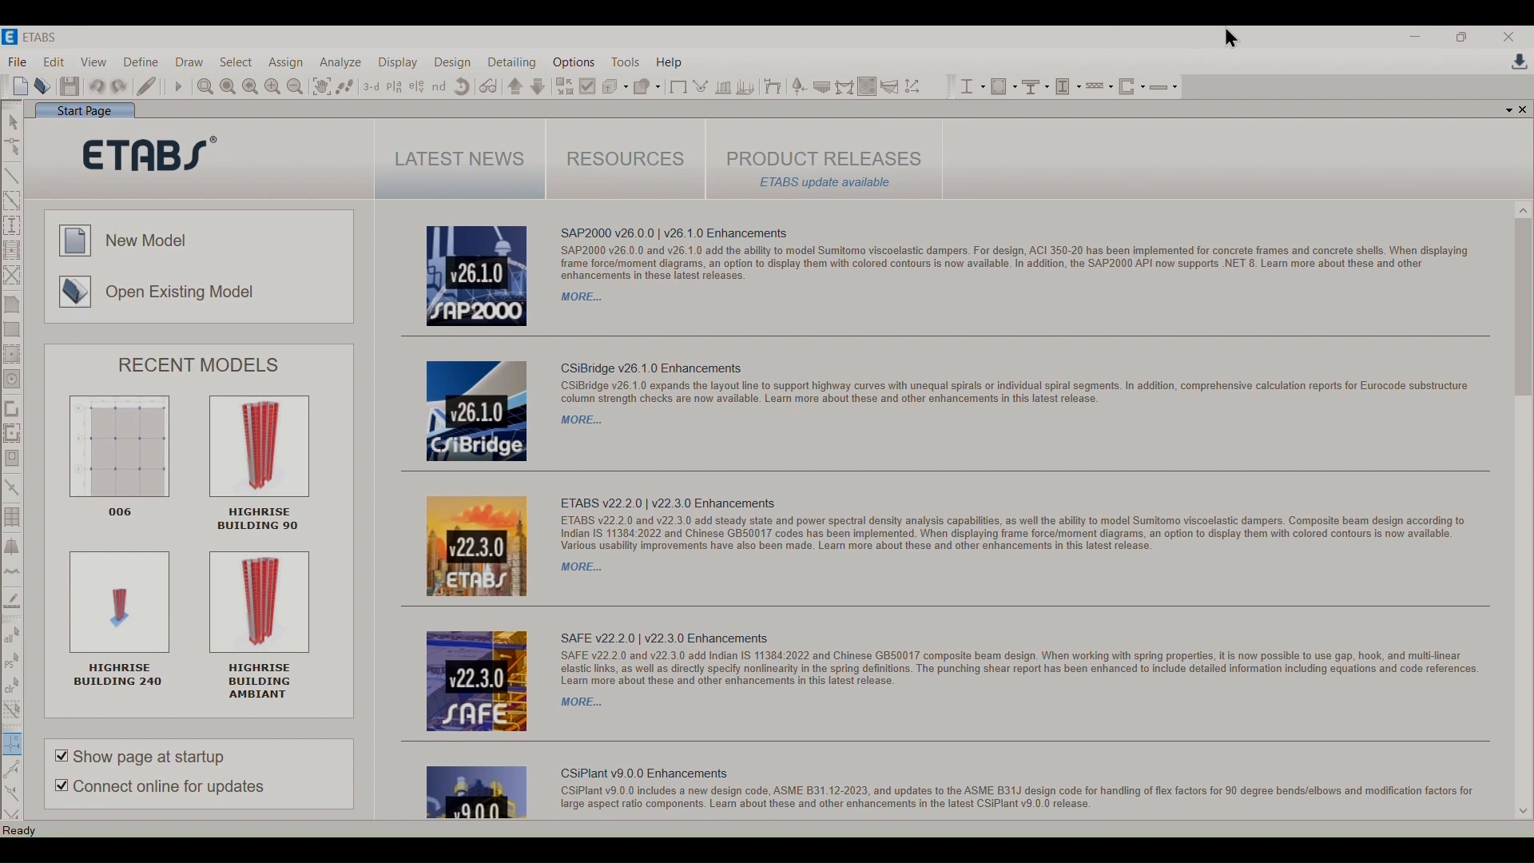
- Close the program and relaunch ETABS 21 from the desktop
{"action": "left_click", "coordinate": [1502, 48]}
{"action": "left_click", "coordinate": [1502, 40]}
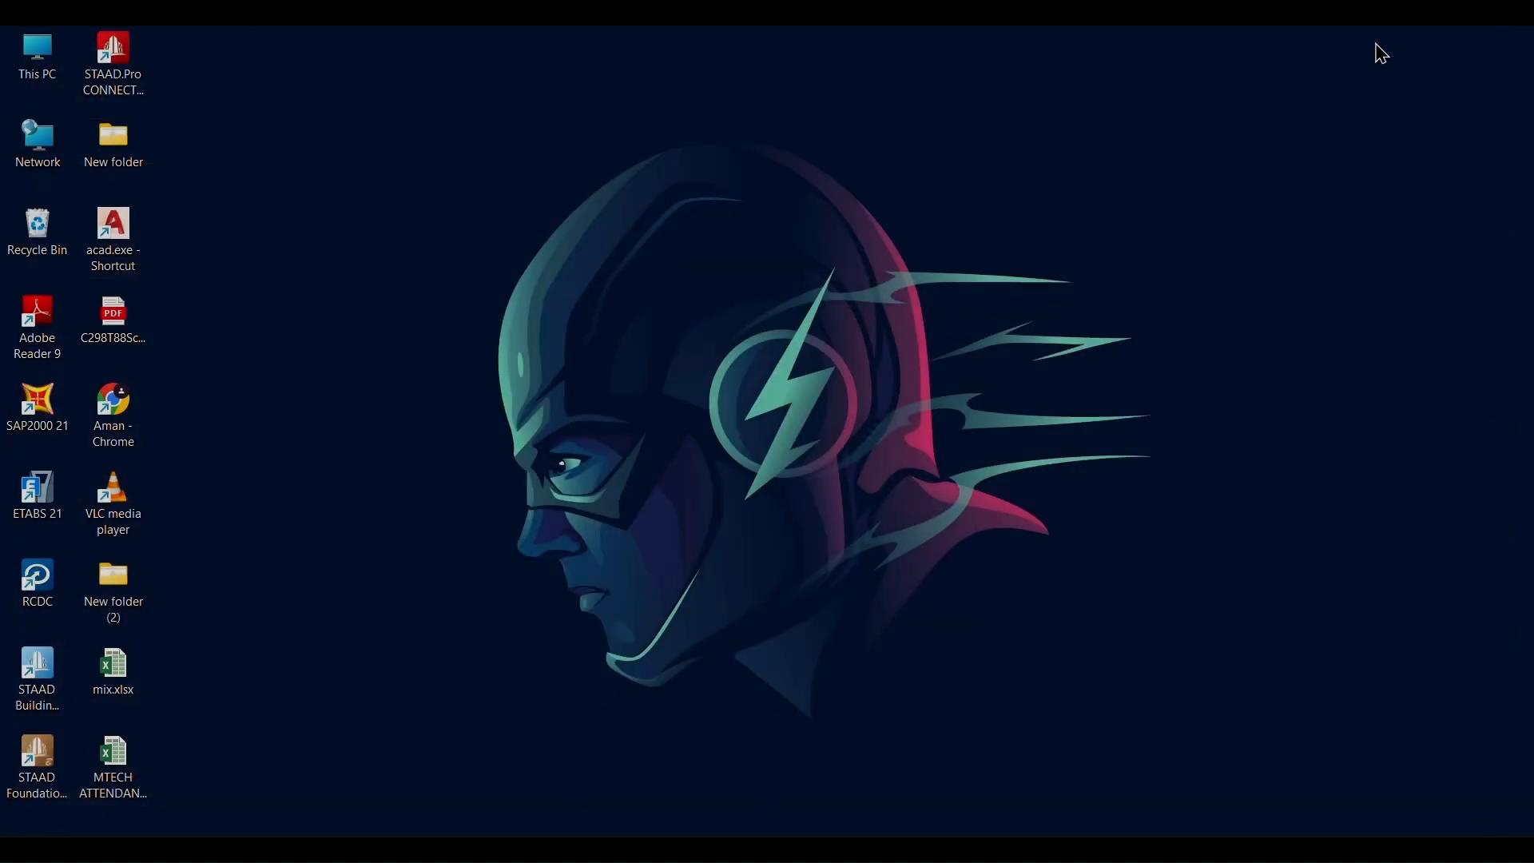
{"action": "left_click", "coordinate": [32, 504]}
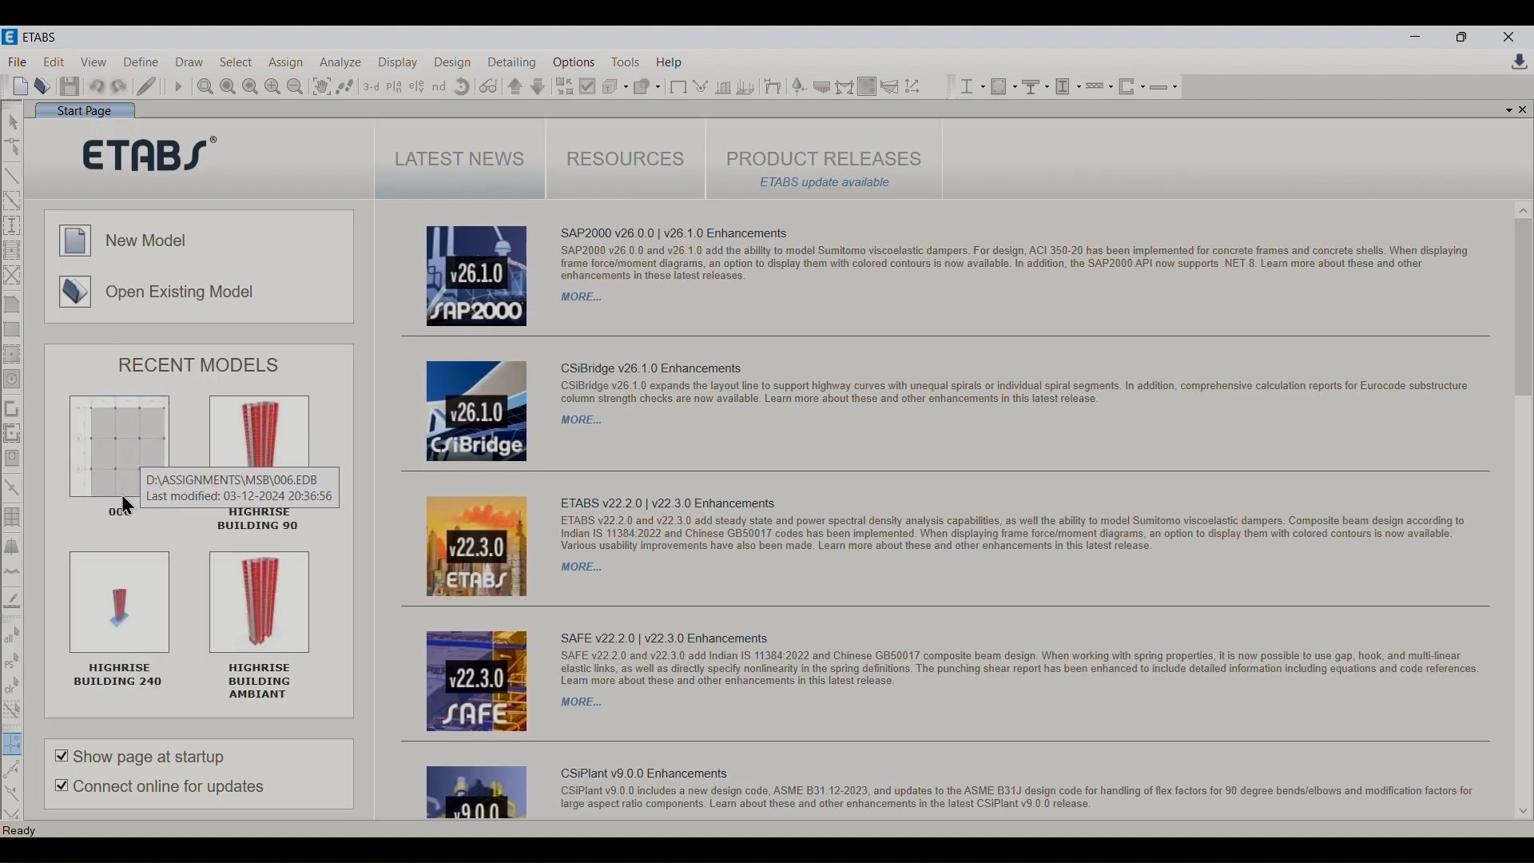
- Create a grid-only model using built-in Metric SI settings for India, keeping the default uniform grid and story dimensions
{"action": "left_click", "coordinate": [71, 254]}
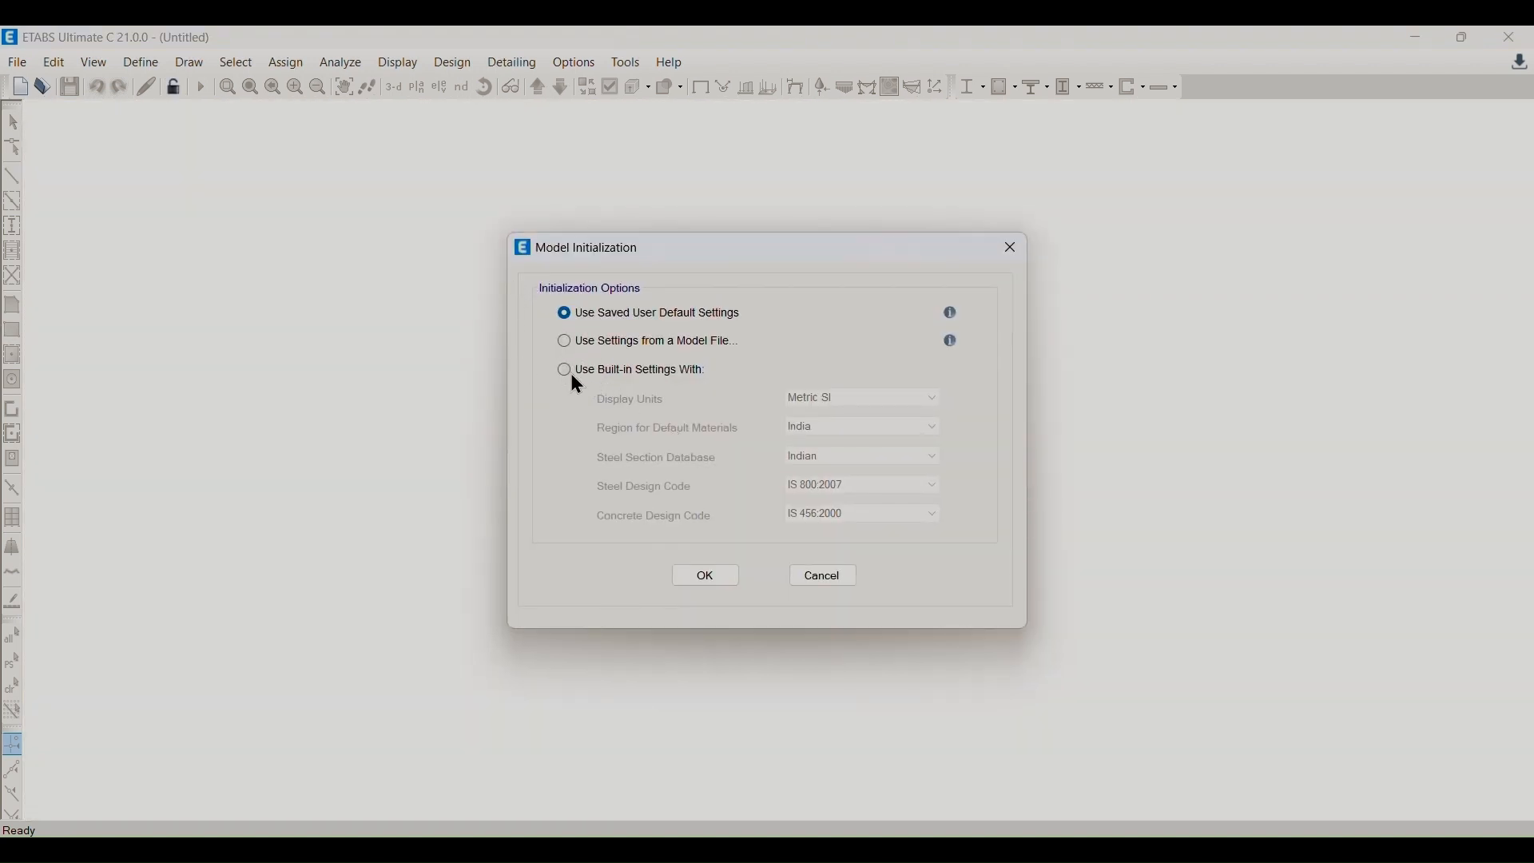
{"action": "left_click", "coordinate": [663, 372]}
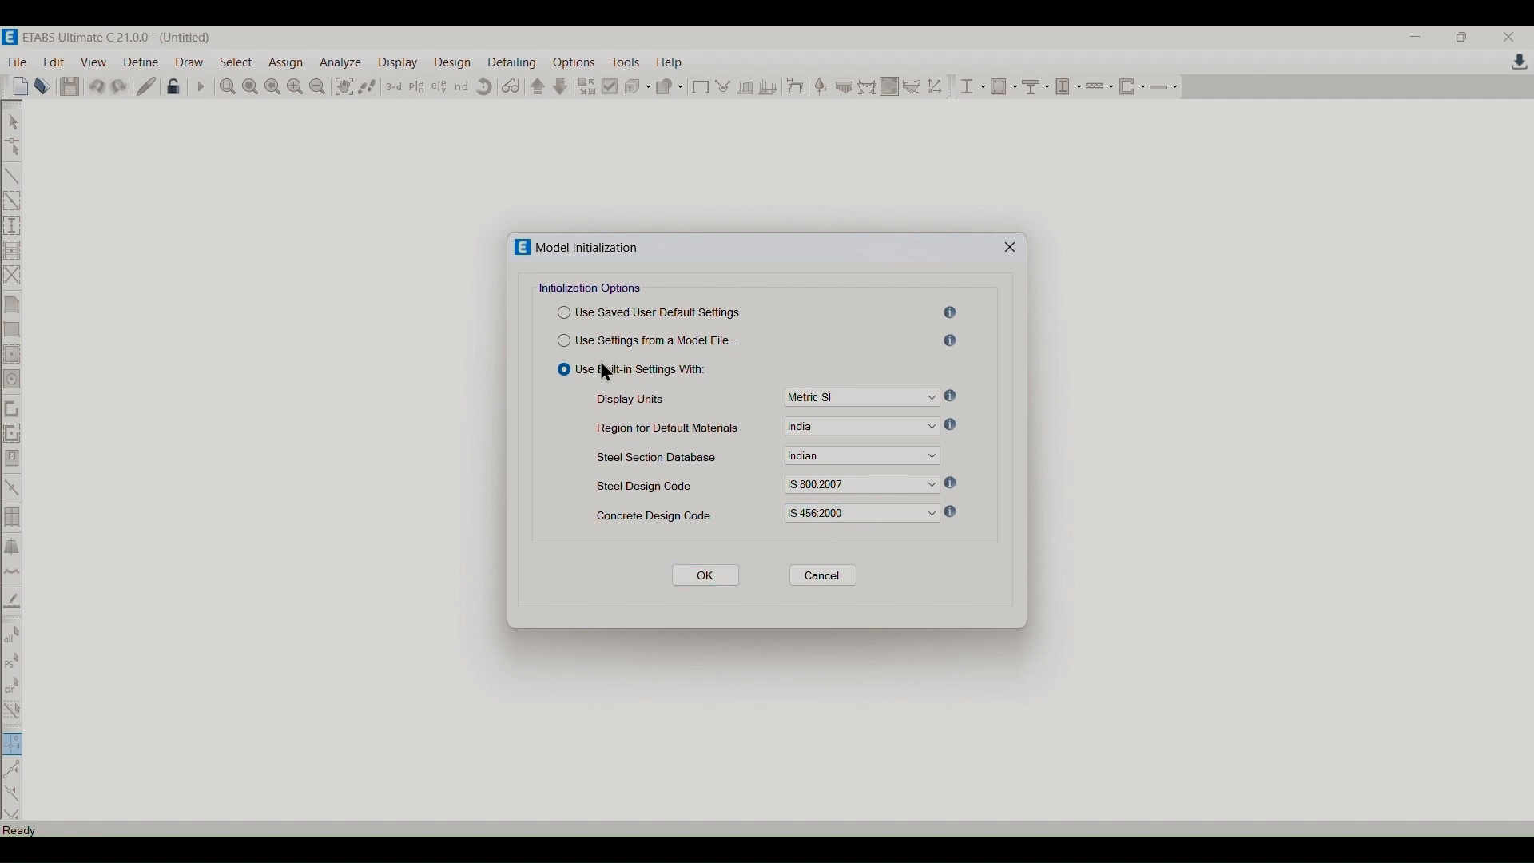
{"action": "left_click", "coordinate": [820, 400]}
{"action": "left_click", "coordinate": [828, 415]}
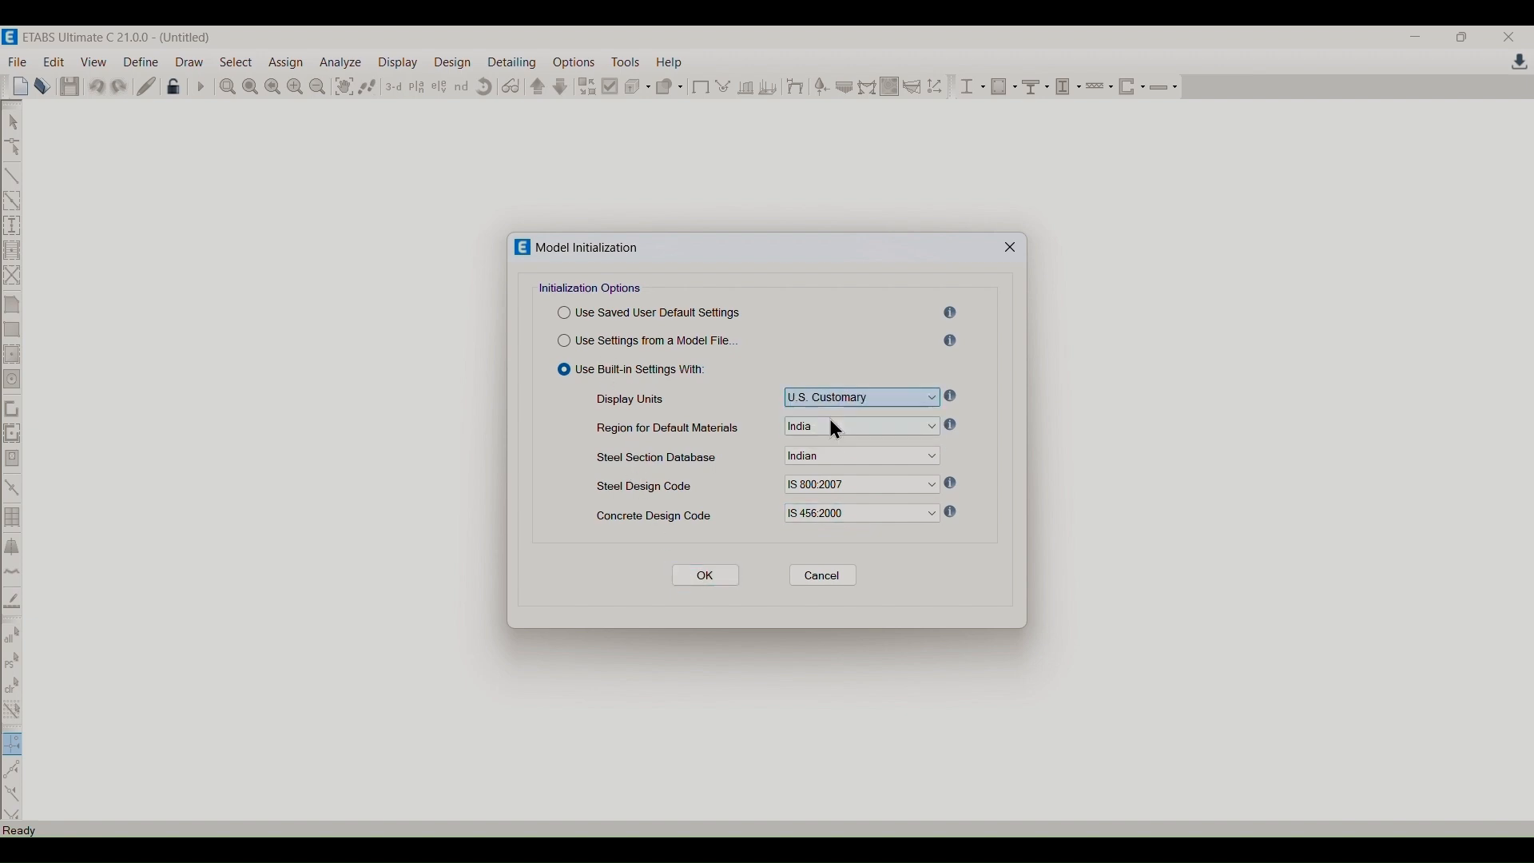
{"action": "left_click", "coordinate": [849, 396]}
{"action": "left_click", "coordinate": [841, 423]}
{"action": "left_click", "coordinate": [828, 425]}
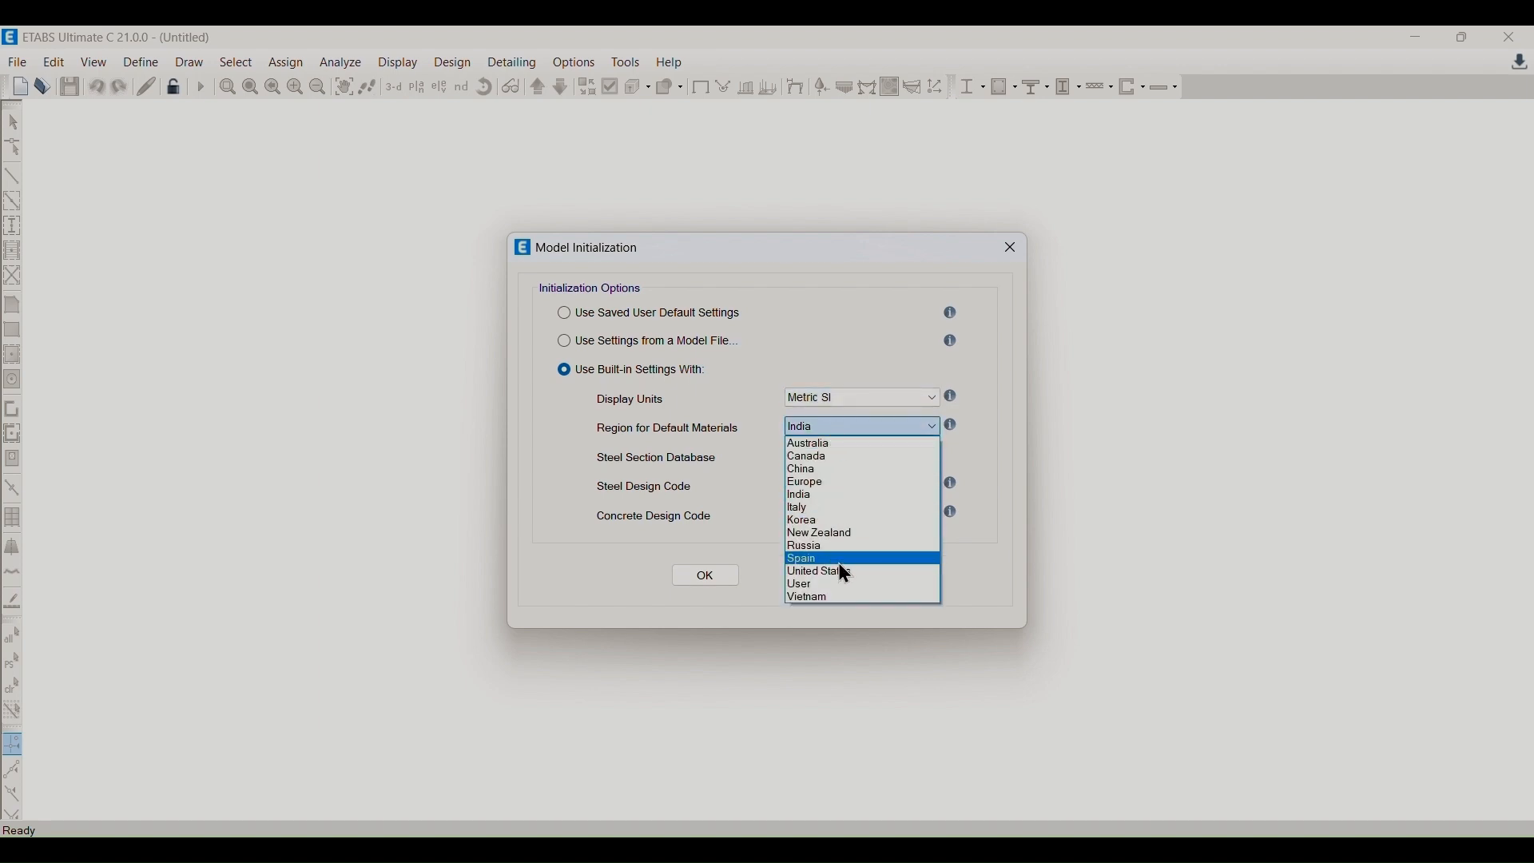
{"action": "left_click", "coordinate": [822, 429]}
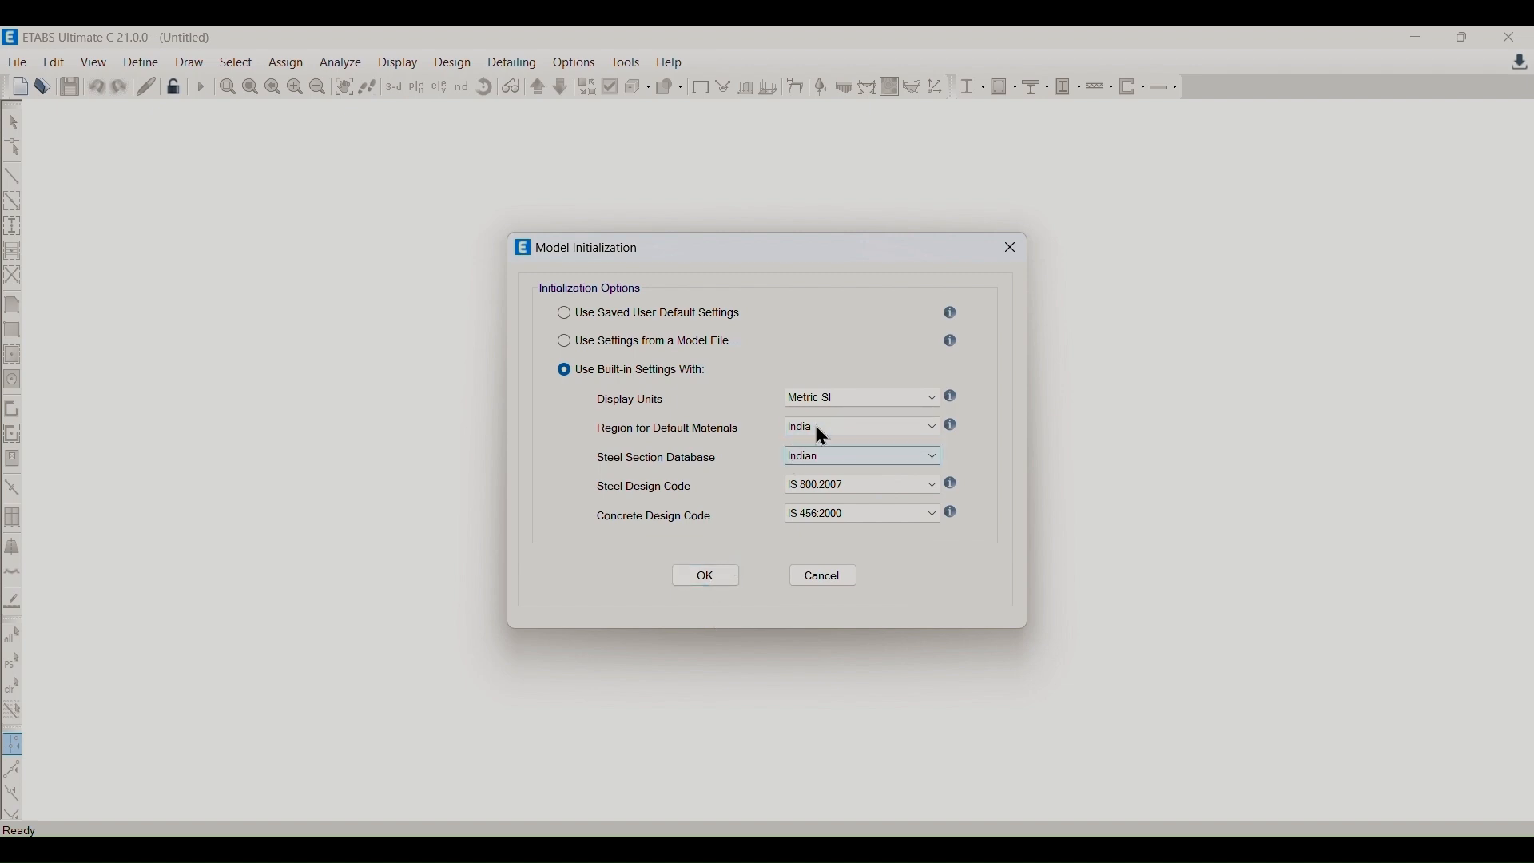
{"action": "left_click", "coordinate": [704, 575]}
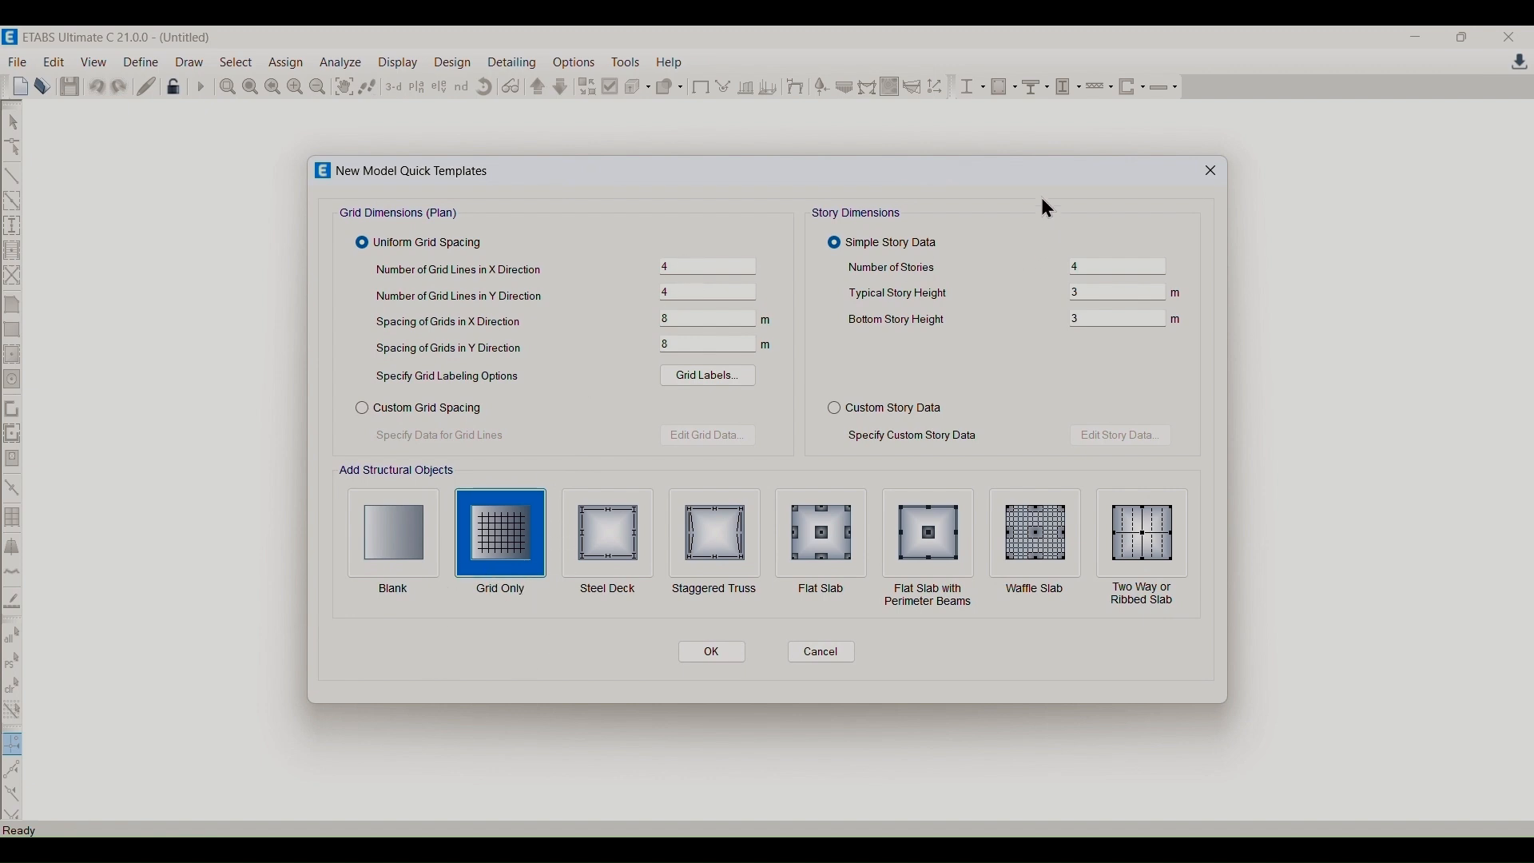
{"action": "left_click_drag", "start_coordinate": [1045, 185], "coordinate": [933, 174]}
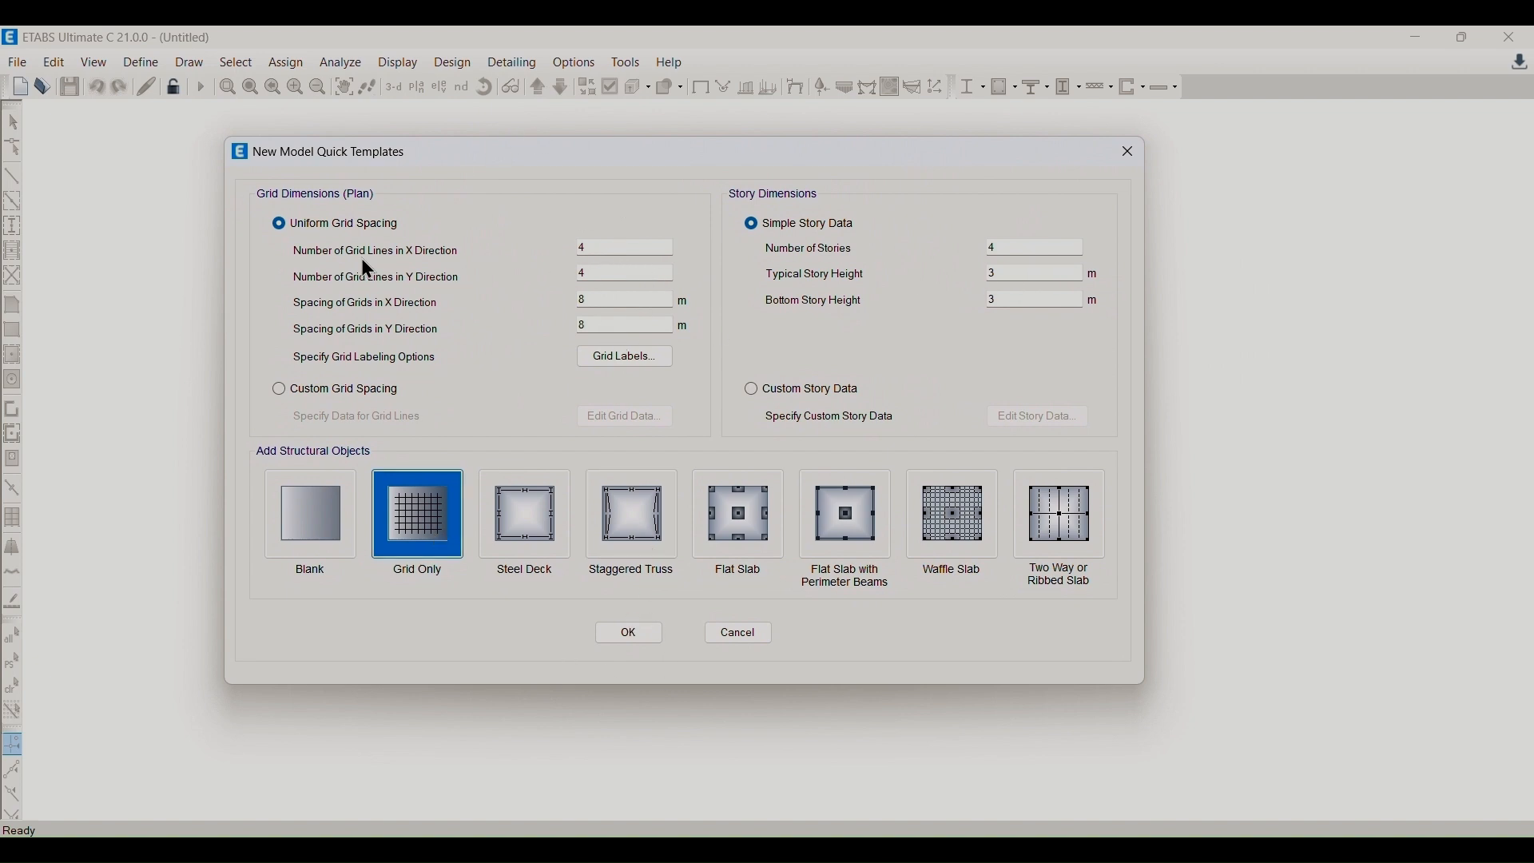
{"action": "left_click", "coordinate": [647, 638]}
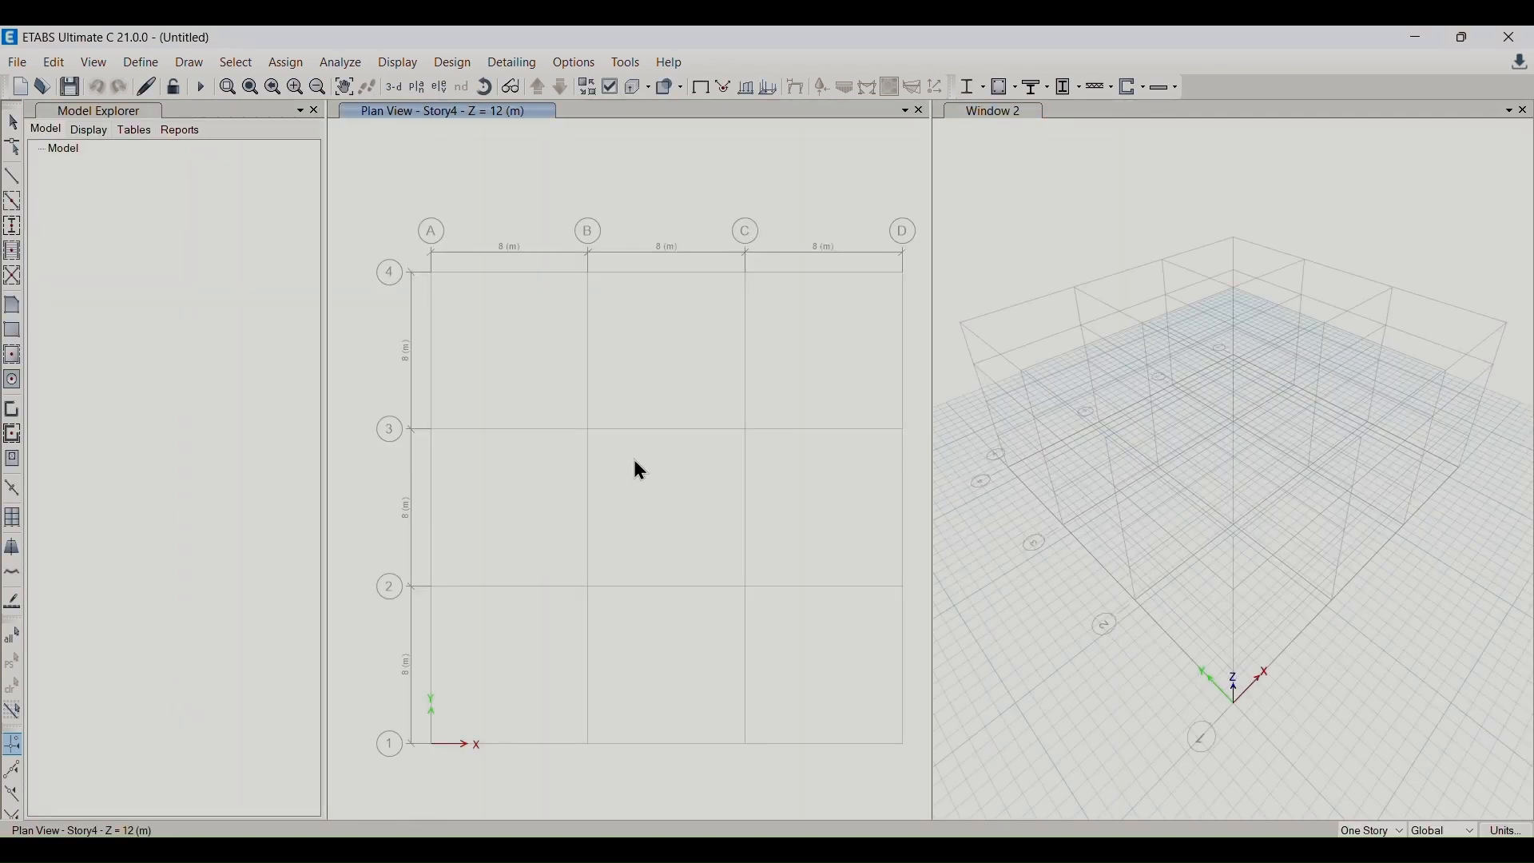
- Show grid system G1's data as spacing and set the X spacing of grids A, B and C to 4 m
{"action": "right_click", "coordinate": [636, 383]}
{"action": "right_click", "coordinate": [616, 299]}
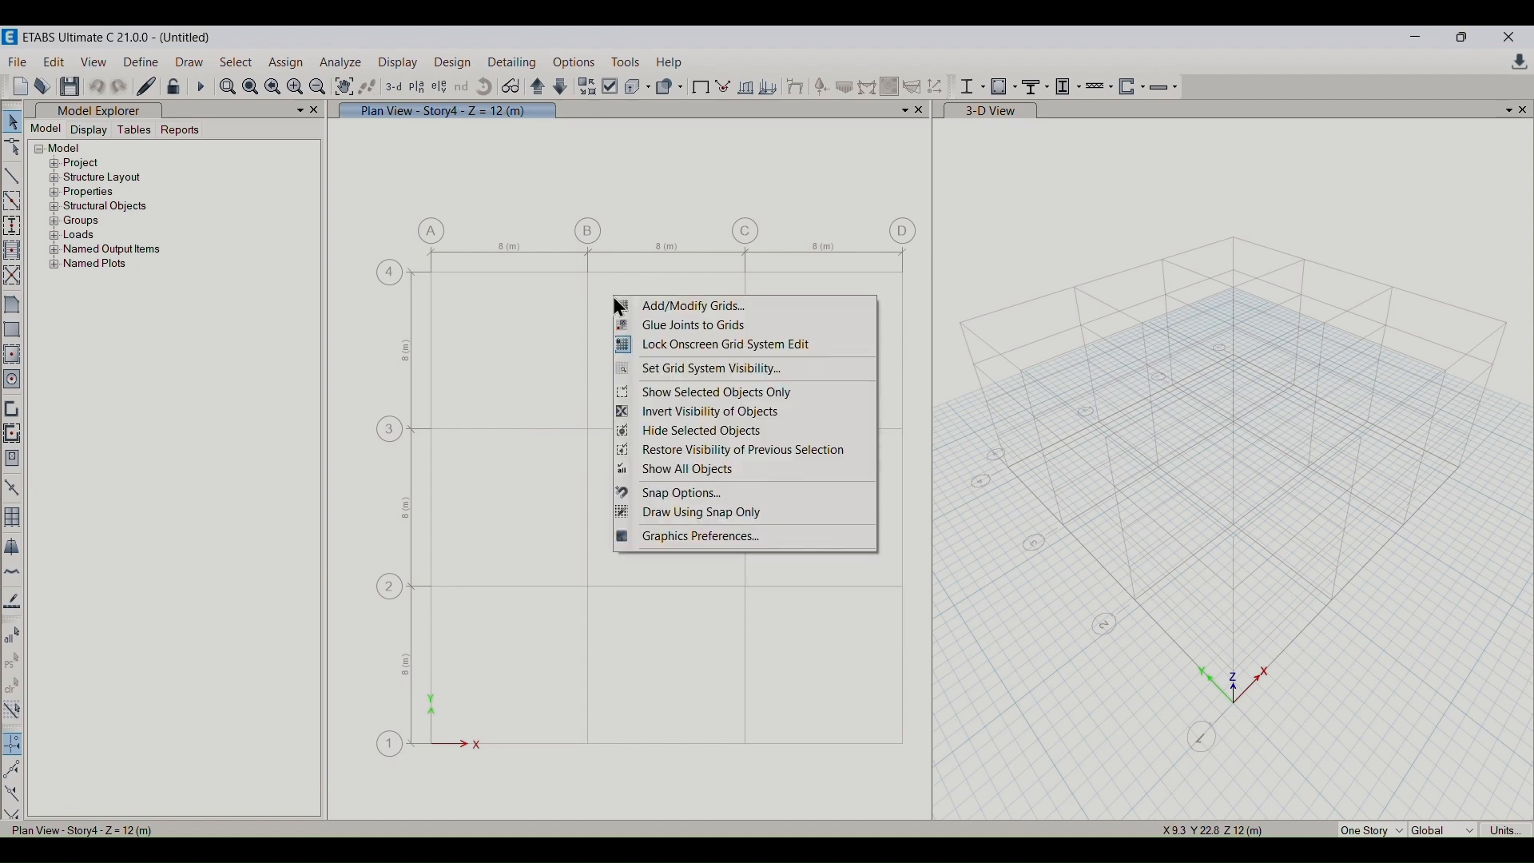
{"action": "left_click", "coordinate": [681, 321]}
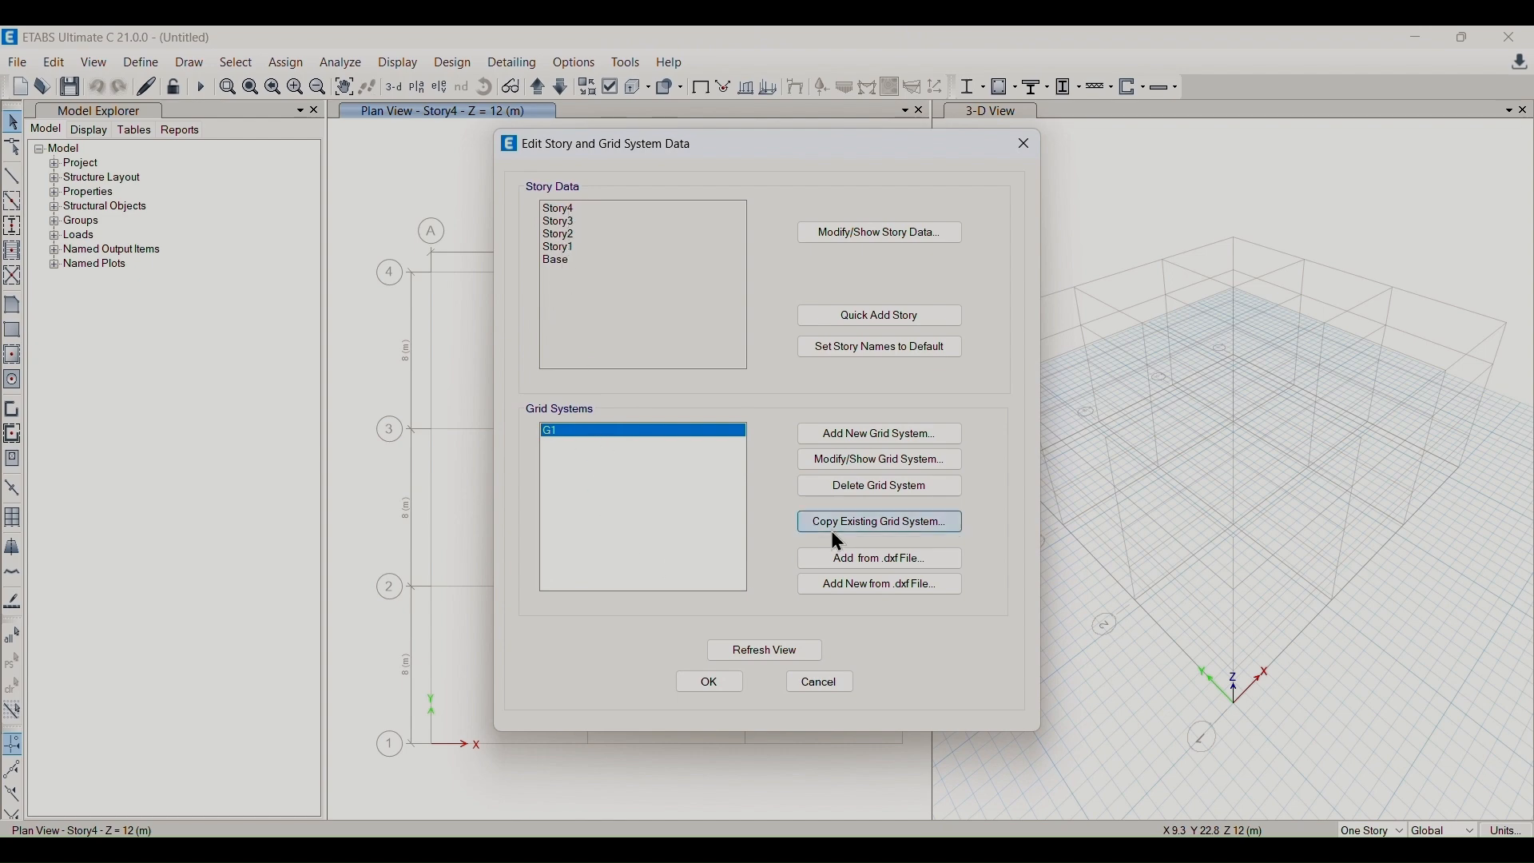
{"action": "left_click", "coordinate": [846, 463]}
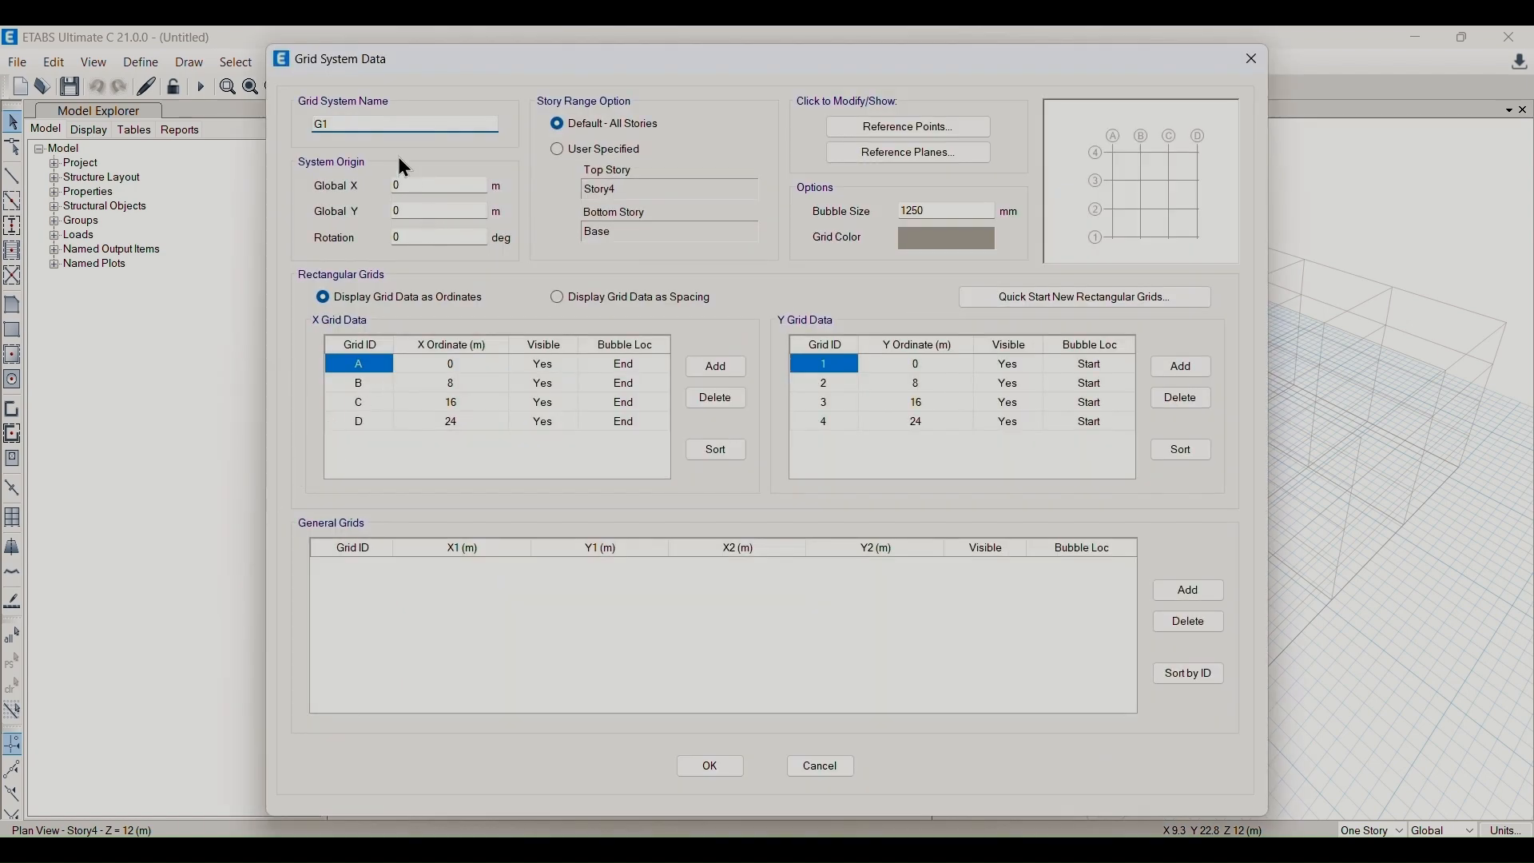
{"action": "left_click", "coordinate": [558, 299]}
{"action": "left_click", "coordinate": [468, 364]}
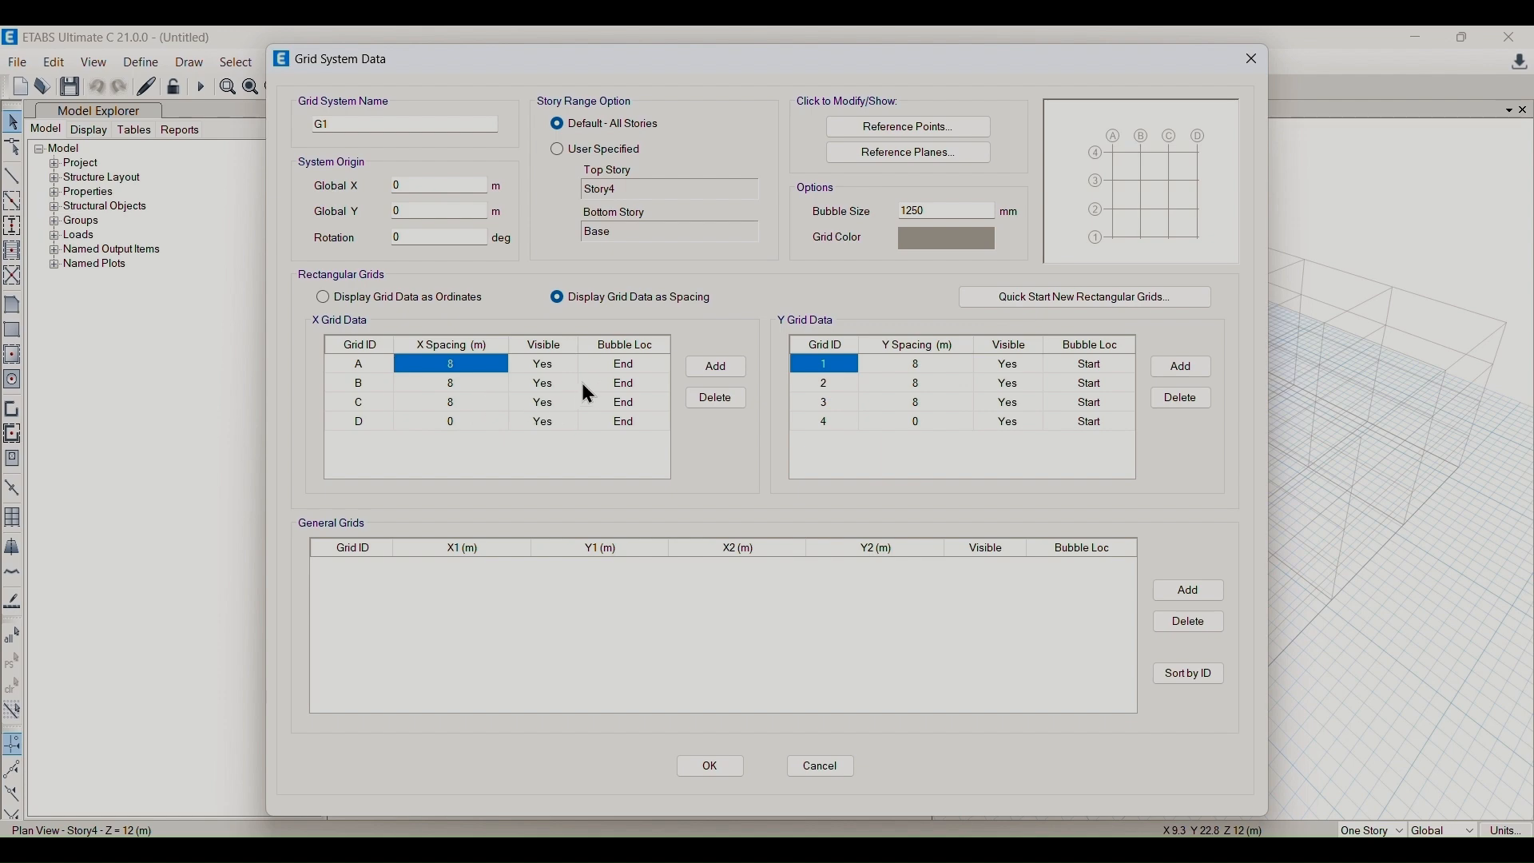
{"action": "type", "text": "4"}
{"action": "left_click", "coordinate": [468, 385]}
{"action": "type", "text": "4"}
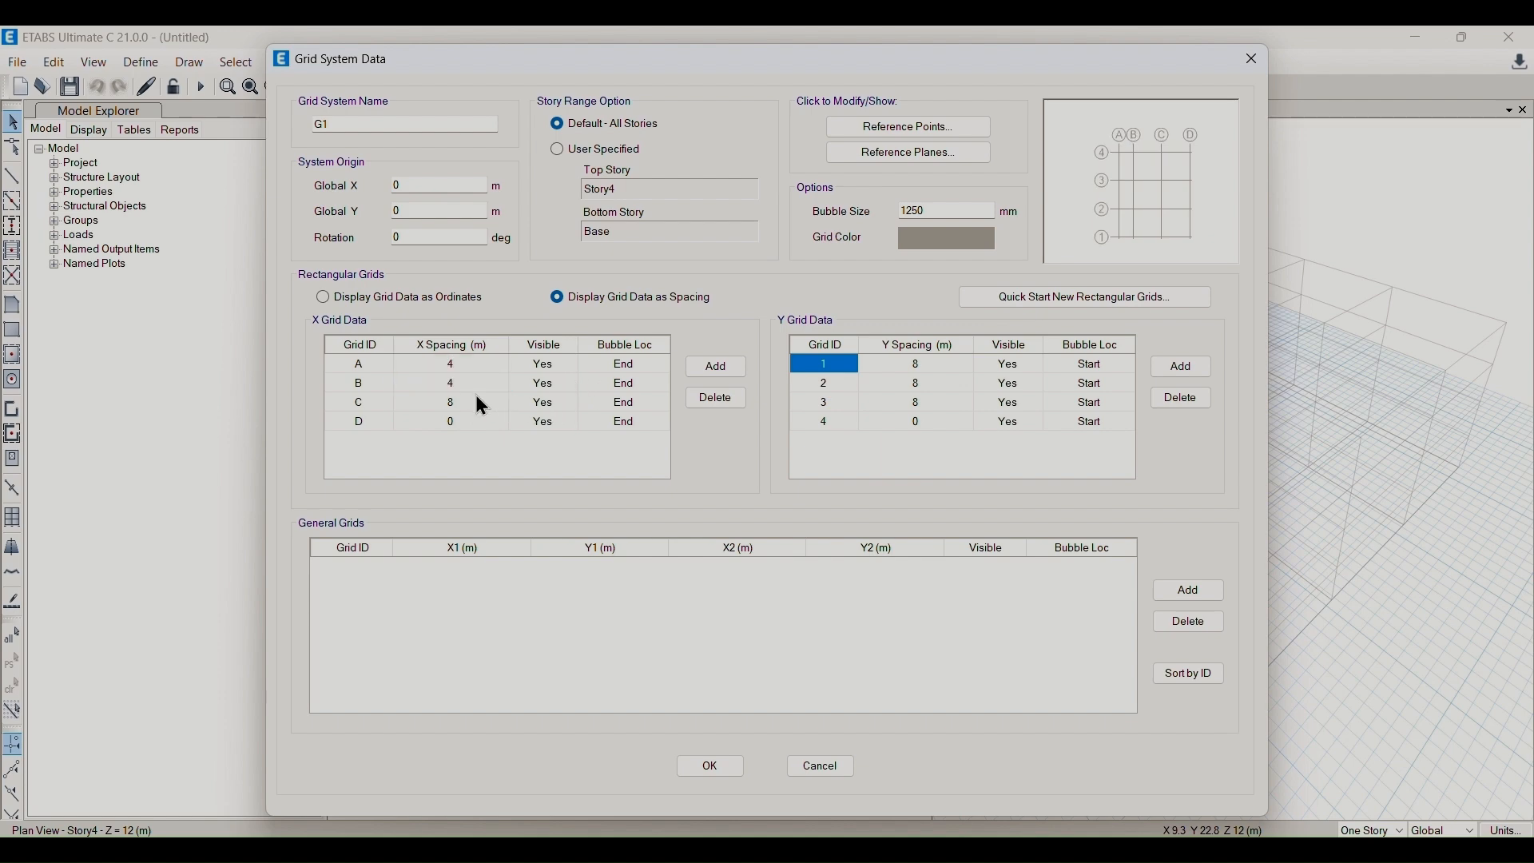
{"action": "left_click", "coordinate": [477, 399]}
{"action": "type", "text": "4"}
- Set the Y spacing of grids 1, 2 and 3 to 3 m
{"action": "left_click", "coordinate": [1006, 364]}
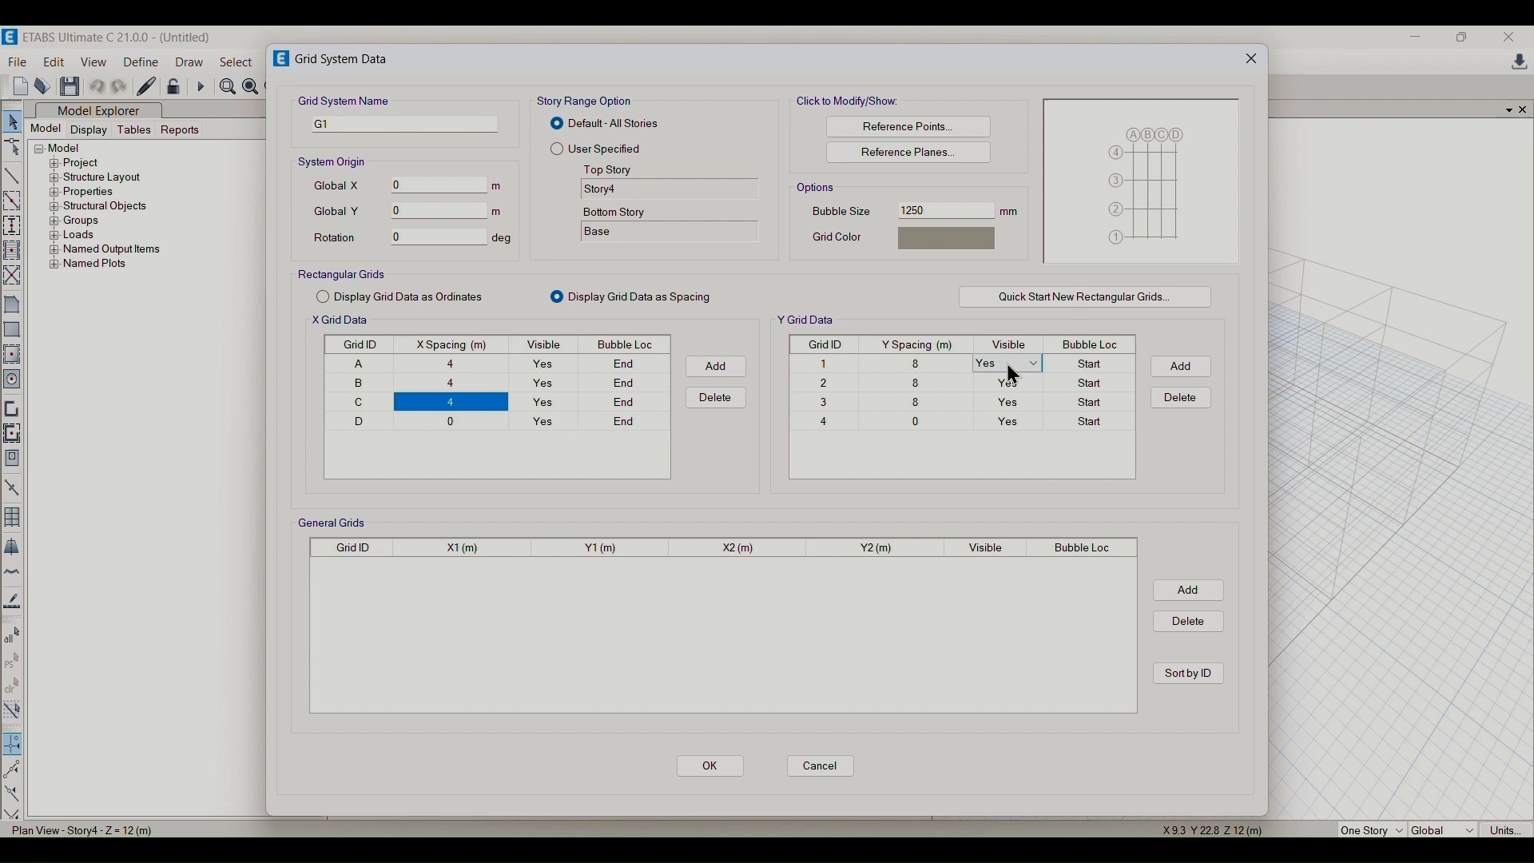
{"action": "left_click", "coordinate": [904, 390]}
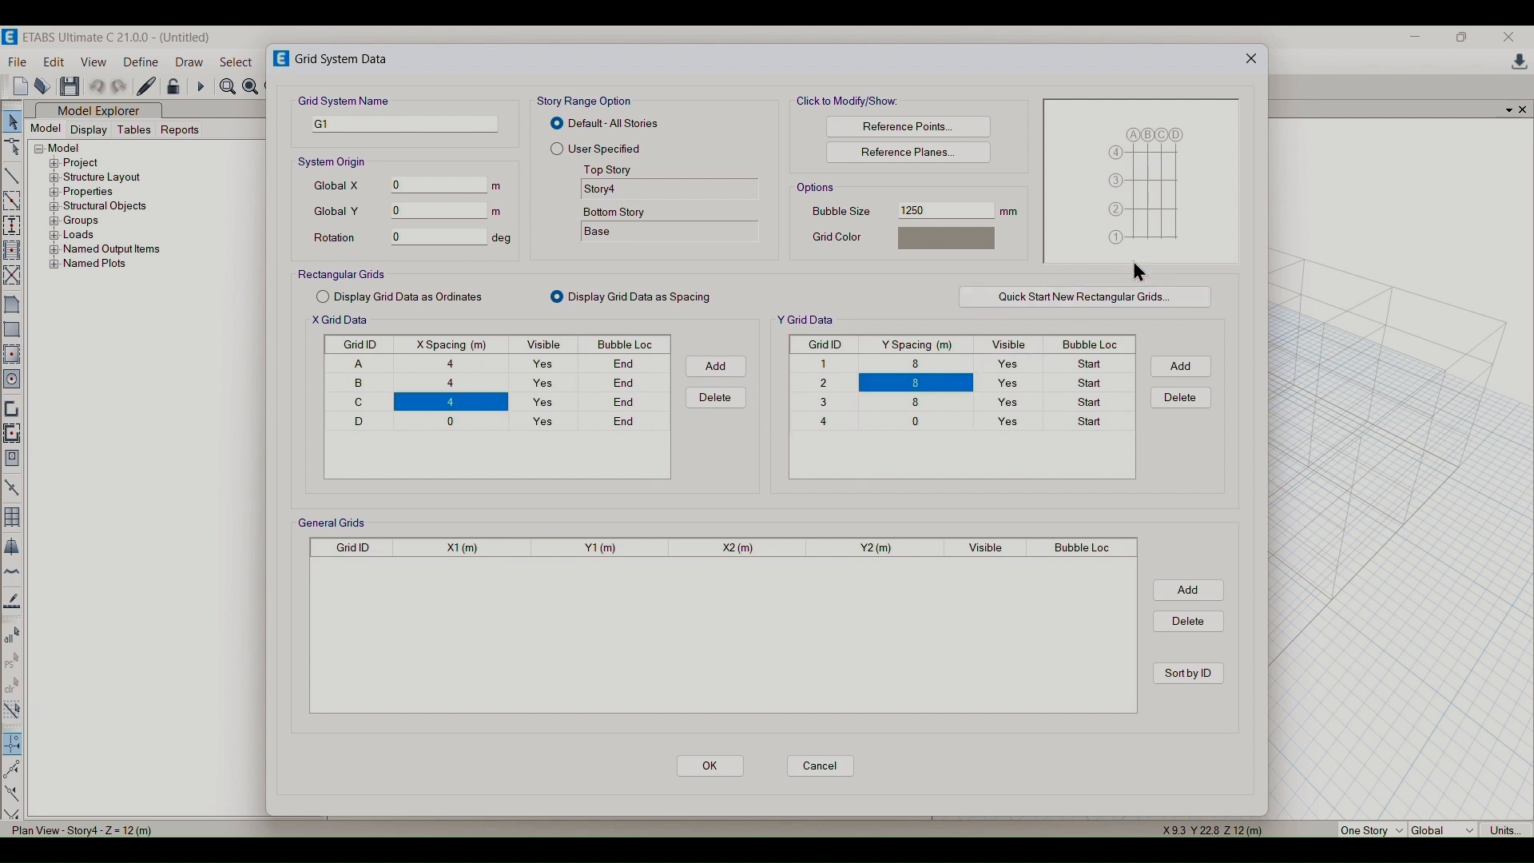
{"action": "left_click", "coordinate": [934, 365]}
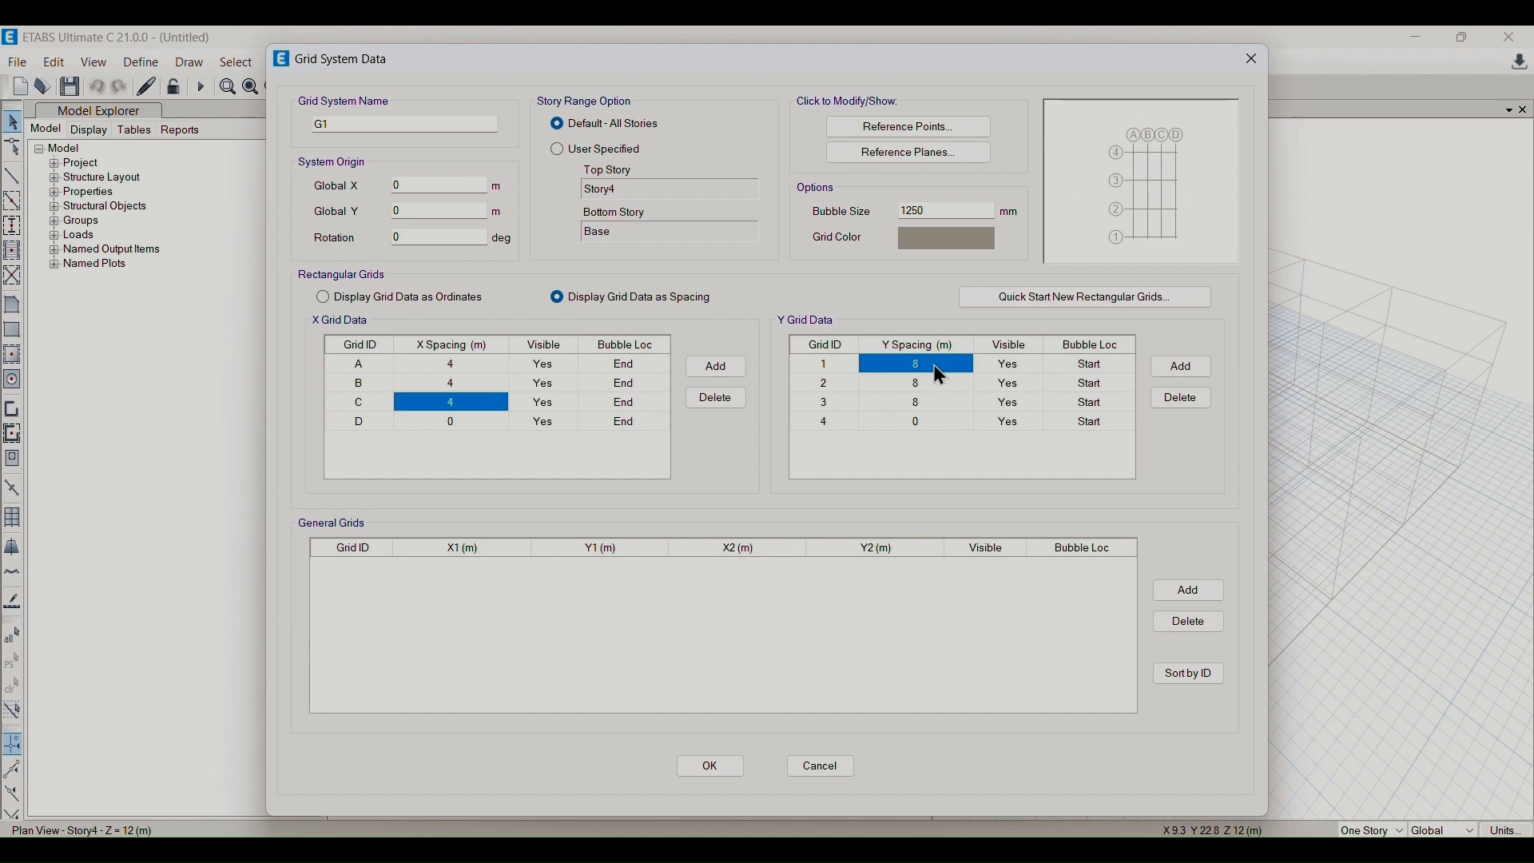
{"action": "type", "text": "3"}
{"action": "left_click", "coordinate": [945, 392]}
{"action": "type", "text": "3"}
{"action": "left_click", "coordinate": [919, 403]}
{"action": "type", "text": "3"}
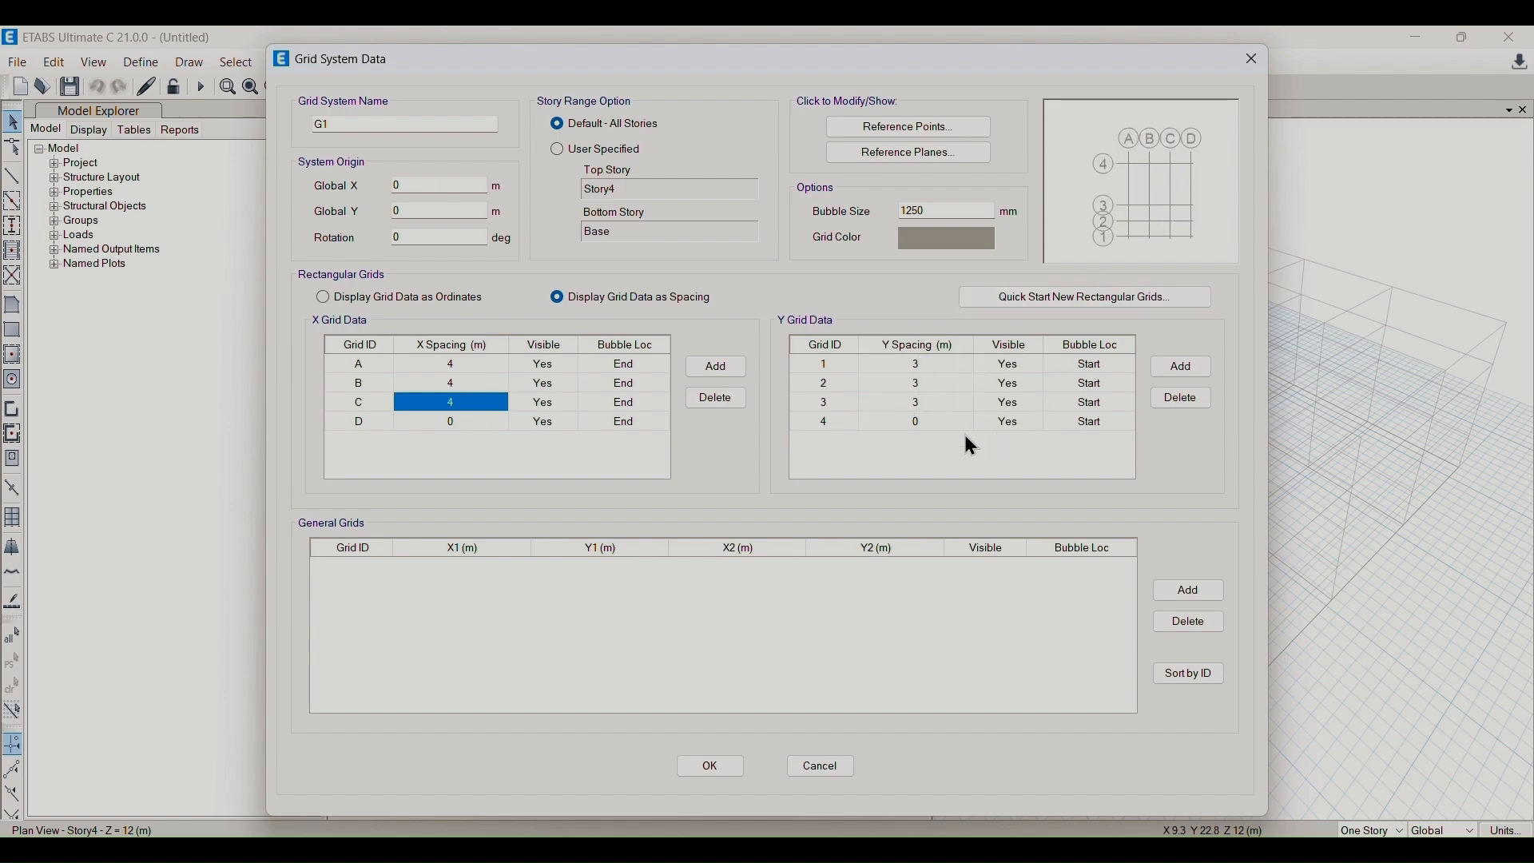
- Delete Y grid line 4 and accept the grid system data
{"action": "left_click", "coordinate": [825, 423]}
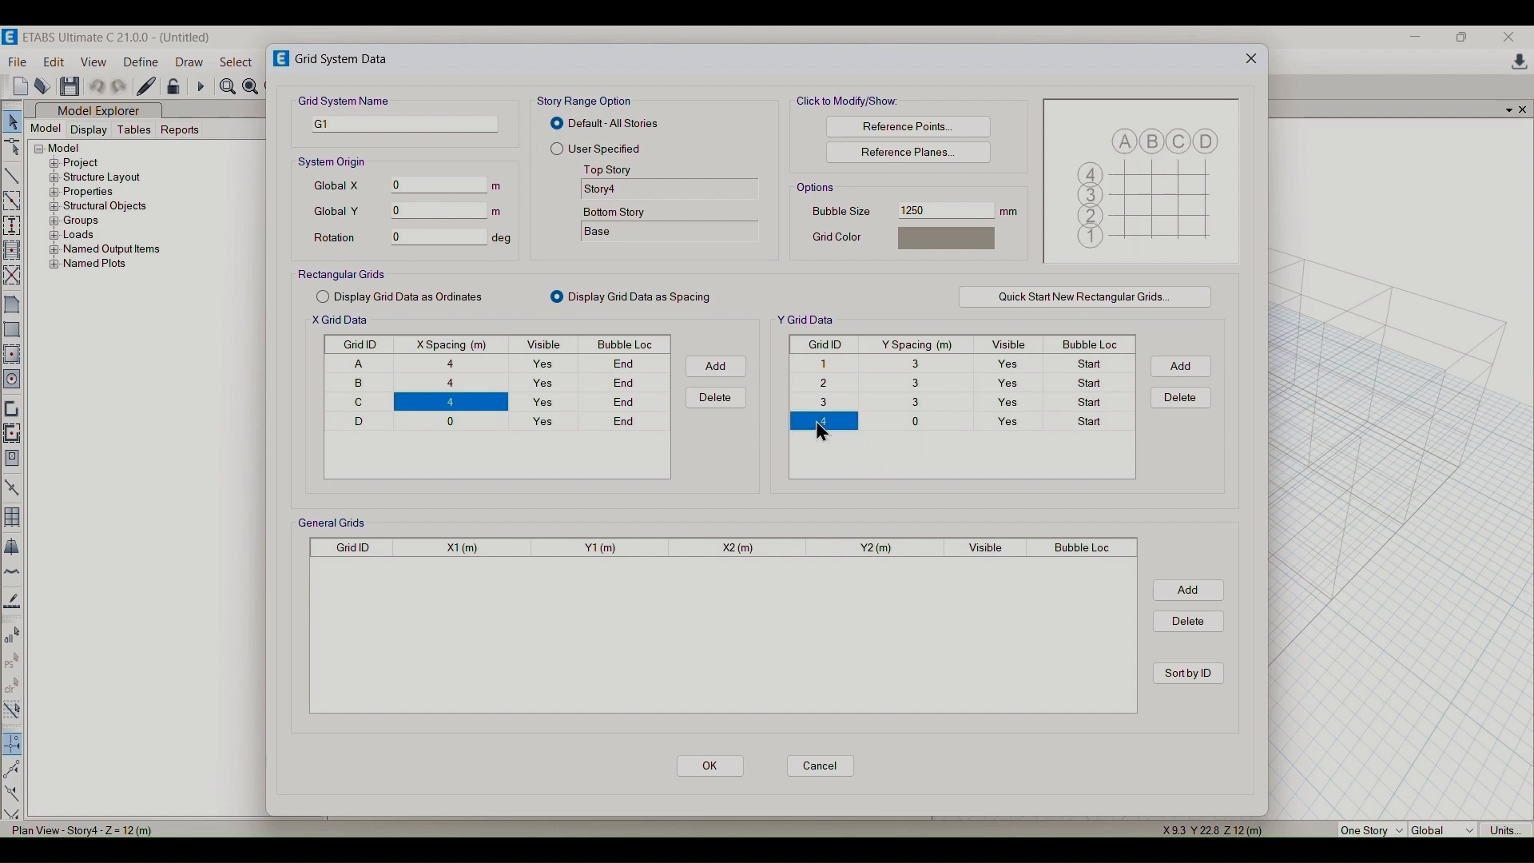
{"action": "left_click", "coordinate": [1178, 400]}
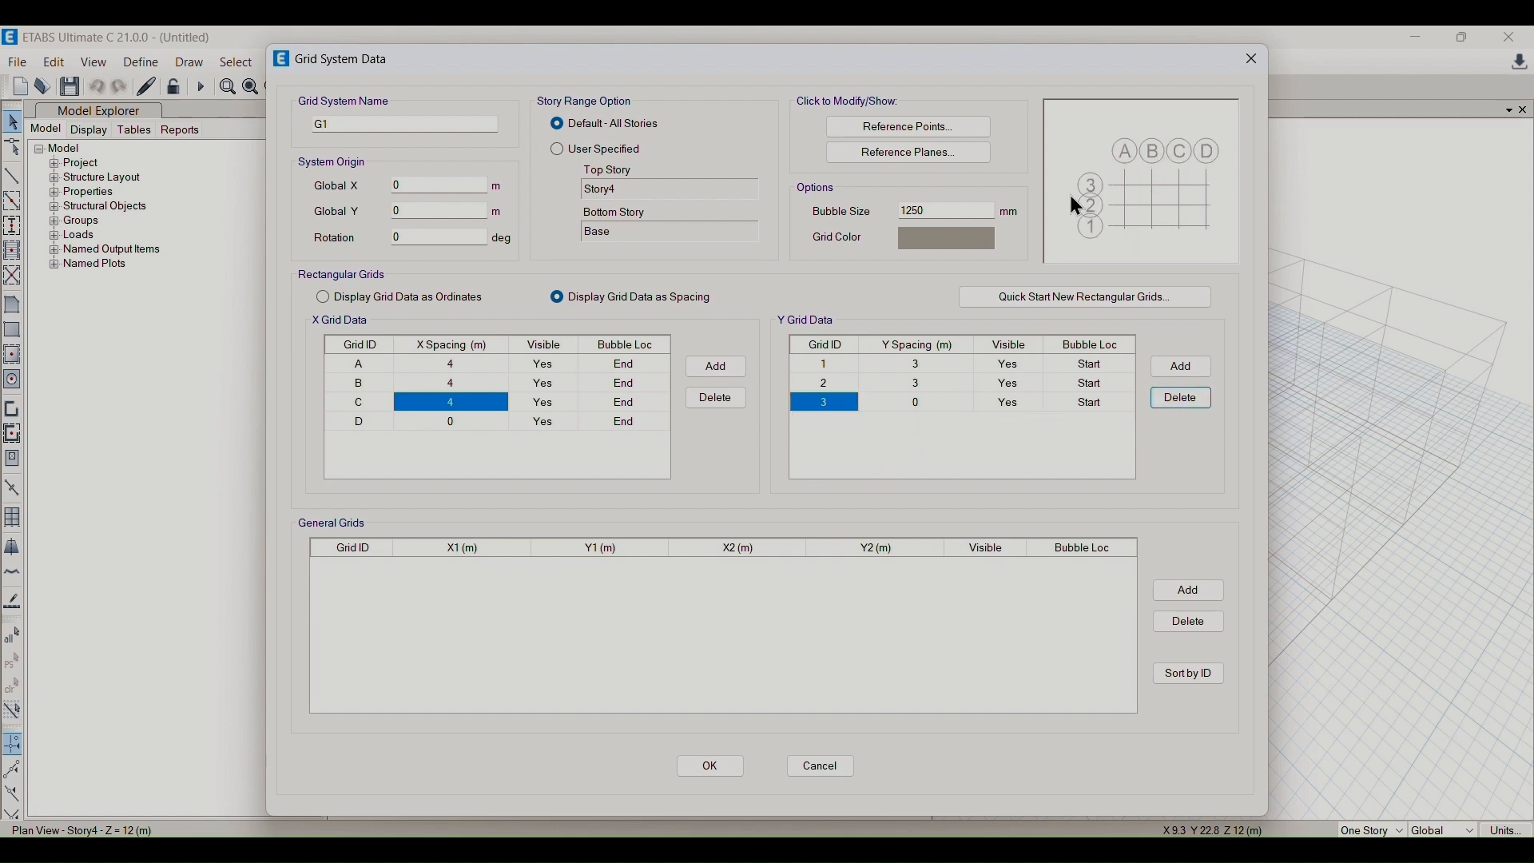
{"action": "left_click", "coordinate": [717, 769]}
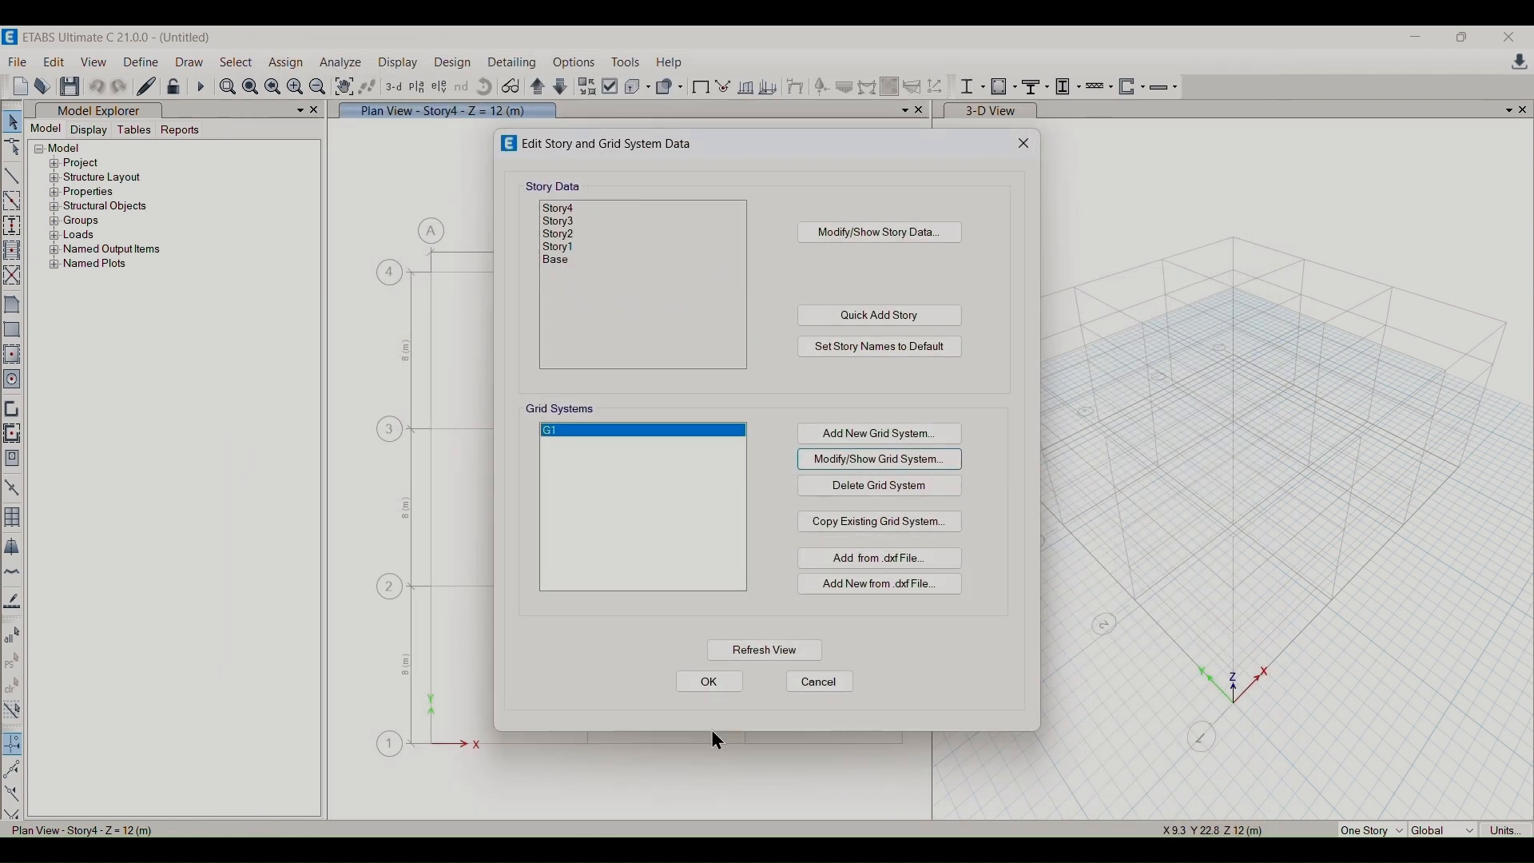
- Review the story data and the options for adding and deleting stories, and apply the story and grid edits to the model
{"action": "left_click", "coordinate": [868, 231]}
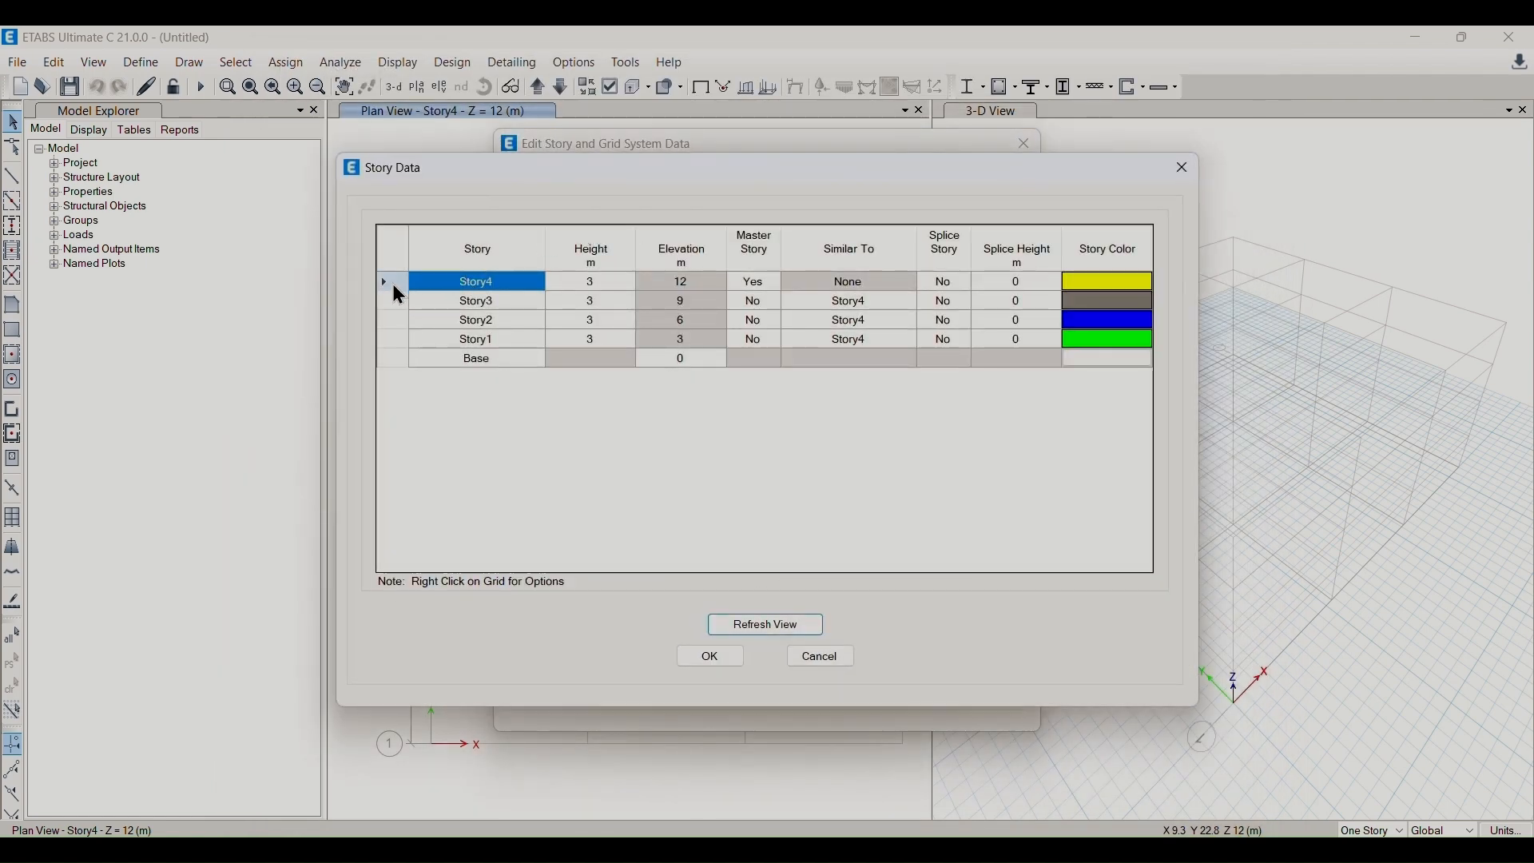
{"action": "left_click", "coordinate": [389, 281]}
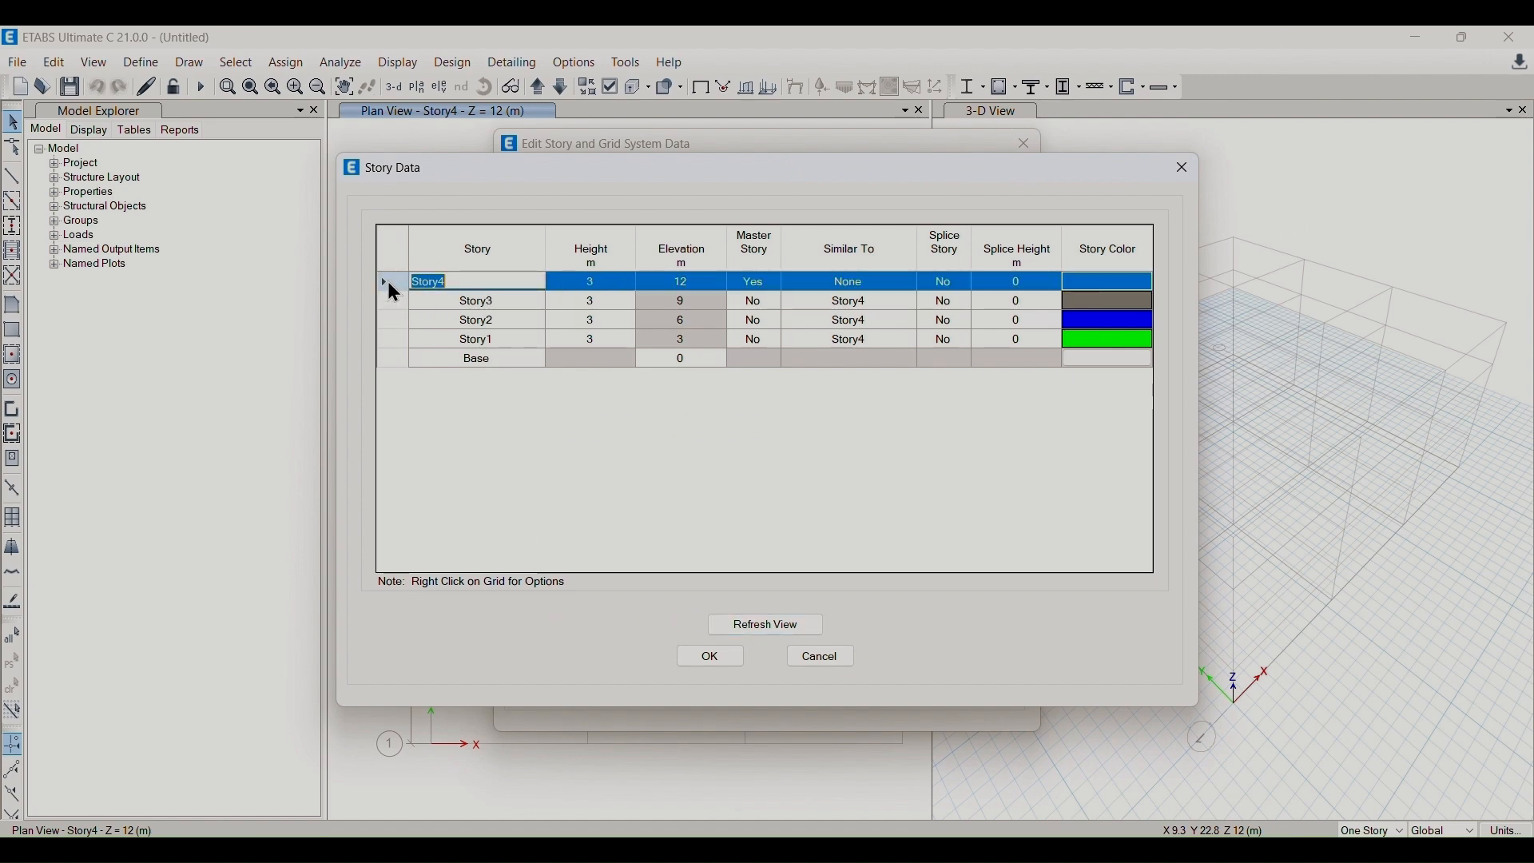
{"action": "right_click", "coordinate": [389, 283]}
{"action": "left_click", "coordinate": [442, 402]}
{"action": "right_click", "coordinate": [390, 284]}
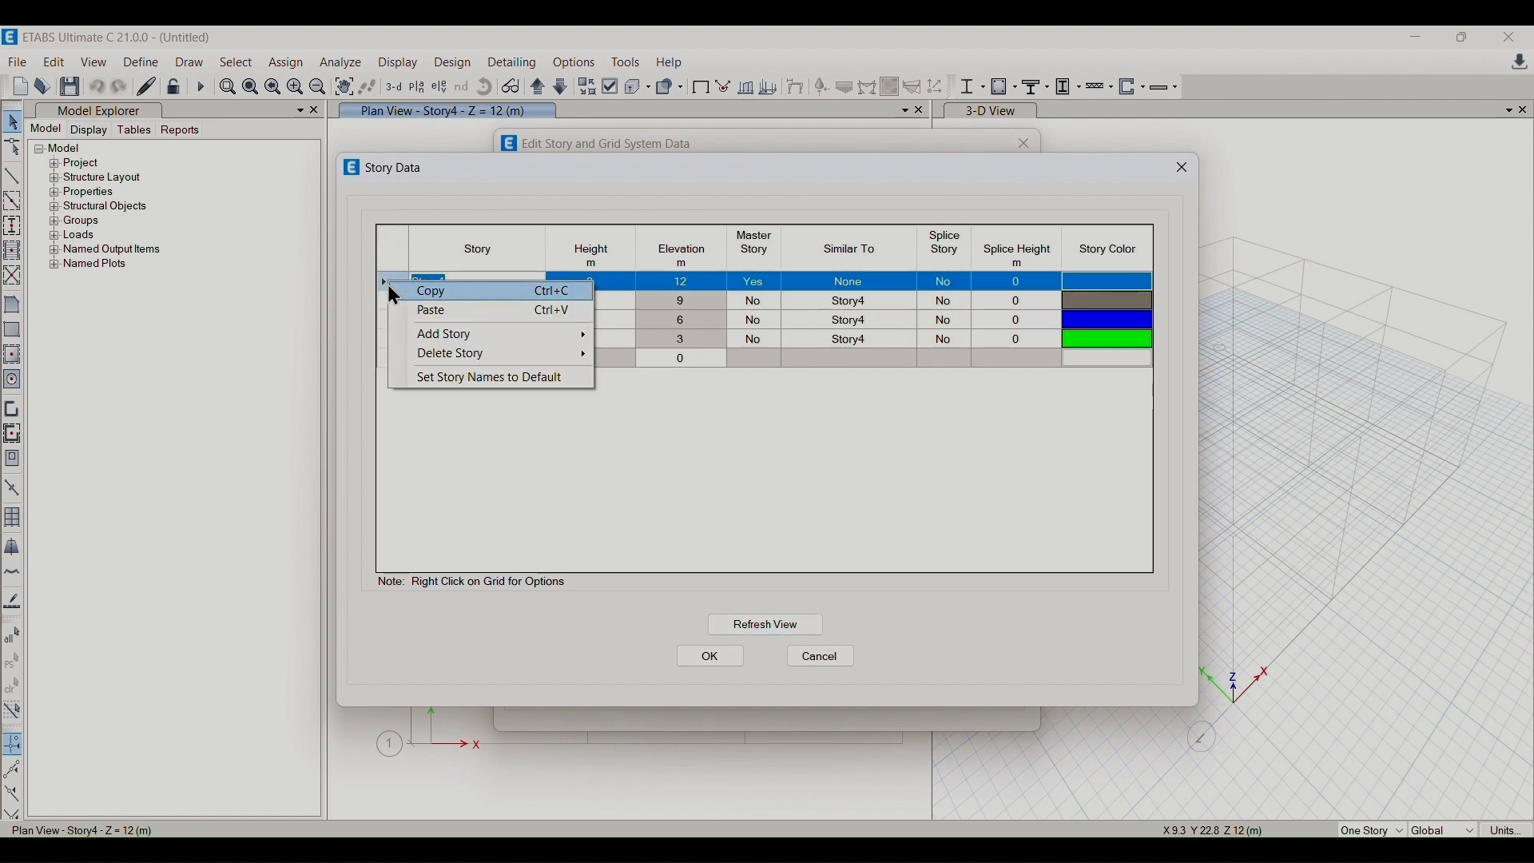
{"action": "mouse_move", "coordinate": [480, 333]}
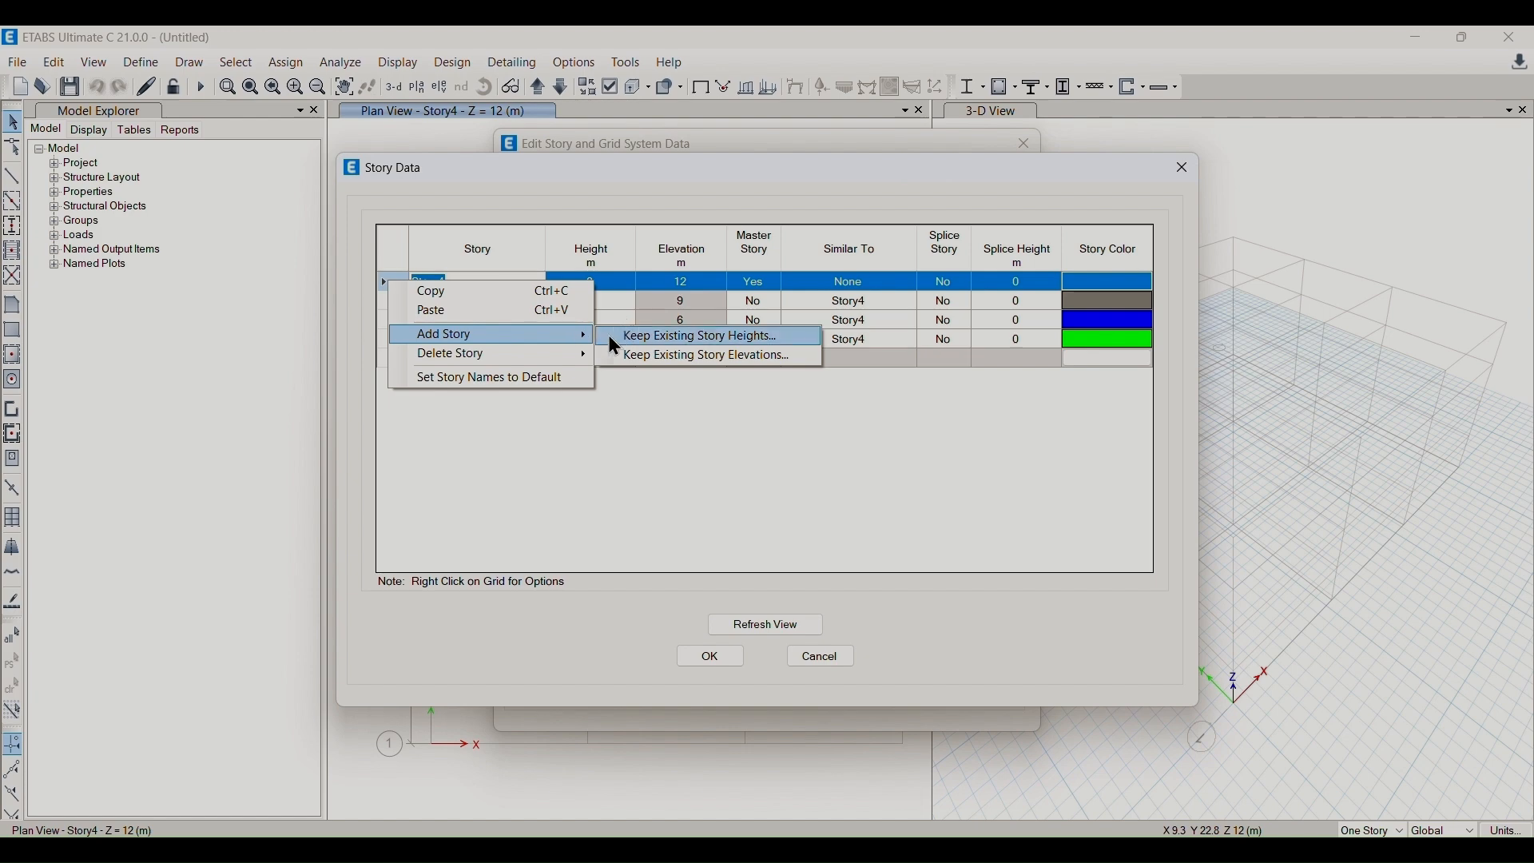
{"action": "mouse_move", "coordinate": [520, 361]}
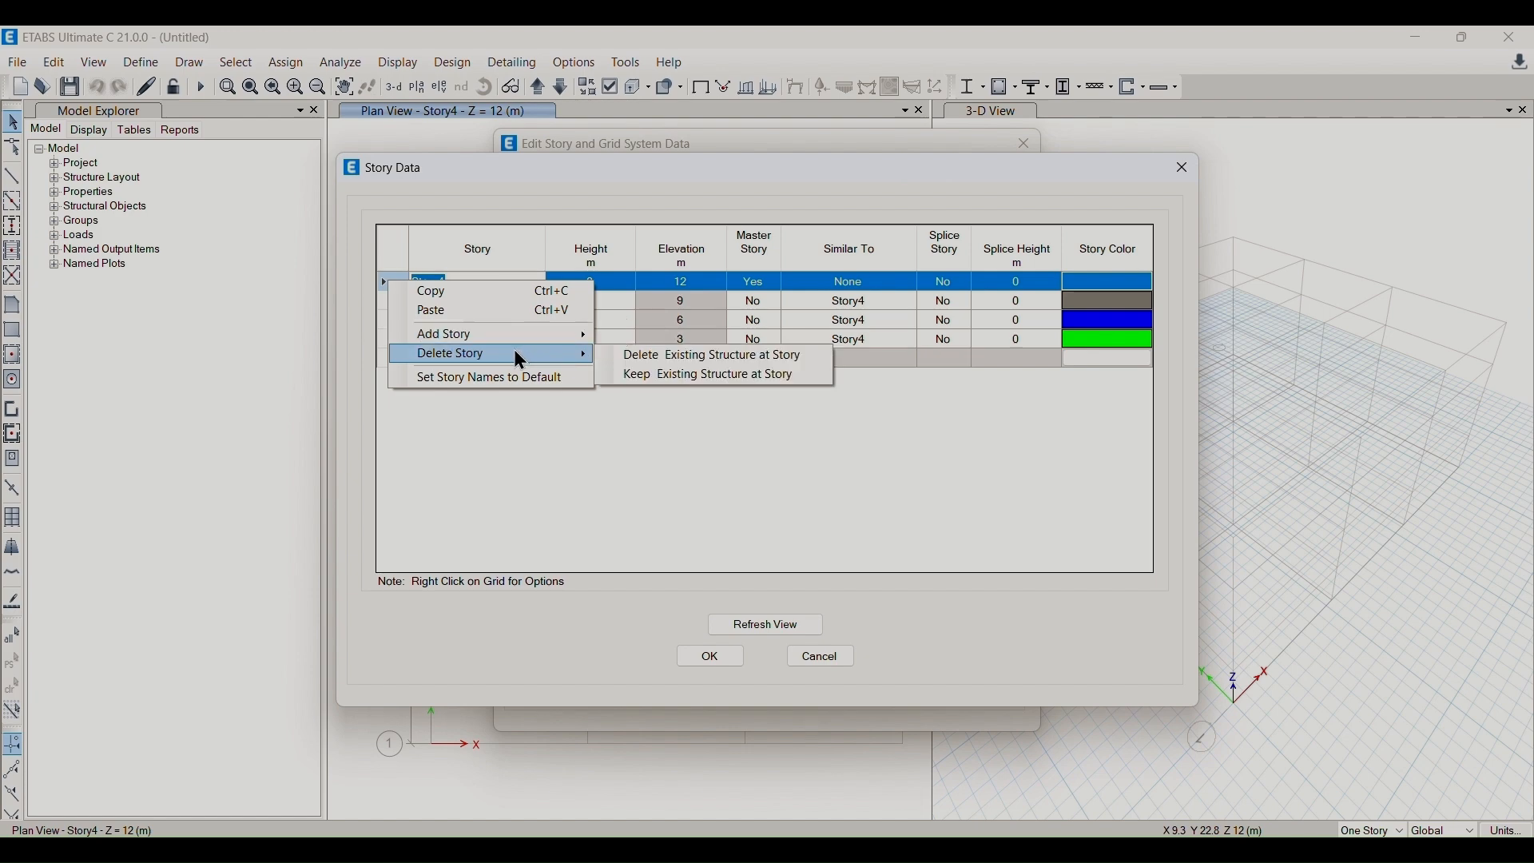
{"action": "left_click", "coordinate": [377, 435]}
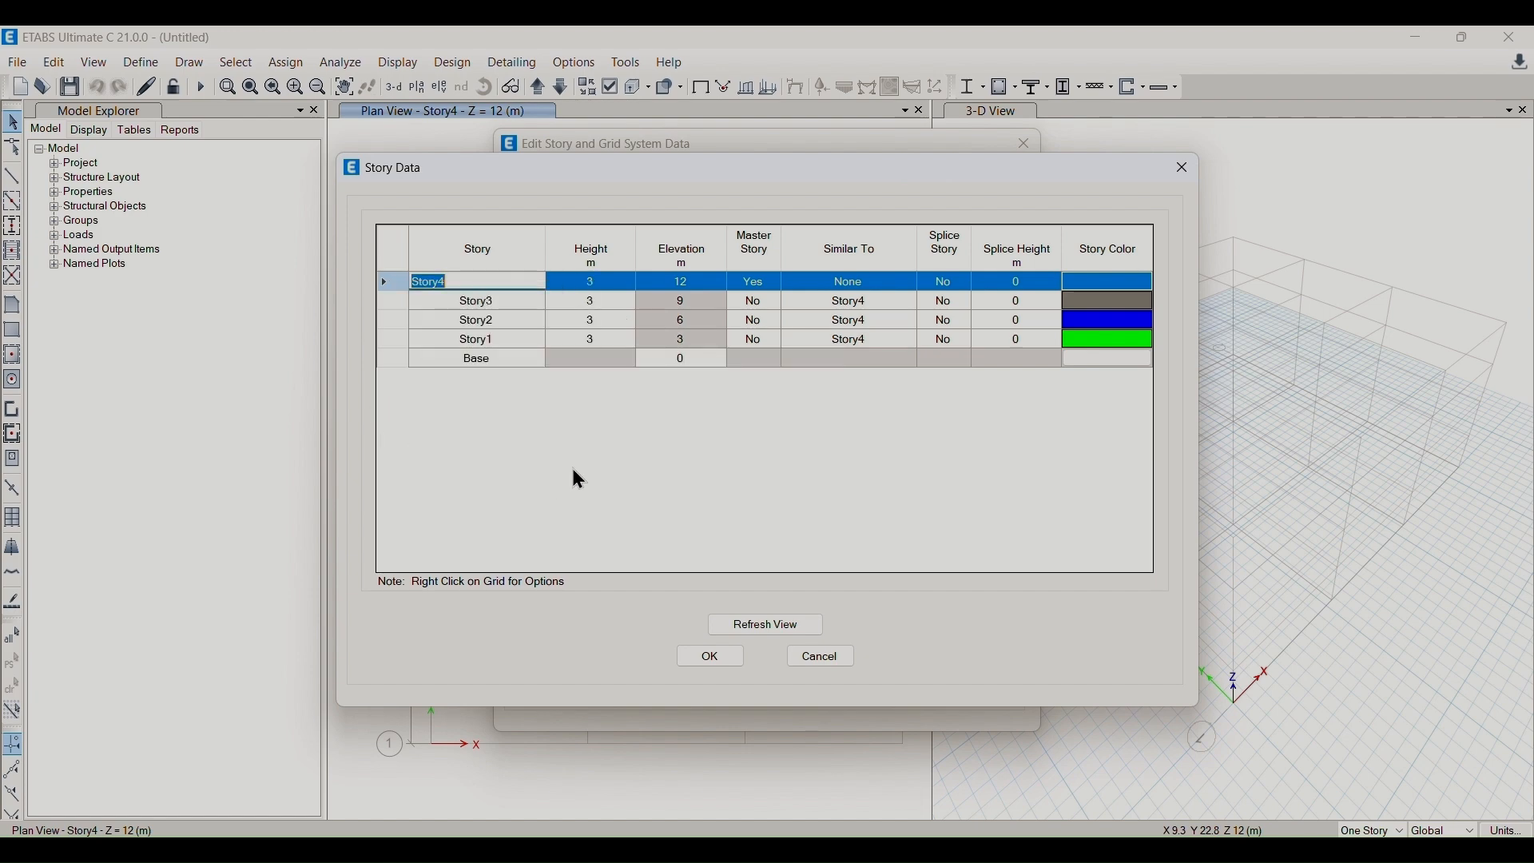
{"action": "left_click", "coordinate": [700, 653]}
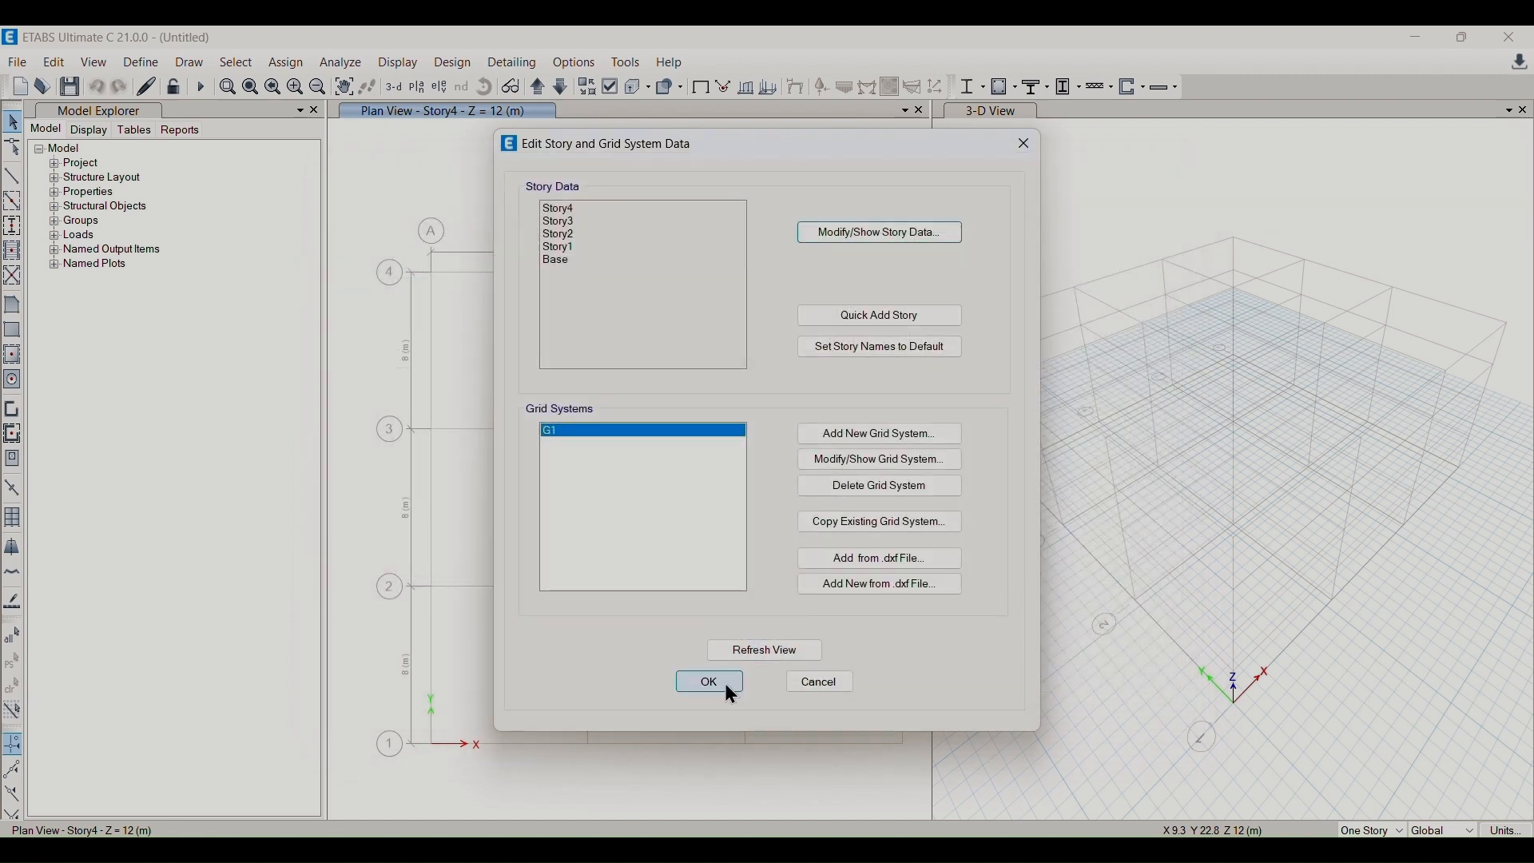
{"action": "left_click", "coordinate": [710, 686]}
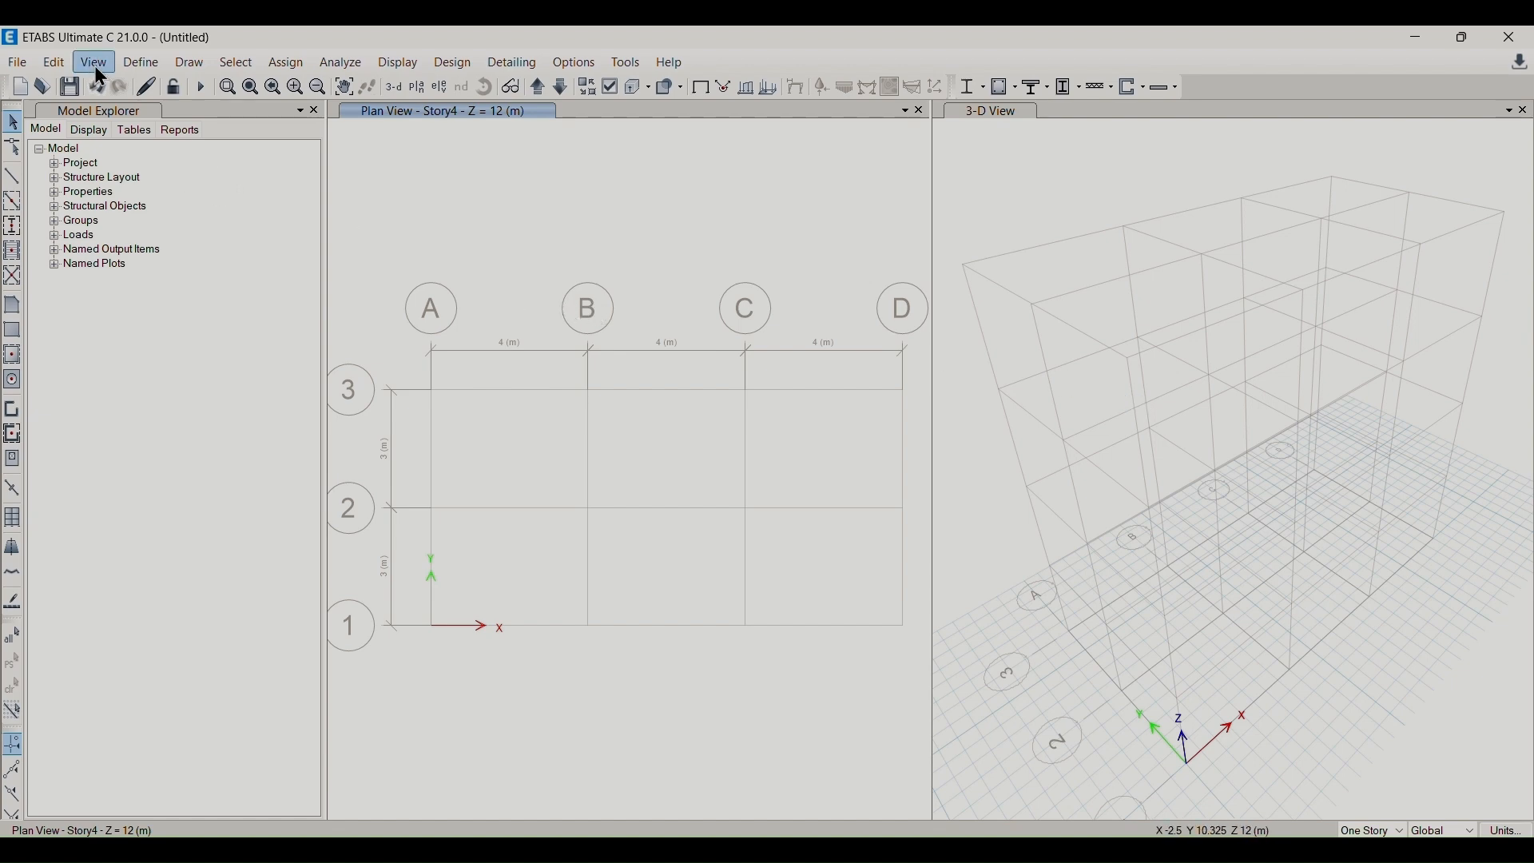
- Add a new concrete material for the India region, Indian standard, grade M25
{"action": "left_click", "coordinate": [138, 66]}
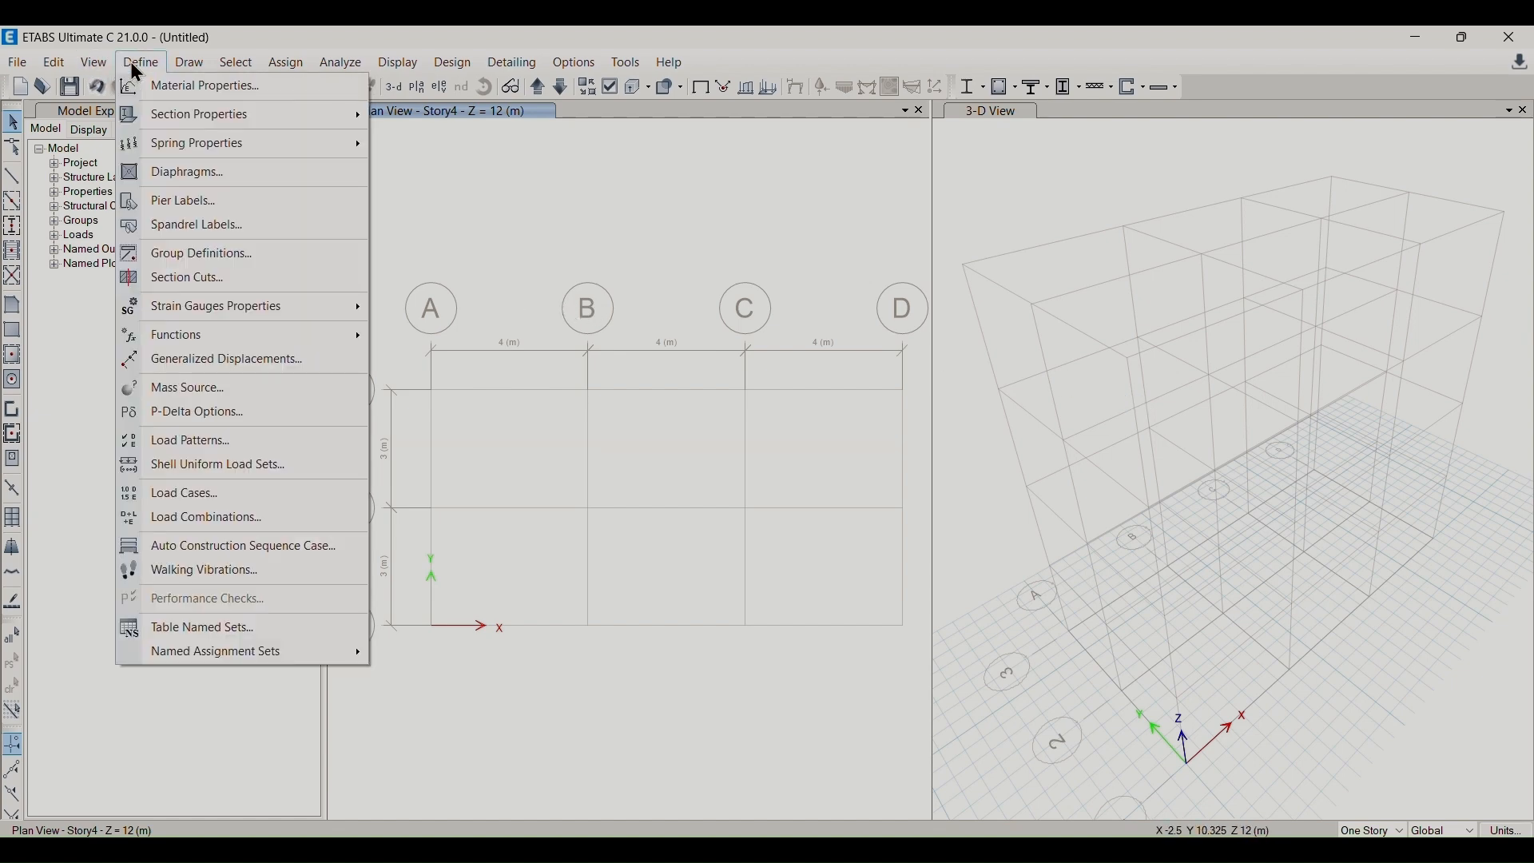
{"action": "left_click", "coordinate": [145, 96]}
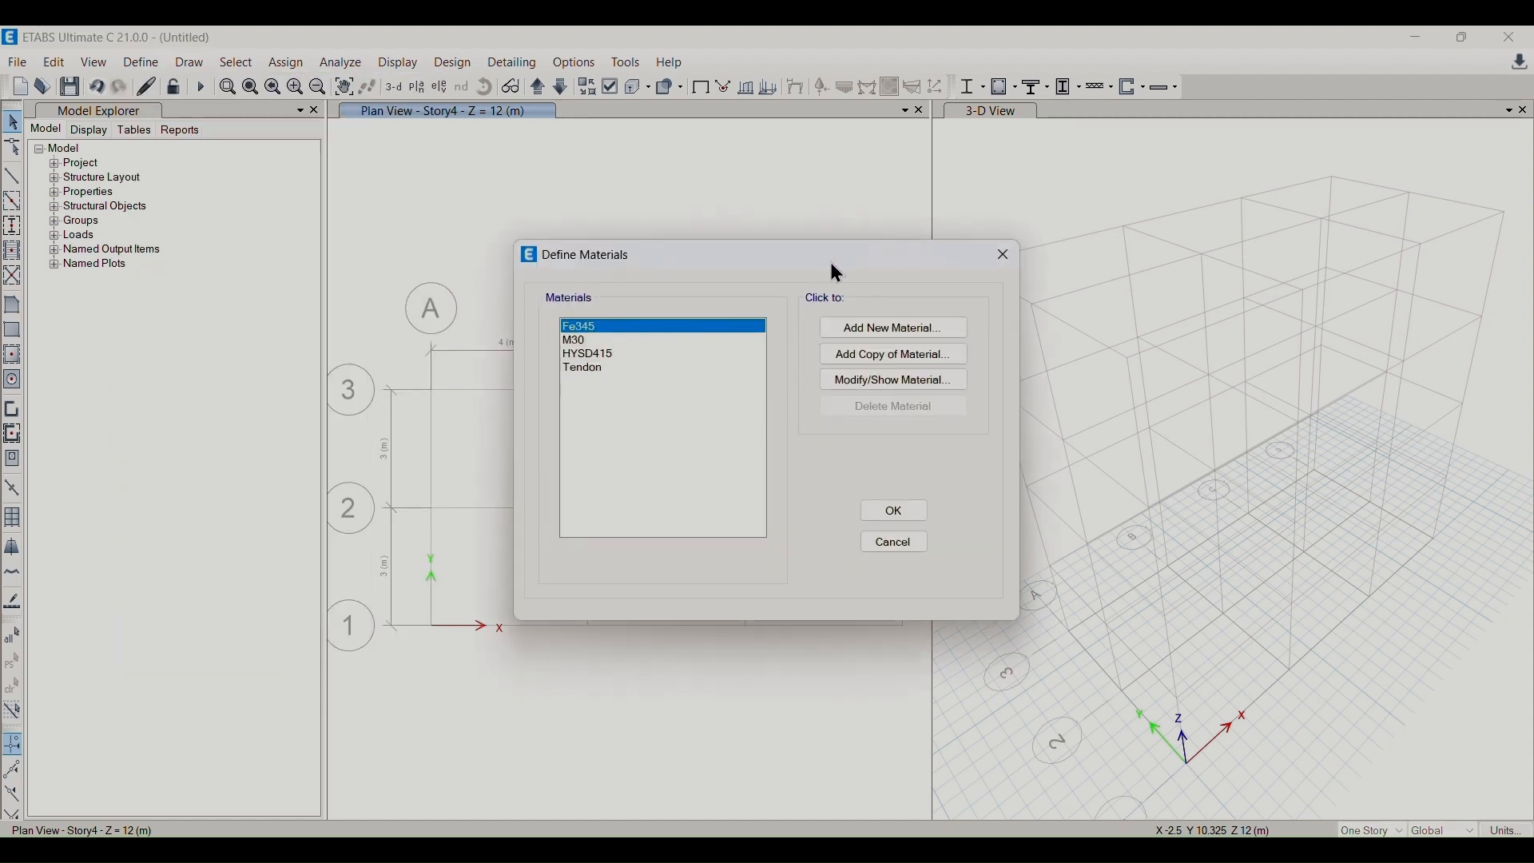
{"action": "left_click_drag", "start_coordinate": [831, 262], "coordinate": [511, 195]}
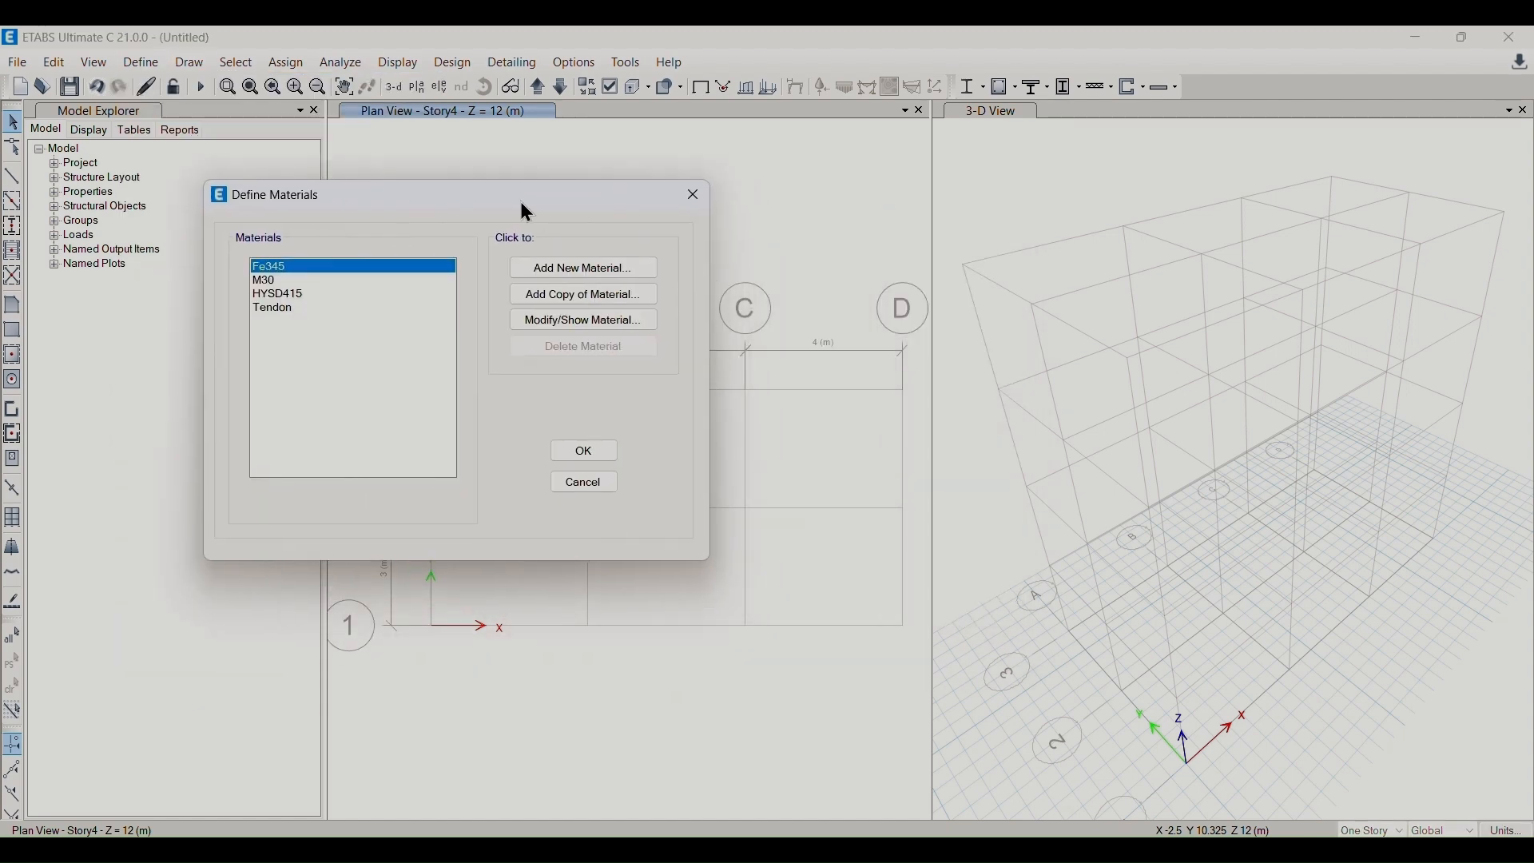
{"action": "left_click", "coordinate": [584, 267]}
{"action": "left_click", "coordinate": [726, 401]}
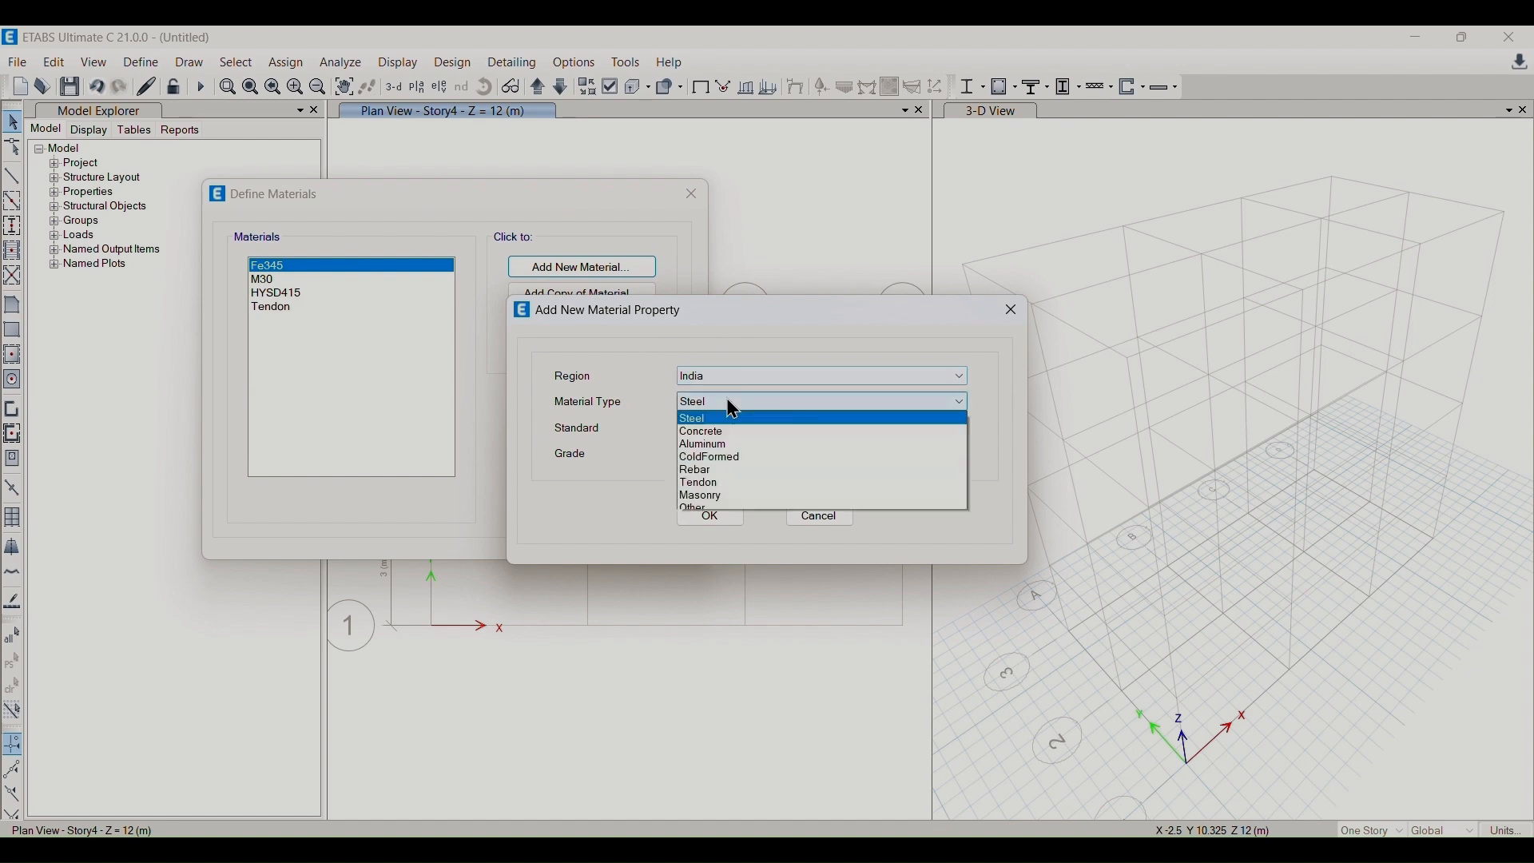
{"action": "left_click", "coordinate": [722, 432]}
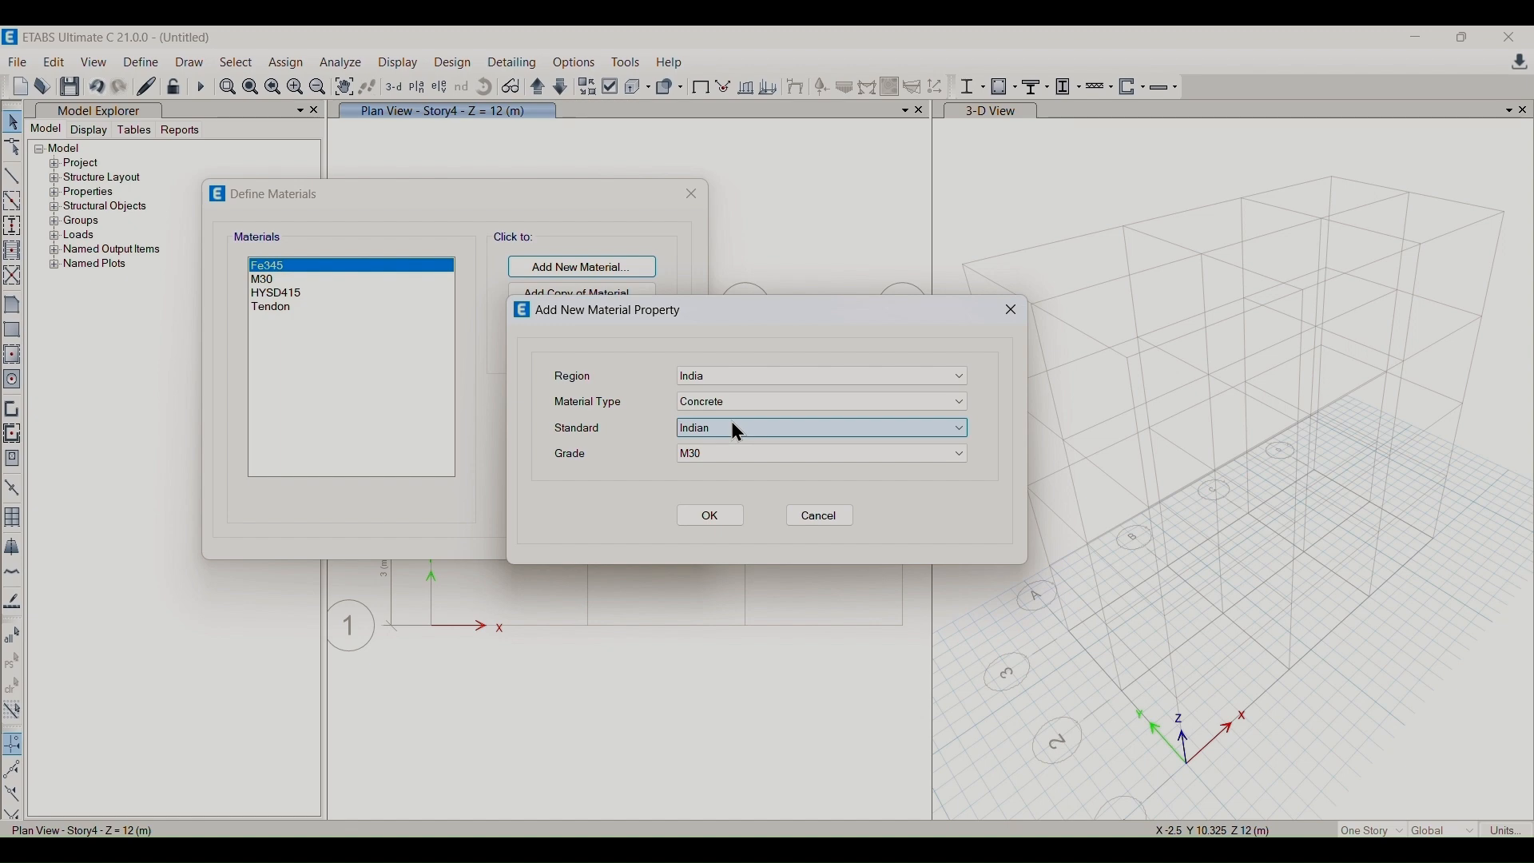
{"action": "left_click", "coordinate": [718, 454]}
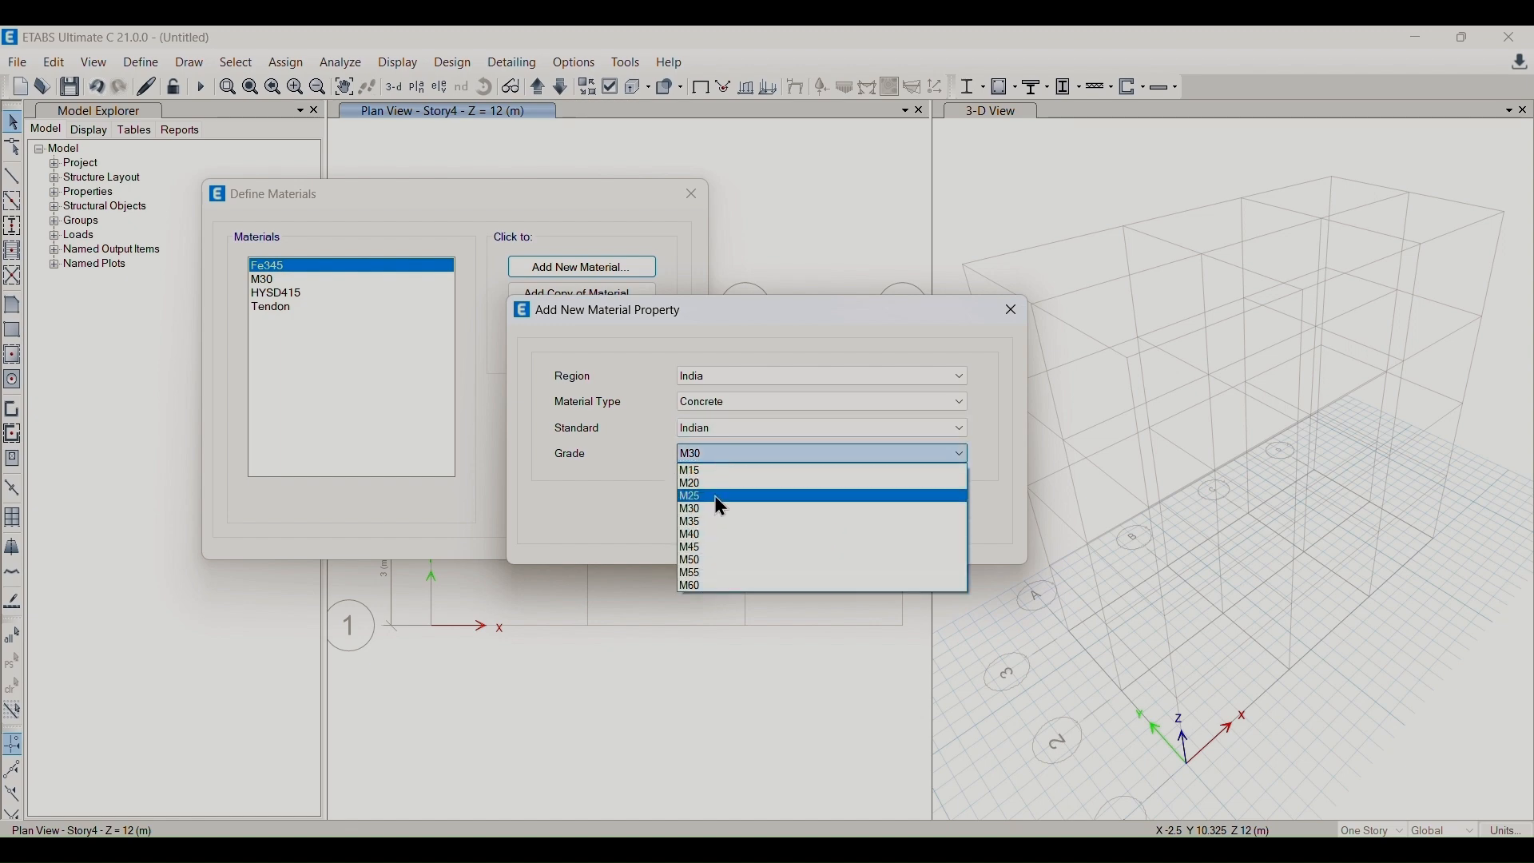
{"action": "left_click", "coordinate": [716, 500]}
{"action": "left_click", "coordinate": [708, 516]}
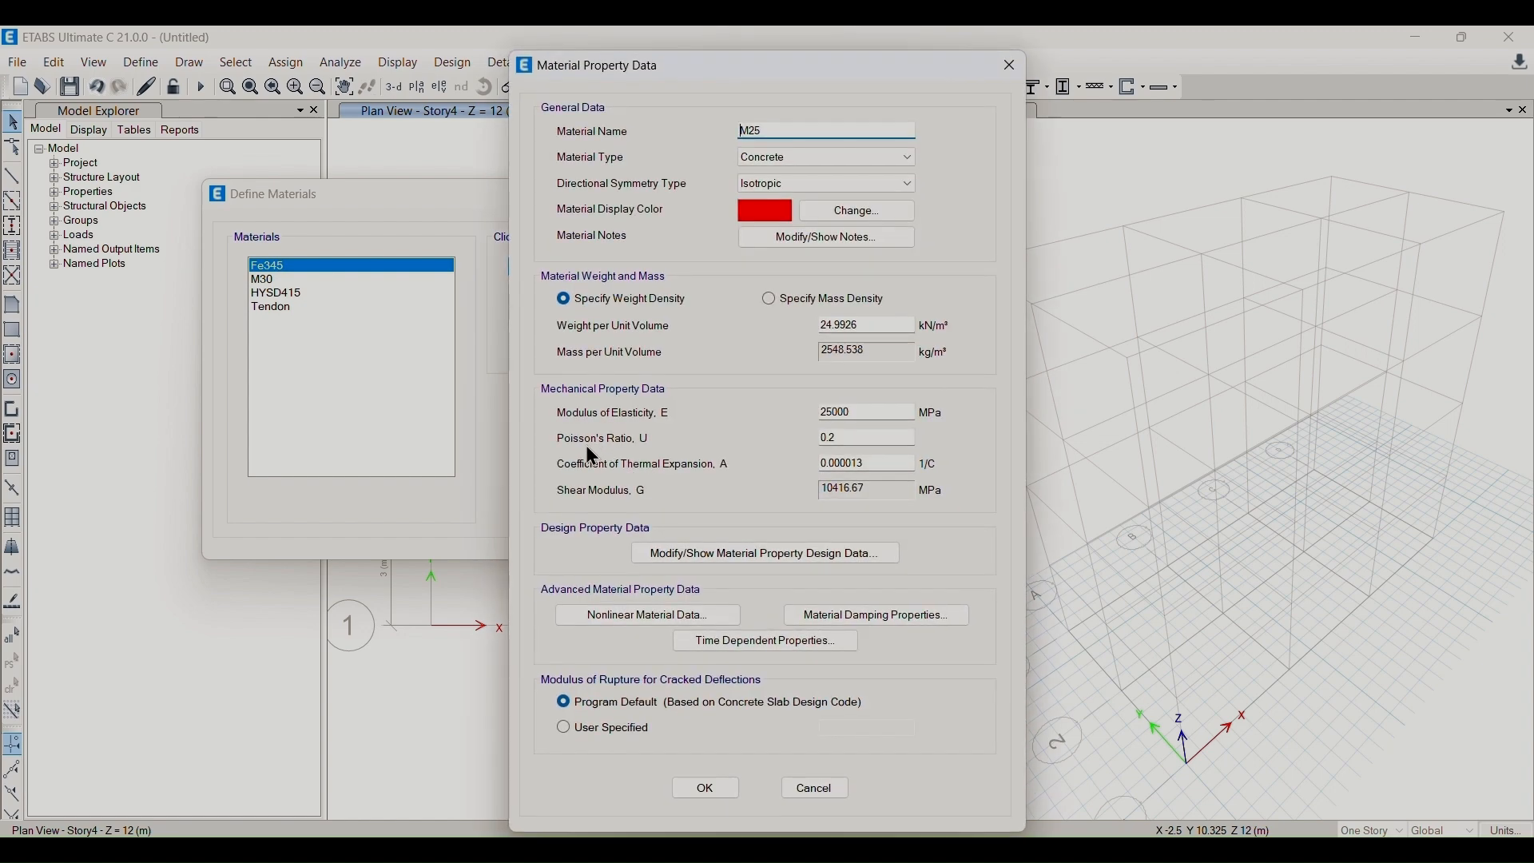
- Review the M25 material's design property data and nonlinear material data
{"action": "left_click_drag", "start_coordinate": [604, 70], "coordinate": [302, 46]}
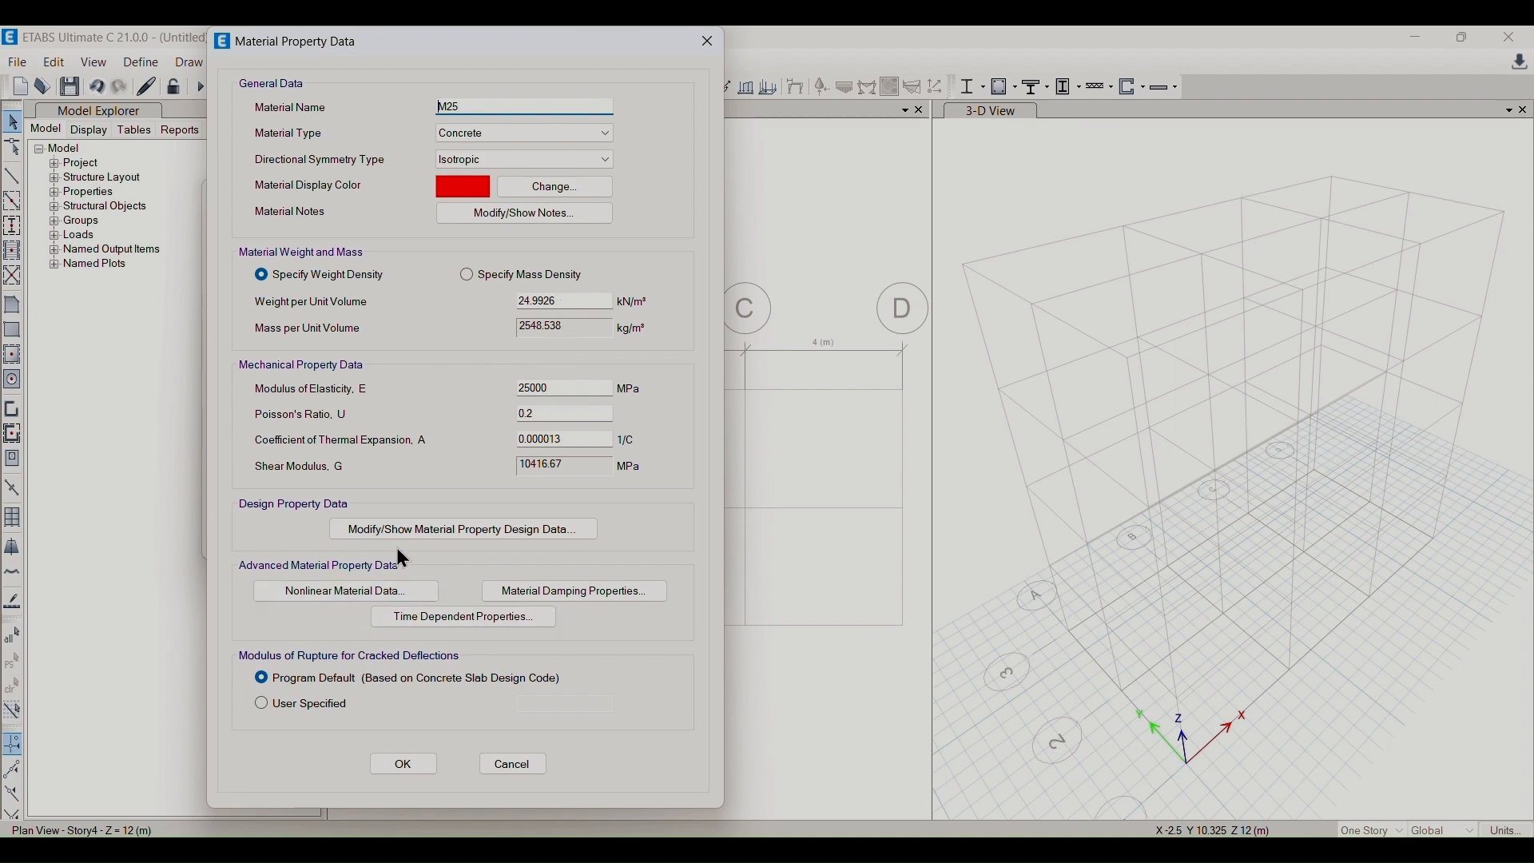
{"action": "left_click", "coordinate": [450, 536]}
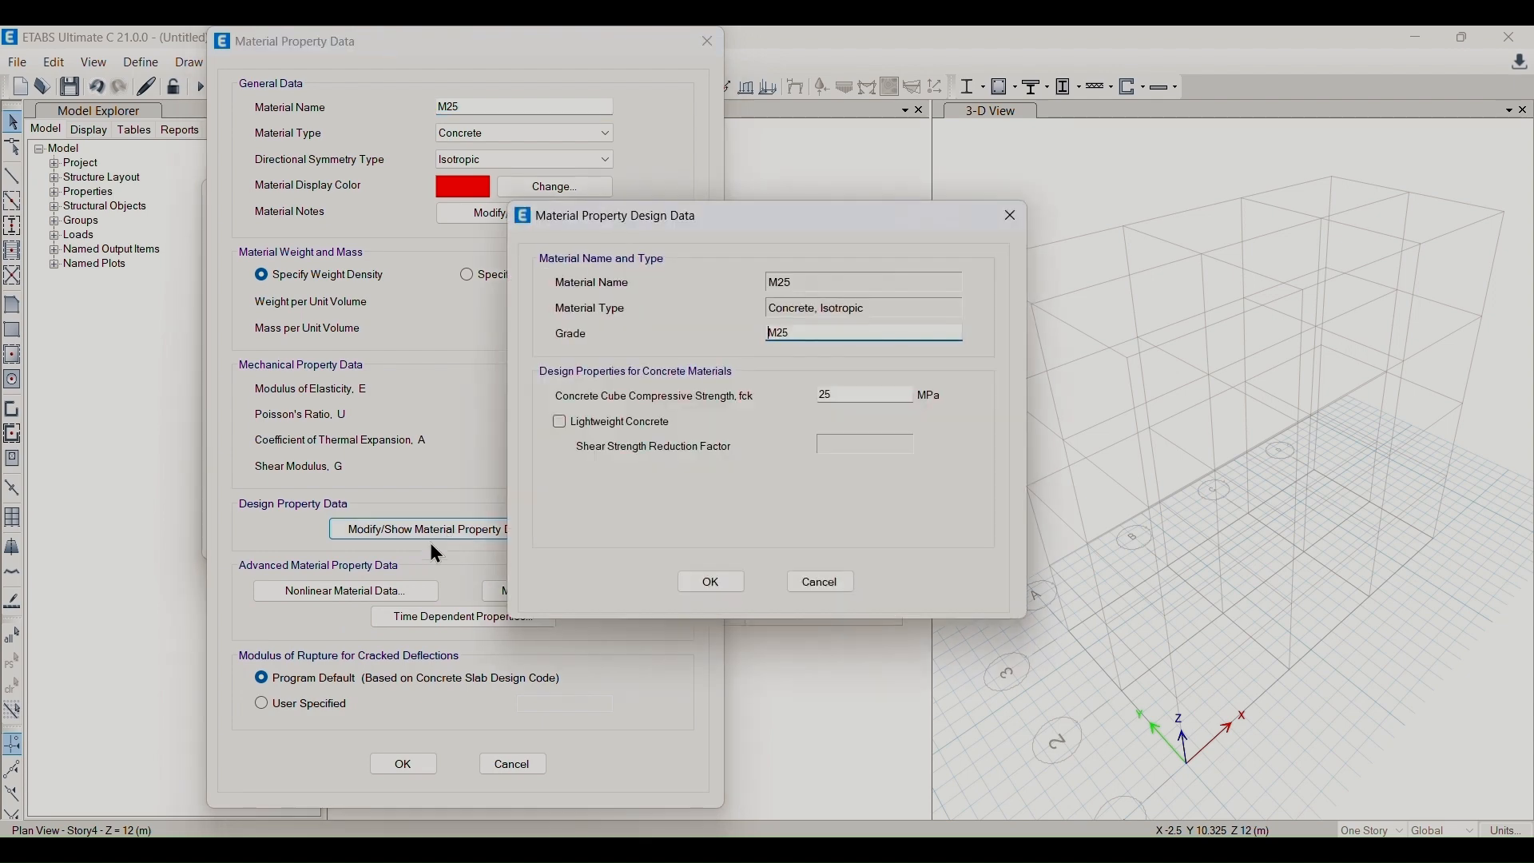
{"action": "left_click", "coordinate": [711, 583]}
{"action": "left_click", "coordinate": [323, 596]}
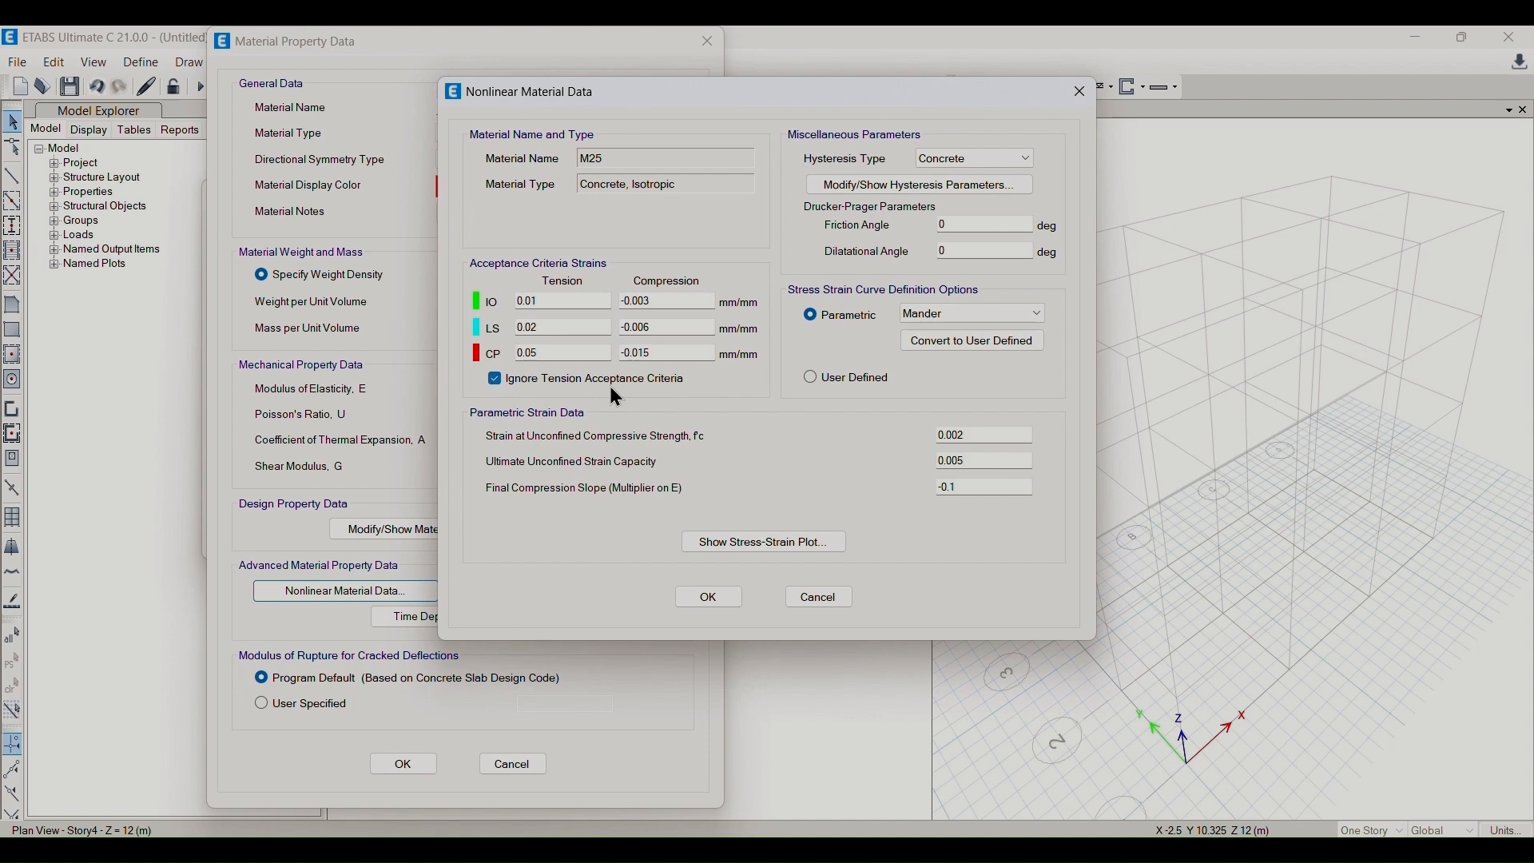
{"action": "left_click_drag", "start_coordinate": [574, 94], "coordinate": [238, 138]}
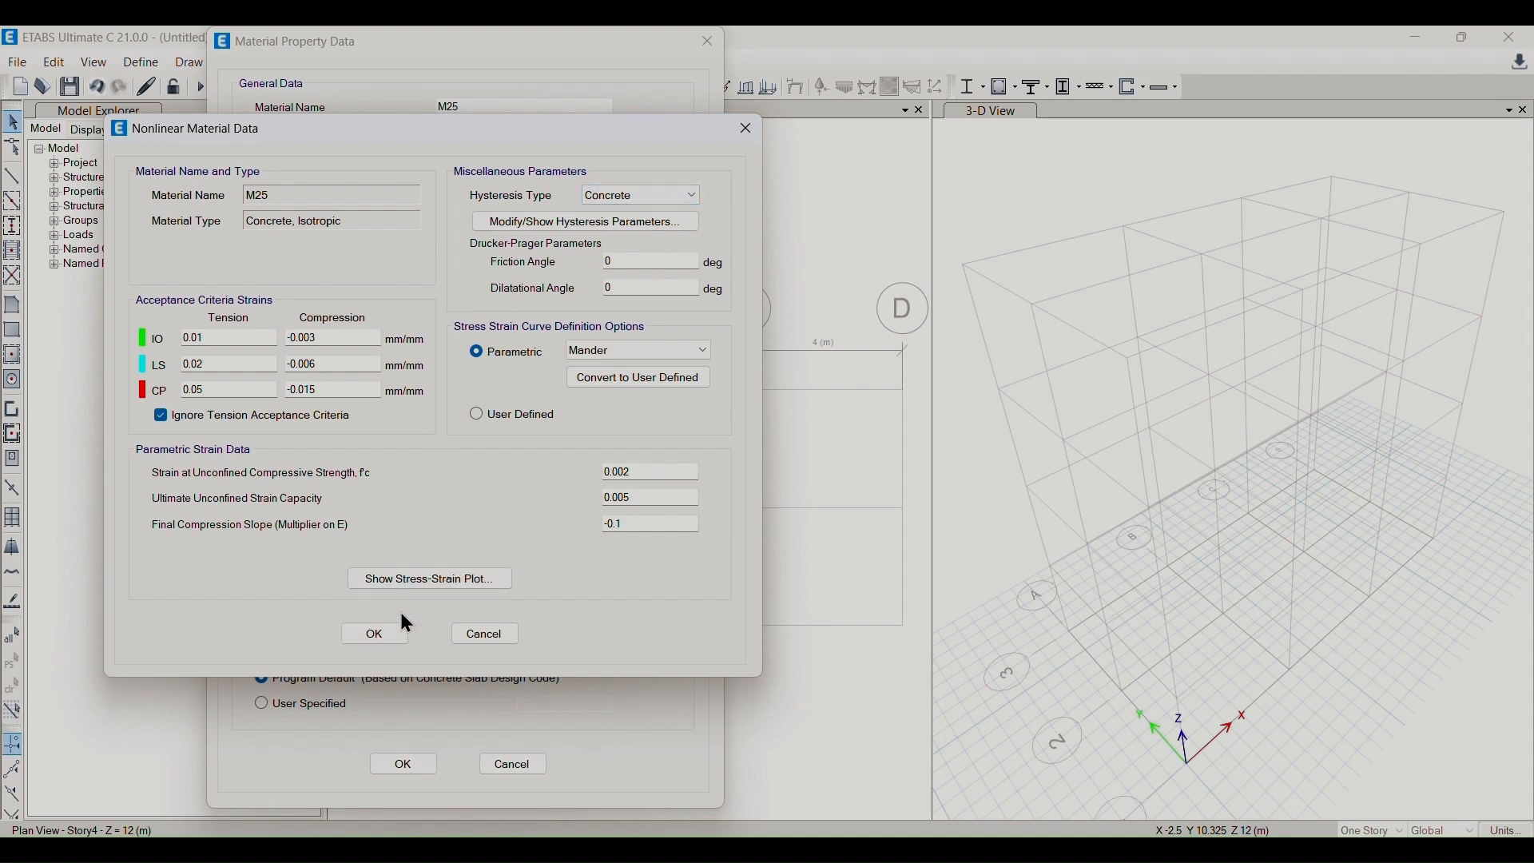
{"action": "left_click", "coordinate": [376, 636]}
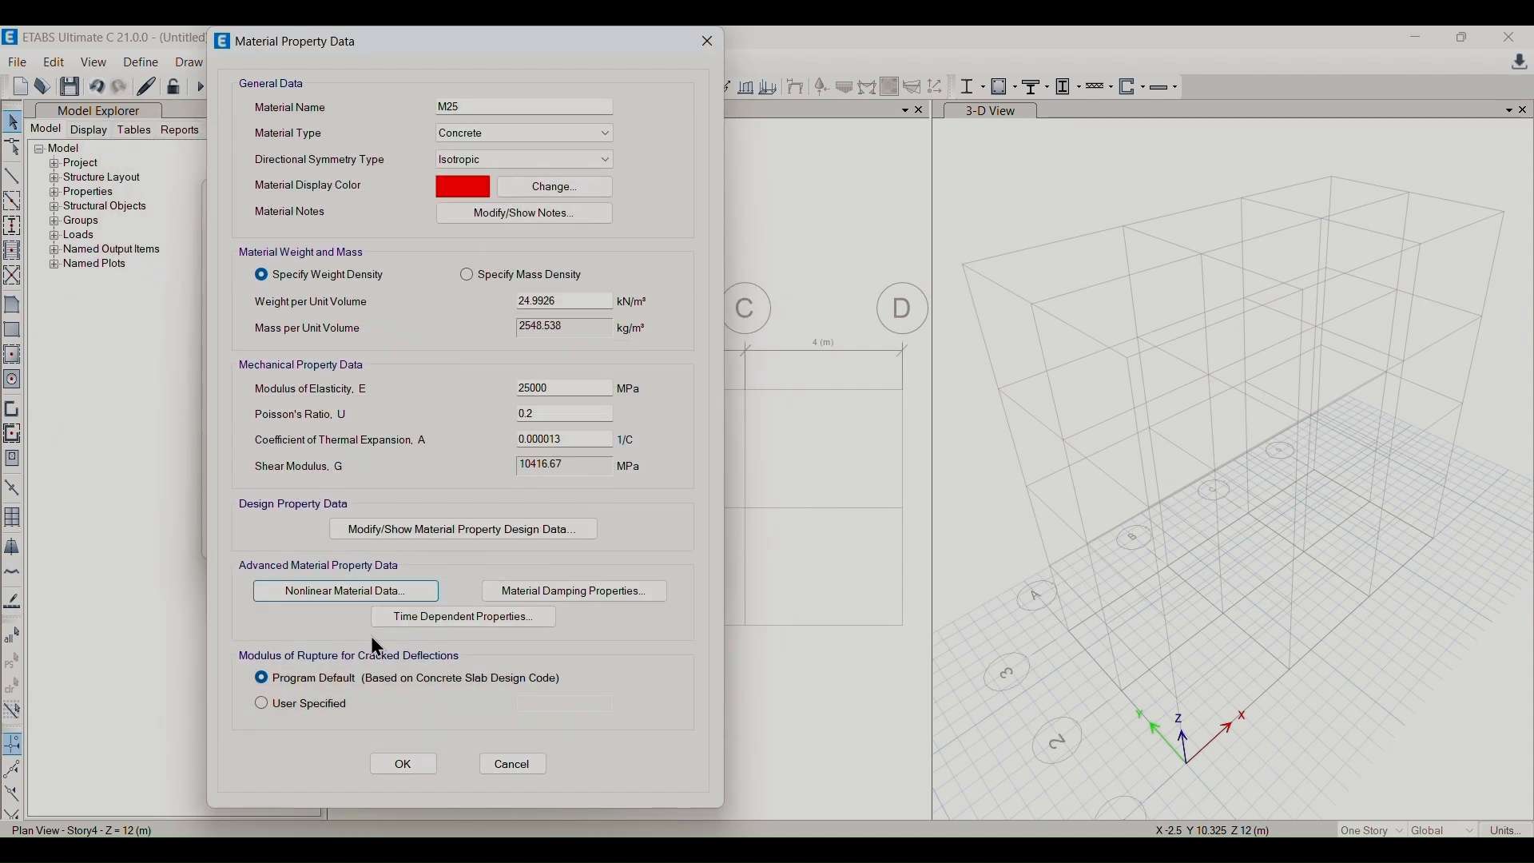
- Review the M25 damping and time-dependent properties and accept the material
{"action": "left_click", "coordinate": [560, 592]}
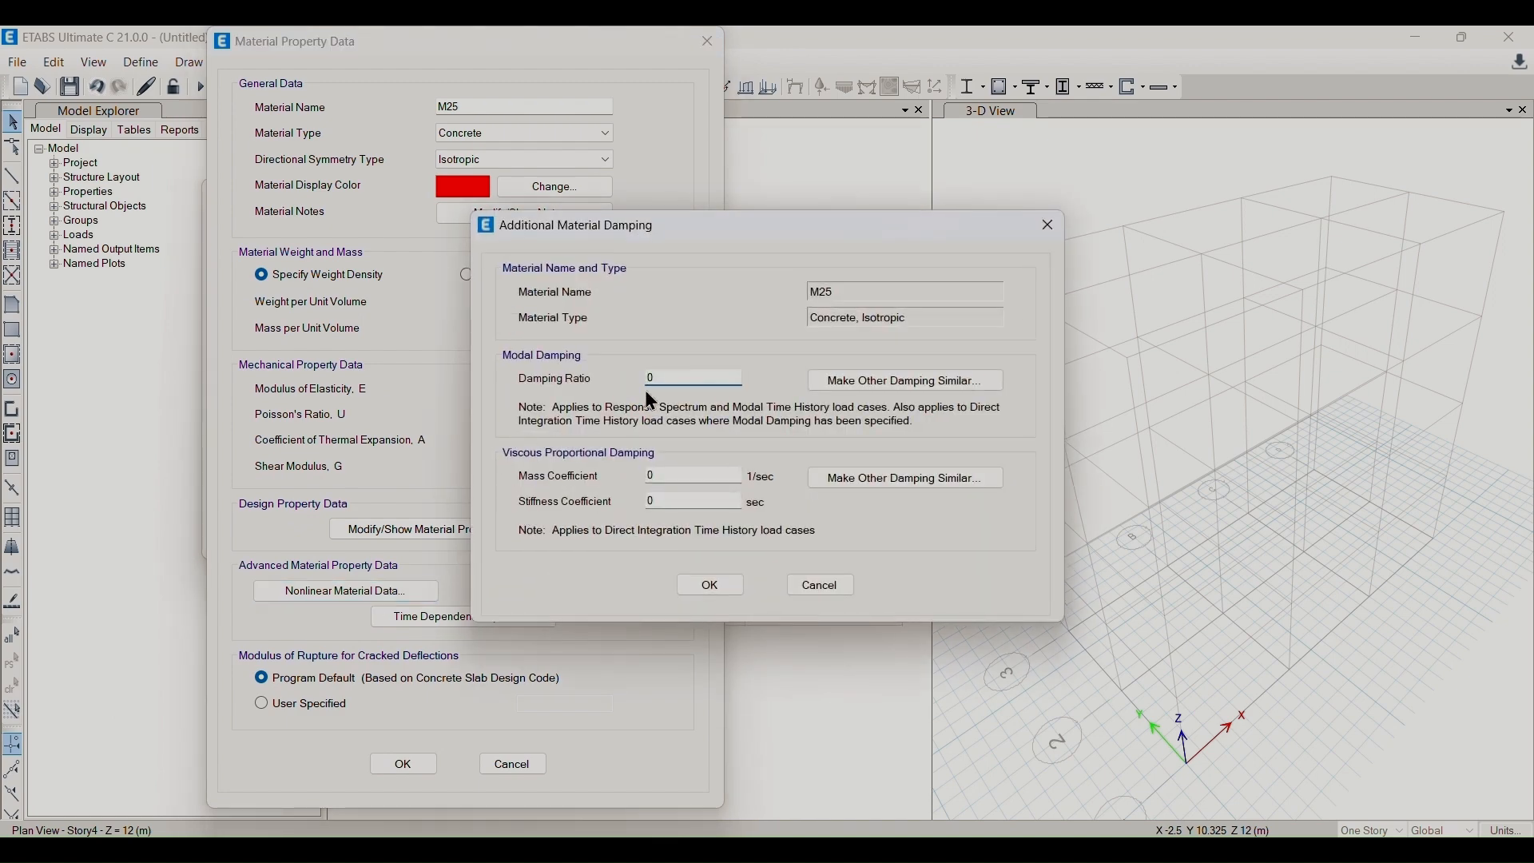
{"action": "left_click", "coordinate": [703, 588]}
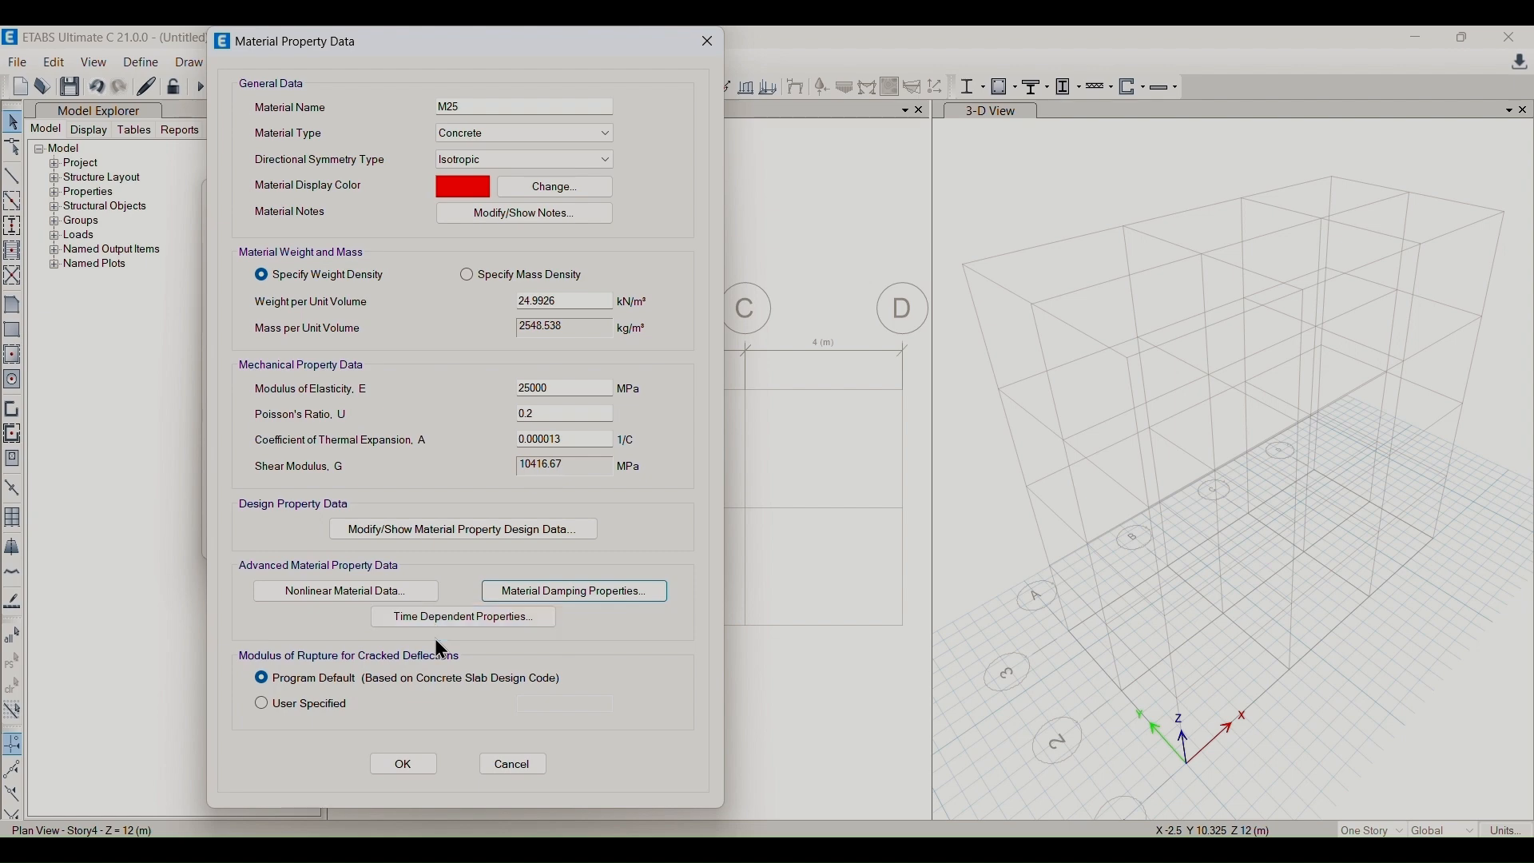
{"action": "left_click", "coordinate": [453, 617]}
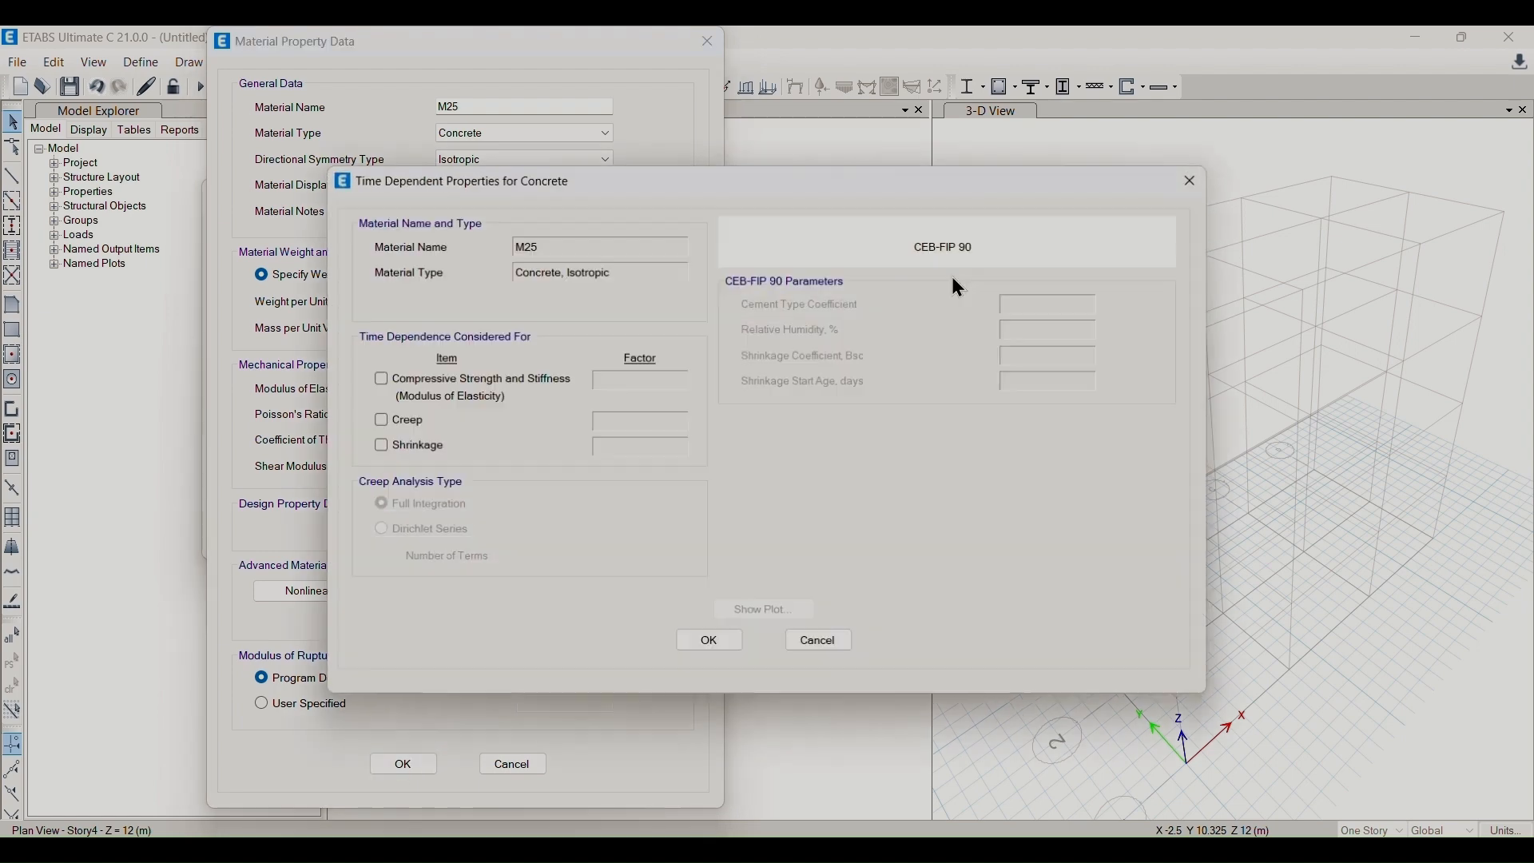
{"action": "left_click", "coordinate": [711, 644]}
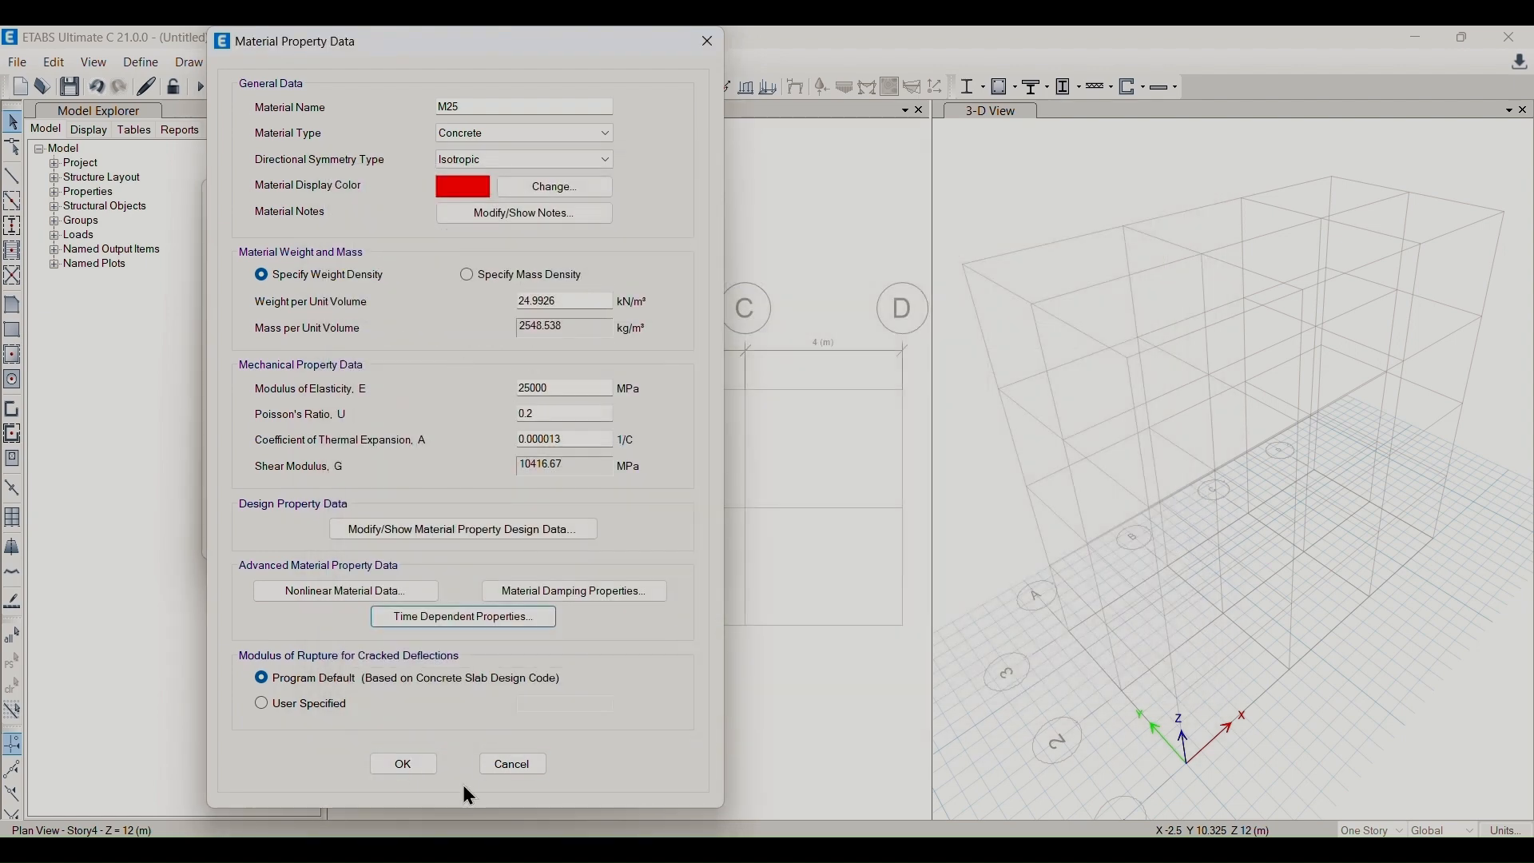
{"action": "left_click", "coordinate": [393, 763]}
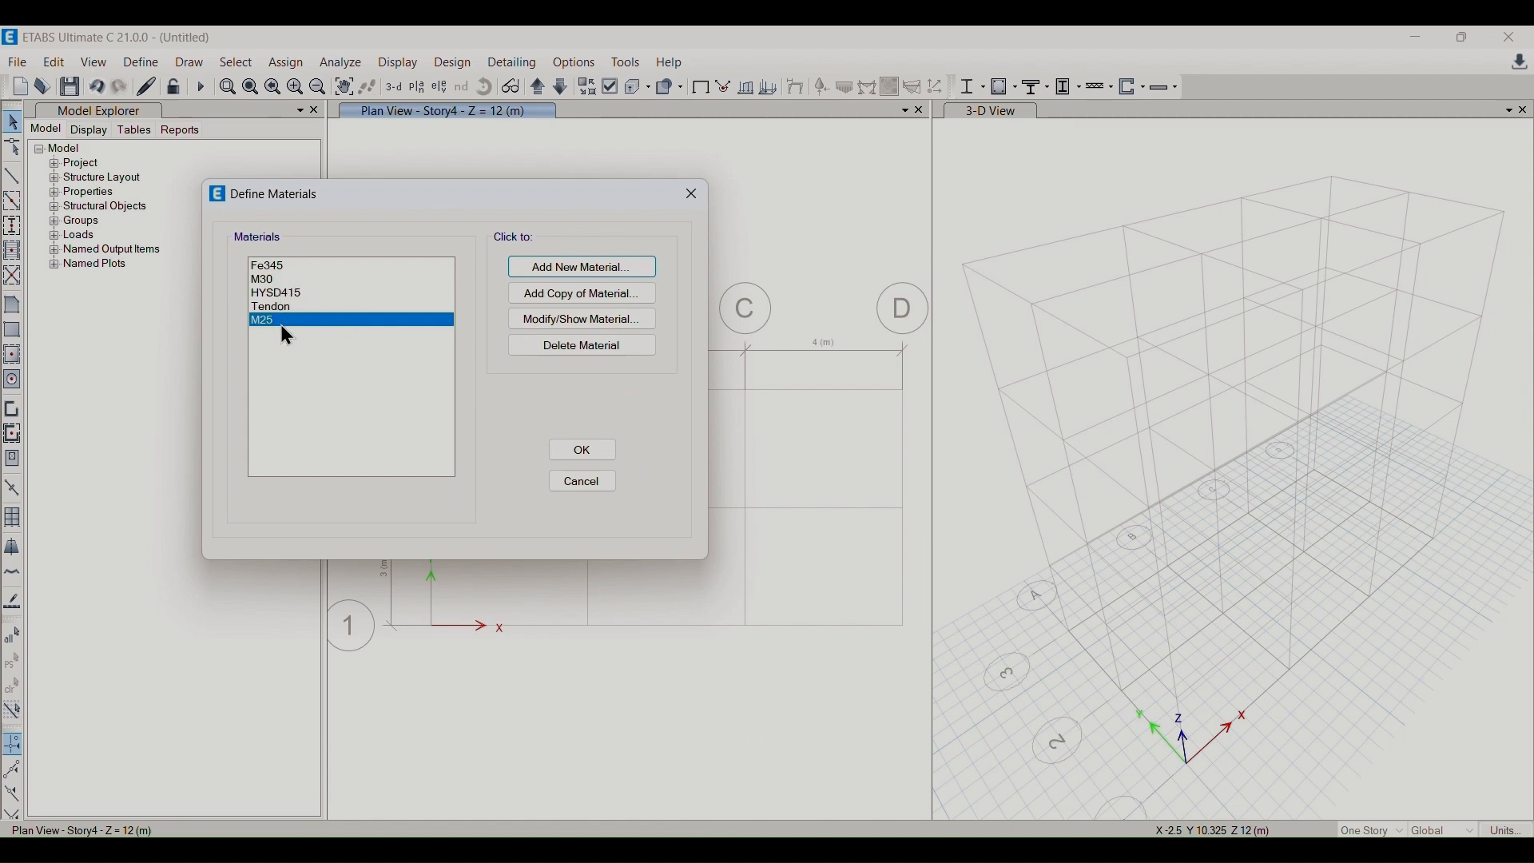
- Add a new rebar material with the Indian standard and HYSD Grade 500
{"action": "left_click", "coordinate": [578, 273]}
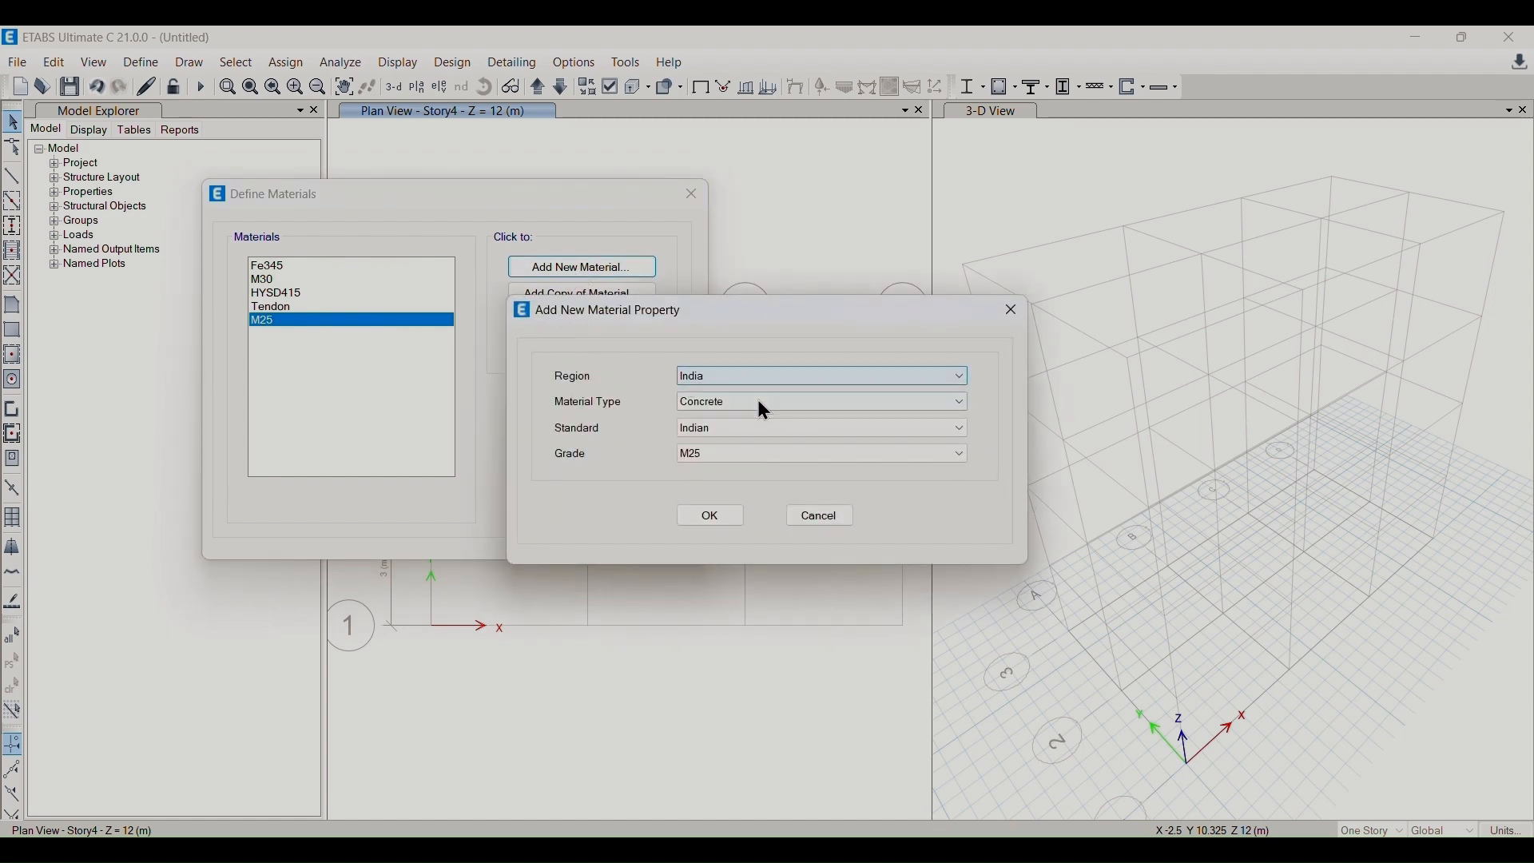
{"action": "left_click", "coordinate": [758, 401]}
{"action": "left_click", "coordinate": [722, 474]}
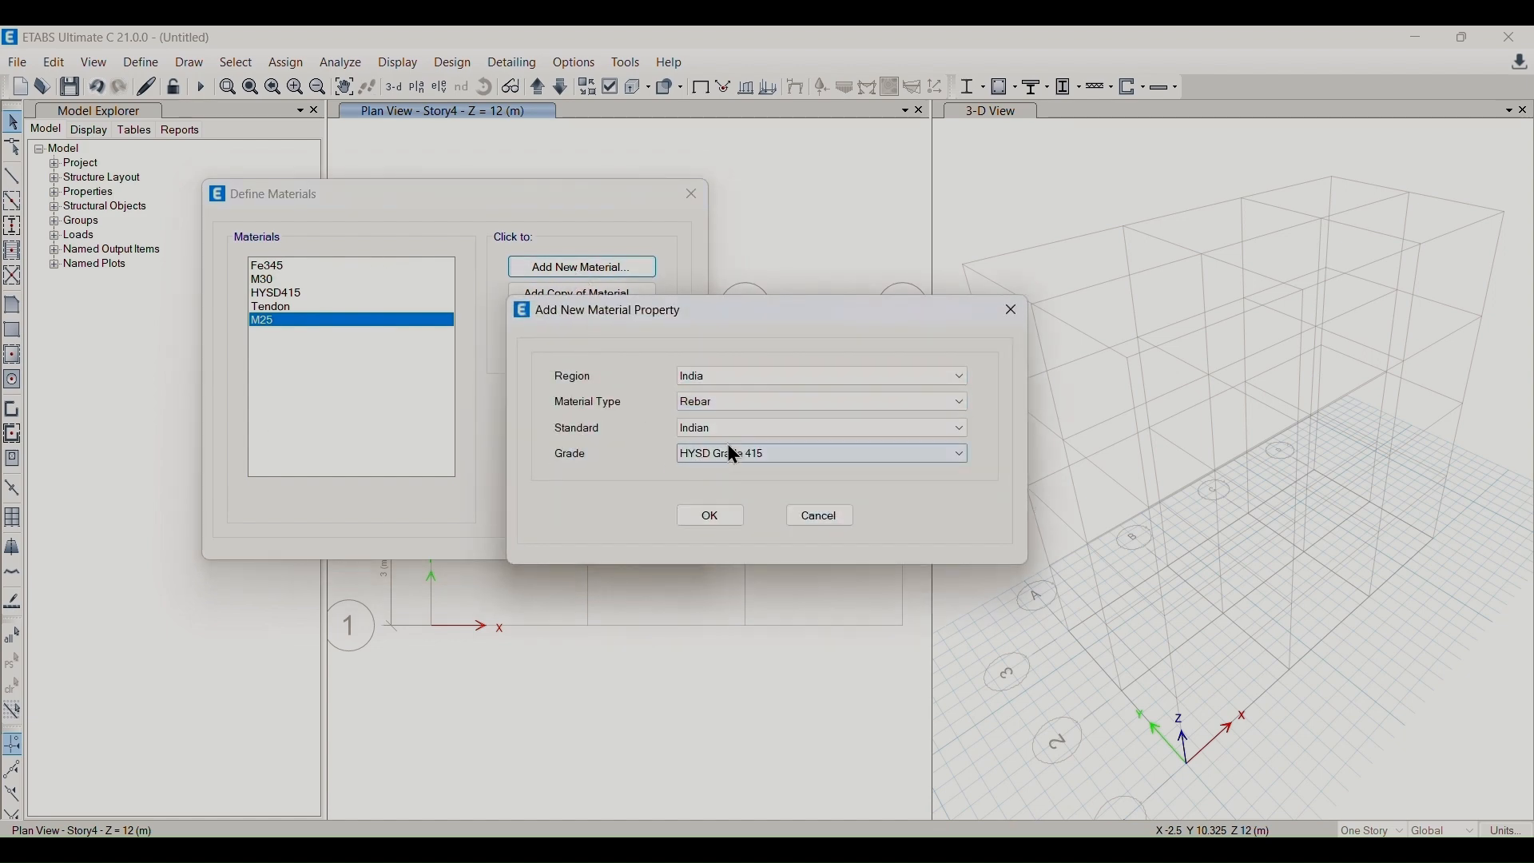
{"action": "left_click", "coordinate": [740, 454]}
{"action": "left_click", "coordinate": [725, 496]}
{"action": "left_click", "coordinate": [707, 524]}
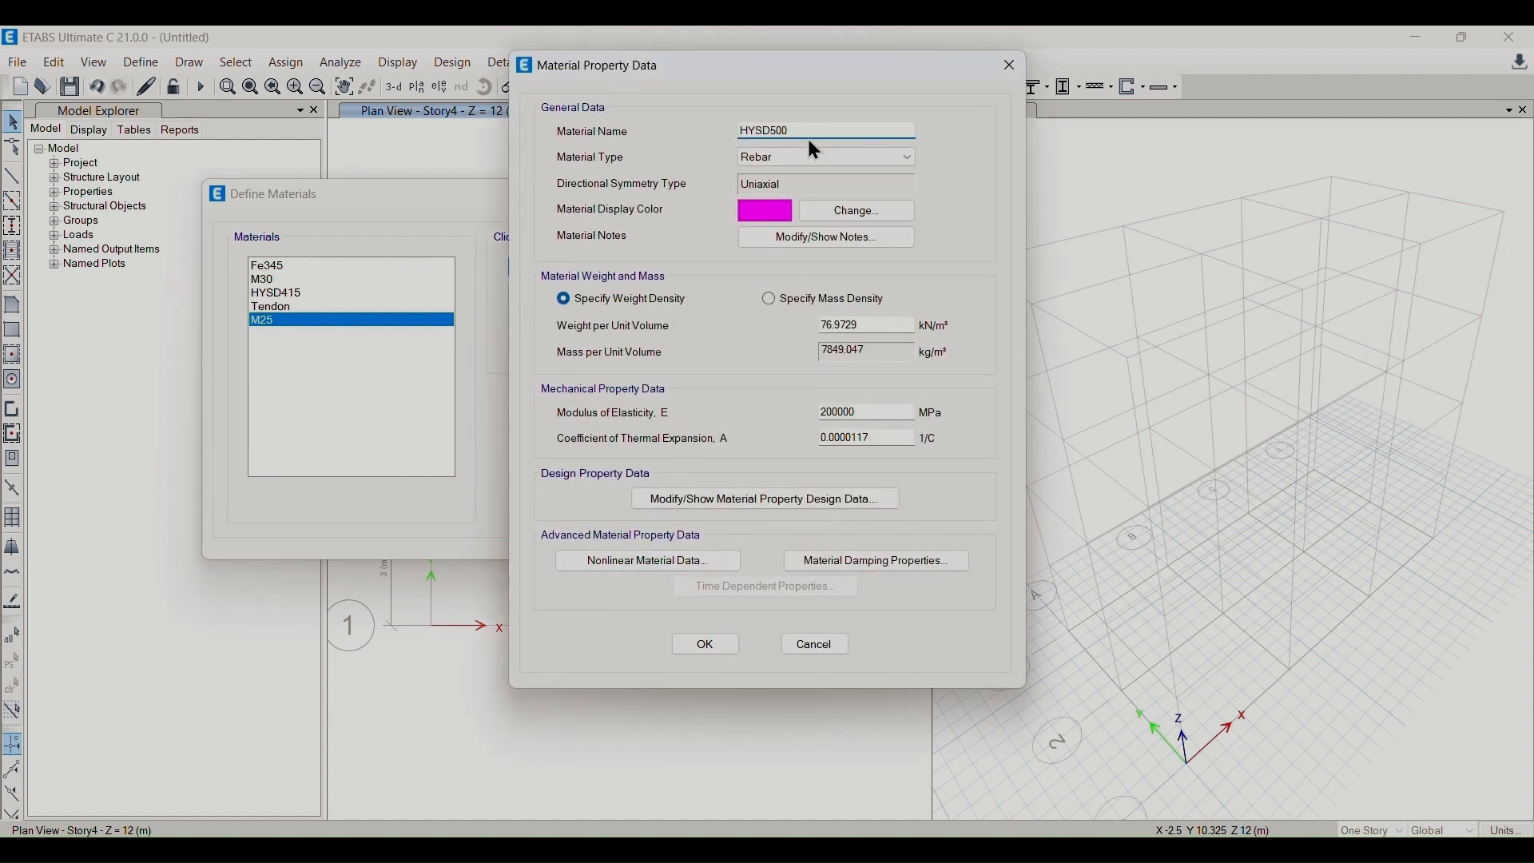
- Review the HYSD500 design data, nonlinear data and stress-strain plot, and accept the material definitions
{"action": "left_click", "coordinate": [781, 500]}
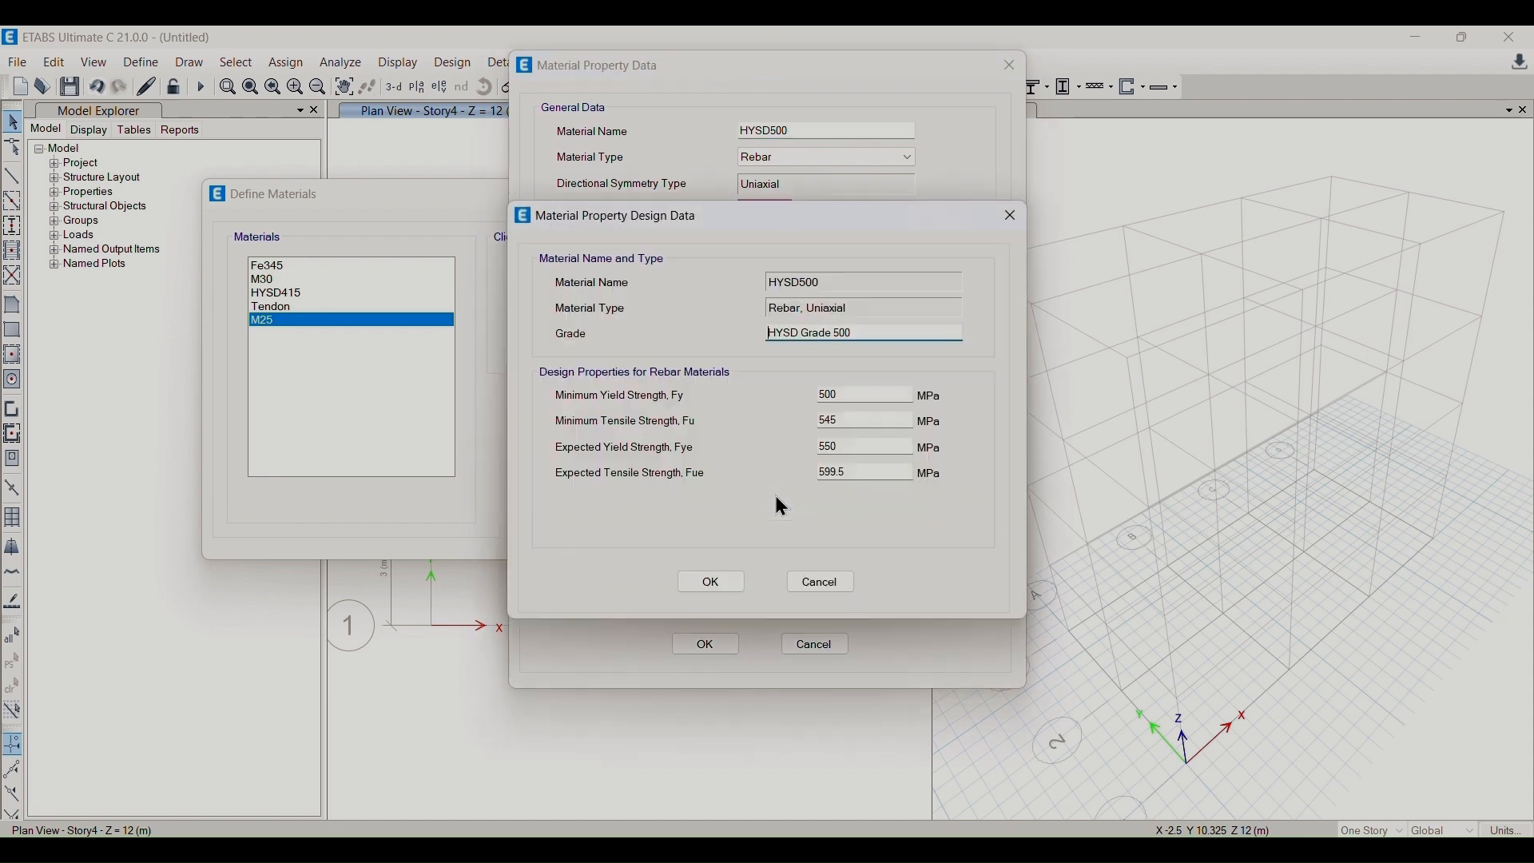
{"action": "left_click", "coordinate": [724, 586]}
{"action": "left_click", "coordinate": [630, 561]}
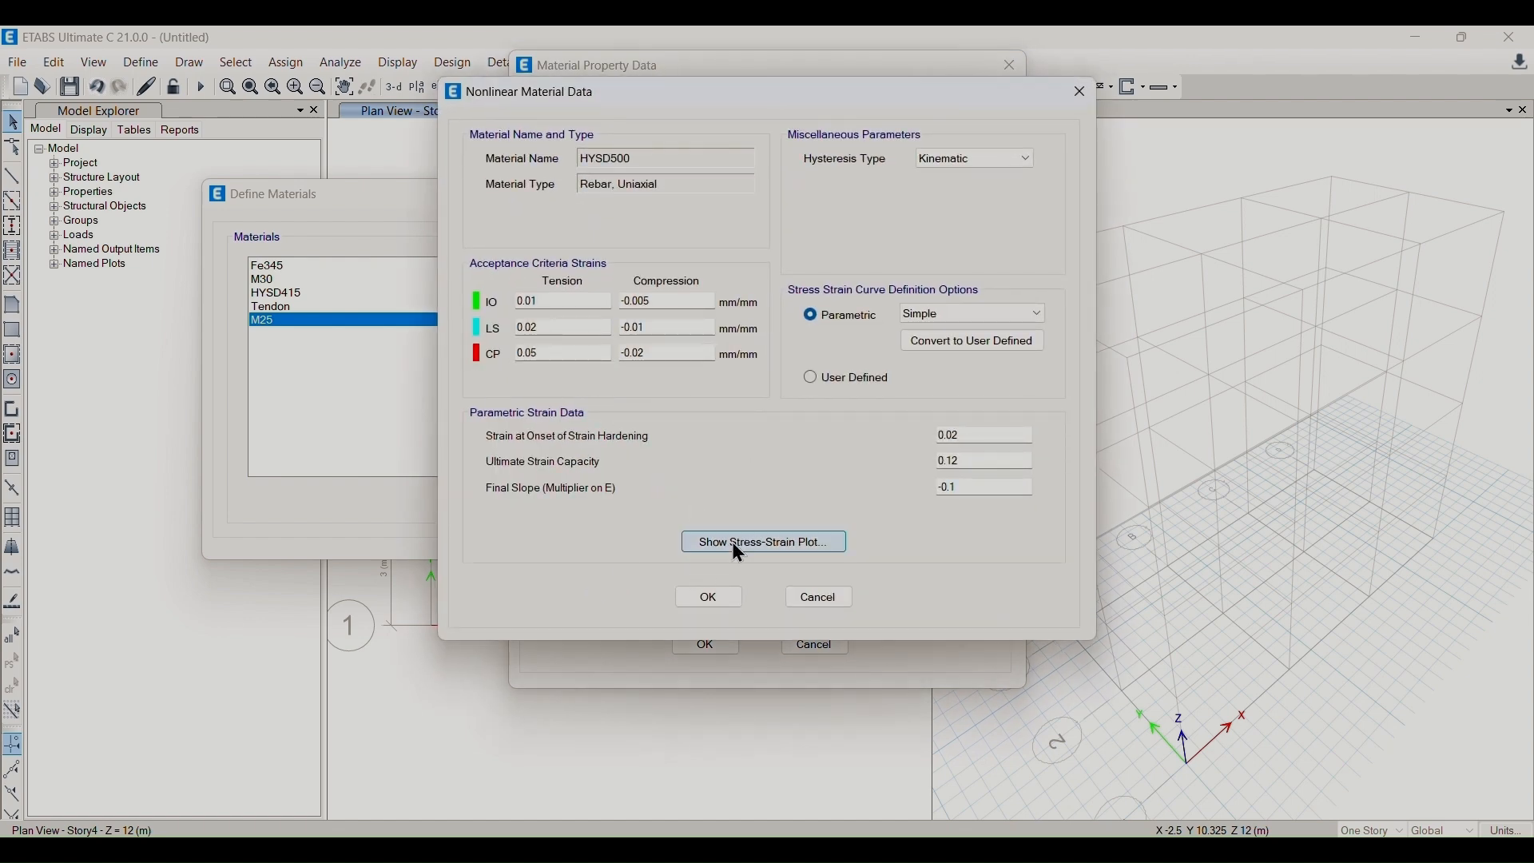
{"action": "left_click", "coordinate": [755, 544]}
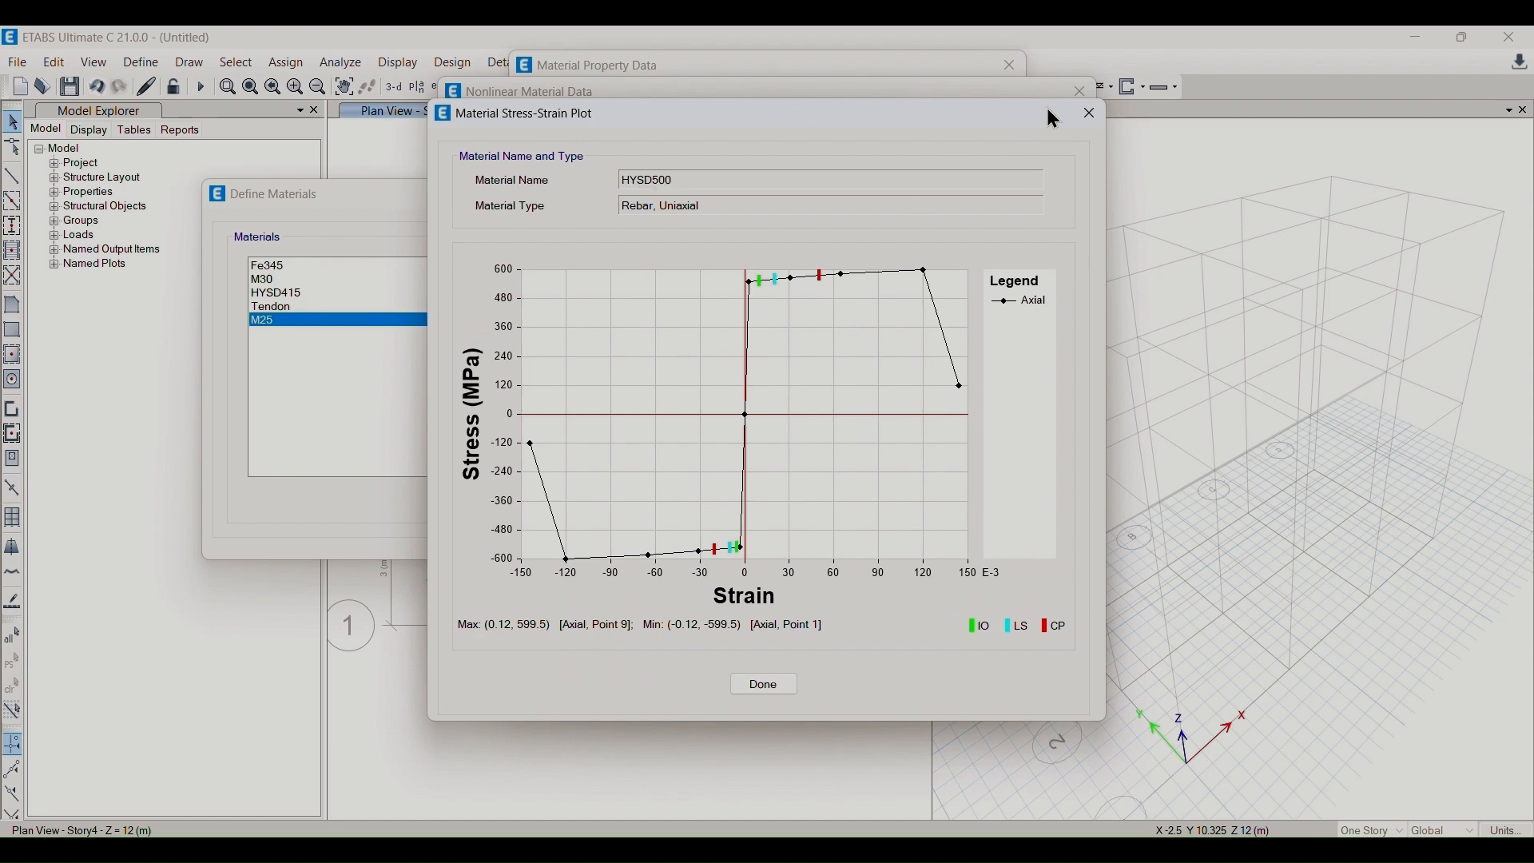
{"action": "left_click", "coordinate": [1089, 114]}
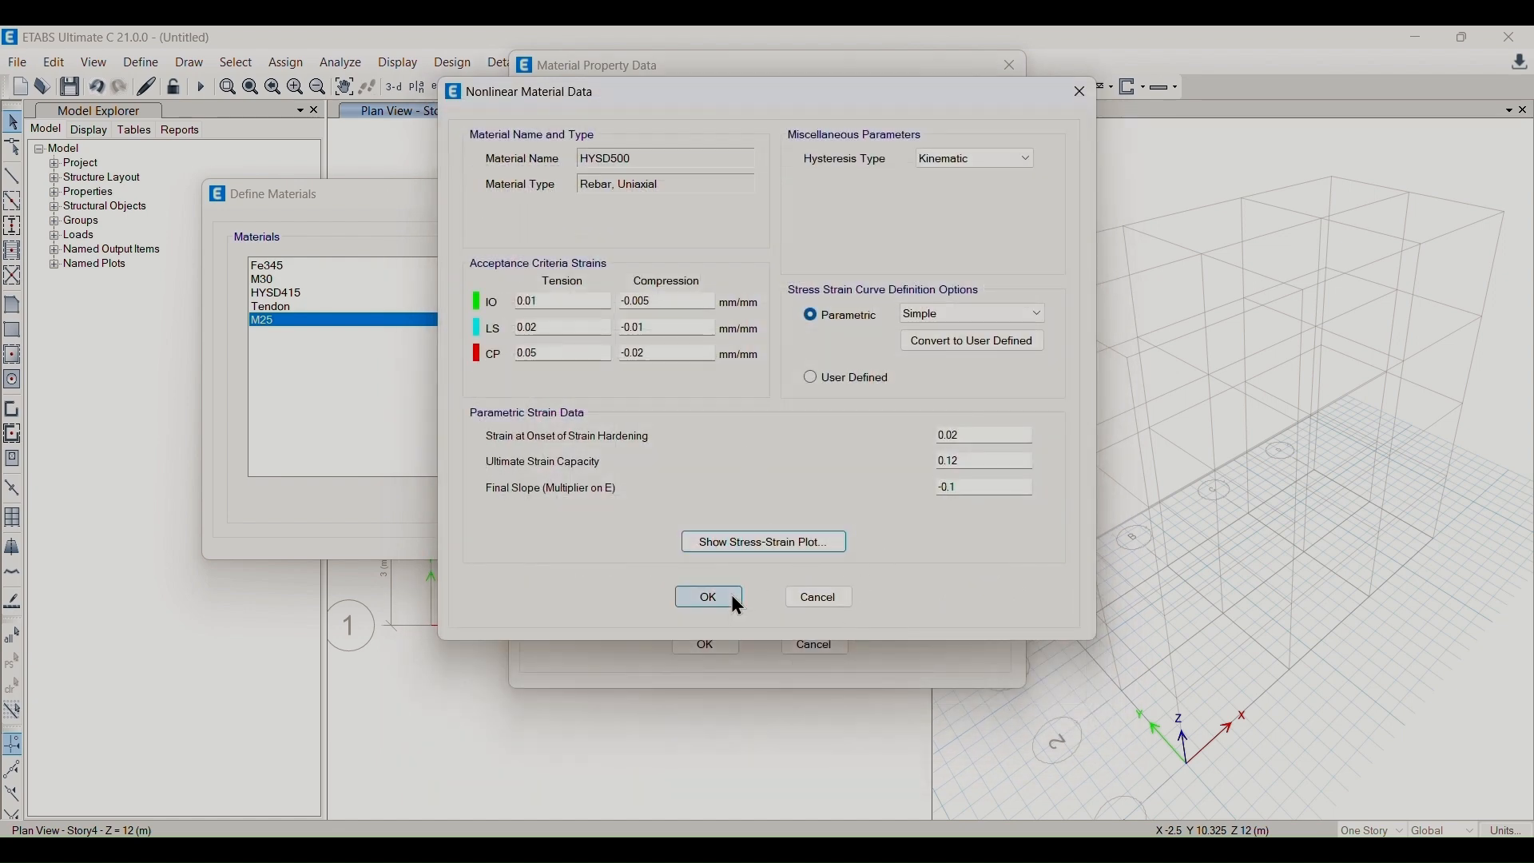
{"action": "left_click", "coordinate": [708, 598]}
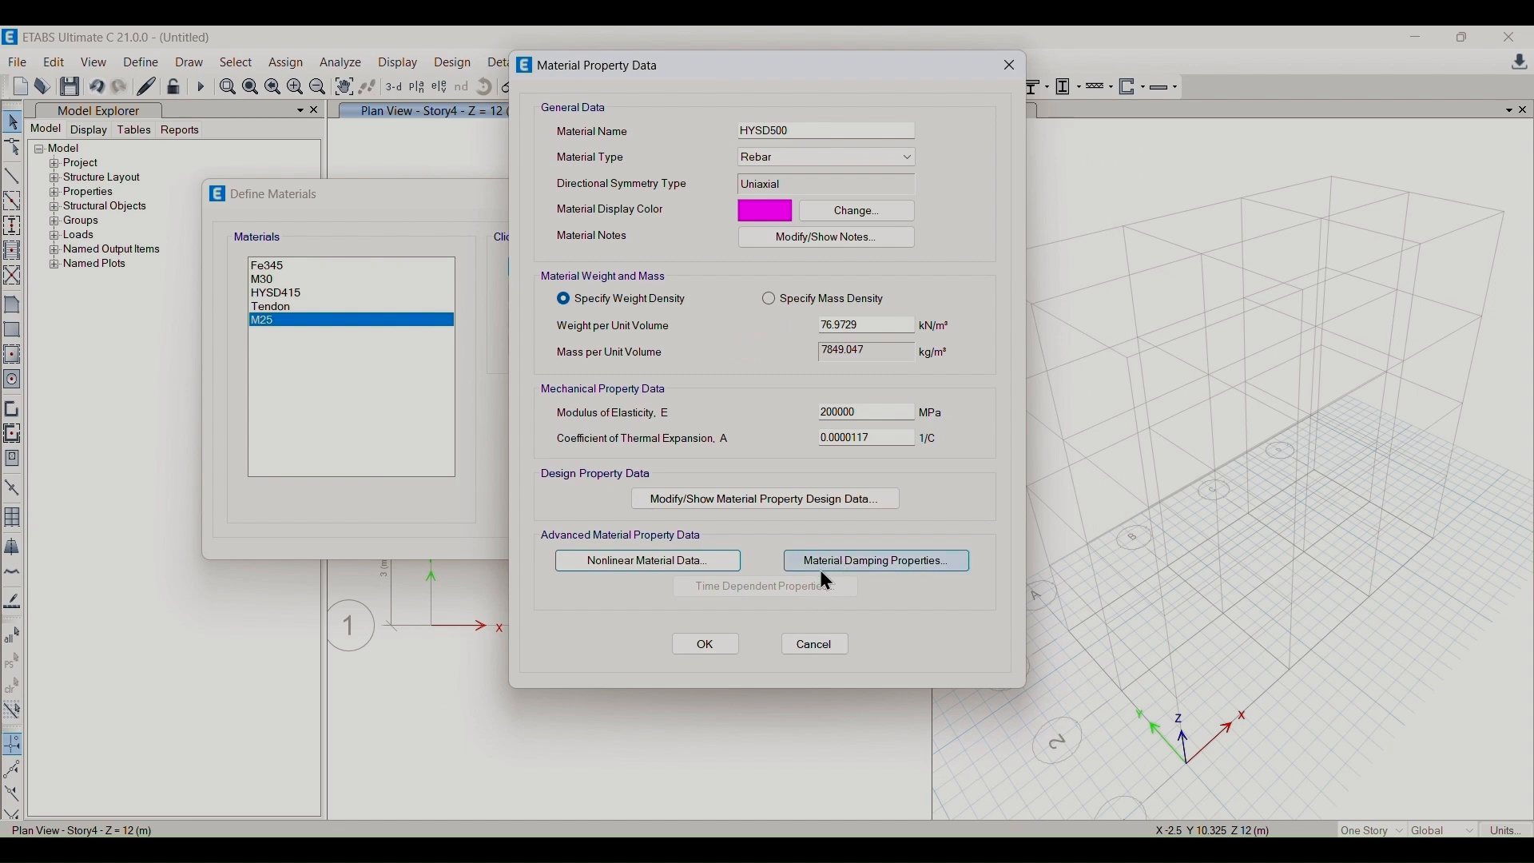
{"action": "left_click", "coordinate": [705, 644]}
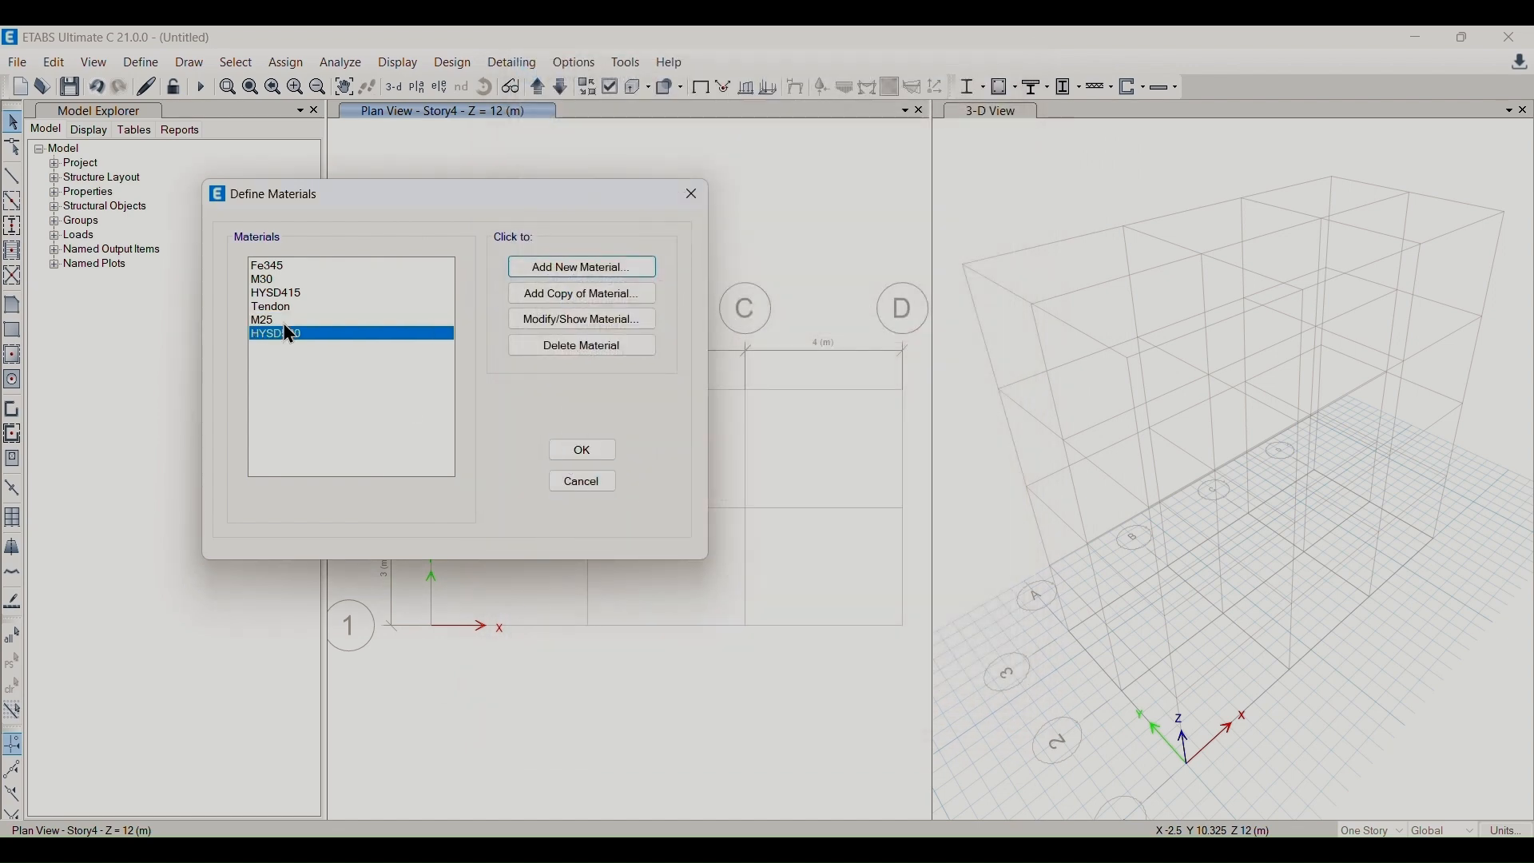
{"action": "left_click", "coordinate": [581, 452]}
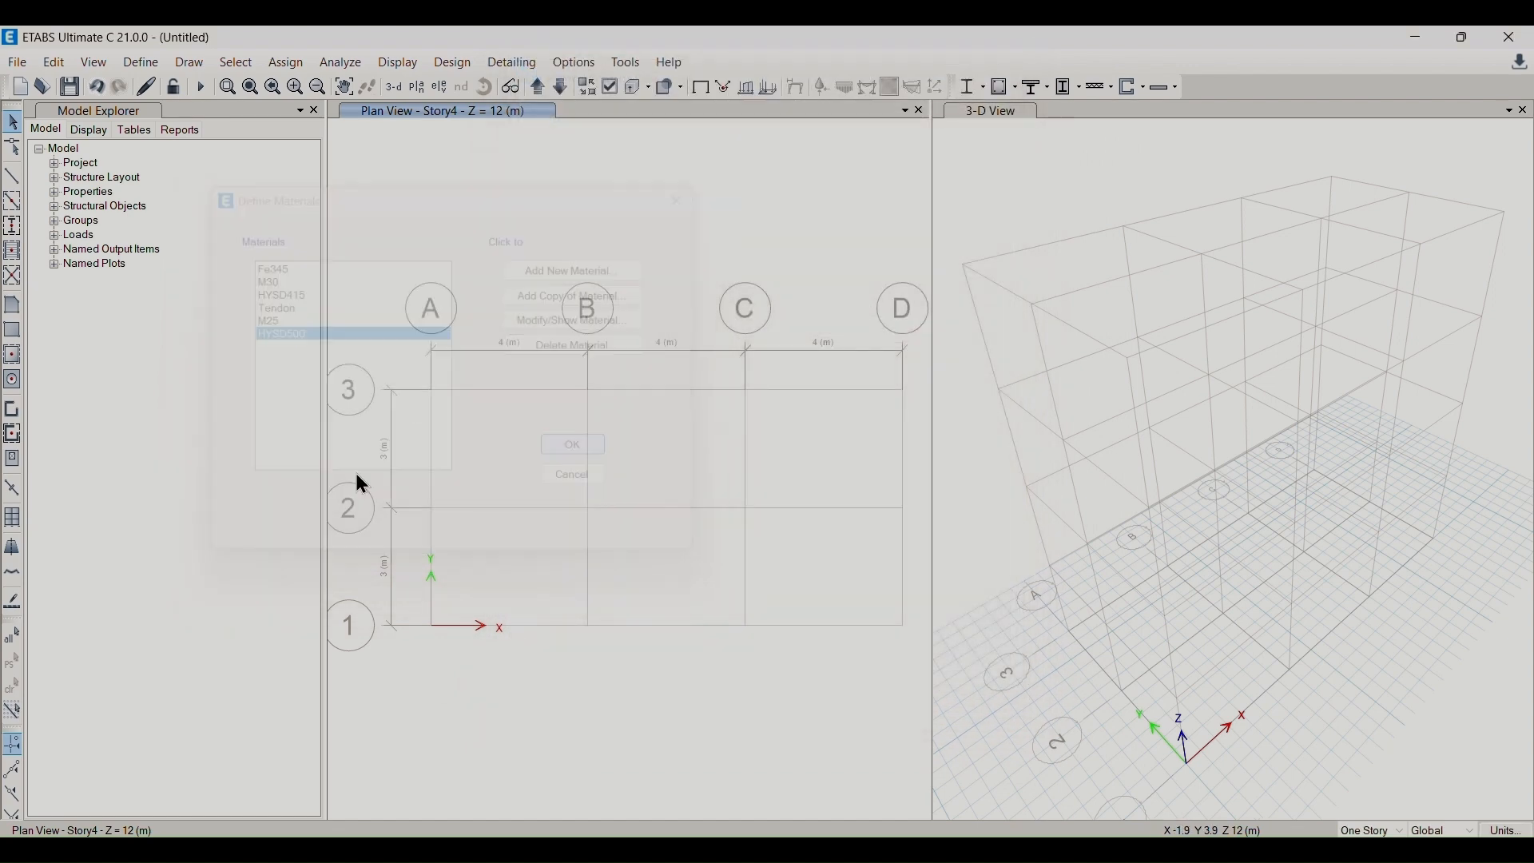
- Open the frame section property definitions
{"action": "left_click", "coordinate": [141, 63]}
{"action": "left_click", "coordinate": [42, 37]}
{"action": "left_click", "coordinate": [142, 64]}
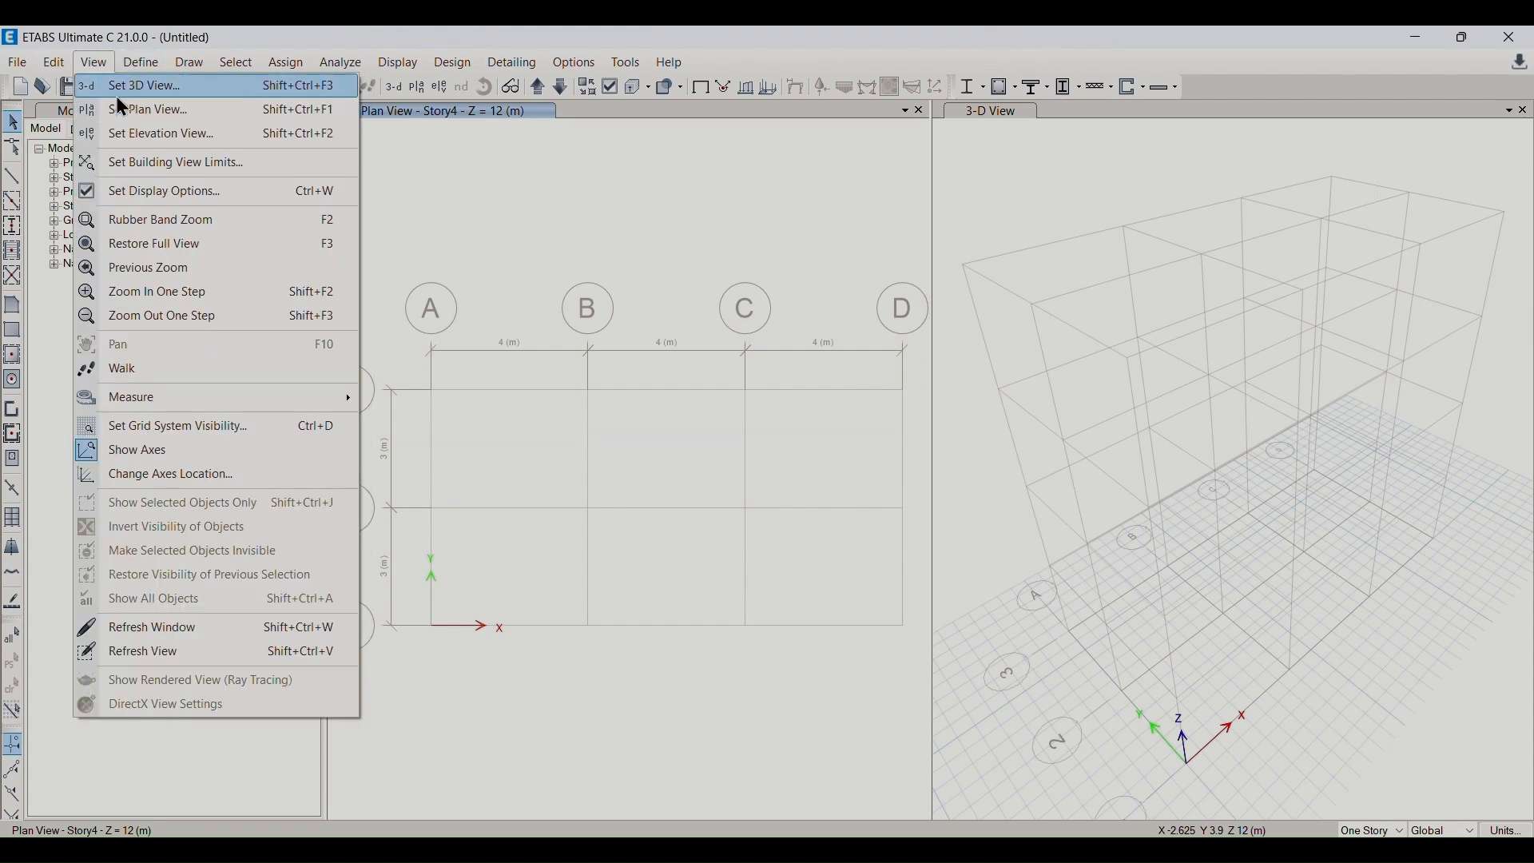
{"action": "mouse_move", "coordinate": [147, 117]}
{"action": "left_click", "coordinate": [435, 115]}
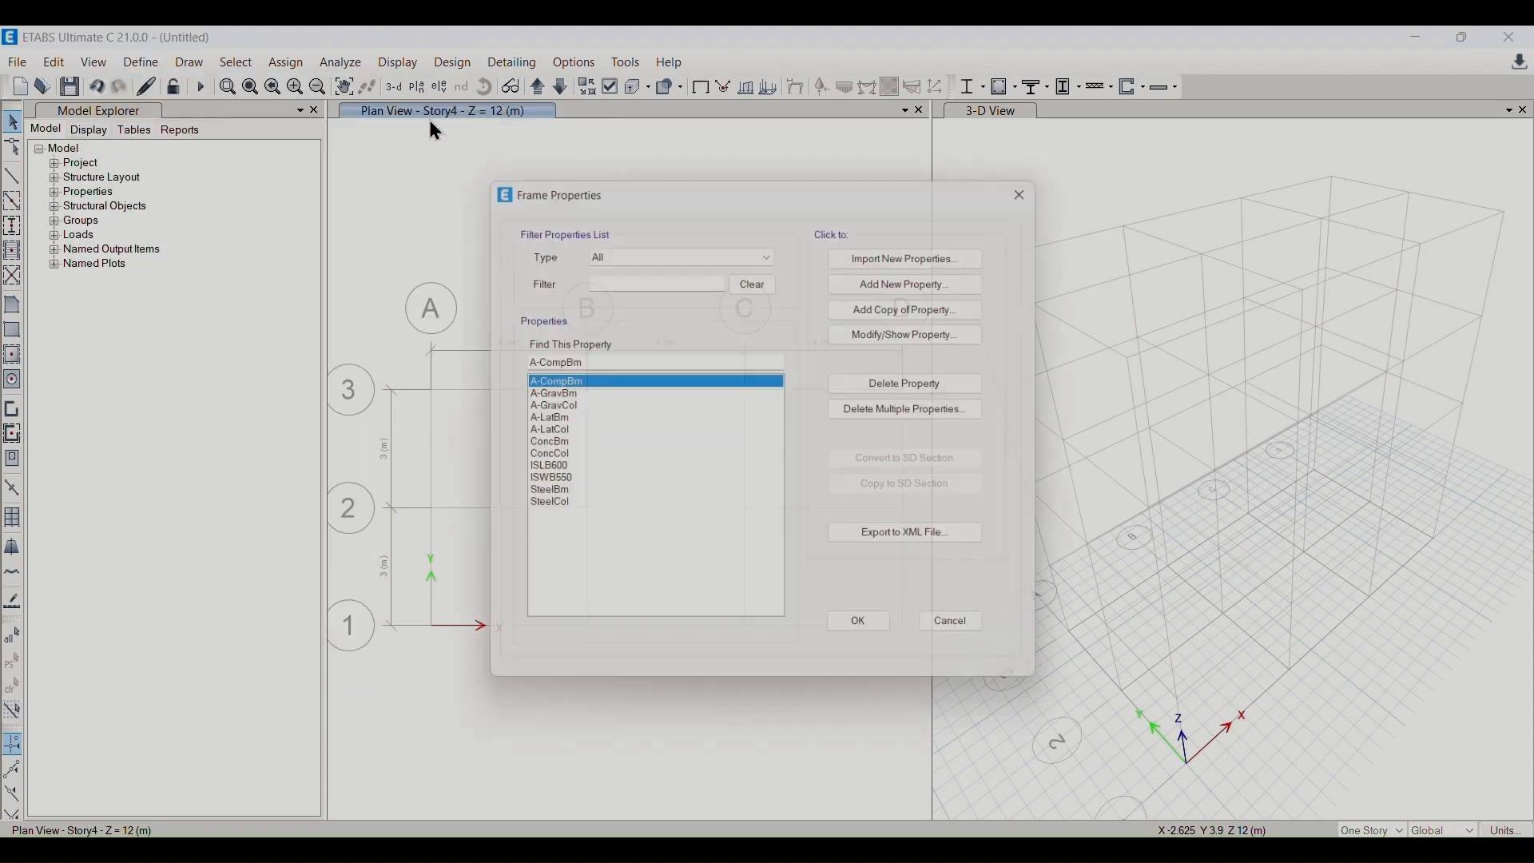
{"action": "left_click_drag", "start_coordinate": [693, 190], "coordinate": [394, 143]}
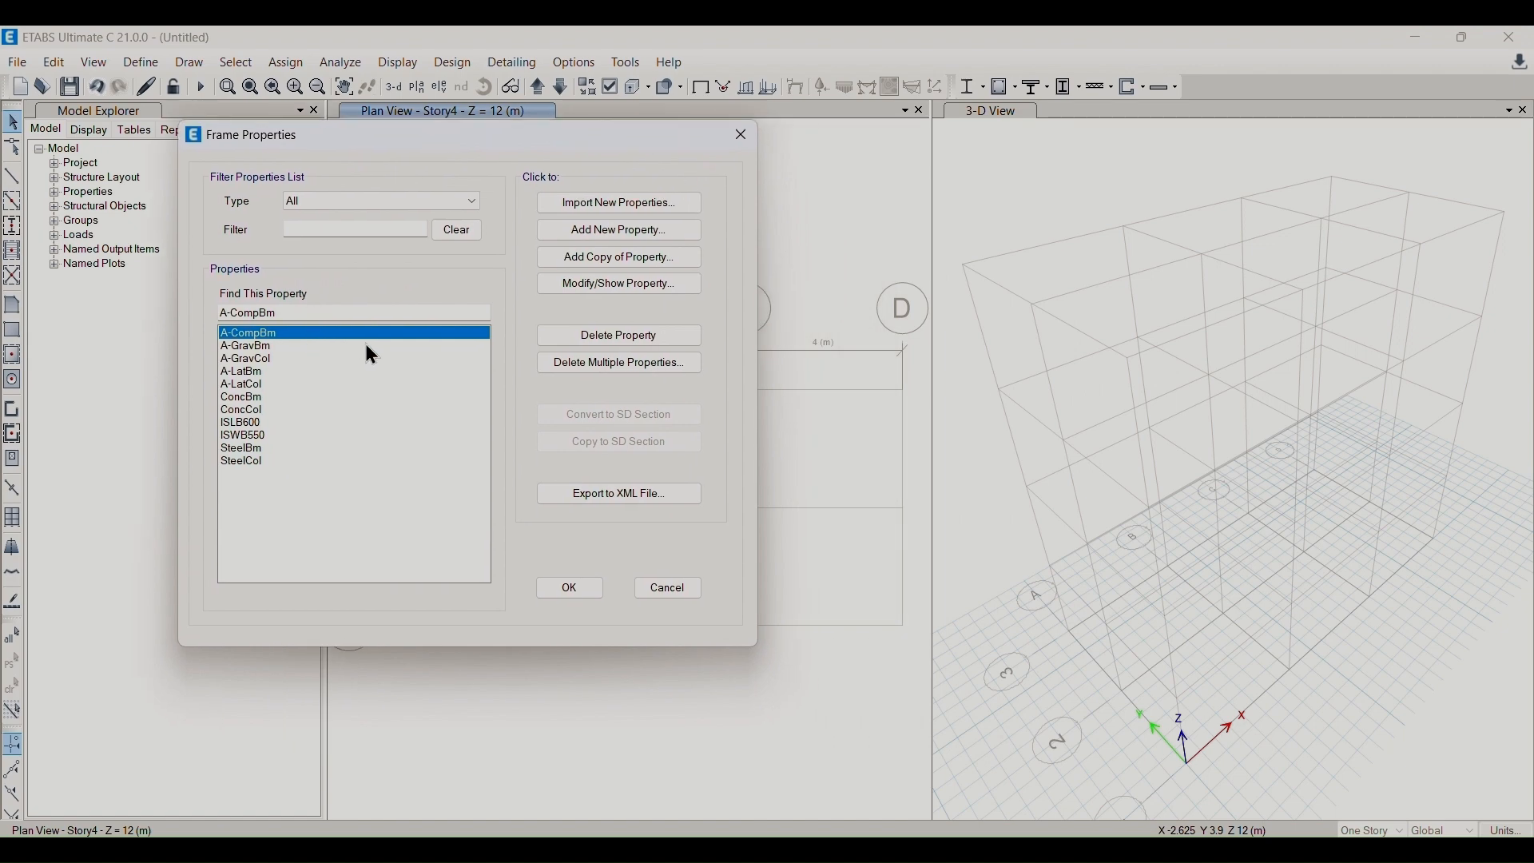
- Delete the default frame sections in bulk, leaving only ISLB600 and ISWB550
{"action": "left_click_drag", "start_coordinate": [322, 398], "coordinate": [350, 461]}
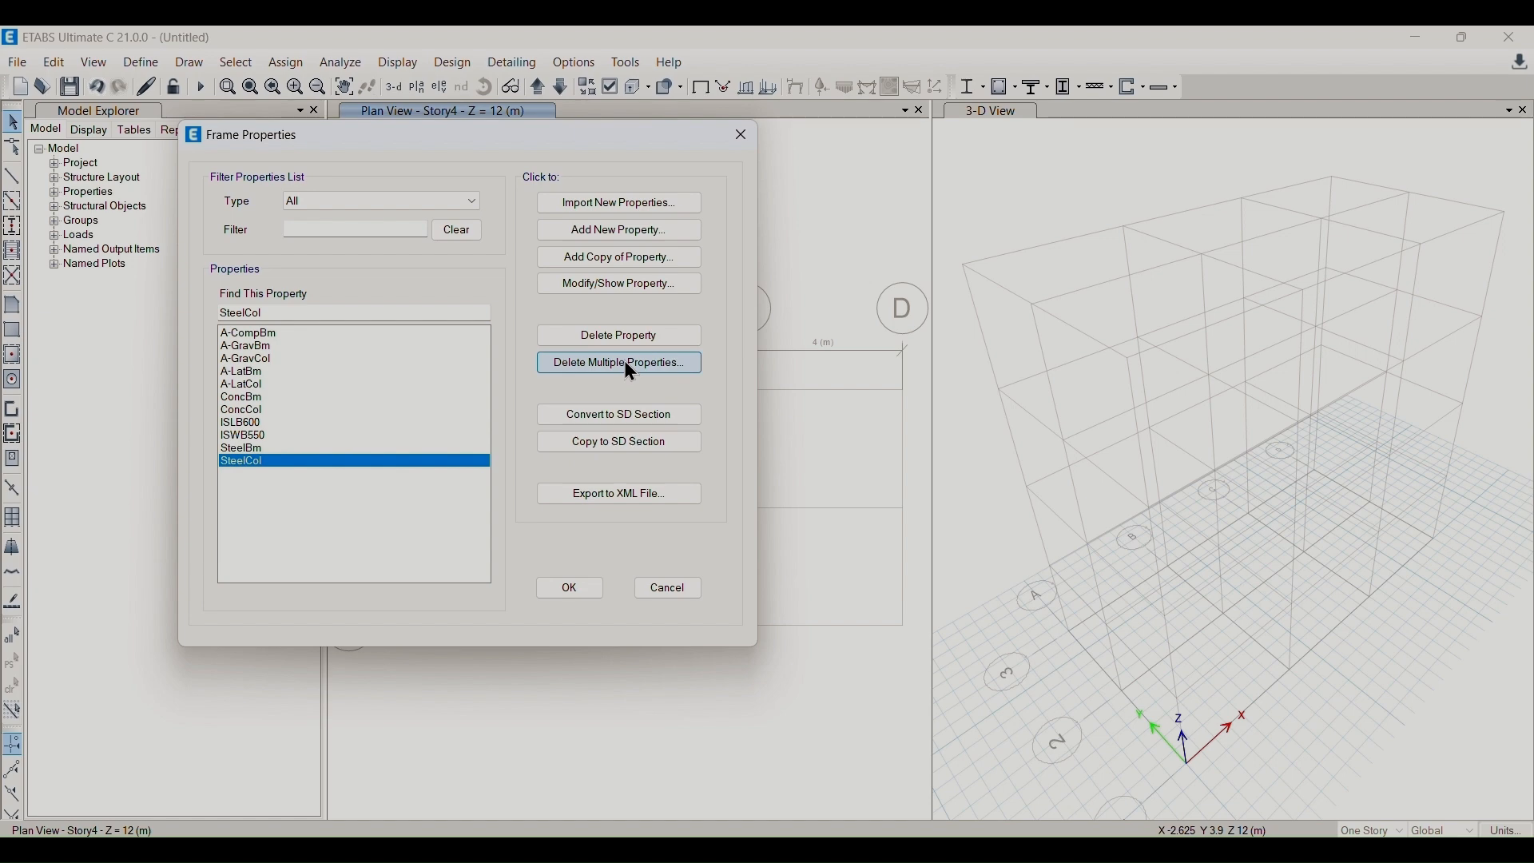
{"action": "left_click_drag", "start_coordinate": [386, 329], "coordinate": [351, 462]}
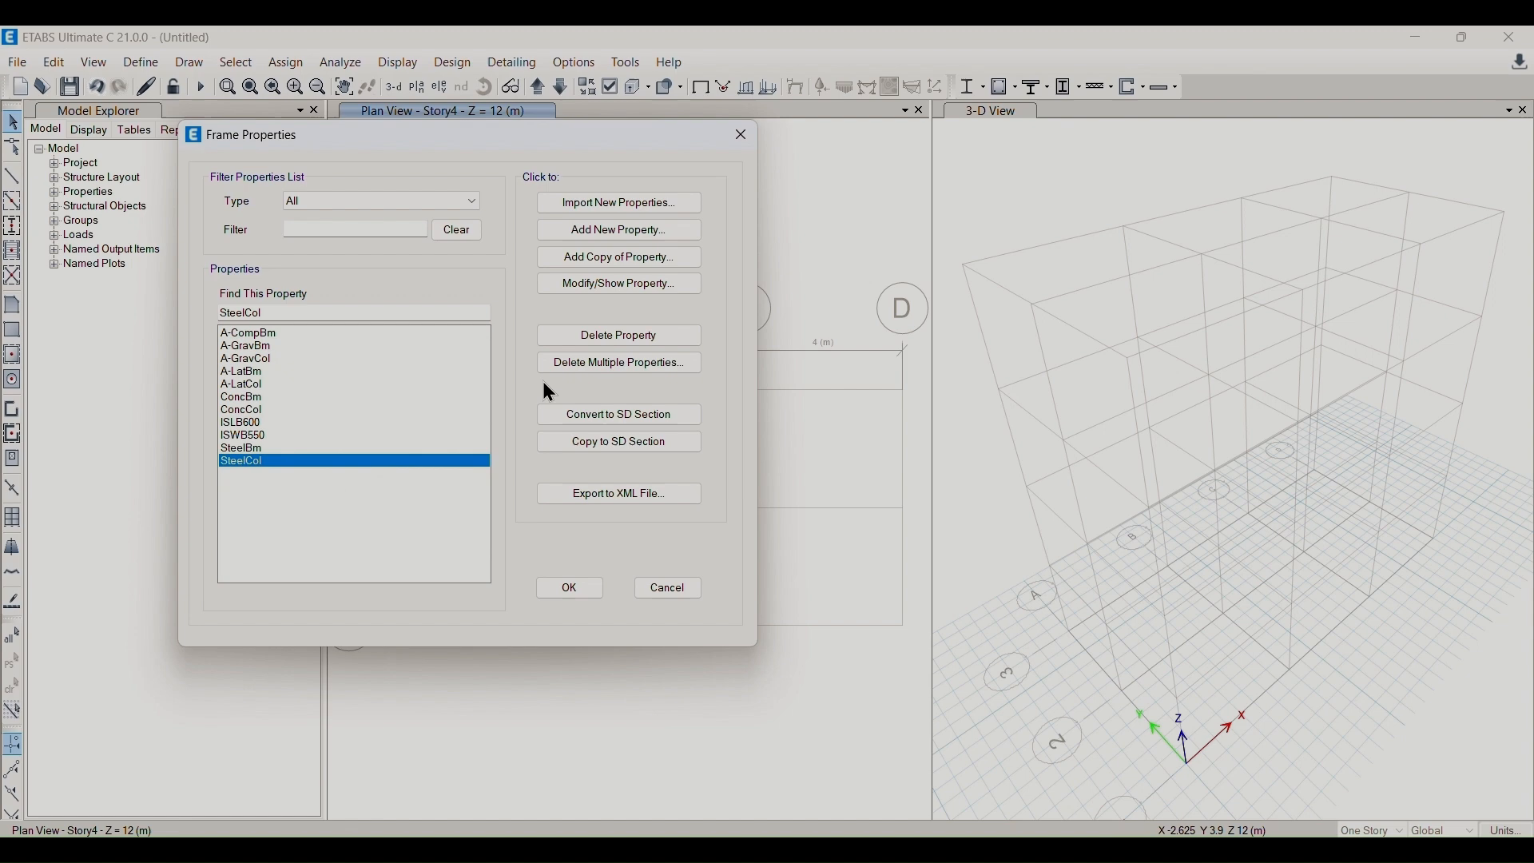
{"action": "left_click", "coordinate": [602, 362]}
{"action": "left_click", "coordinate": [751, 352]}
{"action": "left_click", "coordinate": [687, 457], "text": "shift"}
{"action": "left_click", "coordinate": [687, 598]}
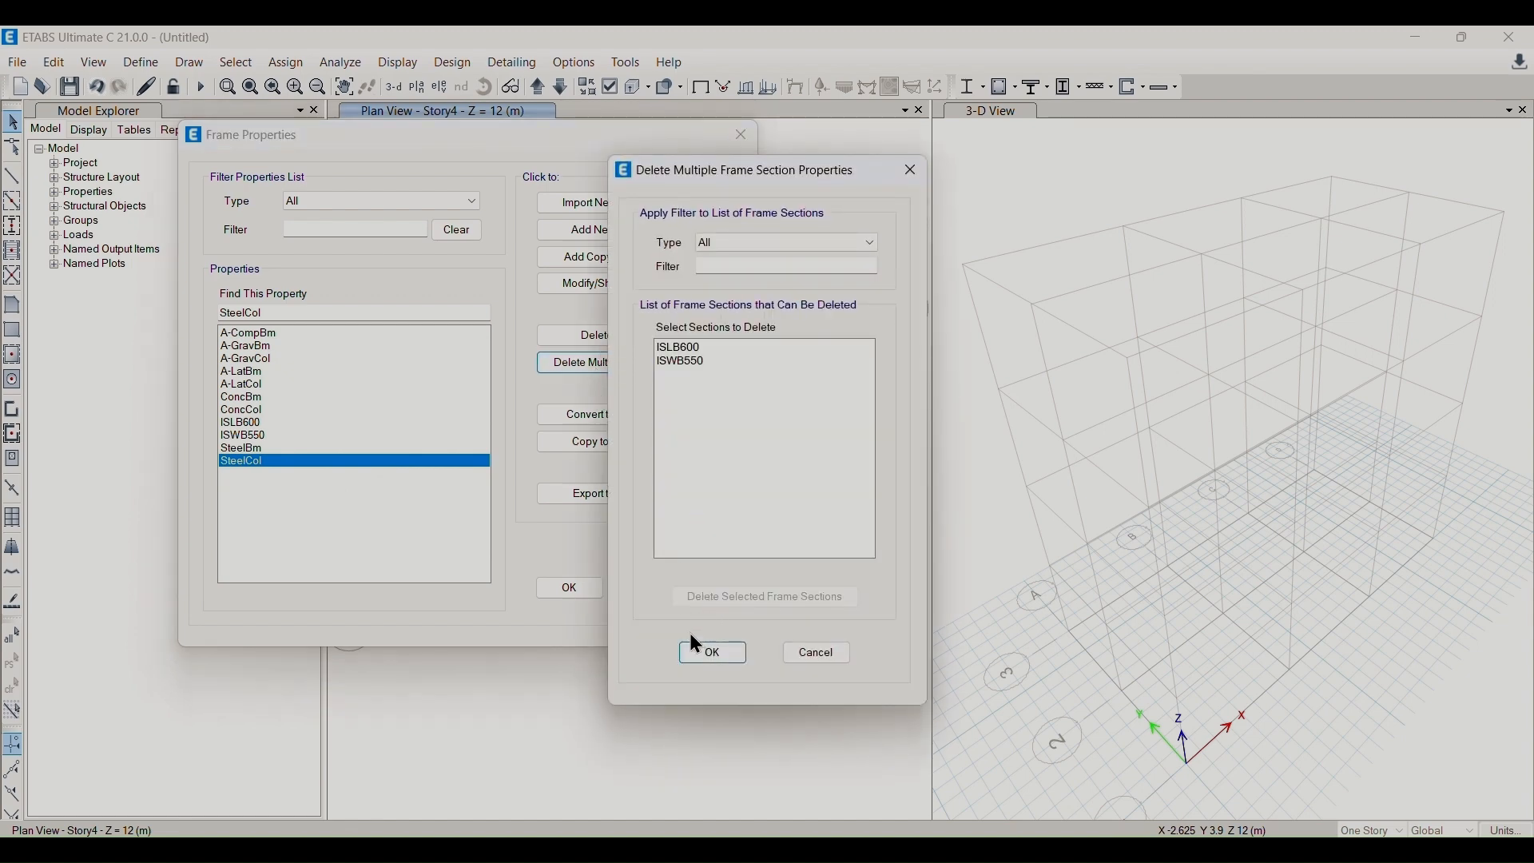
{"action": "left_click", "coordinate": [727, 652]}
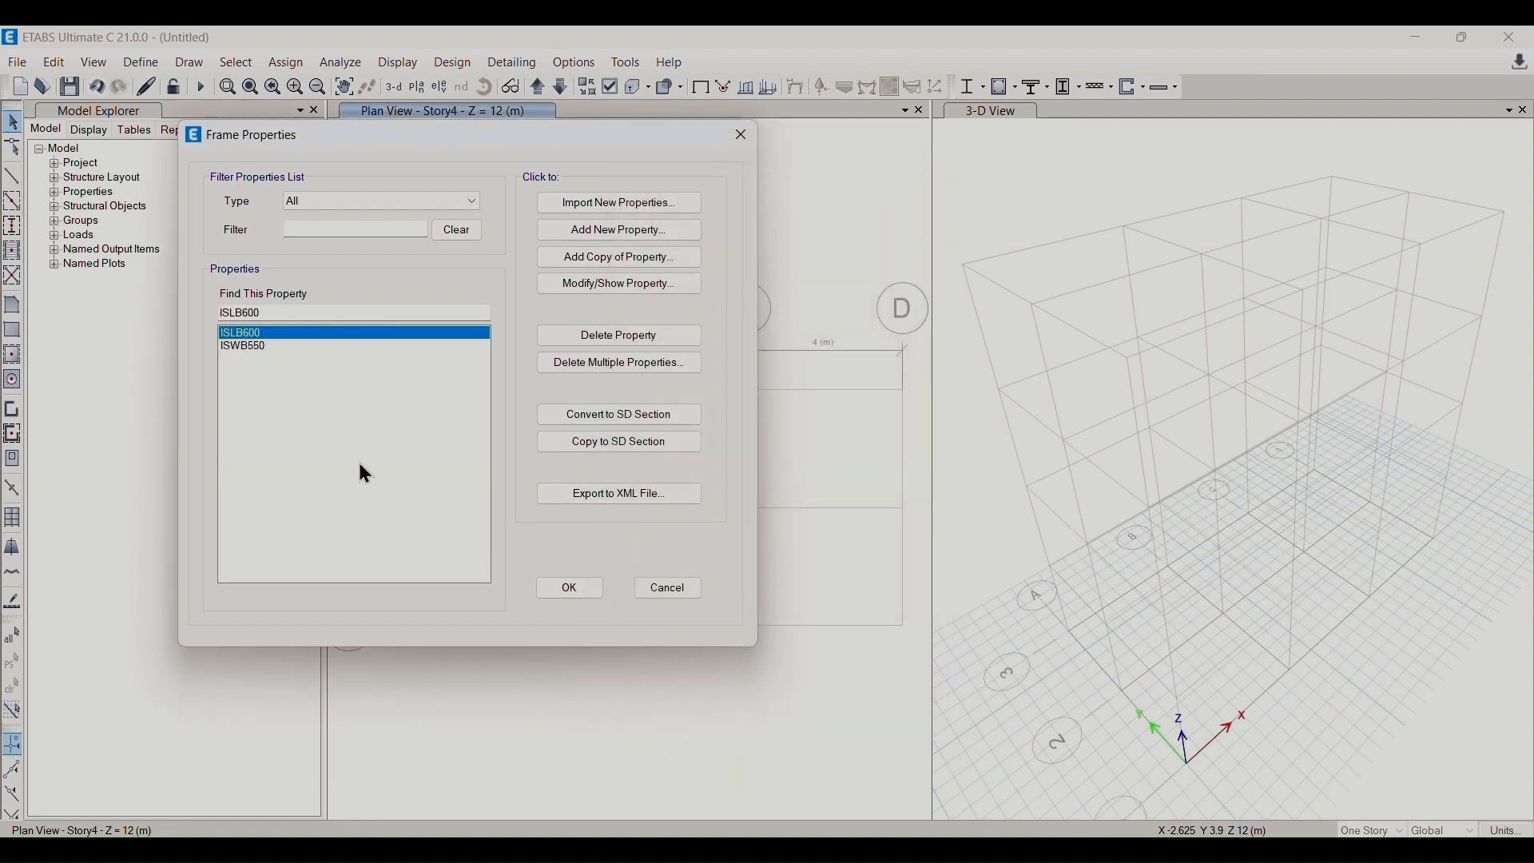
- Add a new concrete rectangular frame section named BEAM with M25 as its material
{"action": "left_click", "coordinate": [598, 230]}
{"action": "left_click", "coordinate": [428, 392]}
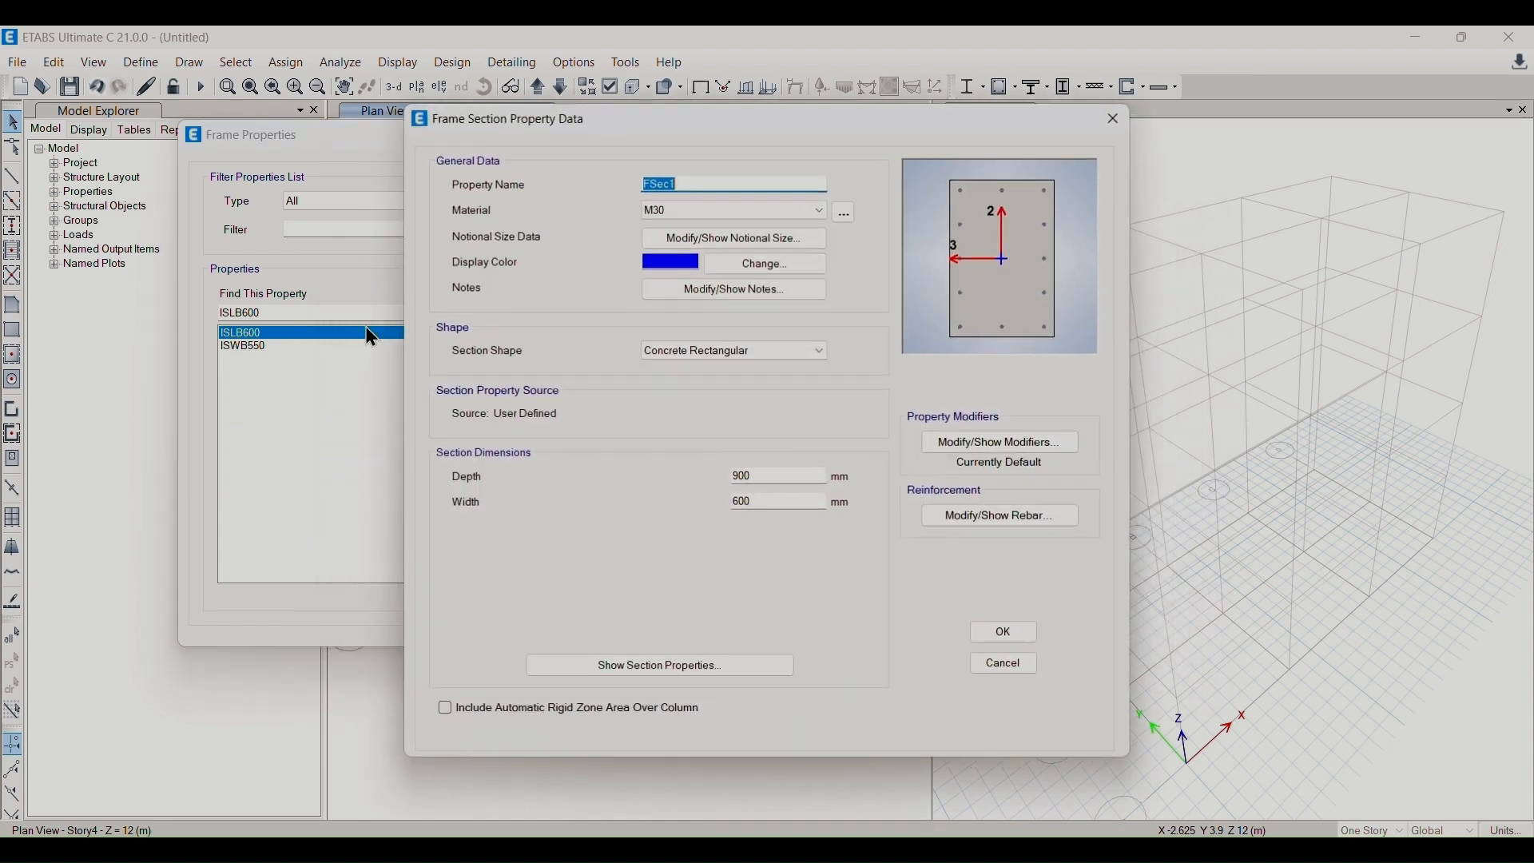
{"action": "left_click_drag", "start_coordinate": [675, 144], "coordinate": [446, 121]}
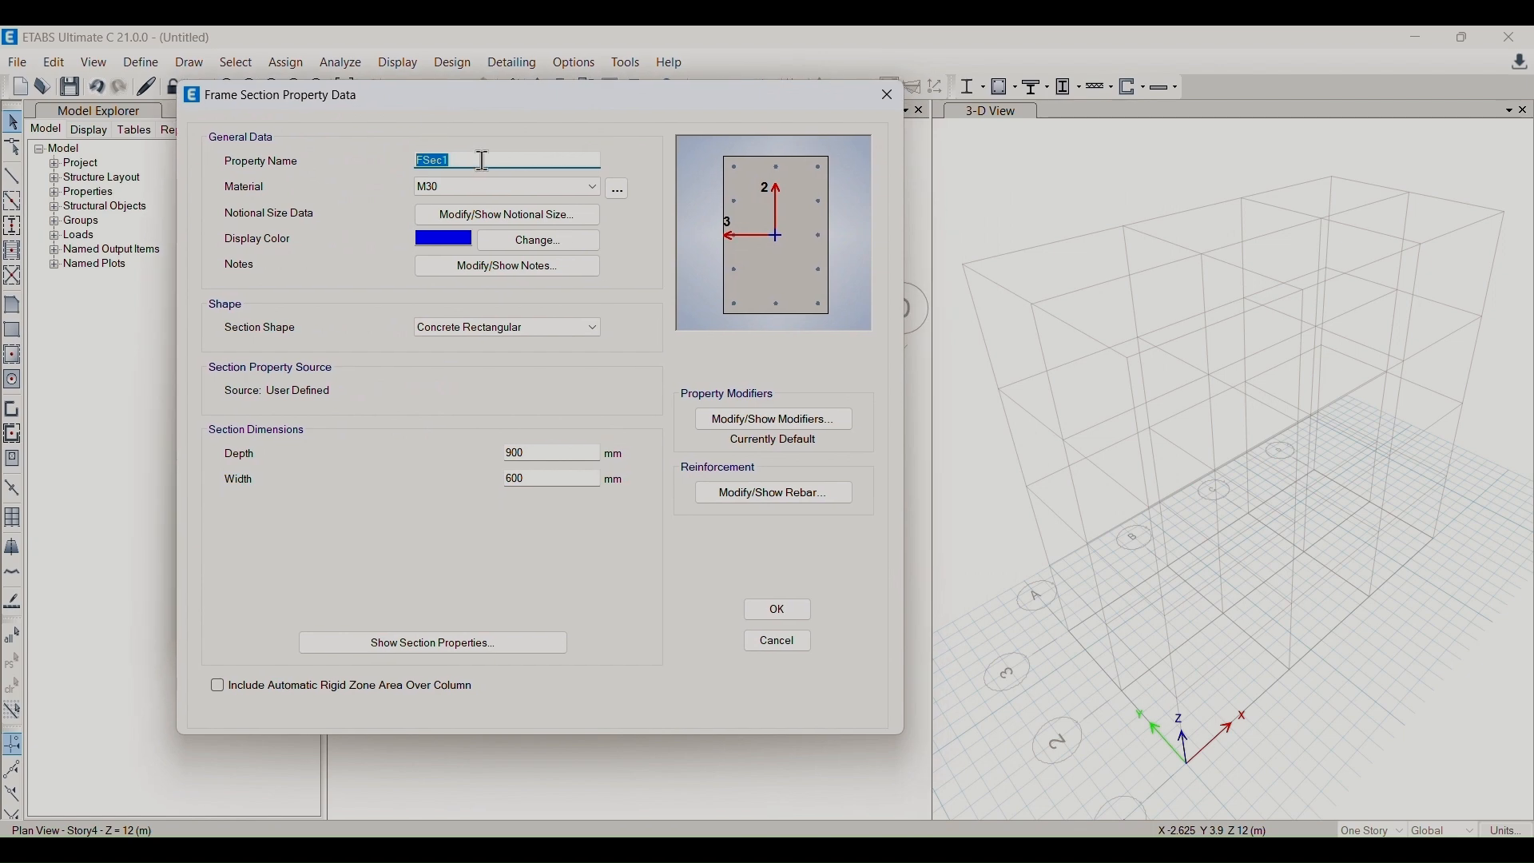
{"action": "key", "text": "BackSpace"}
{"action": "type", "text": "BEAM"}
{"action": "left_click", "coordinate": [466, 189]}
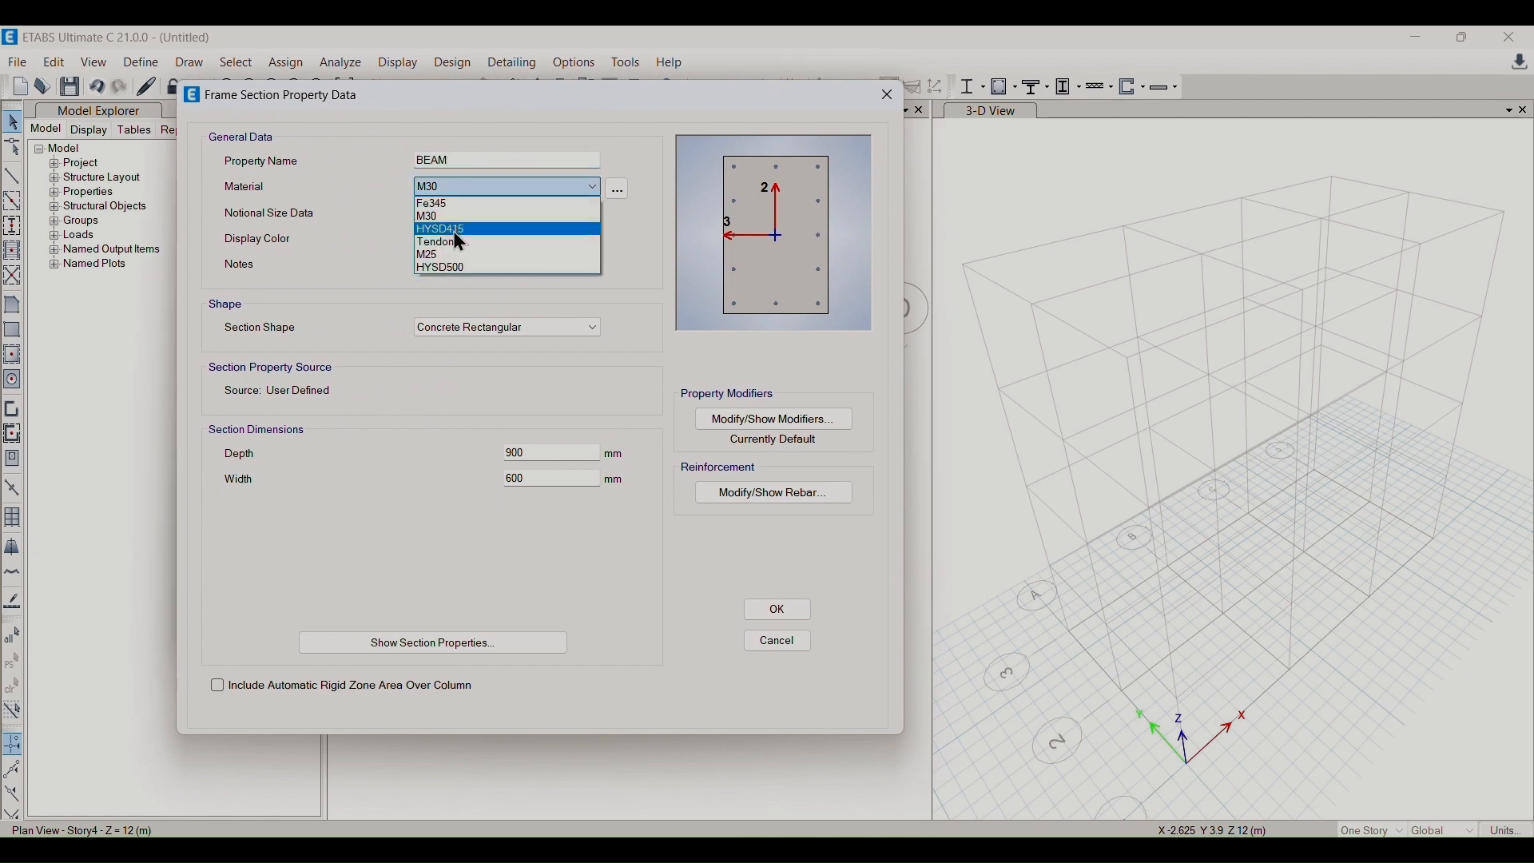
{"action": "left_click", "coordinate": [448, 255]}
{"action": "left_click", "coordinate": [475, 192]}
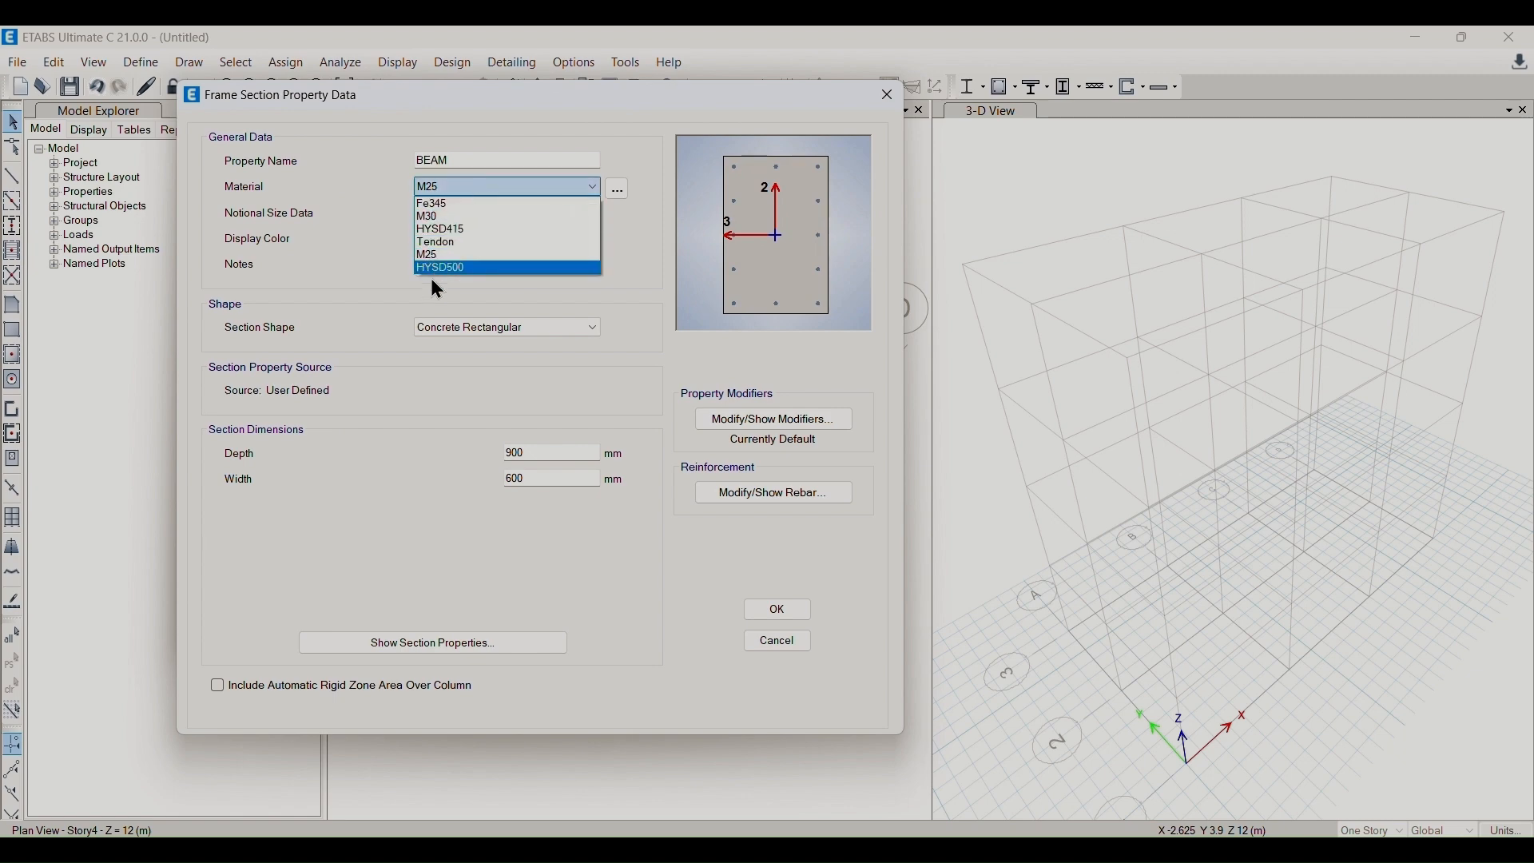
{"action": "left_click", "coordinate": [504, 186]}
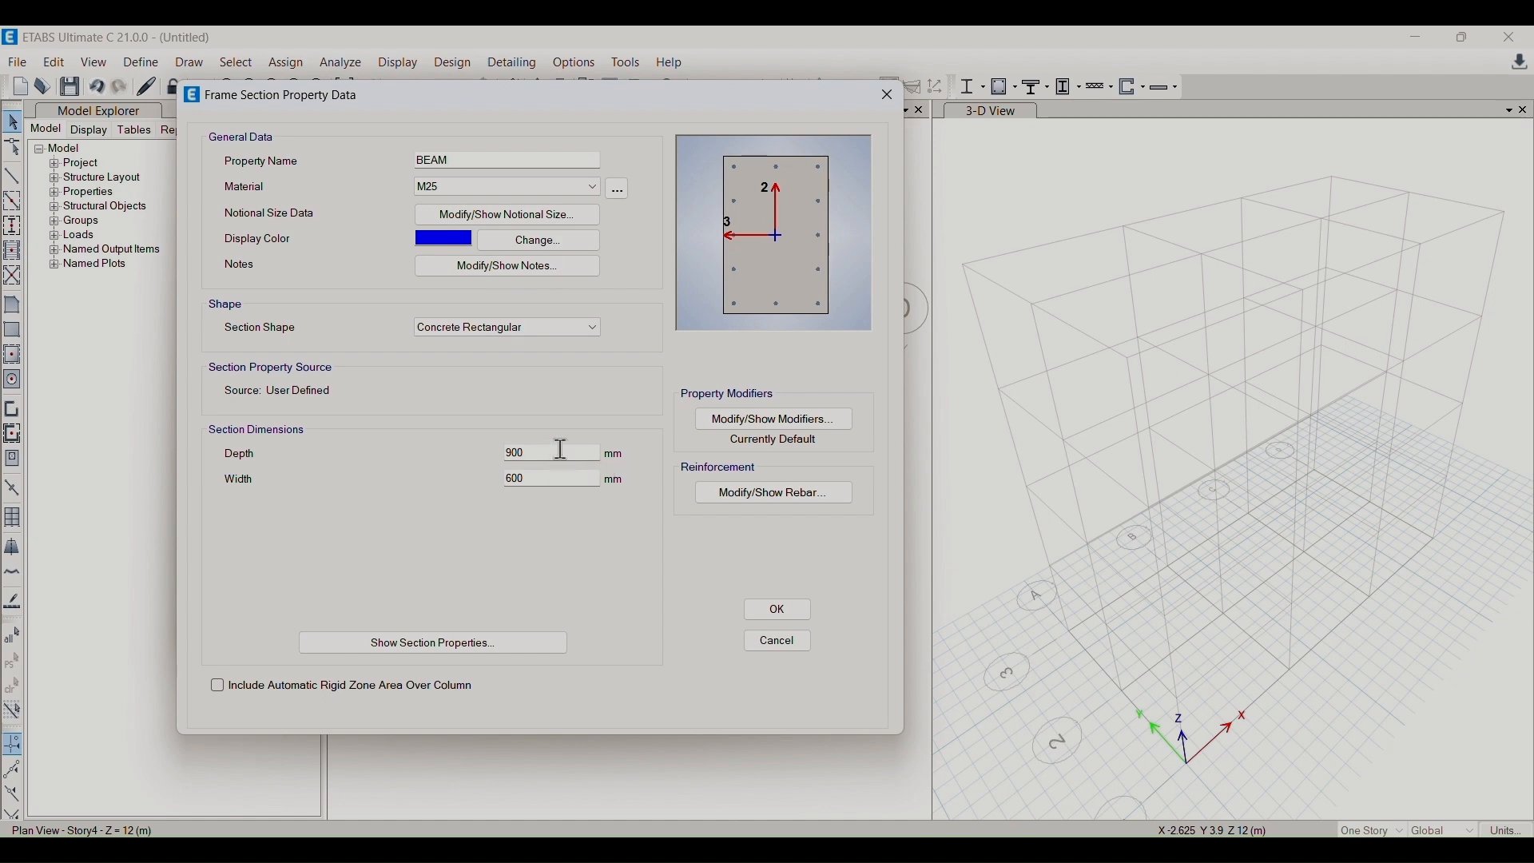
- Set the BEAM section's depth to 450 mm and width to 300 mm
{"action": "left_click_drag", "start_coordinate": [562, 452], "coordinate": [419, 473]}
{"action": "type", "text": "350"}
{"action": "left_click_drag", "start_coordinate": [531, 453], "coordinate": [466, 454]}
{"action": "type", "text": "450"}
{"action": "left_click_drag", "start_coordinate": [548, 477], "coordinate": [466, 474]}
{"action": "type", "text": "300"}
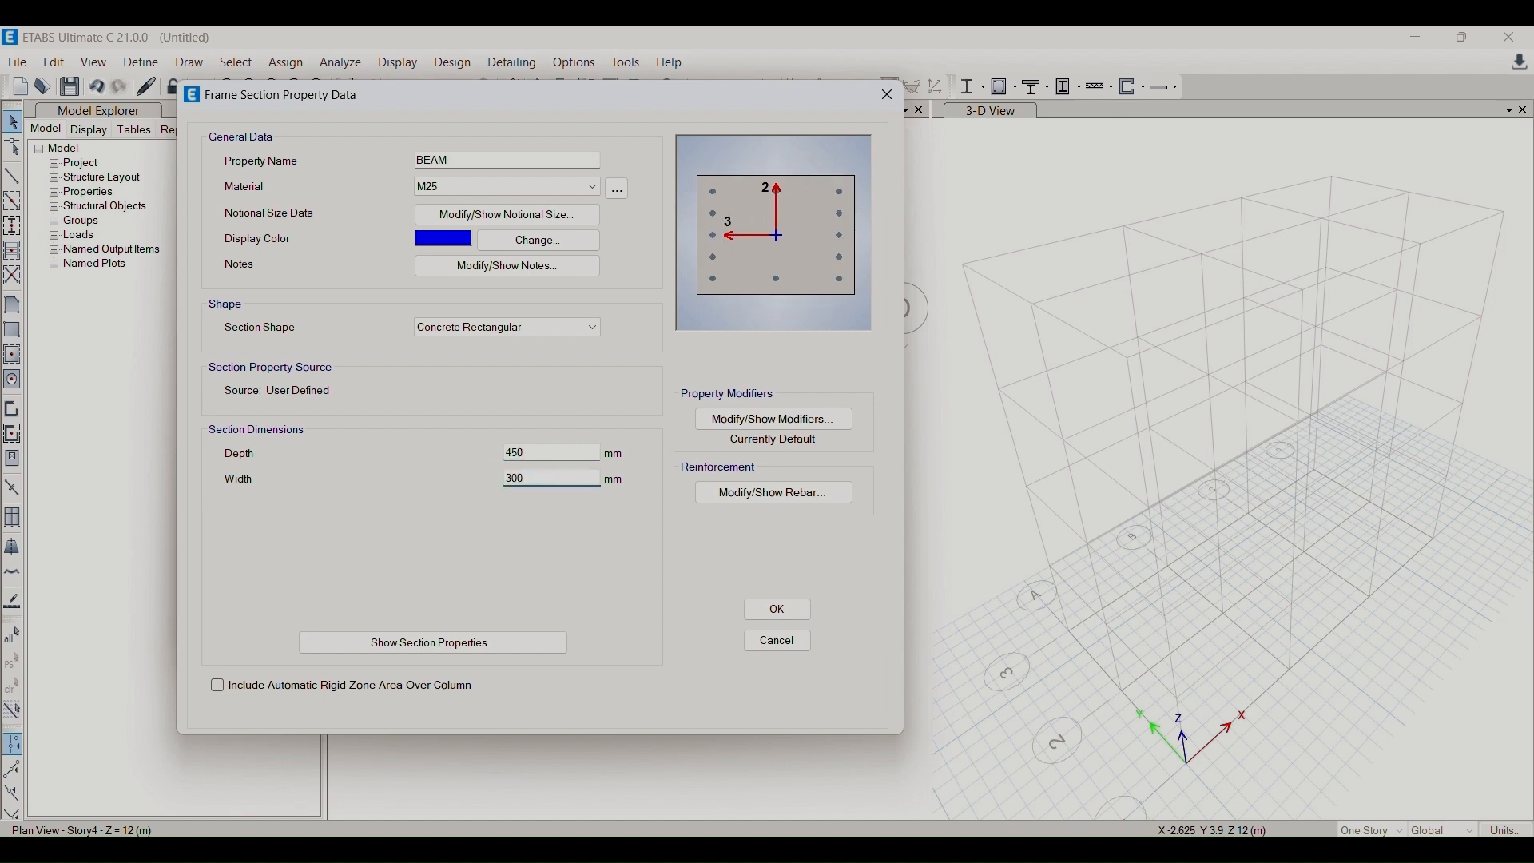
- Set the BEAM section's moment of inertia modifiers about the 2 and 3 axes to 0.35, and recheck the factors
{"action": "left_click", "coordinate": [767, 421]}
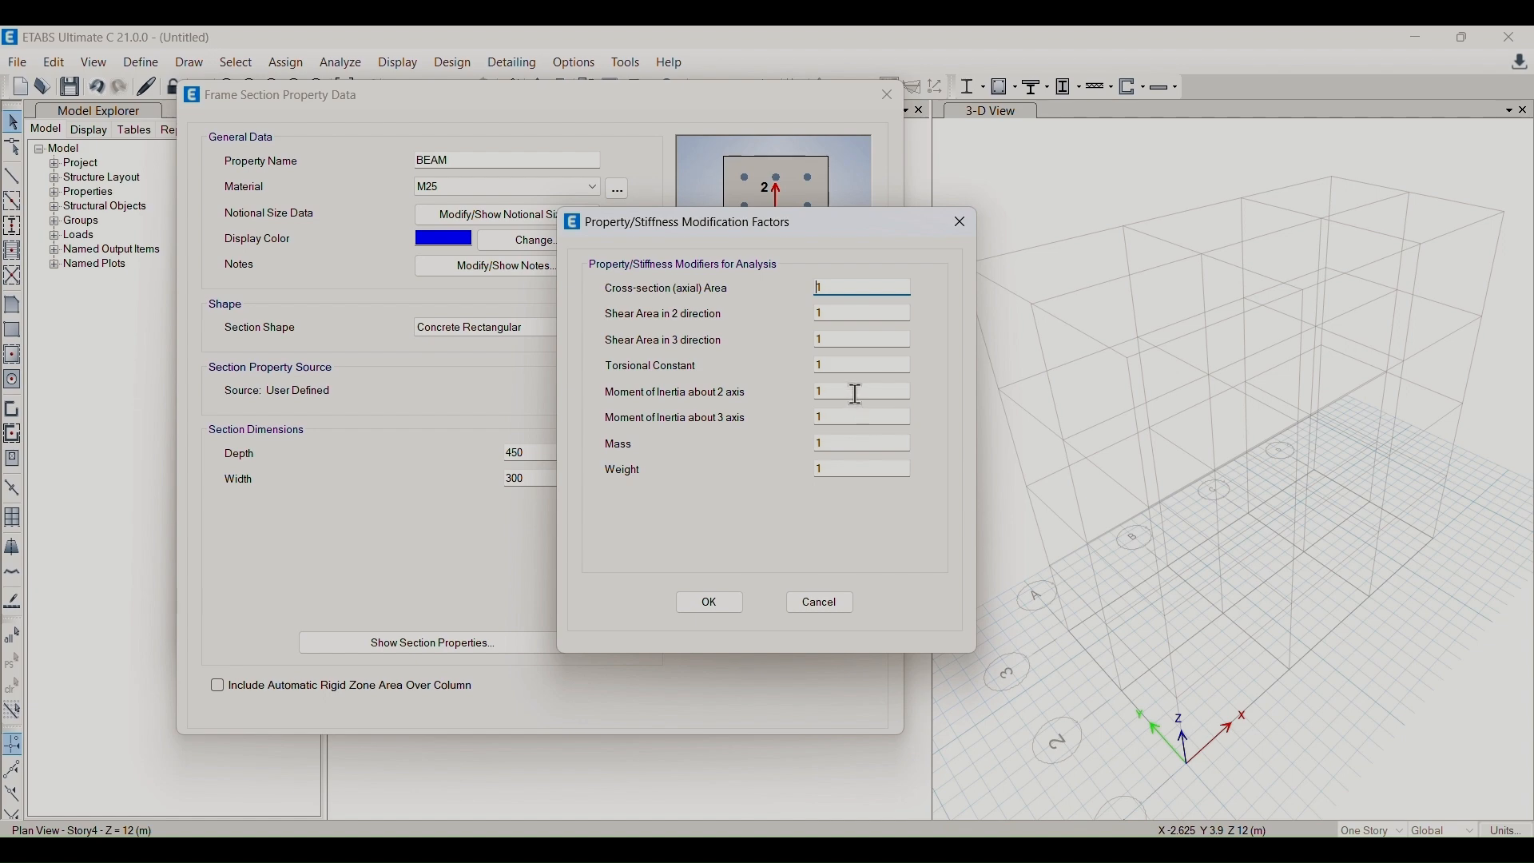
{"action": "left_click_drag", "start_coordinate": [823, 220], "coordinate": [434, 127]}
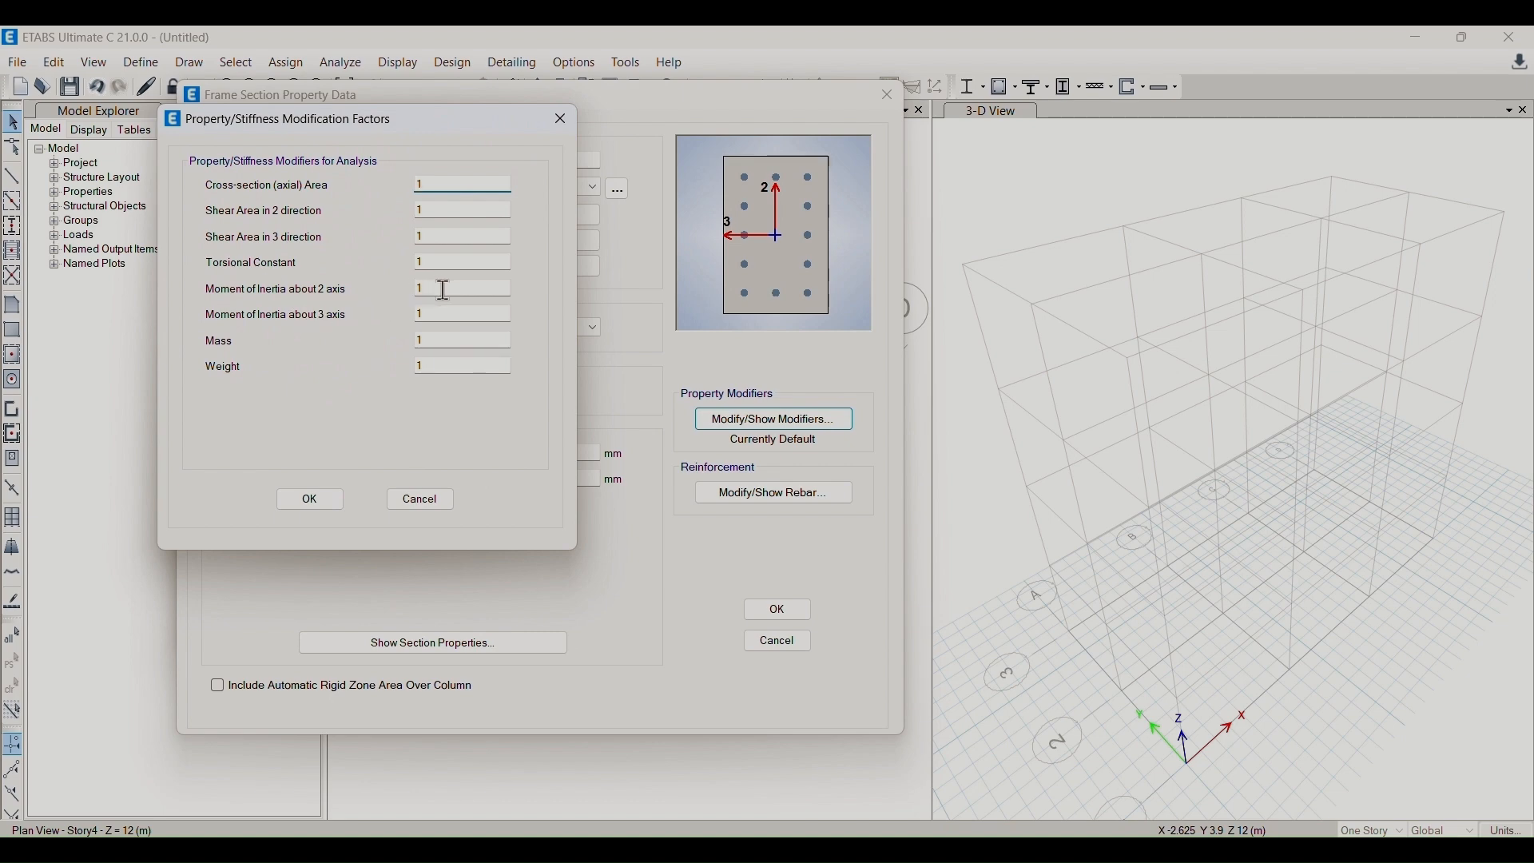
{"action": "left_click_drag", "start_coordinate": [438, 289], "coordinate": [411, 298]}
{"action": "left_click_drag", "start_coordinate": [422, 120], "coordinate": [459, 177]}
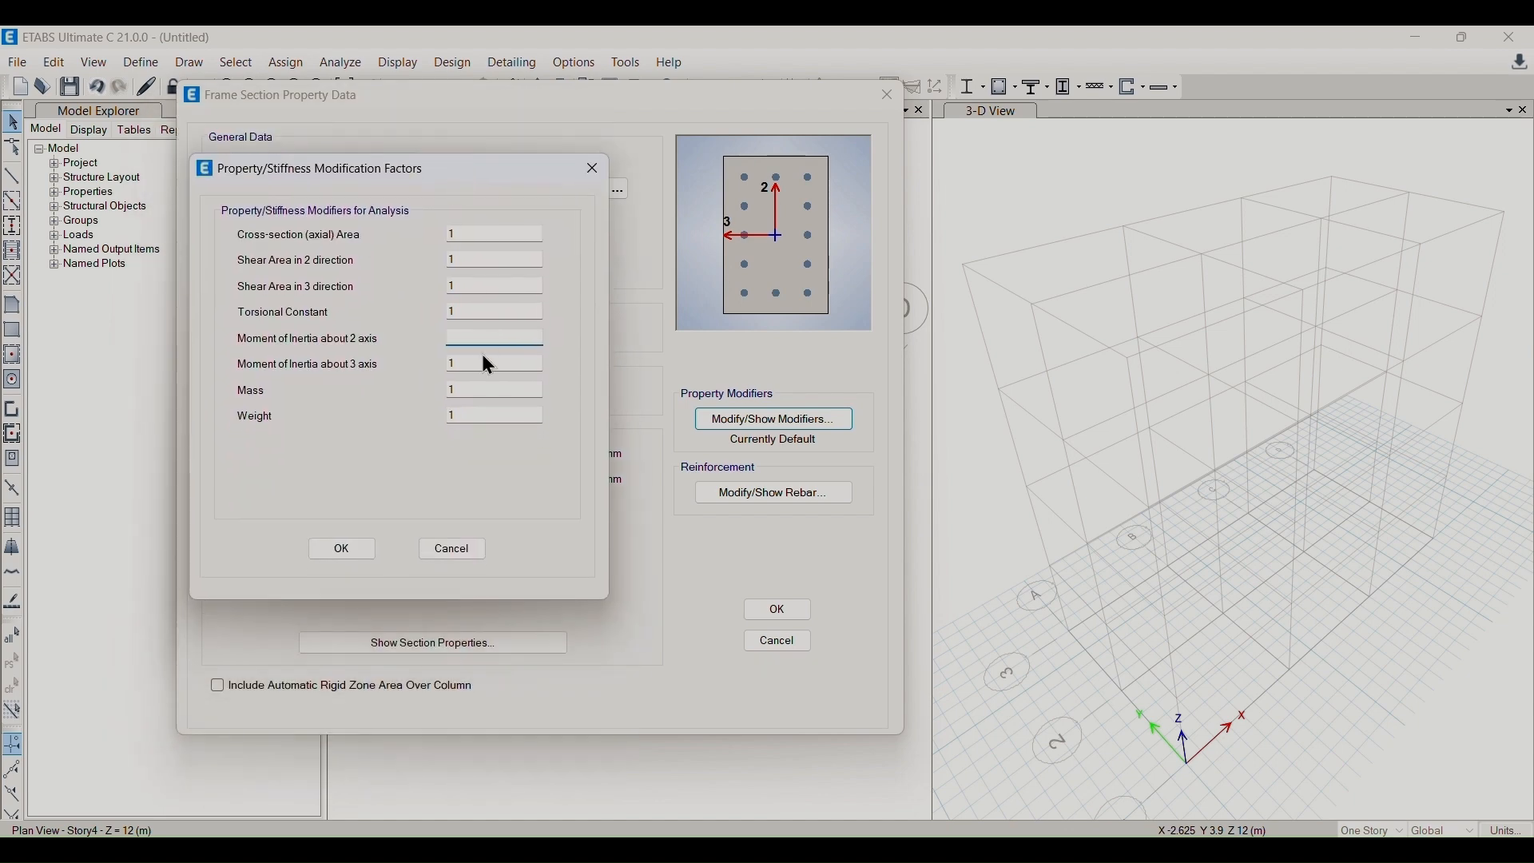
{"action": "type", "text": ".35"}
{"action": "key", "text": "Tab"}
{"action": "type", "text": ".35"}
{"action": "left_click", "coordinate": [335, 550]}
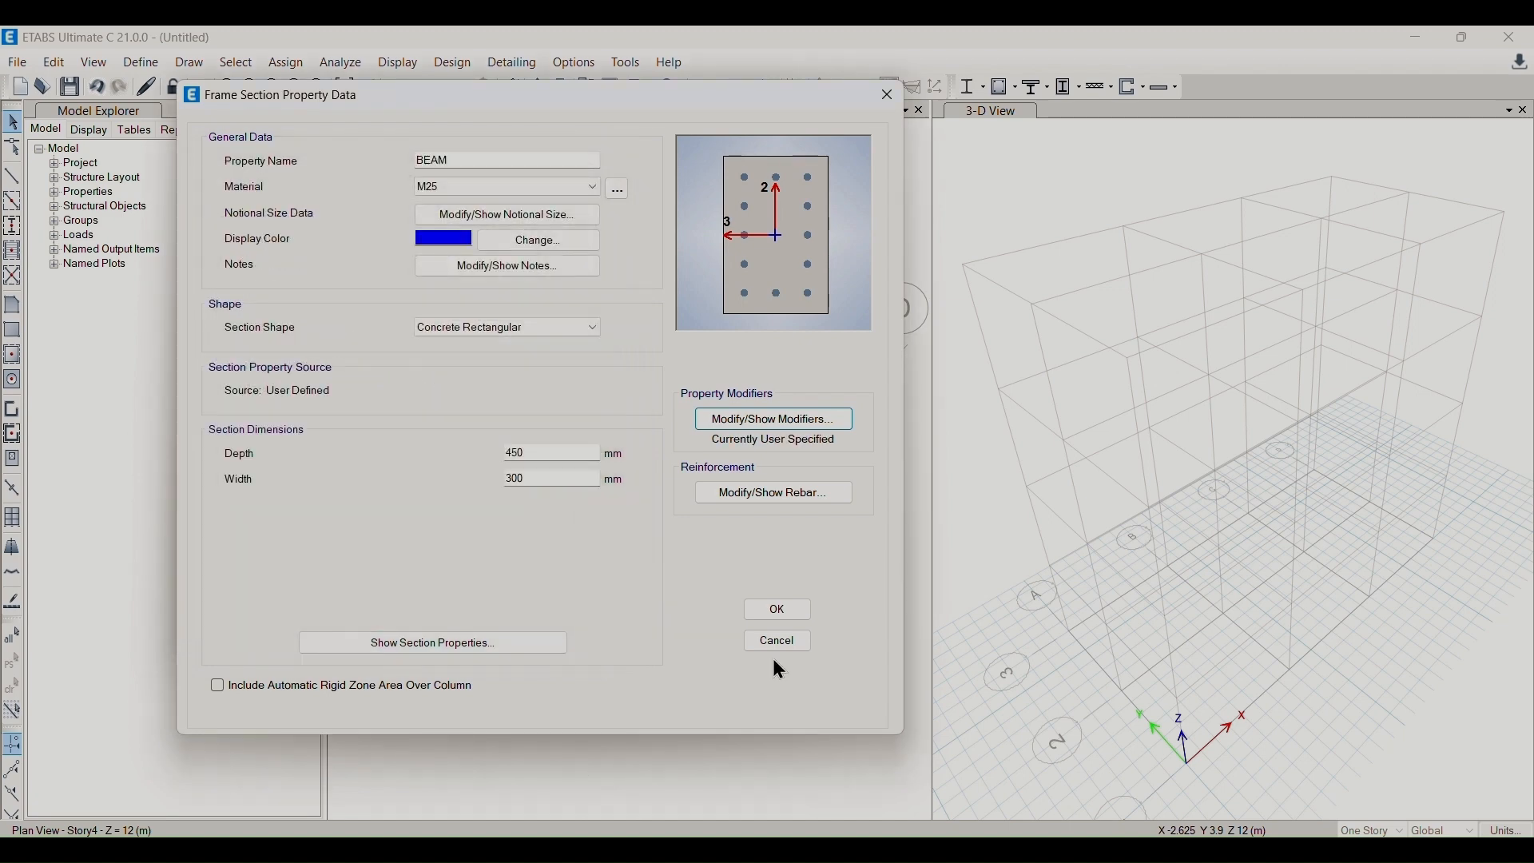
{"action": "left_click", "coordinate": [773, 420]}
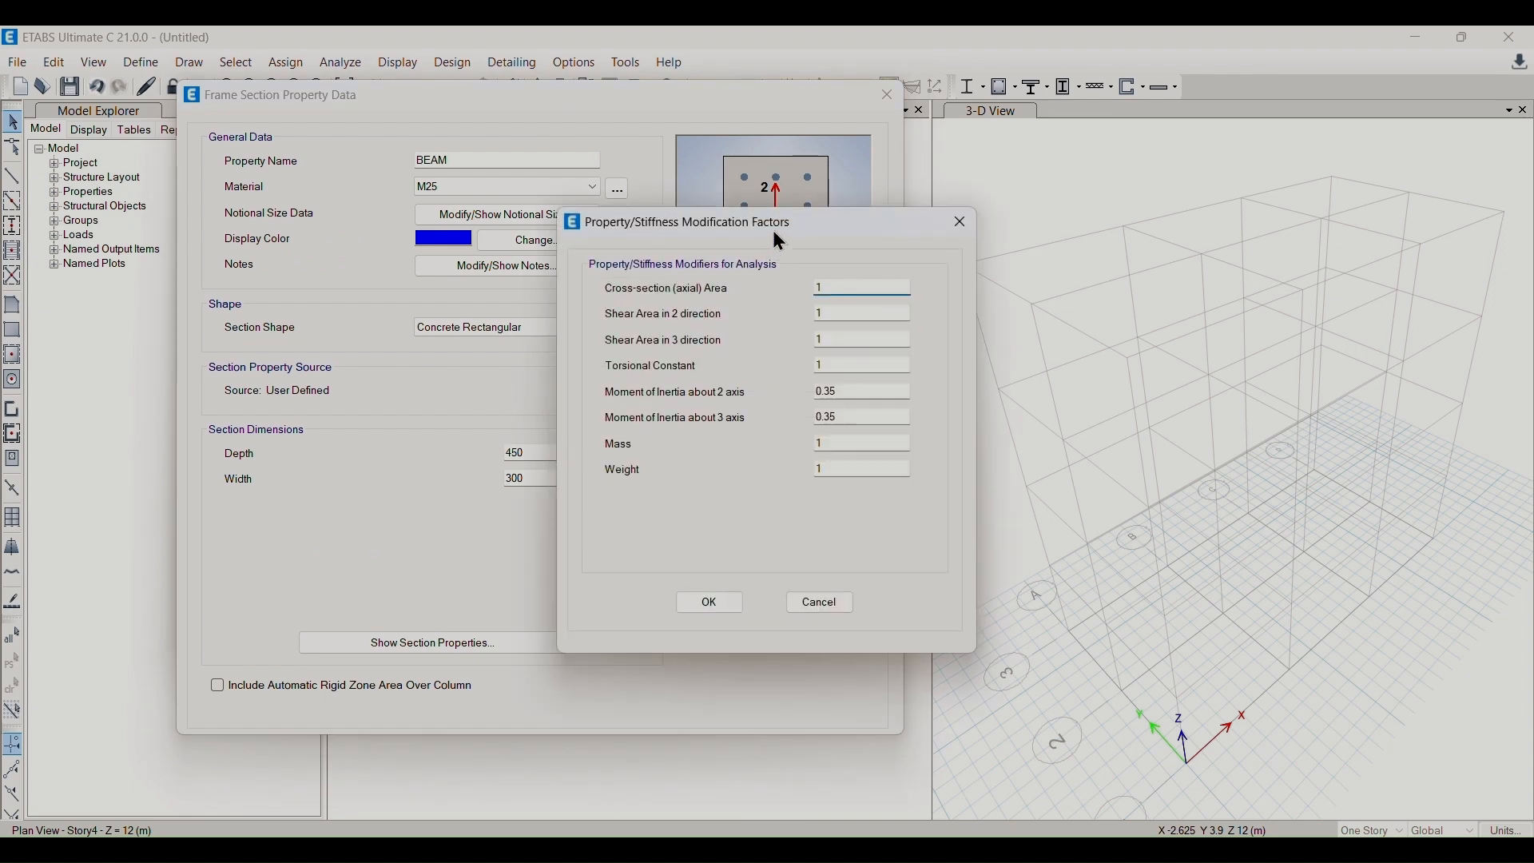
{"action": "left_click_drag", "start_coordinate": [774, 232], "coordinate": [383, 182]}
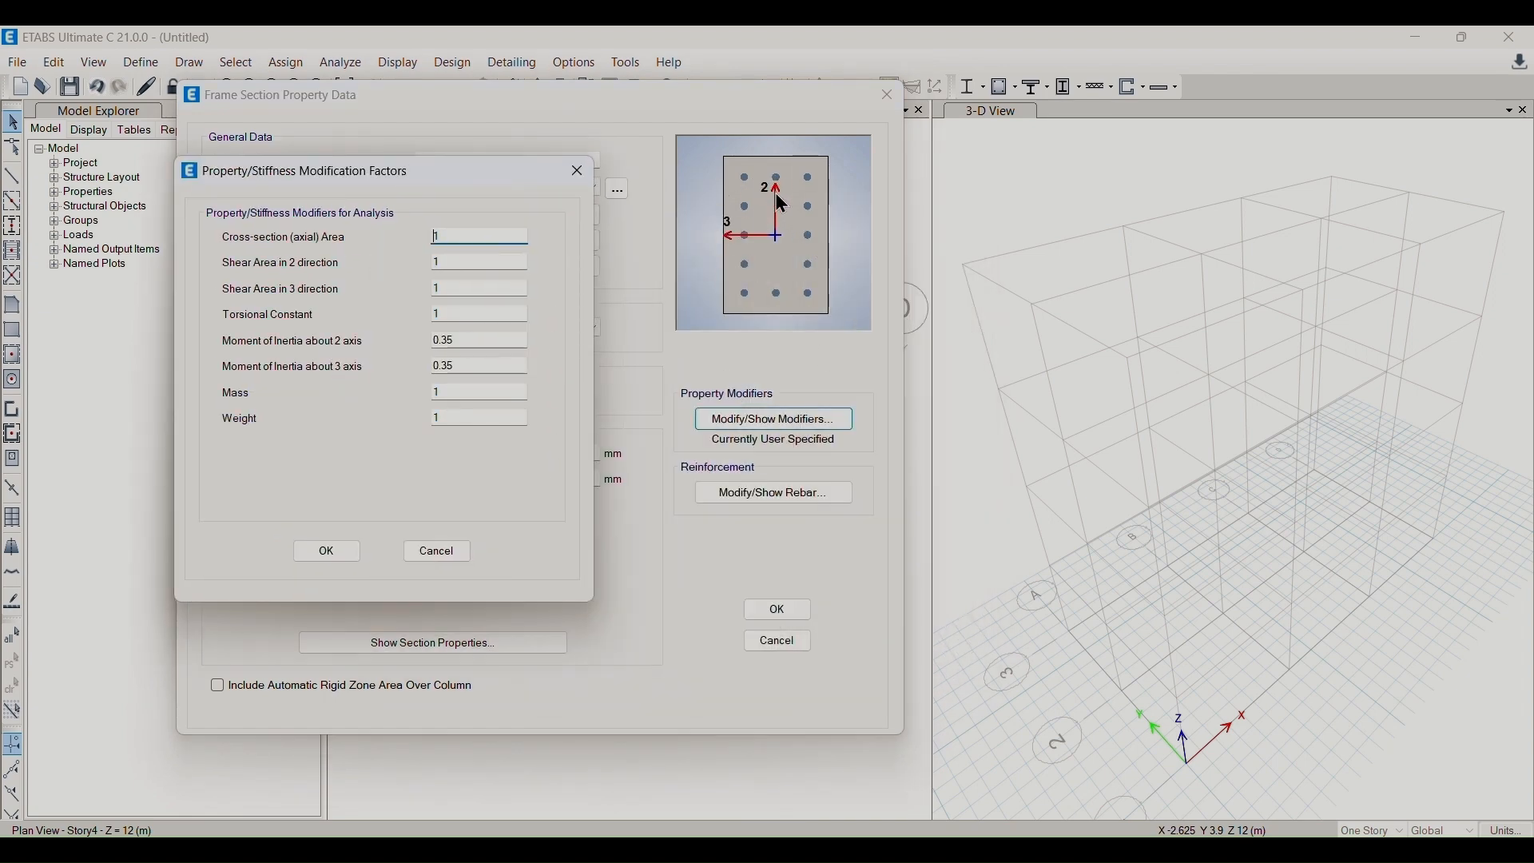
{"action": "left_click", "coordinate": [328, 563]}
- Set the BEAM reinforcement to M3 Design Only (Beam) with HYSD500 for the longitudinal bars
{"action": "left_click", "coordinate": [745, 496]}
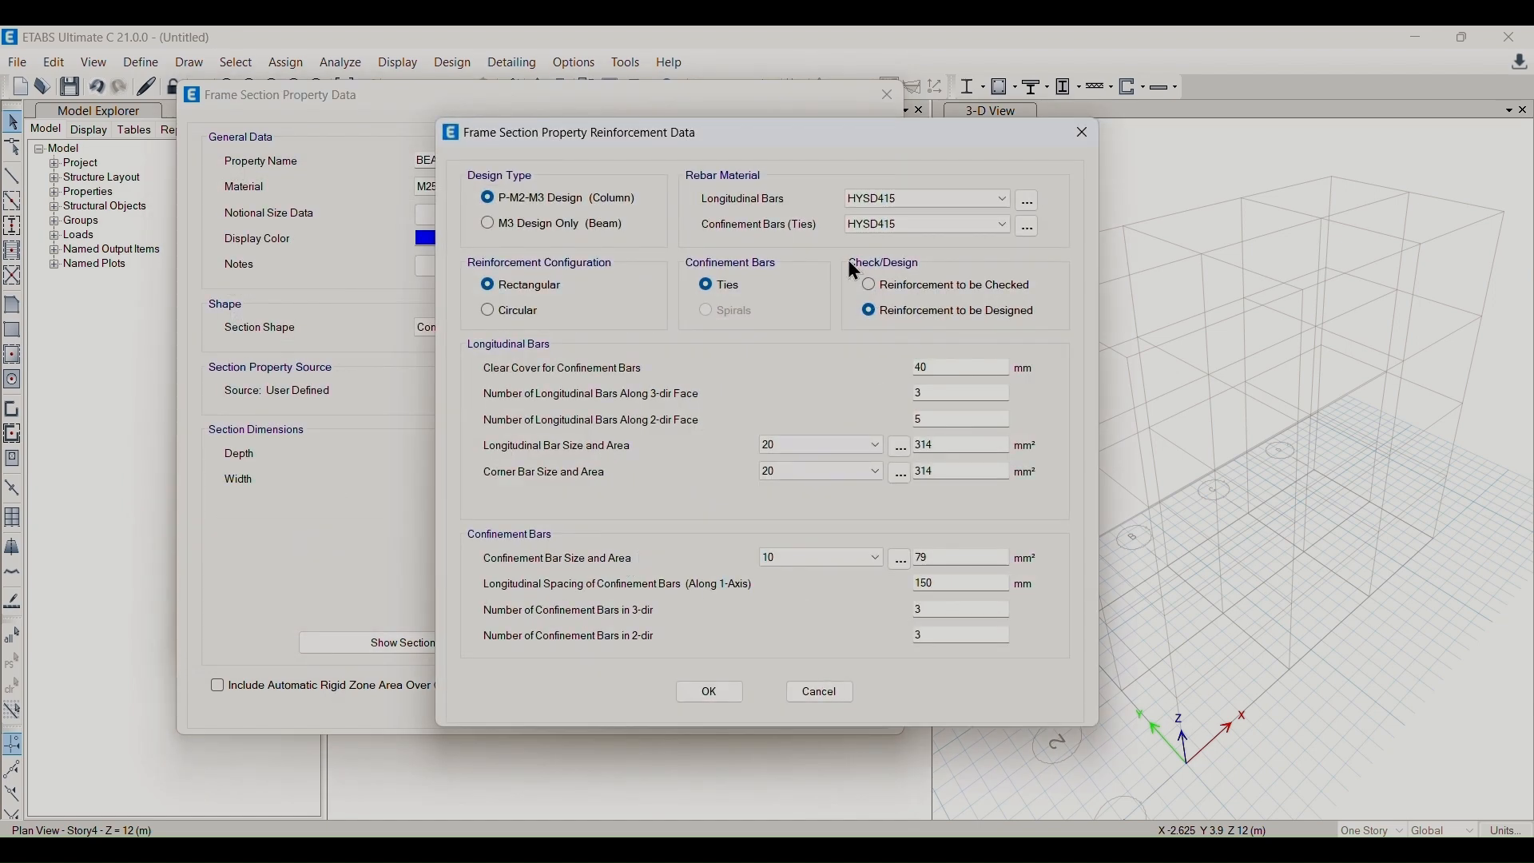
{"action": "left_click_drag", "start_coordinate": [874, 132], "coordinate": [528, 190]}
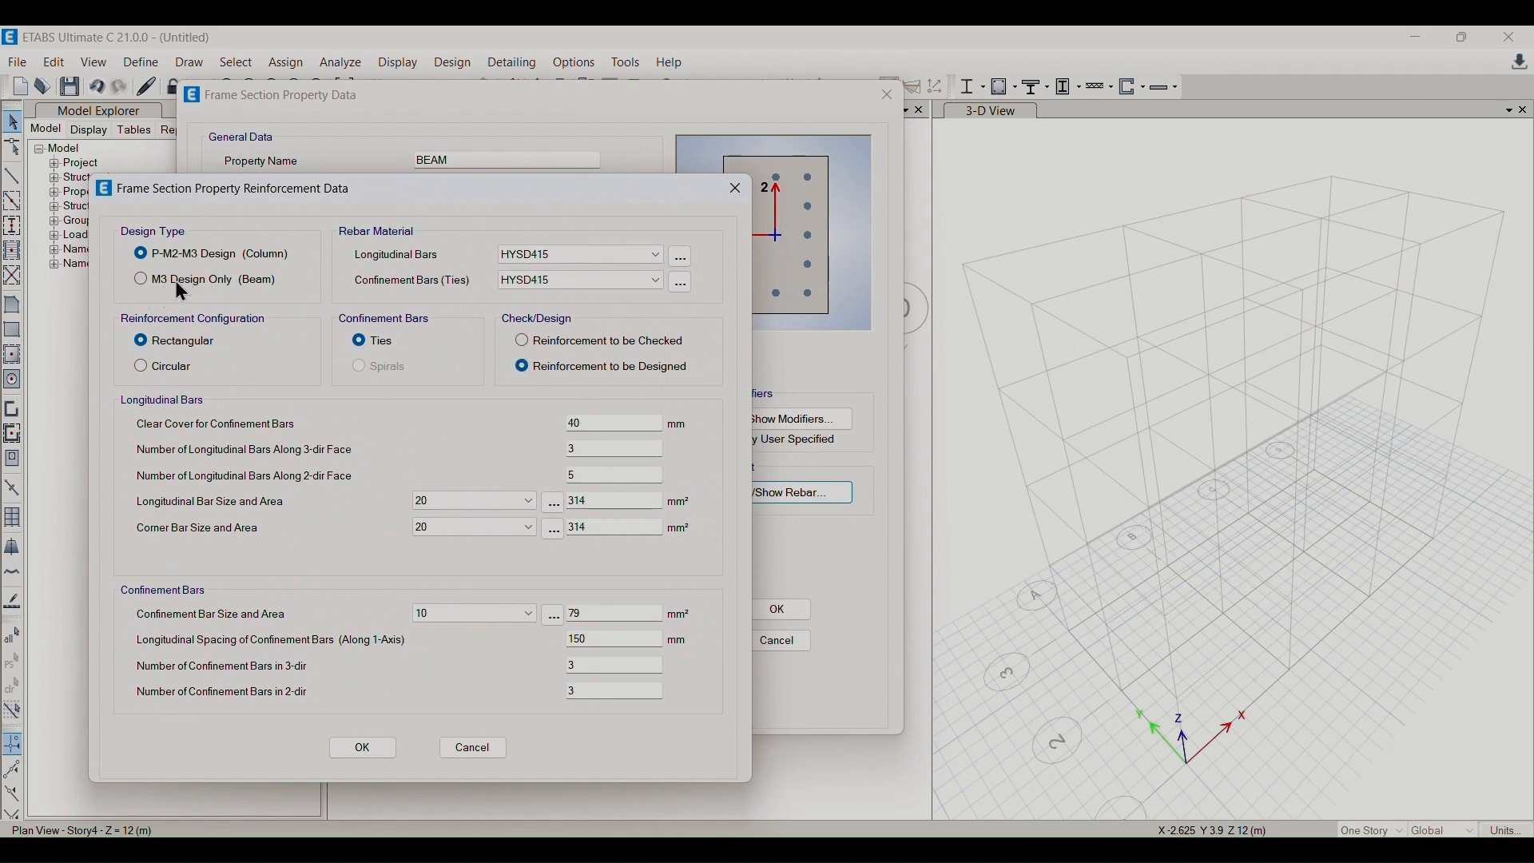
{"action": "left_click_drag", "start_coordinate": [251, 204], "coordinate": [387, 260]}
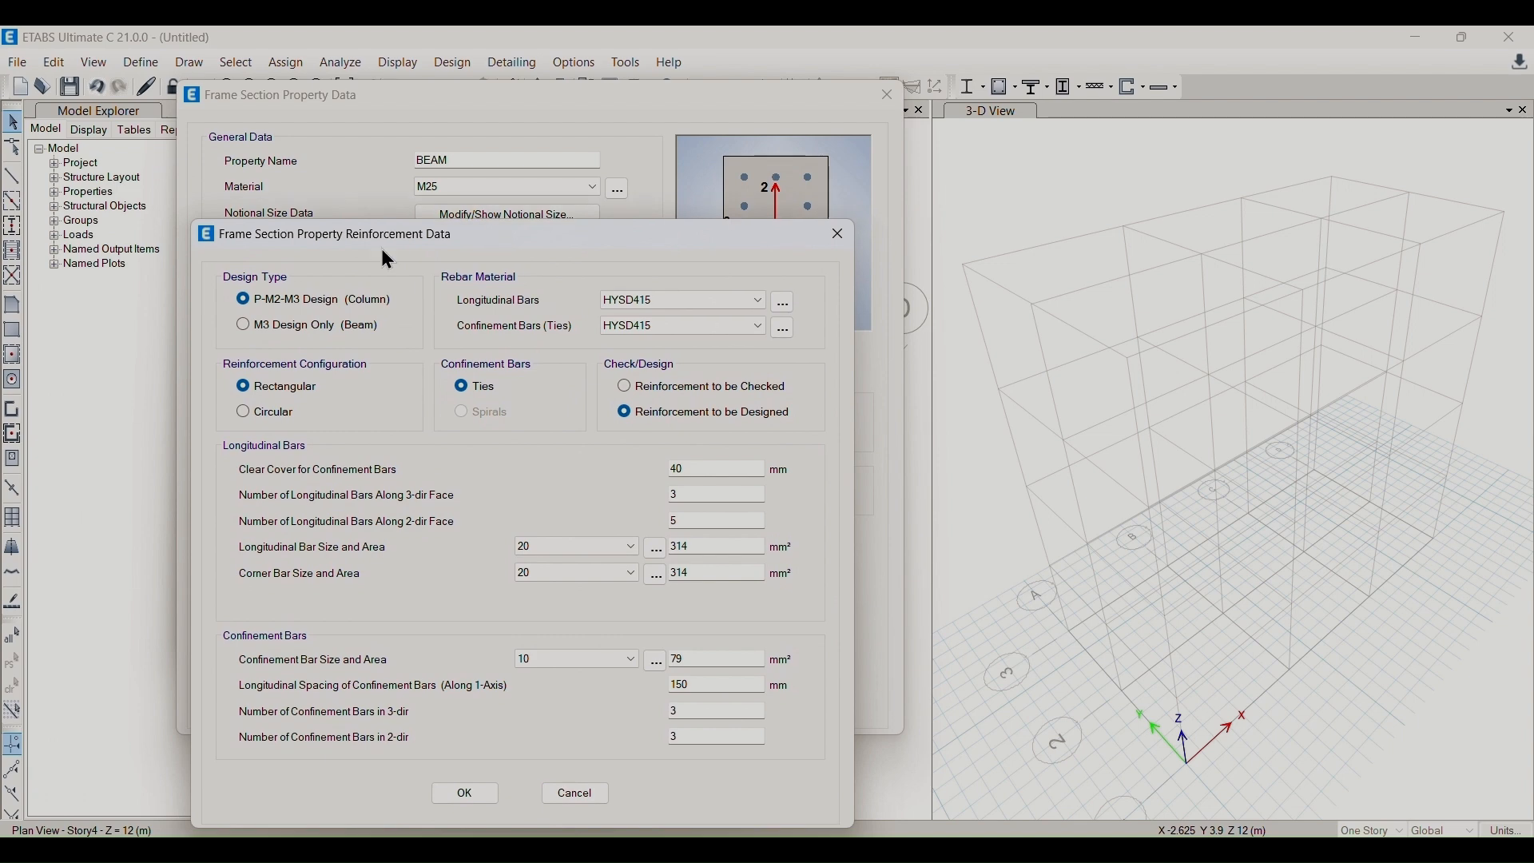
{"action": "left_click", "coordinate": [244, 325]}
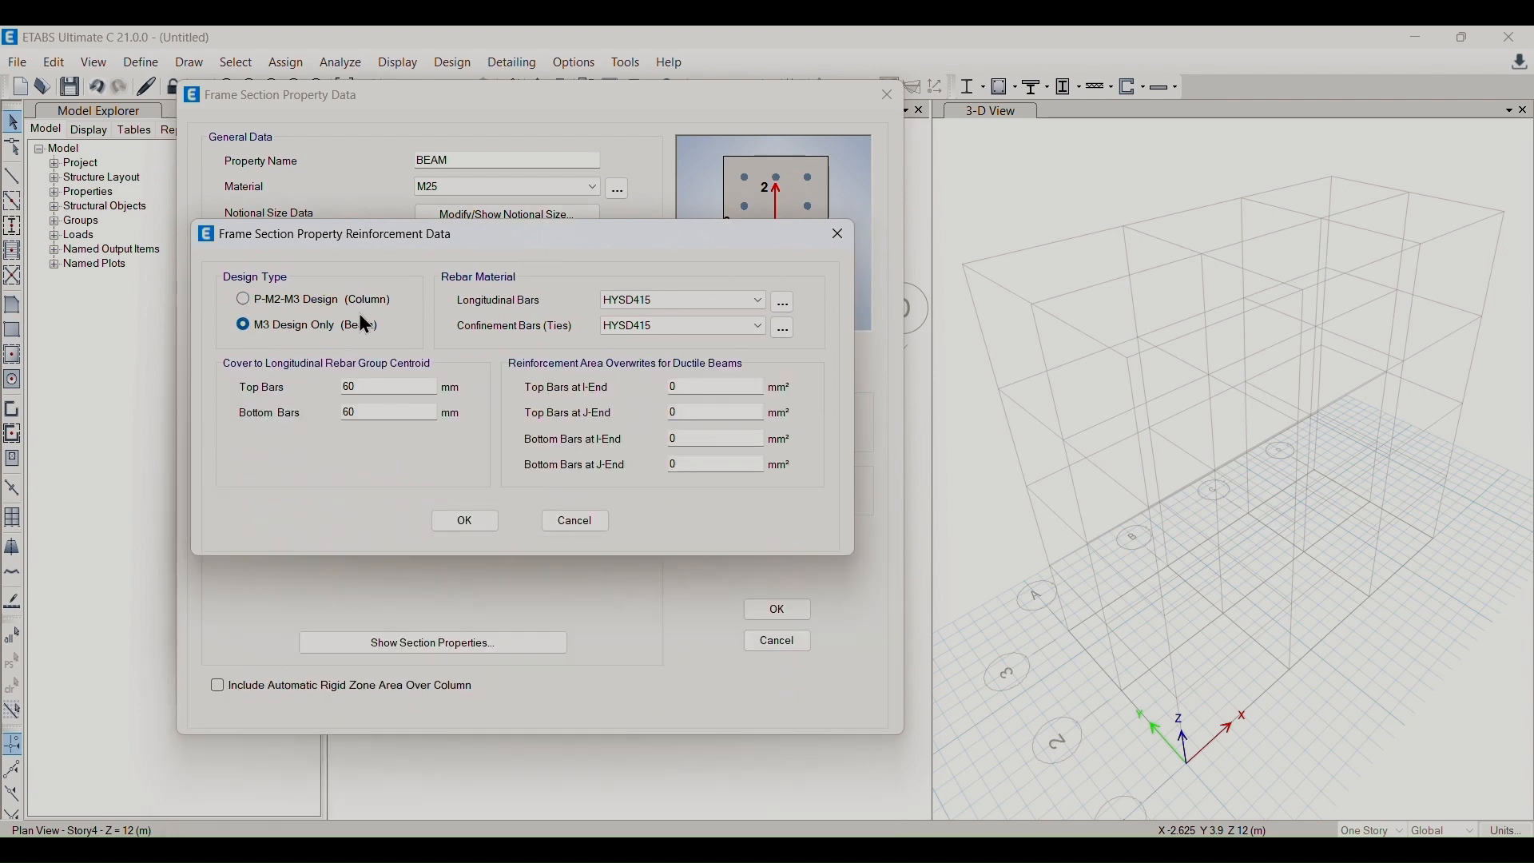
{"action": "left_click", "coordinate": [286, 301]}
{"action": "left_click", "coordinate": [252, 325]}
{"action": "left_click", "coordinate": [693, 300]}
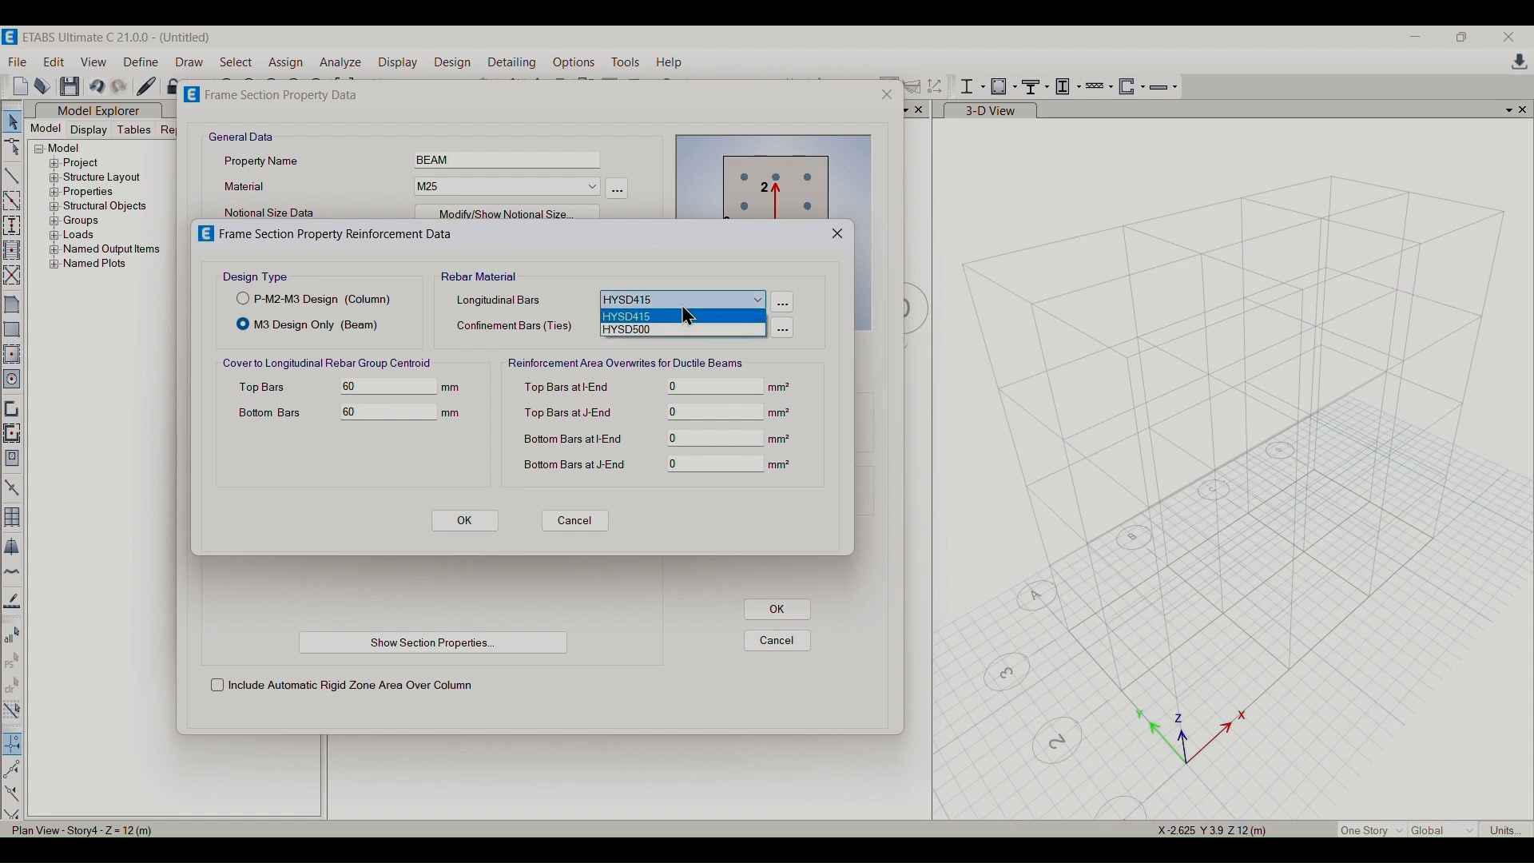
{"action": "left_click", "coordinate": [649, 331]}
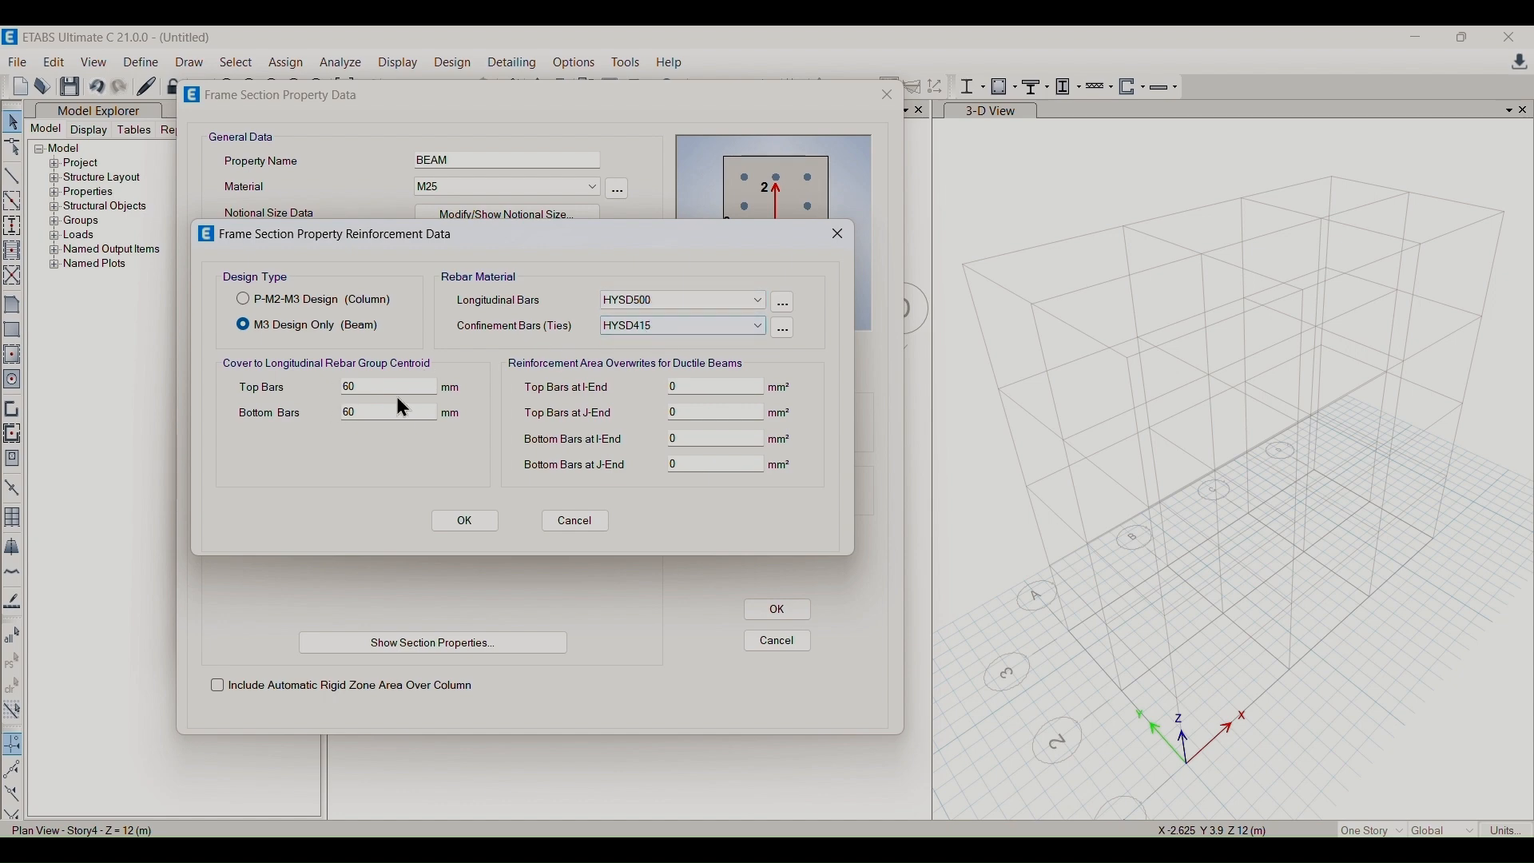
- Set the beam's top and bottom bar covers to 50 mm, recheck the reinforcement data, and accept the BEAM section
{"action": "left_click_drag", "start_coordinate": [384, 390], "coordinate": [255, 408]}
{"action": "type", "text": "50"}
{"action": "left_click_drag", "start_coordinate": [361, 412], "coordinate": [323, 426]}
{"action": "left_click", "coordinate": [722, 388]}
{"action": "left_click", "coordinate": [465, 521]}
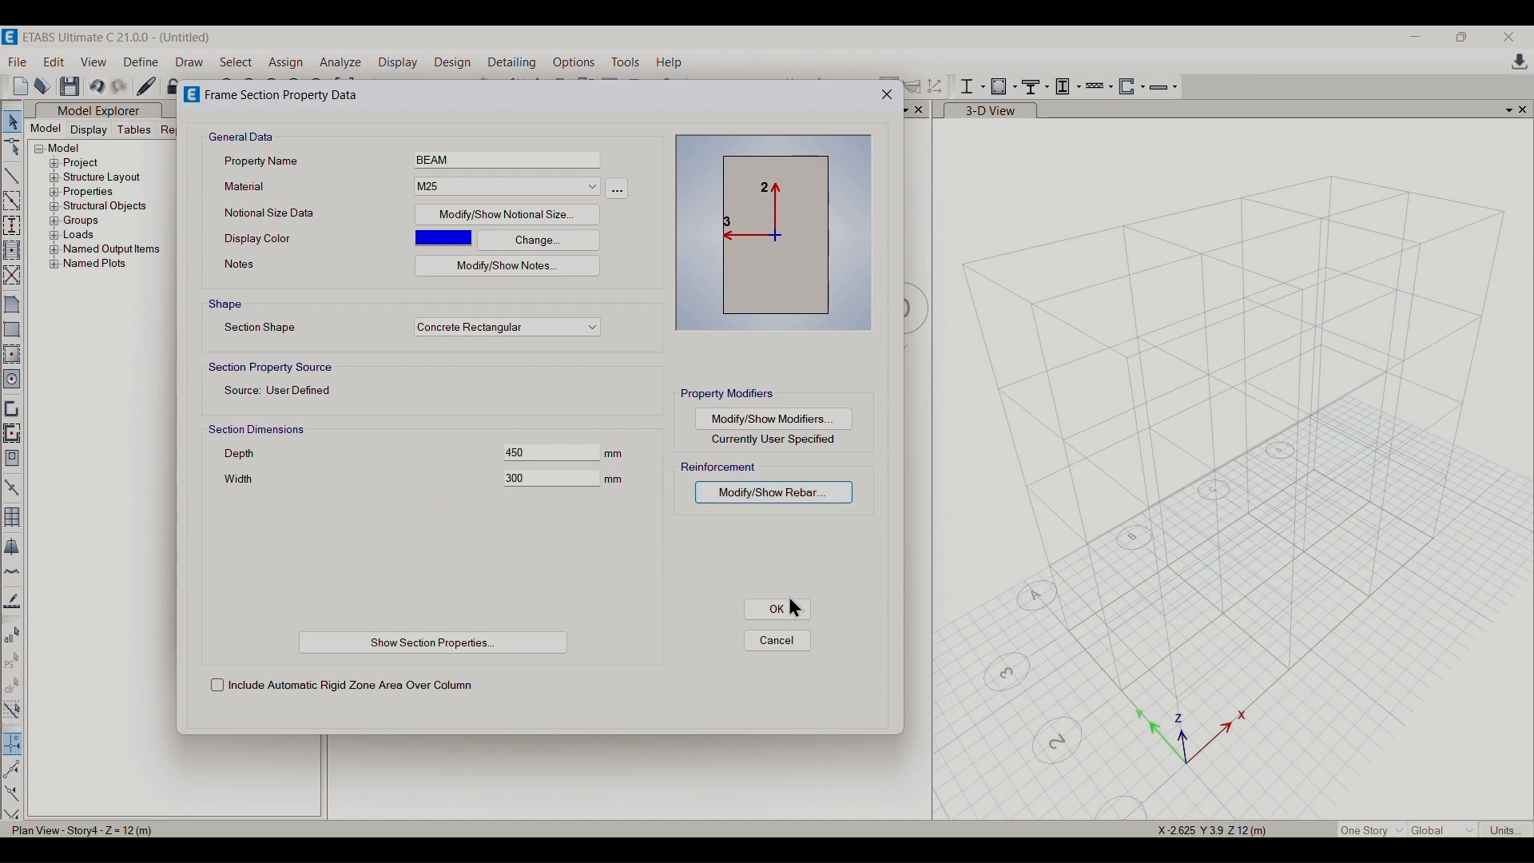
{"action": "left_click", "coordinate": [783, 495]}
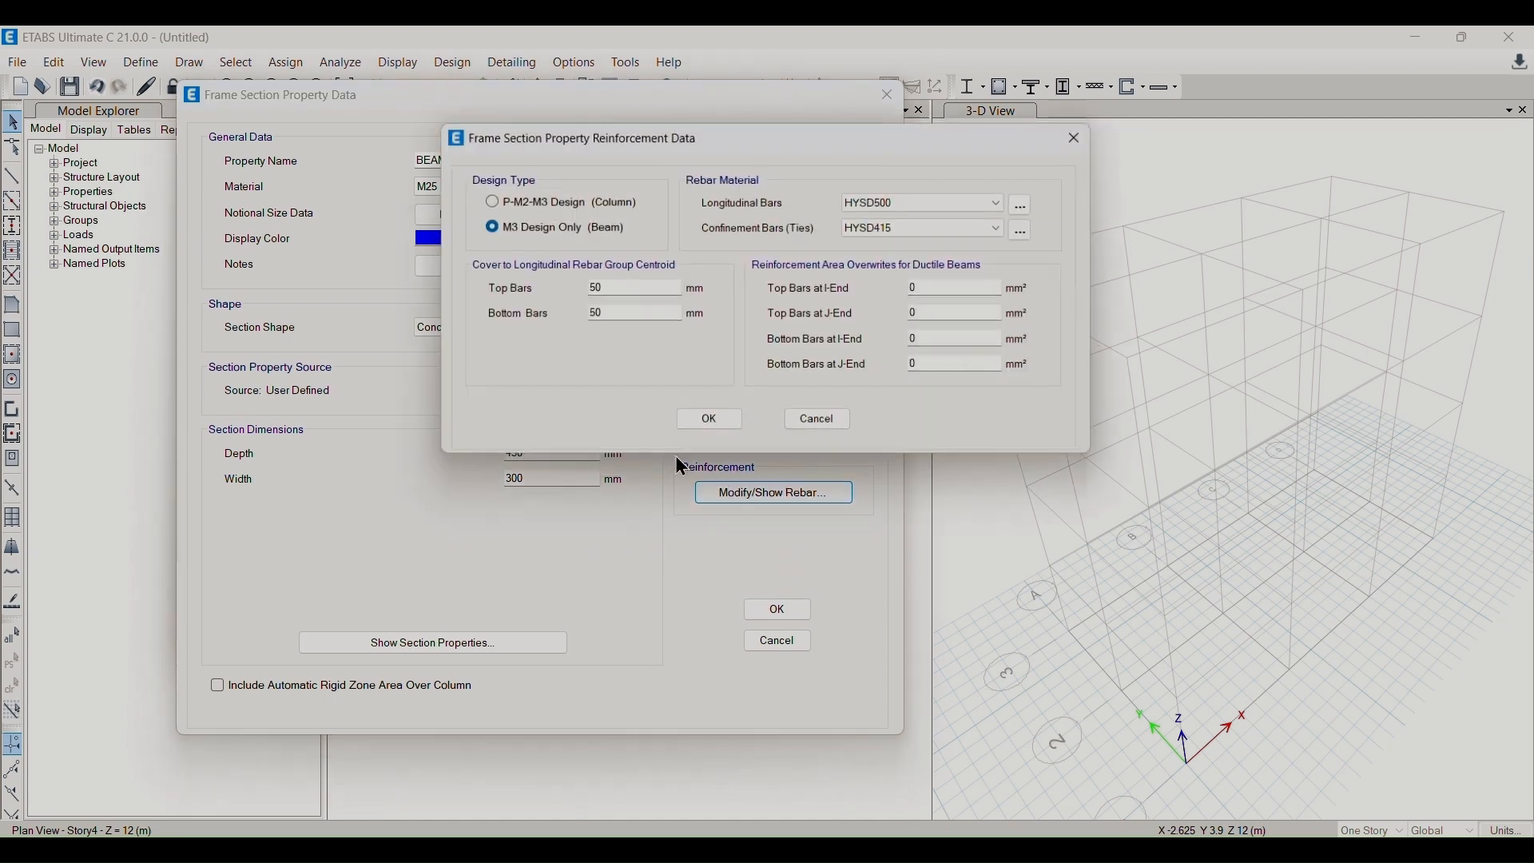
{"action": "left_click_drag", "start_coordinate": [871, 134], "coordinate": [591, 159]}
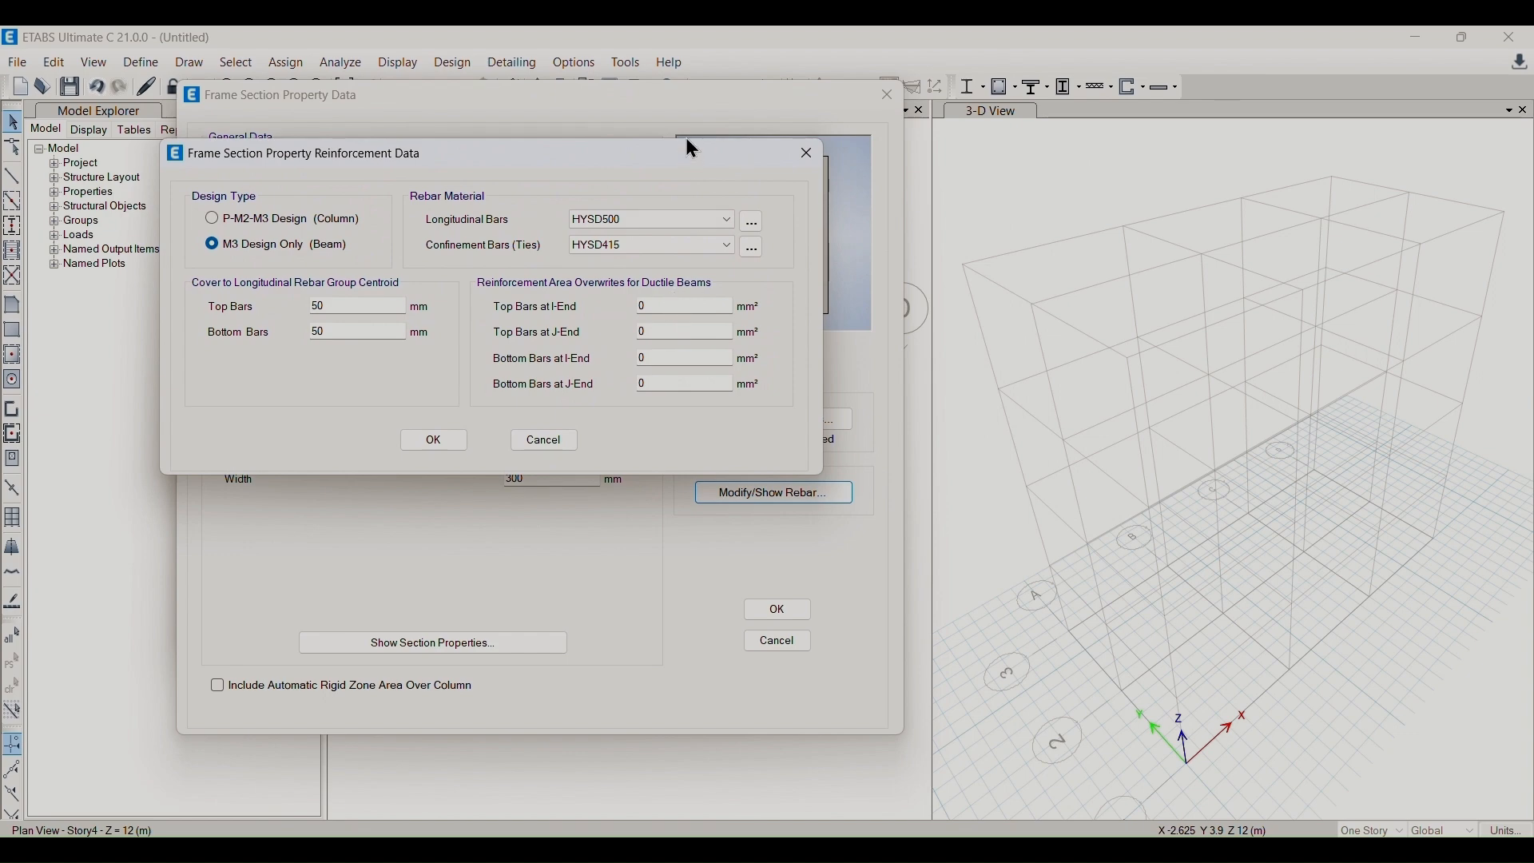
{"action": "left_click", "coordinate": [433, 441]}
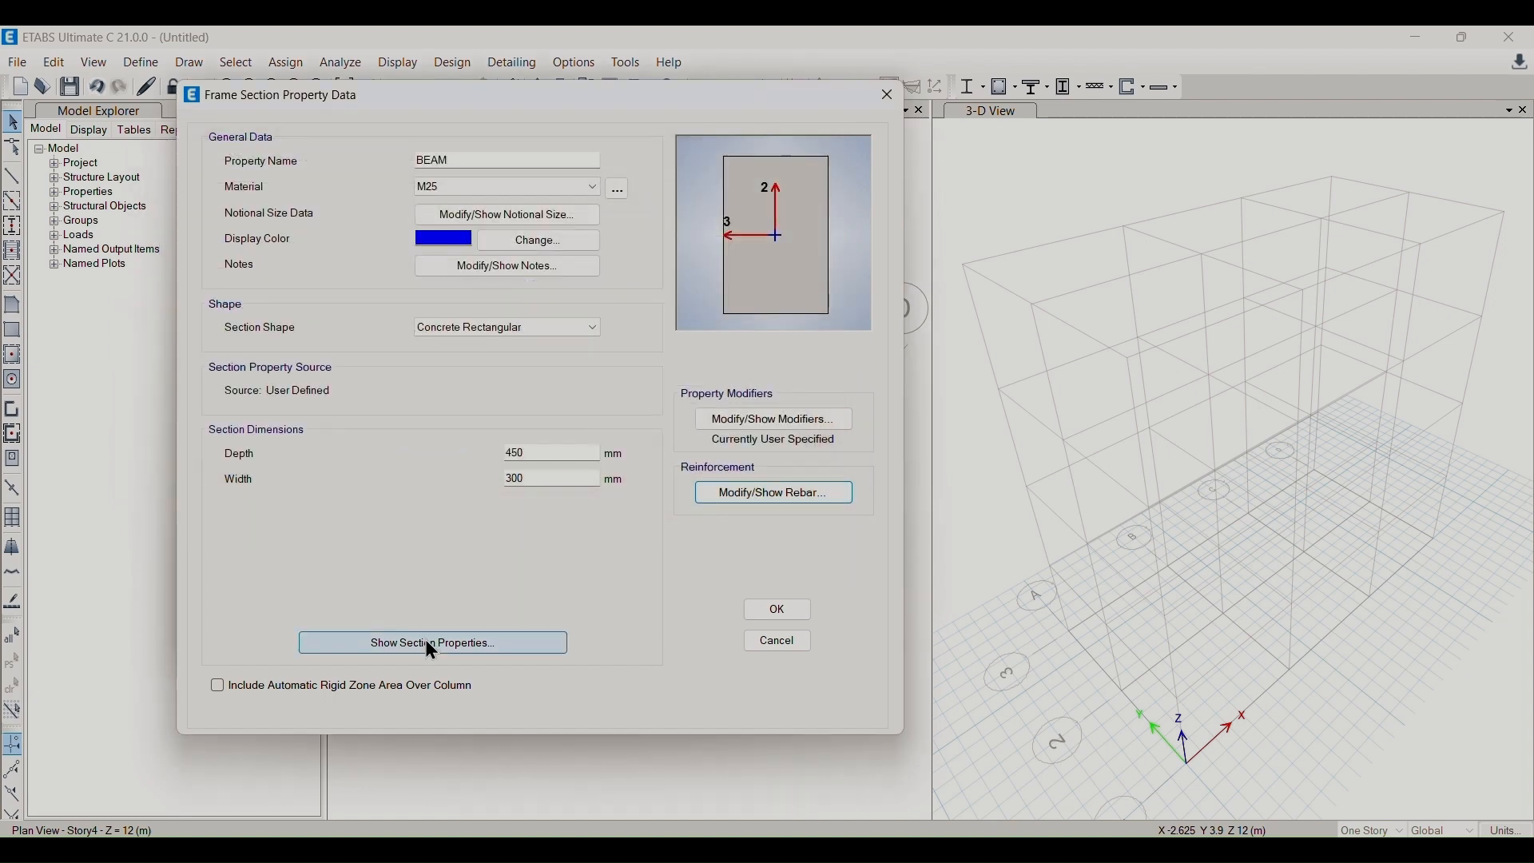
{"action": "left_click", "coordinate": [779, 610]}
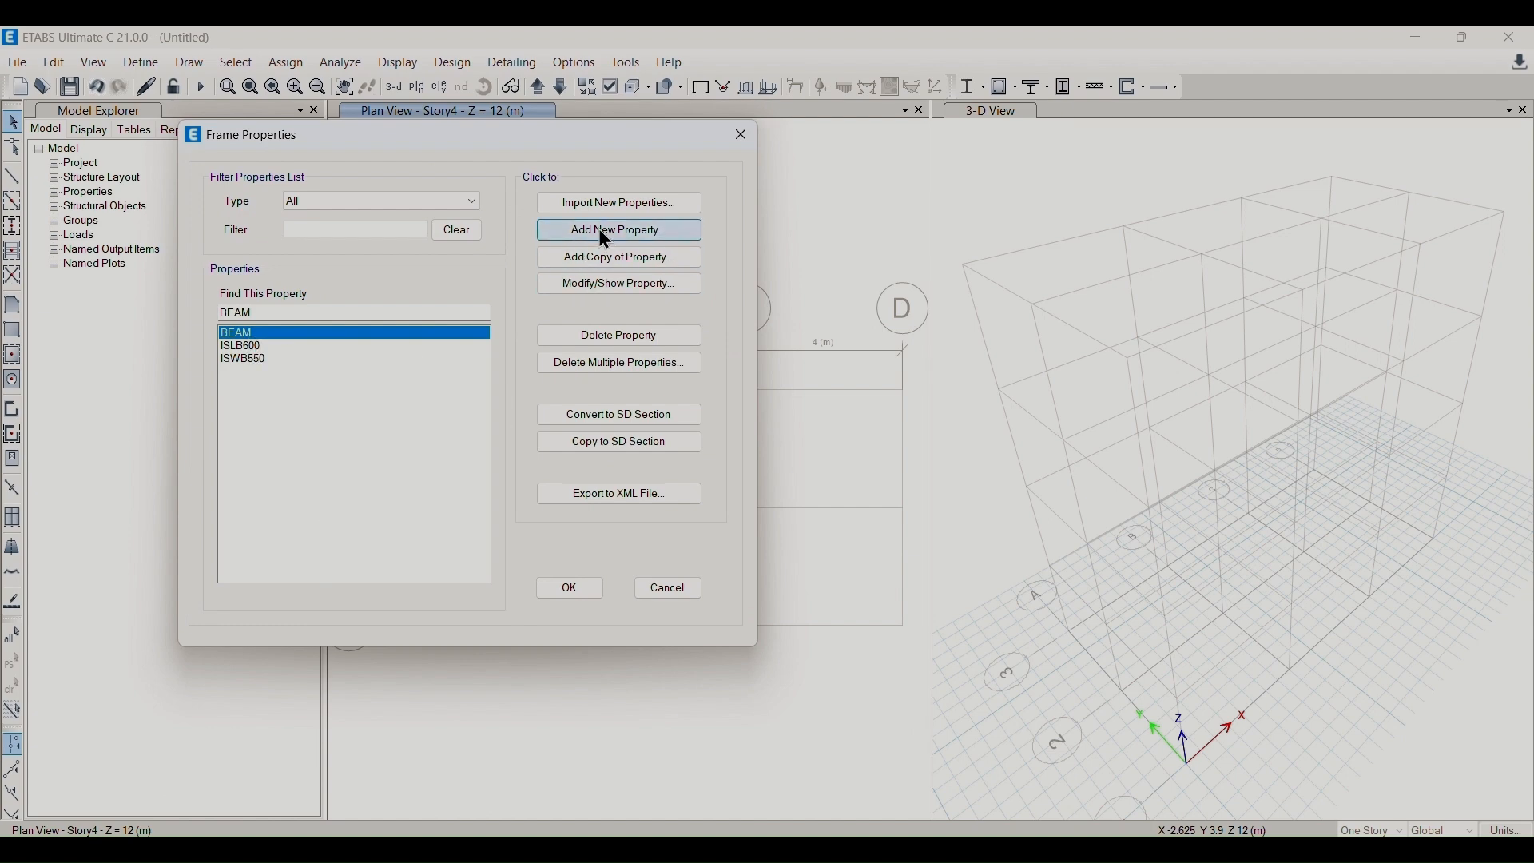
- Add a concrete rectangular frame section named COLUMN in M25, with depth and width both 350 mm
{"action": "left_click", "coordinate": [626, 232]}
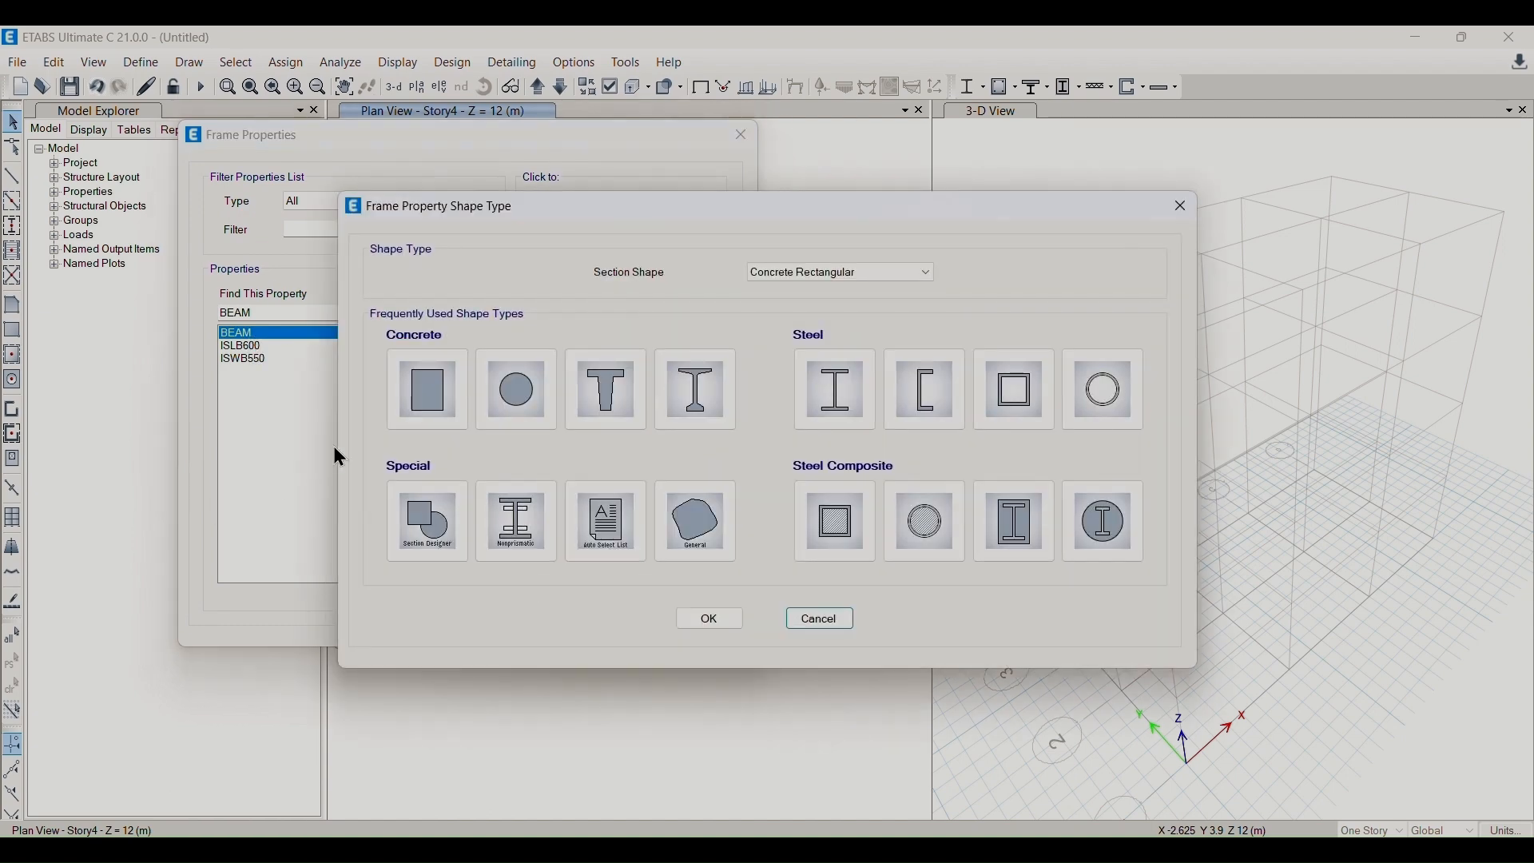
{"action": "left_click", "coordinate": [418, 387]}
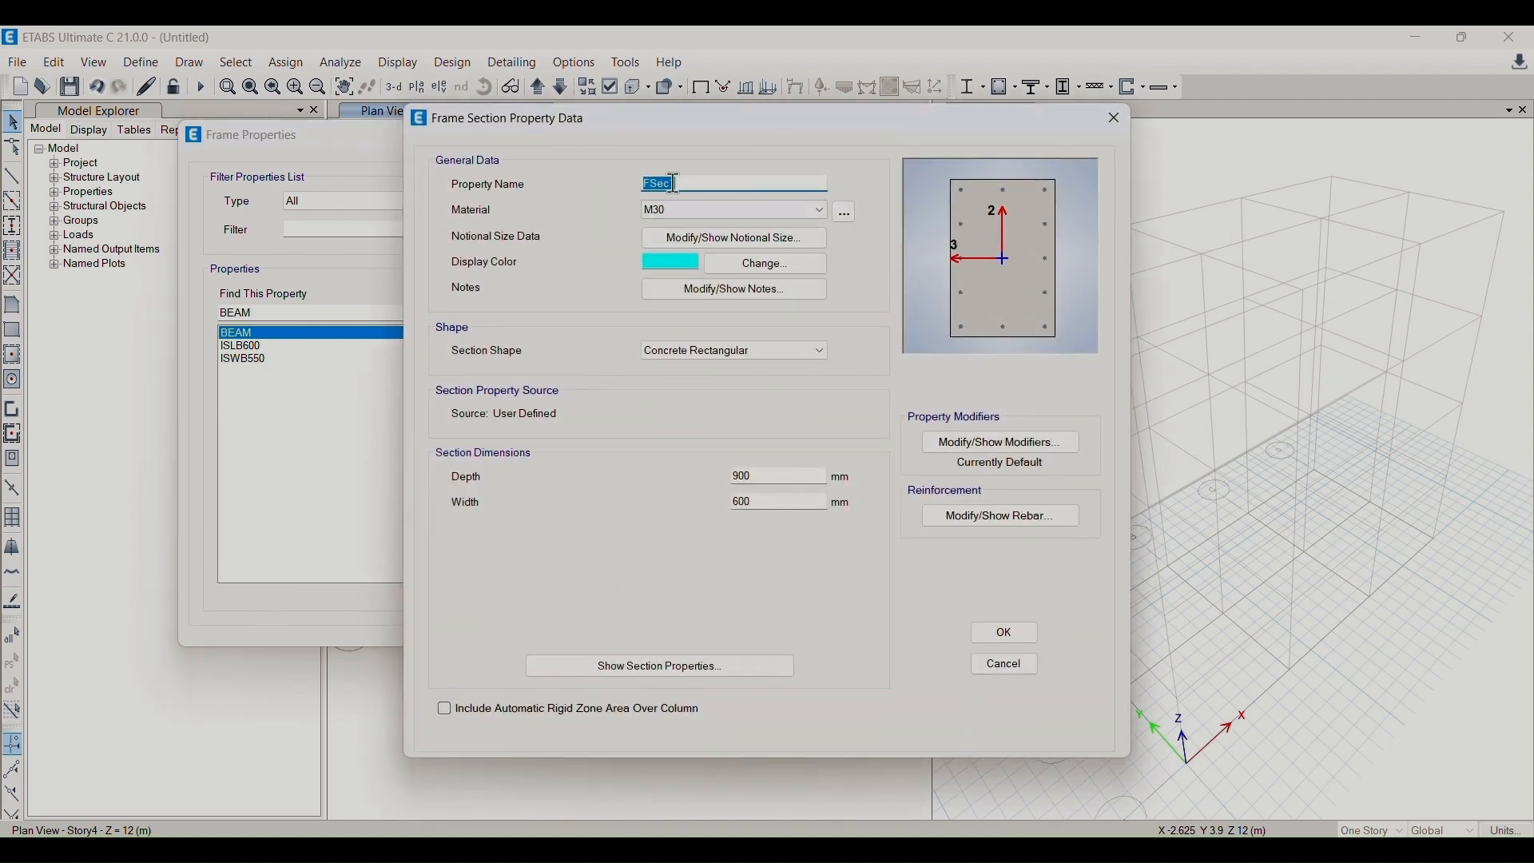
{"action": "type", "text": "c"}
{"action": "key", "text": "BackSpace"}
{"action": "type", "text": "COLUMN"}
{"action": "left_click", "coordinate": [714, 213]}
{"action": "left_click", "coordinate": [671, 278]}
{"action": "left_click_drag", "start_coordinate": [774, 476], "coordinate": [685, 521]}
{"action": "type", "text": "350350"}
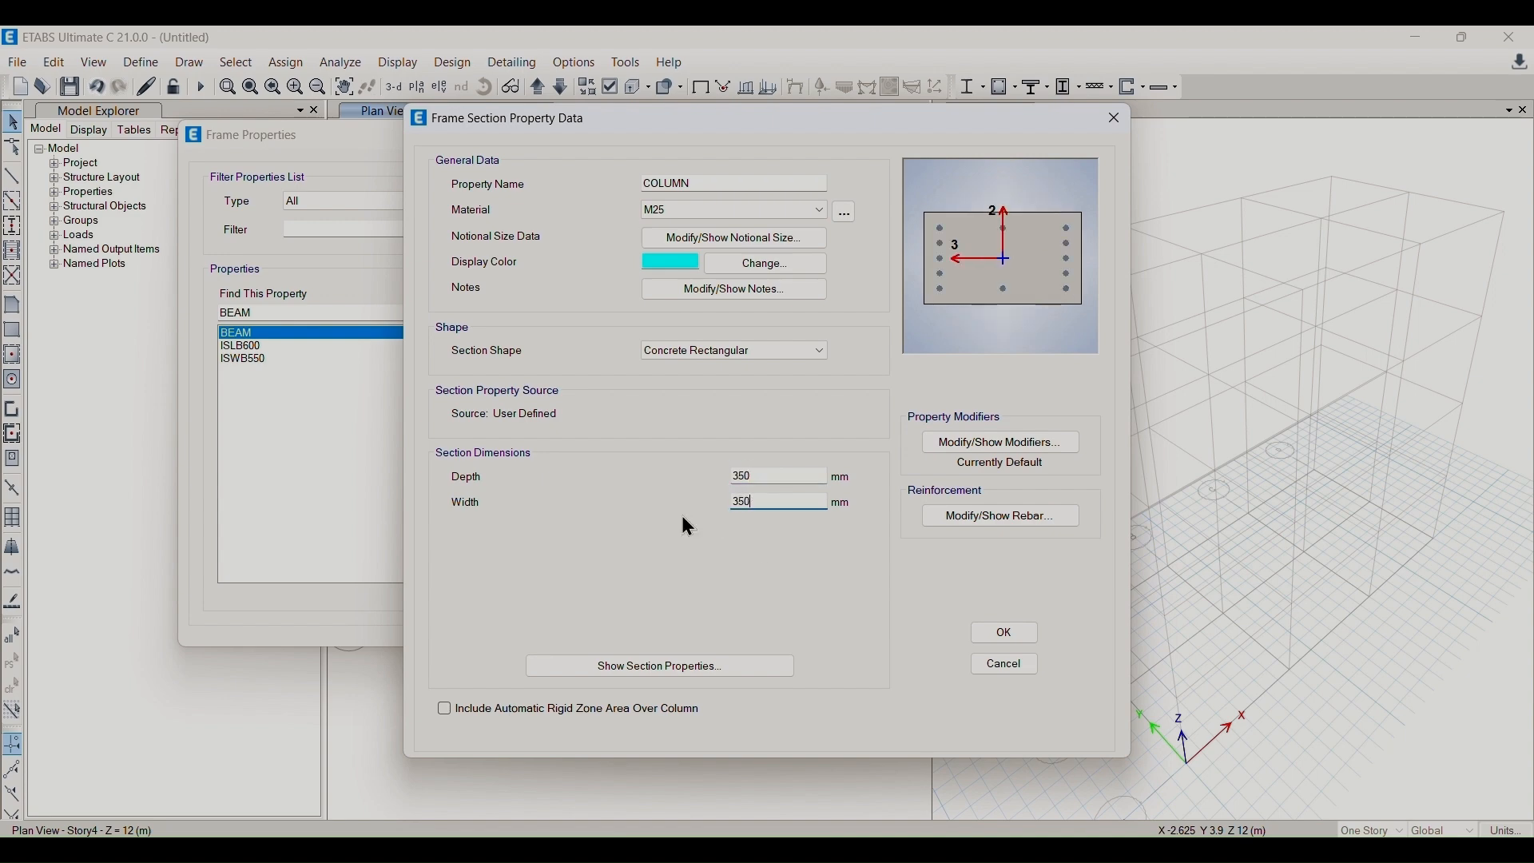
- Set the COLUMN section's moment of inertia modifiers about the 2 and 3 axes to 0.7
{"action": "left_click", "coordinate": [975, 442]}
{"action": "double_click", "coordinate": [852, 394]}
{"action": "type", "text": ".7"}
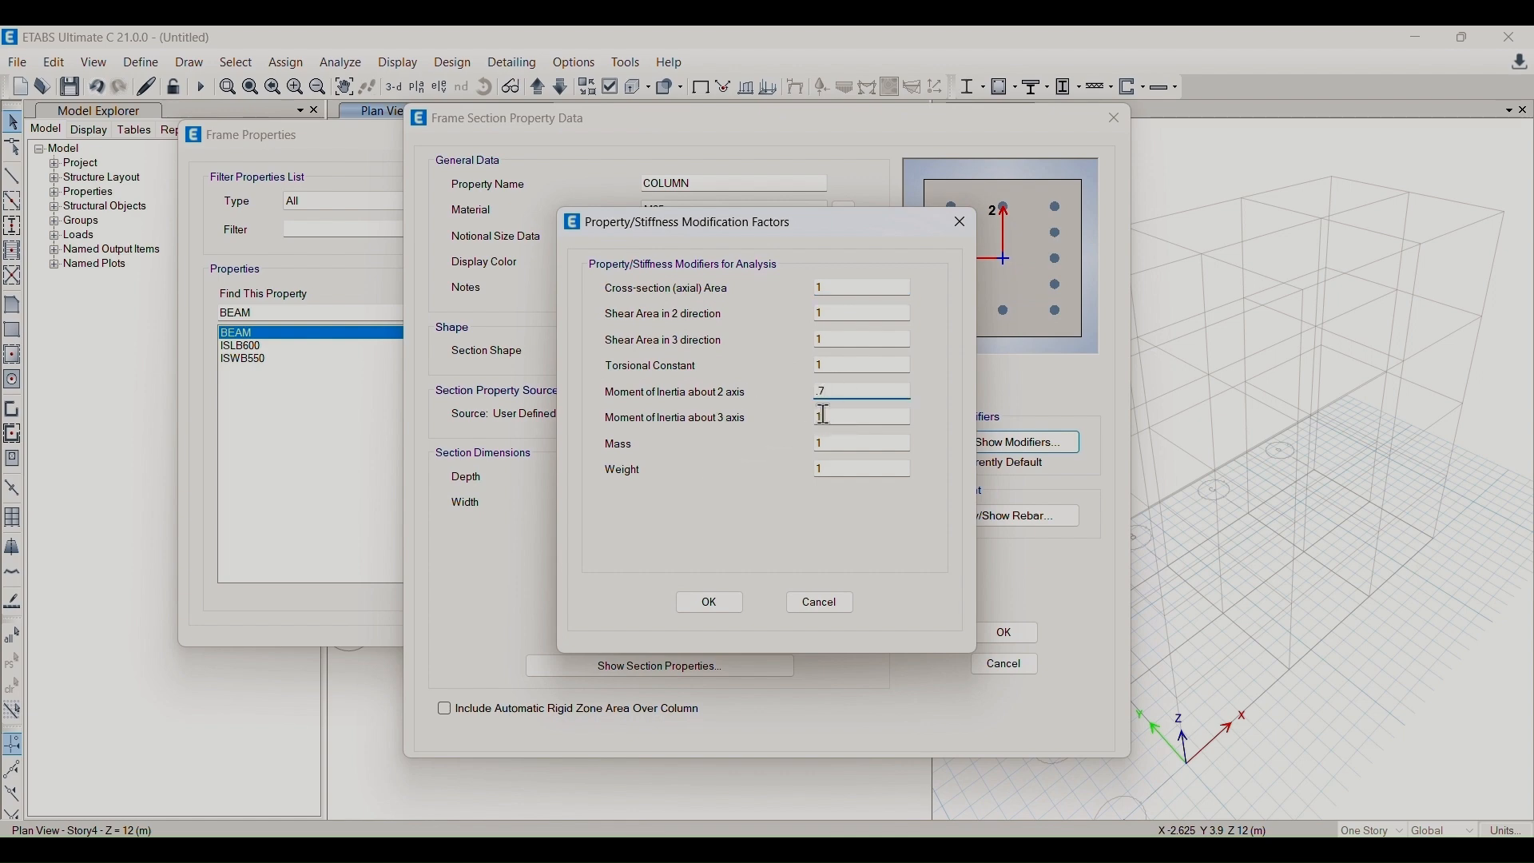
{"action": "key", "text": "Tab"}
{"action": "type", "text": ".7"}
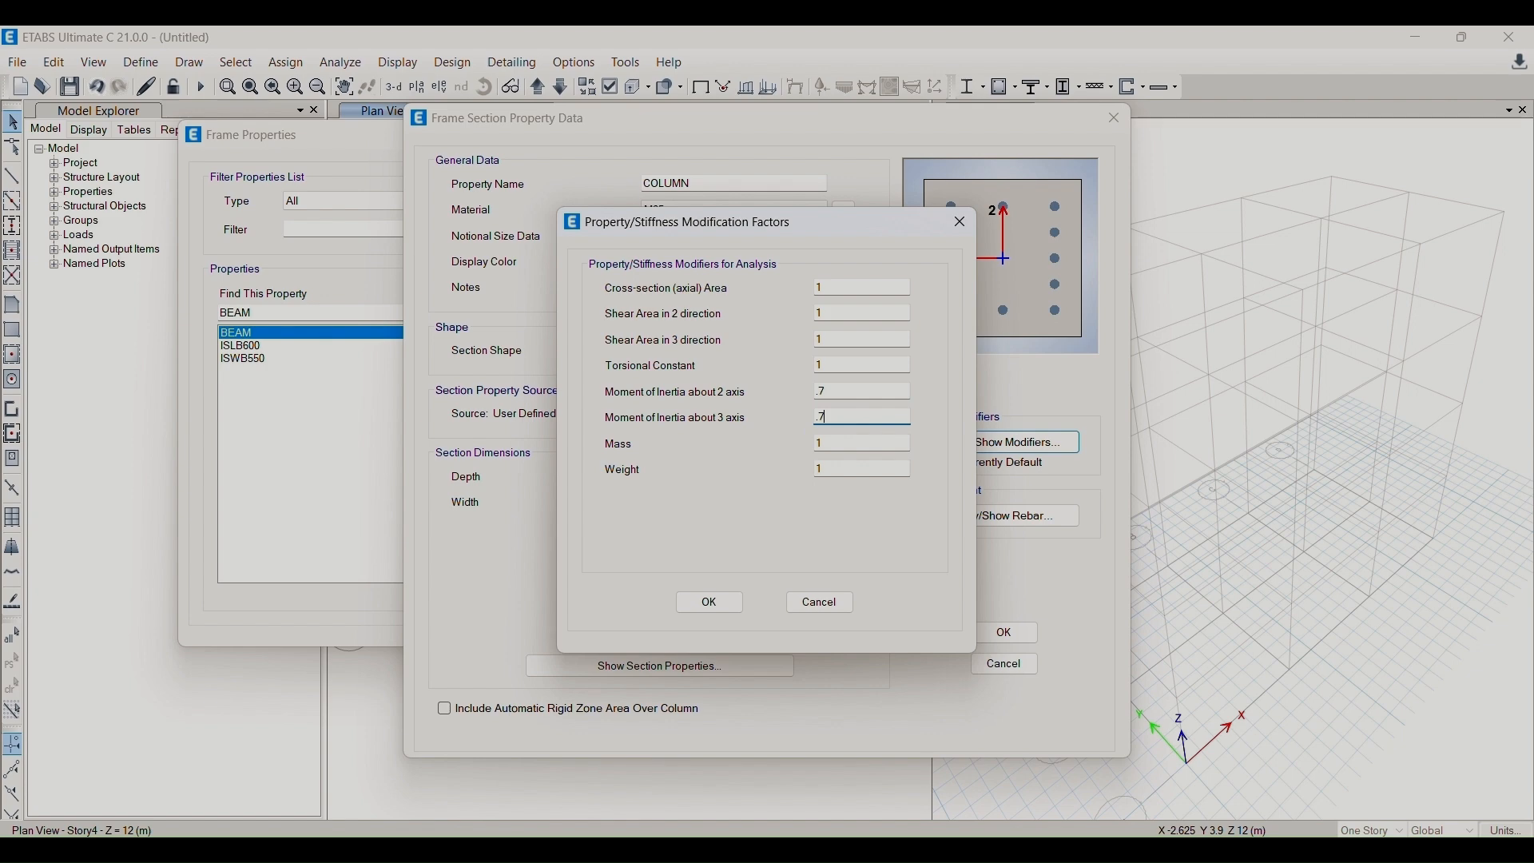
{"action": "left_click", "coordinate": [686, 608]}
- Go through the column's longitudinal and confinement rebar material choices, and accept the COLUMN section and the frame property definitions
{"action": "left_click", "coordinate": [1024, 509]}
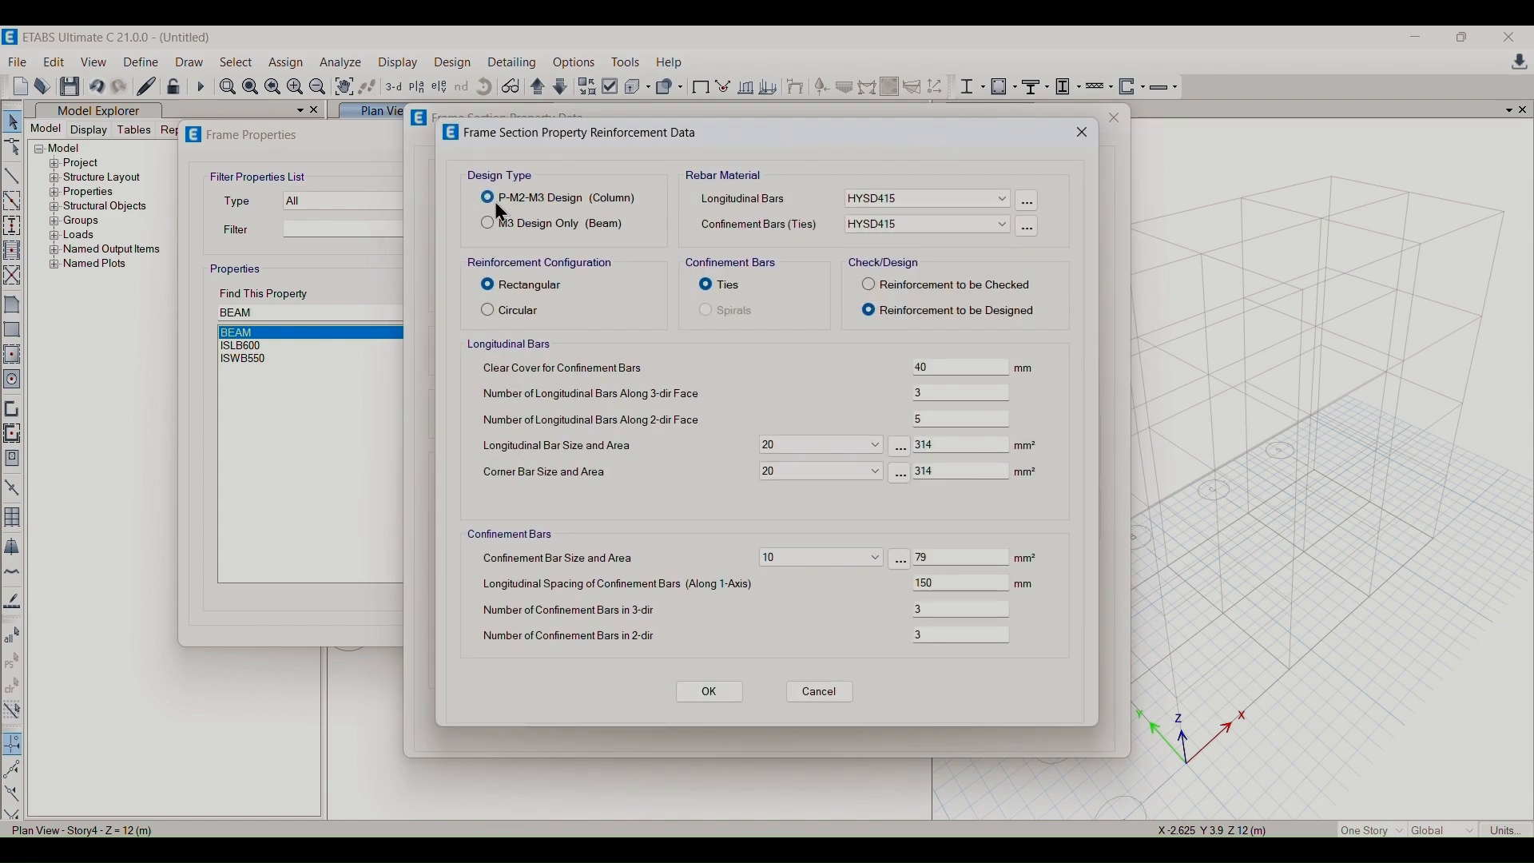
{"action": "left_click", "coordinate": [878, 198]}
{"action": "left_click", "coordinate": [881, 225]}
{"action": "left_click", "coordinate": [711, 695]}
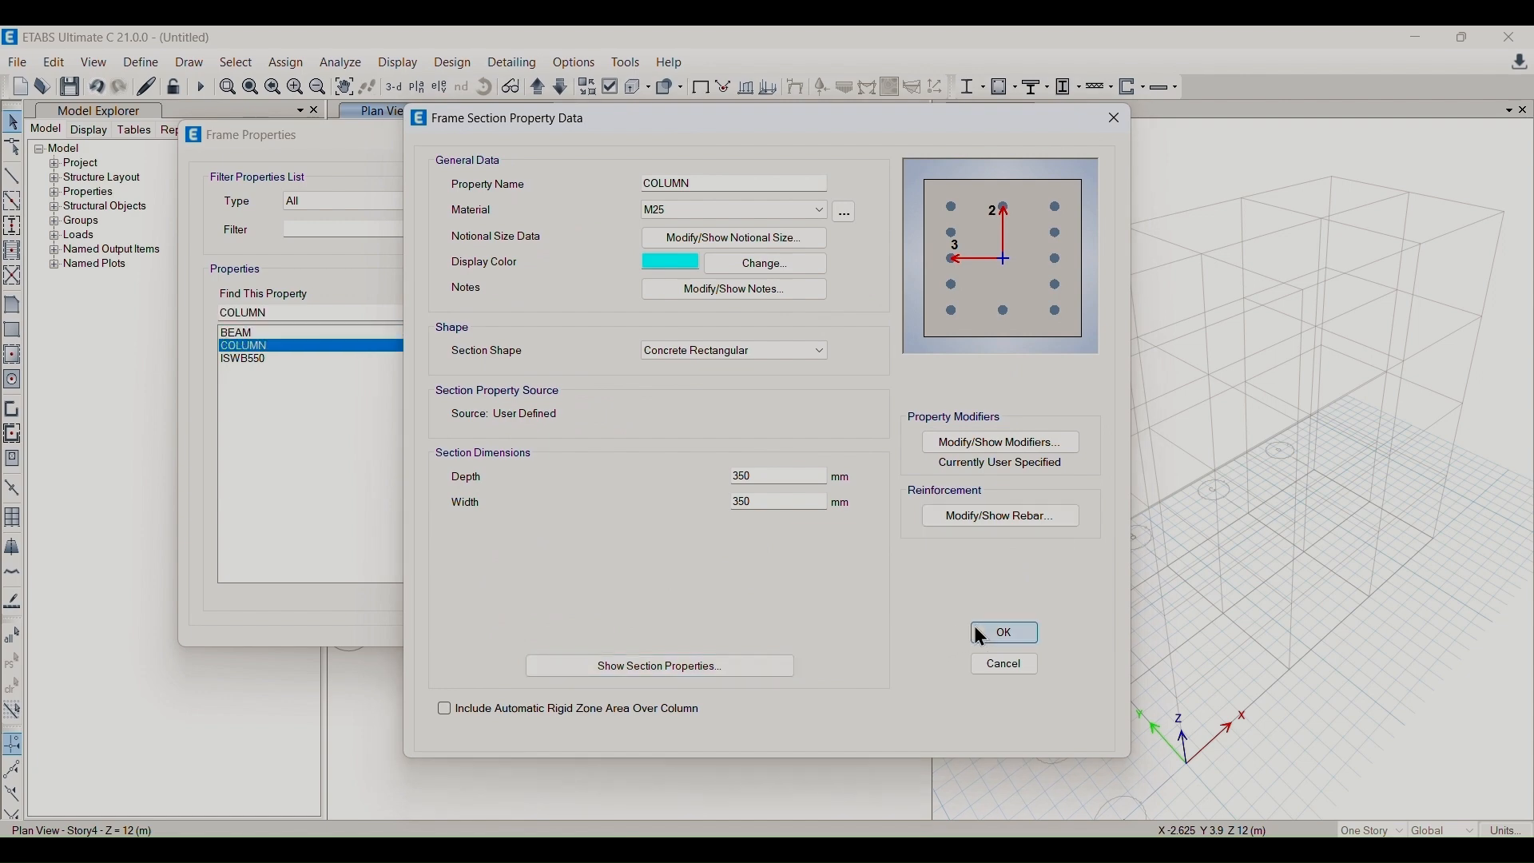
{"action": "left_click", "coordinate": [999, 636]}
{"action": "left_click", "coordinate": [559, 586]}
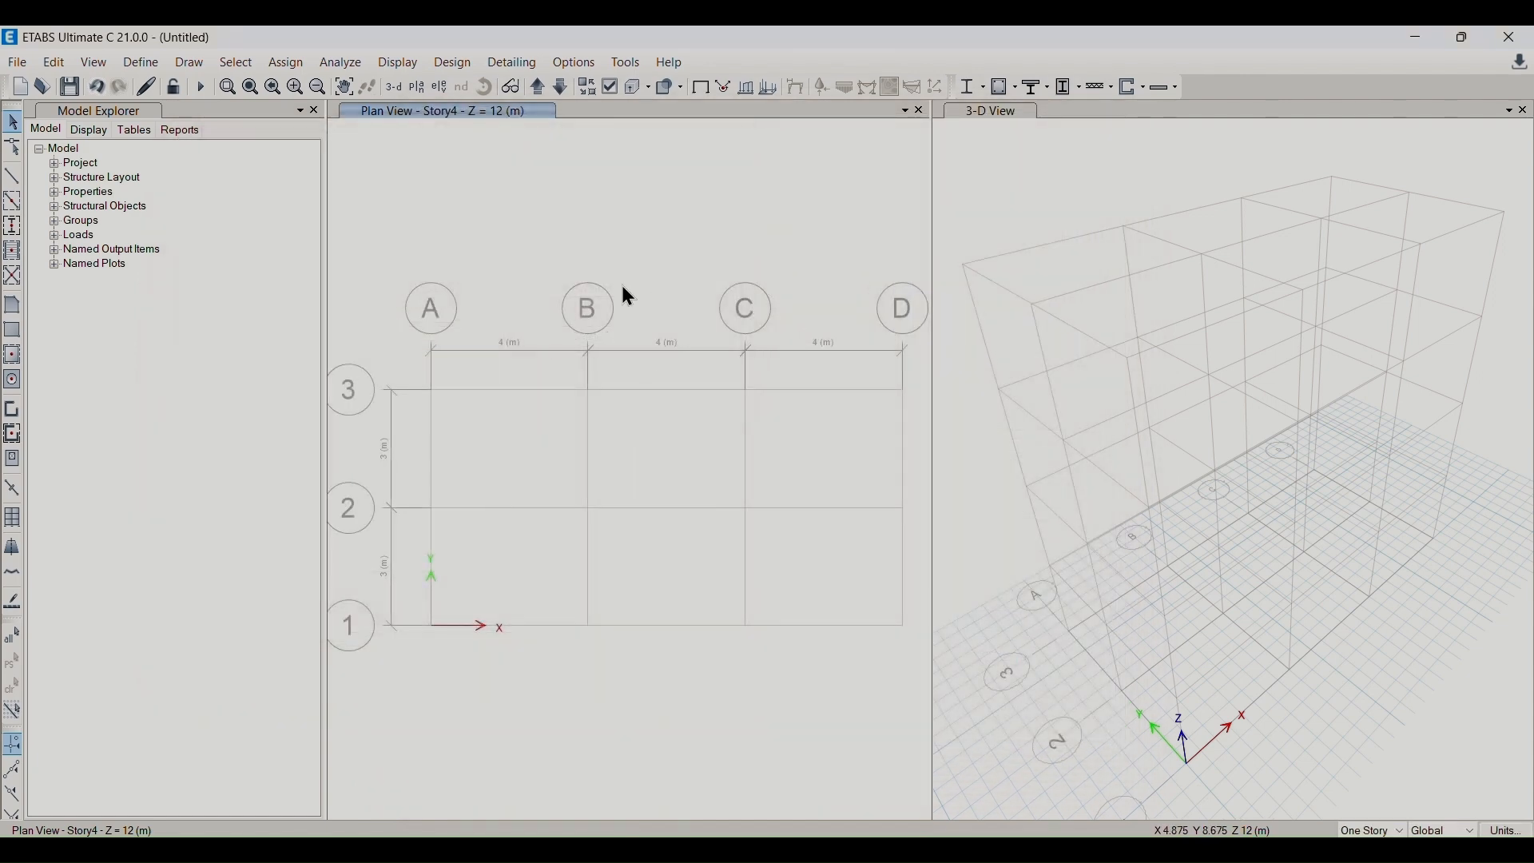
- Open the slab section property definitions and review the Slab1 property data
{"action": "left_click", "coordinate": [157, 64]}
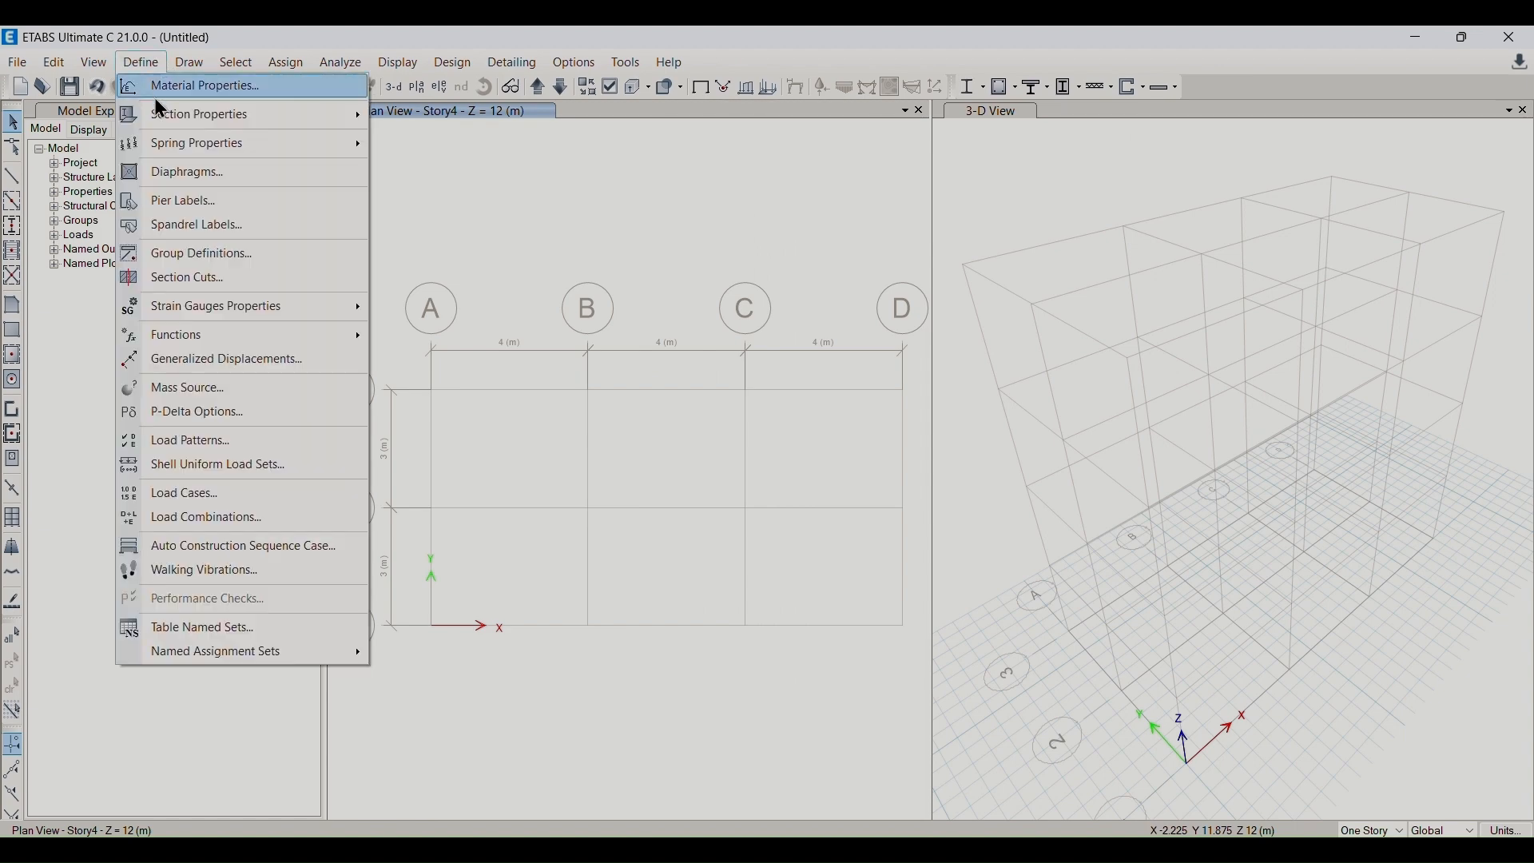
{"action": "mouse_move", "coordinate": [160, 125]}
{"action": "left_click", "coordinate": [445, 170]}
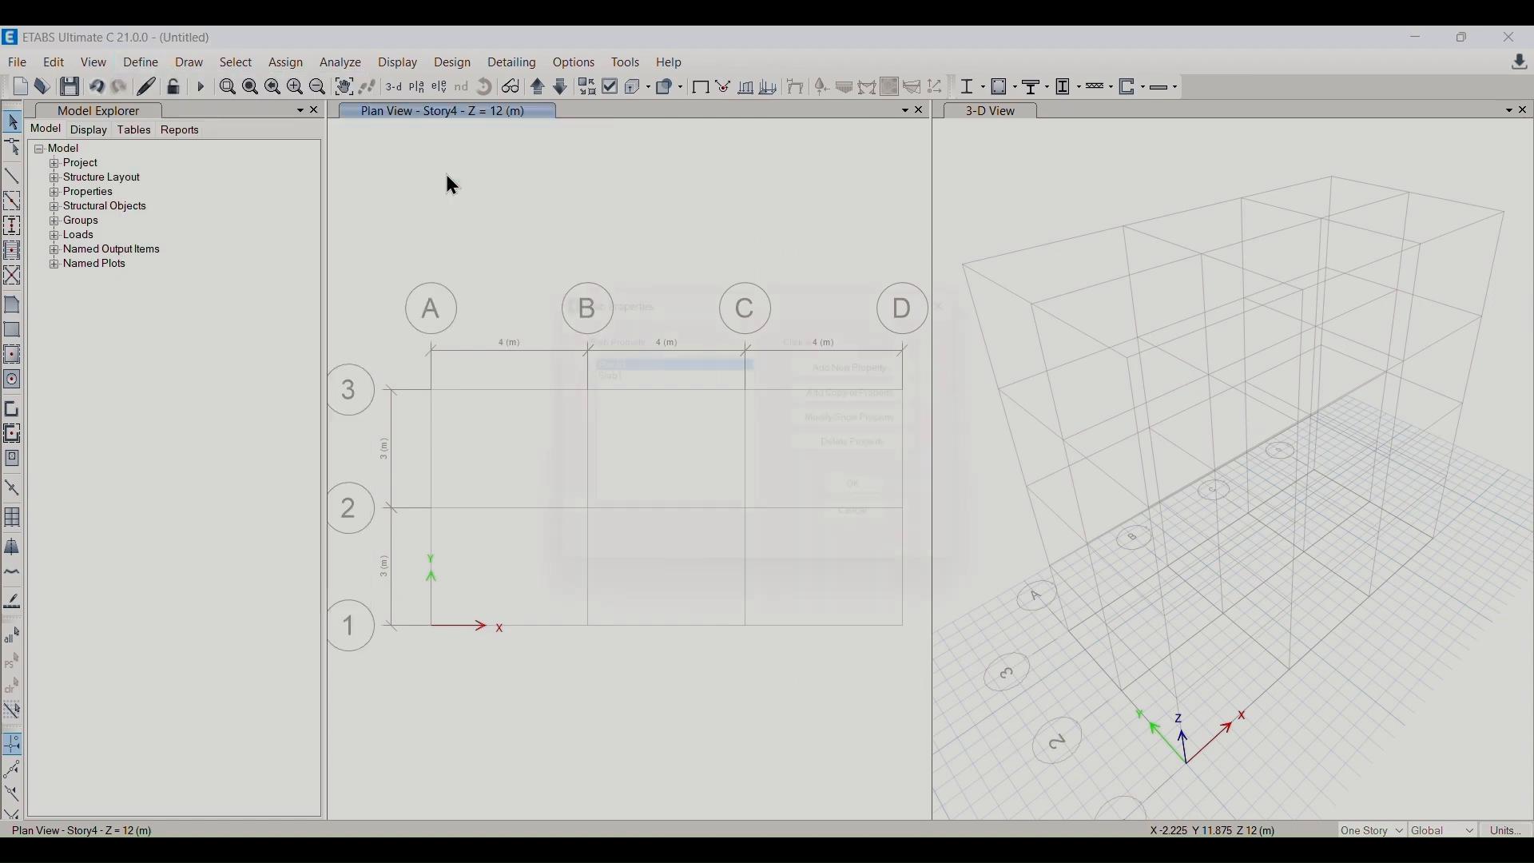
{"action": "left_click_drag", "start_coordinate": [751, 300], "coordinate": [548, 191]}
{"action": "left_click", "coordinate": [416, 264]}
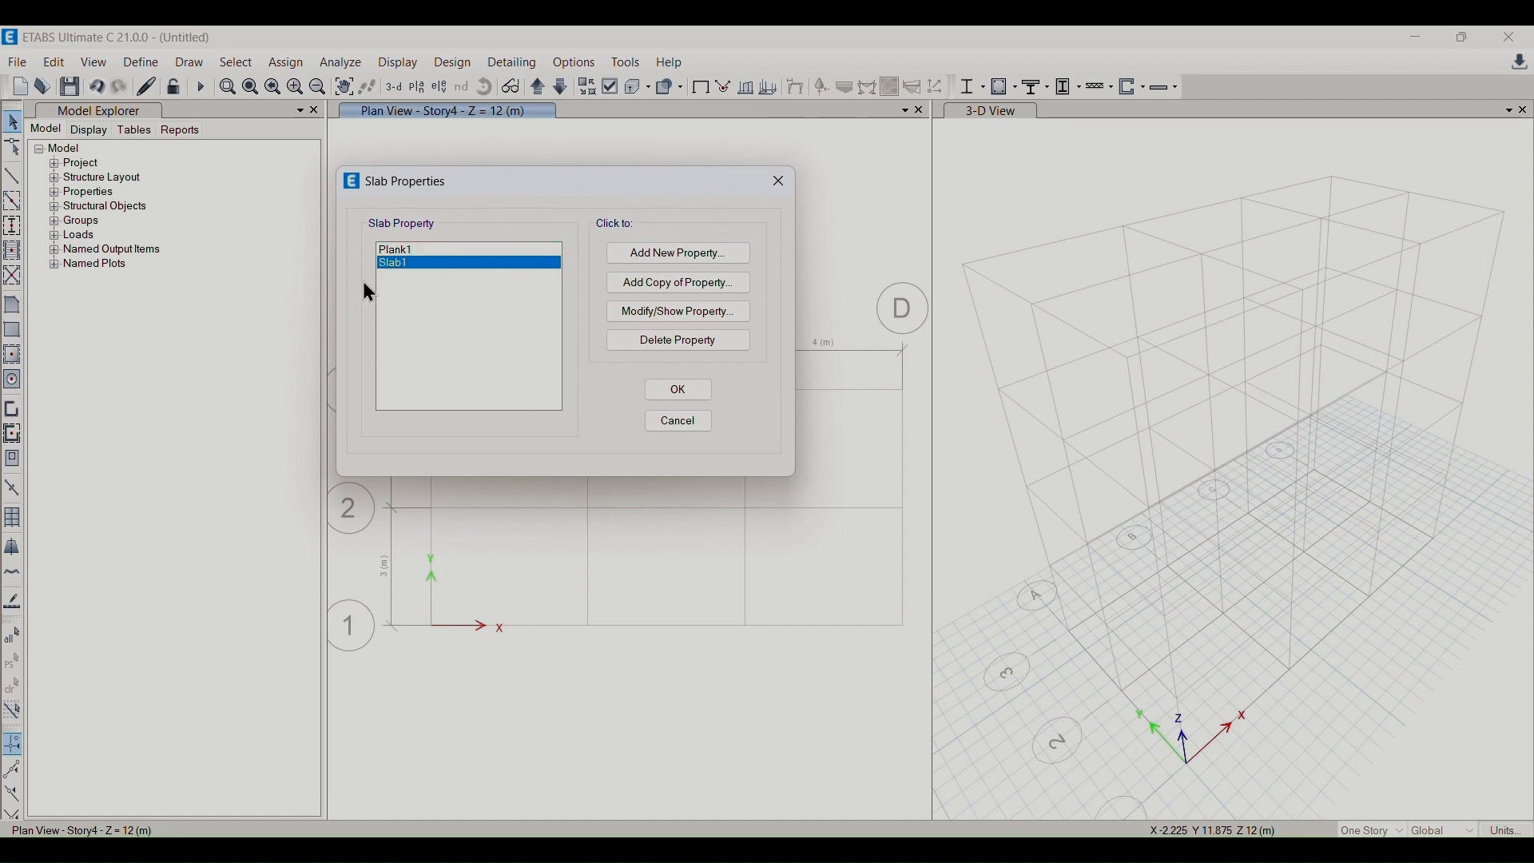
{"action": "left_click", "coordinate": [640, 312]}
{"action": "left_click_drag", "start_coordinate": [821, 154], "coordinate": [553, 342]}
{"action": "left_click", "coordinate": [721, 332]}
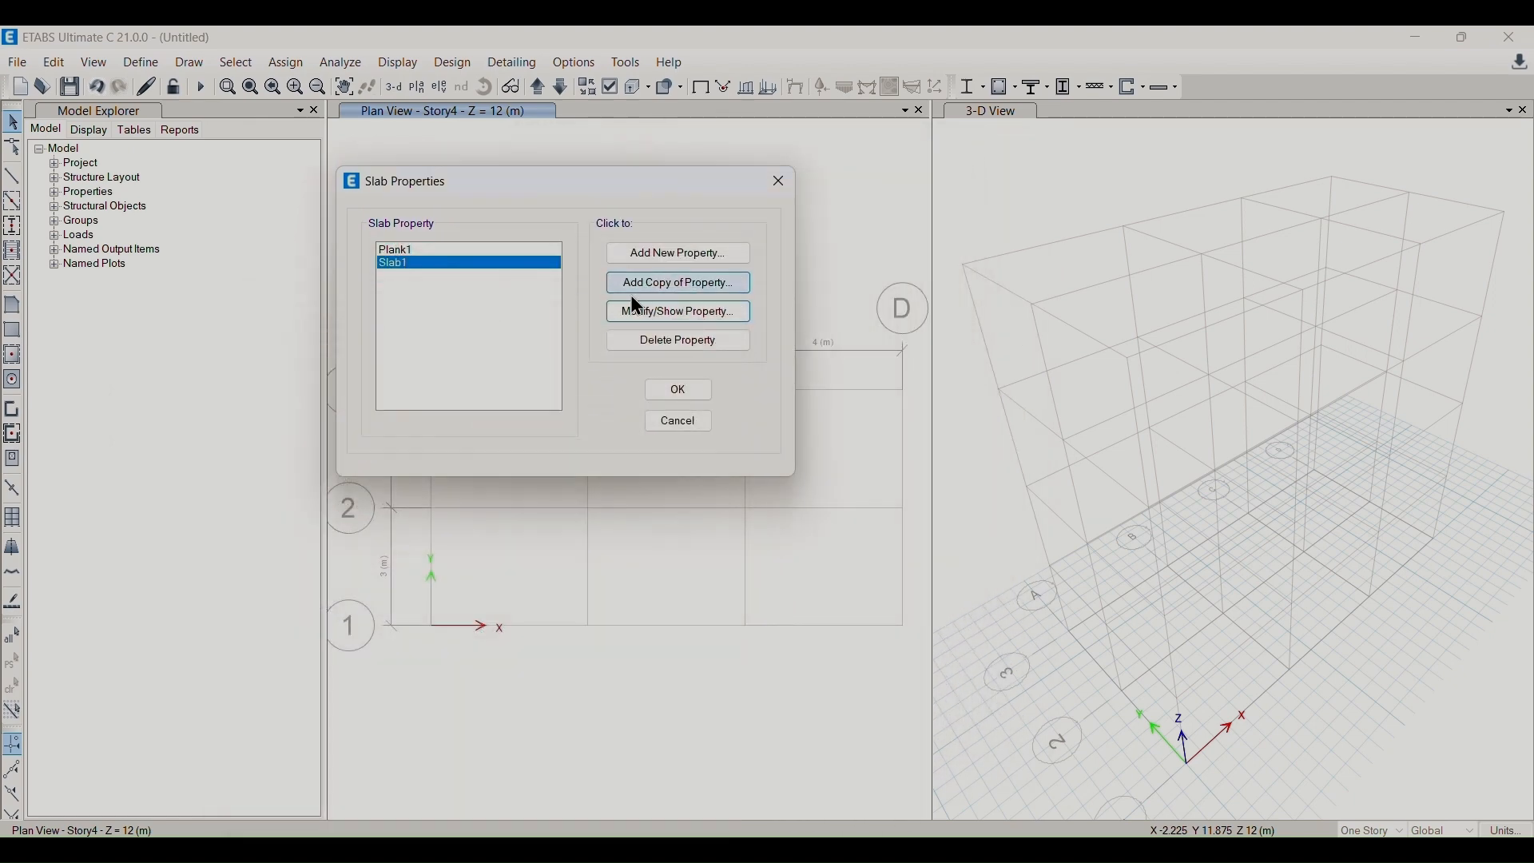
- Add a slab property named SLAB125 with material M25 and a thickness of 125 mm
{"action": "left_click", "coordinate": [671, 252]}
{"action": "left_click_drag", "start_coordinate": [798, 219], "coordinate": [680, 231]}
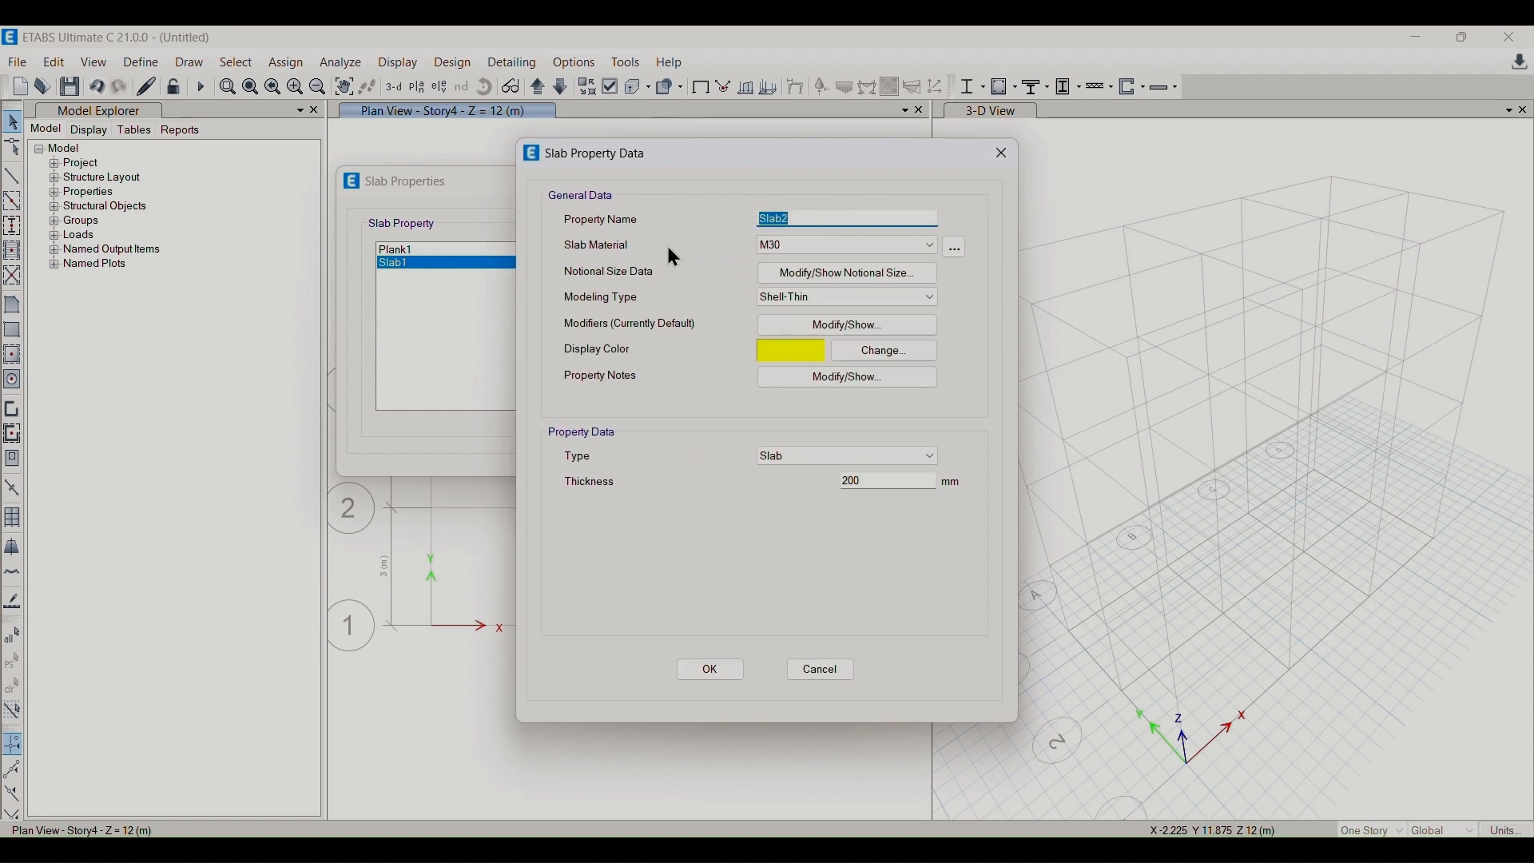
{"action": "type", "text": "SK"}
{"action": "key", "text": "BackSpace"}
{"action": "type", "text": "LAB125"}
{"action": "left_click", "coordinate": [799, 245]}
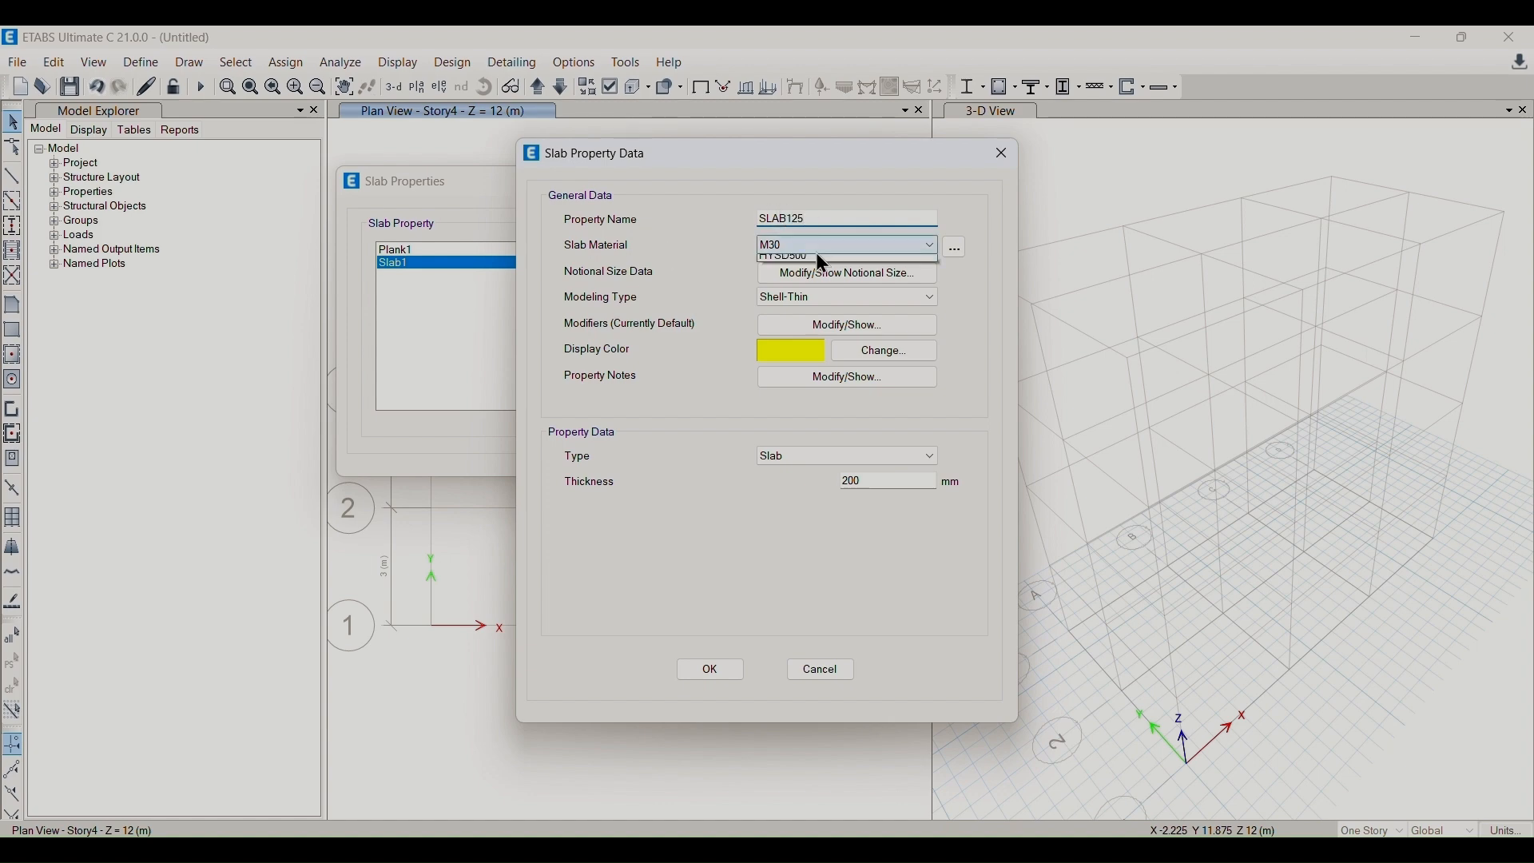
{"action": "left_click", "coordinate": [798, 312]}
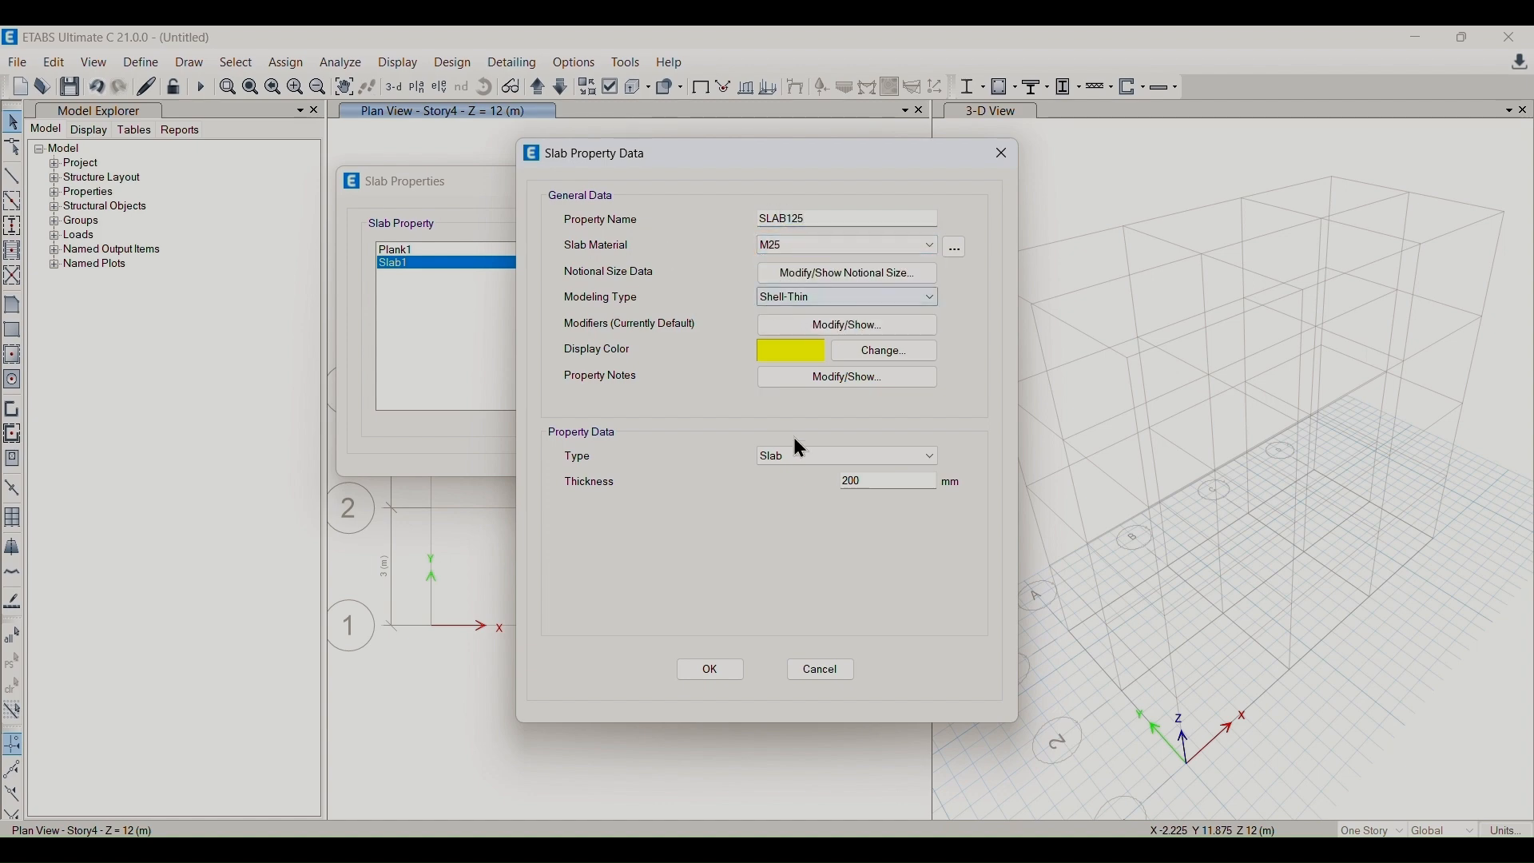
{"action": "double_click", "coordinate": [882, 480]}
{"action": "type", "text": "125"}
- Try the Membrane and Shell-Thick modeling types for SLAB125, return to Shell-Thin, and check its notional size data
{"action": "left_click", "coordinate": [819, 378]}
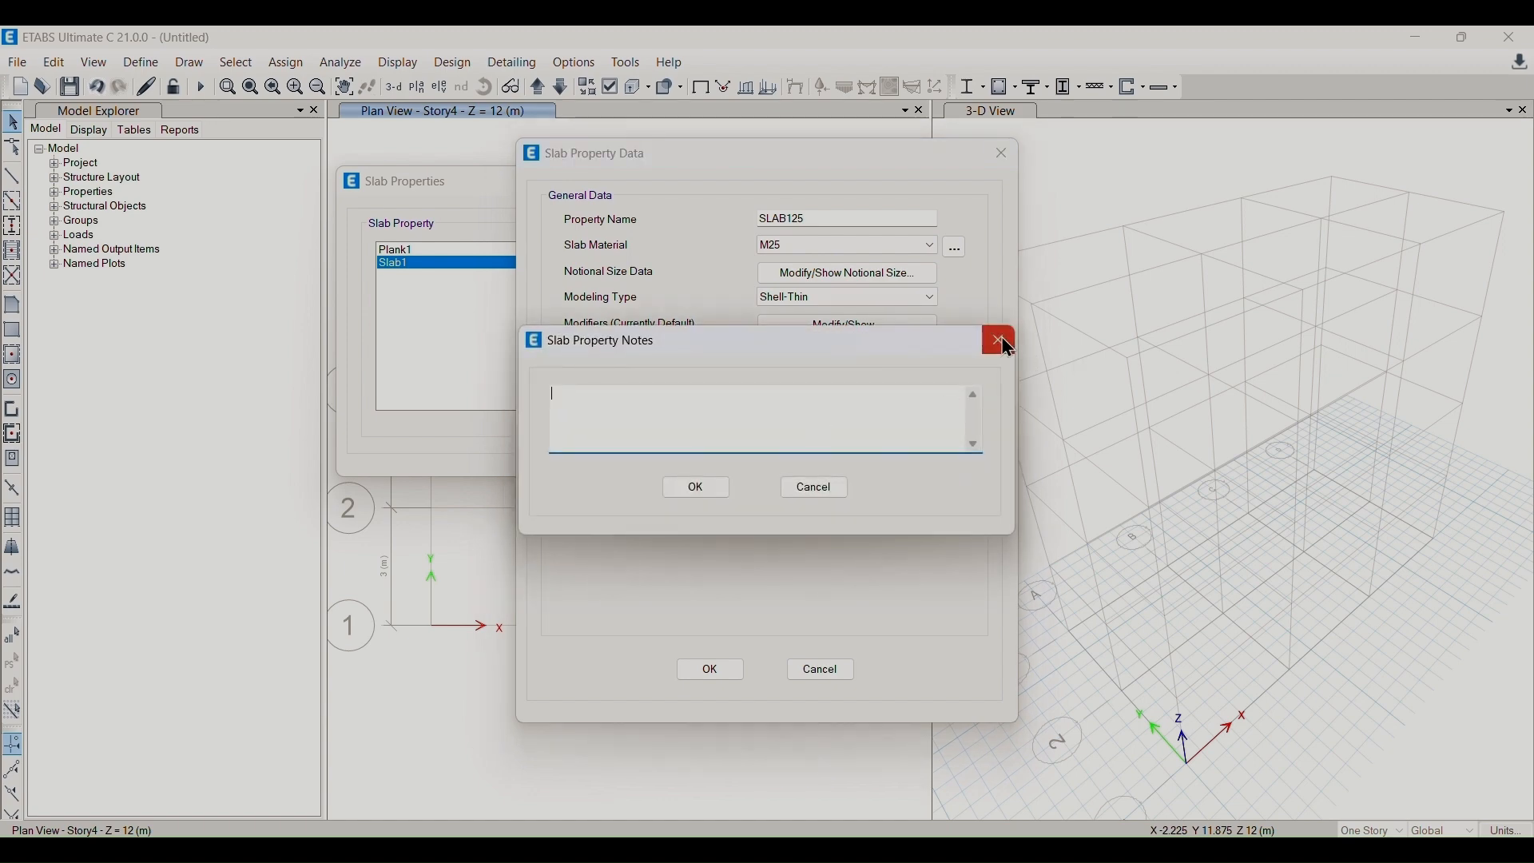
{"action": "left_click", "coordinate": [1001, 339]}
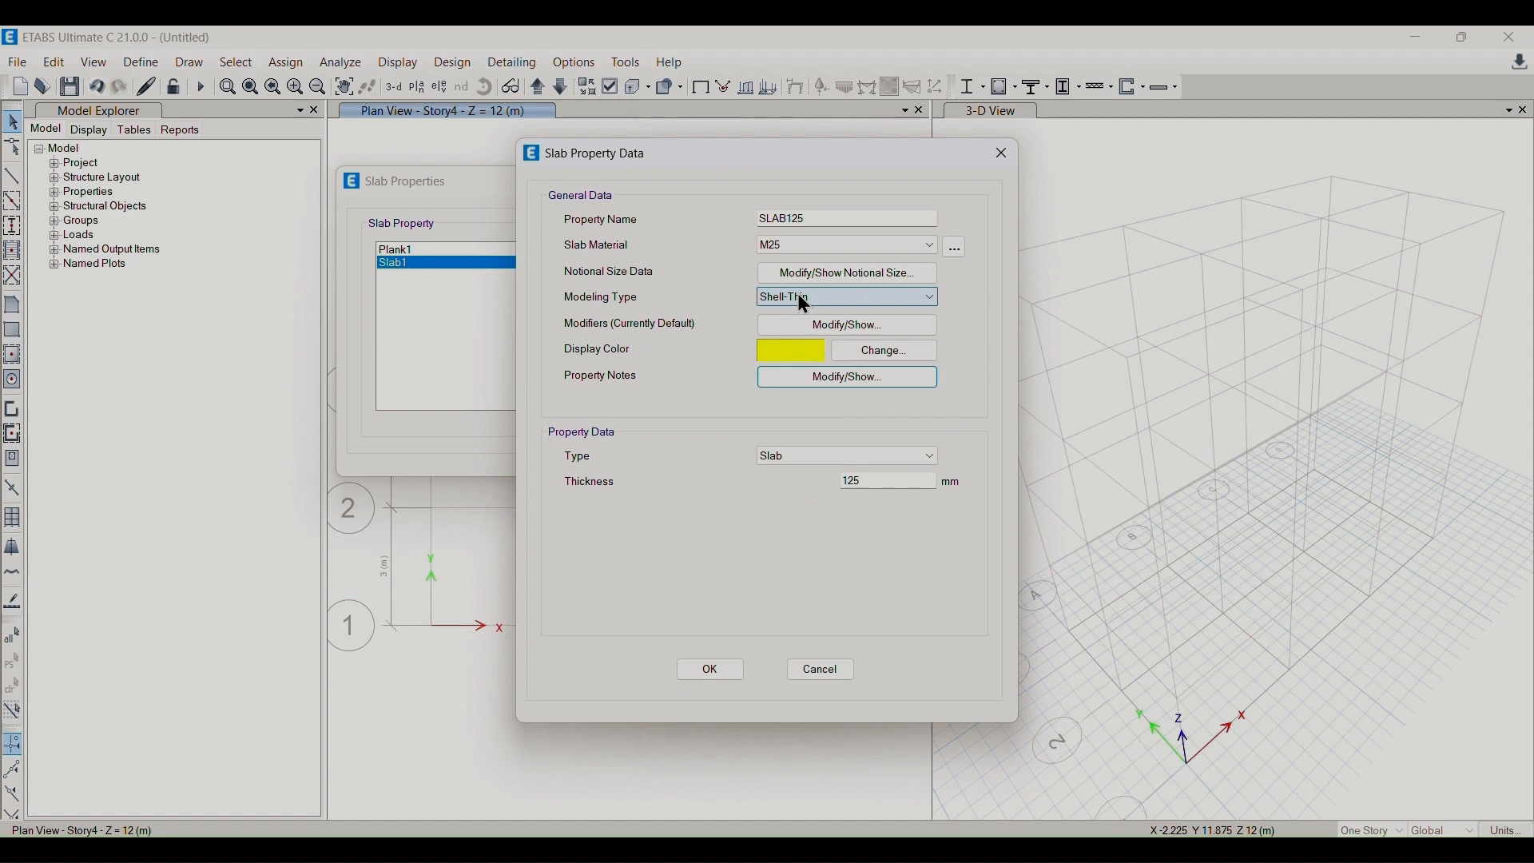
{"action": "left_click", "coordinate": [800, 293]}
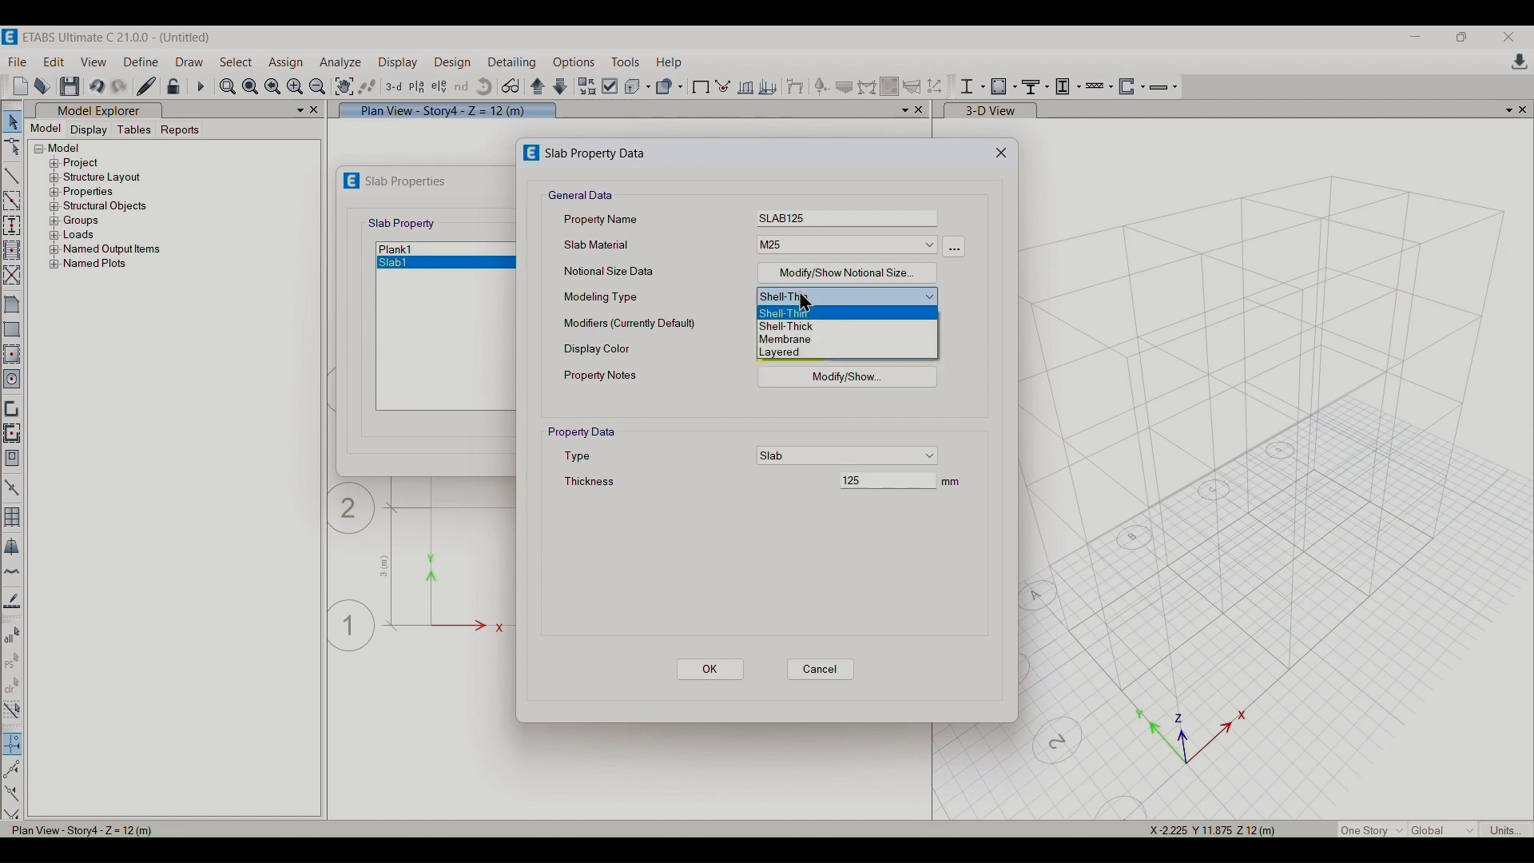
{"action": "left_click", "coordinate": [808, 341]}
{"action": "left_click", "coordinate": [813, 299]}
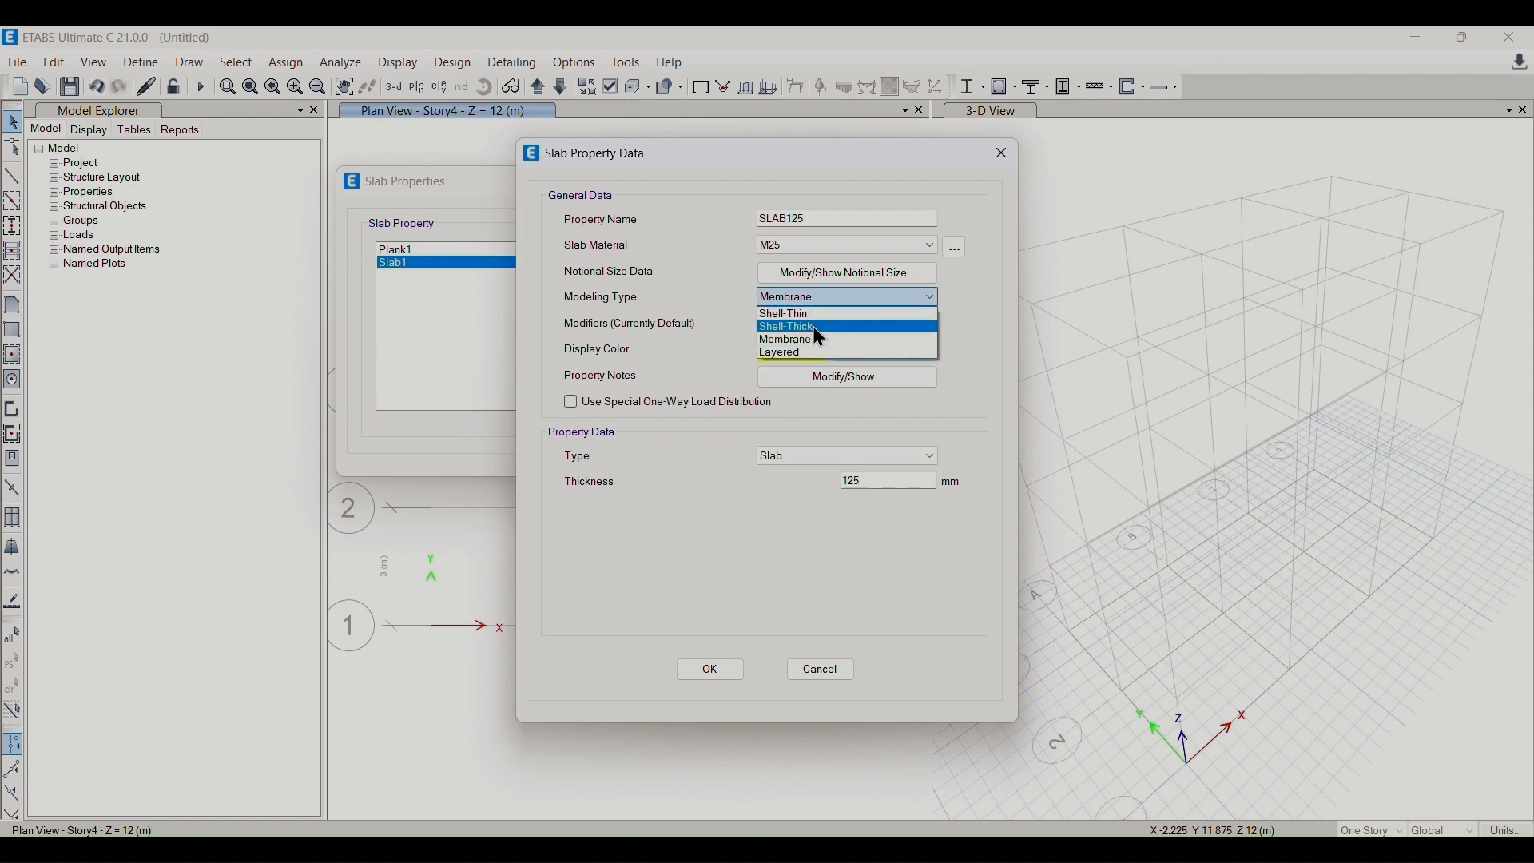
{"action": "left_click", "coordinate": [812, 314]}
{"action": "left_click", "coordinate": [817, 295]}
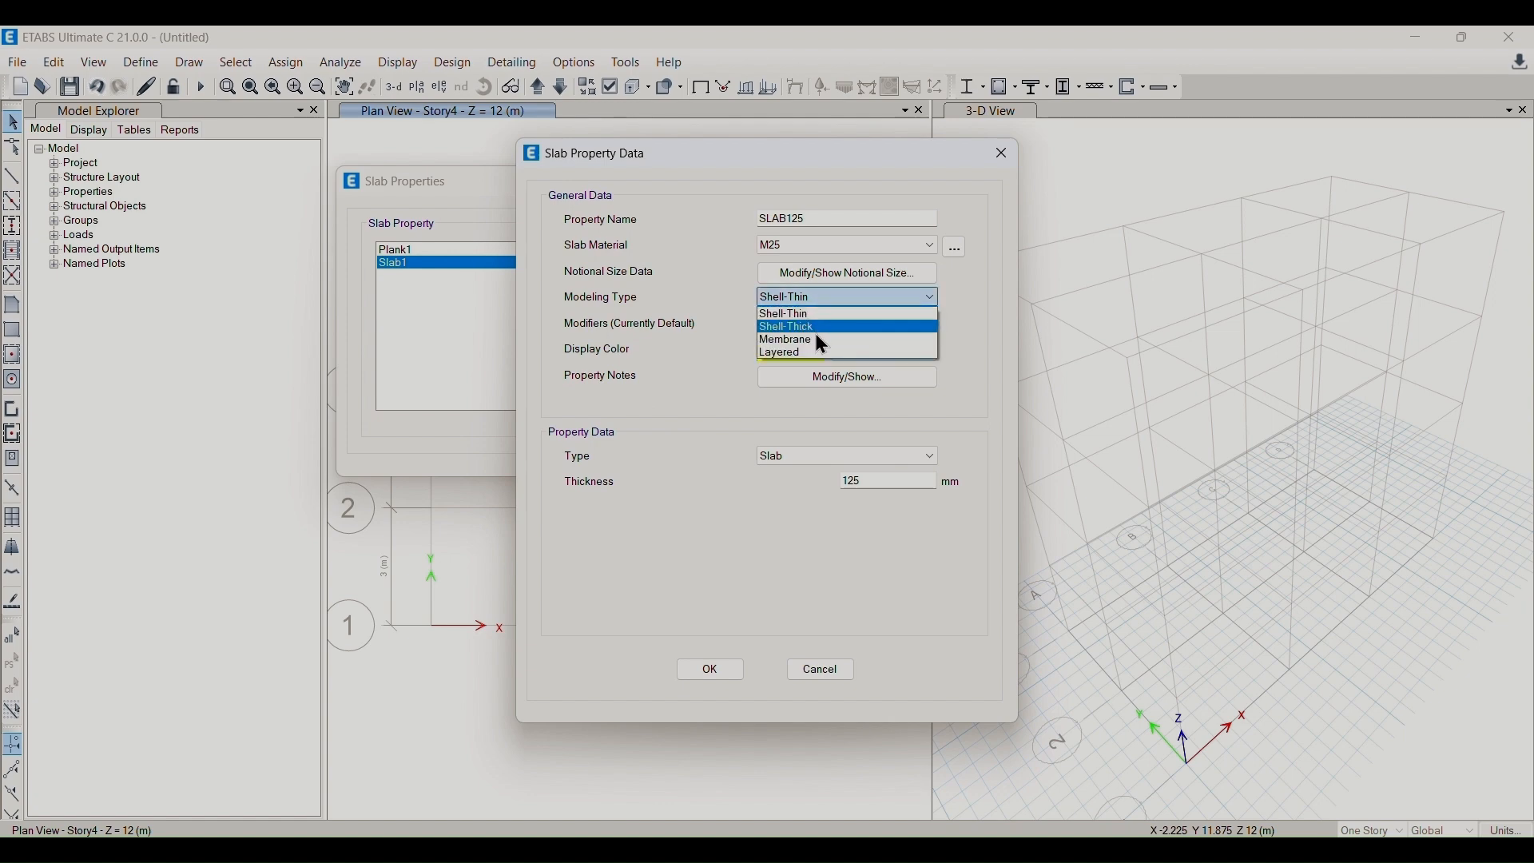
{"action": "left_click", "coordinate": [818, 325]}
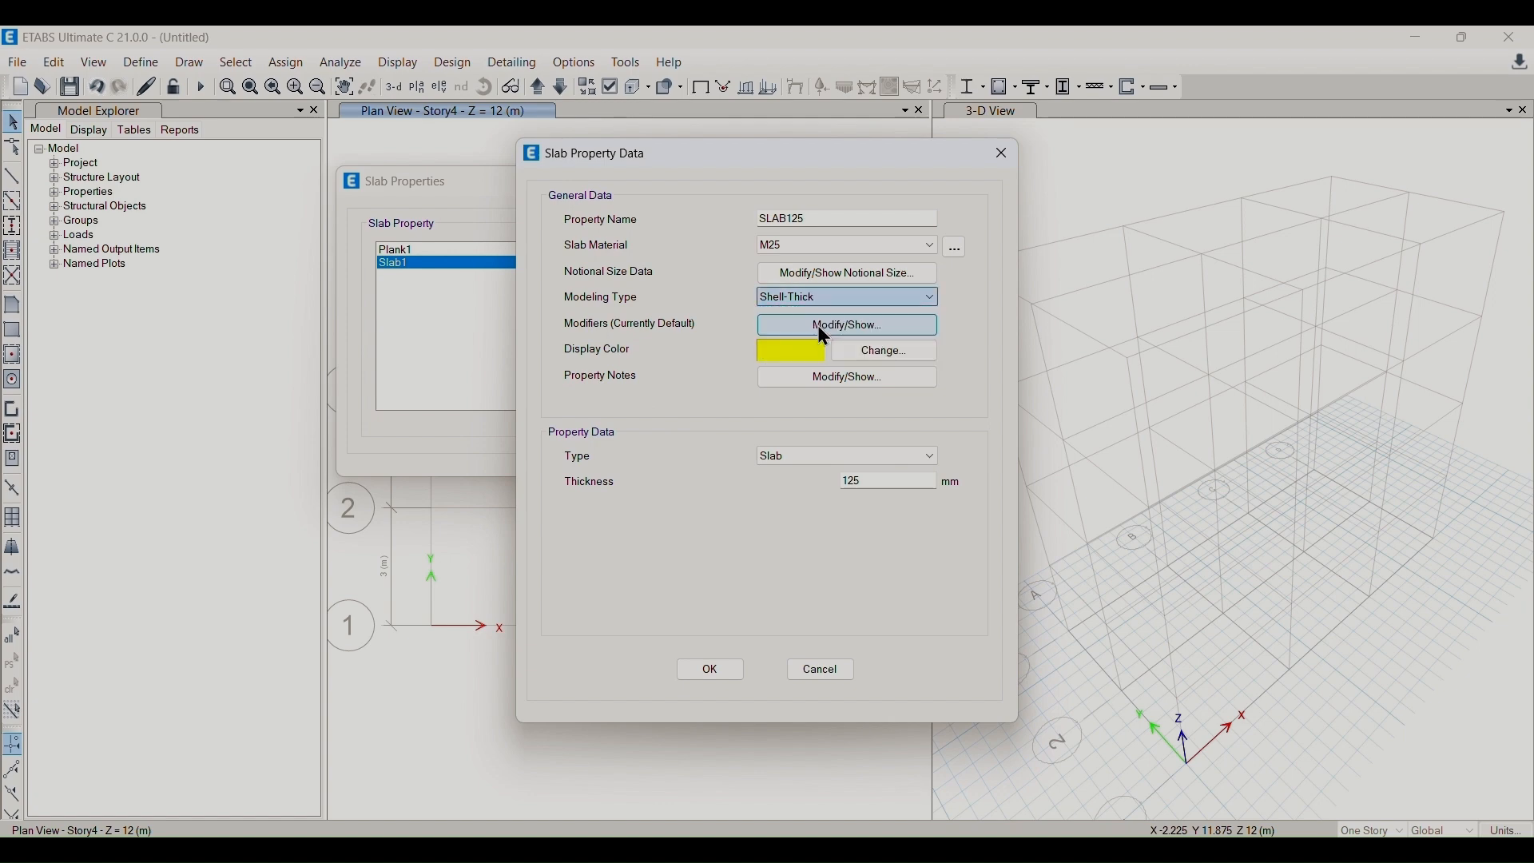
{"action": "left_click", "coordinate": [818, 302]}
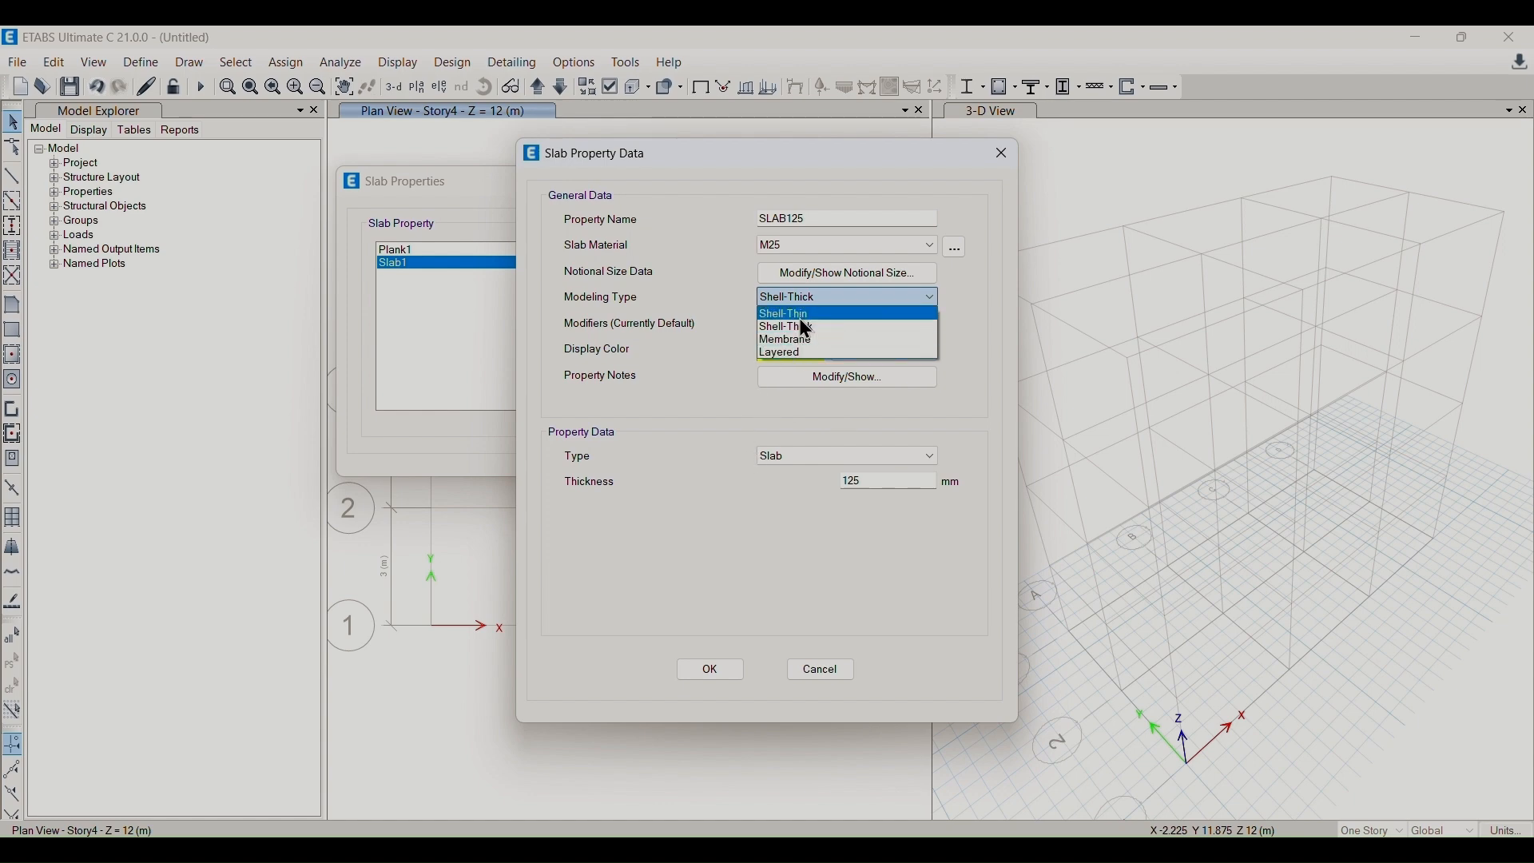
{"action": "left_click", "coordinate": [801, 317]}
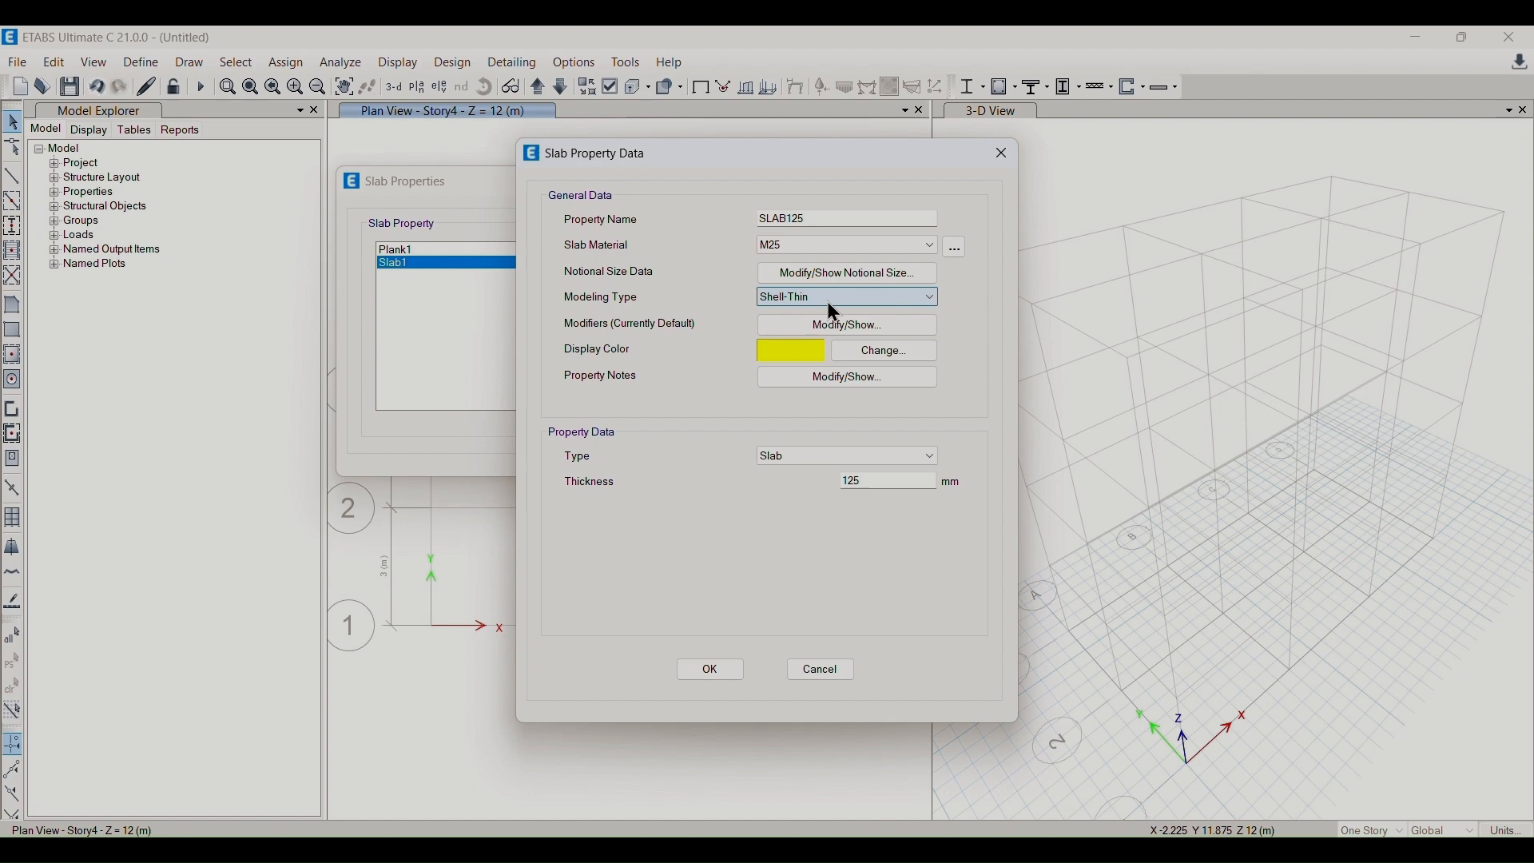
{"action": "left_click", "coordinate": [817, 305]}
{"action": "left_click", "coordinate": [805, 327]}
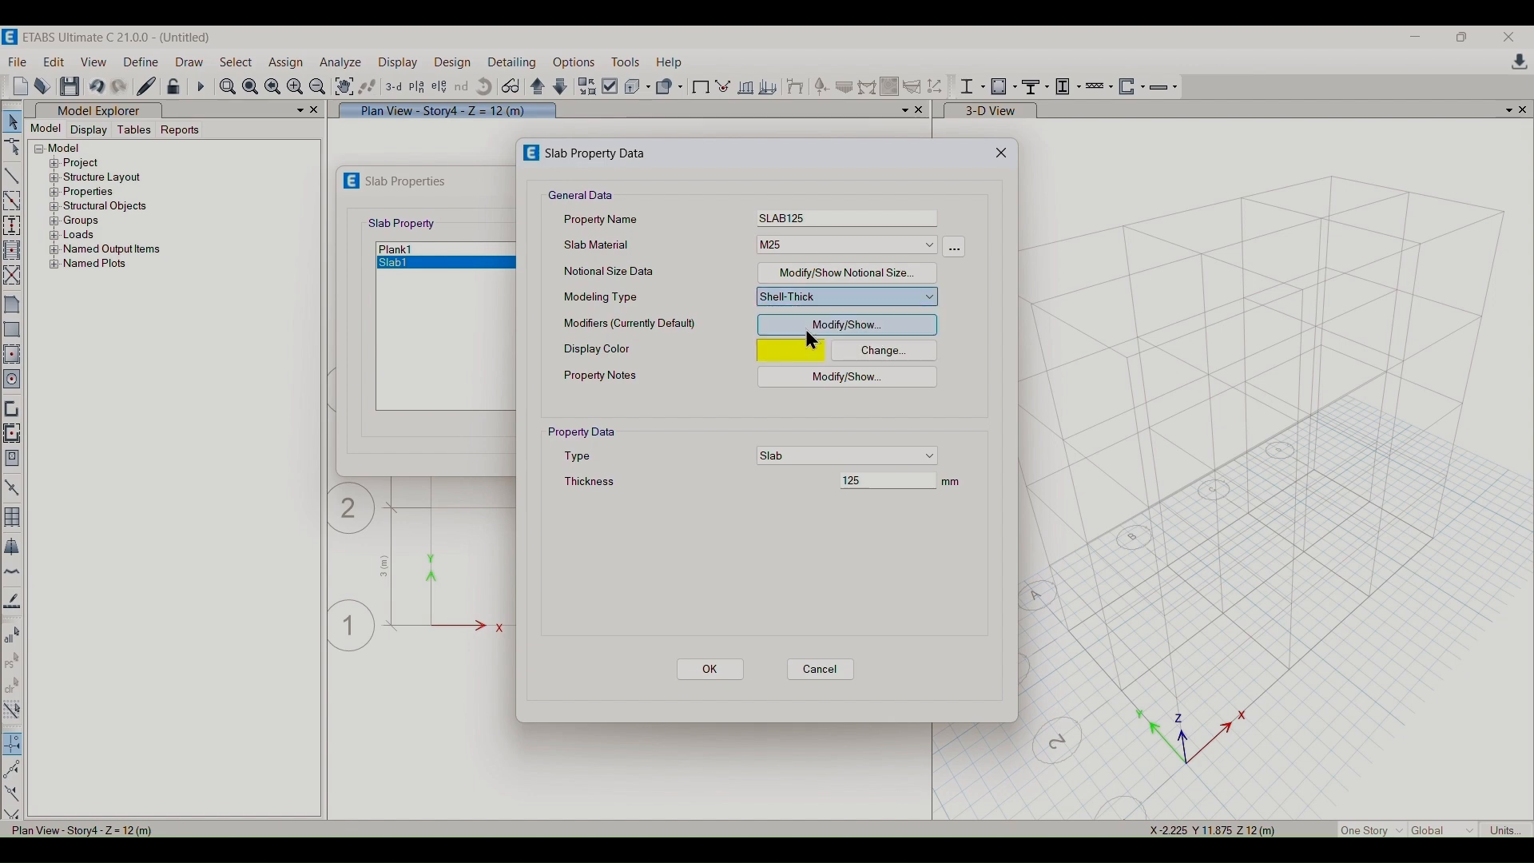
{"action": "left_click", "coordinate": [863, 302]}
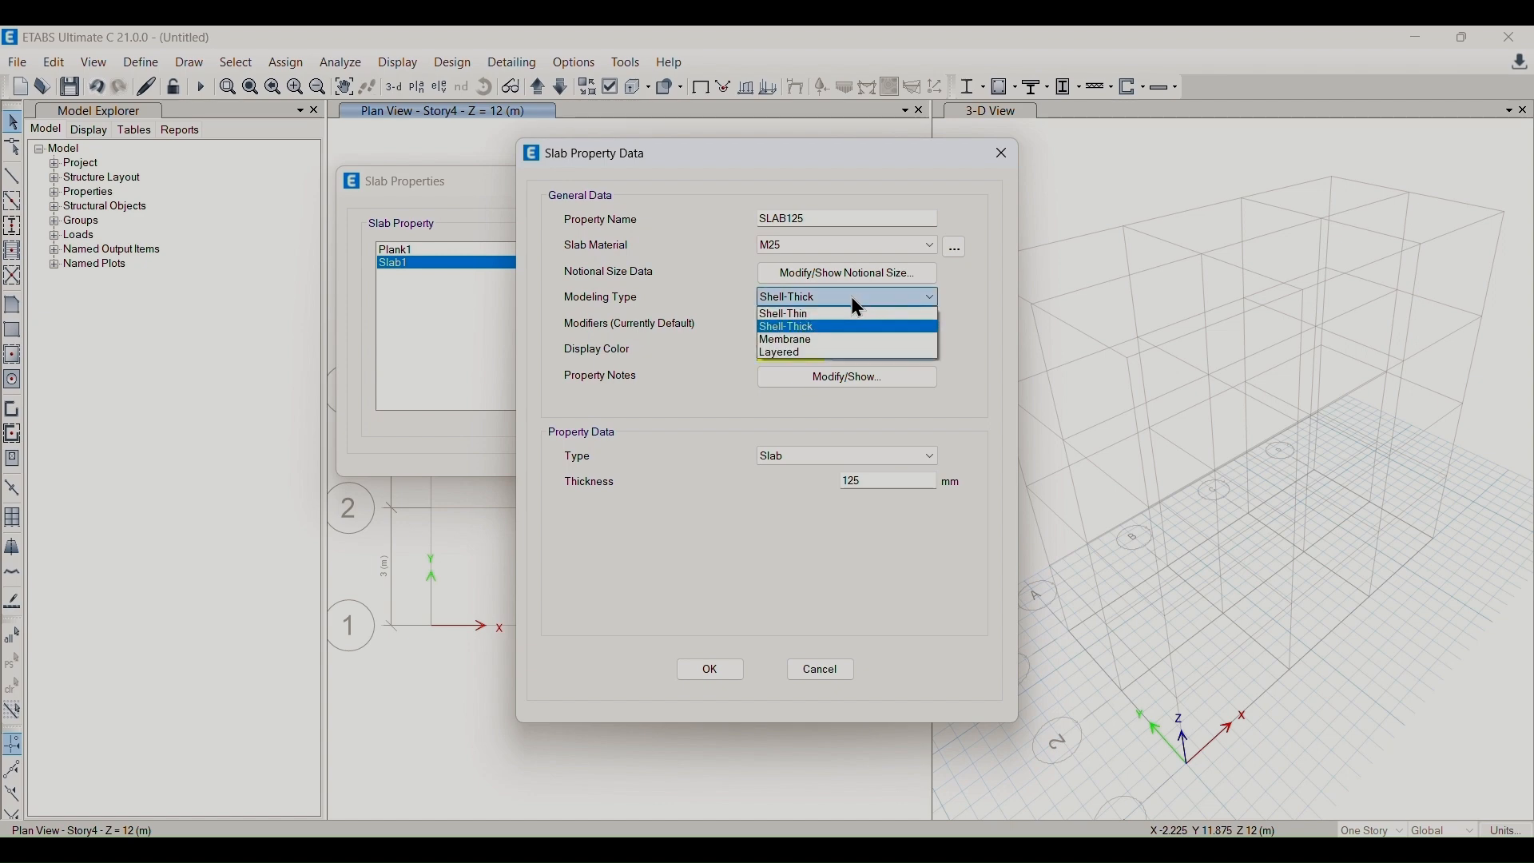
{"action": "left_click", "coordinate": [796, 341]}
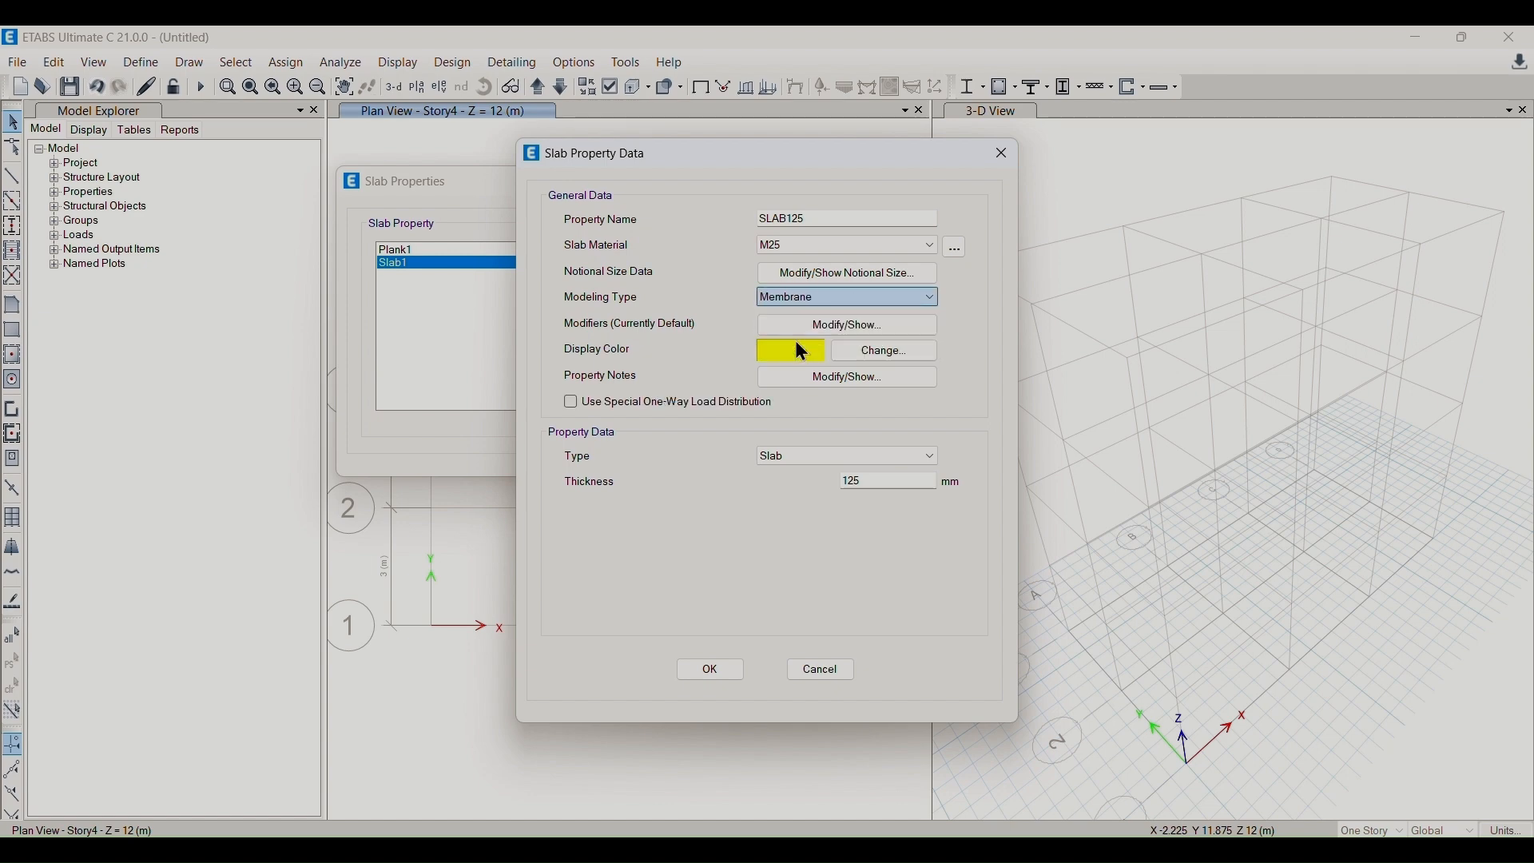
{"action": "left_click", "coordinate": [840, 300]}
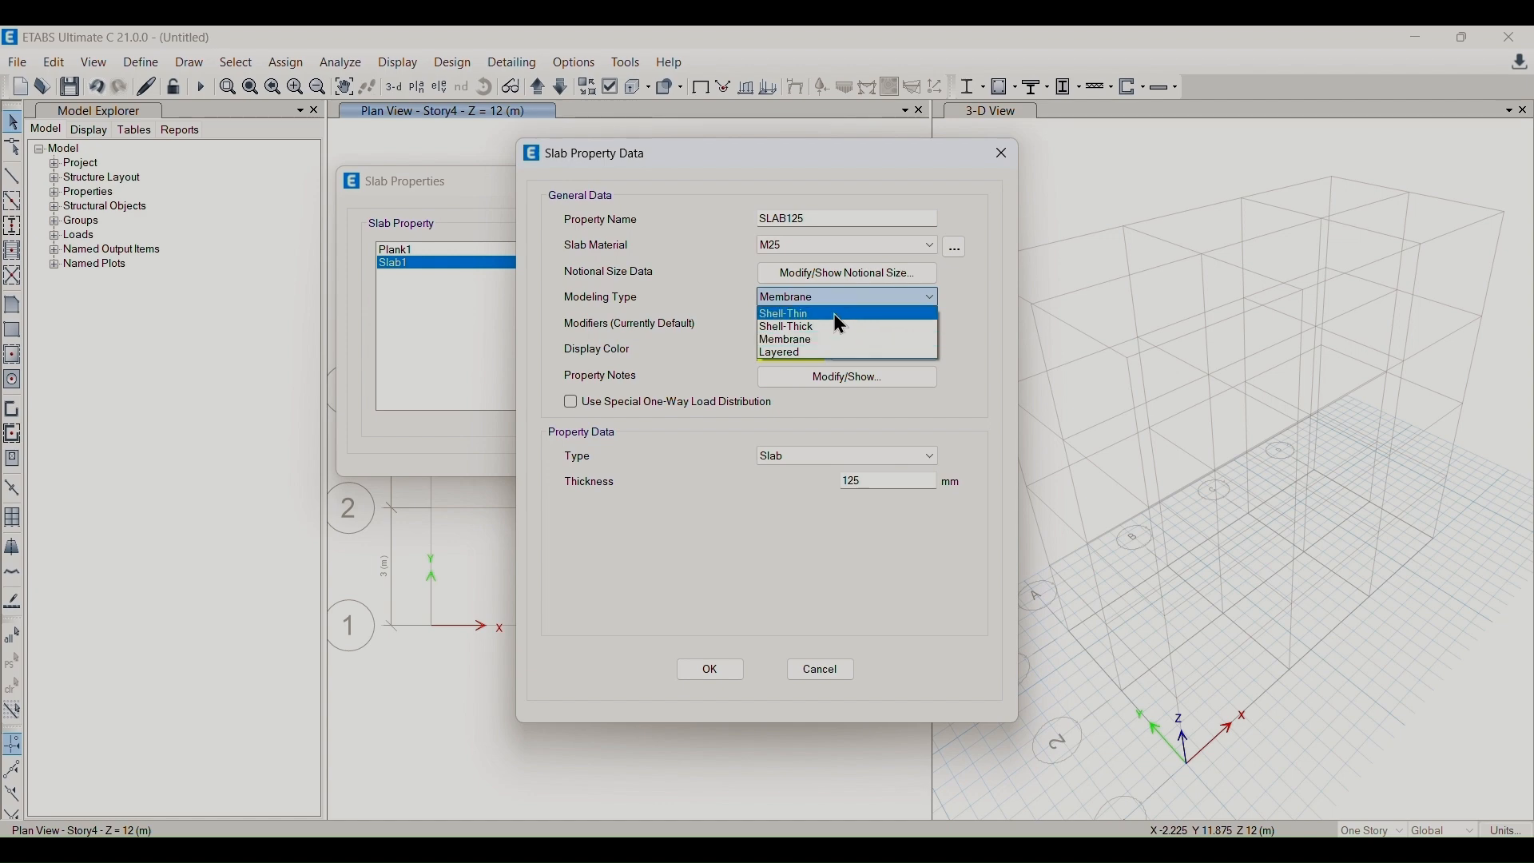
{"action": "left_click", "coordinate": [832, 314]}
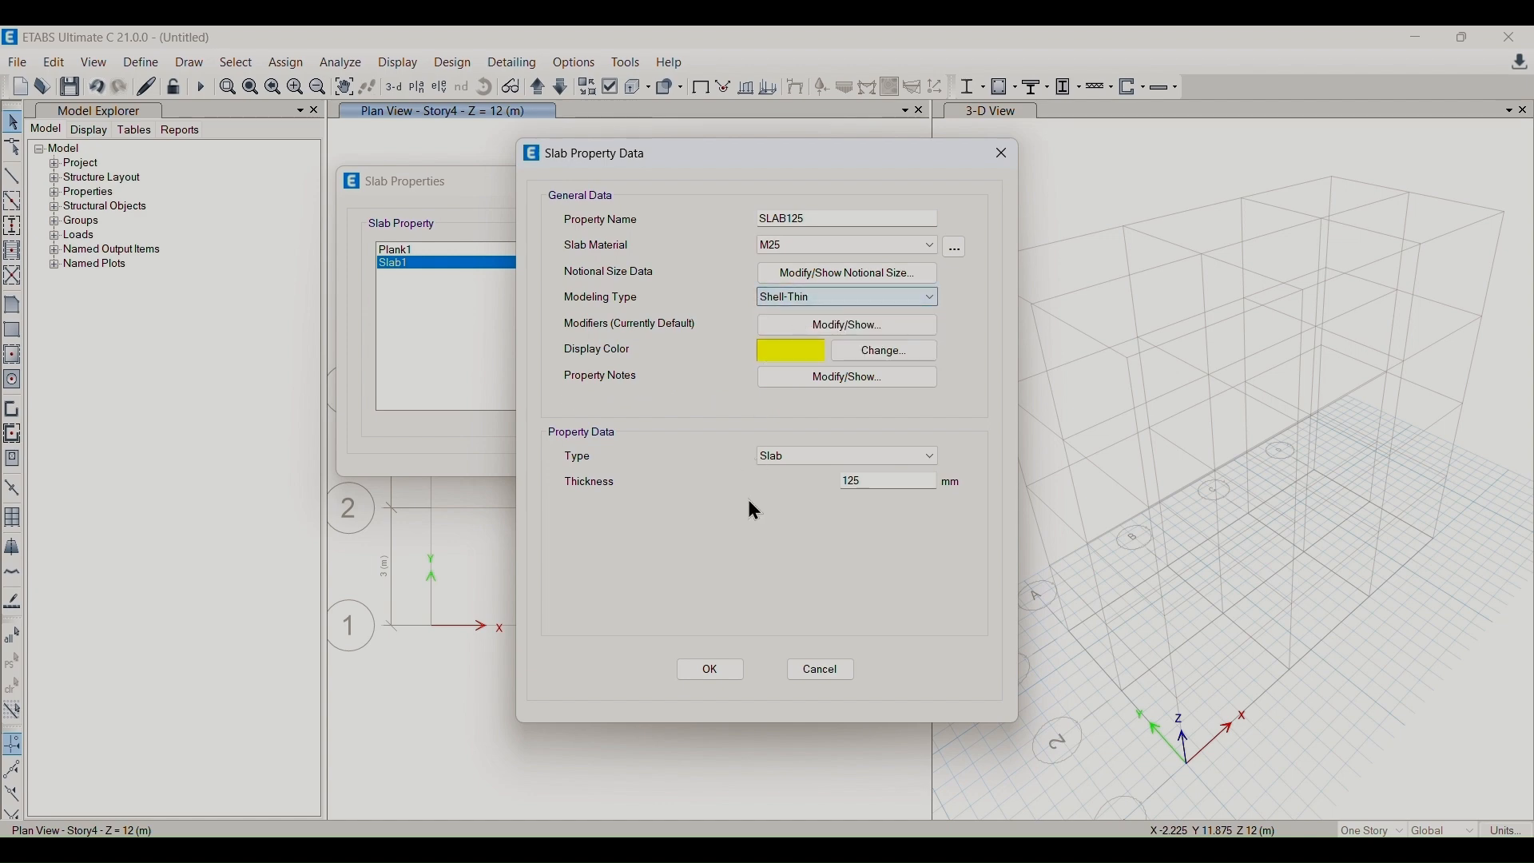
{"action": "left_click", "coordinate": [842, 275]}
{"action": "left_click", "coordinate": [1006, 326]}
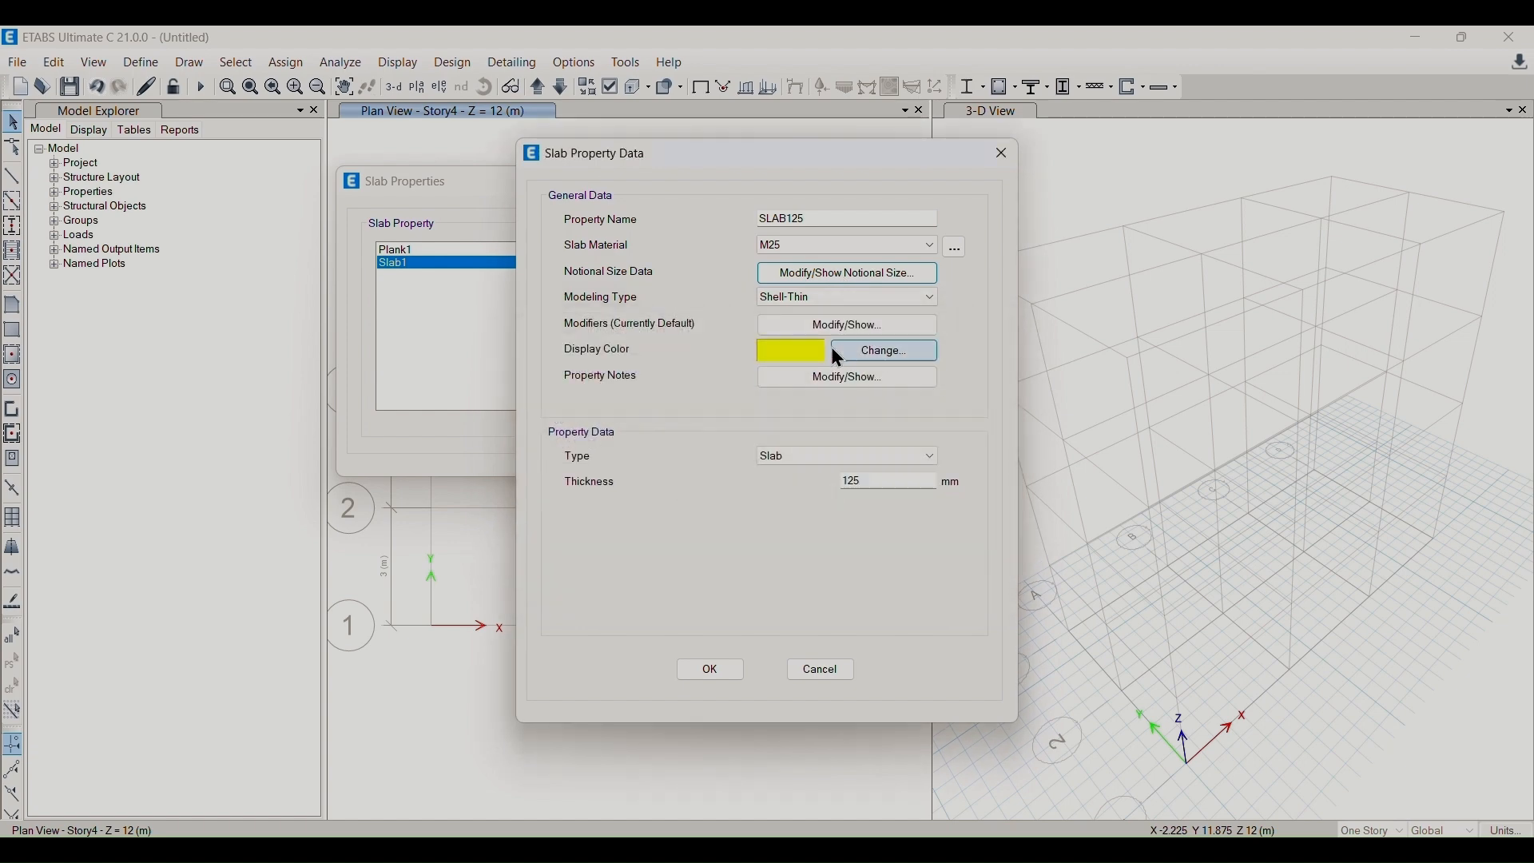
- Set all membrane, bending and shear stiffness modifiers of SLAB125 to 0.25 and accept the slab property definitions
{"action": "left_click", "coordinate": [837, 321]}
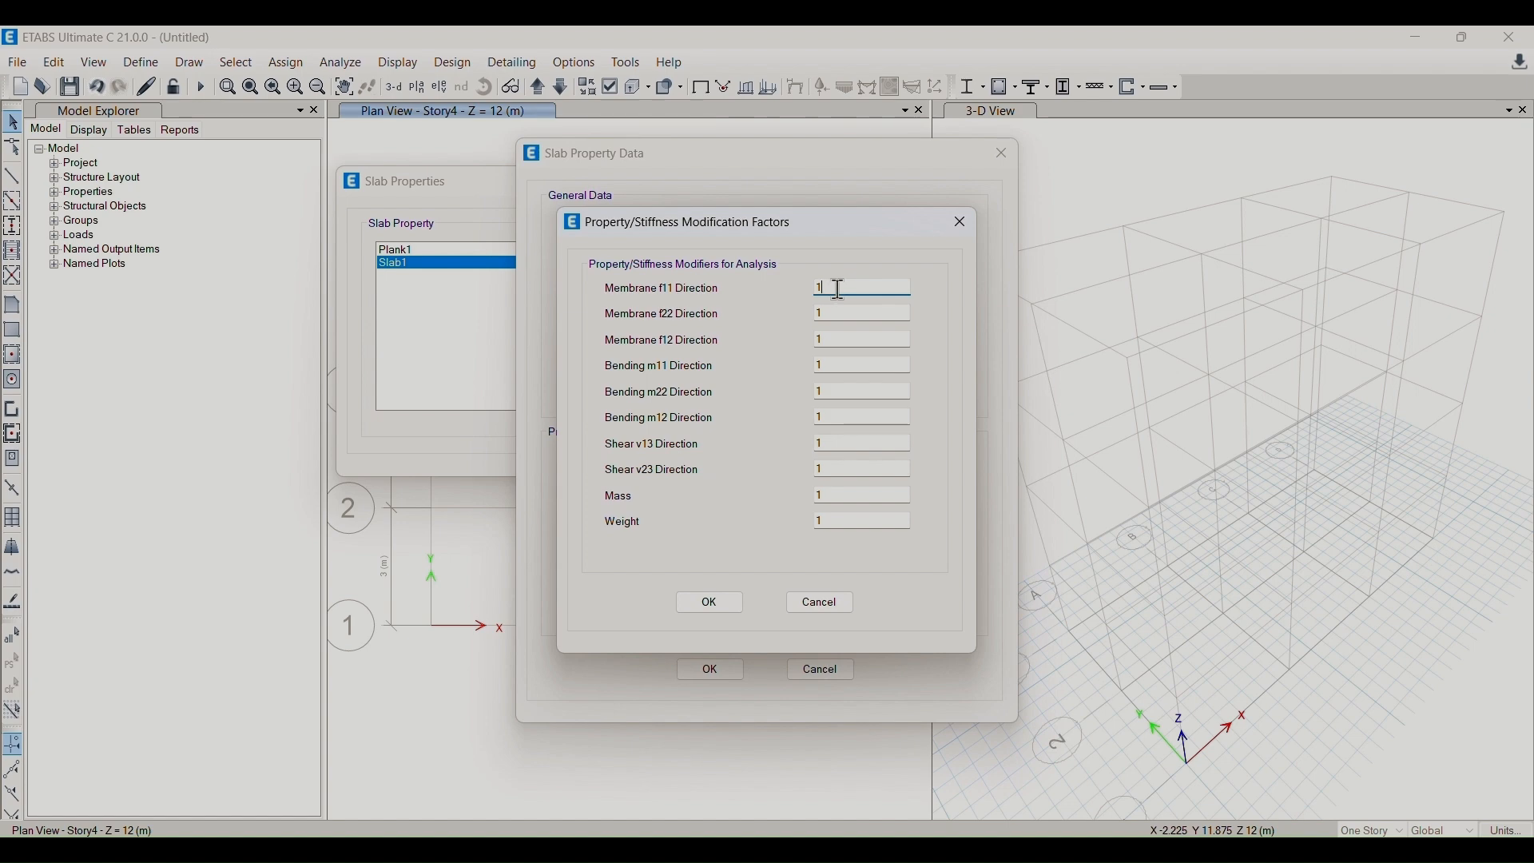
{"action": "left_click_drag", "start_coordinate": [836, 289], "coordinate": [786, 290]}
{"action": "type", "text": ".3"}
{"action": "type", "text": "25"}
{"action": "key", "text": "Tab"}
{"action": "type", "text": ".25"}
{"action": "key", "text": "Tab"}
{"action": "type", "text": ".25"}
{"action": "key", "text": "Tab"}
{"action": "type", "text": ".25"}
{"action": "key", "text": "Tab"}
{"action": "type", "text": ".25"}
{"action": "key", "text": "Tab"}
{"action": "type", "text": ".25"}
{"action": "key", "text": "Tab"}
{"action": "type", "text": ".25"}
{"action": "key", "text": "Tab"}
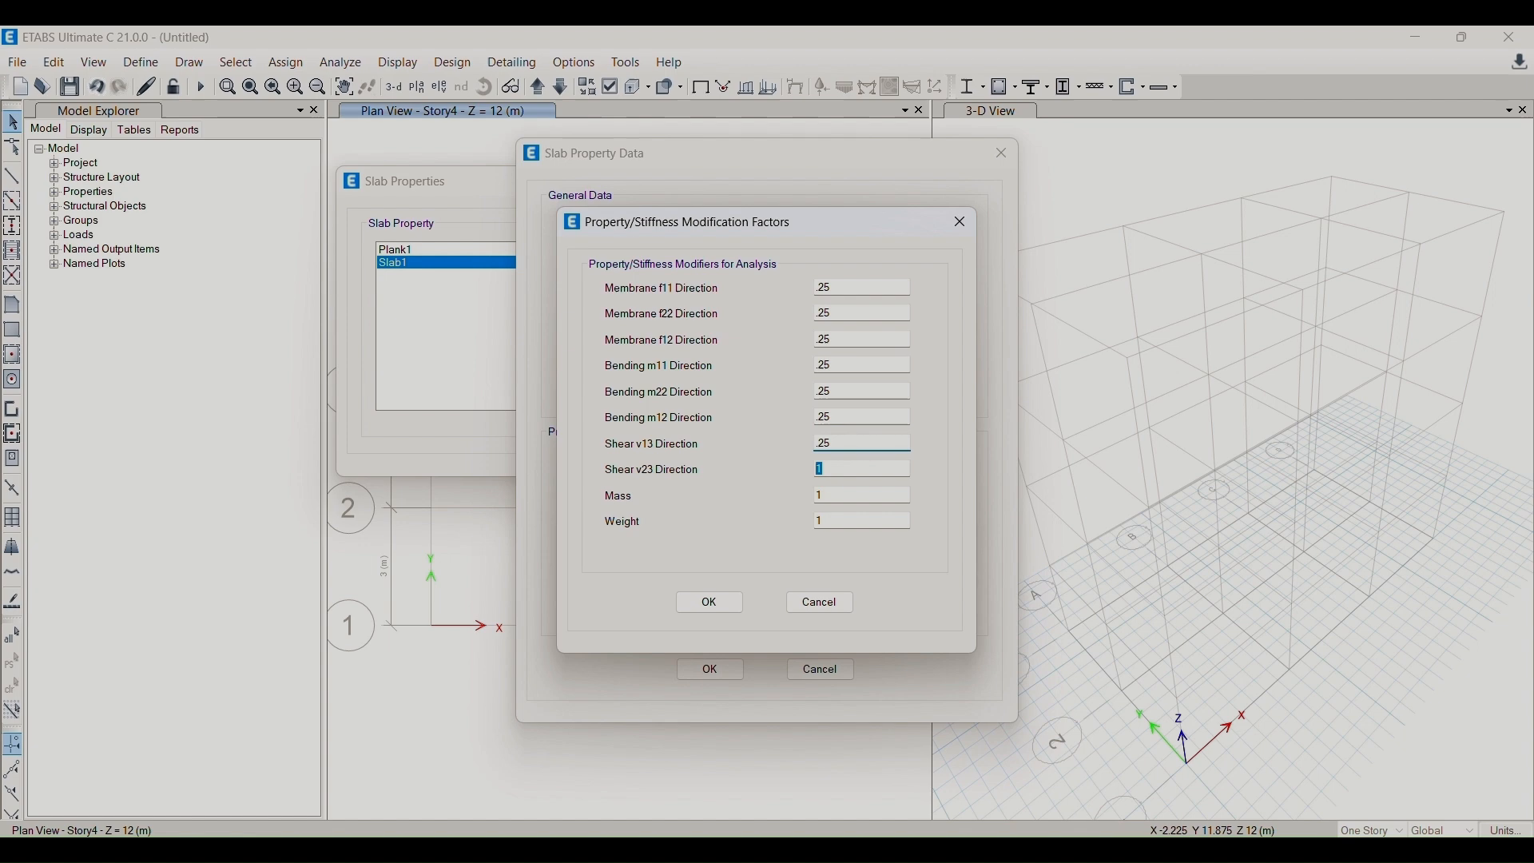
{"action": "type", "text": ".25"}
{"action": "left_click", "coordinate": [728, 604]}
{"action": "left_click", "coordinate": [711, 670]}
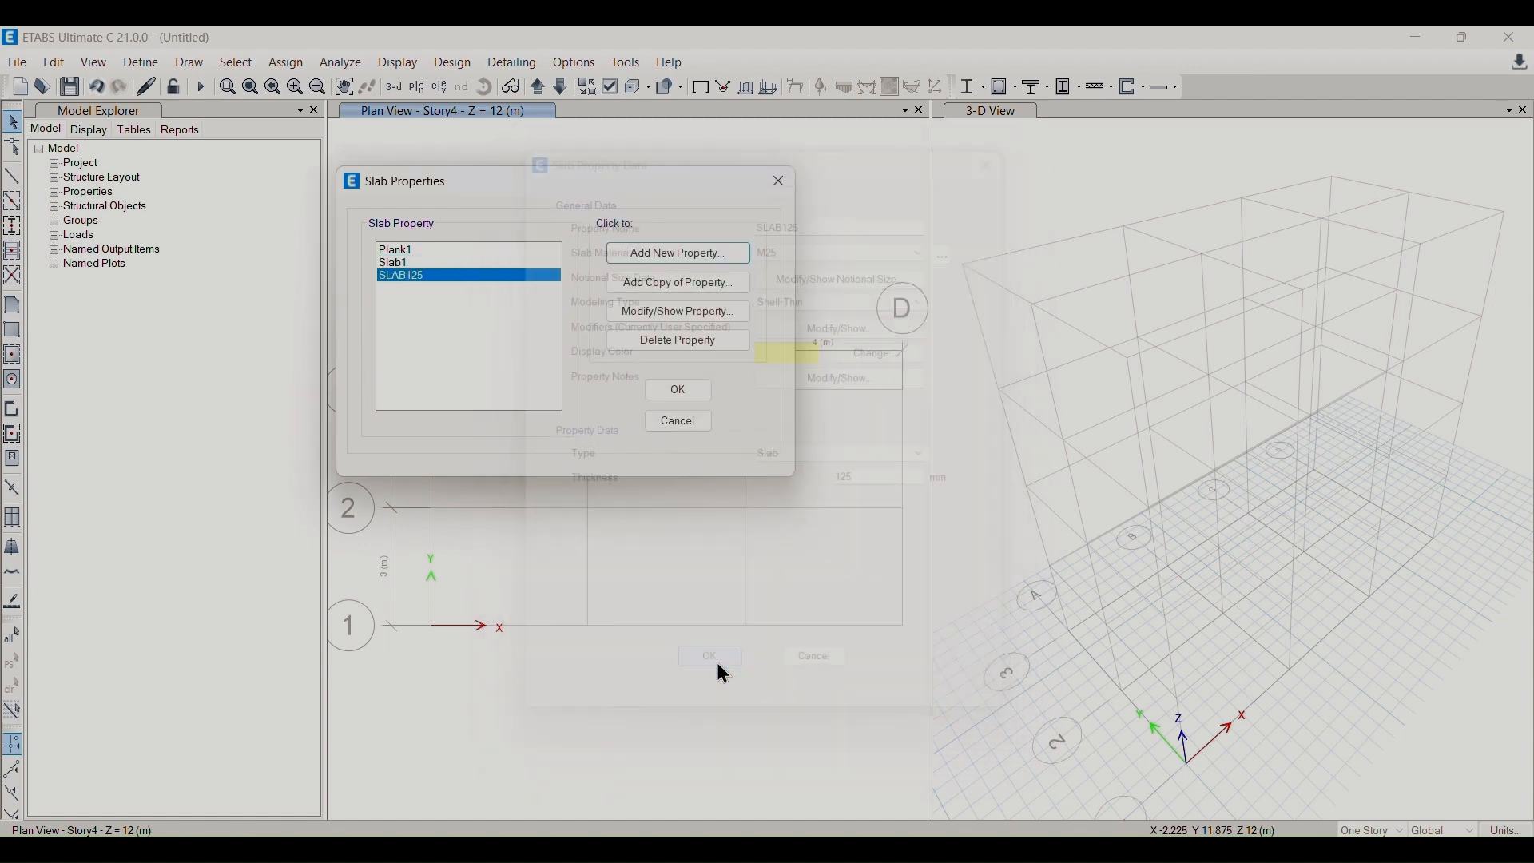
{"action": "left_click", "coordinate": [680, 385]}
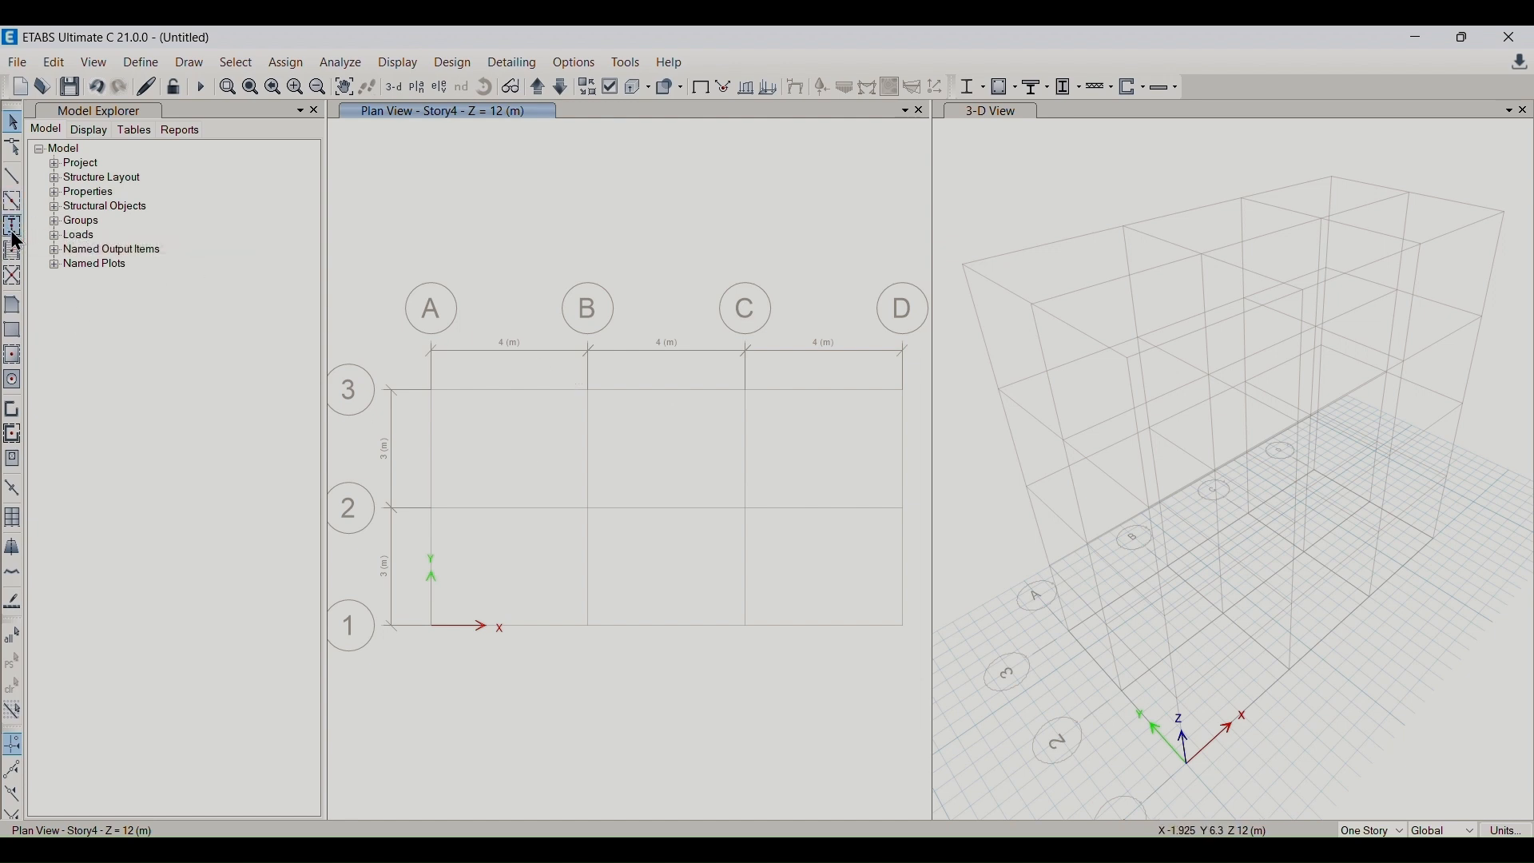
{"action": "left_click", "coordinate": [181, 62]}
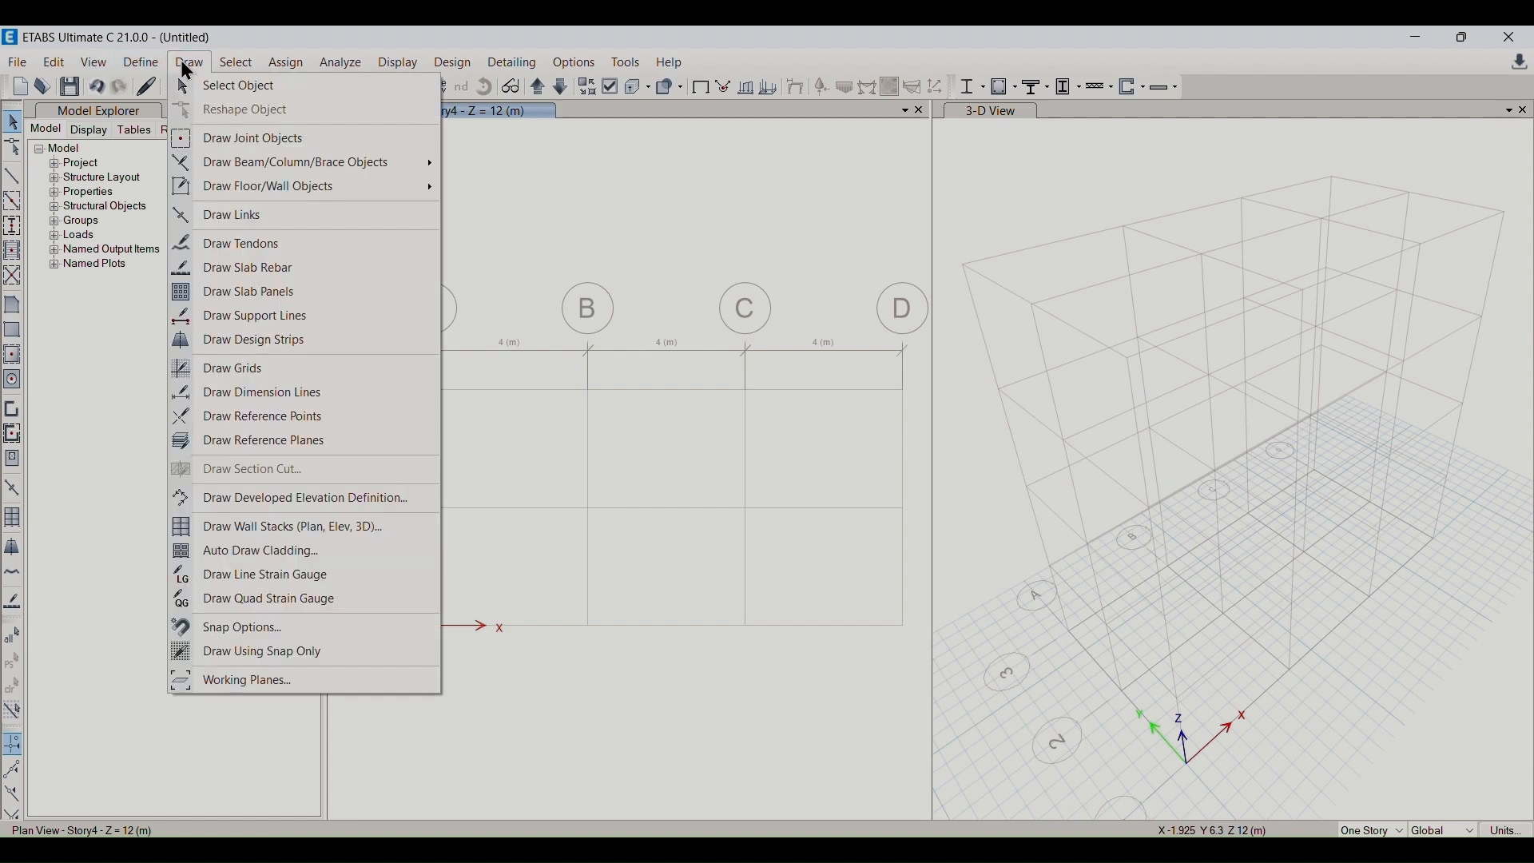
{"action": "left_click", "coordinate": [181, 62]}
{"action": "left_click", "coordinate": [199, 61]}
{"action": "left_click", "coordinate": [200, 62]}
{"action": "left_click", "coordinate": [199, 62]}
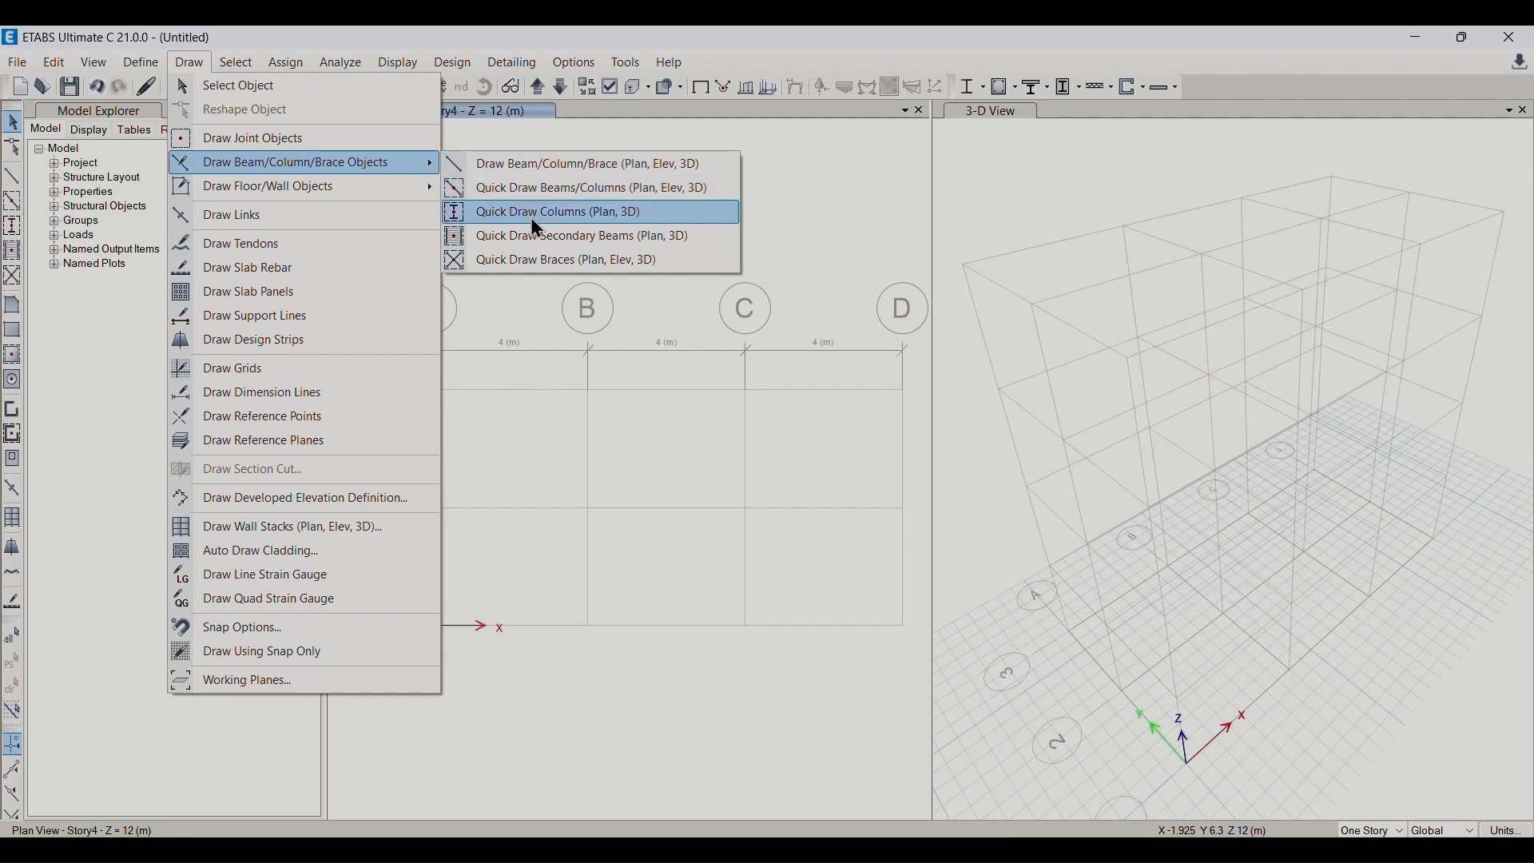
{"action": "left_click", "coordinate": [875, 232]}
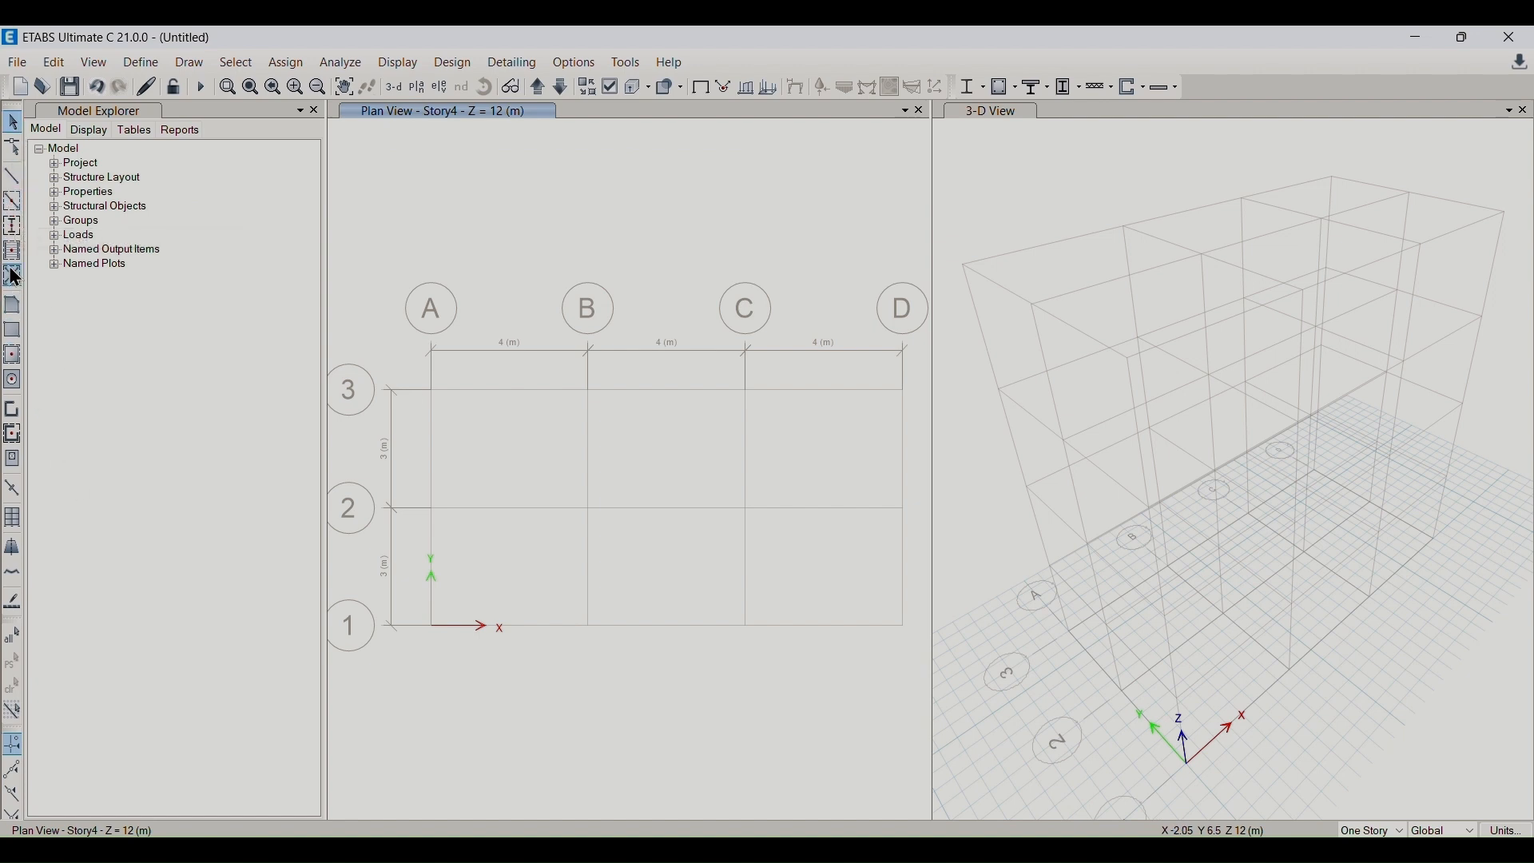
- Quick-draw a frame member with the BEAM property on grid line 3 between A and B at Story4
{"action": "left_click", "coordinate": [10, 204]}
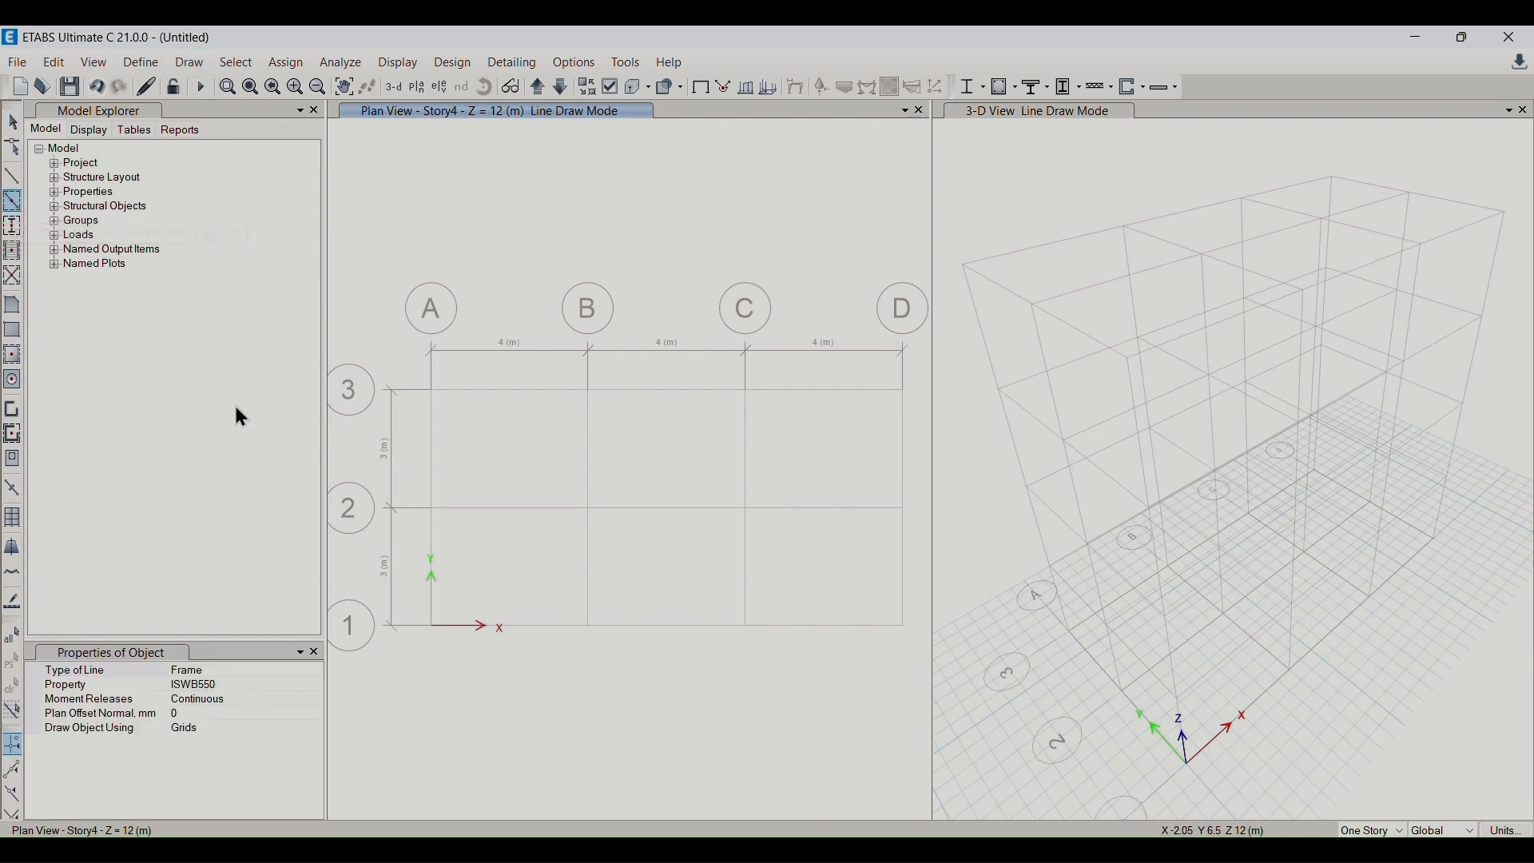
{"action": "left_click", "coordinate": [222, 685]}
{"action": "left_click", "coordinate": [316, 685]}
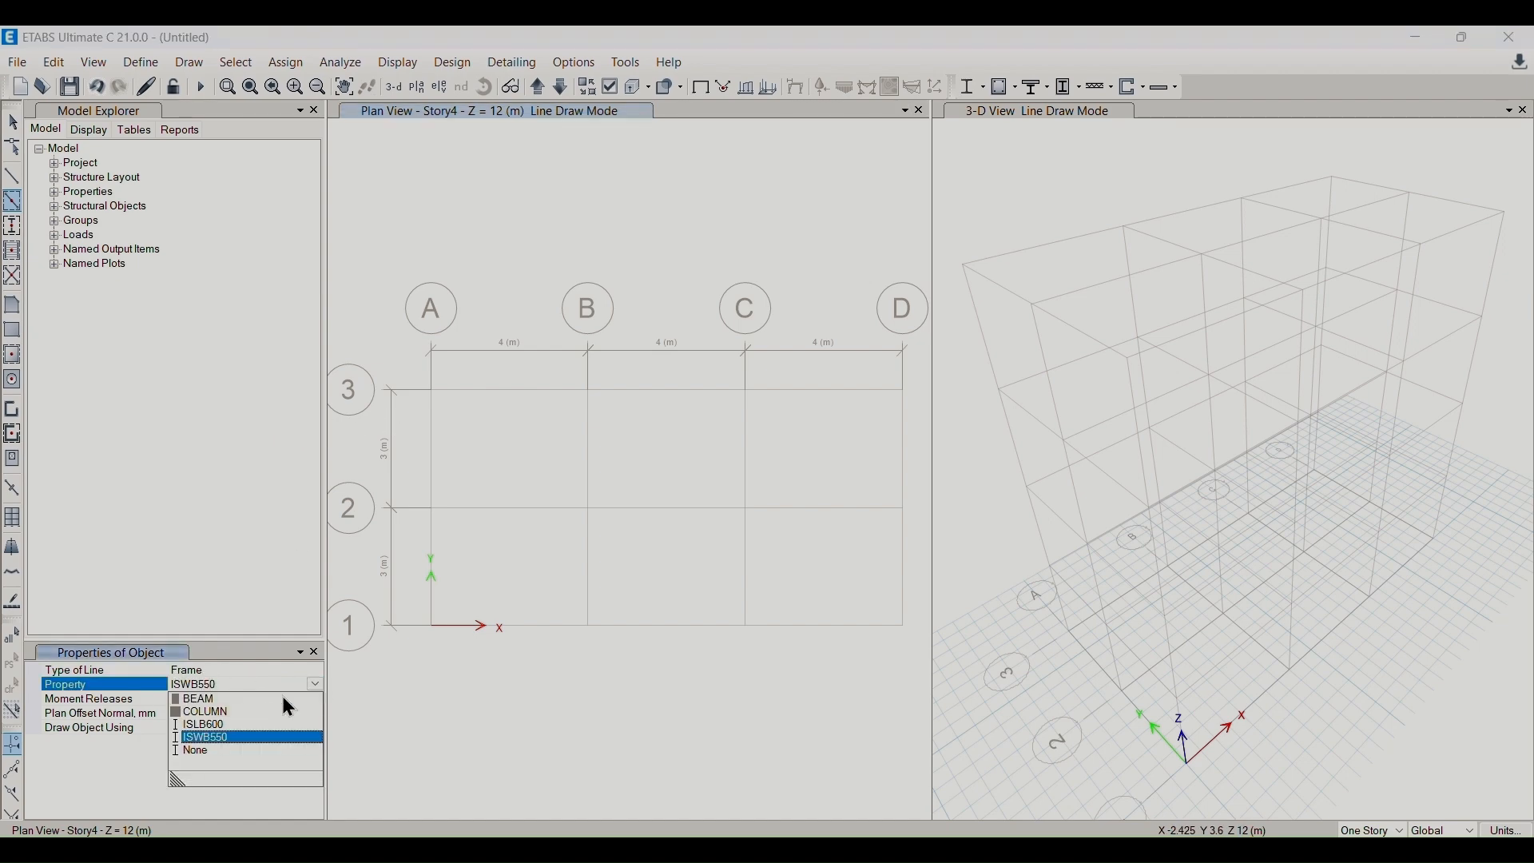
{"action": "left_click", "coordinate": [196, 699]}
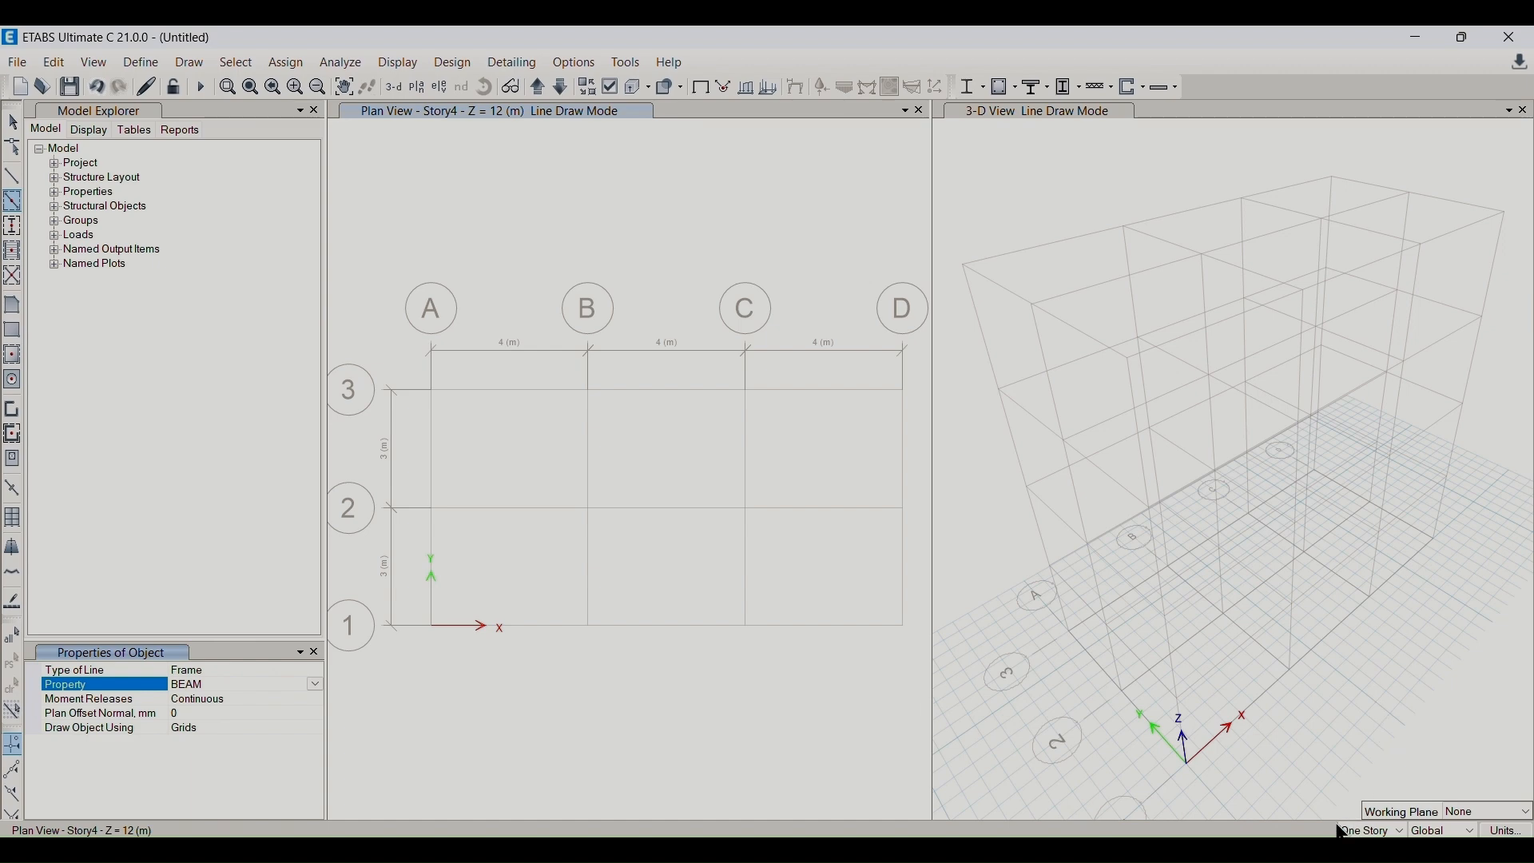
{"action": "left_click", "coordinate": [486, 392]}
{"action": "left_click", "coordinate": [485, 394]}
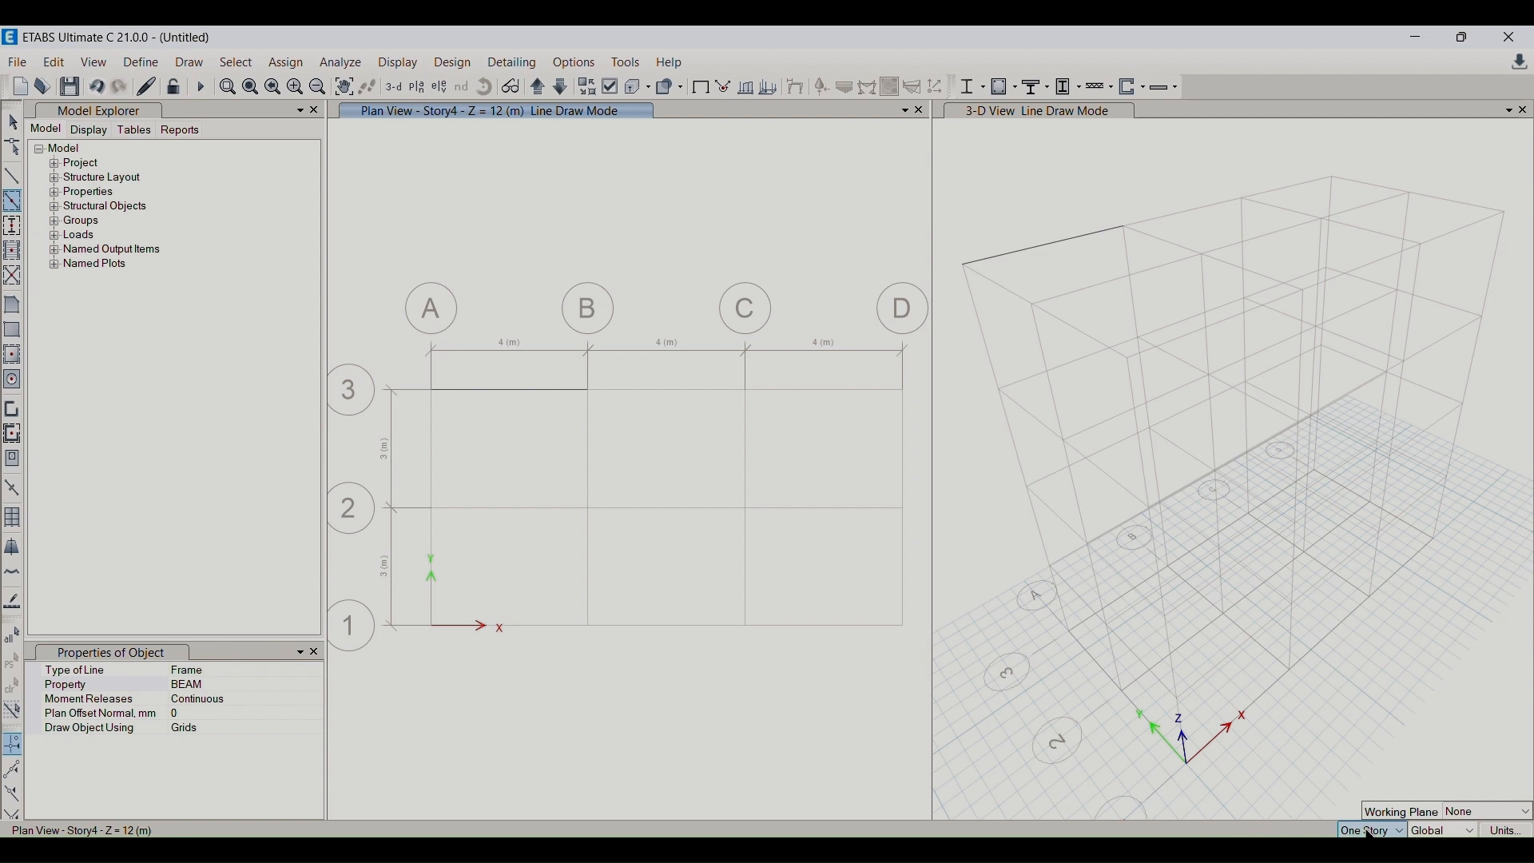
- Set drawing to apply to All Stories and place BEAM members along all the grid lines in plan
{"action": "left_click", "coordinate": [1364, 855]}
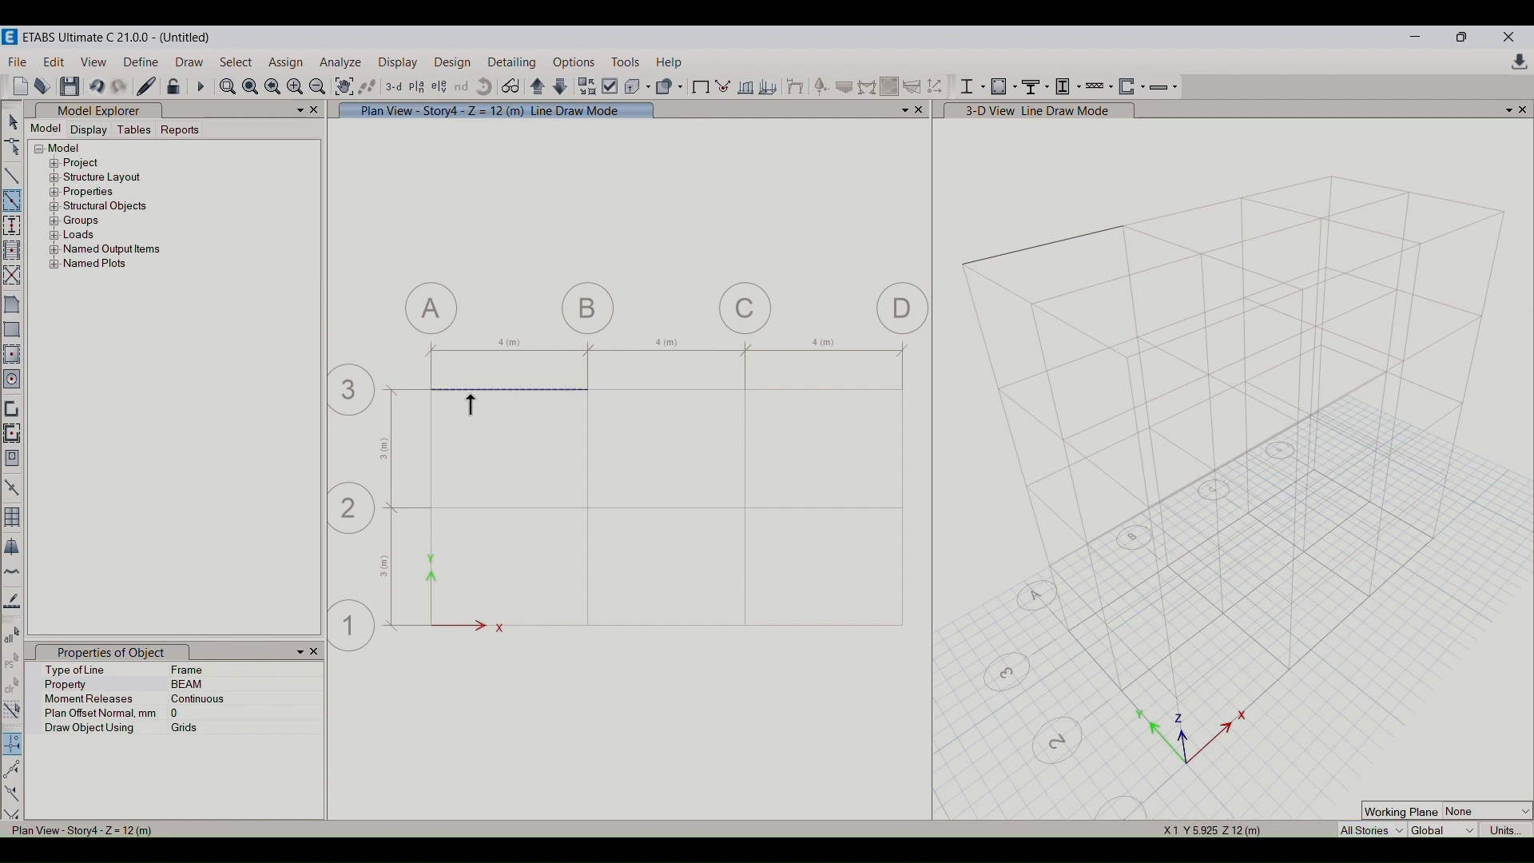
{"action": "left_click", "coordinate": [598, 395]}
{"action": "left_click", "coordinate": [663, 391]}
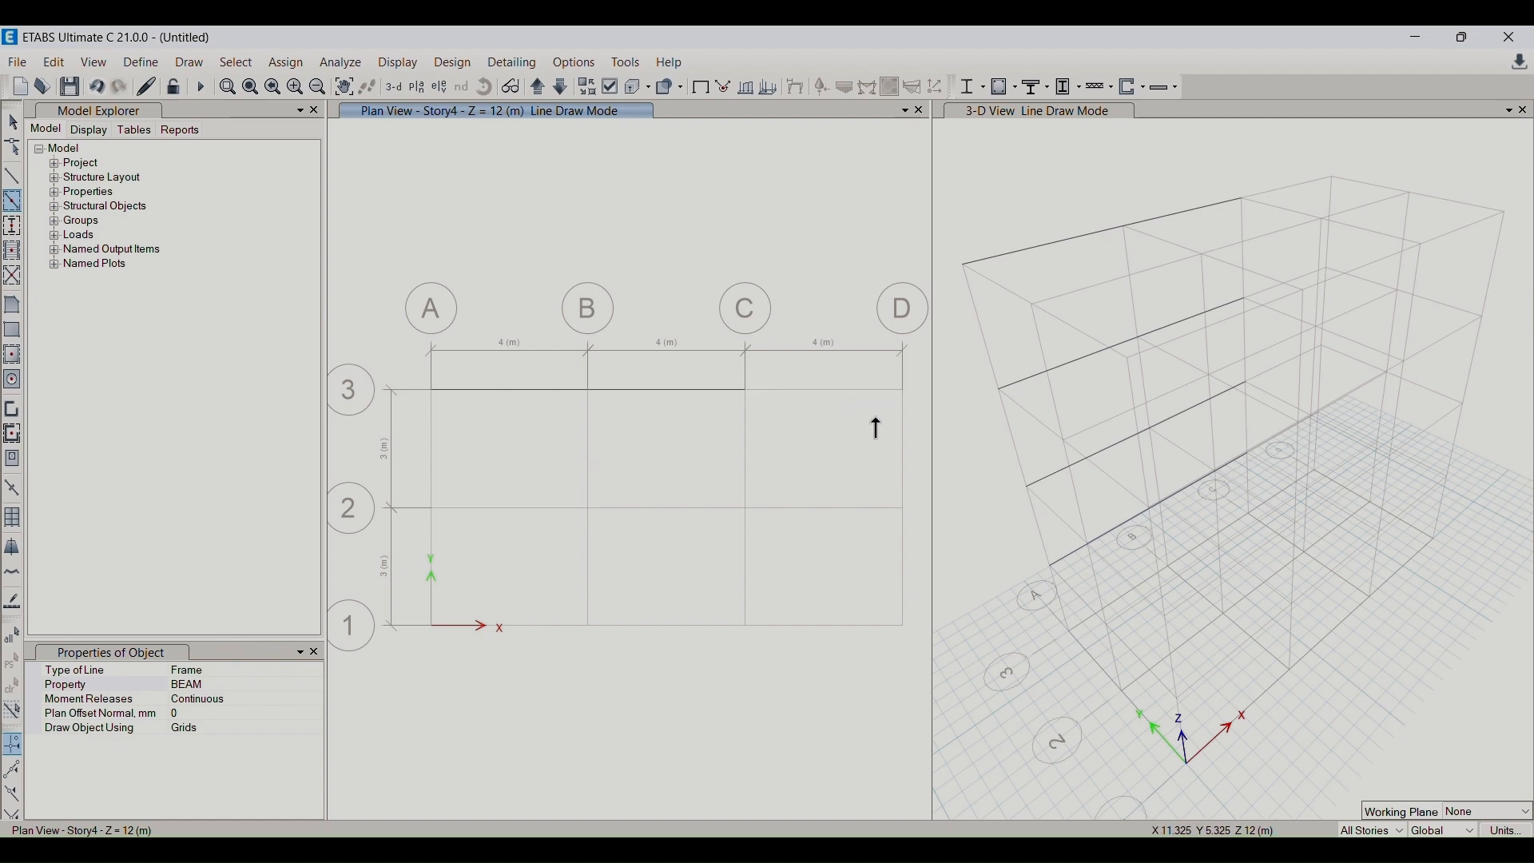
{"action": "left_click", "coordinate": [903, 445]}
{"action": "left_click", "coordinate": [852, 390]}
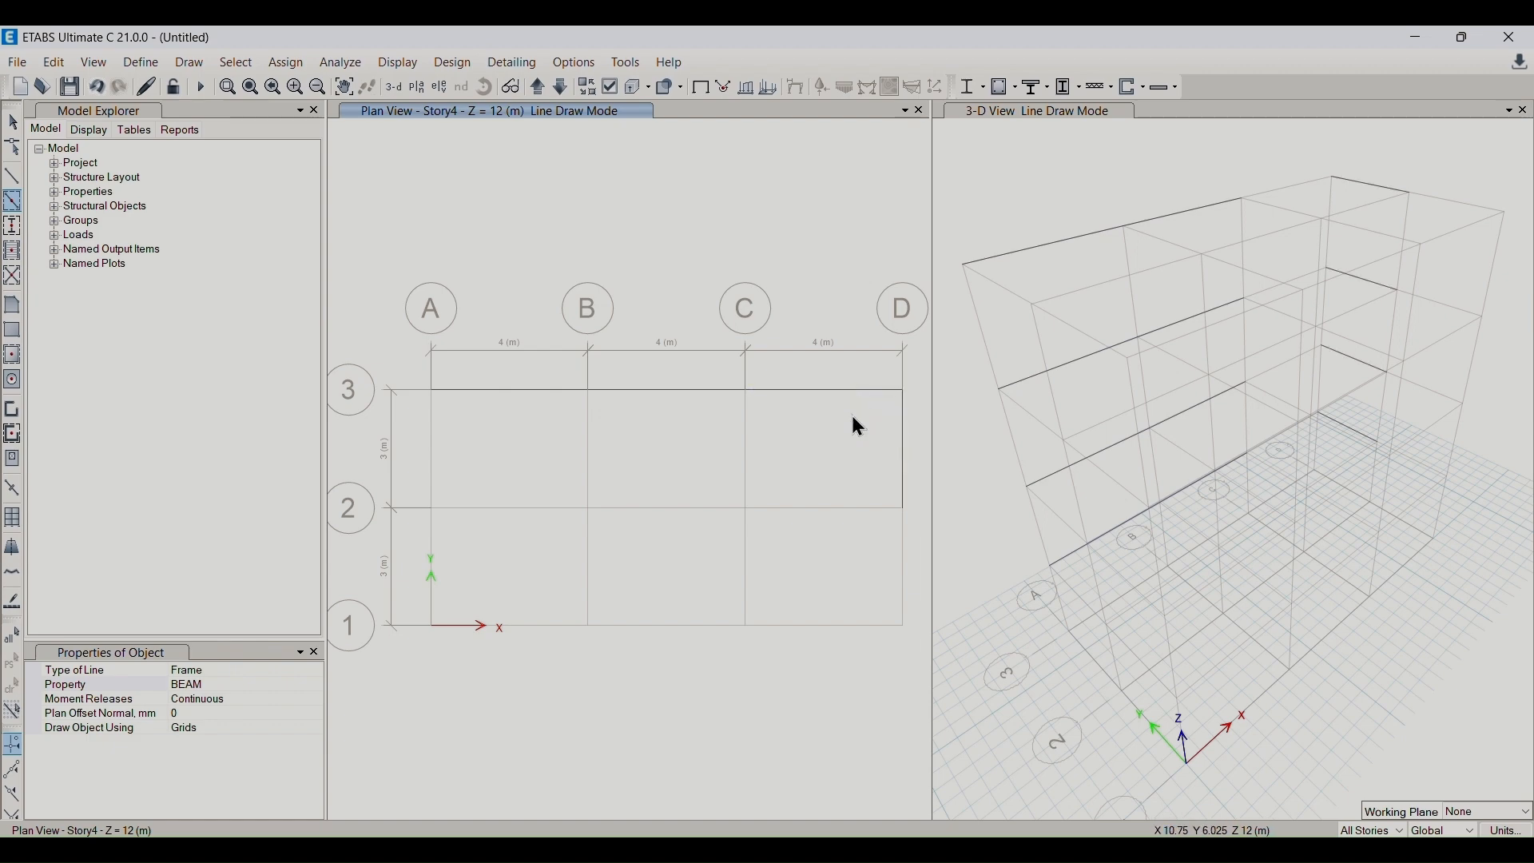
{"action": "left_click", "coordinate": [904, 557]}
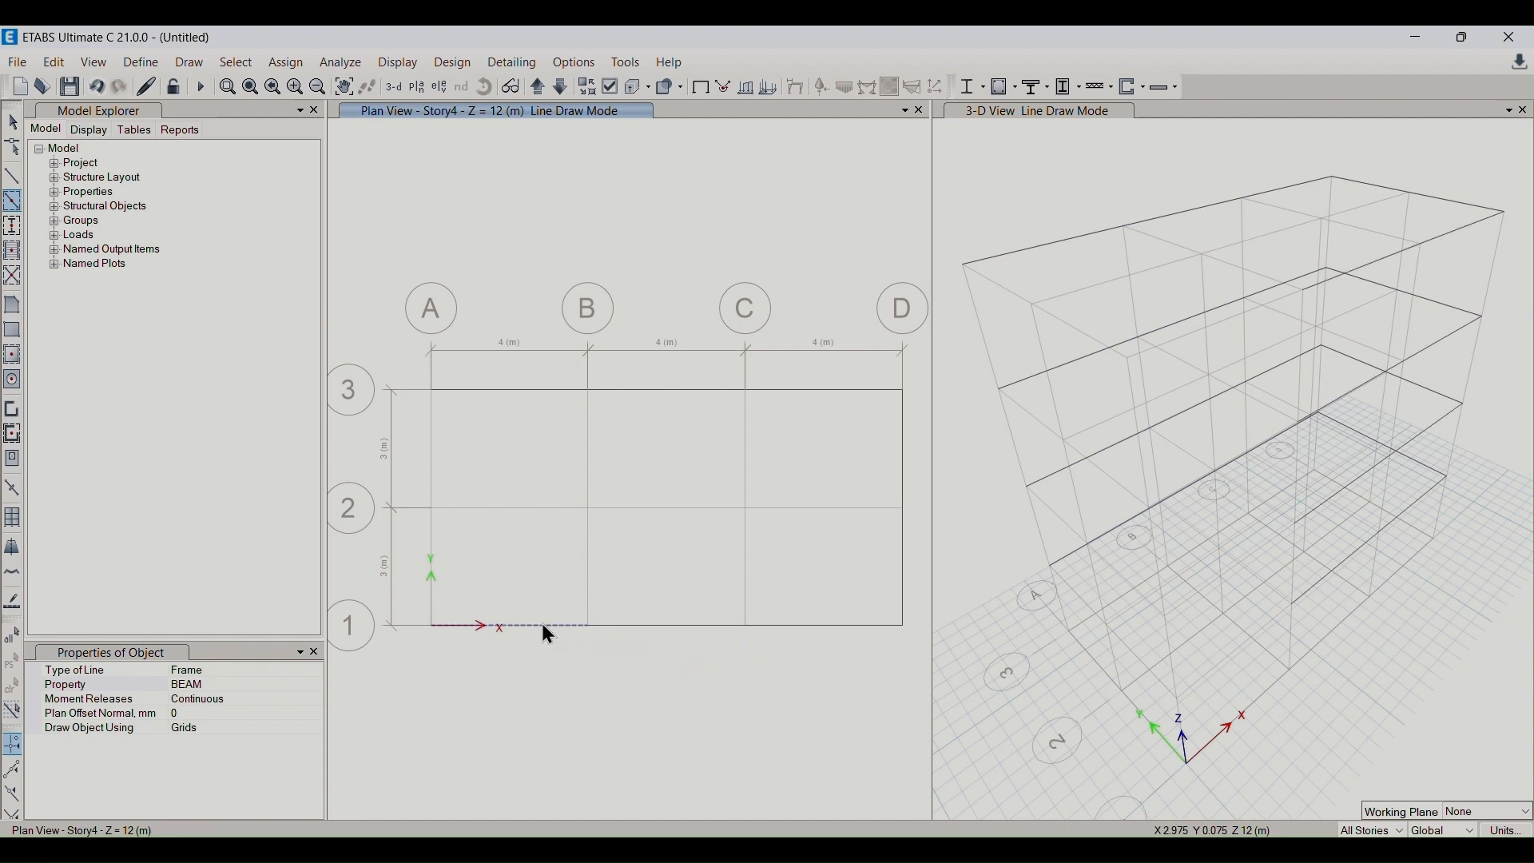
{"action": "left_click", "coordinate": [433, 468]}
{"action": "mouse_move", "coordinate": [807, 417]}
{"action": "left_mouse_down"}
{"action": "mouse_move", "coordinate": [562, 460]}
{"action": "mouse_move", "coordinate": [510, 510]}
{"action": "left_mouse_up"}
{"action": "left_click_drag", "start_coordinate": [397, 324], "coordinate": [933, 730]}
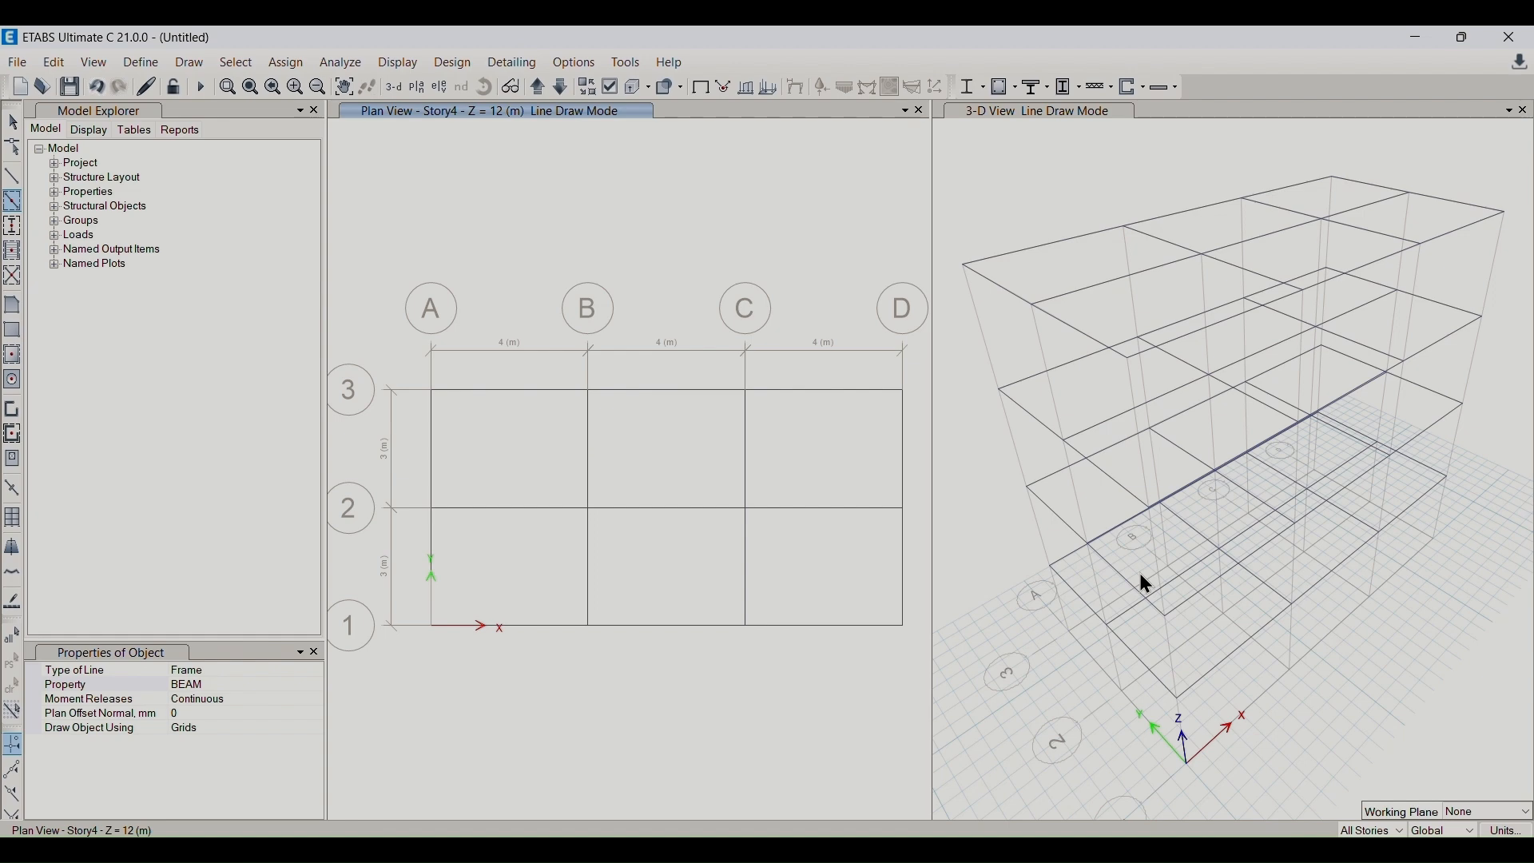
- Set the quick-draw frame property to COLUMN and show the elevation view of grid line 1
{"action": "left_click", "coordinate": [289, 685]}
{"action": "left_click", "coordinate": [277, 685]}
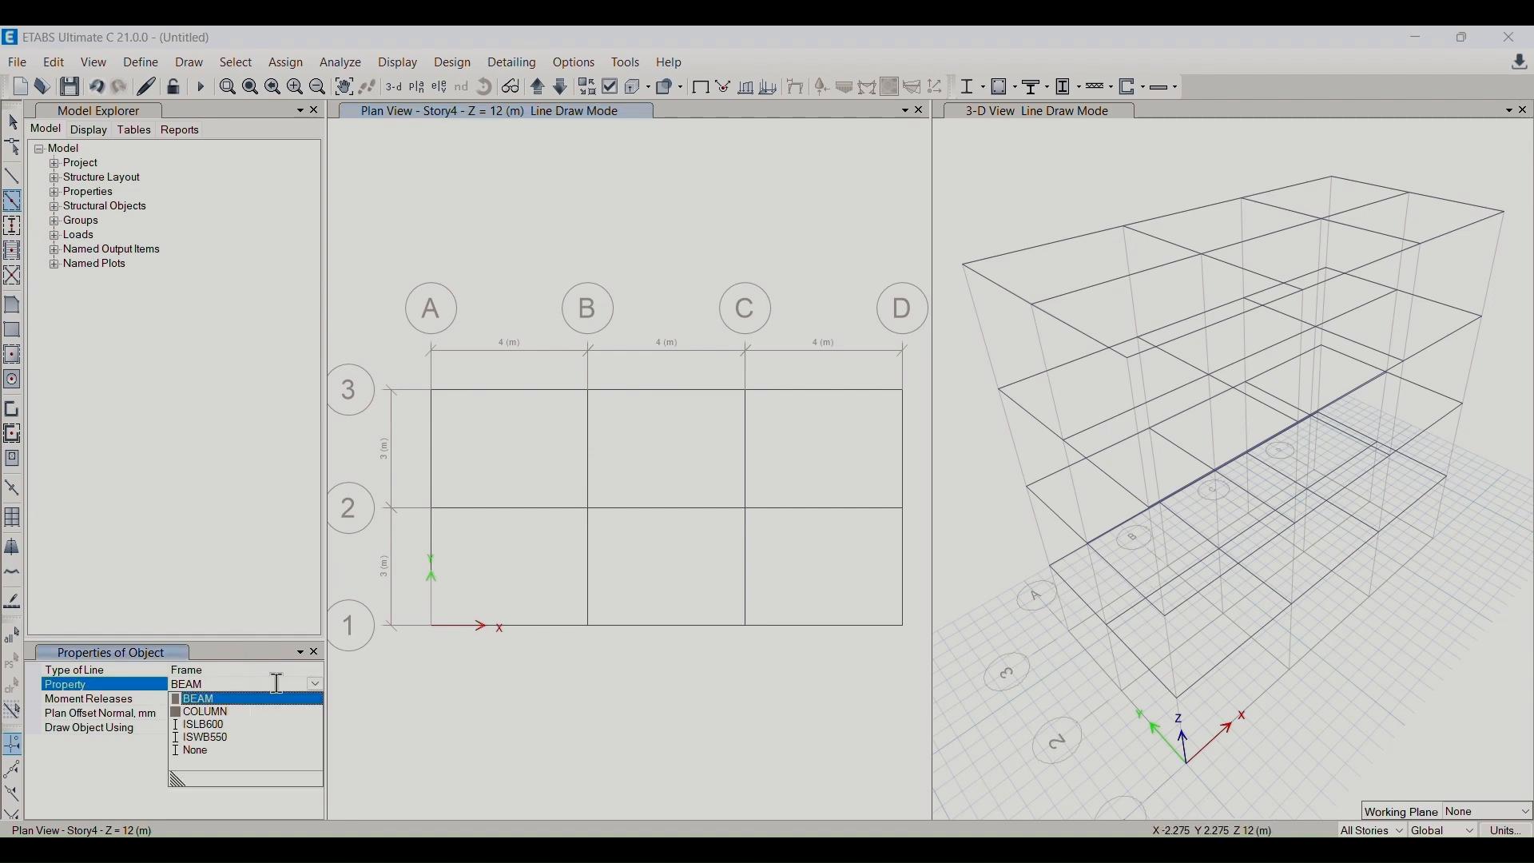
{"action": "left_click", "coordinate": [210, 713]}
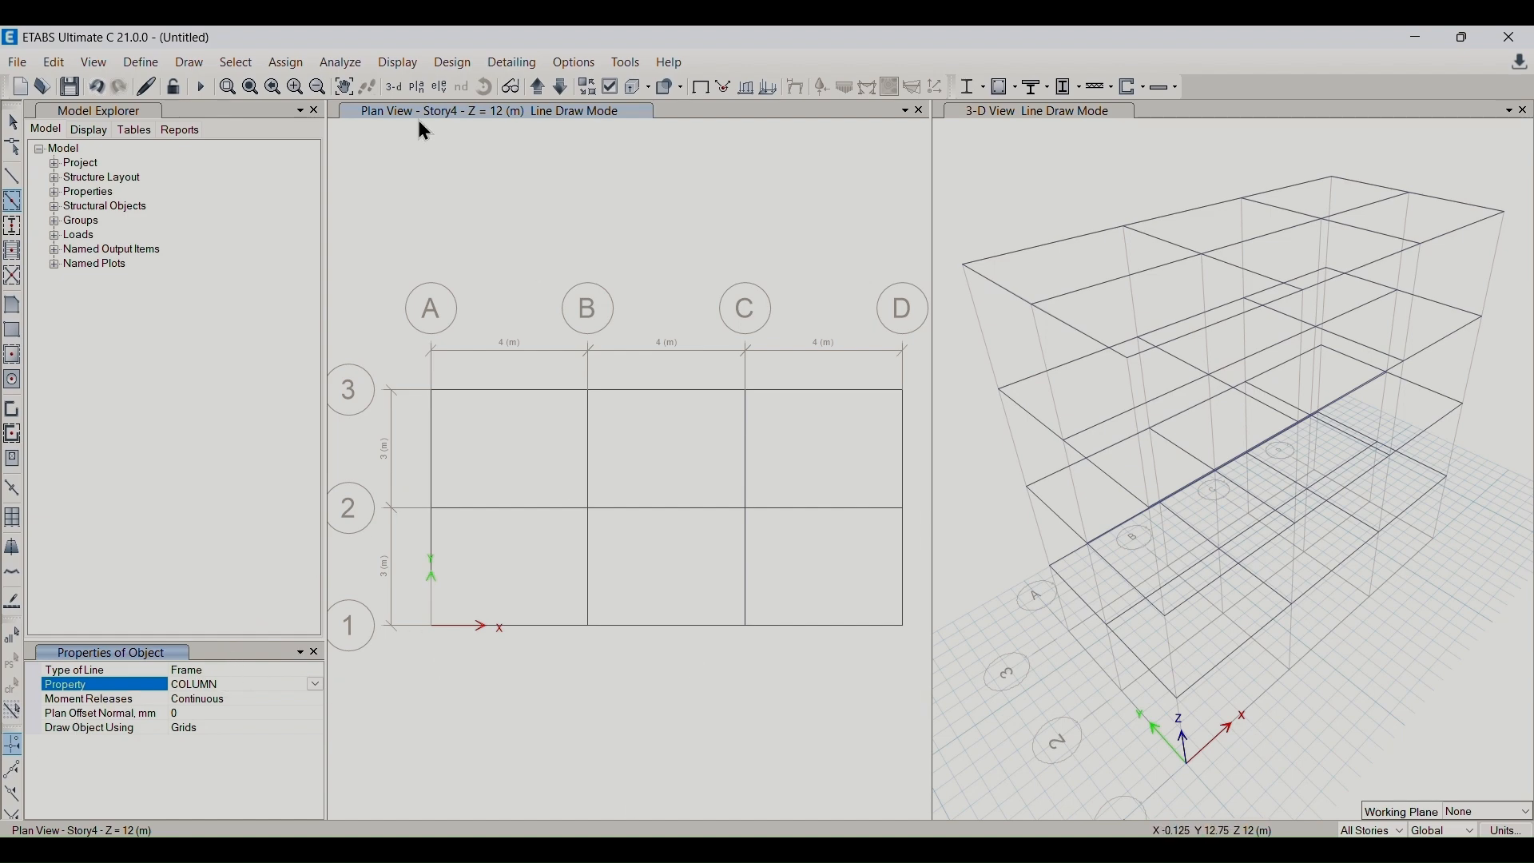
{"action": "left_click", "coordinate": [440, 87]}
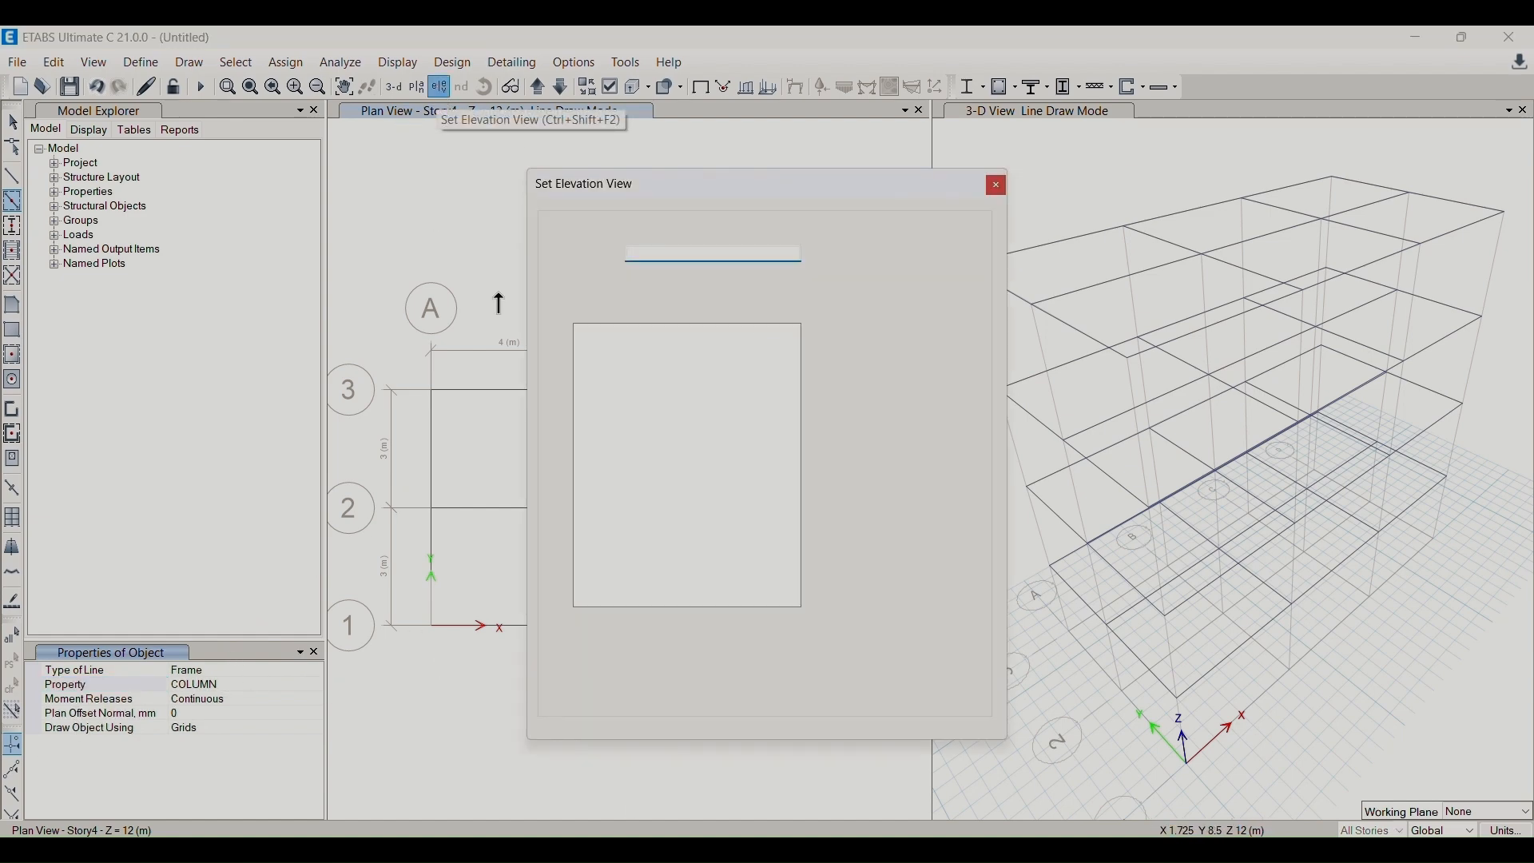
{"action": "left_click", "coordinate": [607, 383]}
{"action": "left_click", "coordinate": [677, 688]}
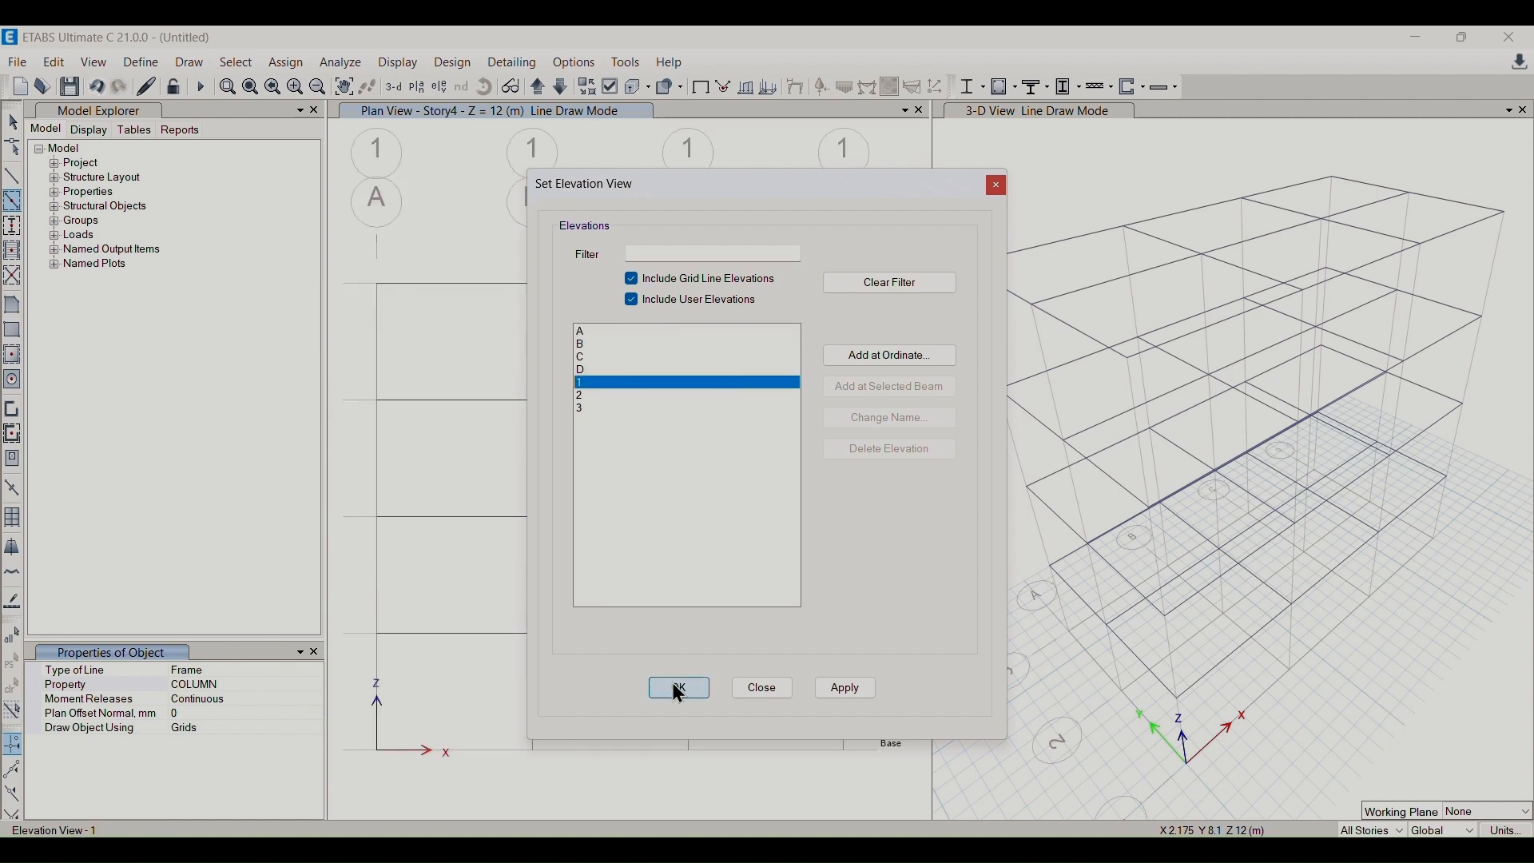
- Draw COLUMN members on grid lines D, C, B and A in elevation 1, applied to all stories
{"action": "left_click_drag", "start_coordinate": [875, 289], "coordinate": [346, 389]}
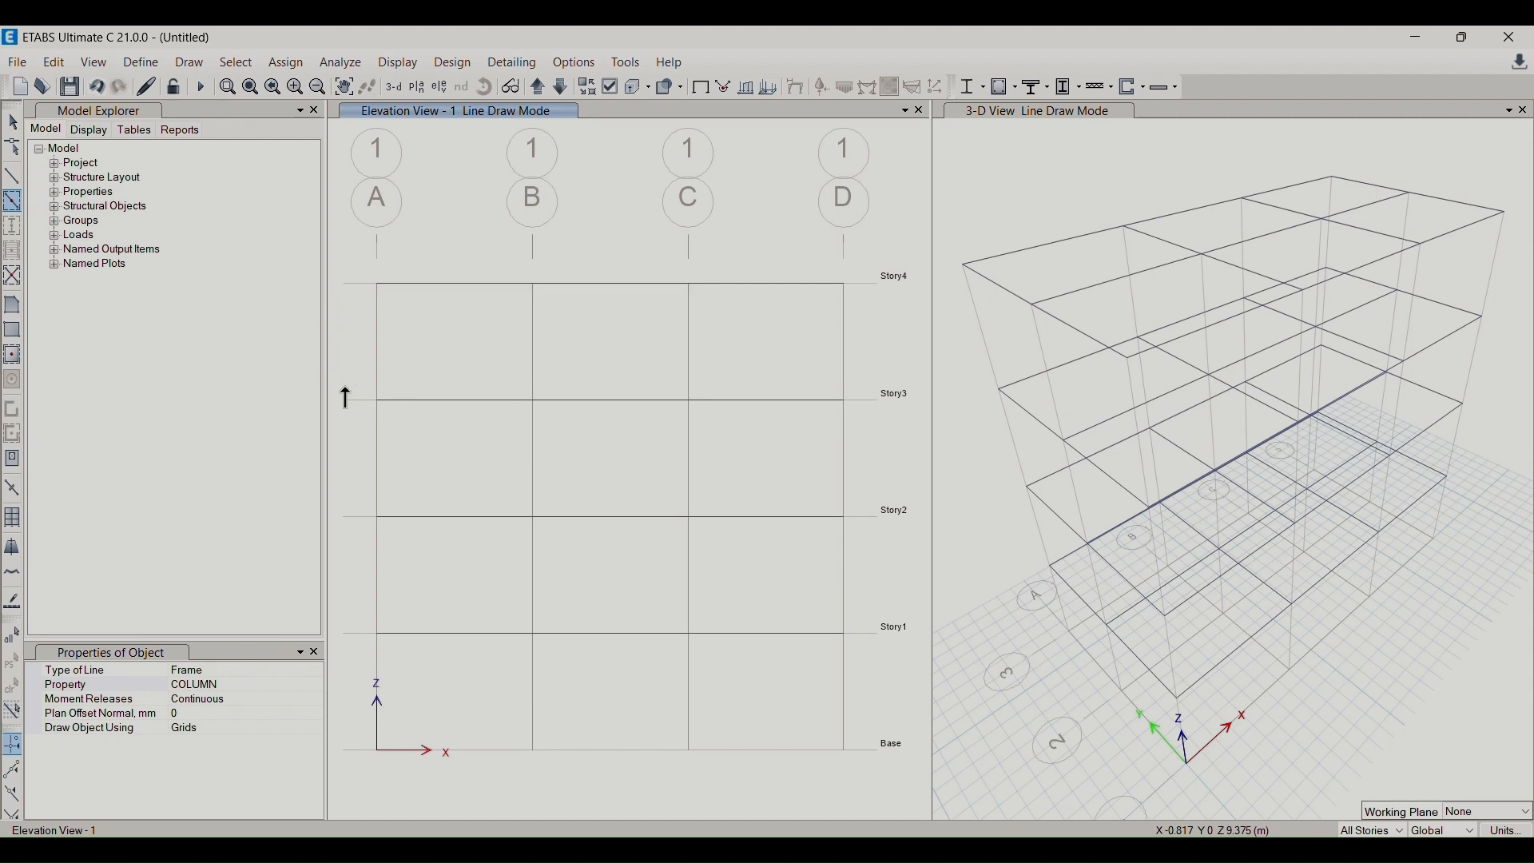
{"action": "left_click", "coordinate": [840, 330]}
{"action": "left_click", "coordinate": [689, 343]}
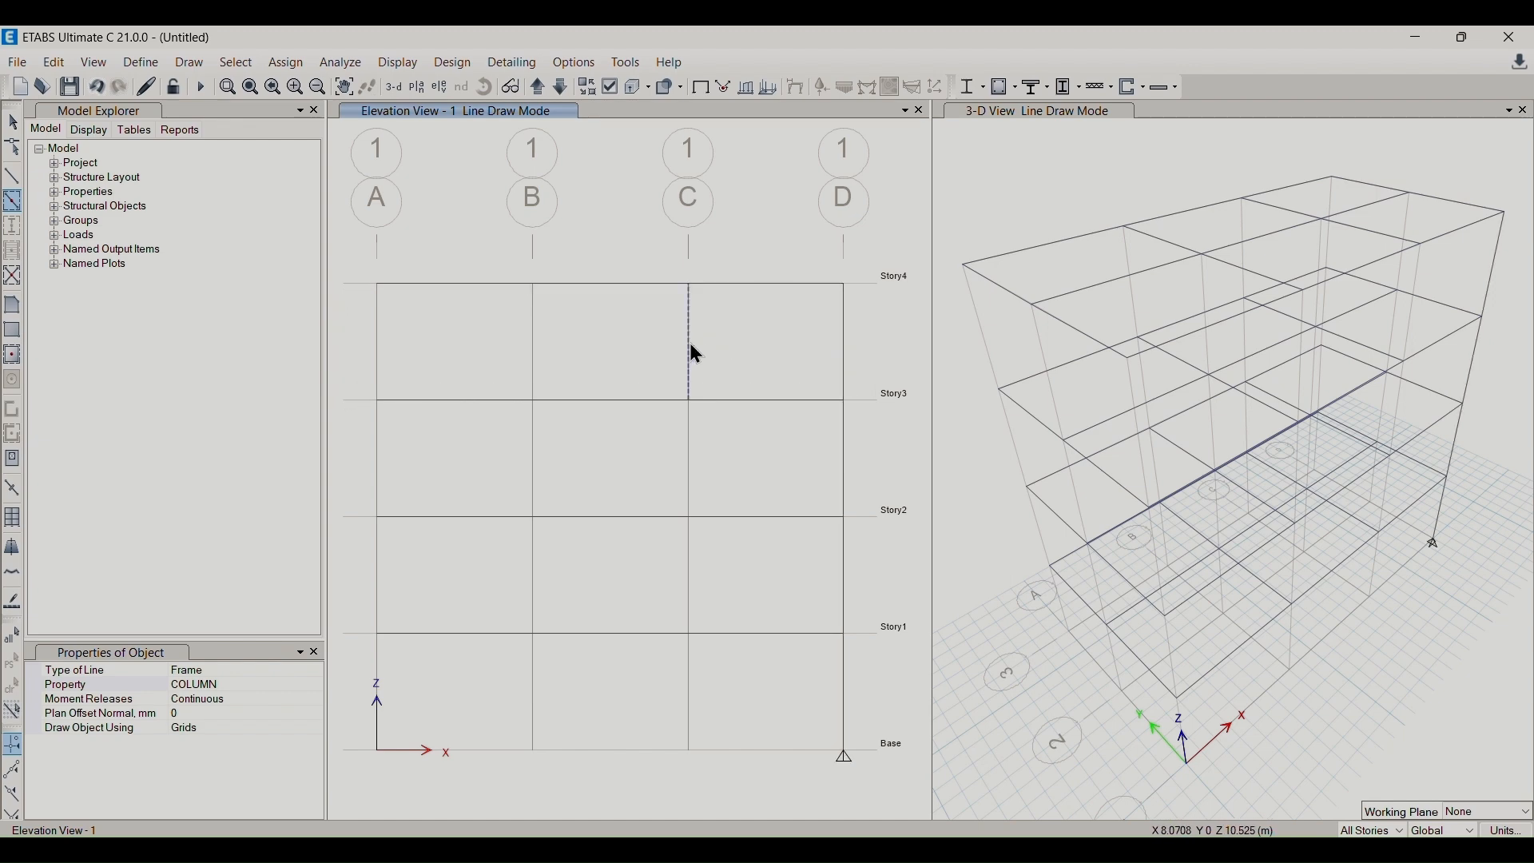
{"action": "left_click", "coordinate": [530, 358]}
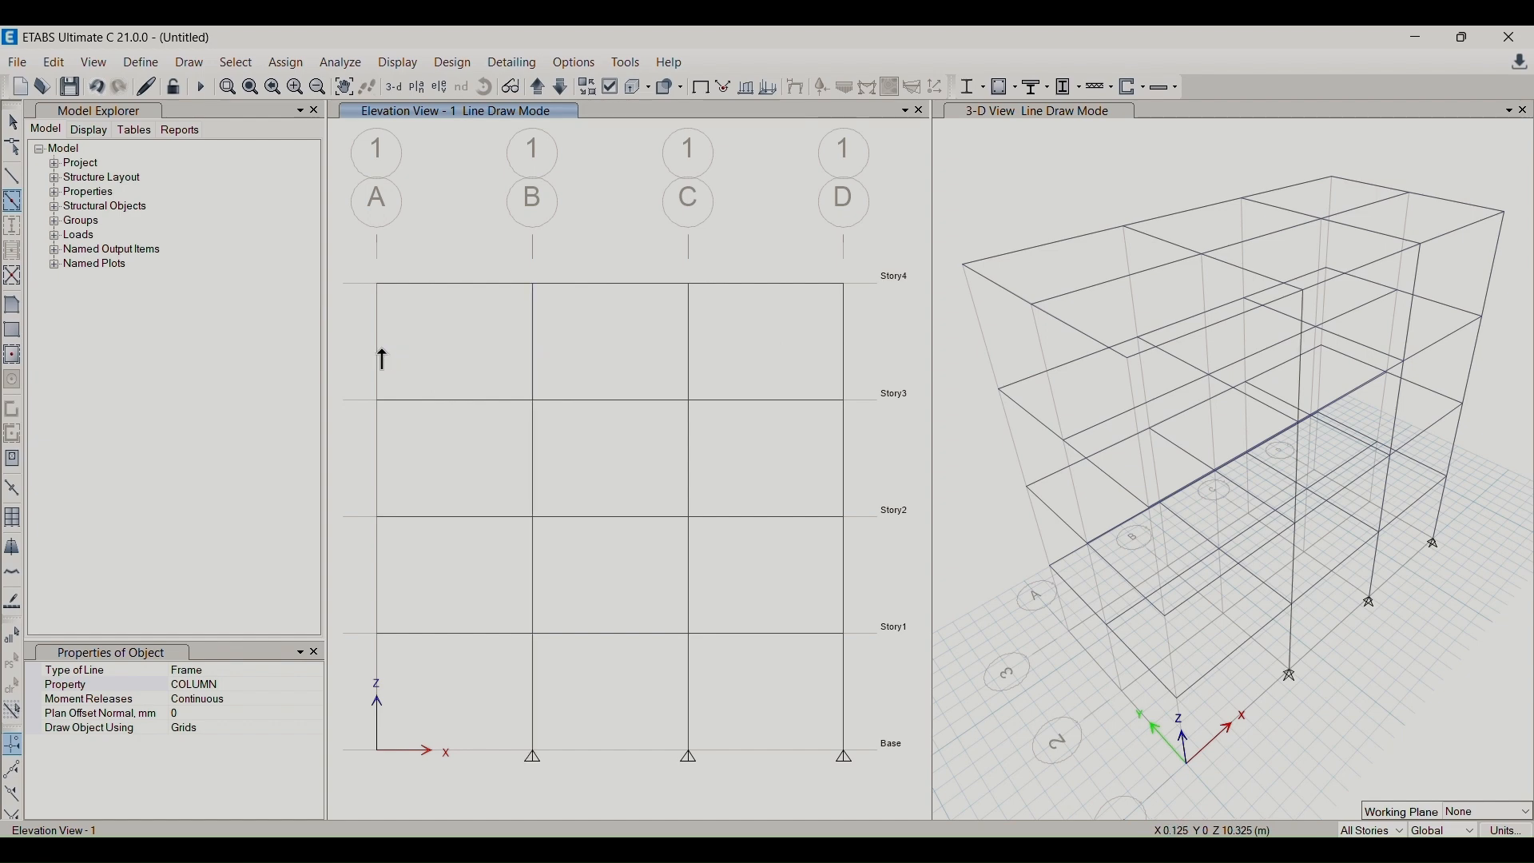
{"action": "left_click", "coordinate": [378, 350]}
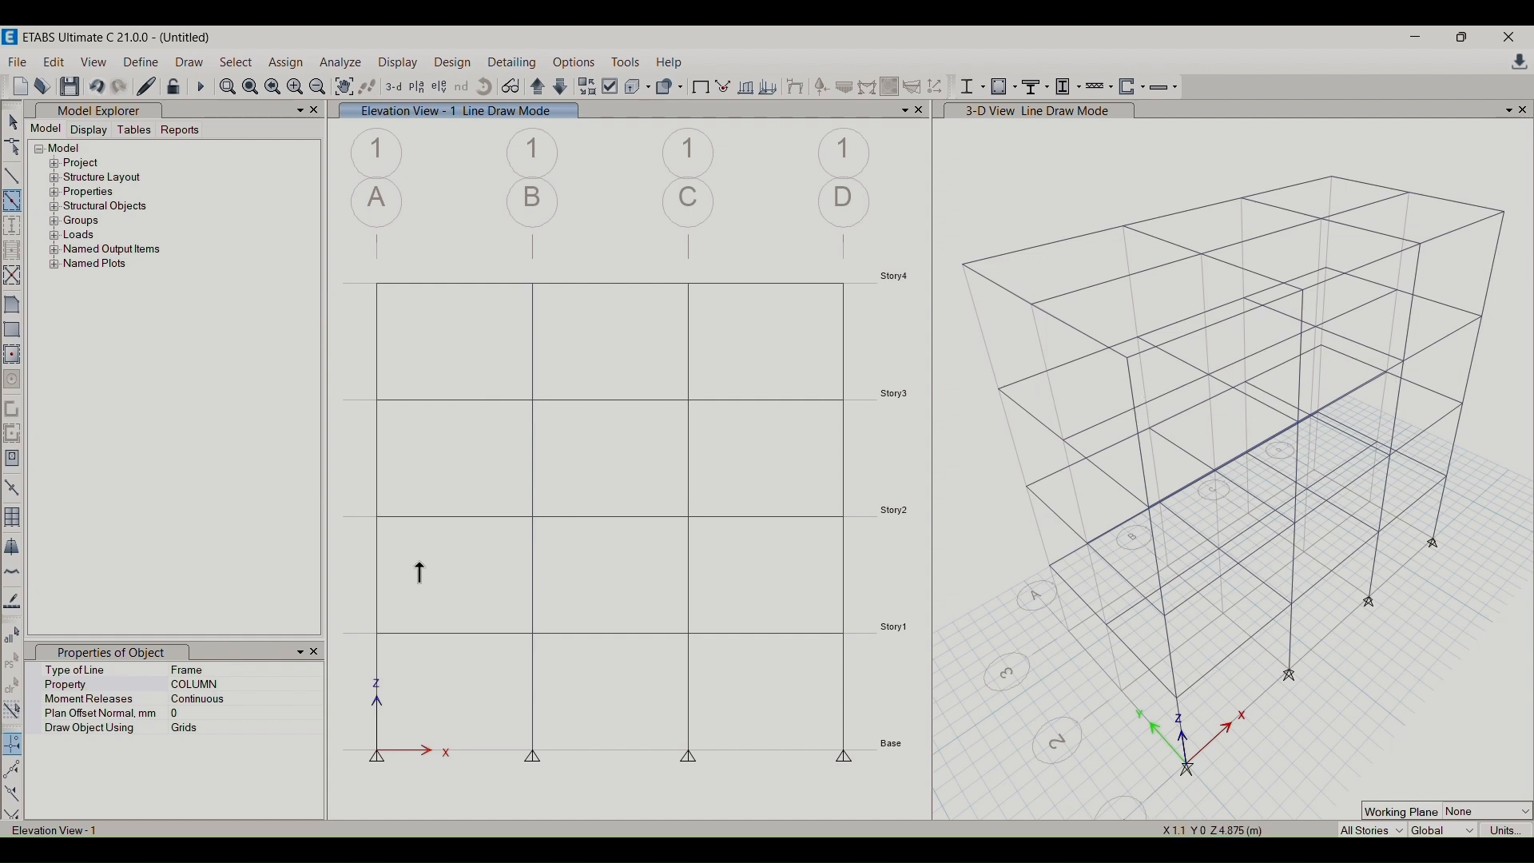
- Step the elevation view through to grid line A and end frame drawing
{"action": "left_click", "coordinate": [537, 89]}
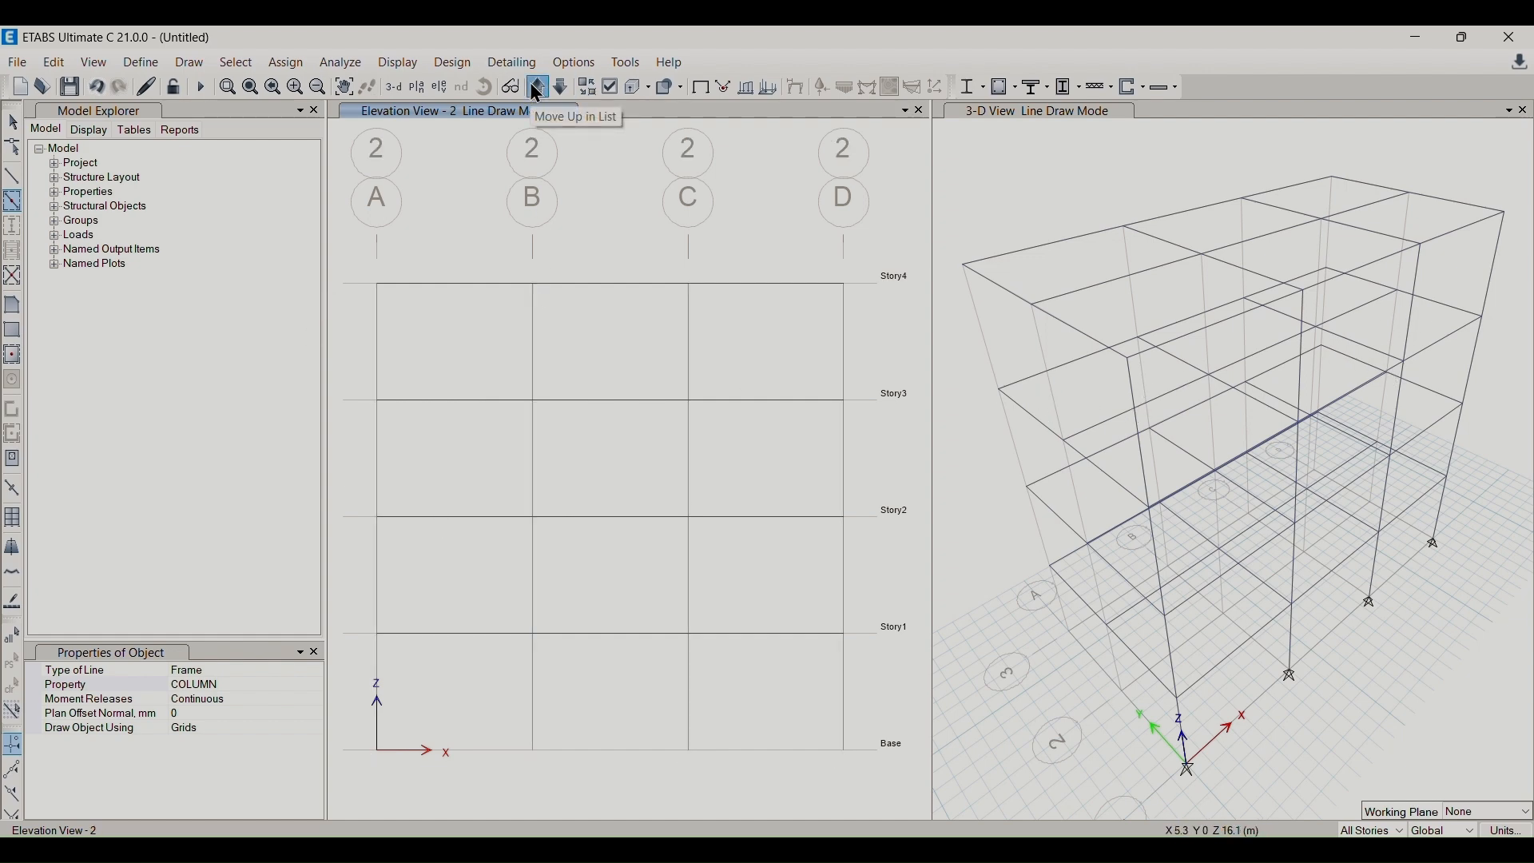
{"action": "left_click", "coordinate": [537, 90]}
{"action": "left_click", "coordinate": [541, 95]}
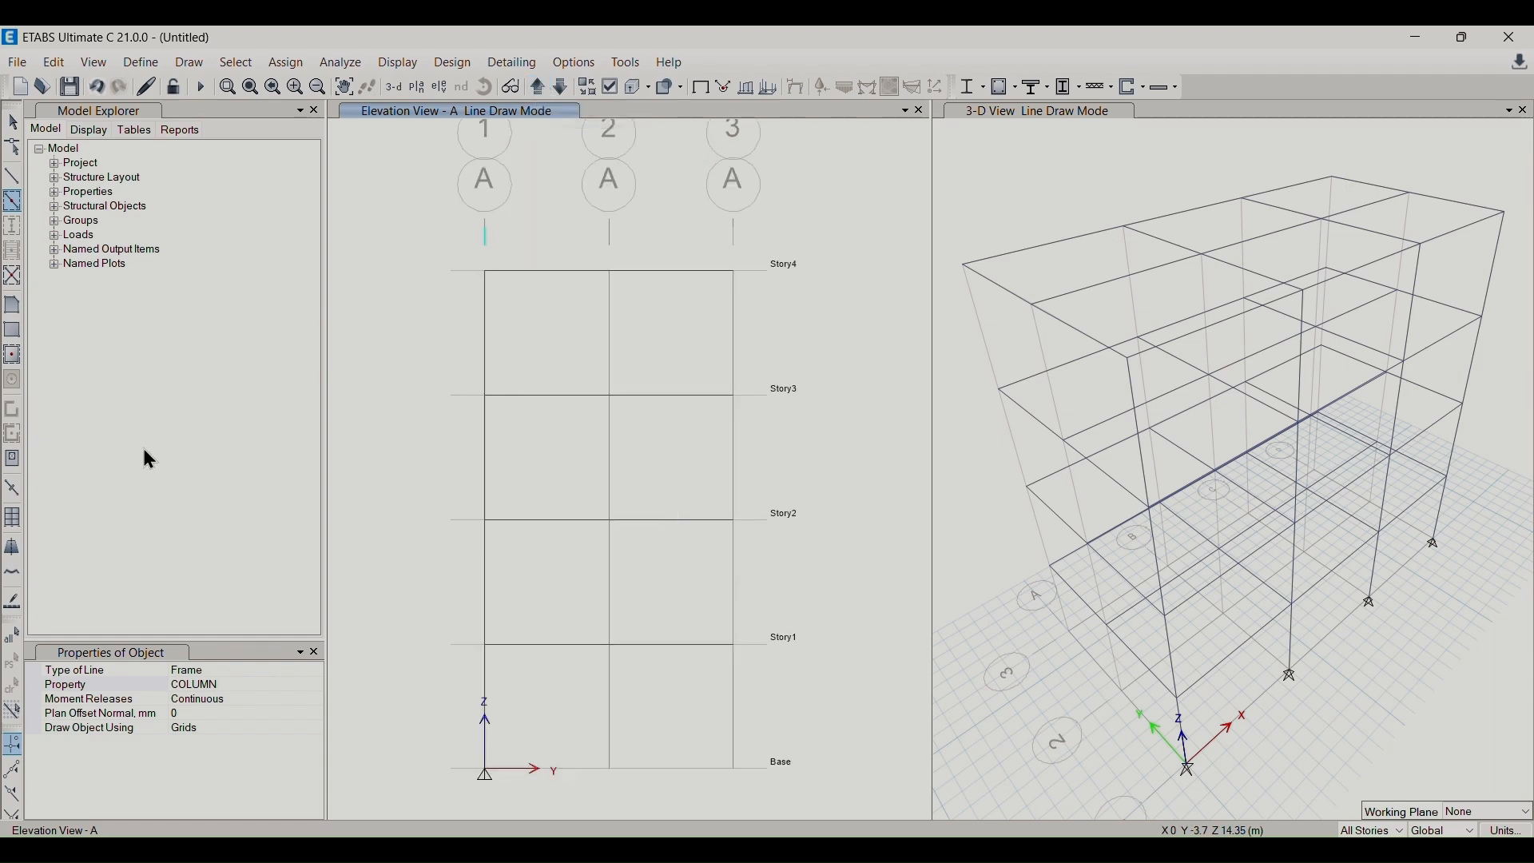
{"action": "key", "text": "Escape"}
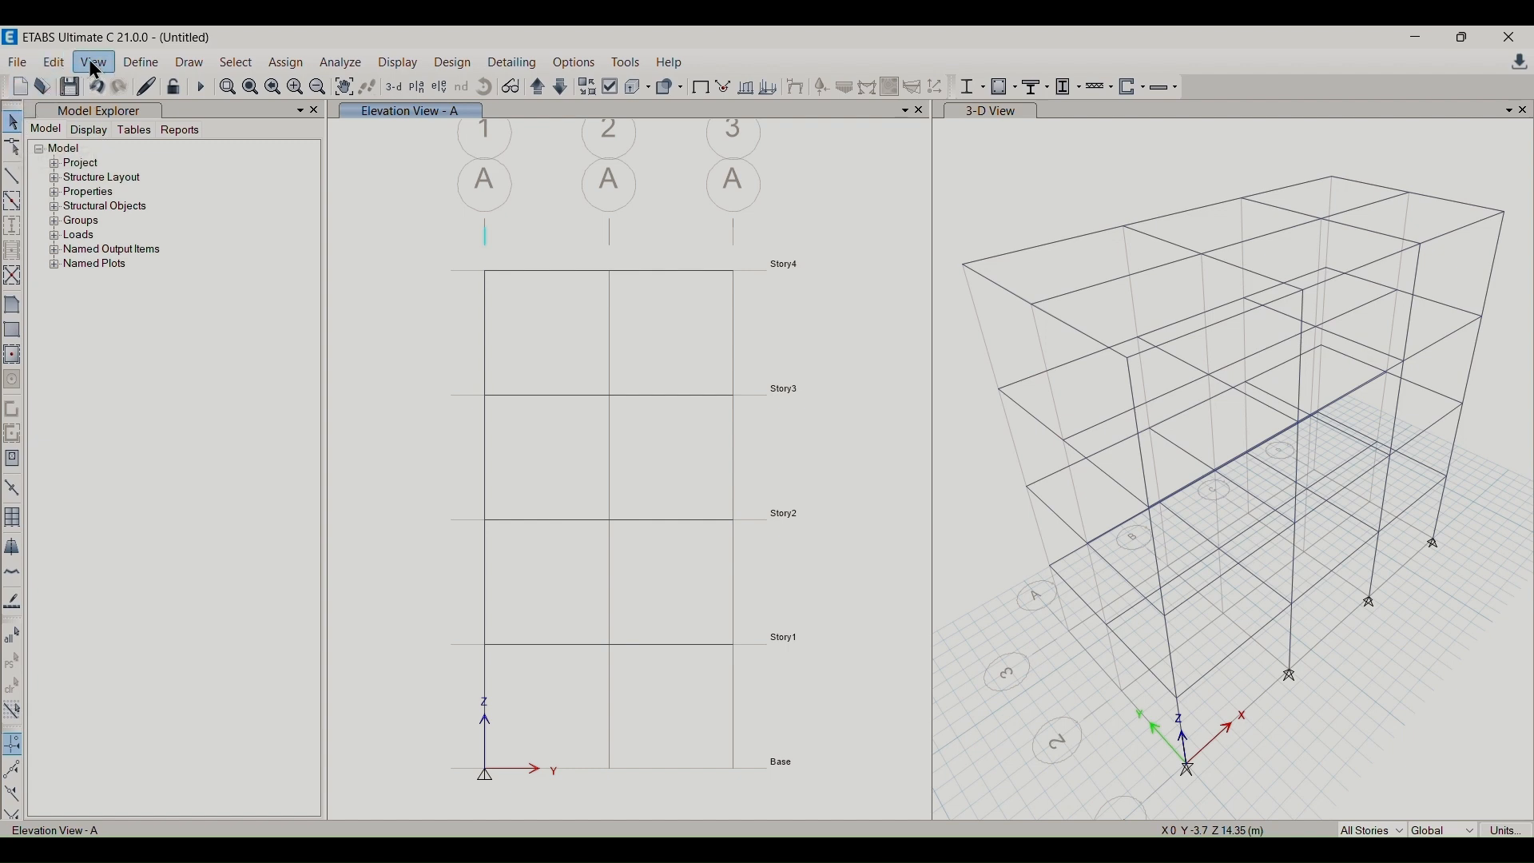
- Open the linear Replicate settings and move the dialog away from the middle of the workspace
{"action": "left_click", "coordinate": [57, 65]}
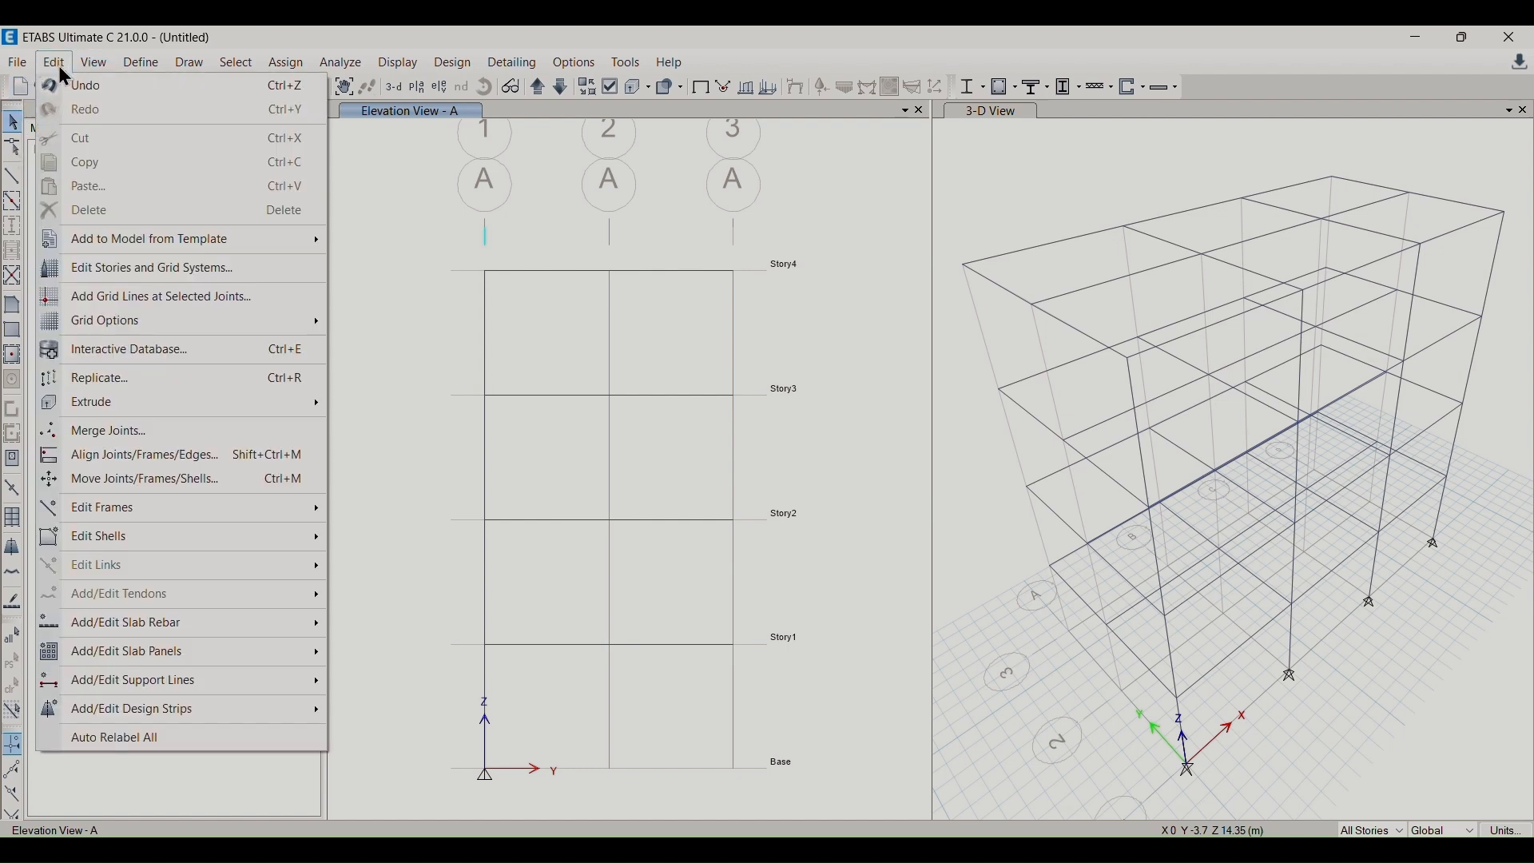
{"action": "left_click", "coordinate": [99, 381]}
{"action": "left_click_drag", "start_coordinate": [765, 239], "coordinate": [478, 171]}
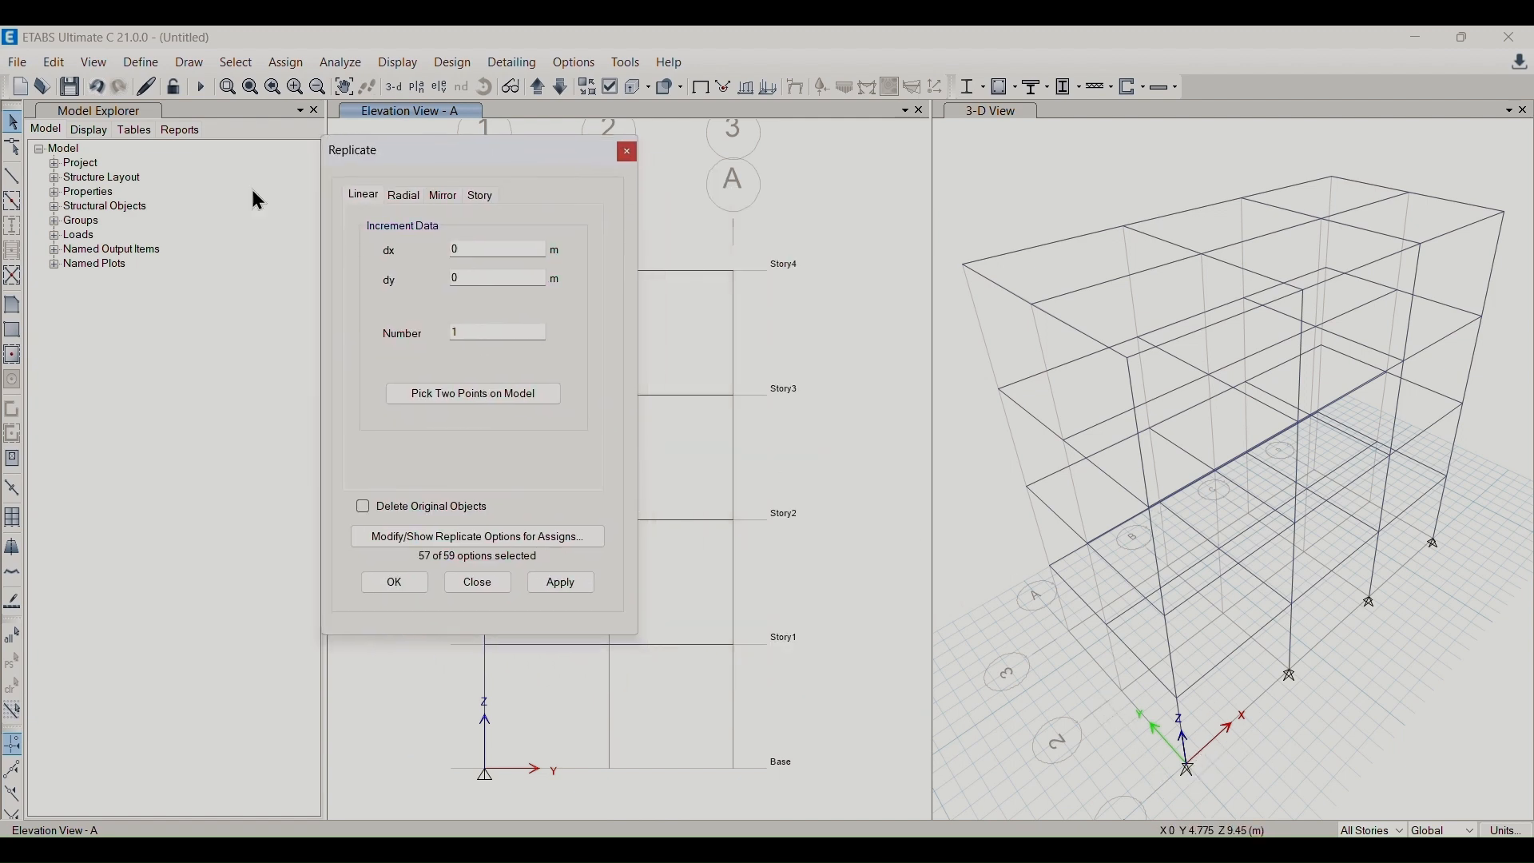
{"action": "double_click", "coordinate": [493, 281]}
- Examine the geometry, assignments, loads and design data of the Story4 beam on grid line A between 1 and 2
{"action": "right_click", "coordinate": [1082, 339]}
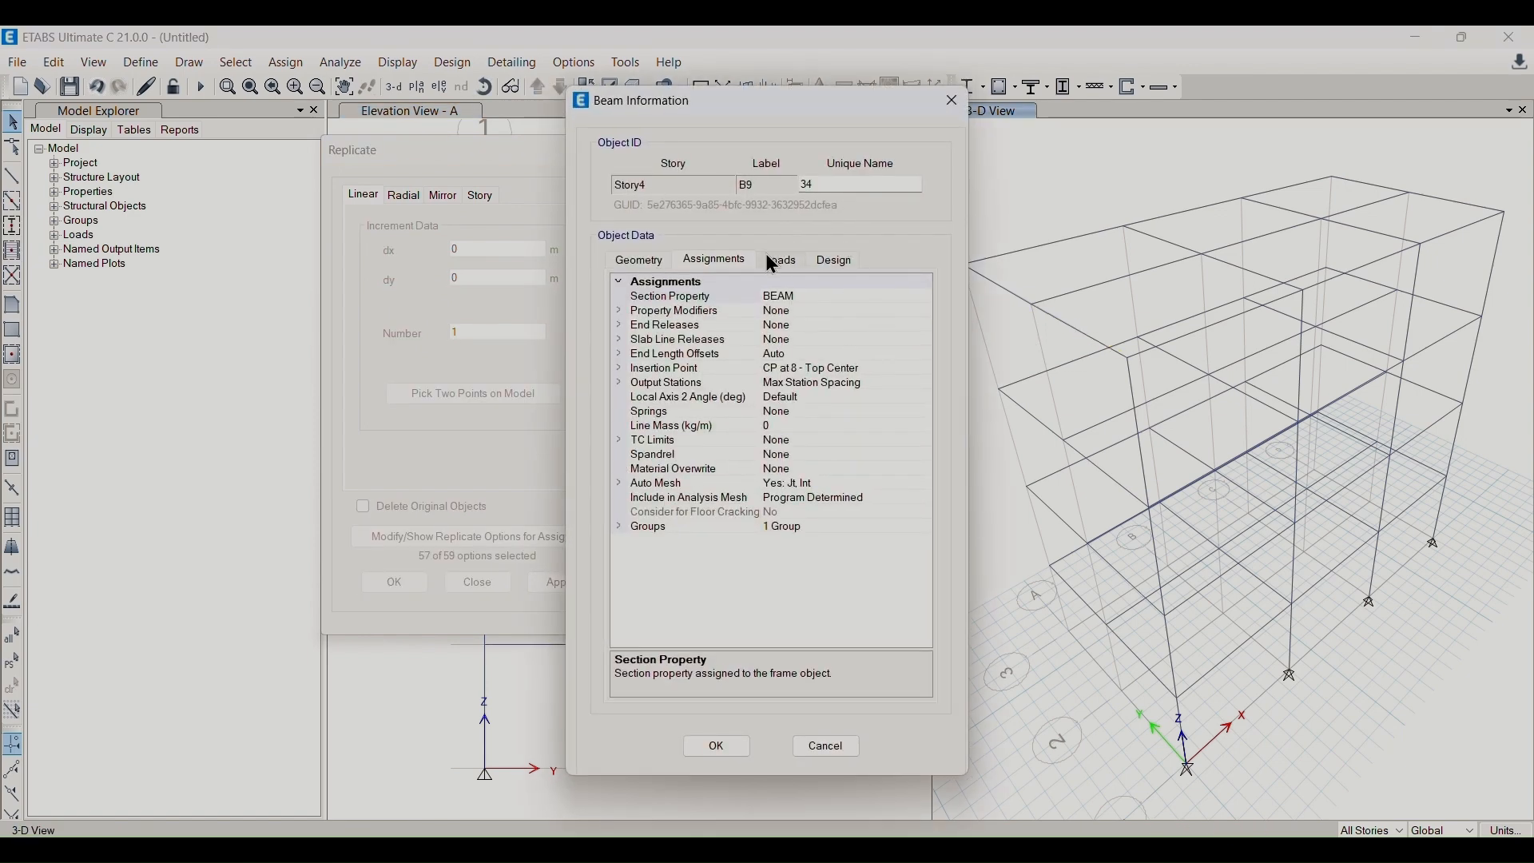
{"action": "left_click", "coordinate": [678, 266]}
{"action": "left_click", "coordinate": [769, 265]}
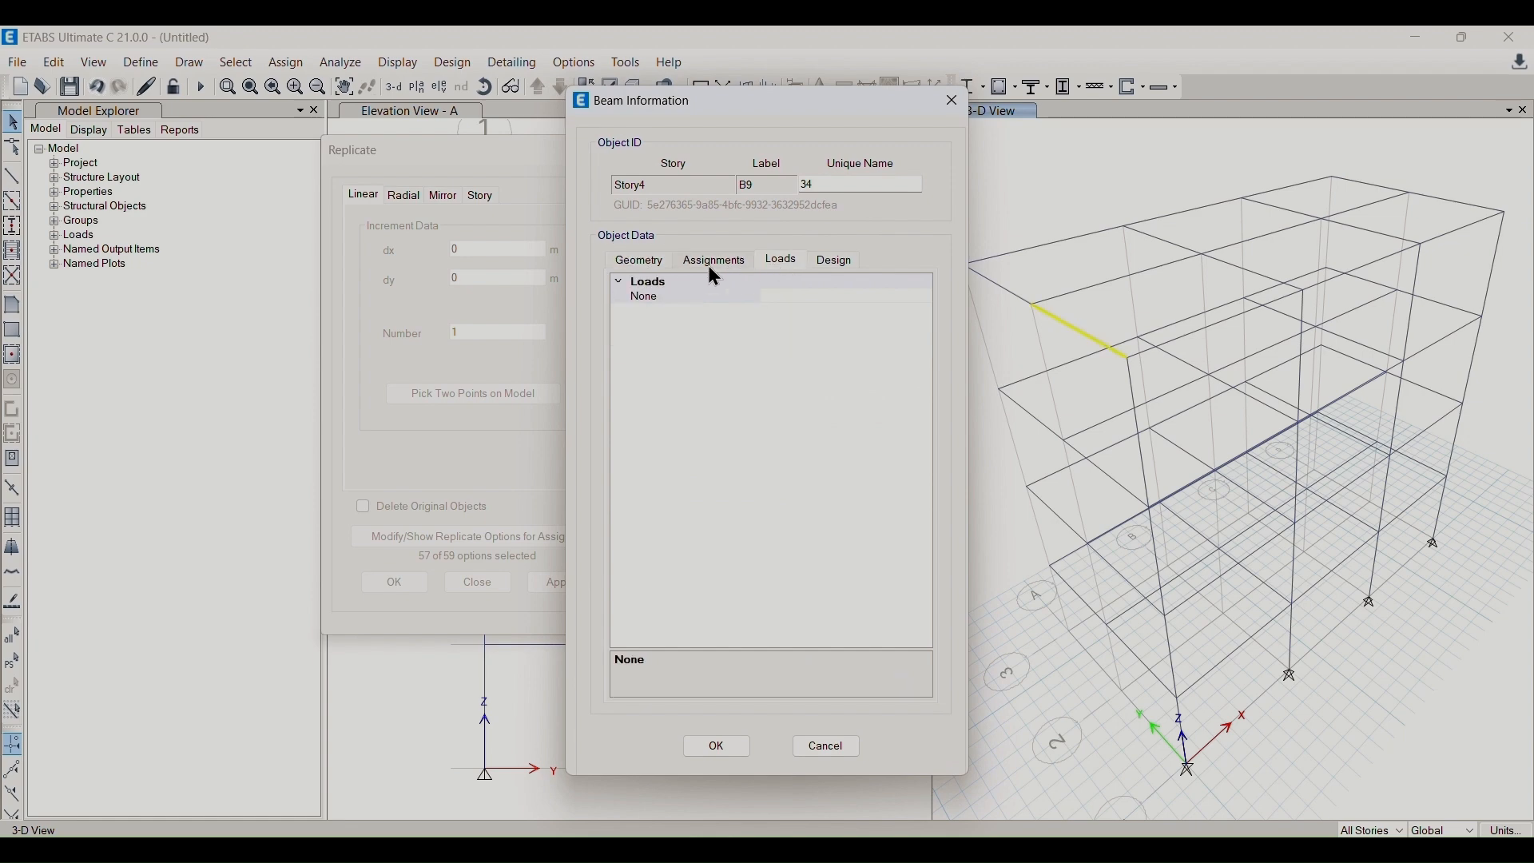
{"action": "left_click", "coordinate": [705, 262]}
{"action": "left_click", "coordinate": [643, 263]}
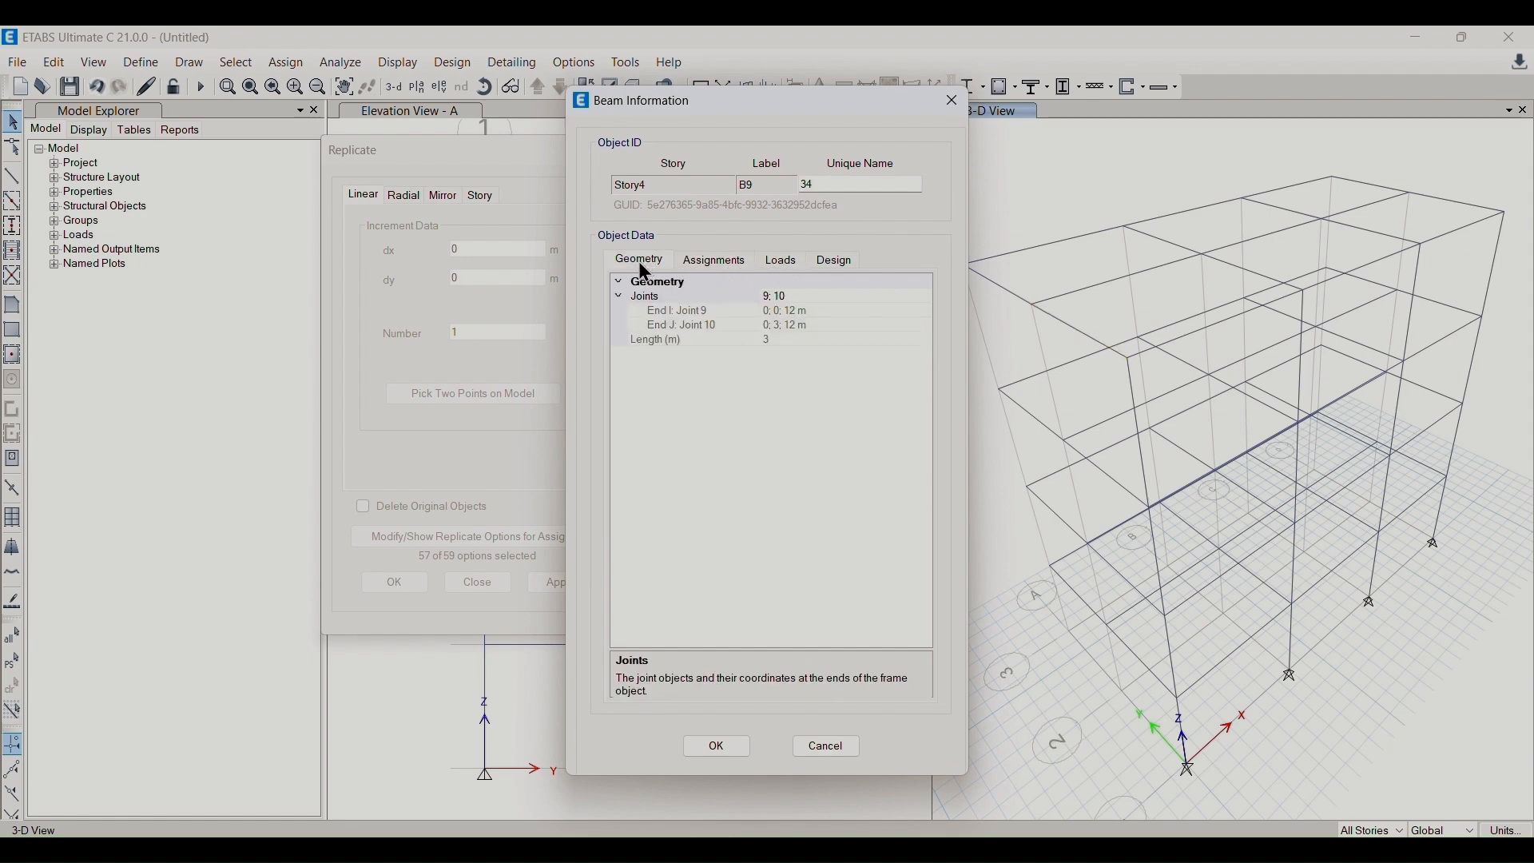
{"action": "left_click", "coordinate": [824, 262]}
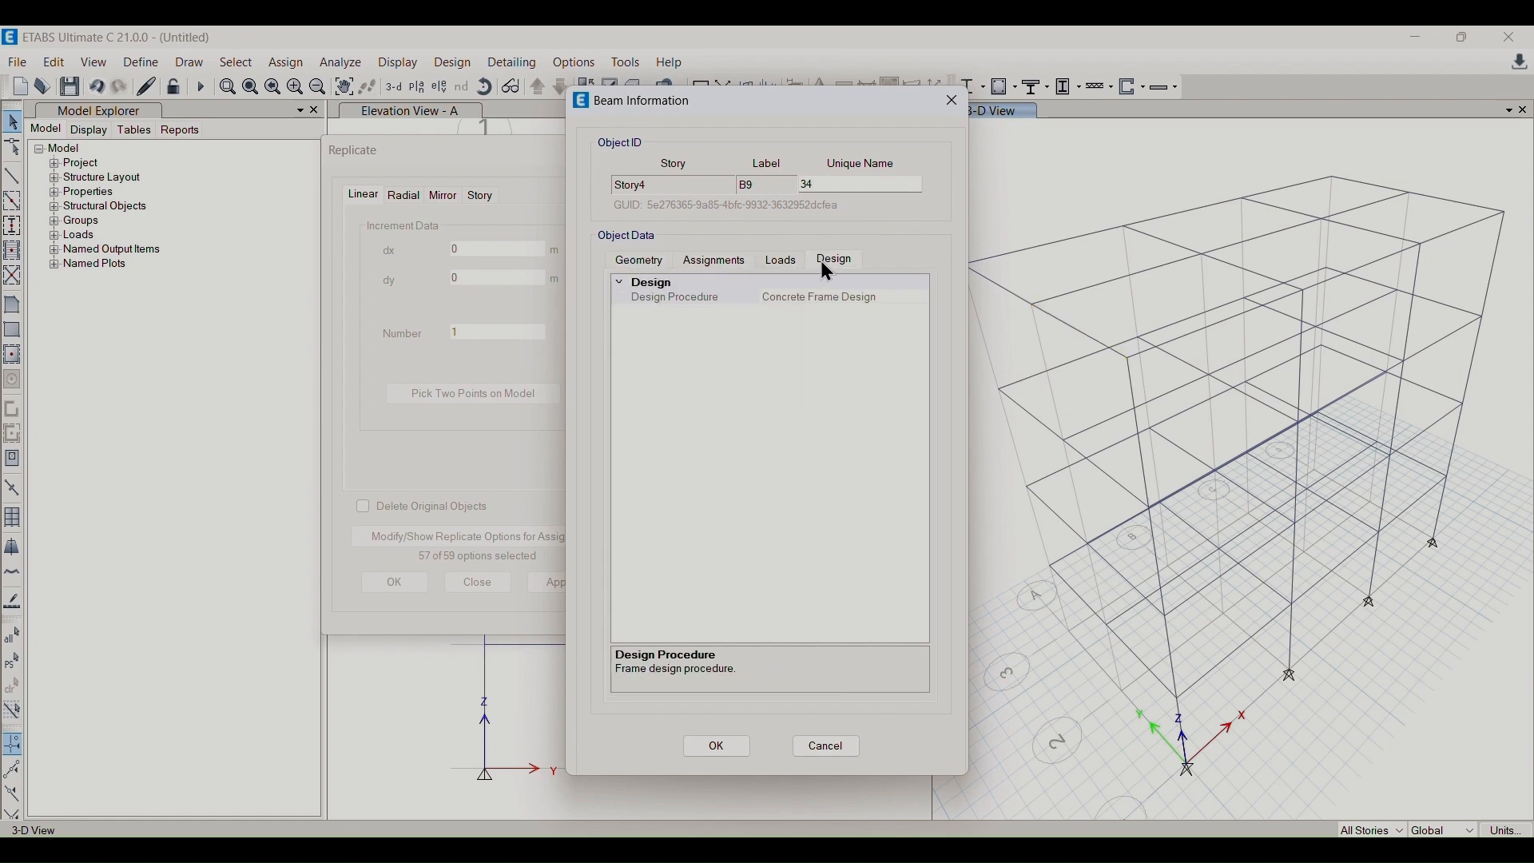
{"action": "left_click", "coordinate": [782, 261]}
{"action": "left_click", "coordinate": [718, 263]}
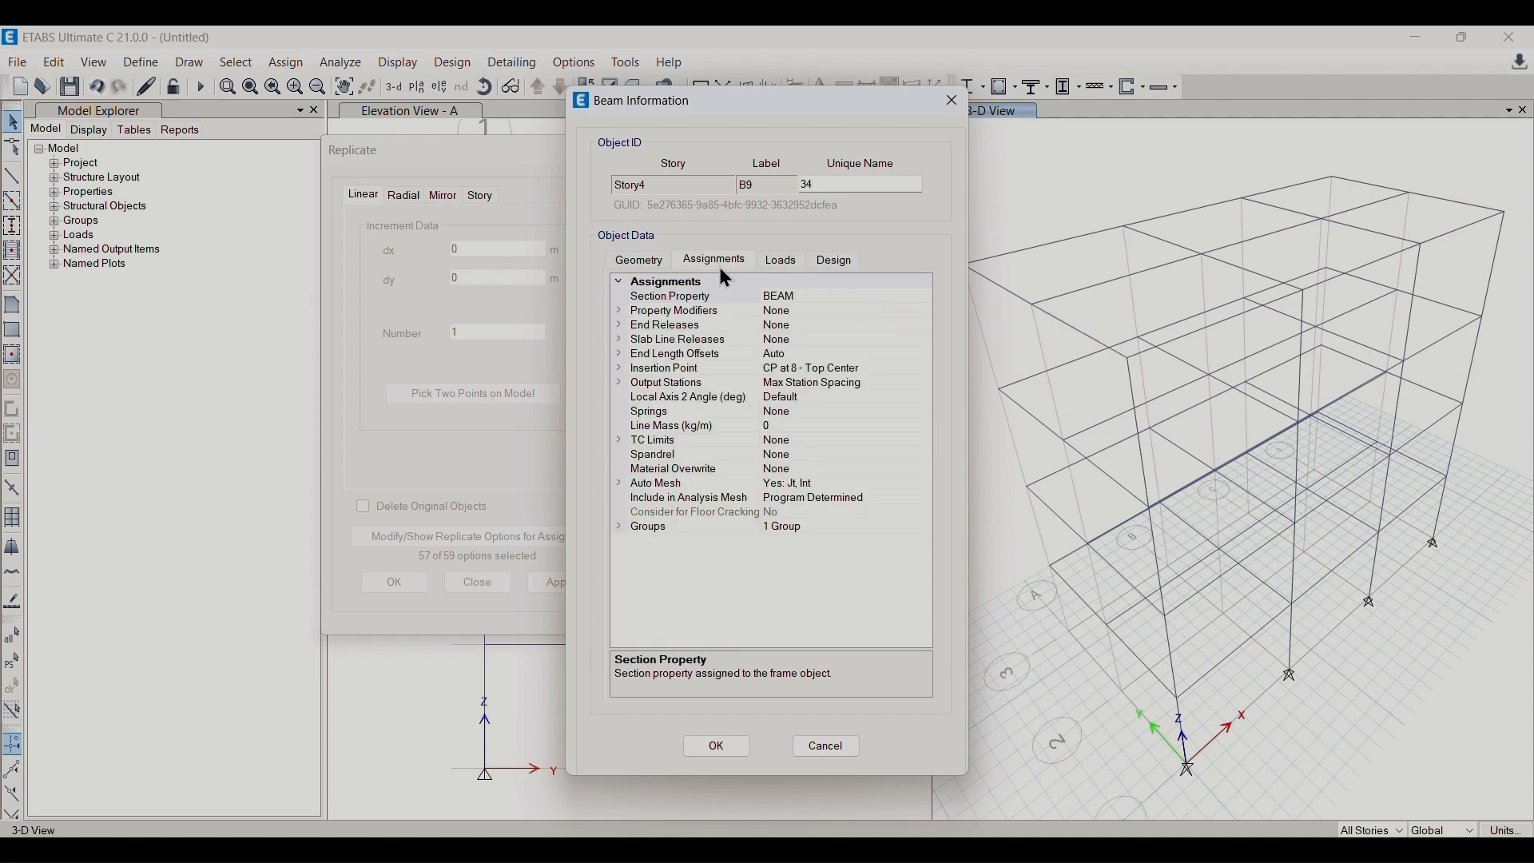
{"action": "left_click", "coordinate": [654, 267]}
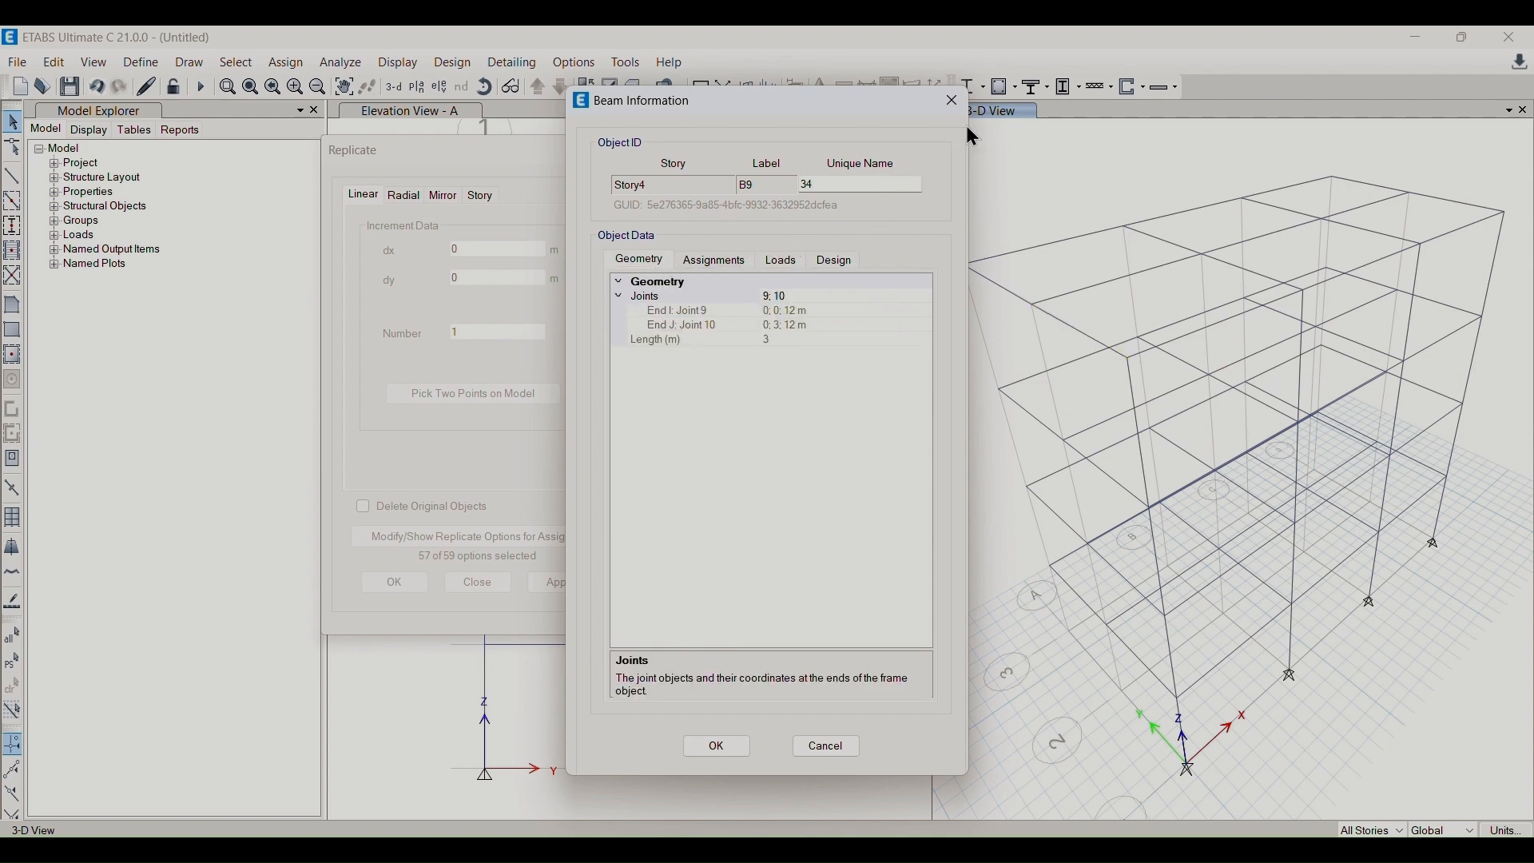
{"action": "left_click", "coordinate": [953, 100]}
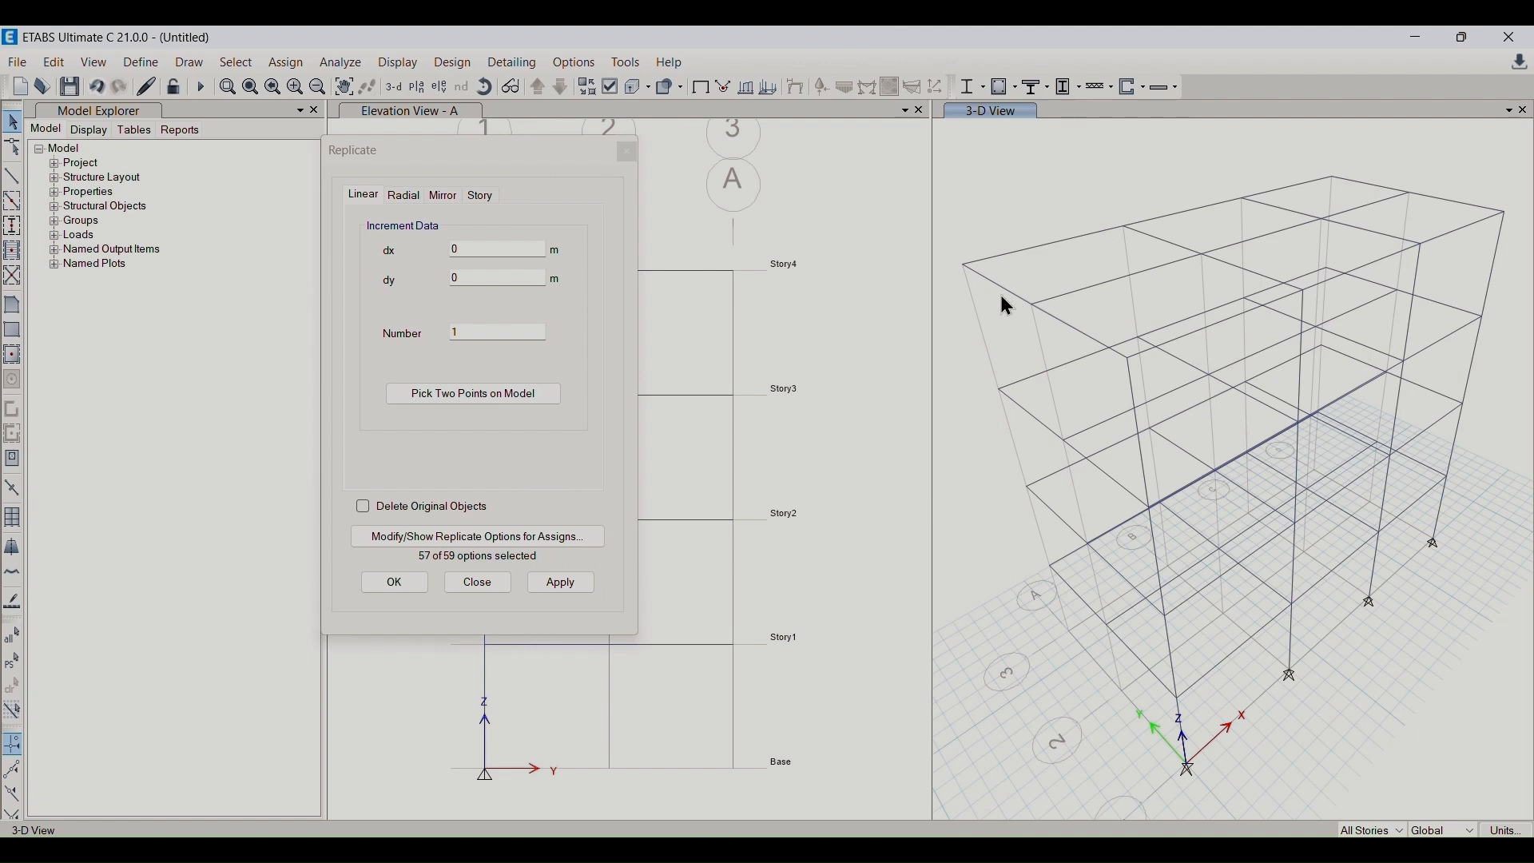
- Replicate the grid line 1 columns linearly with dy 3 m and number 2
{"action": "left_click", "coordinate": [457, 279]}
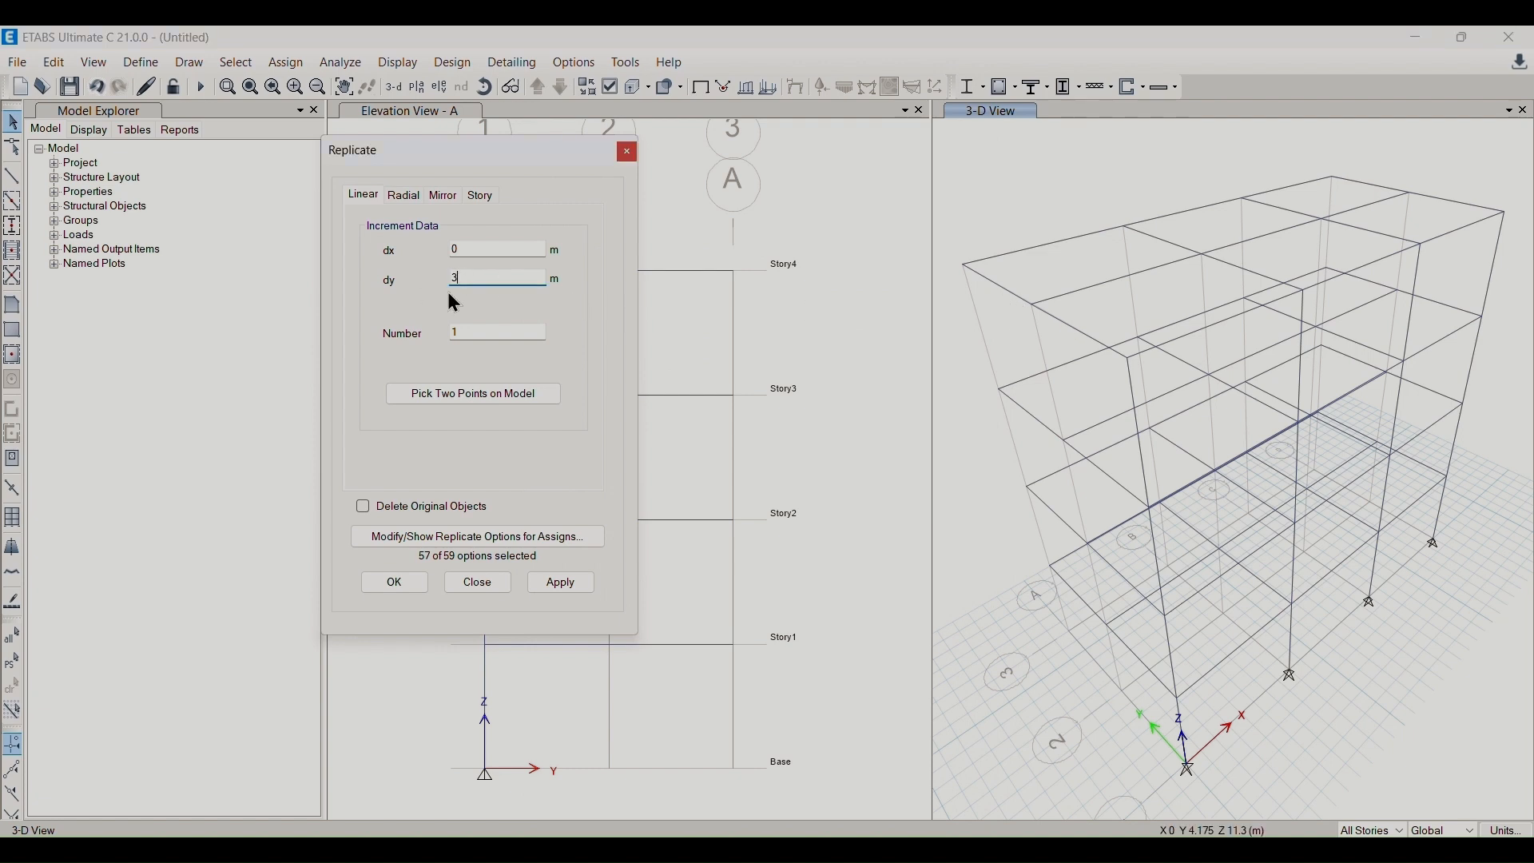
{"action": "left_click", "coordinate": [479, 332]}
{"action": "type", "text": "2"}
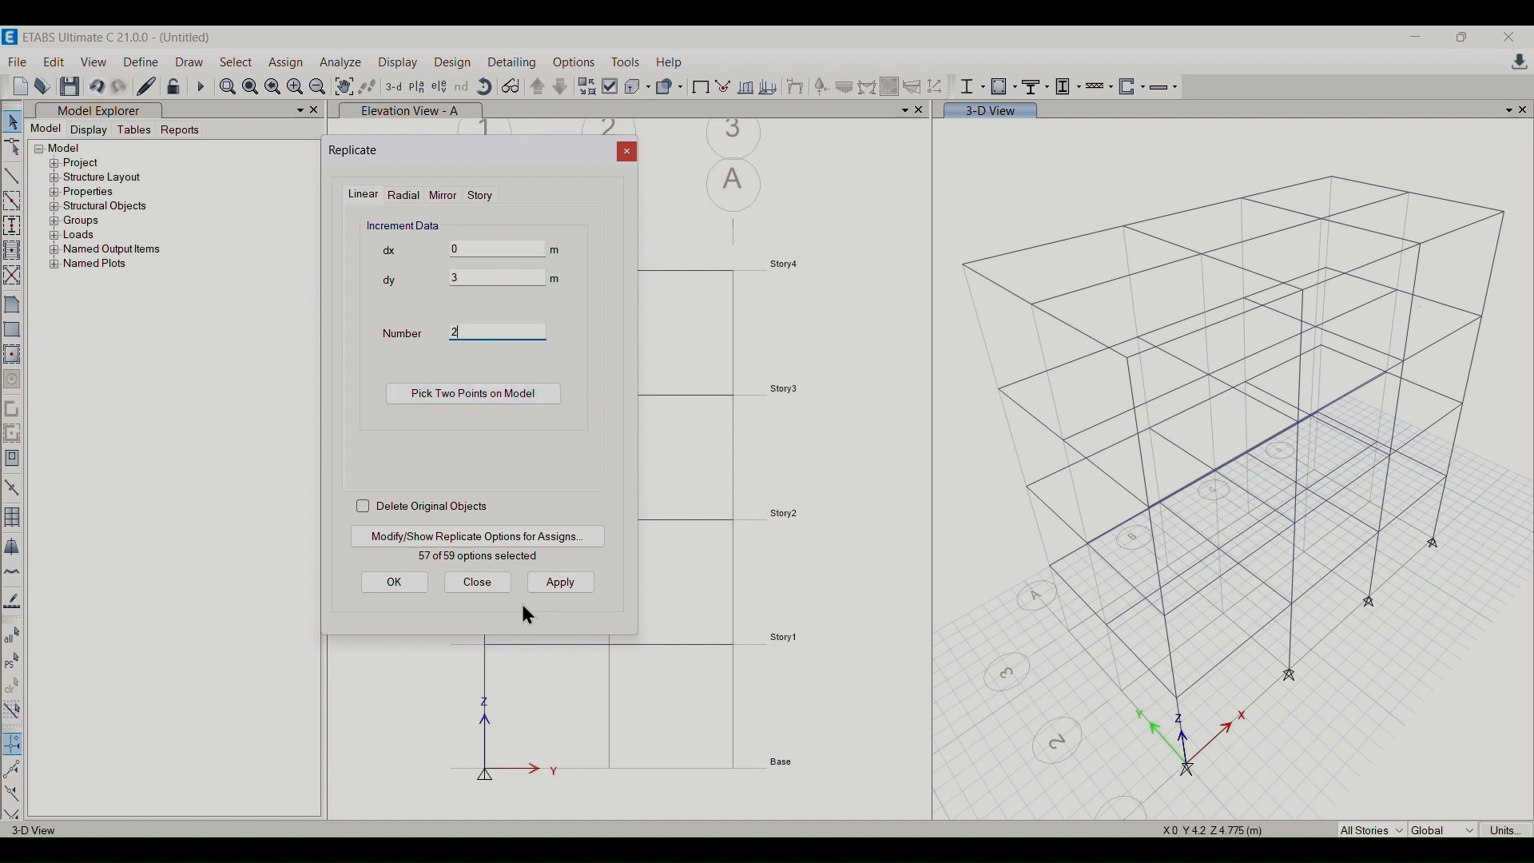
{"action": "left_click", "coordinate": [1141, 456]}
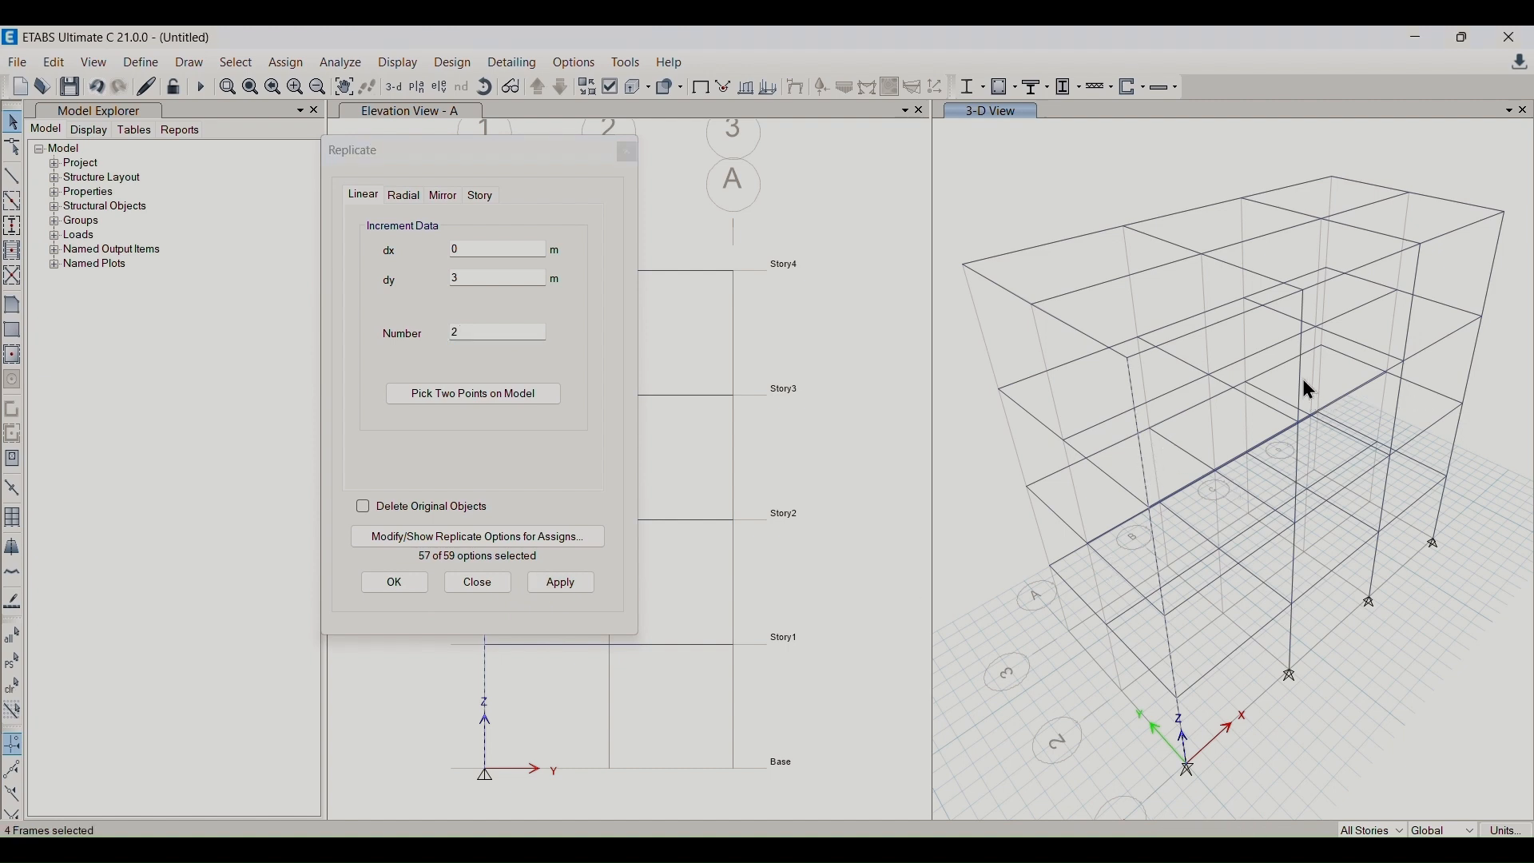
{"action": "left_click", "coordinate": [1411, 332]}
{"action": "left_click", "coordinate": [563, 584]}
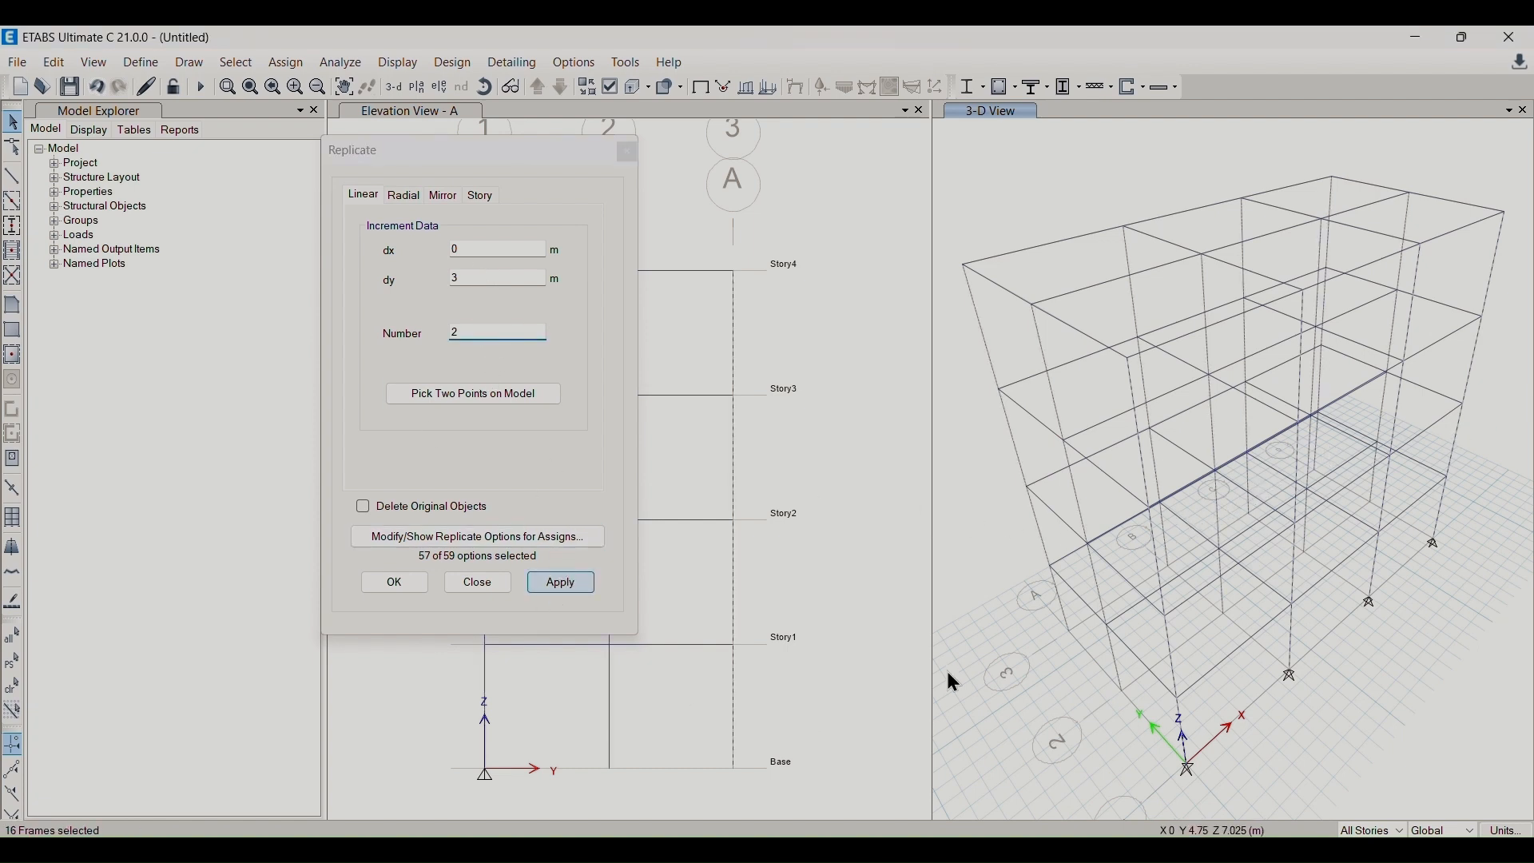
{"action": "left_click", "coordinate": [411, 586]}
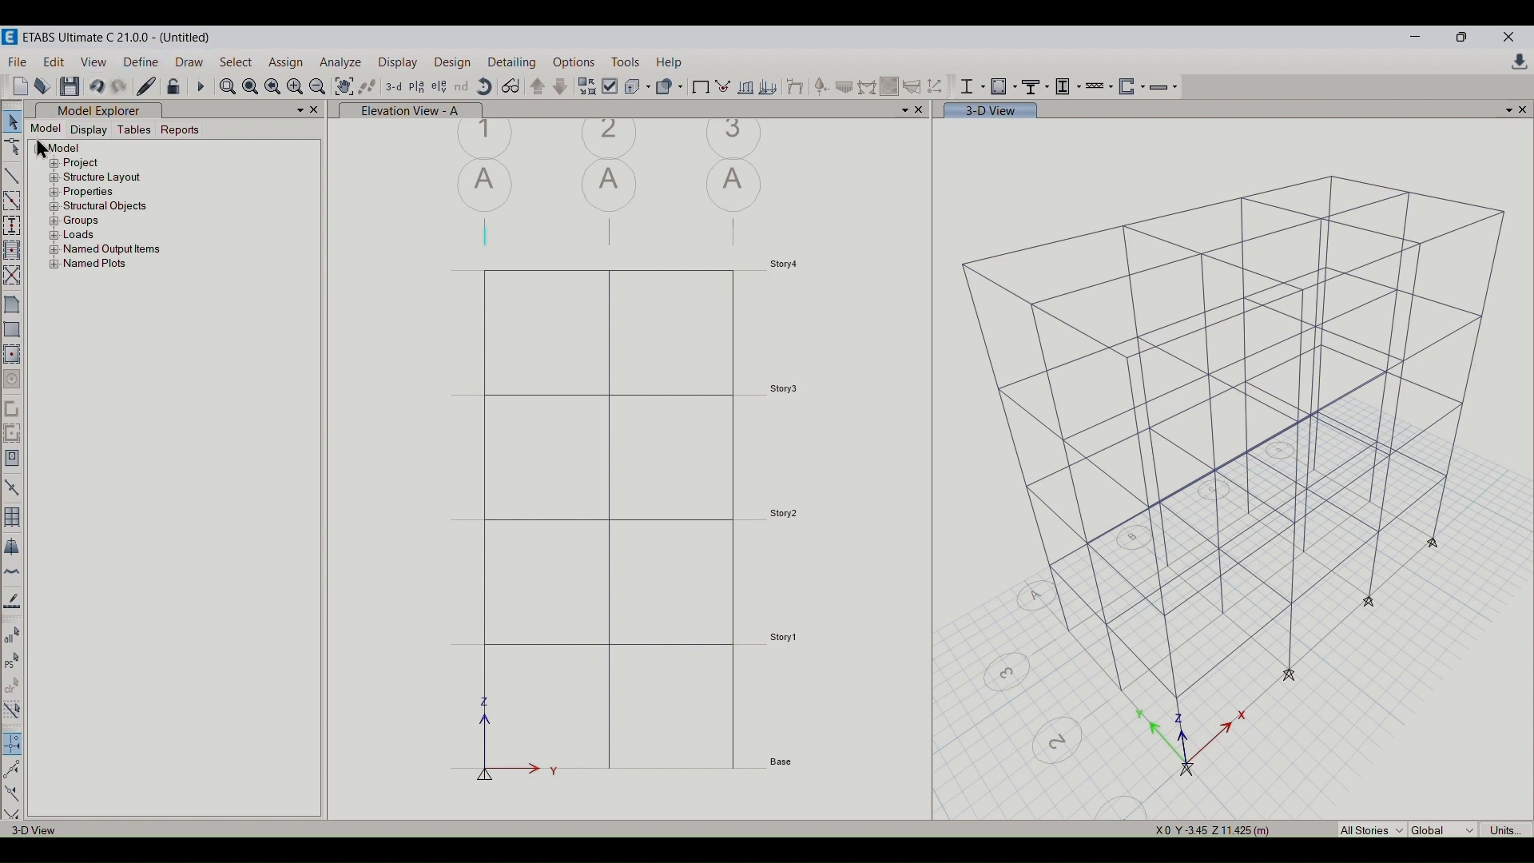
- Start quick floor drawing in the Story4 plan view with the SLAB125 property
{"action": "left_click", "coordinate": [14, 363]}
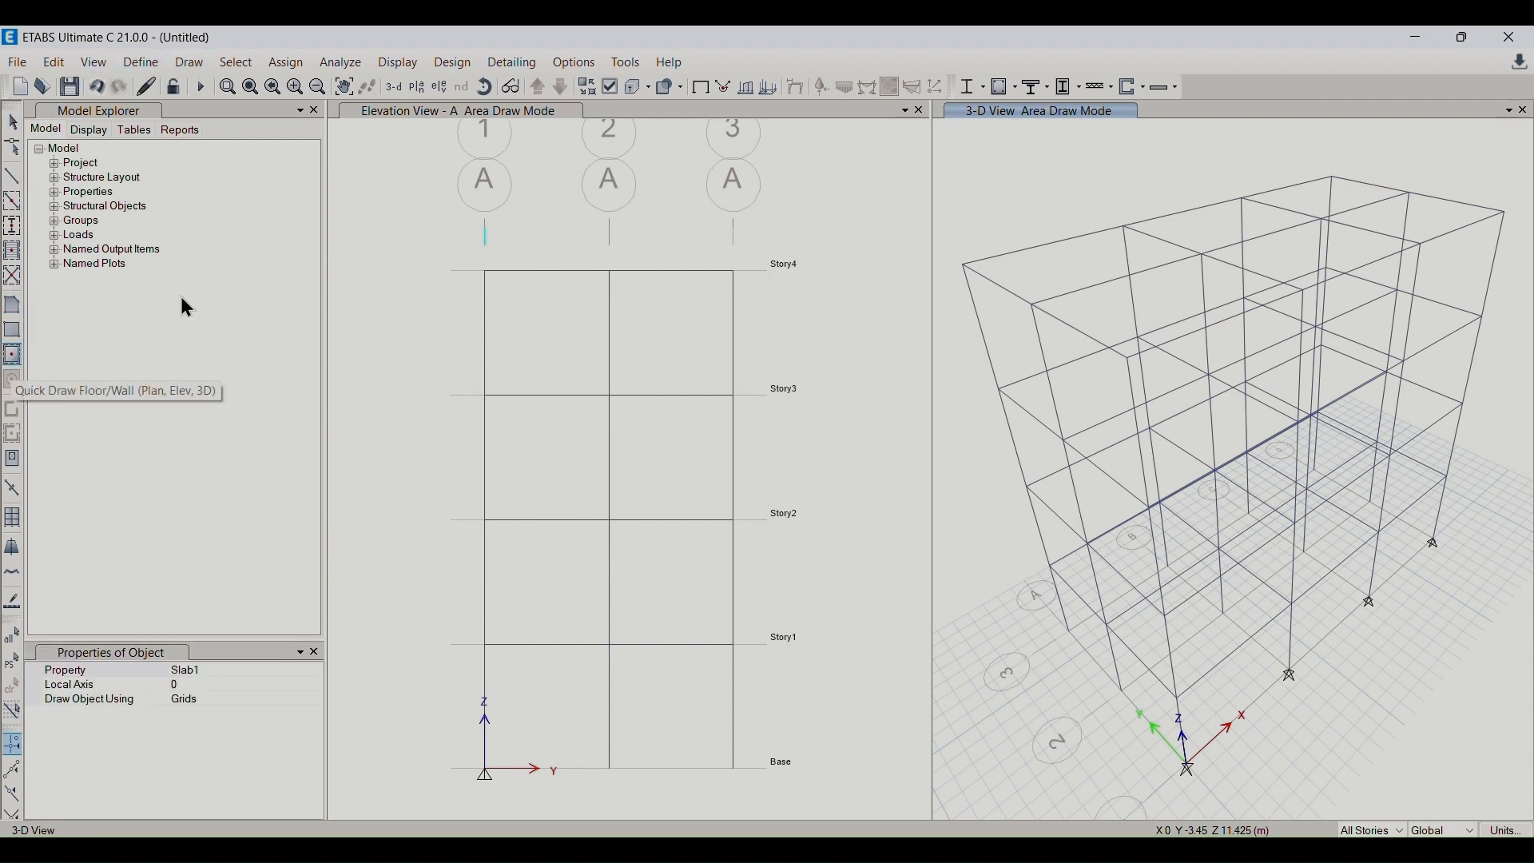
{"action": "left_click", "coordinate": [414, 93]}
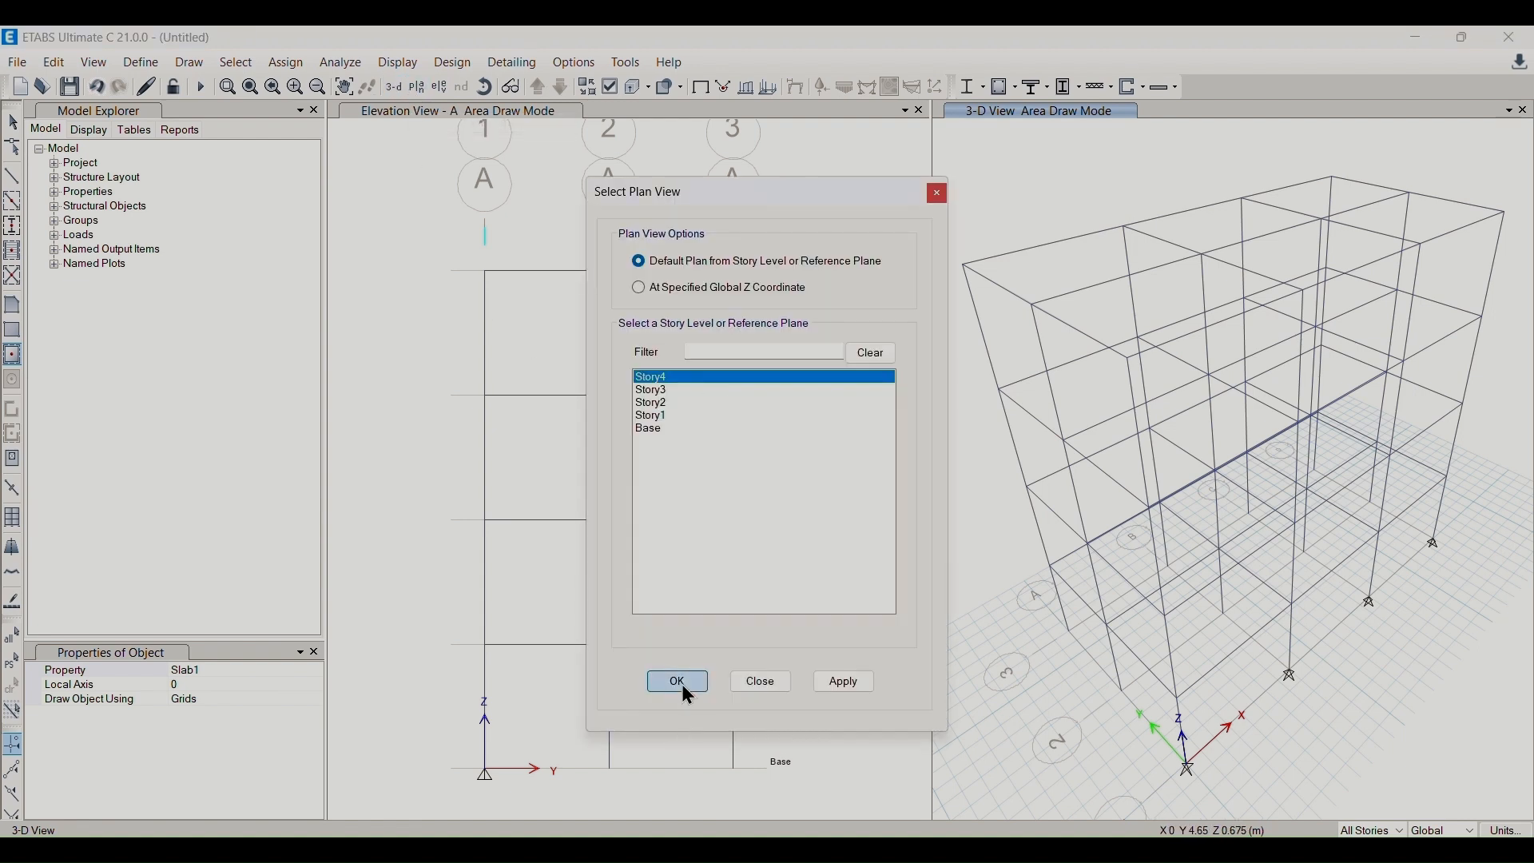
{"action": "left_click", "coordinate": [679, 684]}
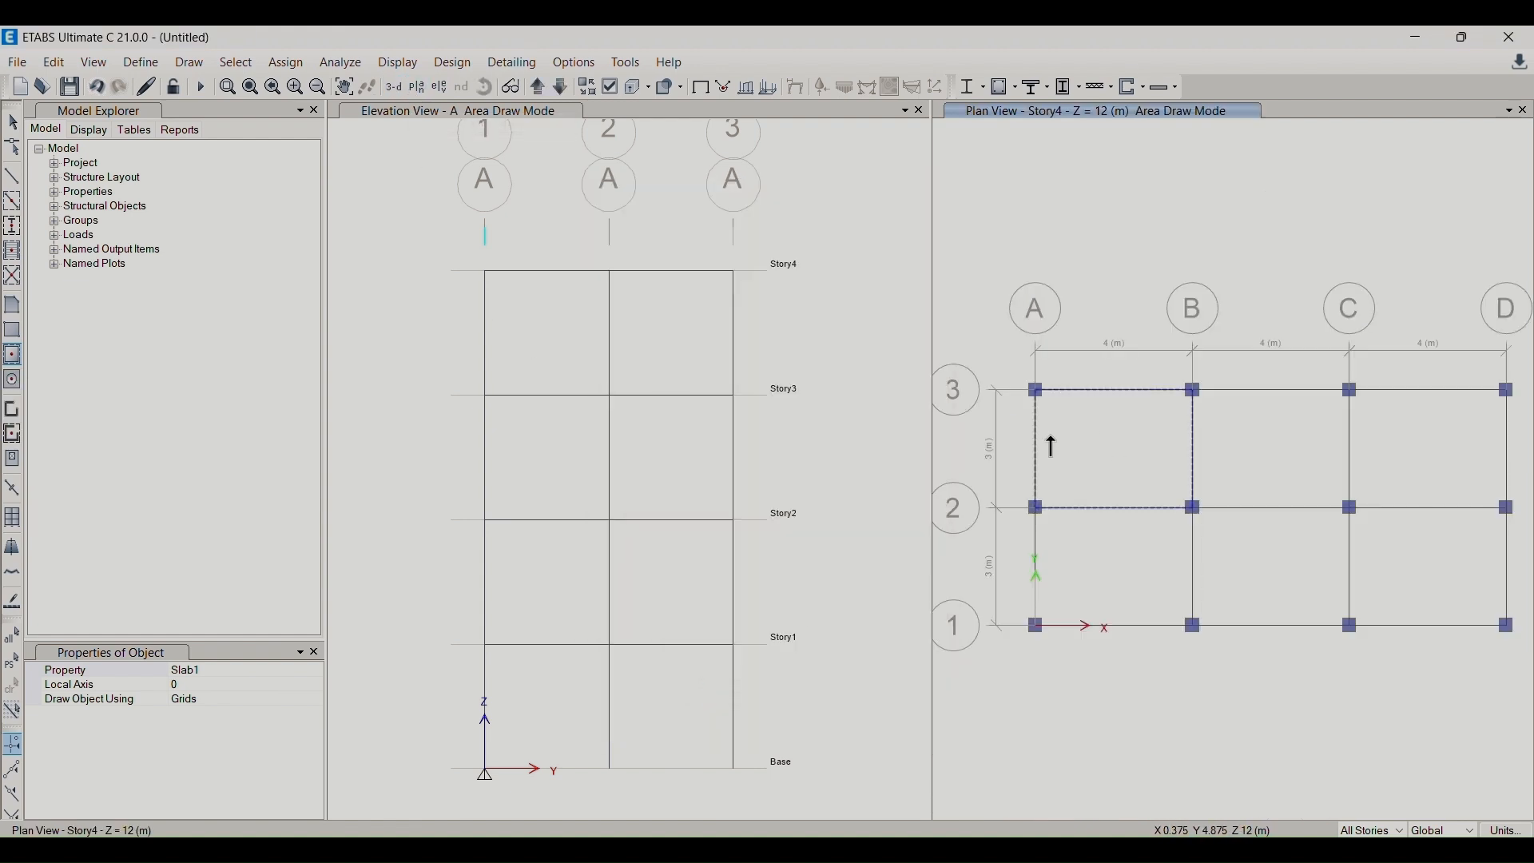
{"action": "left_click", "coordinate": [247, 671]}
{"action": "left_click", "coordinate": [316, 670]}
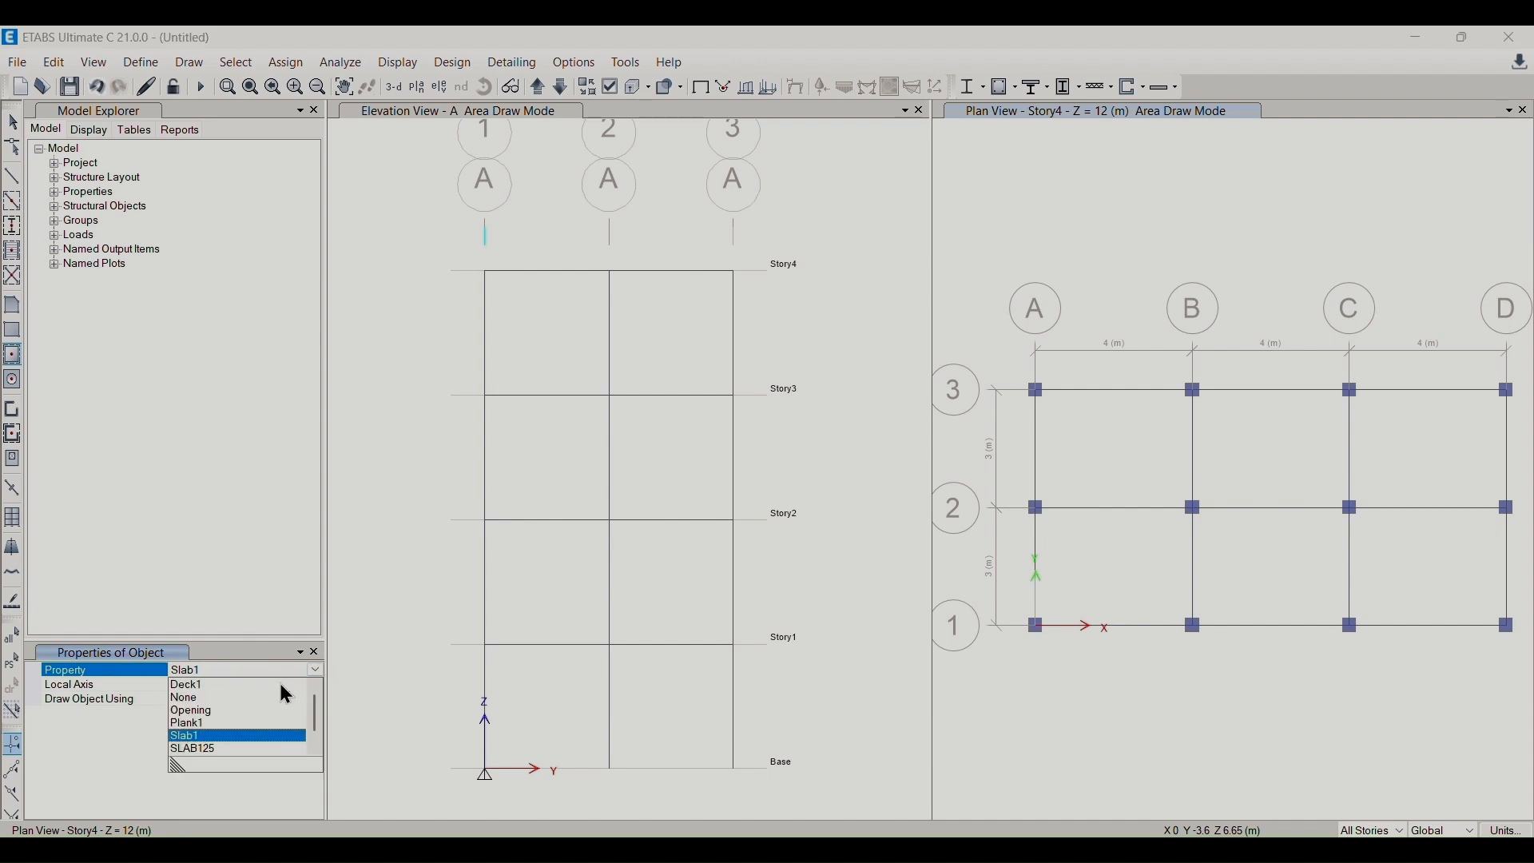
{"action": "left_click", "coordinate": [200, 743]}
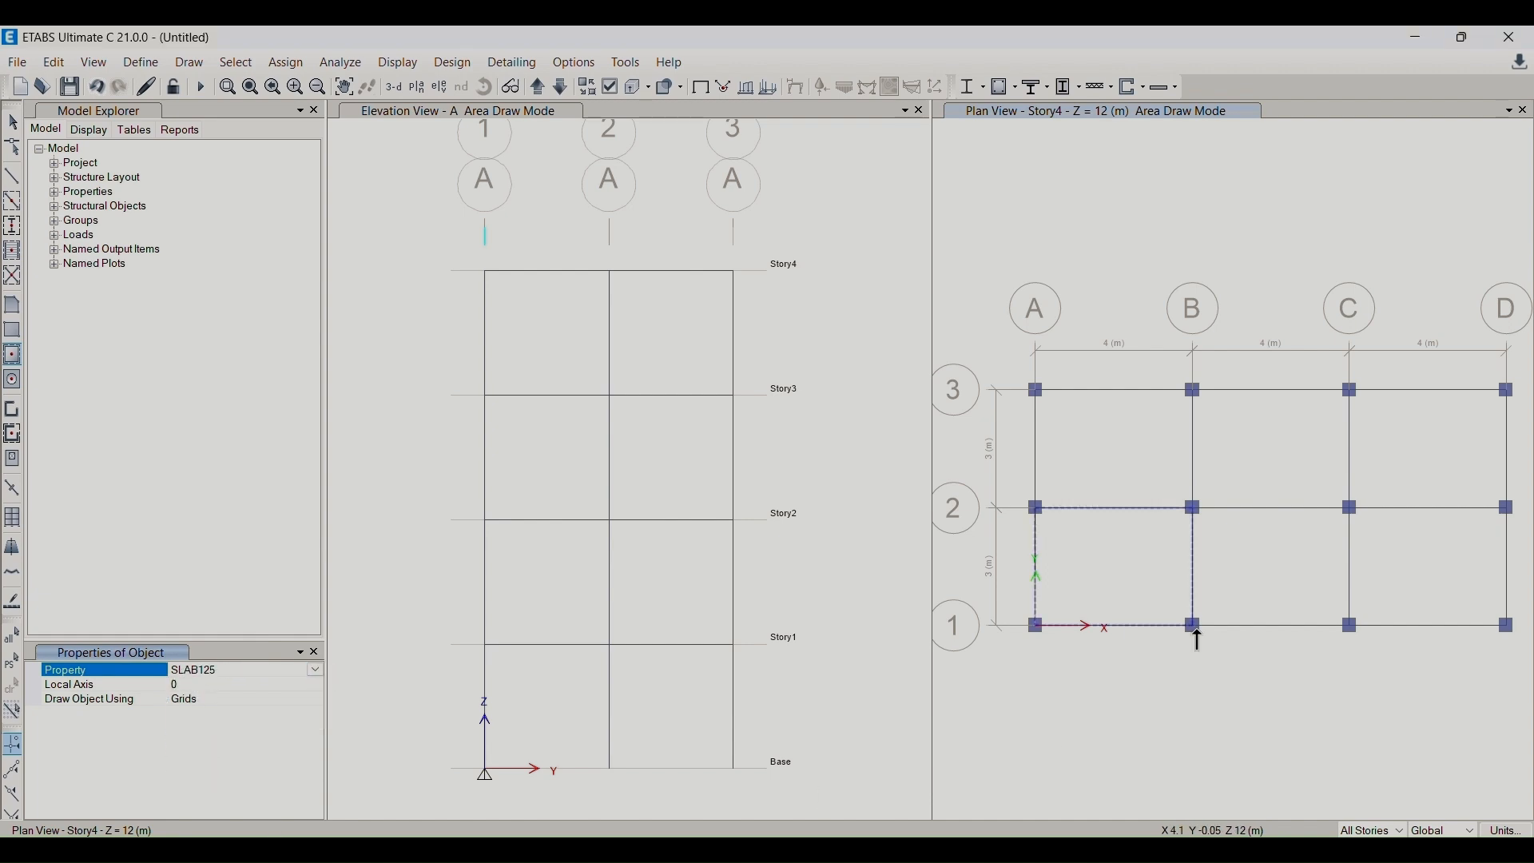
- Place a SLAB125 panel in the bay between grids A-B and 2-3, and replace the elevation view with a 3-D view
{"action": "left_click", "coordinate": [1134, 459]}
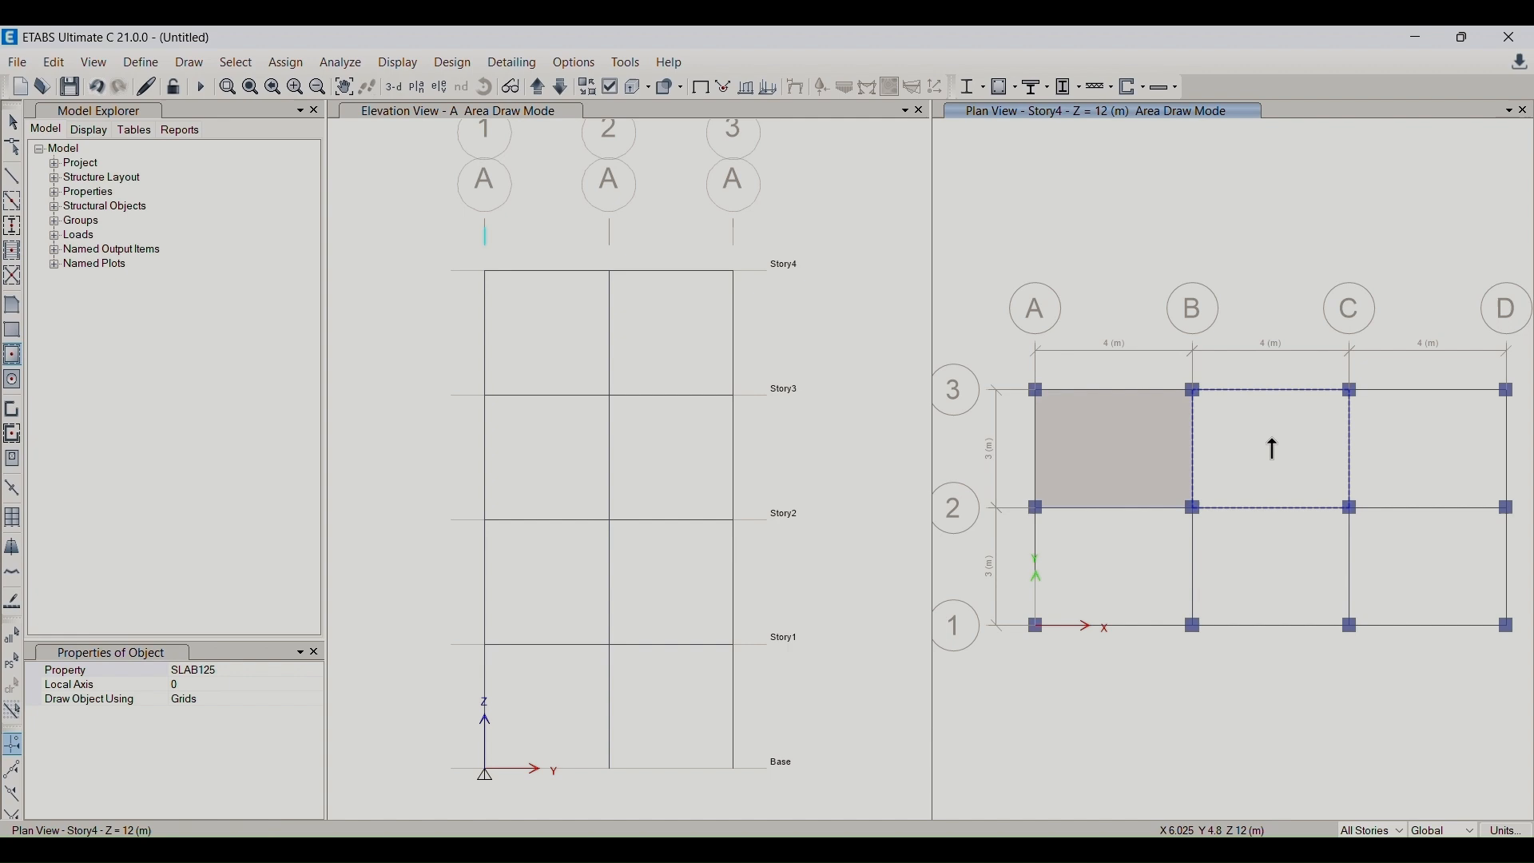
{"action": "left_click", "coordinate": [487, 110]}
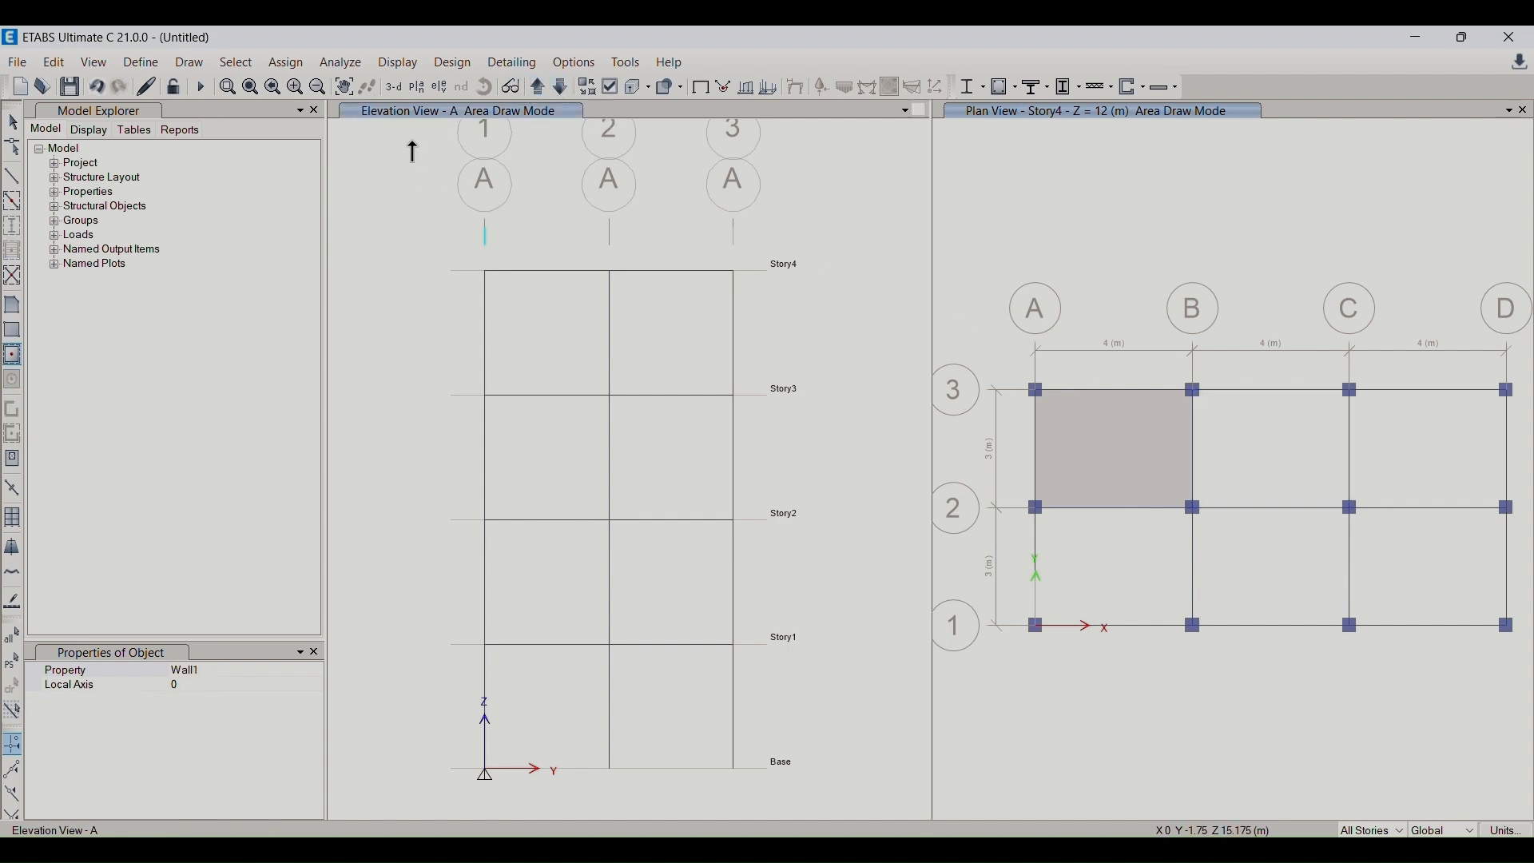
{"action": "left_click", "coordinate": [394, 87]}
- Try quick-drawing Deck1 floor panels in the bays between grids B and D
{"action": "left_click", "coordinate": [1250, 462]}
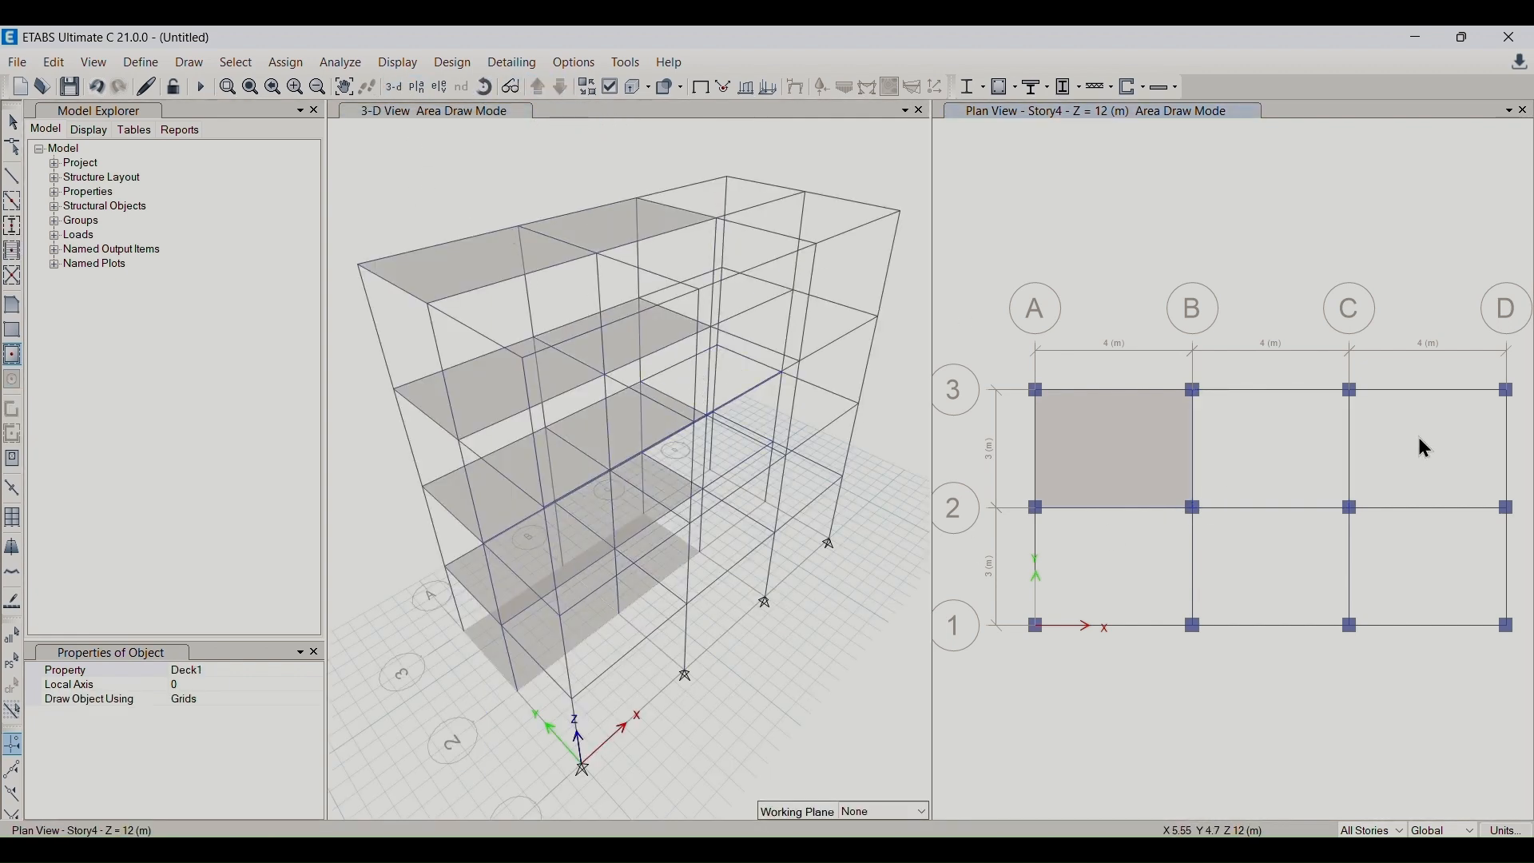
{"action": "left_click", "coordinate": [1440, 487]}
{"action": "left_click", "coordinate": [1288, 579]}
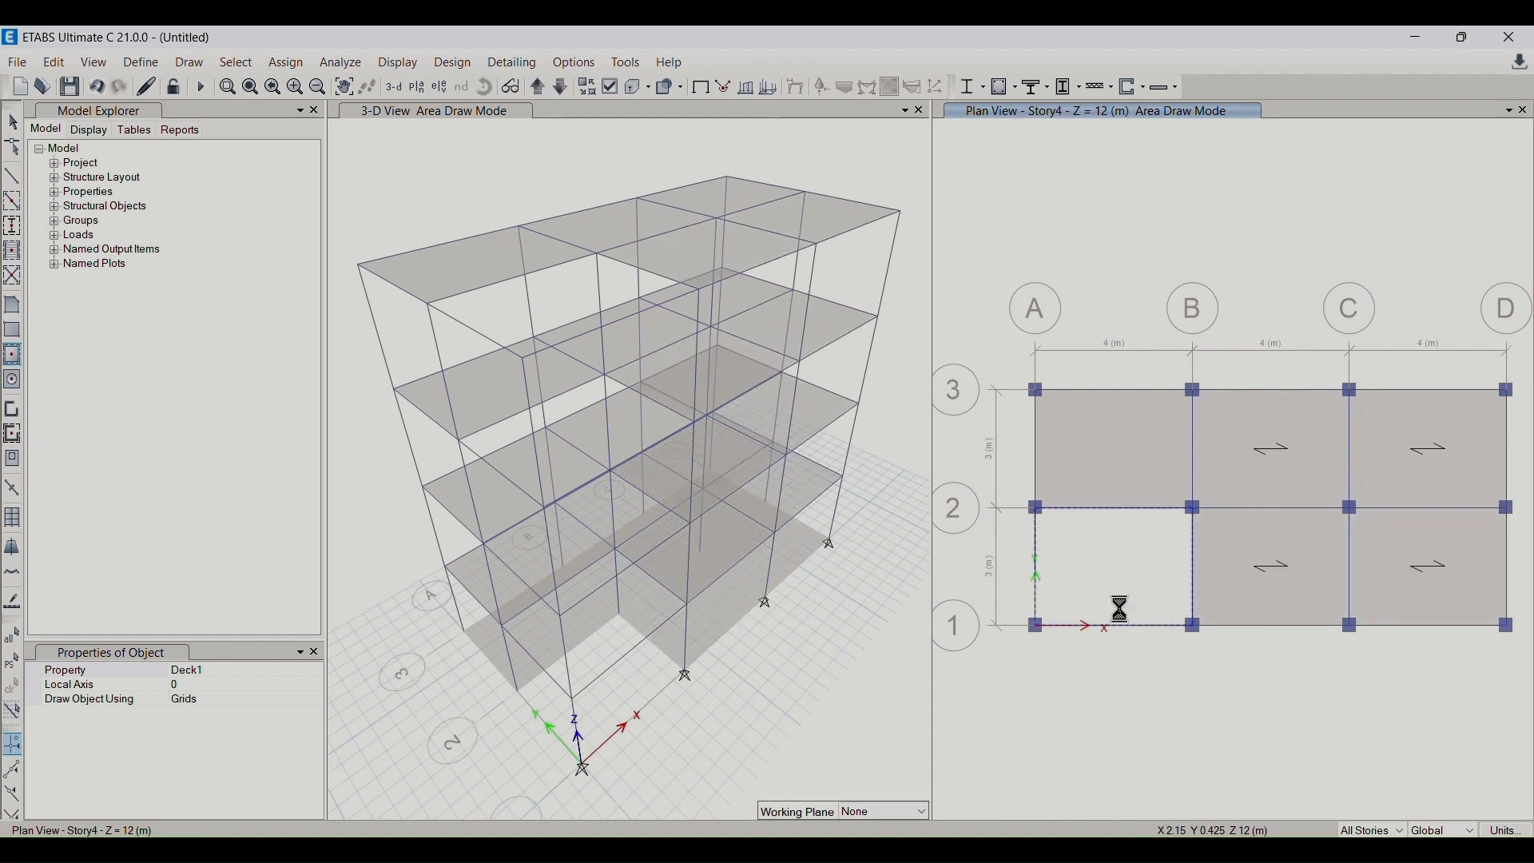
- Undo the Deck1 floor panels drawn between grids B and D
{"action": "key", "text": "ctrl+z"}
{"action": "key", "text": "ctrl+z"}
{"action": "key", "text": "ctrl+z"}
{"action": "key", "text": "ctrl+z"}
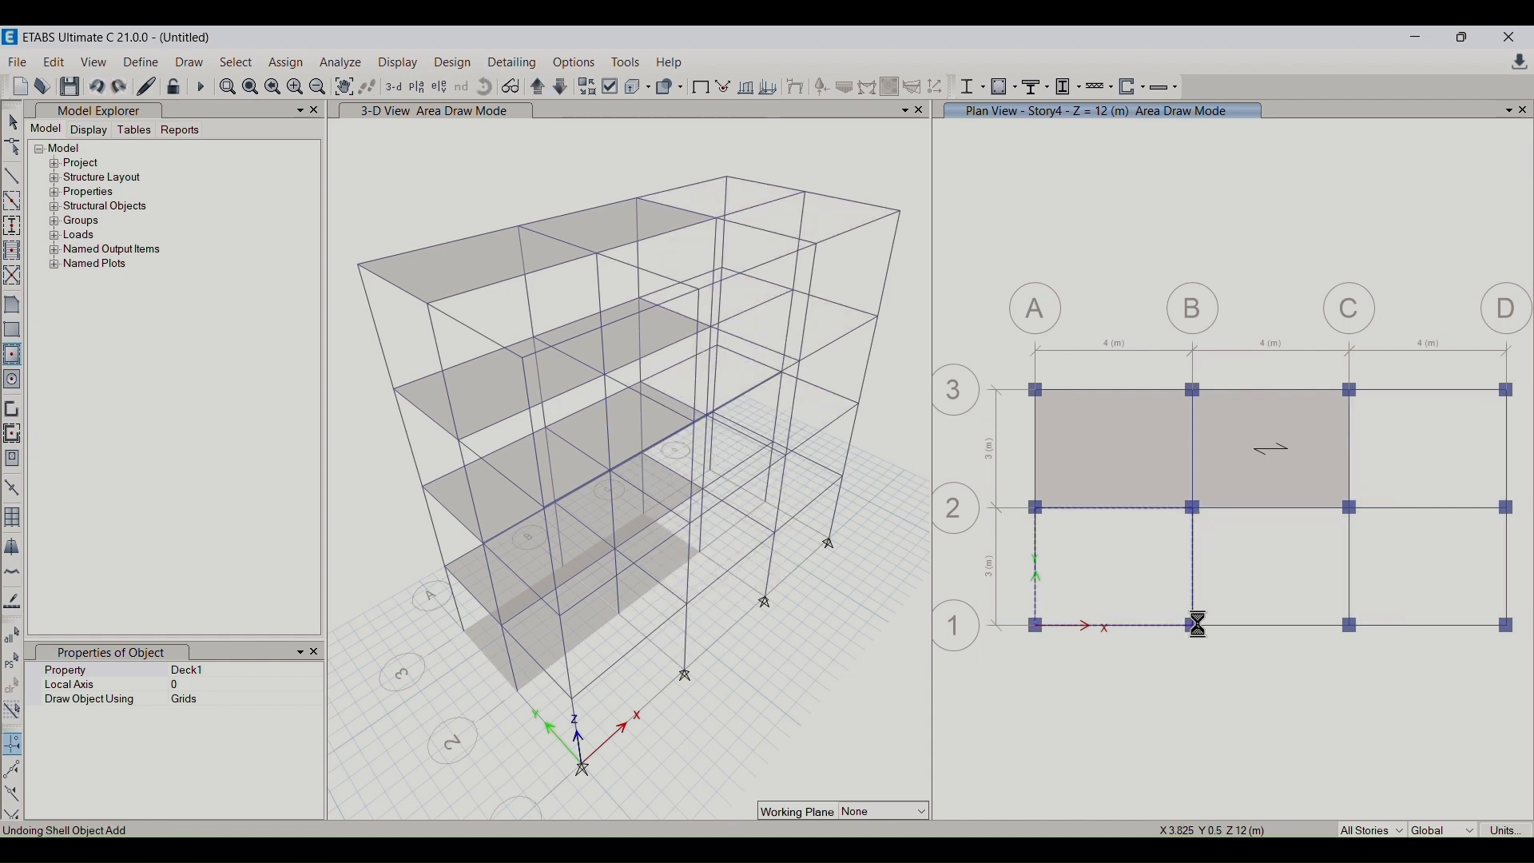
- Draw SLAB125 floor panels in the five remaining bays of the Story4 plan and finish floor drawing
{"action": "left_click", "coordinate": [201, 670]}
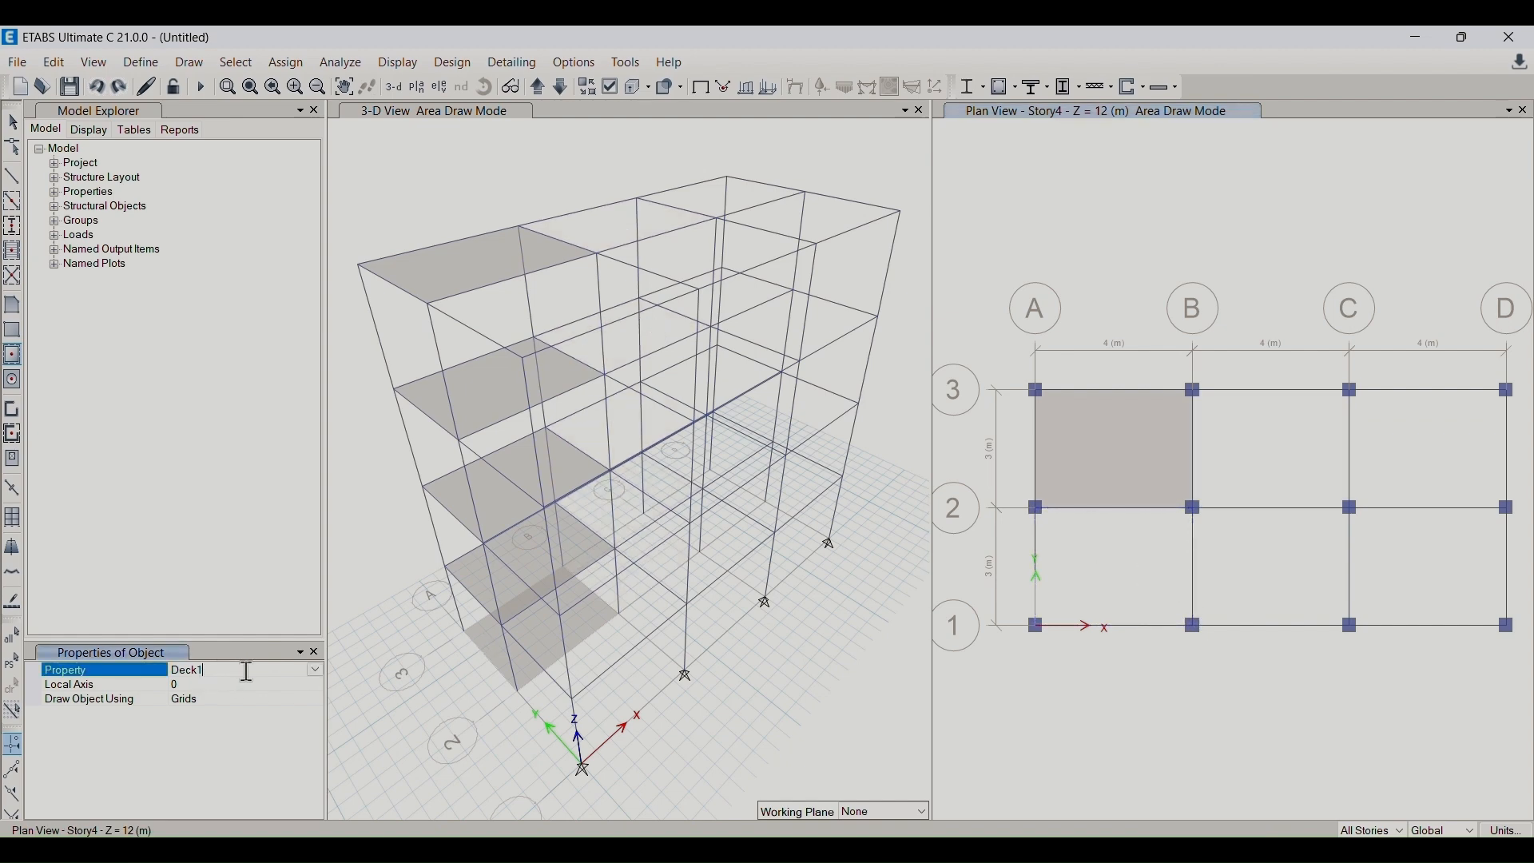
{"action": "left_click", "coordinate": [317, 671]}
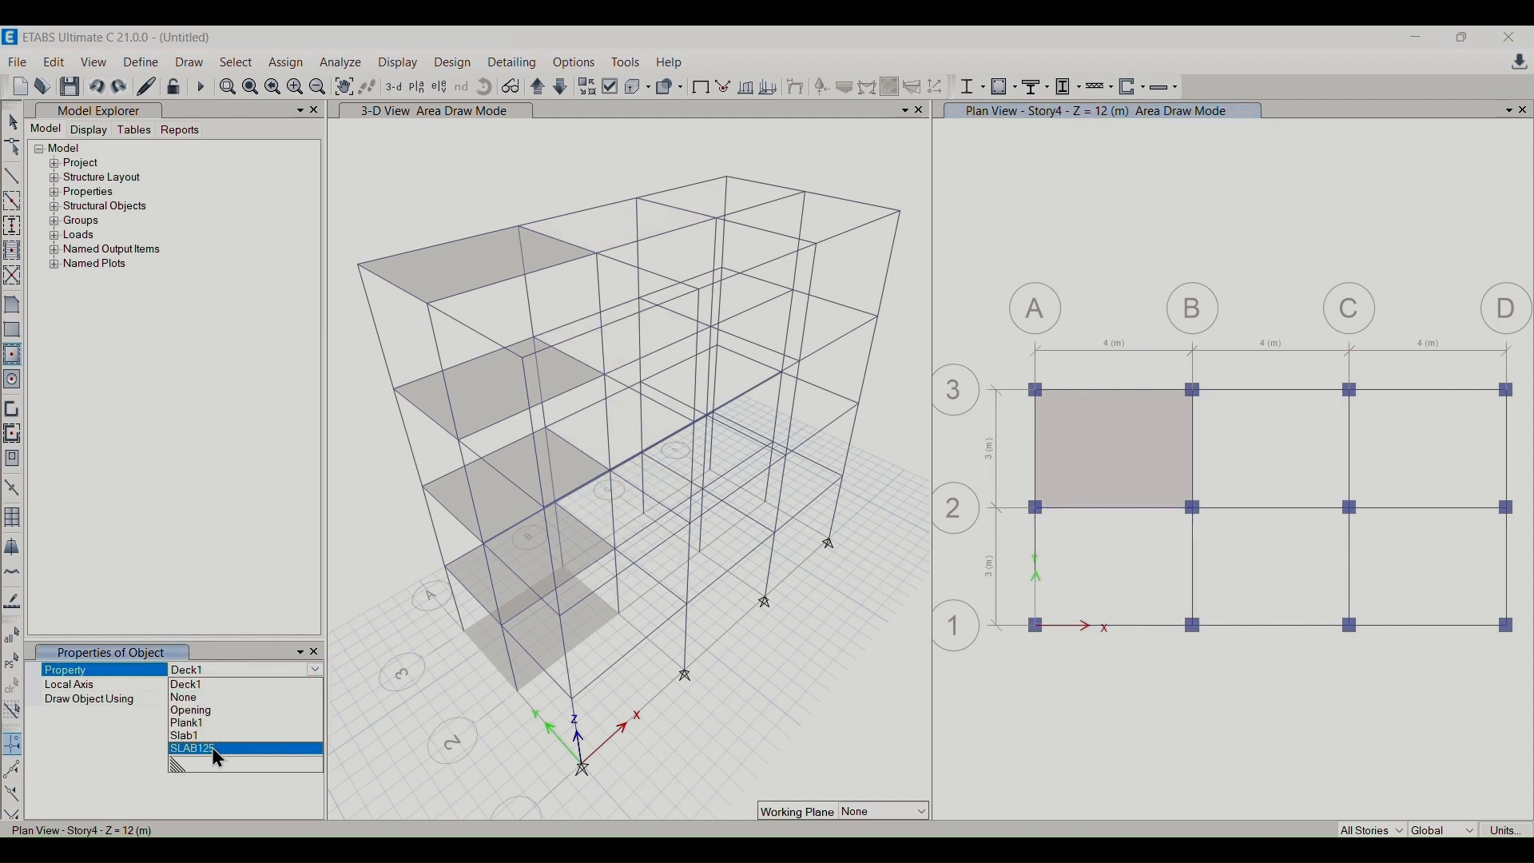
{"action": "left_click", "coordinate": [212, 746]}
{"action": "left_click", "coordinate": [1260, 460]}
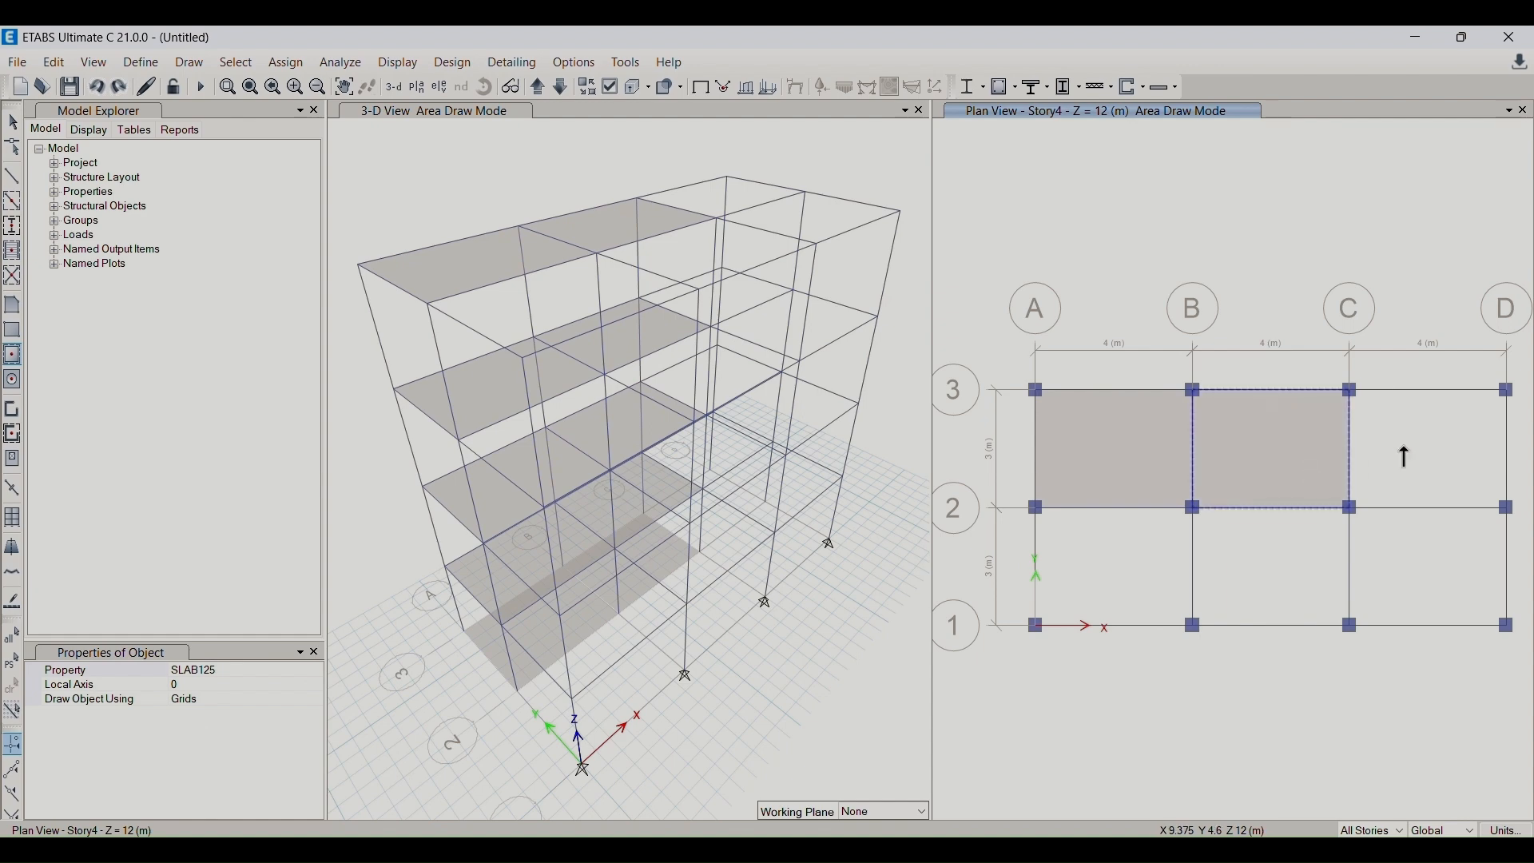
{"action": "left_click", "coordinate": [1427, 479]}
{"action": "left_click", "coordinate": [1426, 541]}
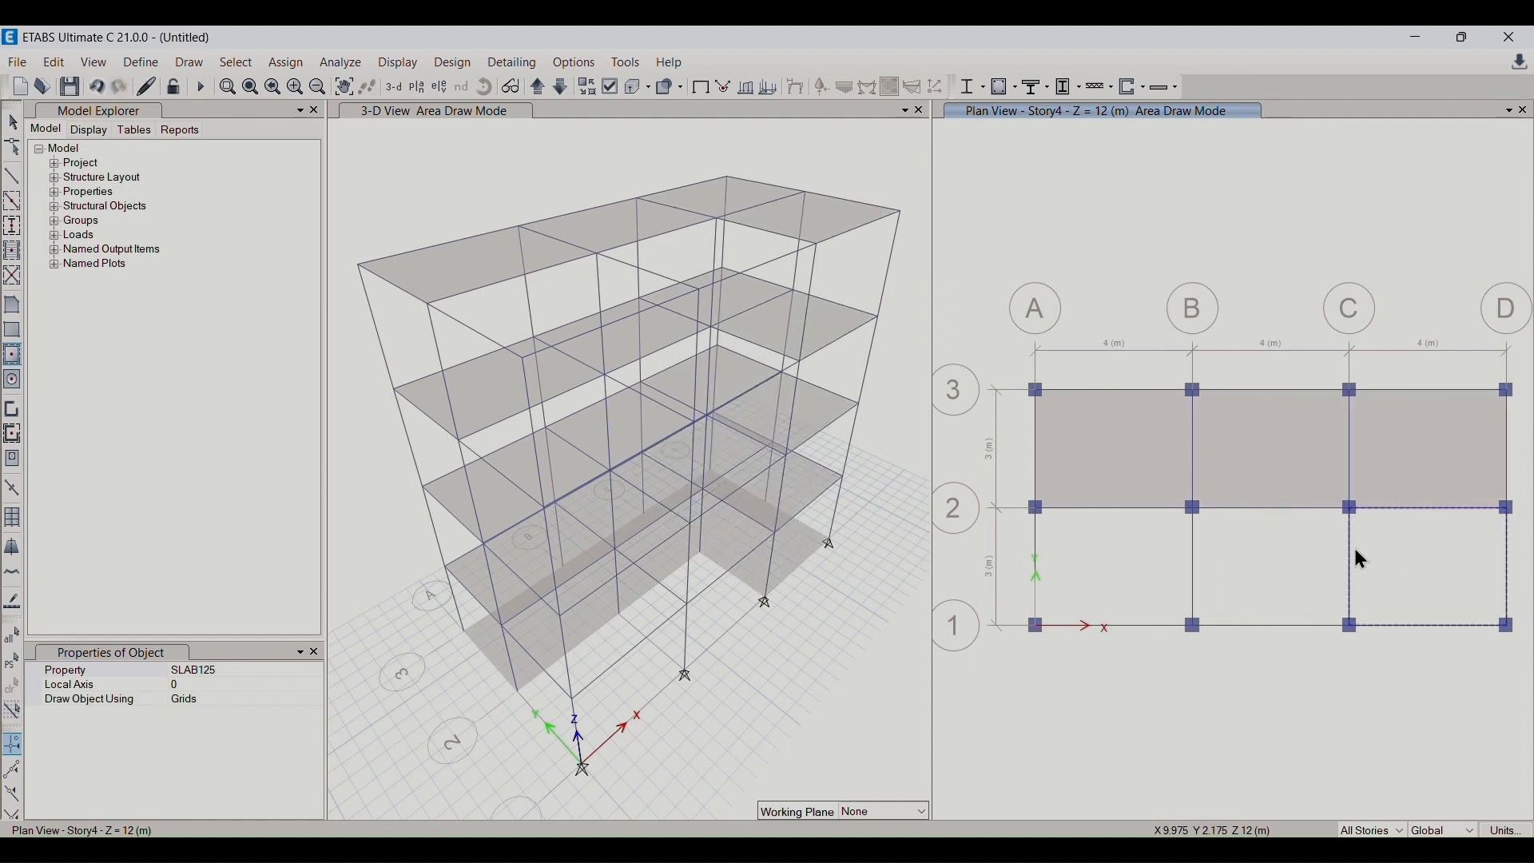
{"action": "left_click", "coordinate": [1288, 563]}
{"action": "left_click", "coordinate": [1116, 590]}
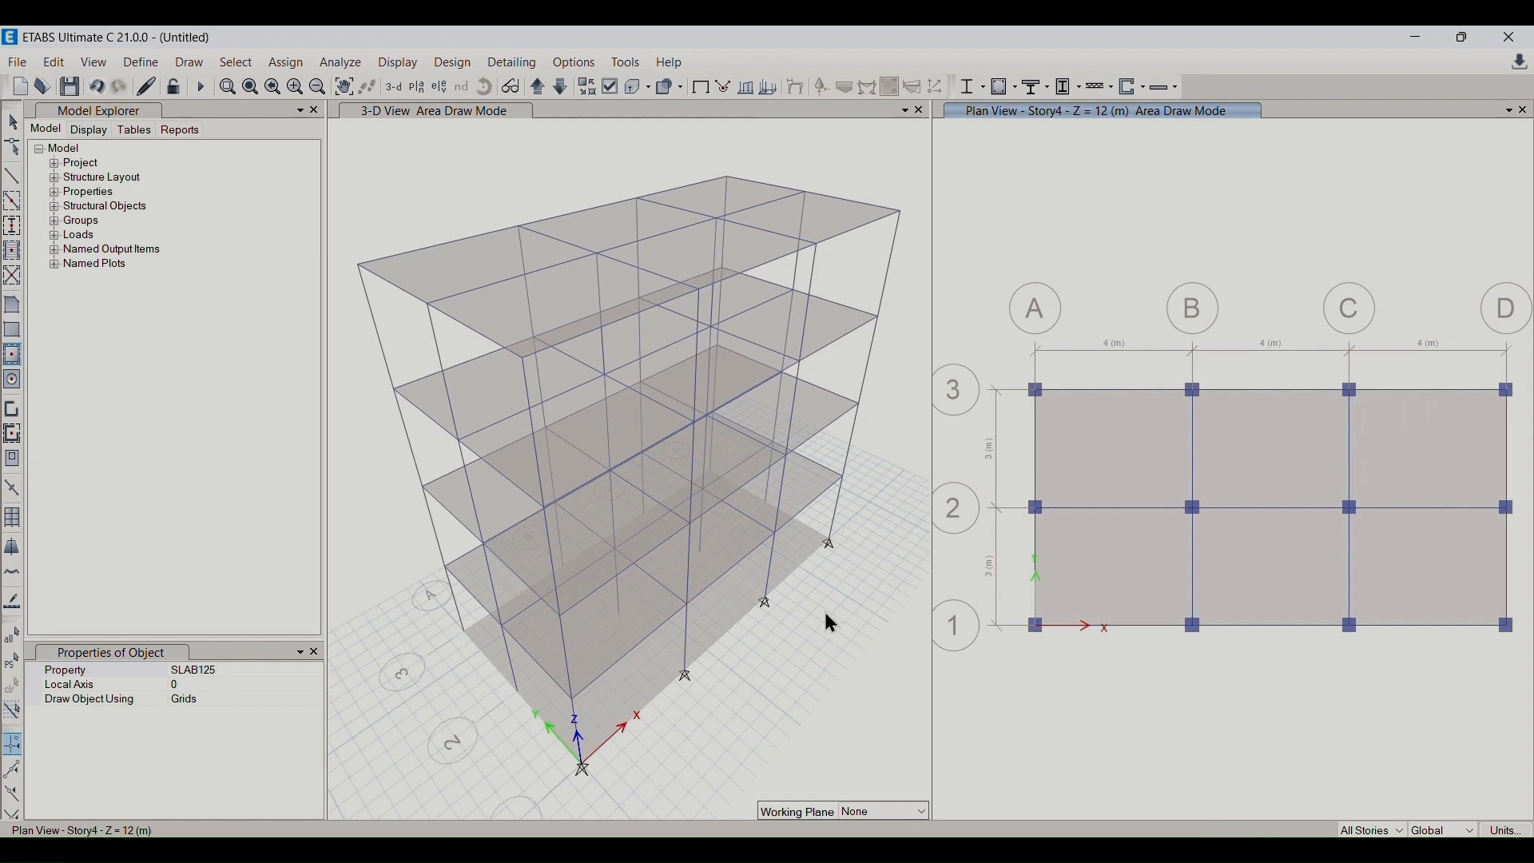
{"action": "key", "text": "Escape"}
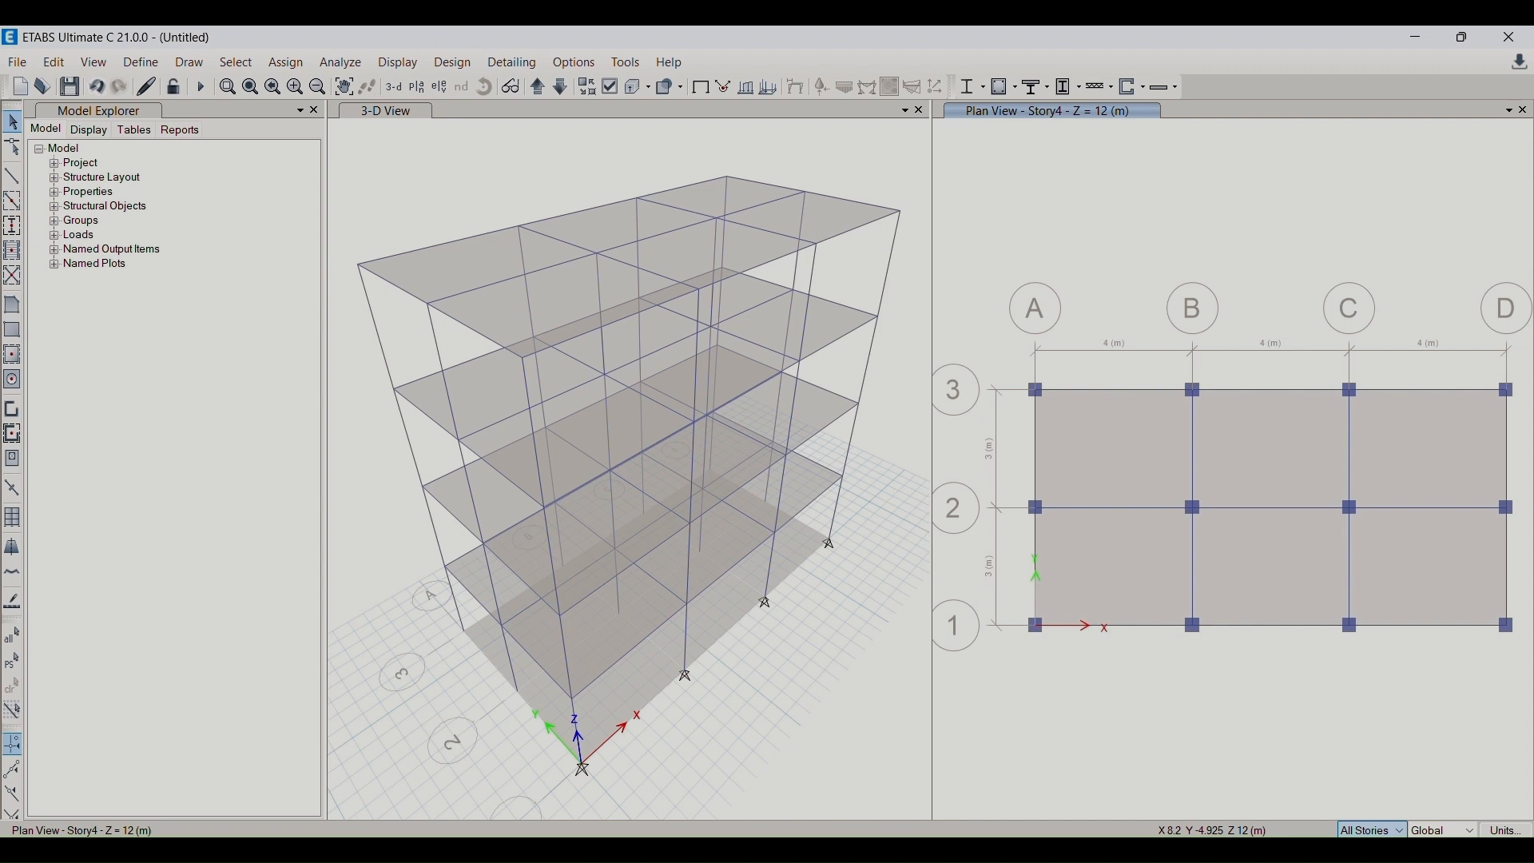
- Limit editing to One Story and delete all beams and slabs in the Base plan
{"action": "left_click", "coordinate": [1366, 844]}
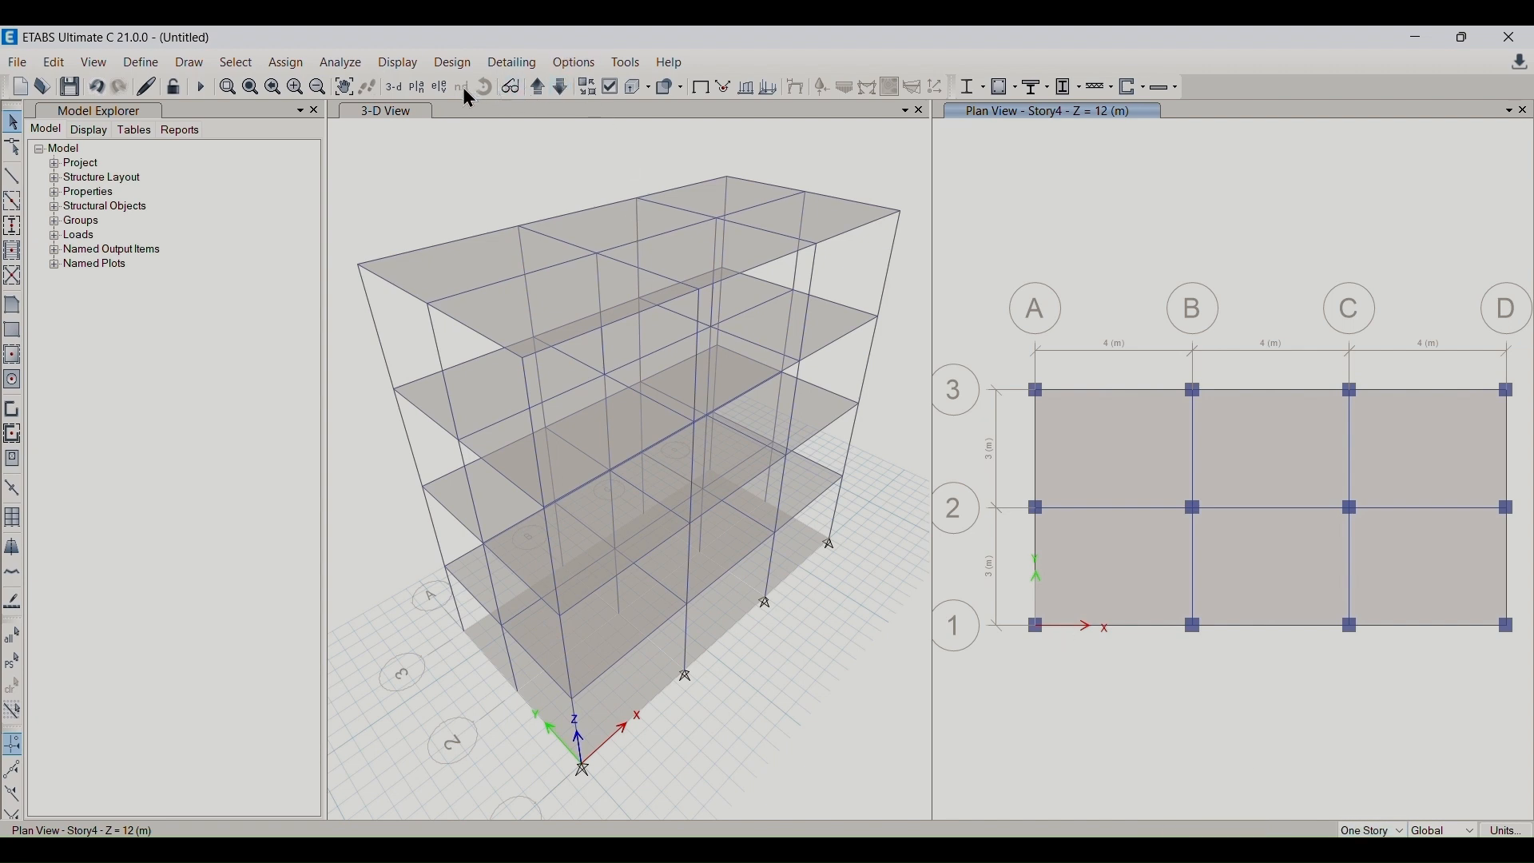
{"action": "left_click", "coordinate": [419, 88]}
{"action": "left_click", "coordinate": [669, 432]}
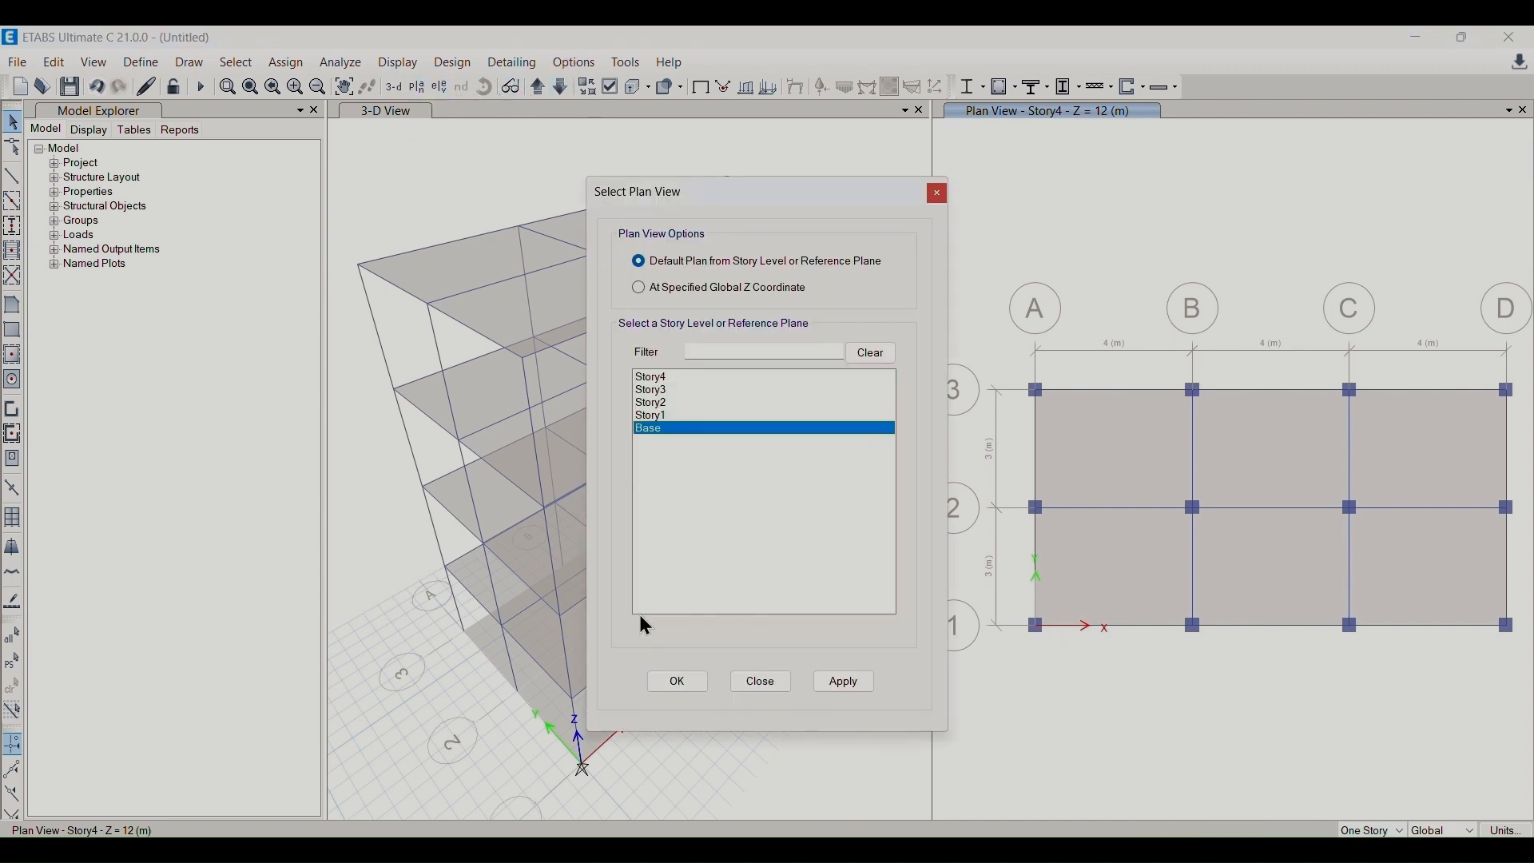
{"action": "left_click", "coordinate": [676, 684]}
{"action": "left_click_drag", "start_coordinate": [973, 324], "coordinate": [1532, 704]}
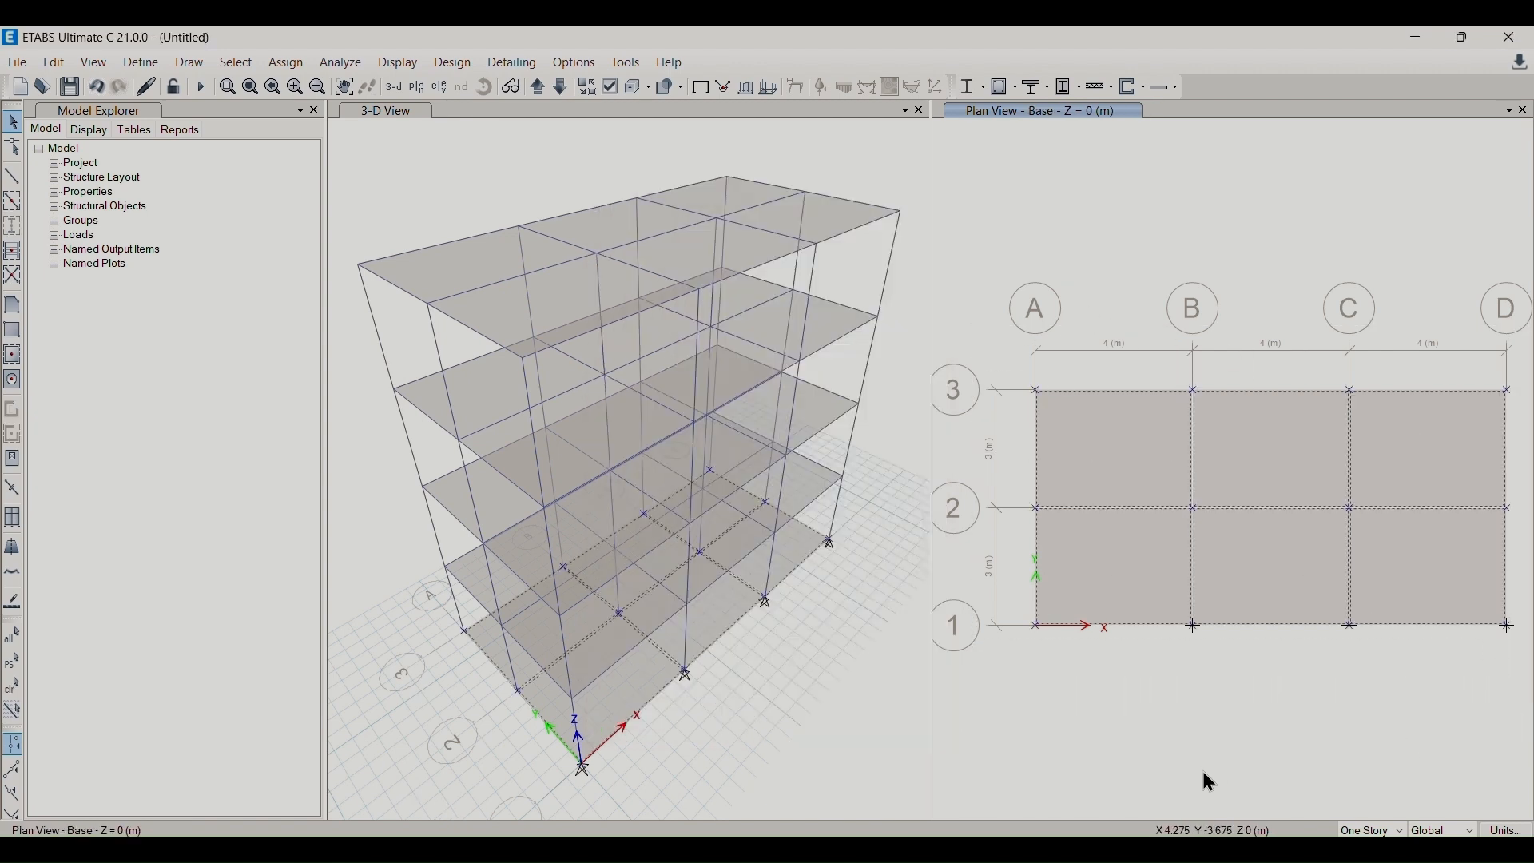
{"action": "key", "text": "Delete"}
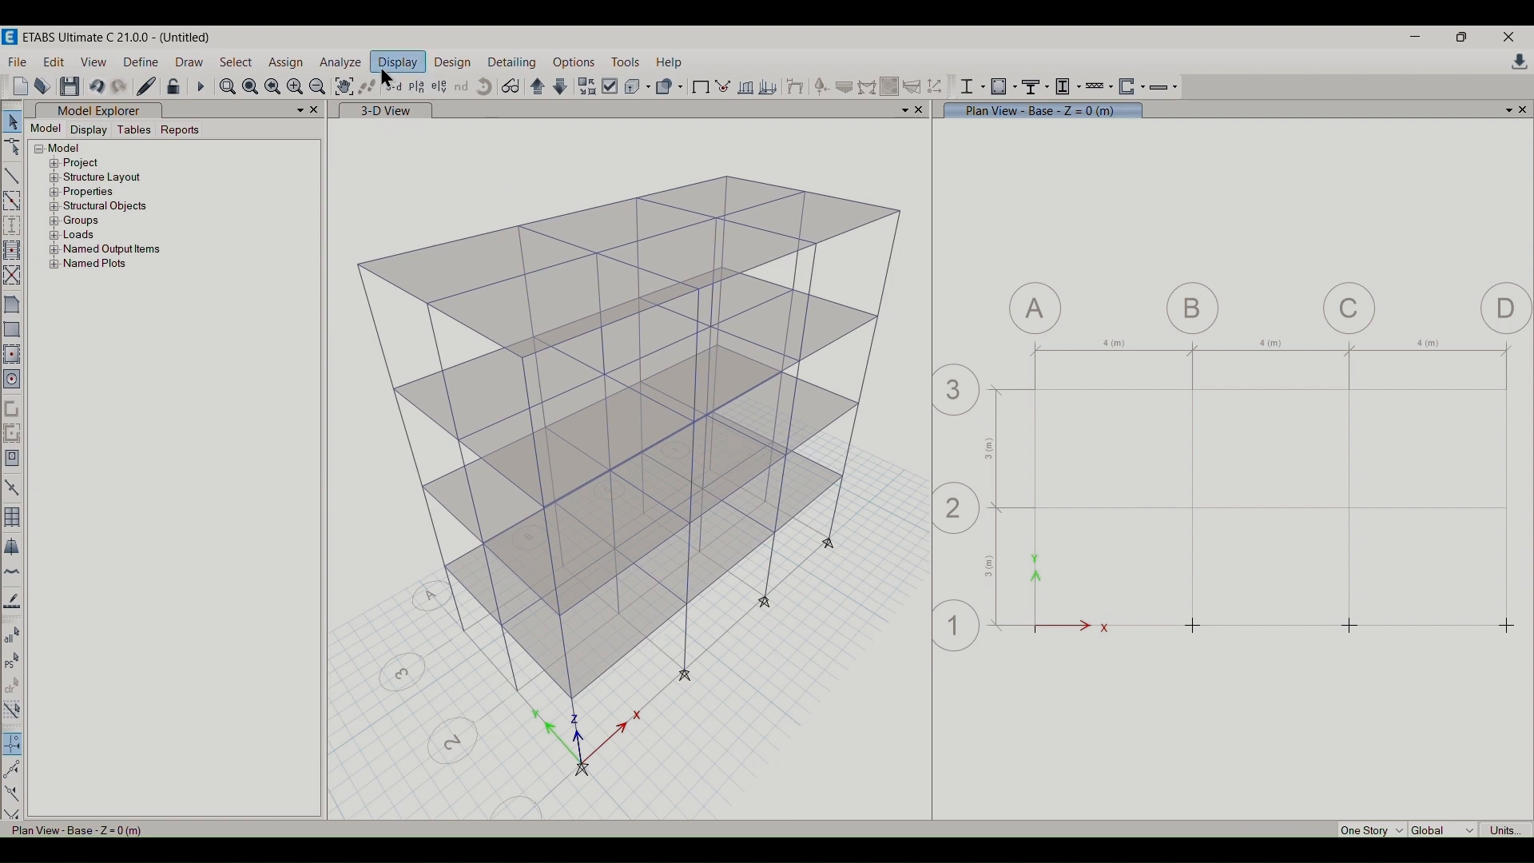
- Open the joint restraint assignment with all translations and rotations restrained, keeping the model views uncovered
{"action": "left_click", "coordinate": [286, 64]}
{"action": "left_click", "coordinate": [285, 62]}
{"action": "left_click", "coordinate": [274, 62]}
{"action": "mouse_move", "coordinate": [294, 90]}
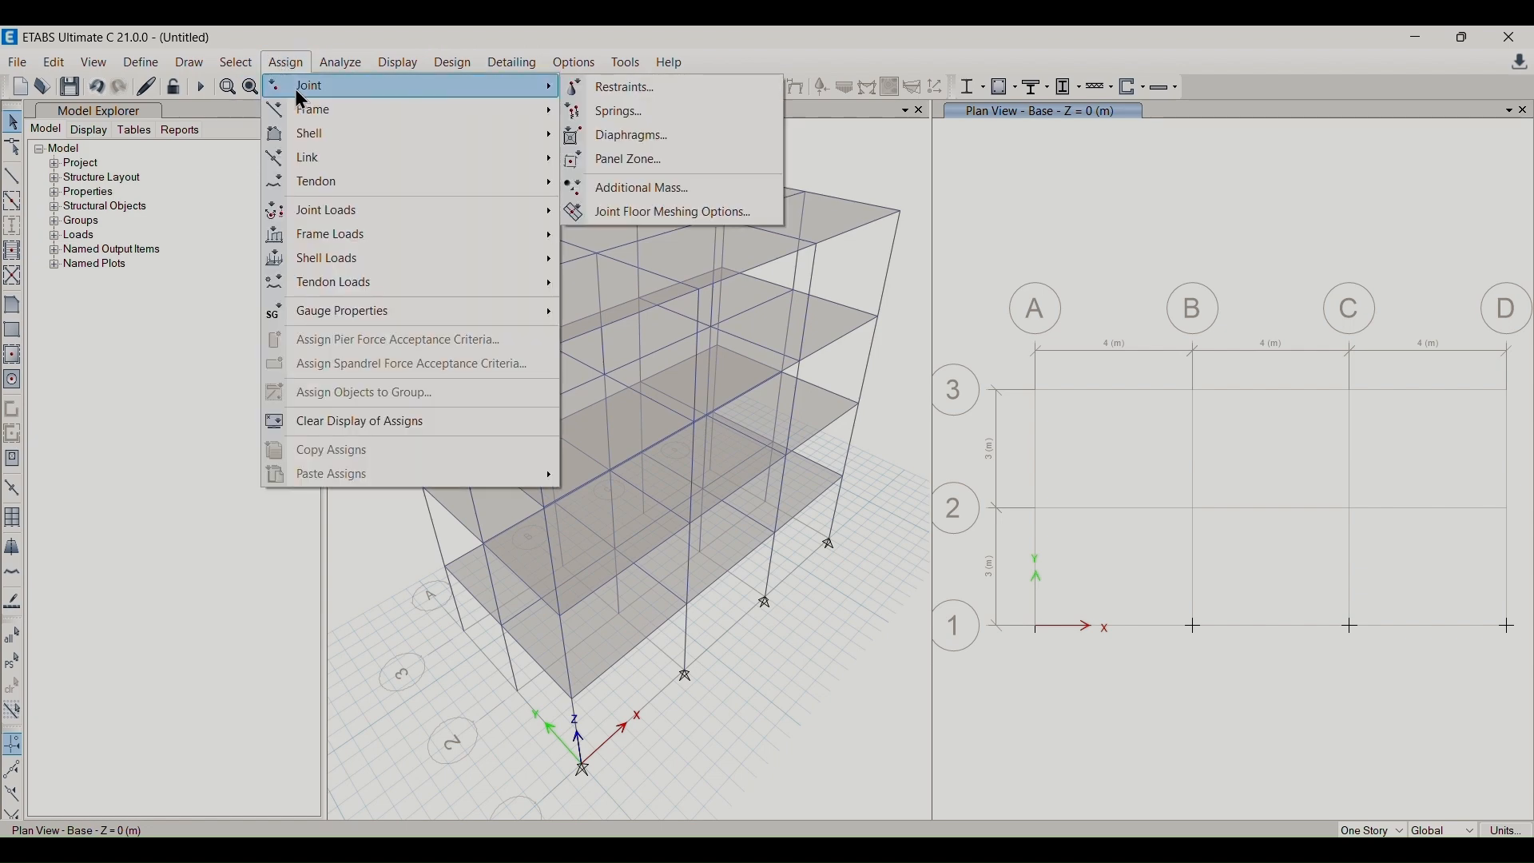
{"action": "left_click", "coordinate": [649, 85]}
{"action": "left_click_drag", "start_coordinate": [775, 323], "coordinate": [216, 175]}
{"action": "left_click", "coordinate": [317, 402]}
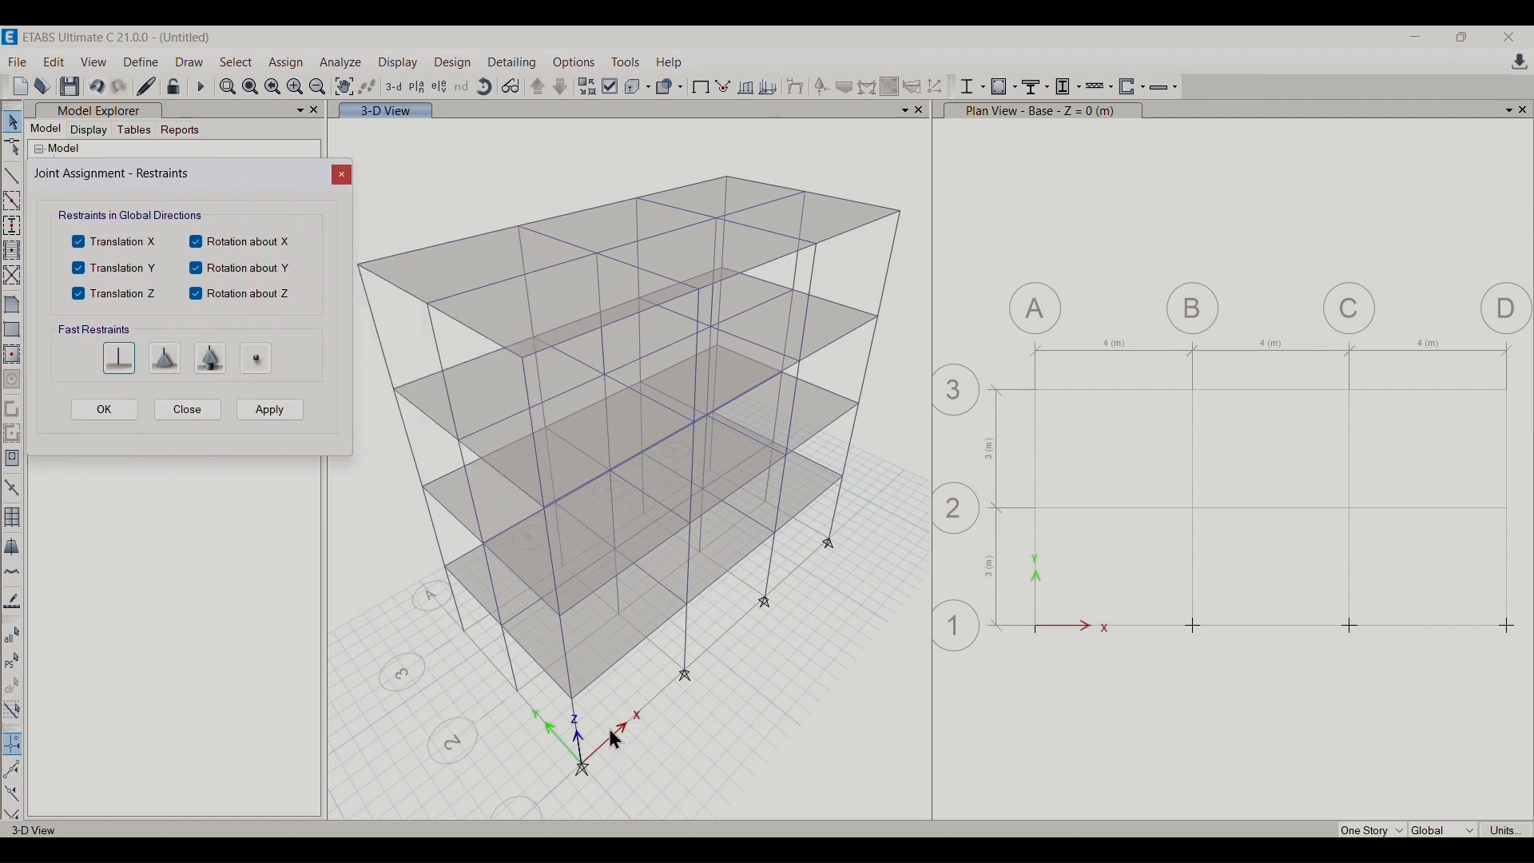
- Show the Base plan in place of the 3-D view and apply fixed restraints to all joints on it
{"action": "left_click", "coordinate": [444, 96]}
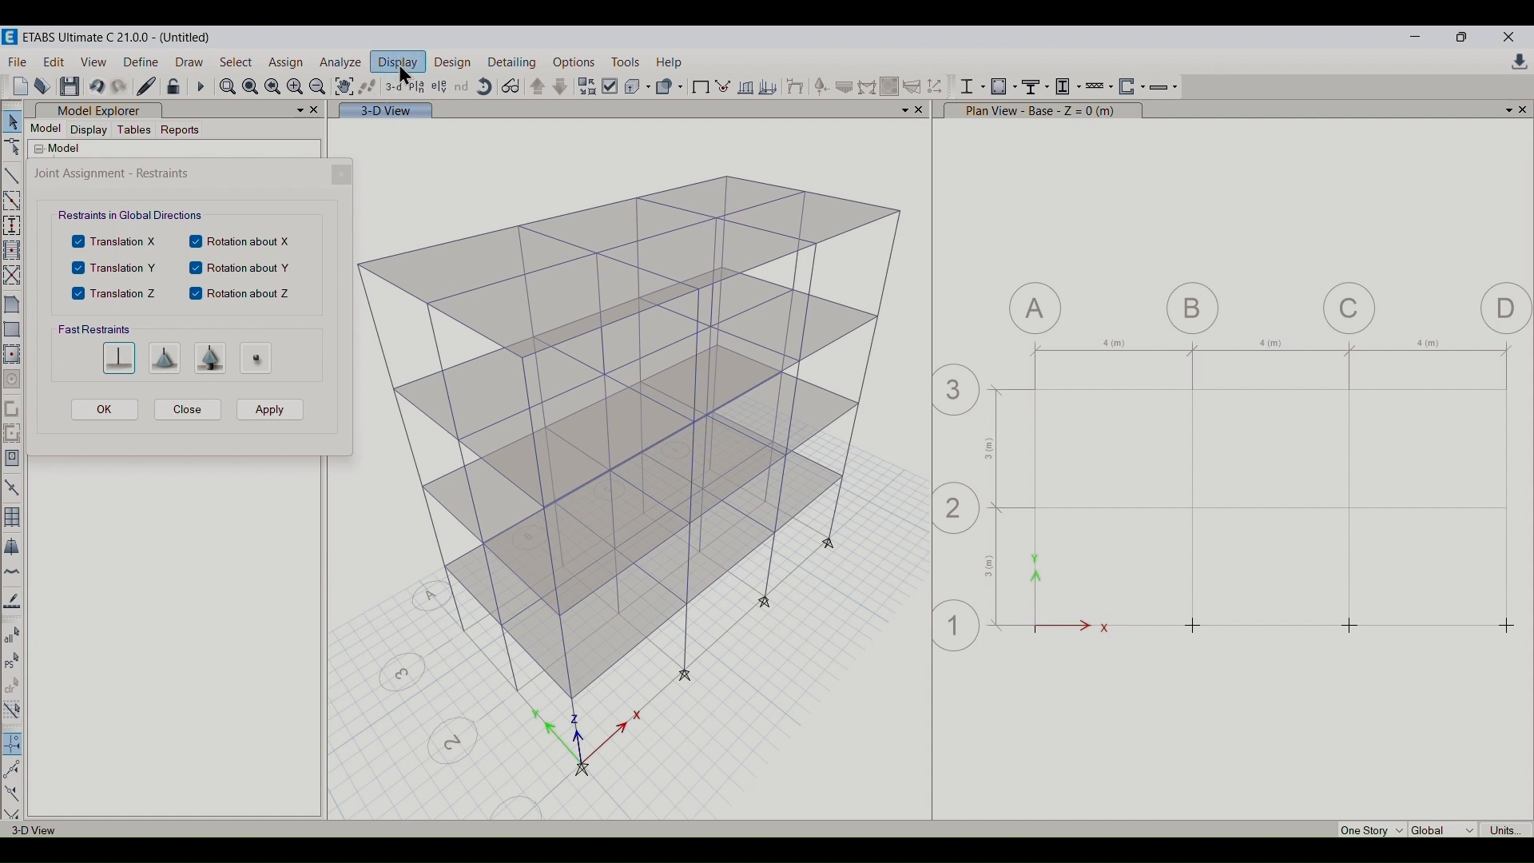
{"action": "left_click", "coordinate": [424, 88]}
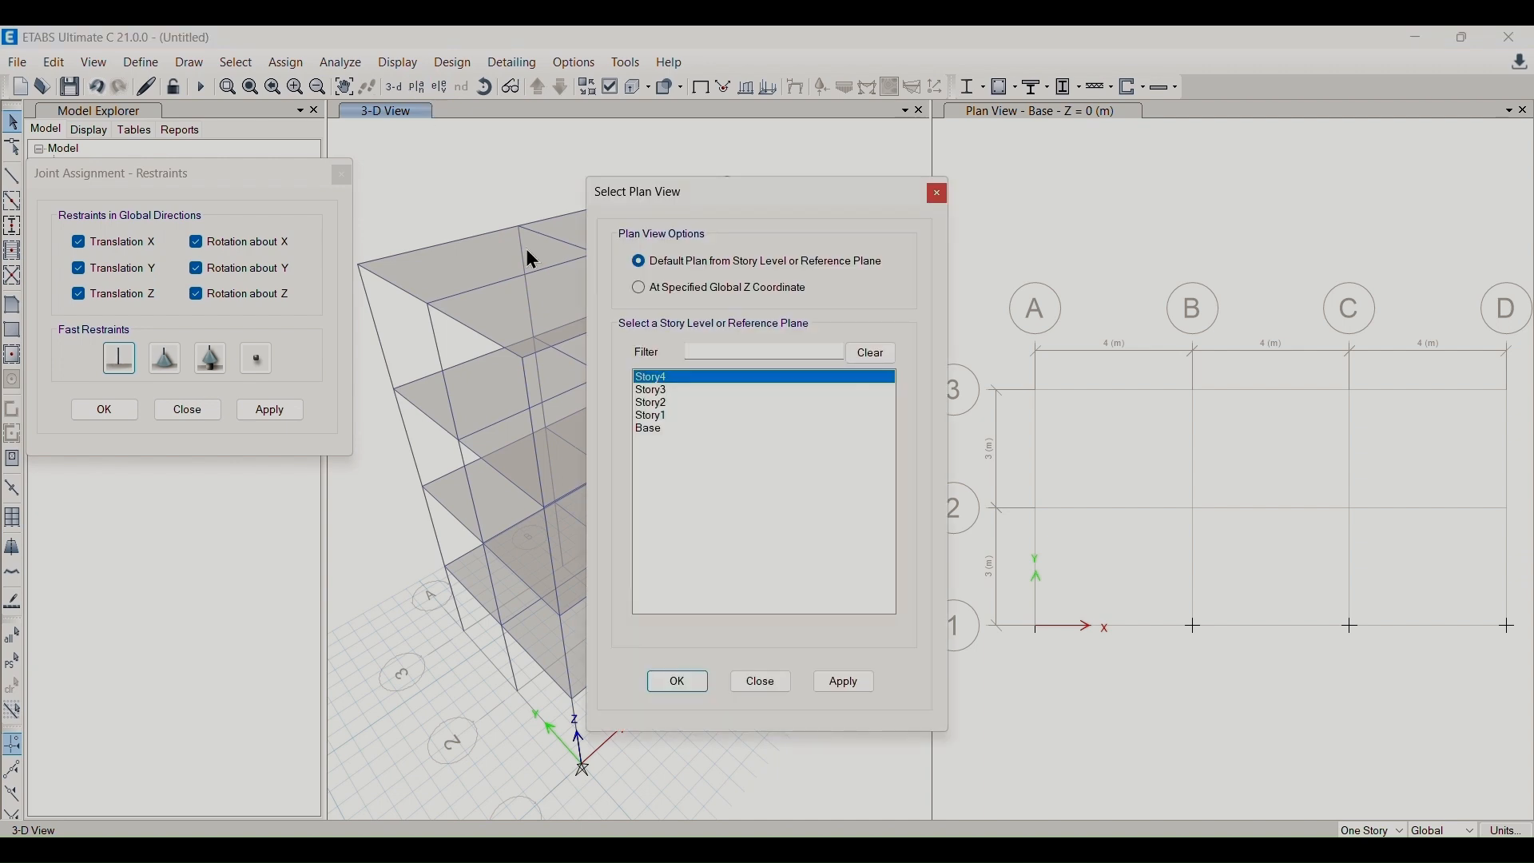
{"action": "left_click", "coordinate": [656, 430]}
{"action": "left_click", "coordinate": [677, 683]}
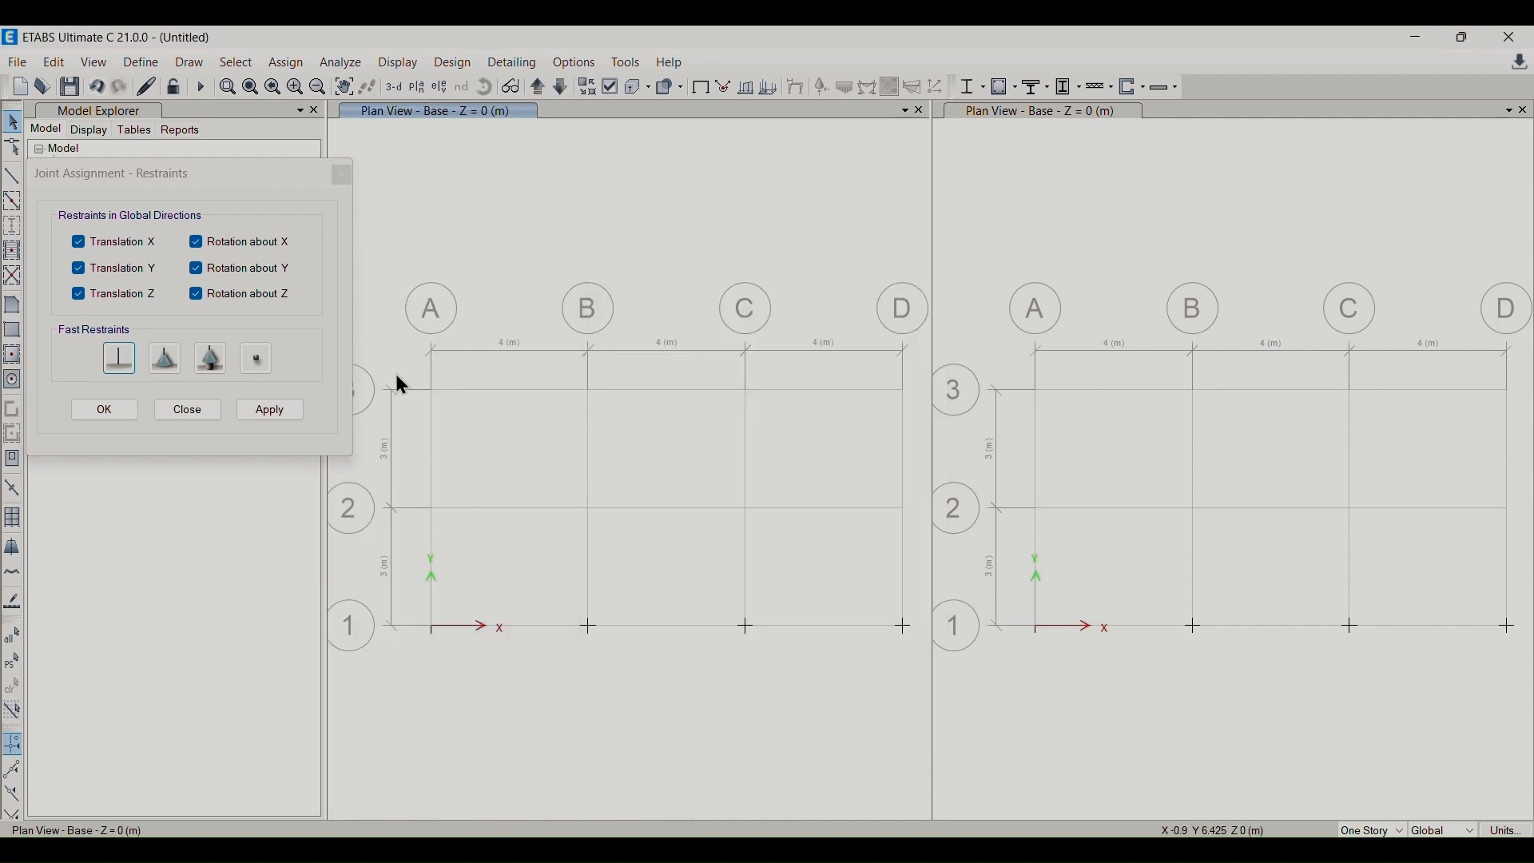
{"action": "left_click_drag", "start_coordinate": [381, 342], "coordinate": [946, 736]}
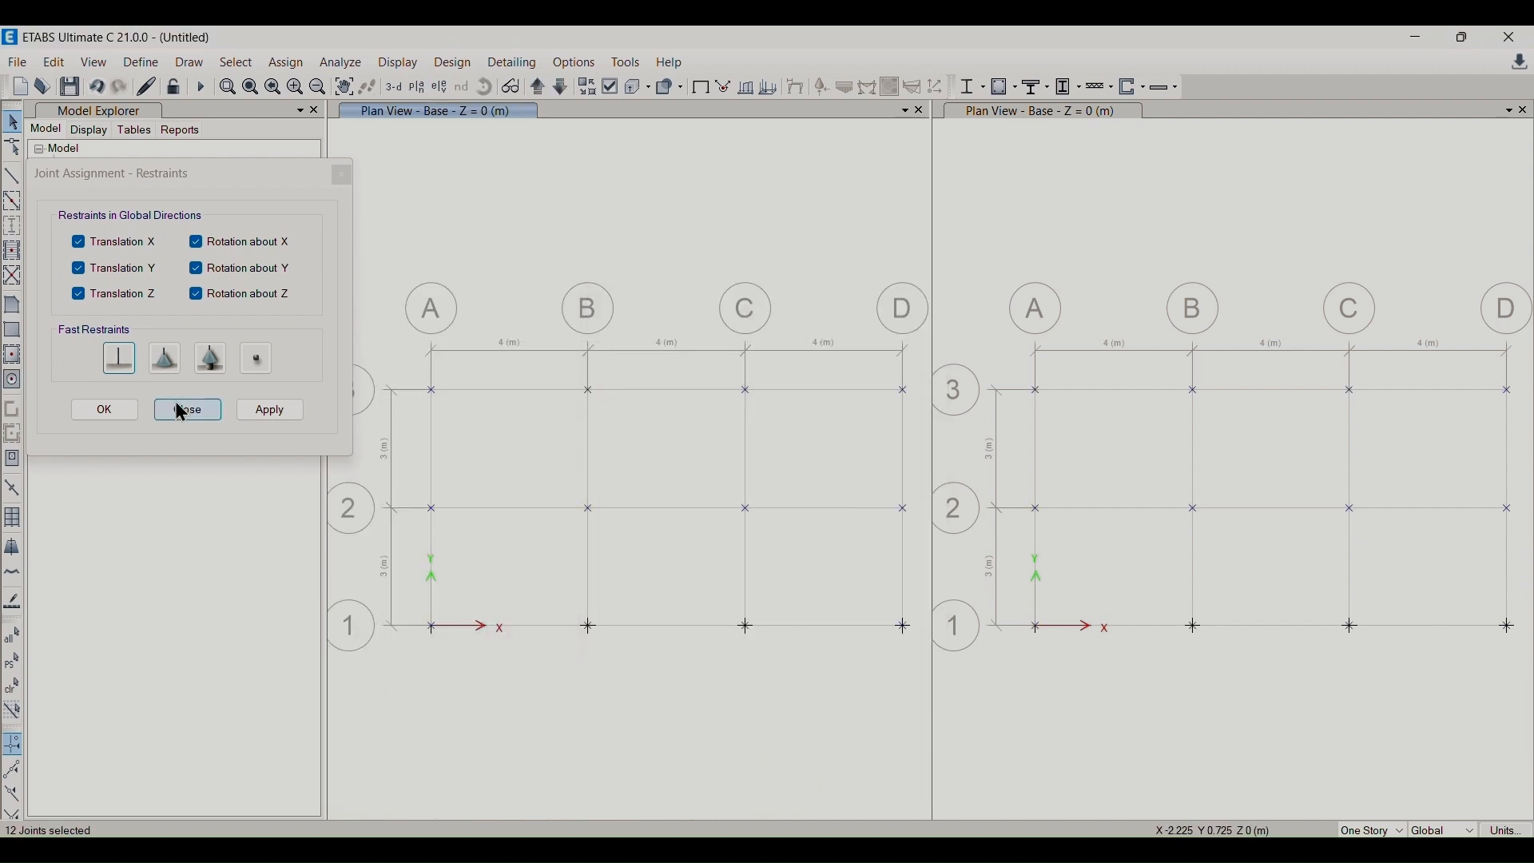
{"action": "left_click", "coordinate": [288, 410]}
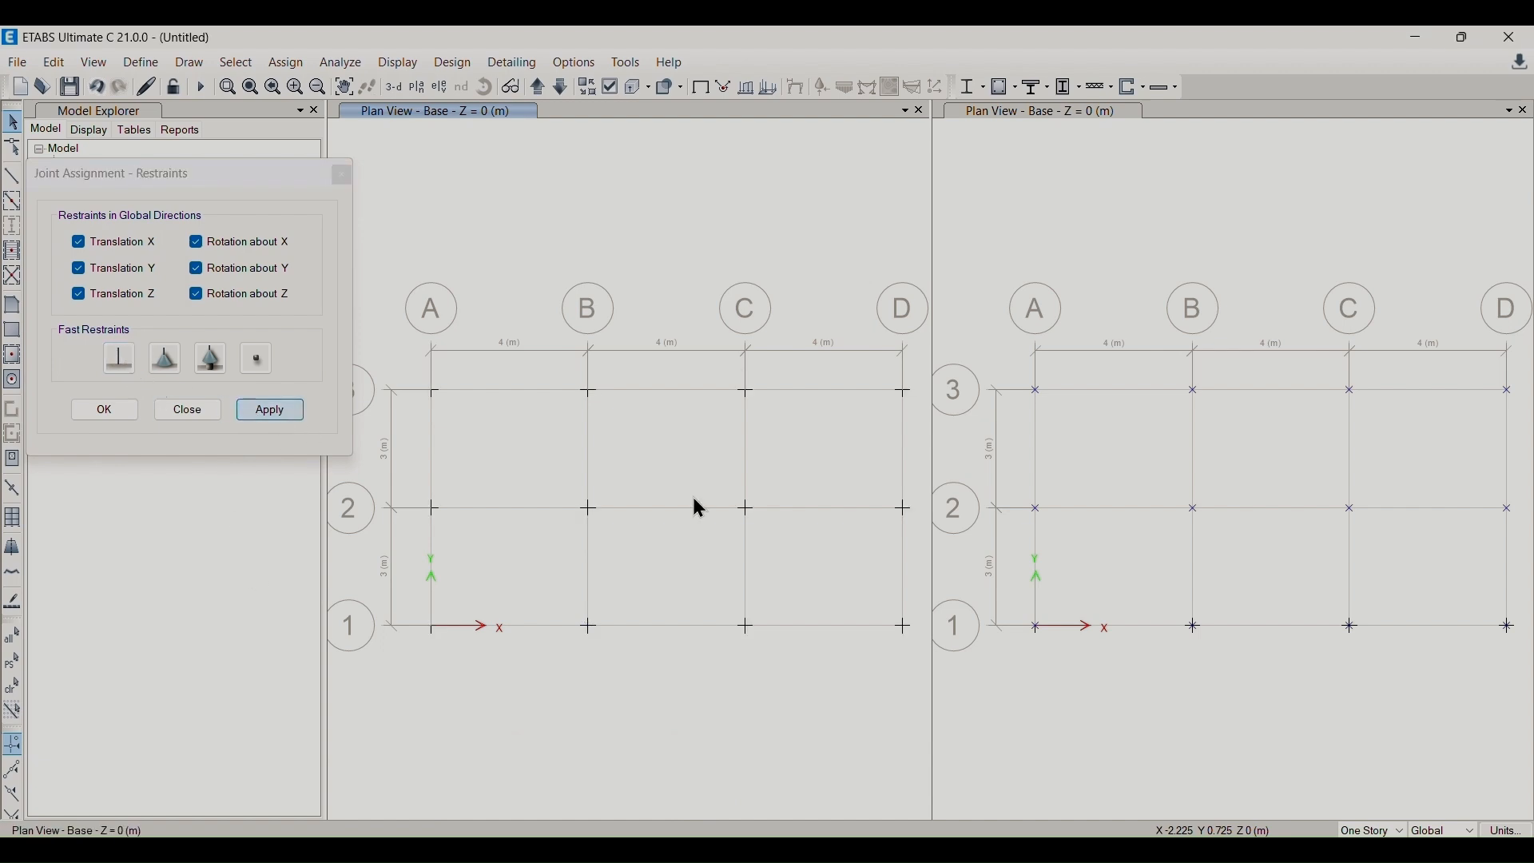
- Restore the 3-D view beside a refreshed Base plan and finish the joint restraint assignment
{"action": "left_click", "coordinate": [398, 87]}
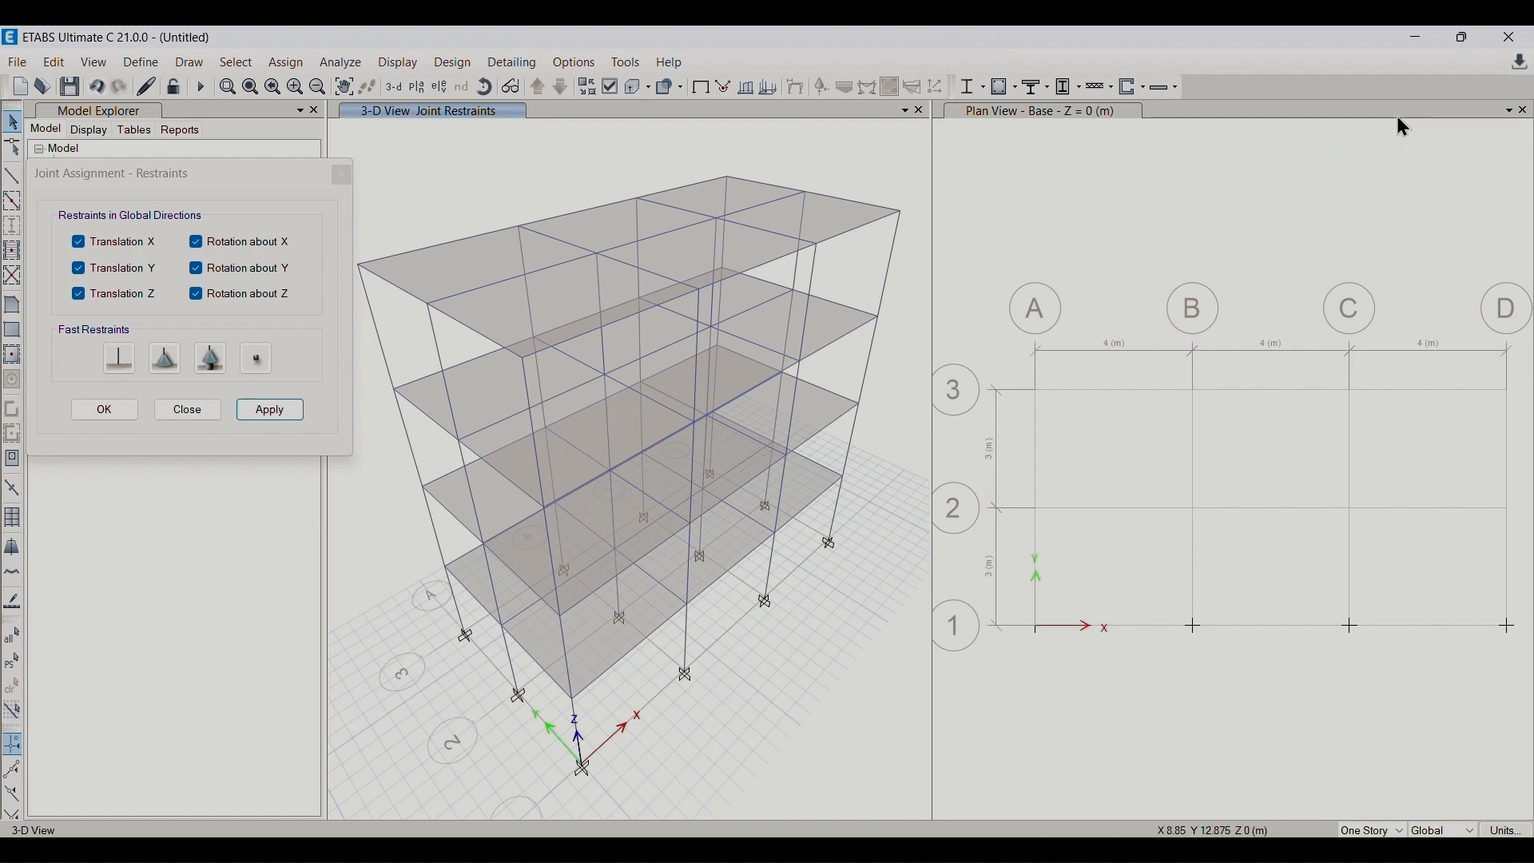
{"action": "left_click", "coordinate": [1248, 180]}
{"action": "left_click", "coordinate": [396, 88]}
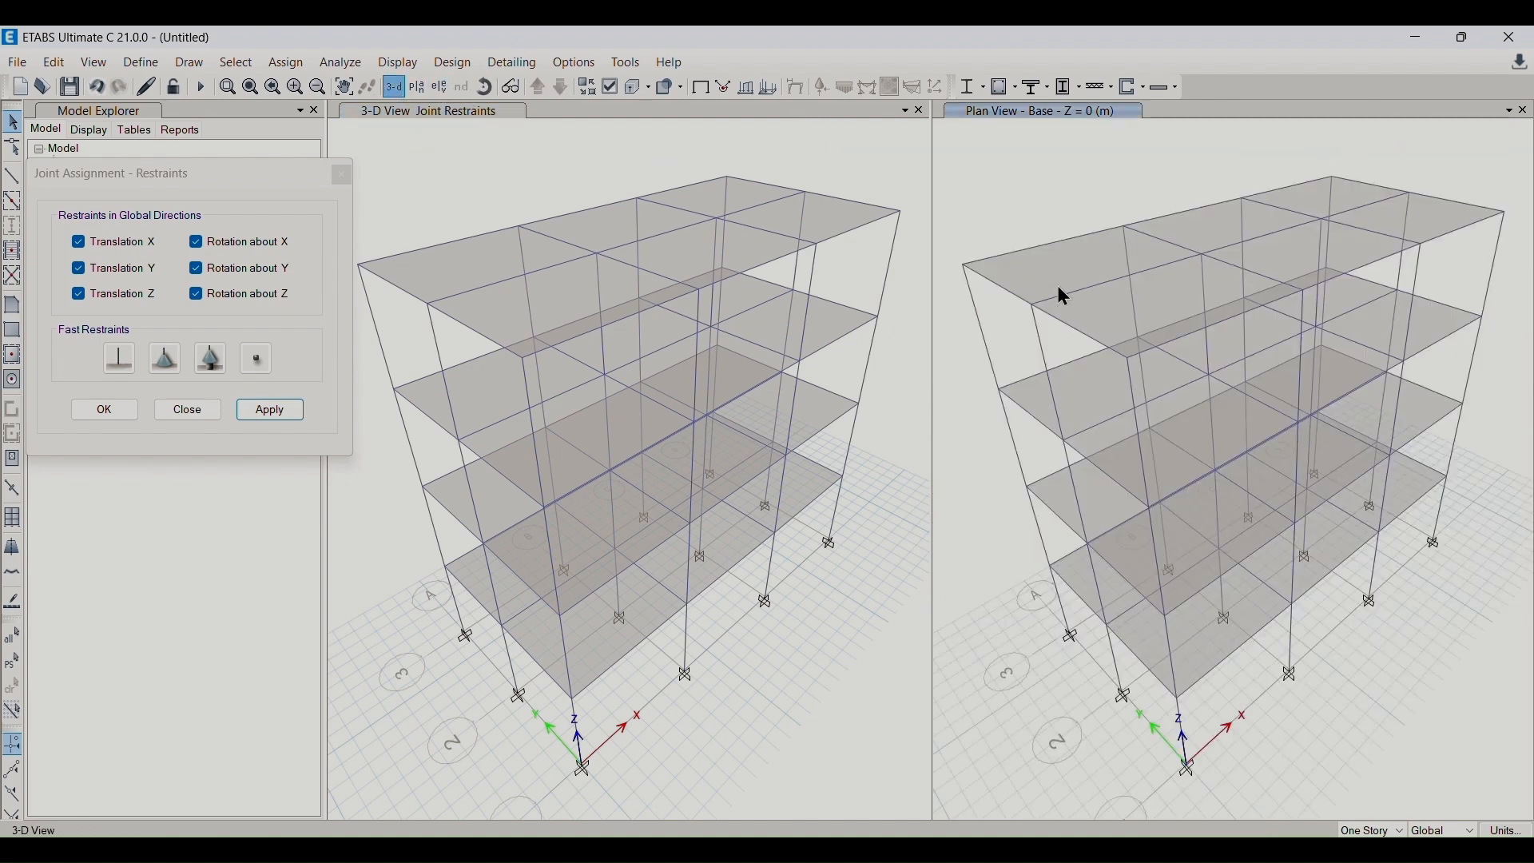
{"action": "left_click", "coordinate": [417, 87]}
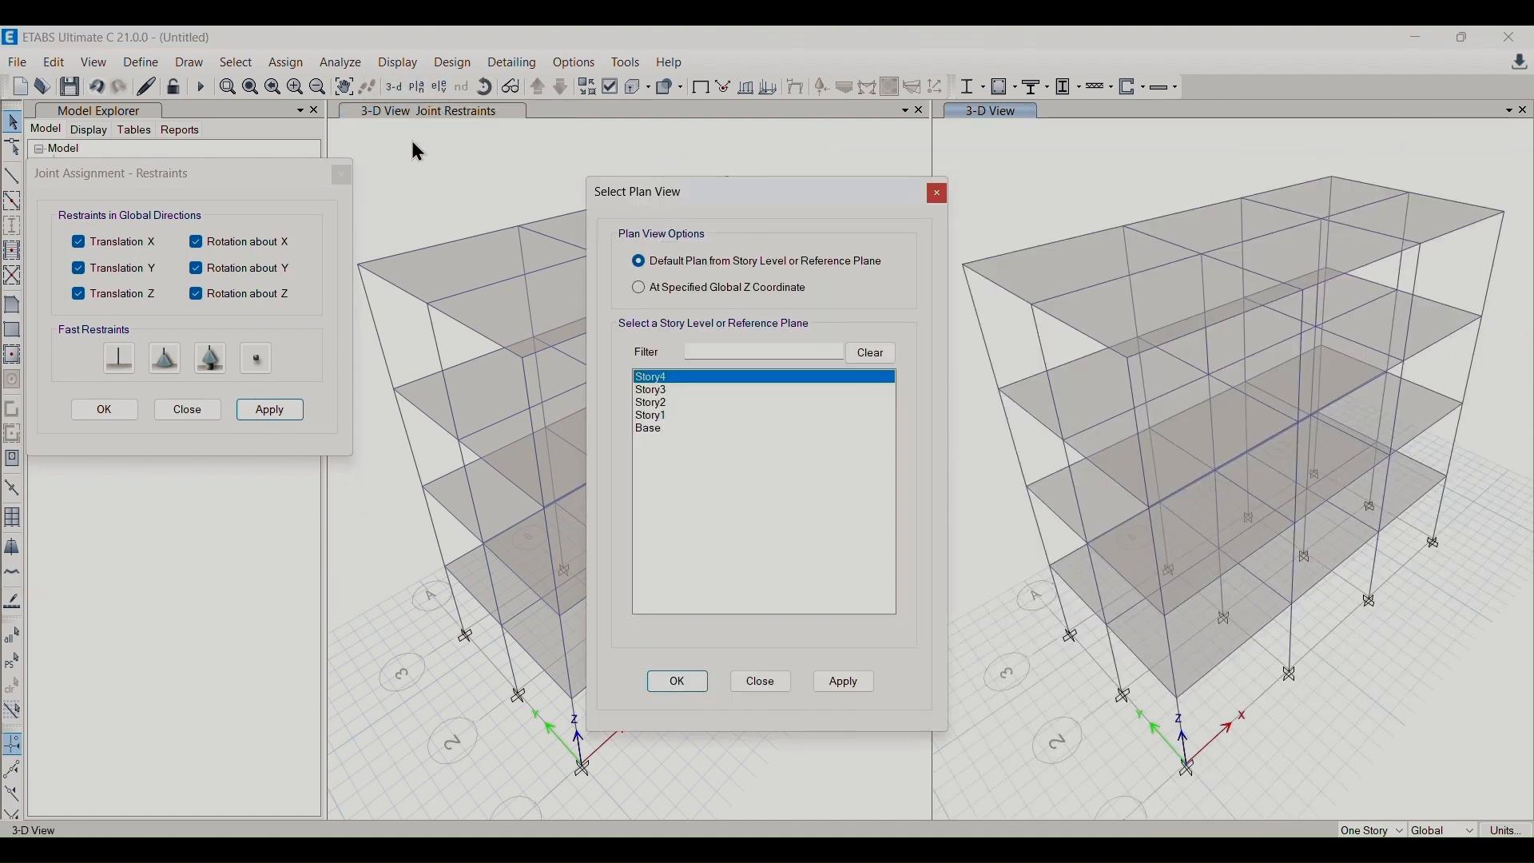
{"action": "left_click", "coordinate": [650, 430]}
{"action": "left_click", "coordinate": [678, 682]}
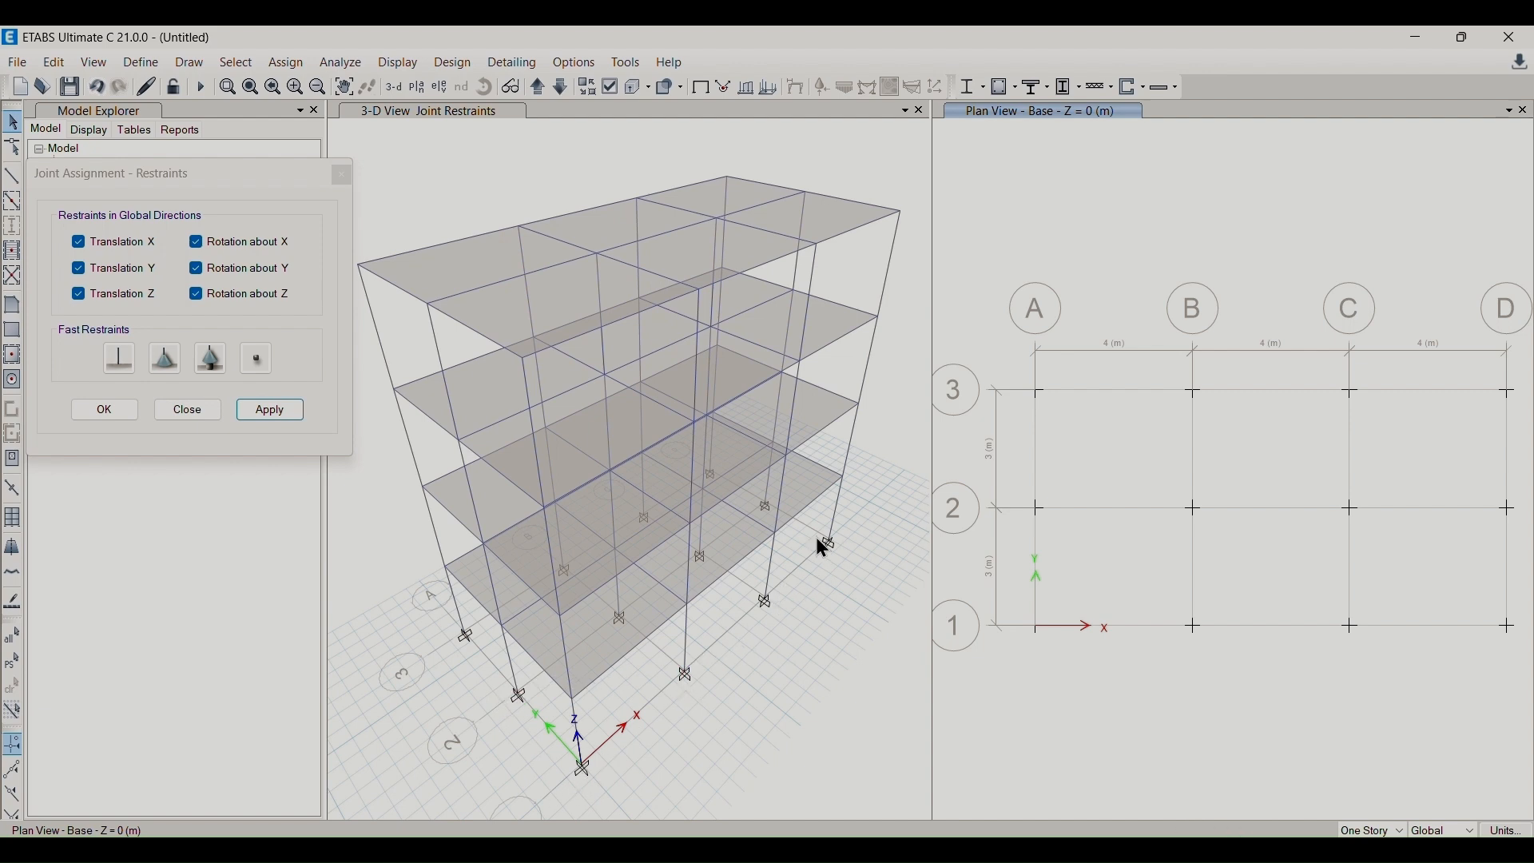
{"action": "left_click", "coordinate": [564, 570]}
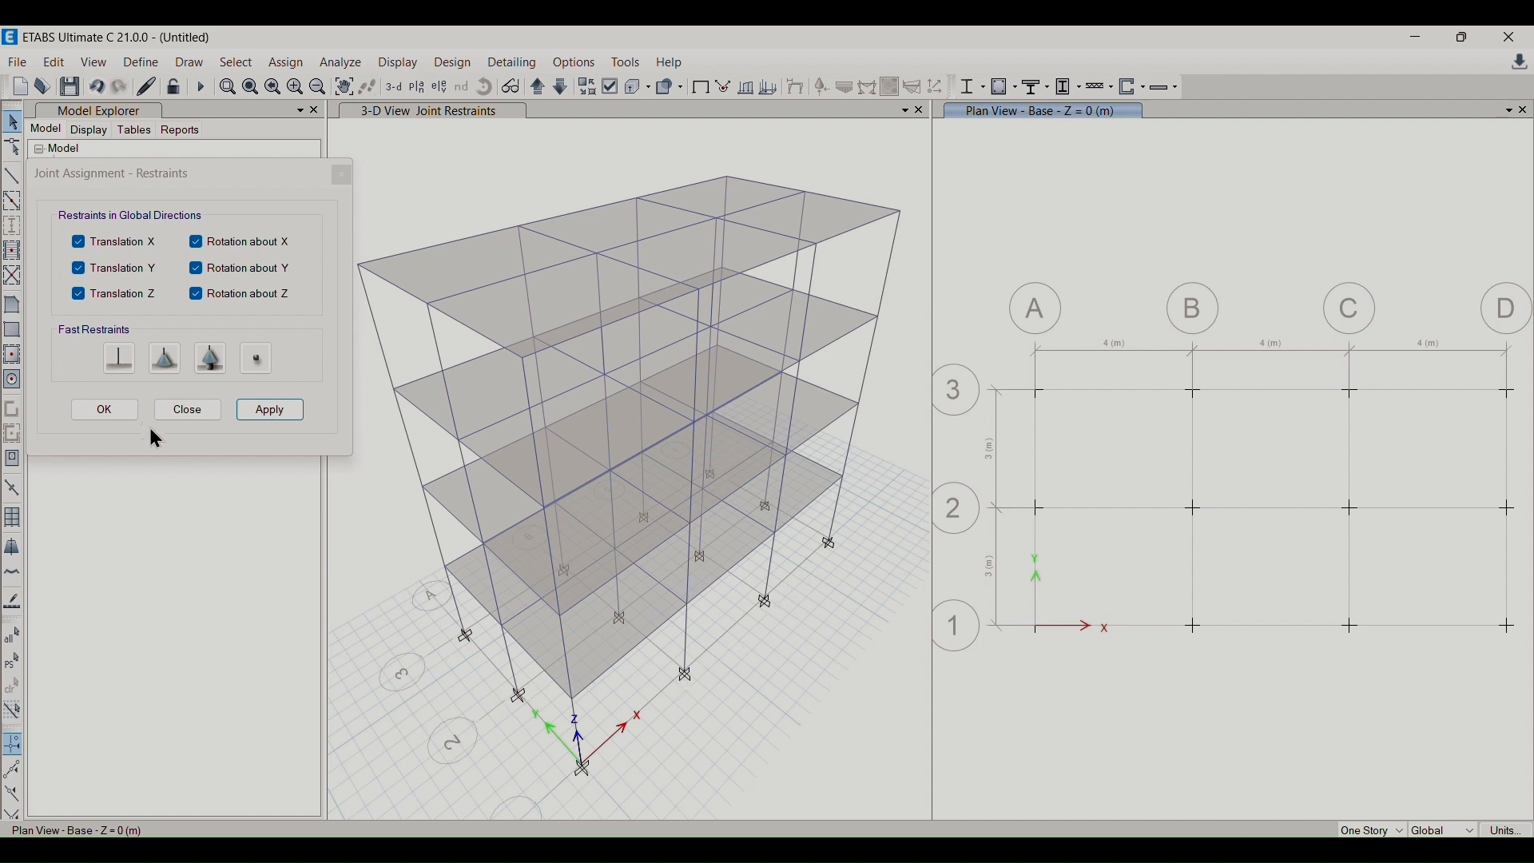
{"action": "left_click", "coordinate": [105, 410]}
{"action": "left_click", "coordinate": [133, 69]}
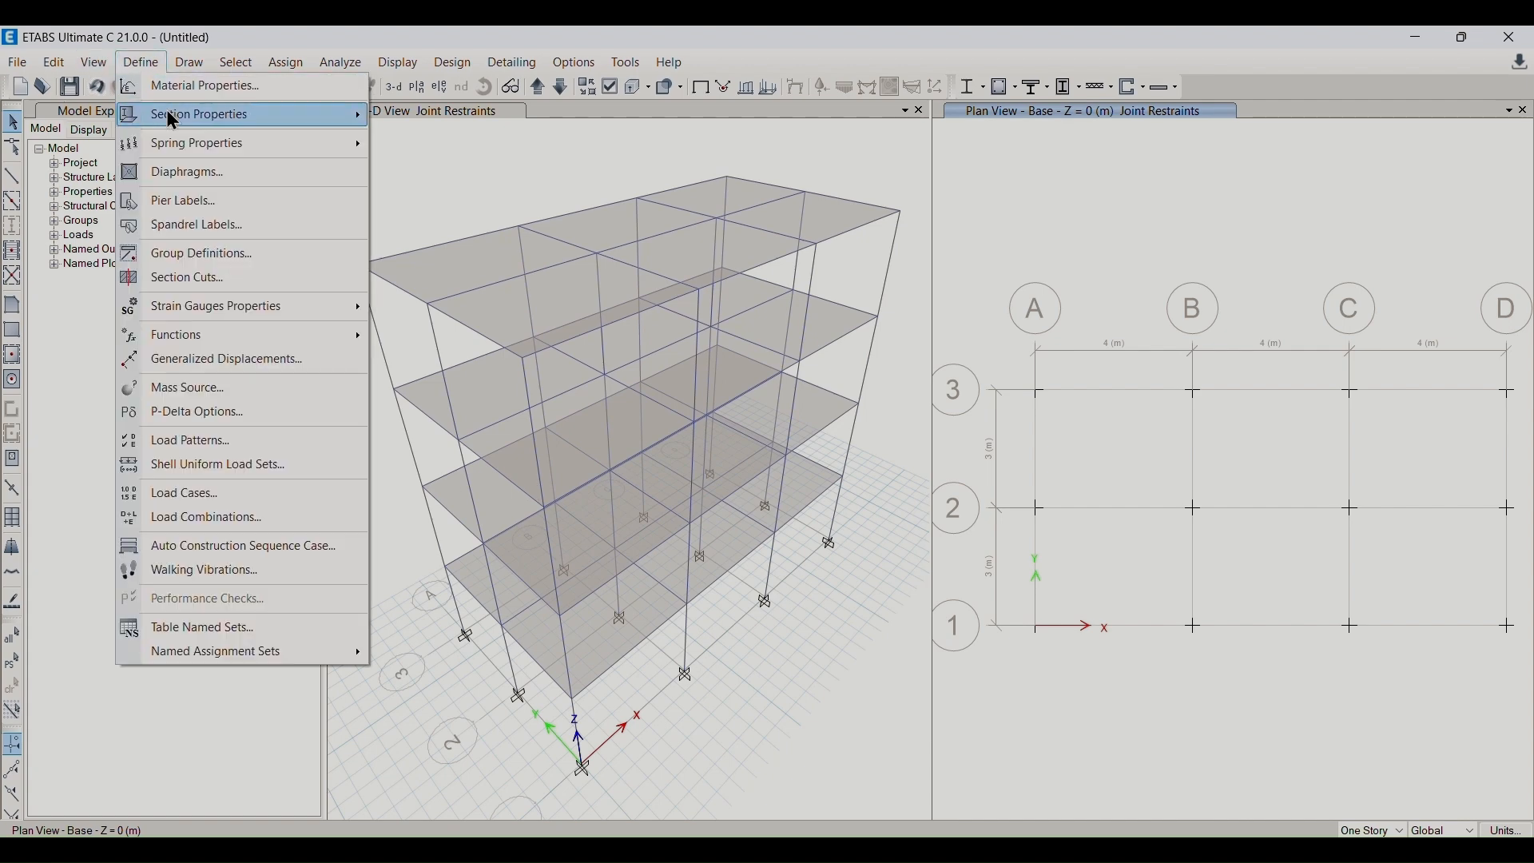
{"action": "mouse_move", "coordinate": [181, 144]}
{"action": "left_click", "coordinate": [140, 63]}
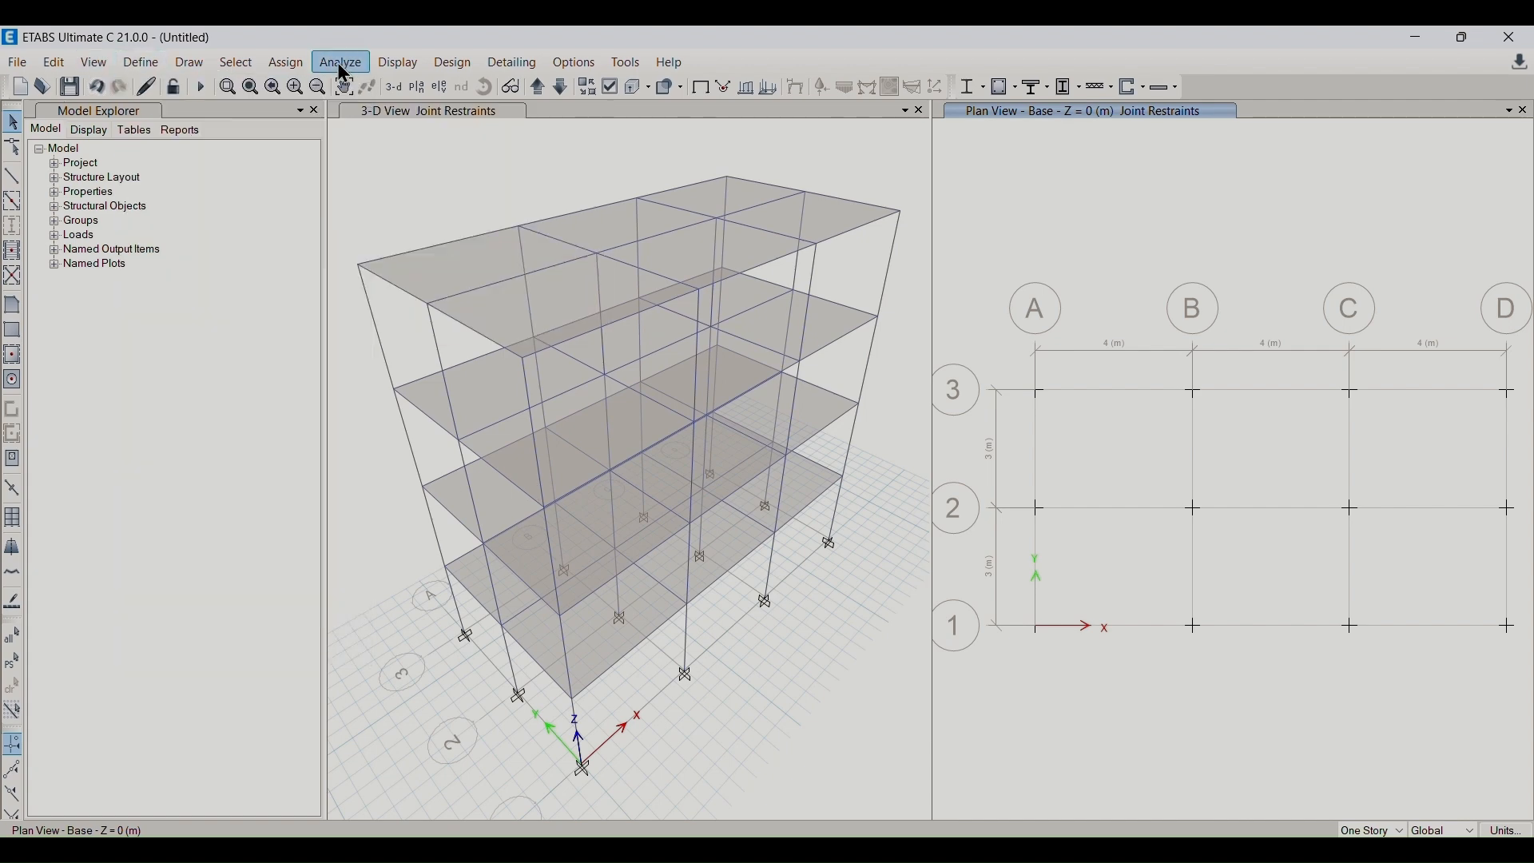
- Open the load pattern definitions and rename the Dead load pattern to DL
{"action": "left_click", "coordinate": [142, 64]}
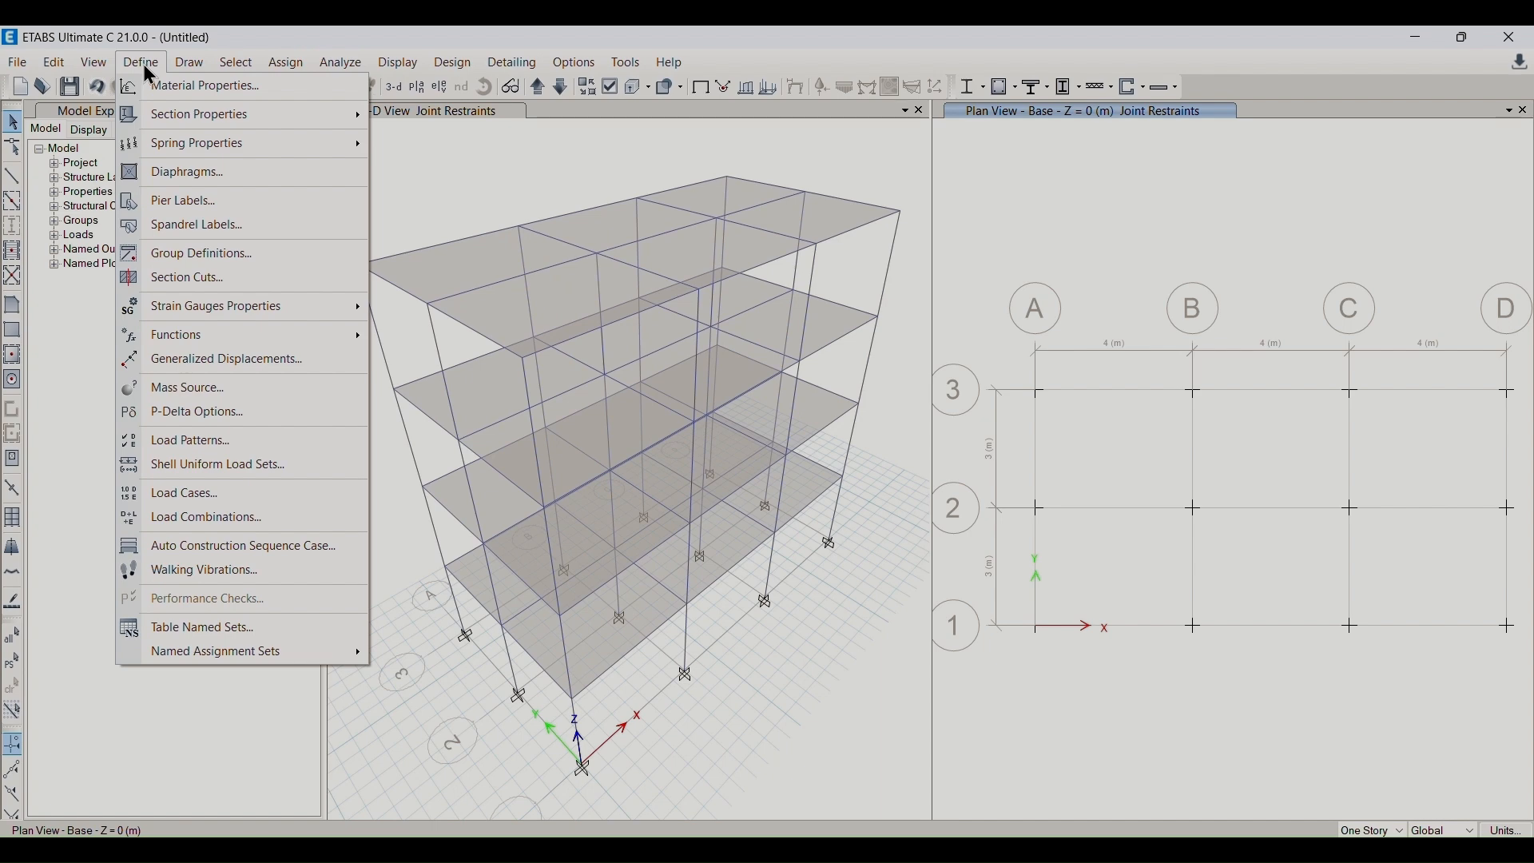
{"action": "left_click", "coordinate": [209, 442]}
{"action": "left_click_drag", "start_coordinate": [651, 292], "coordinate": [424, 246]}
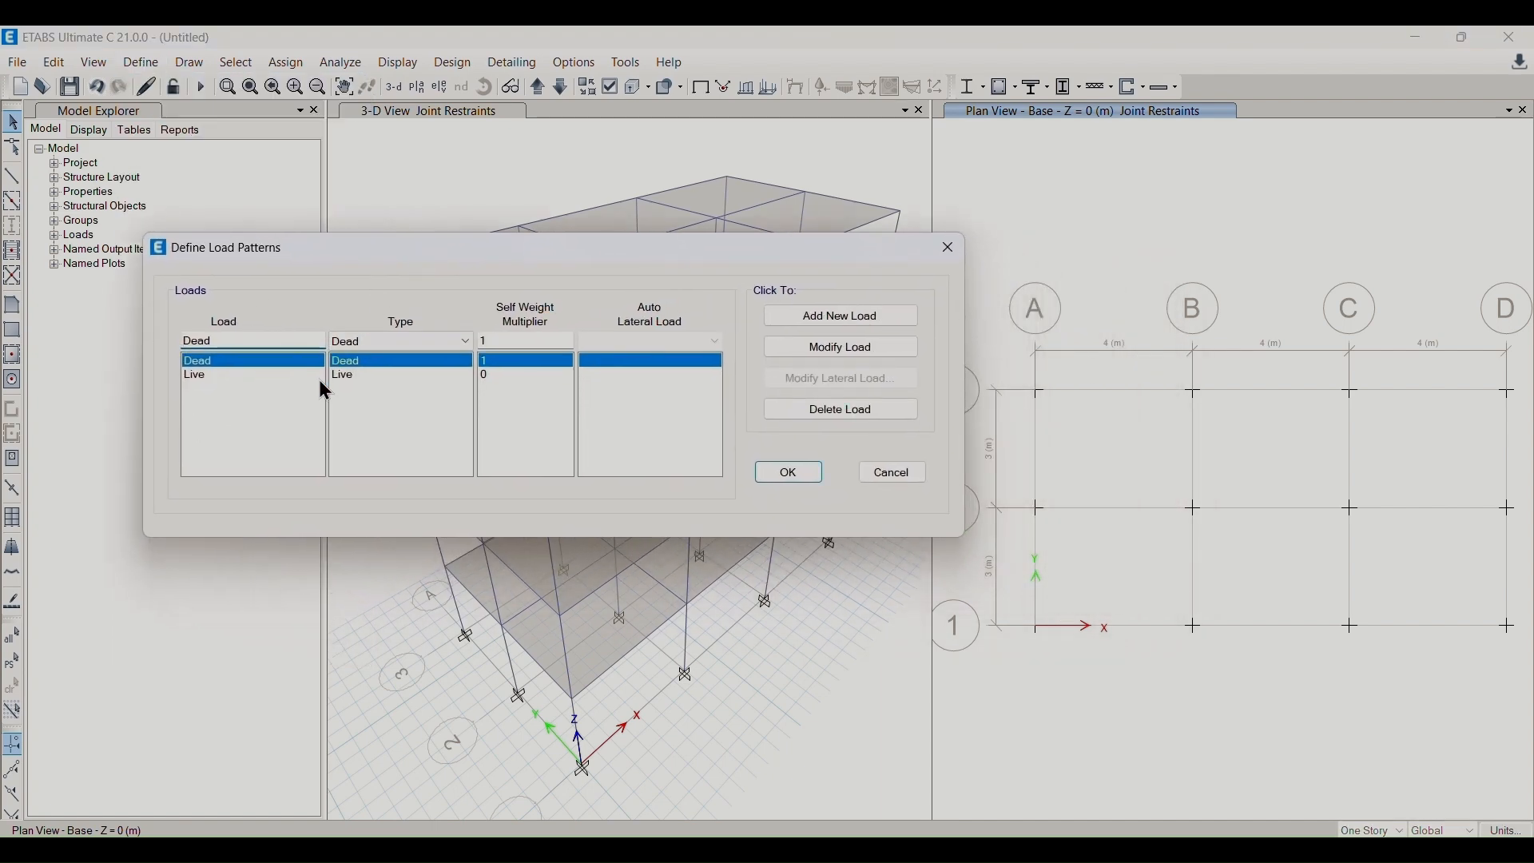
{"action": "double_click", "coordinate": [297, 341]}
{"action": "type", "text": "DL"}
{"action": "left_click", "coordinate": [264, 375]}
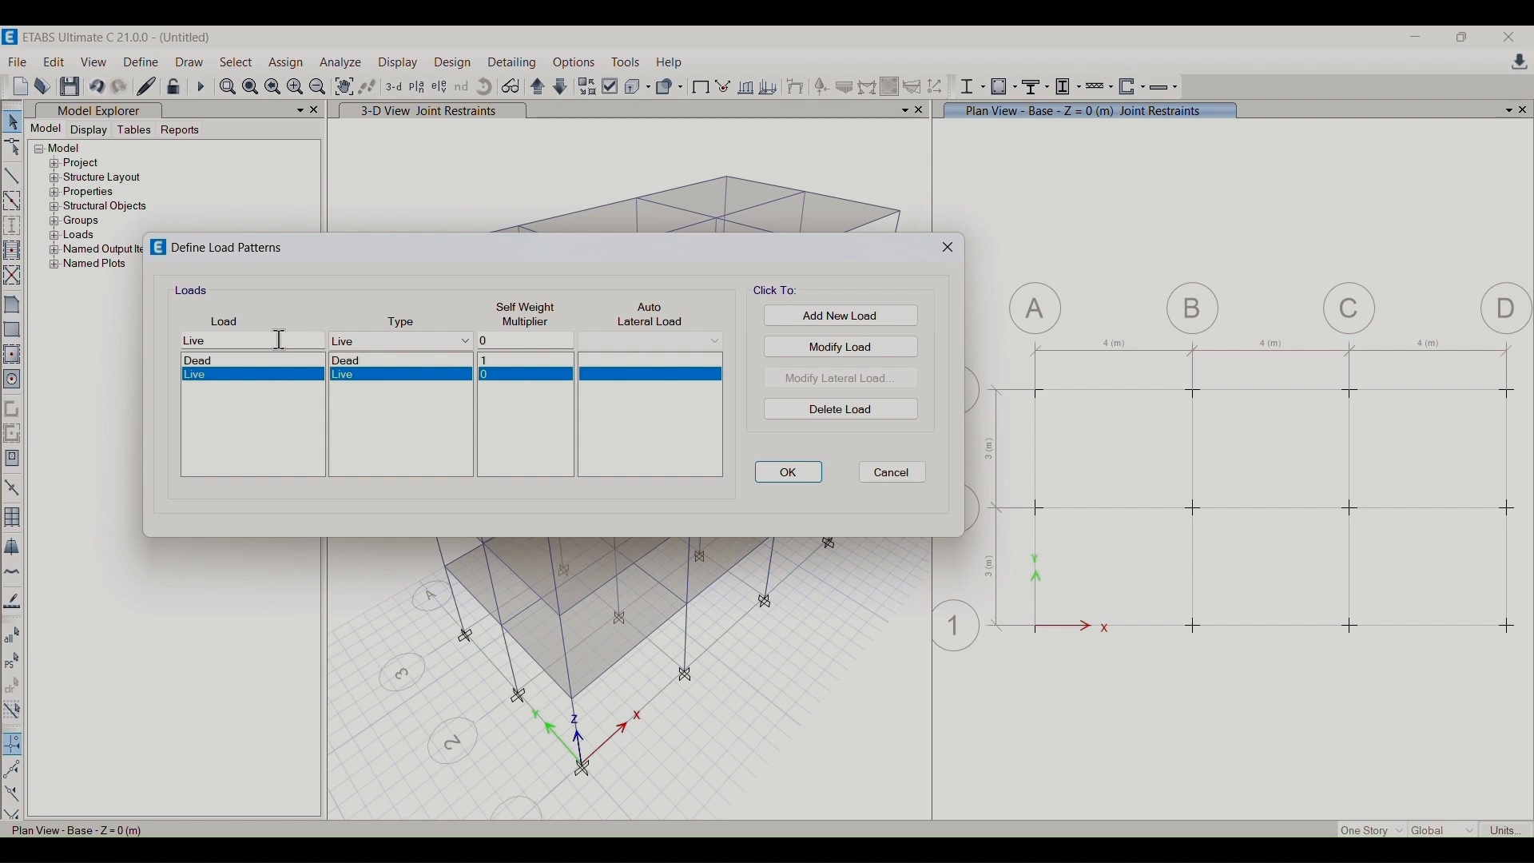
{"action": "left_click", "coordinate": [232, 362]}
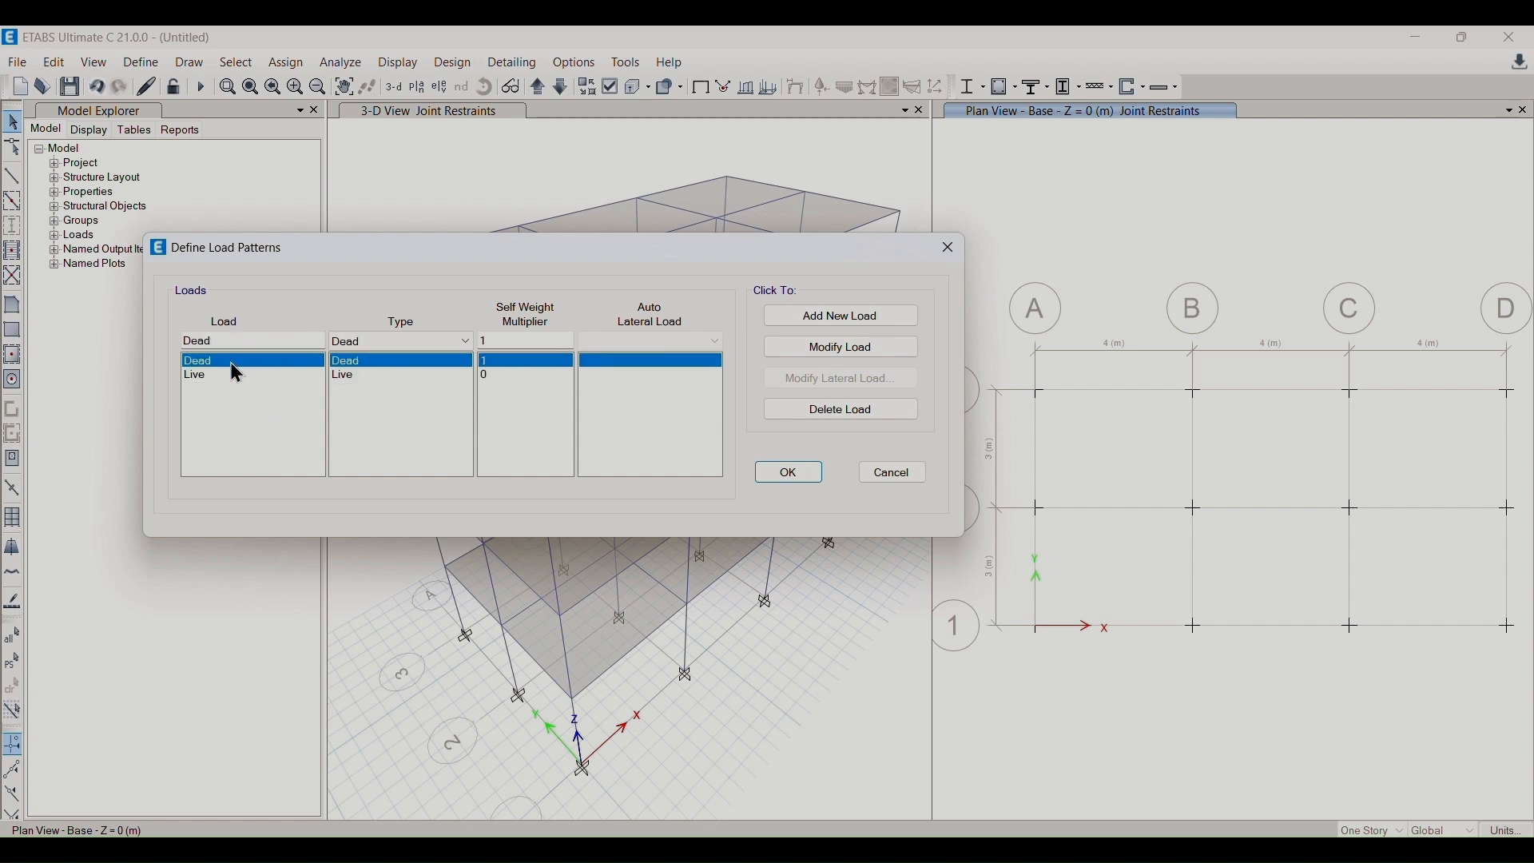
{"action": "type", "text": "DL"}
{"action": "left_click", "coordinate": [790, 346]}
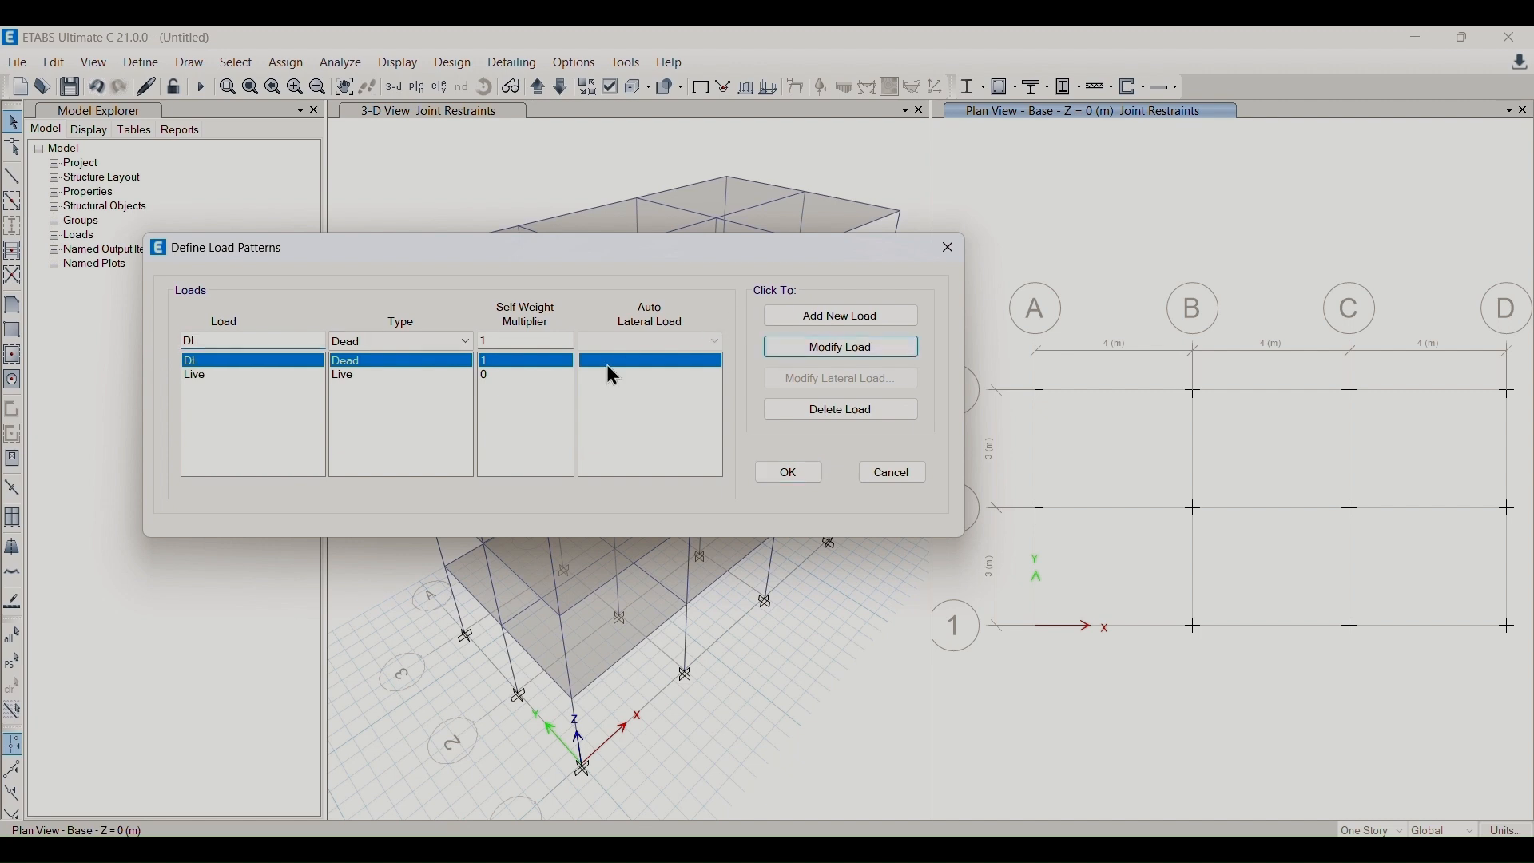
- Rename the Live load pattern to LL
{"action": "left_click", "coordinate": [240, 376]}
{"action": "type", "text": "L"}
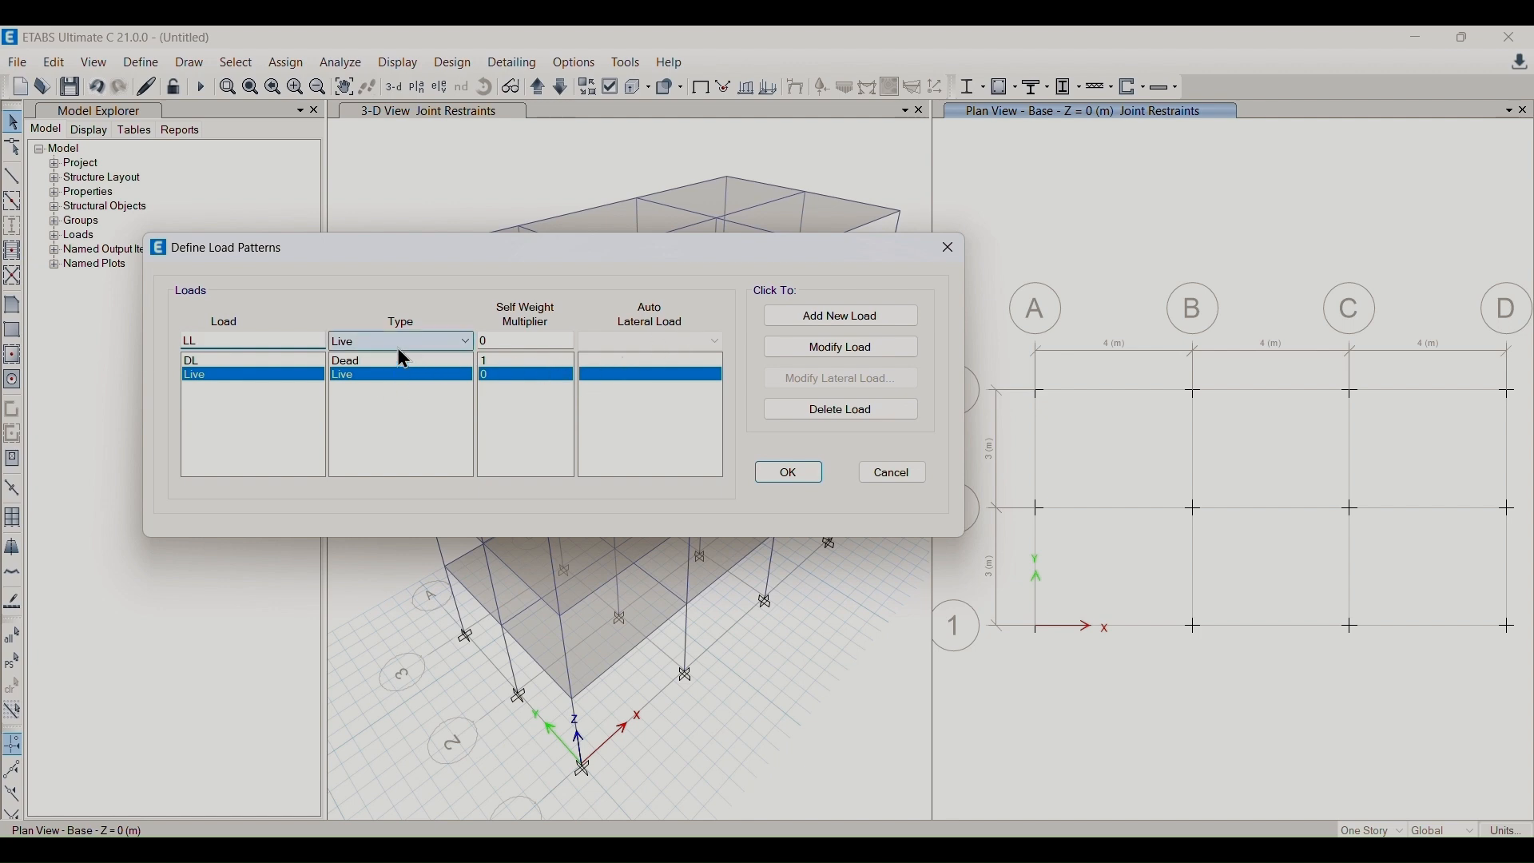
{"action": "left_click", "coordinate": [869, 346]}
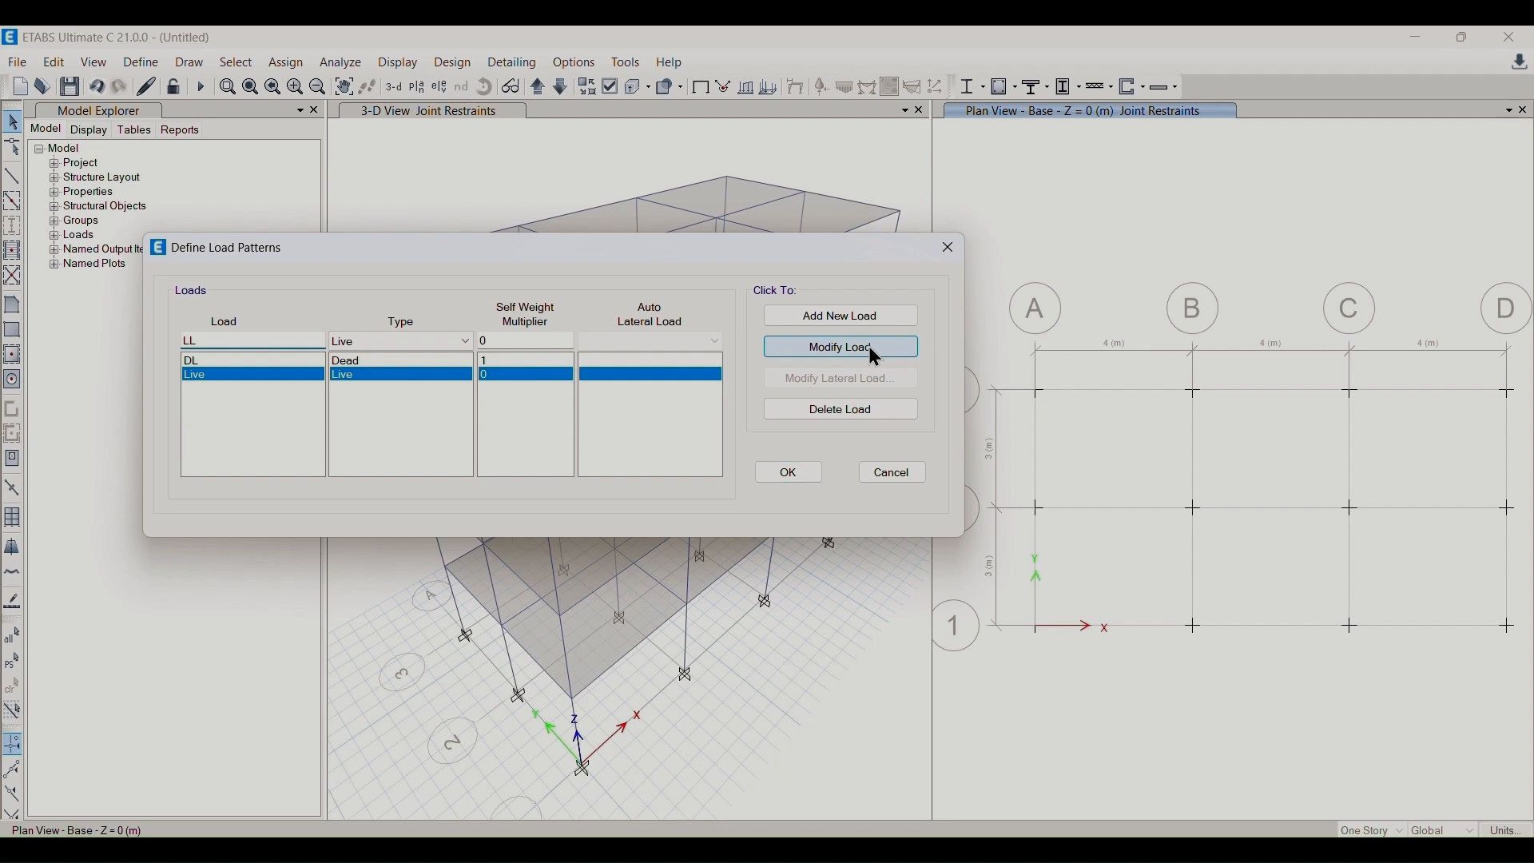
- Add a load pattern named SDL of type Super Dead with a self weight multiplier of 0
{"action": "left_click", "coordinate": [509, 346]}
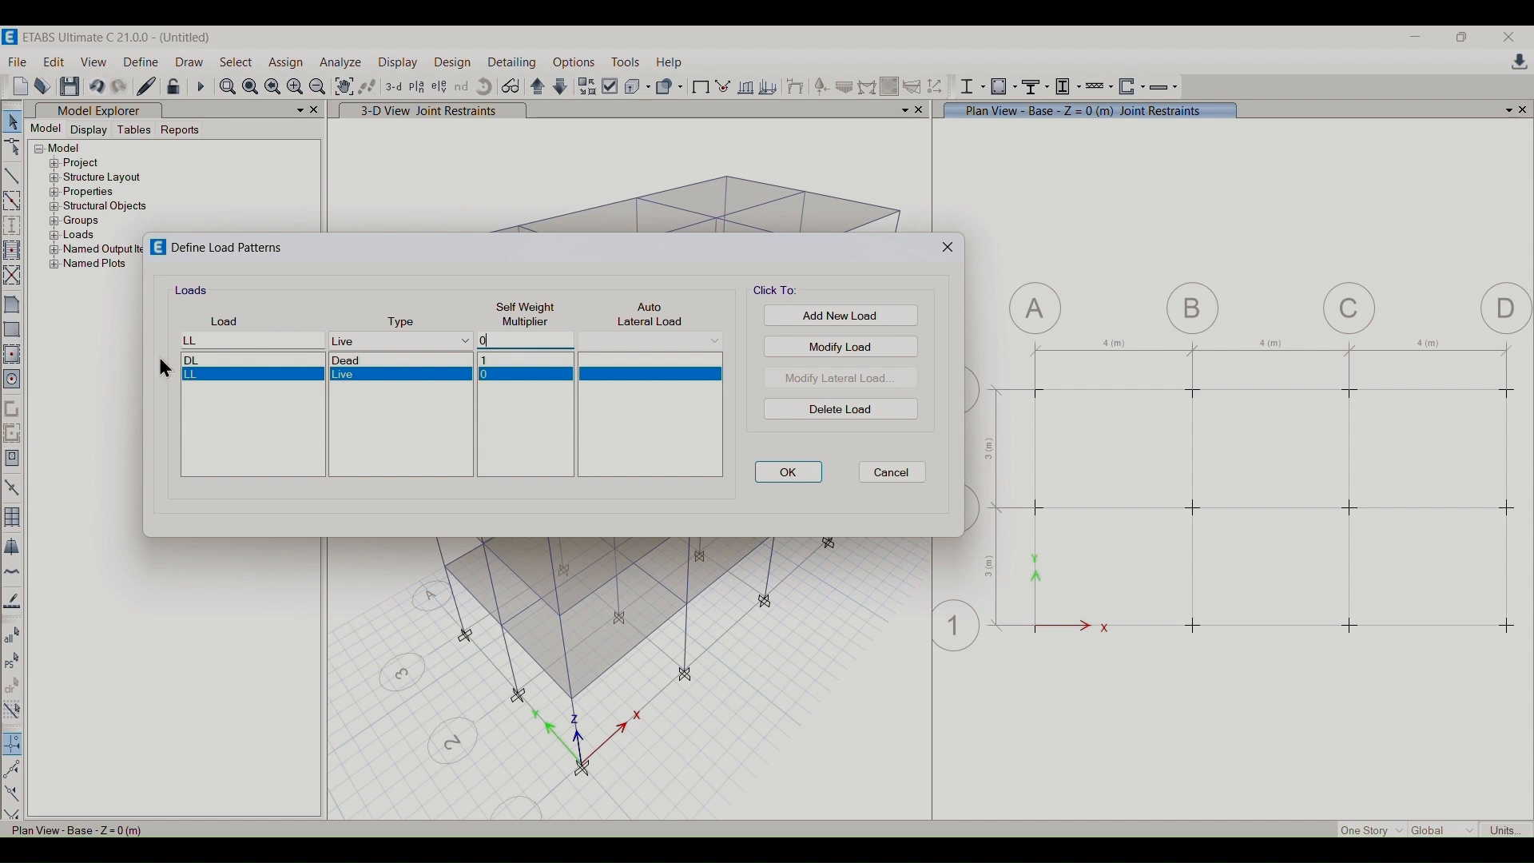
{"action": "double_click", "coordinate": [248, 342]}
{"action": "type", "text": "SDL"}
{"action": "left_click", "coordinate": [427, 341]}
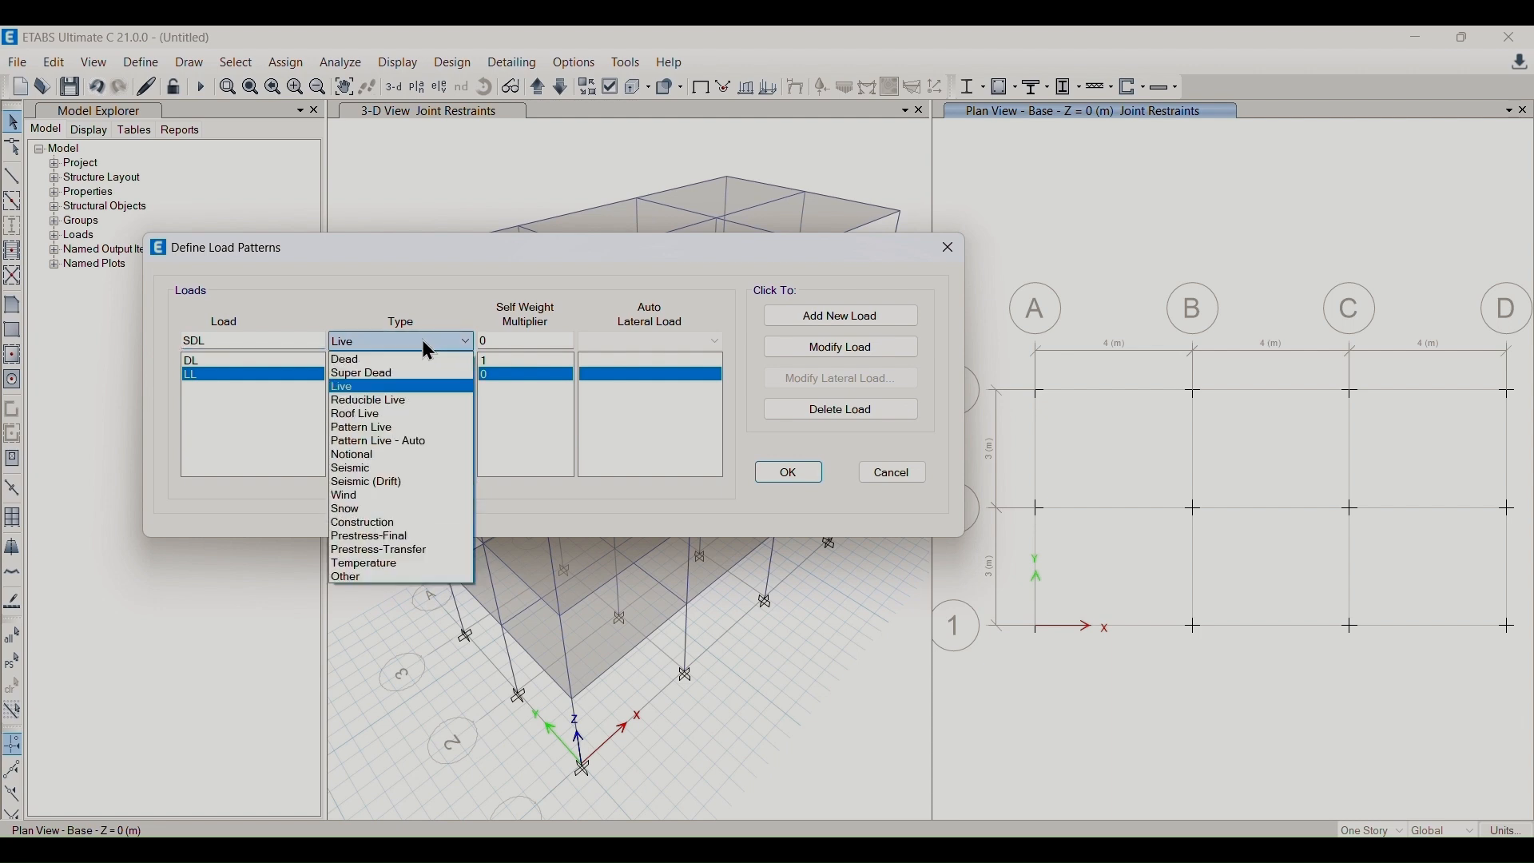
{"action": "left_click", "coordinate": [398, 377]}
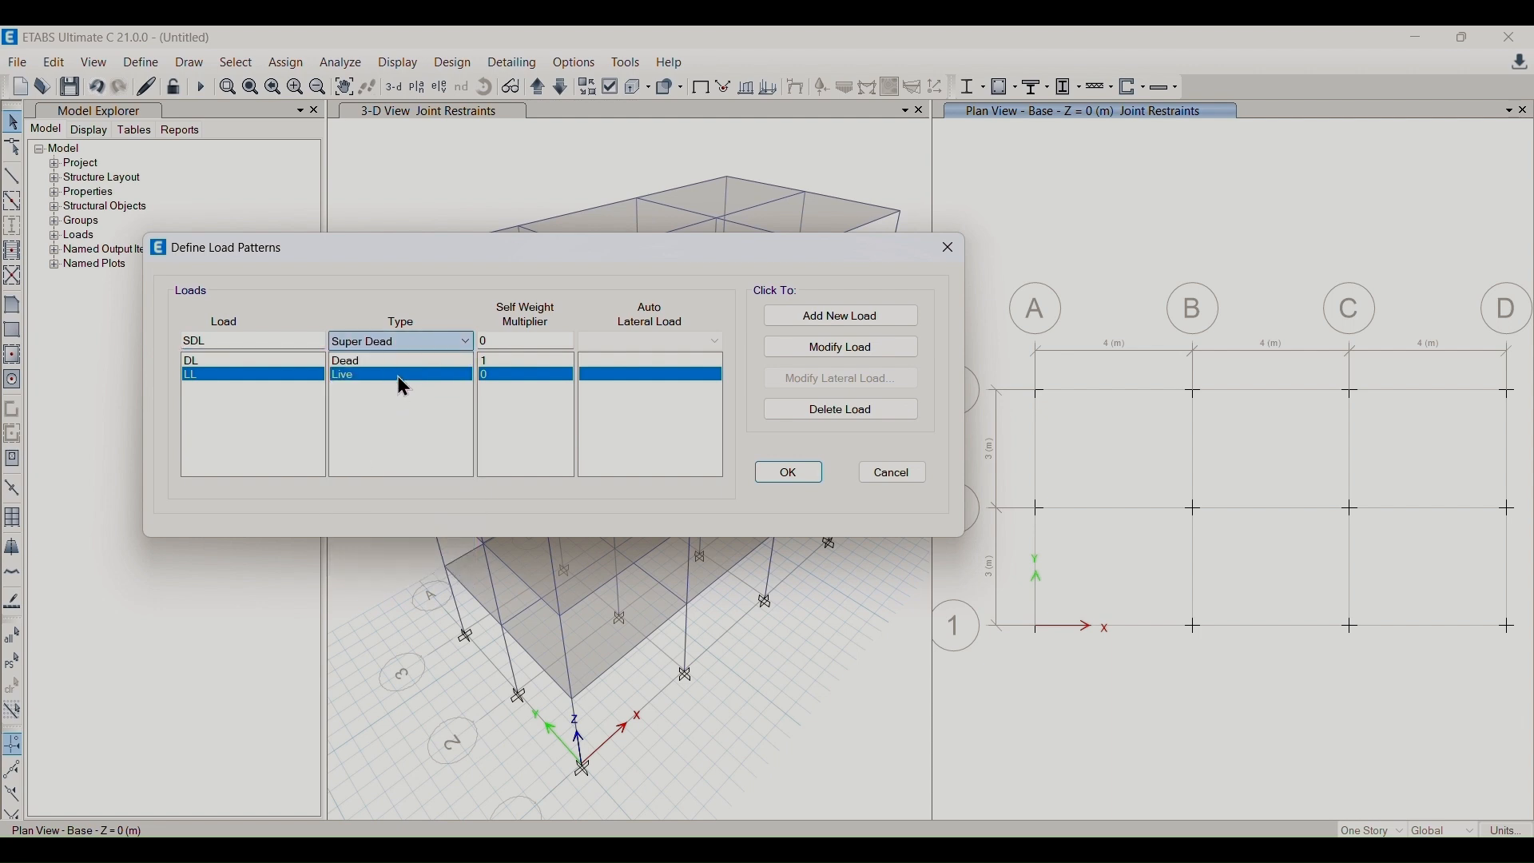
{"action": "left_click", "coordinate": [839, 320]}
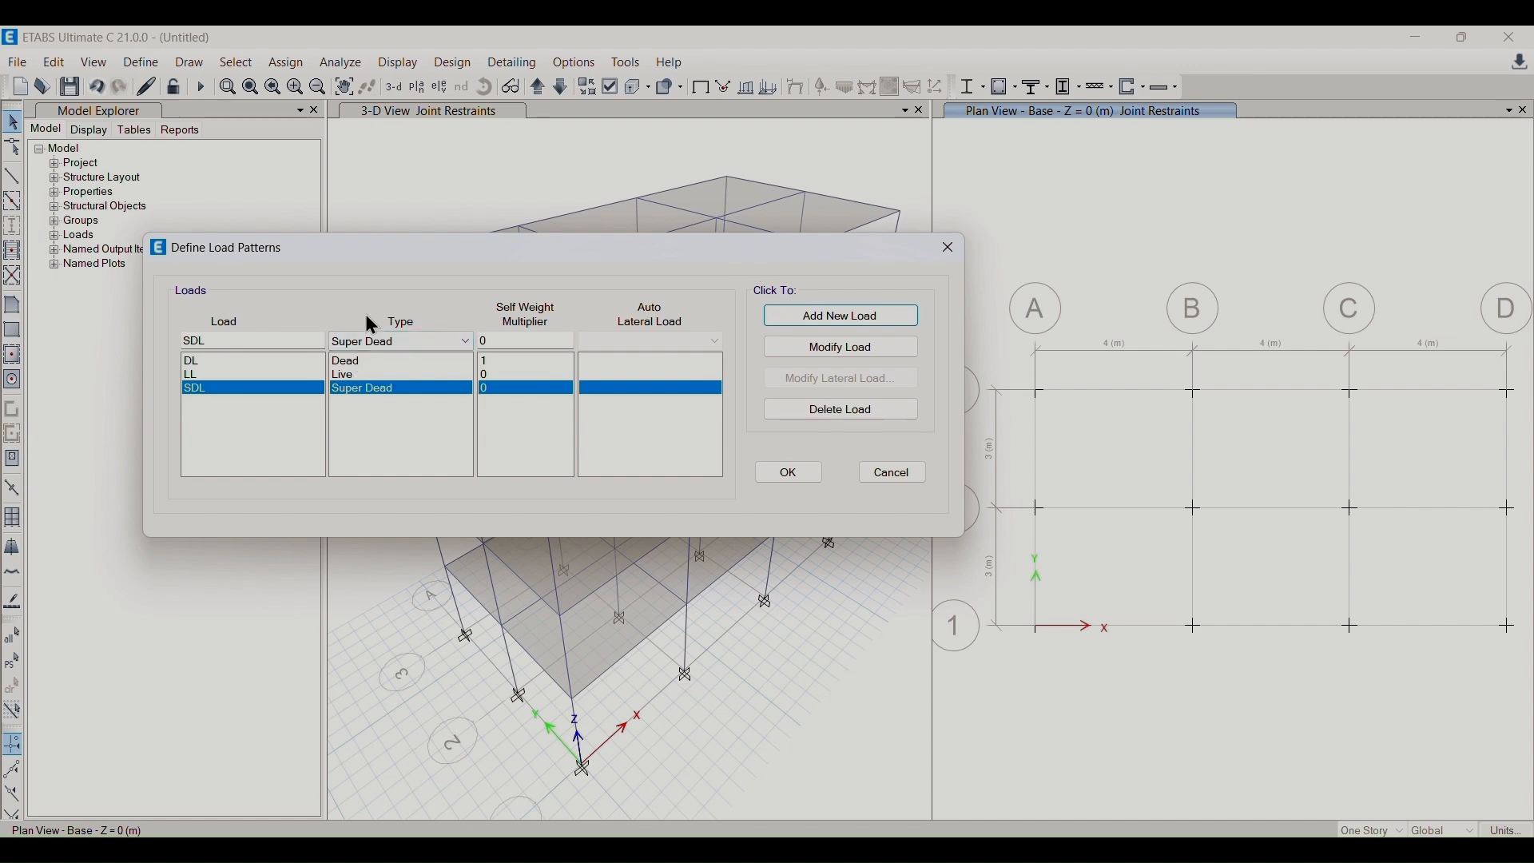
- Add a load pattern named Floor load of type Super Dead with a self weight multiplier of 0
{"action": "left_click_drag", "start_coordinate": [610, 254], "coordinate": [527, 210]}
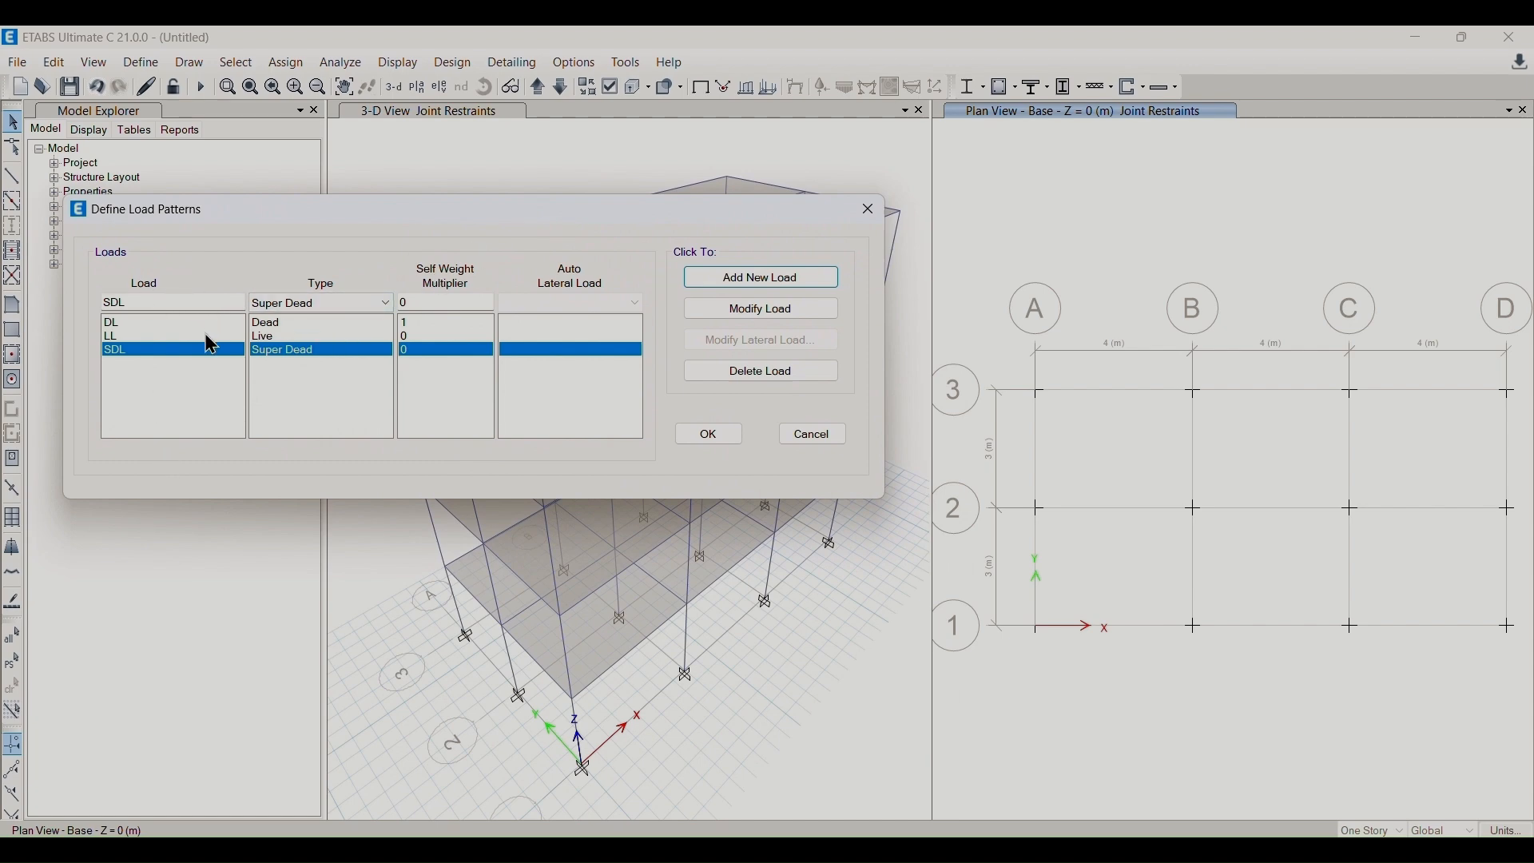
{"action": "double_click", "coordinate": [156, 303]}
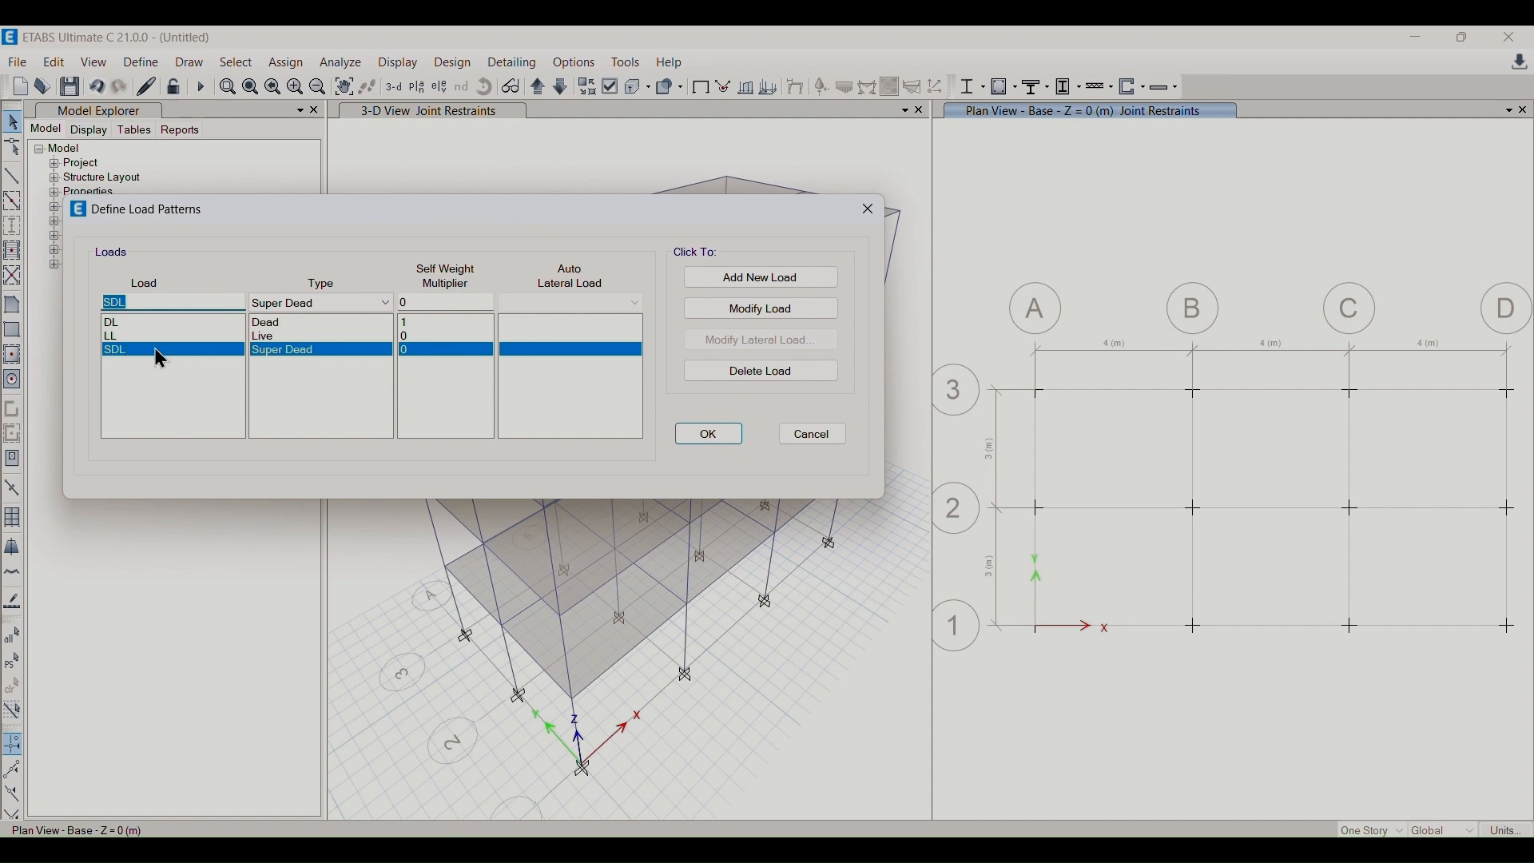
{"action": "type", "text": "floor"}
{"action": "key", "text": "BackSpace"}
{"action": "key", "text": "BackSpace"}
{"action": "key", "text": "BackSpace"}
{"action": "key", "text": "BackSpace"}
{"action": "type", "text": "Floor load"}
{"action": "double_click", "coordinate": [347, 305]}
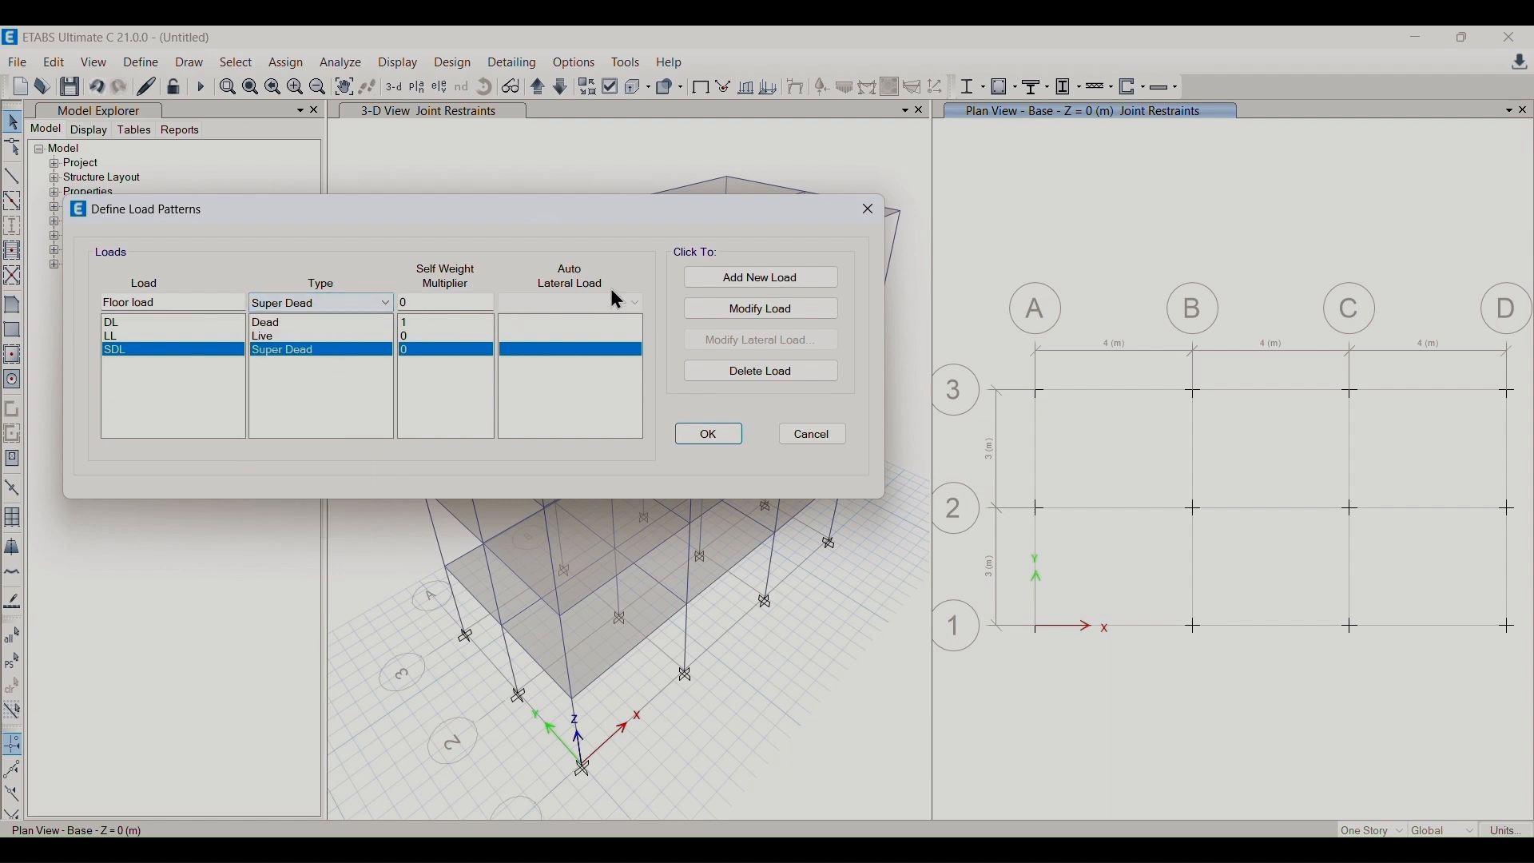
{"action": "left_click", "coordinate": [761, 278]}
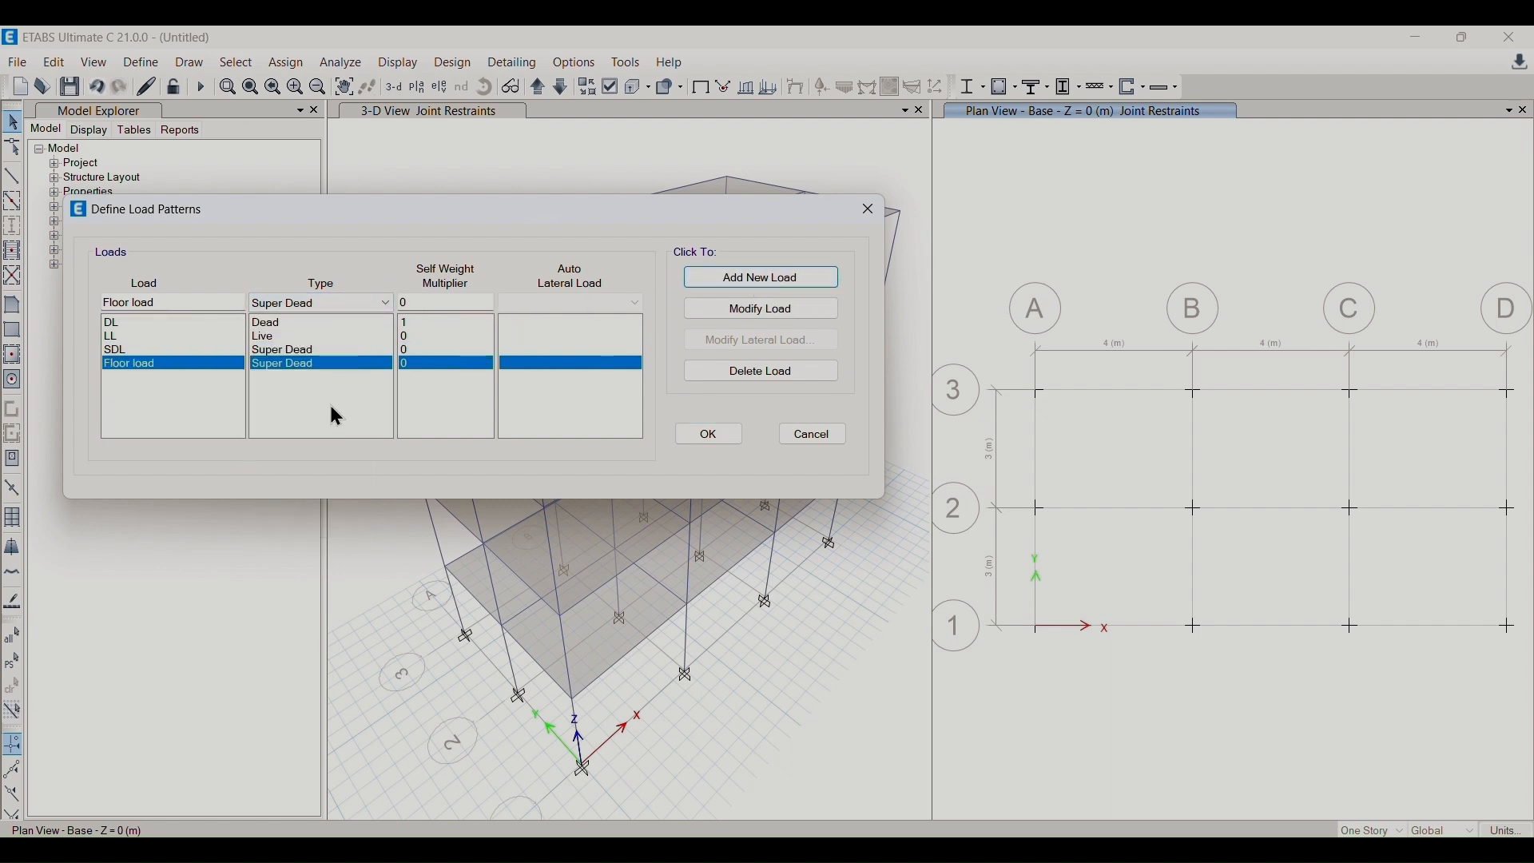
- Add a Seismic load pattern named ESA-X with multiplier 0 and the IS 1893:2016 auto lateral load
{"action": "left_click_drag", "start_coordinate": [160, 303], "coordinate": [6, 316]}
{"action": "type", "text": "ESA"}
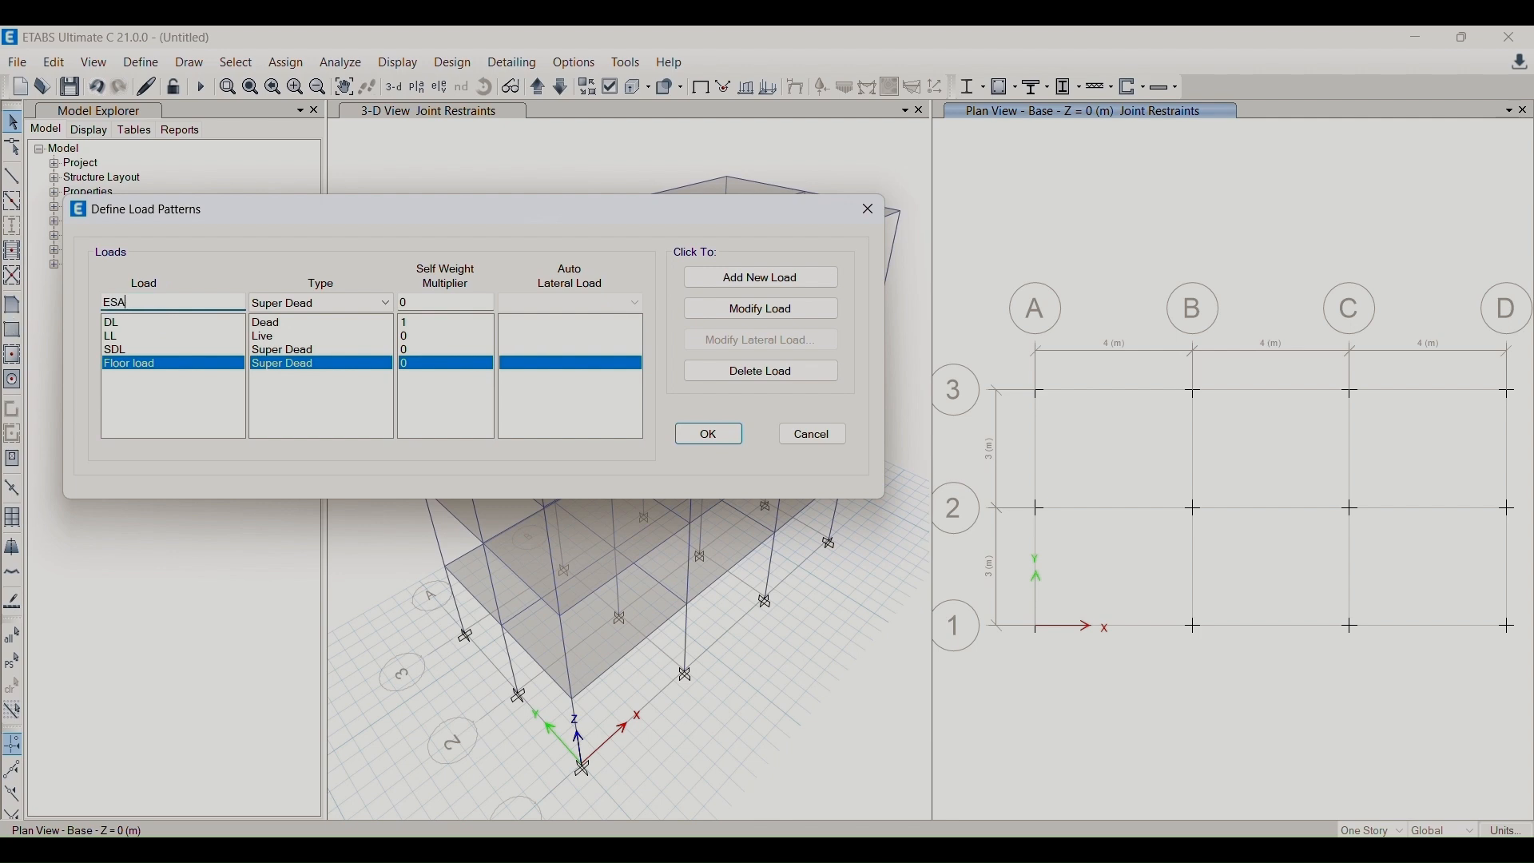
{"action": "type", "text": "-X"}
{"action": "left_click", "coordinate": [323, 302]}
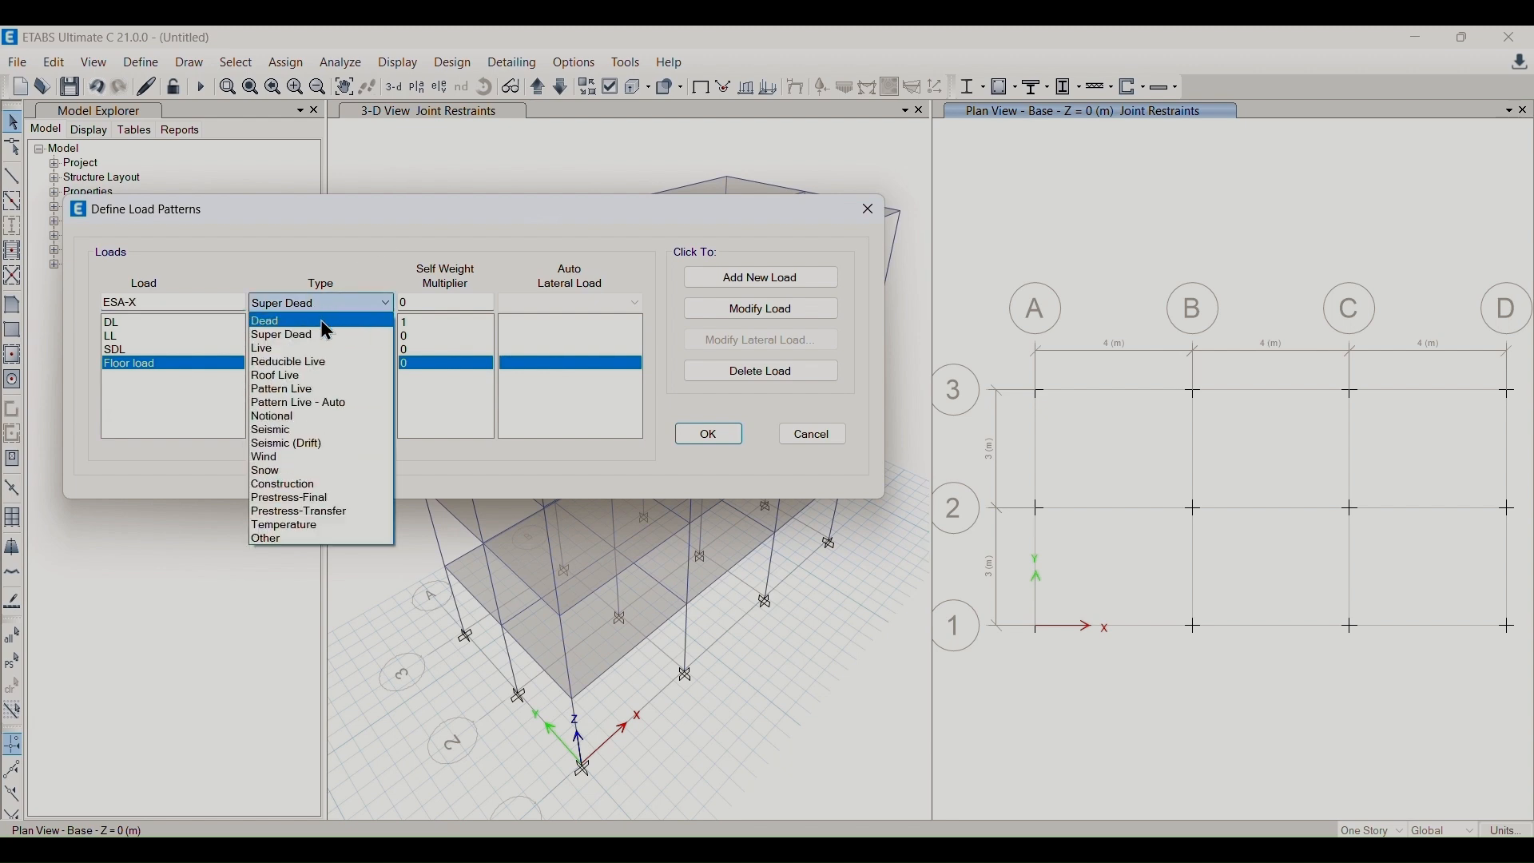
{"action": "left_click", "coordinate": [286, 430]}
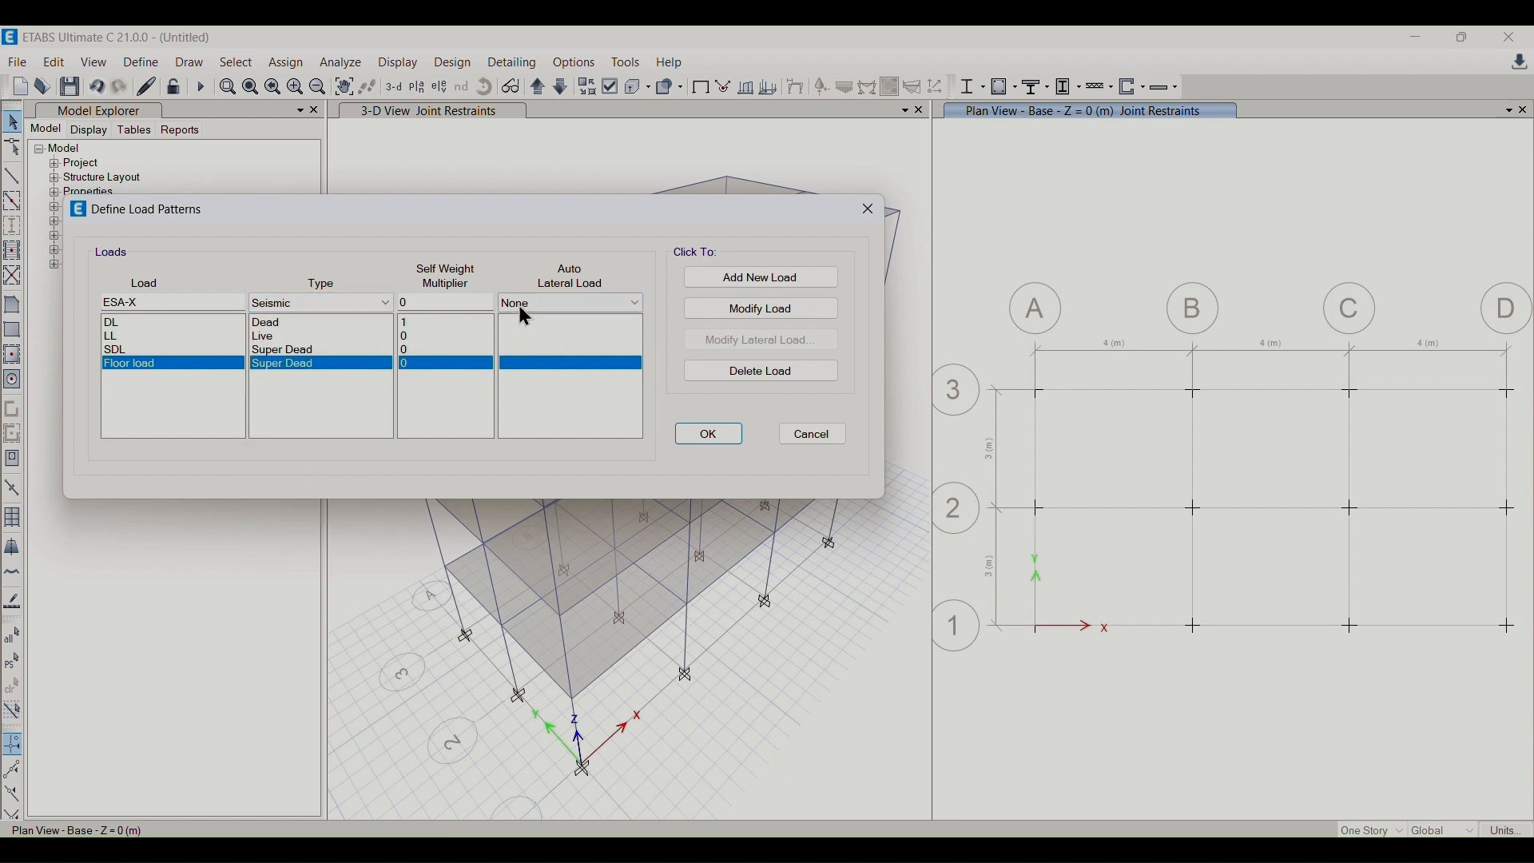
{"action": "left_click", "coordinate": [542, 304]}
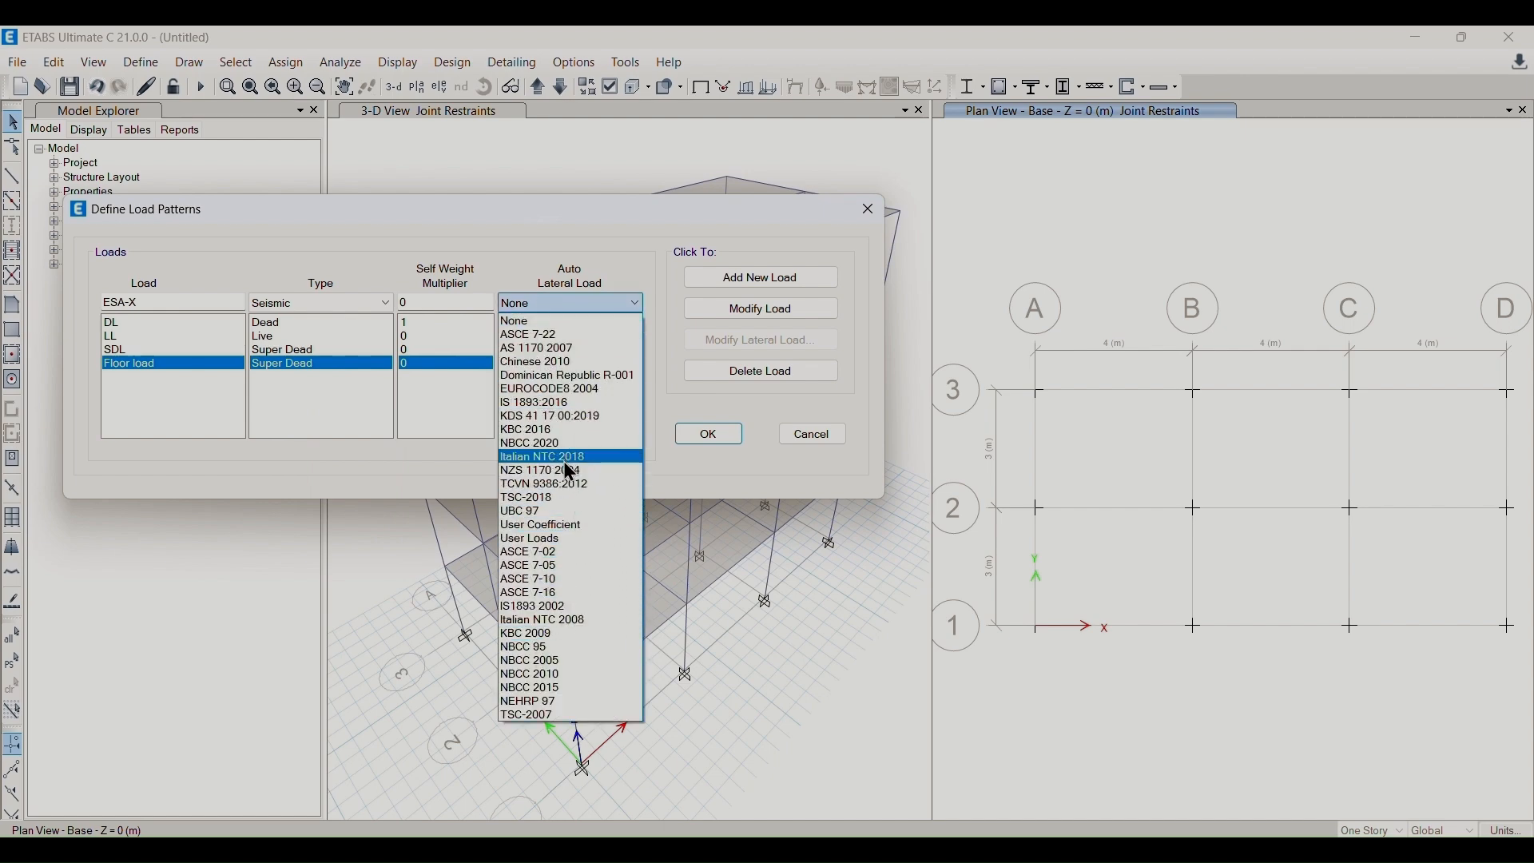
{"action": "left_click", "coordinate": [559, 403]}
{"action": "left_click", "coordinate": [761, 278]}
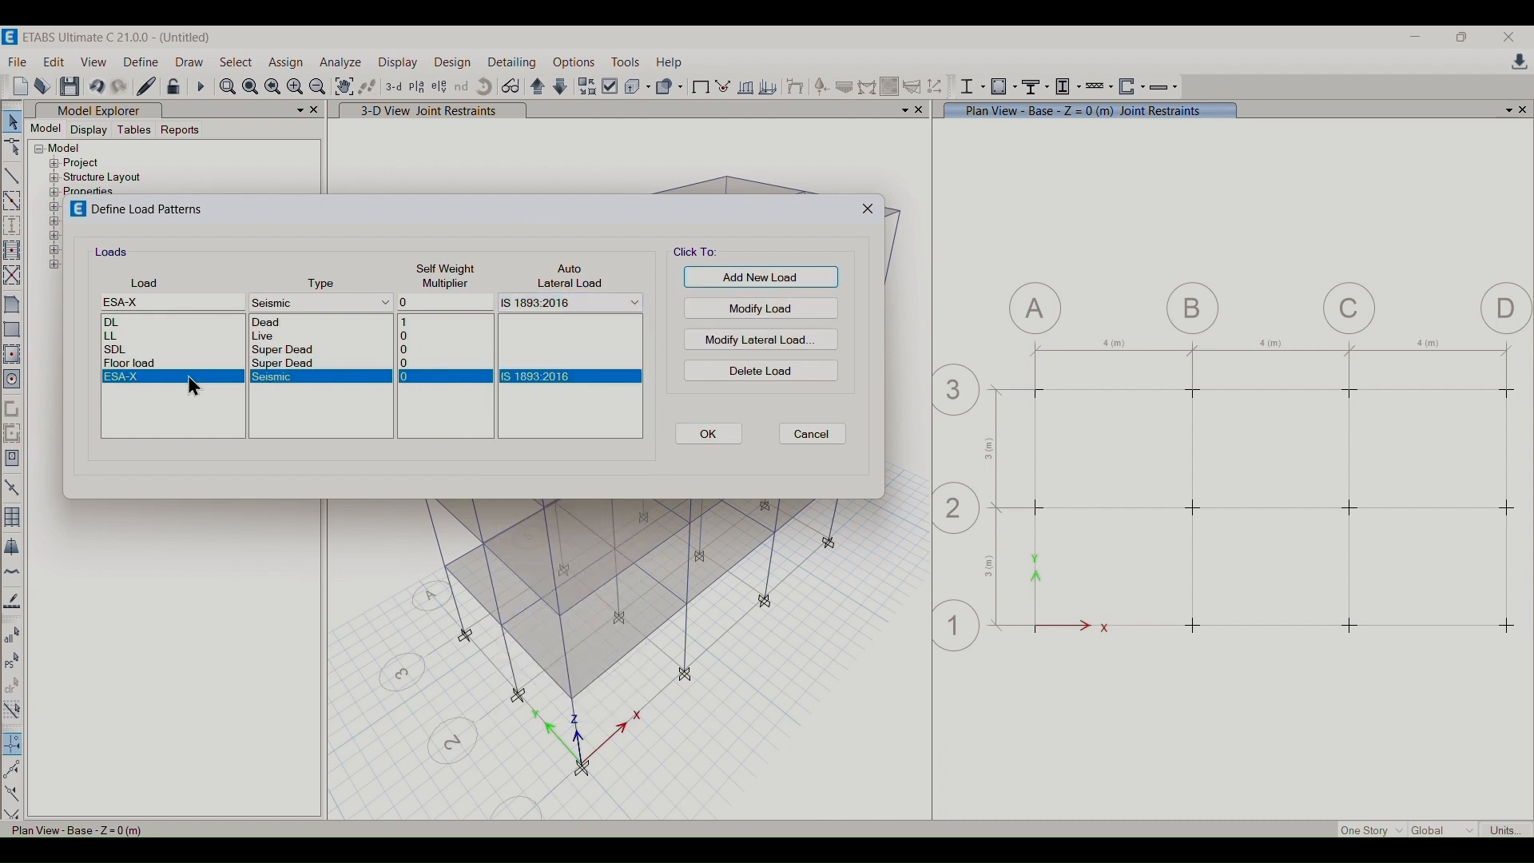
- Add a matching Seismic load pattern named ESA-Y that uses IS 1893:2016
{"action": "left_click", "coordinate": [170, 305]}
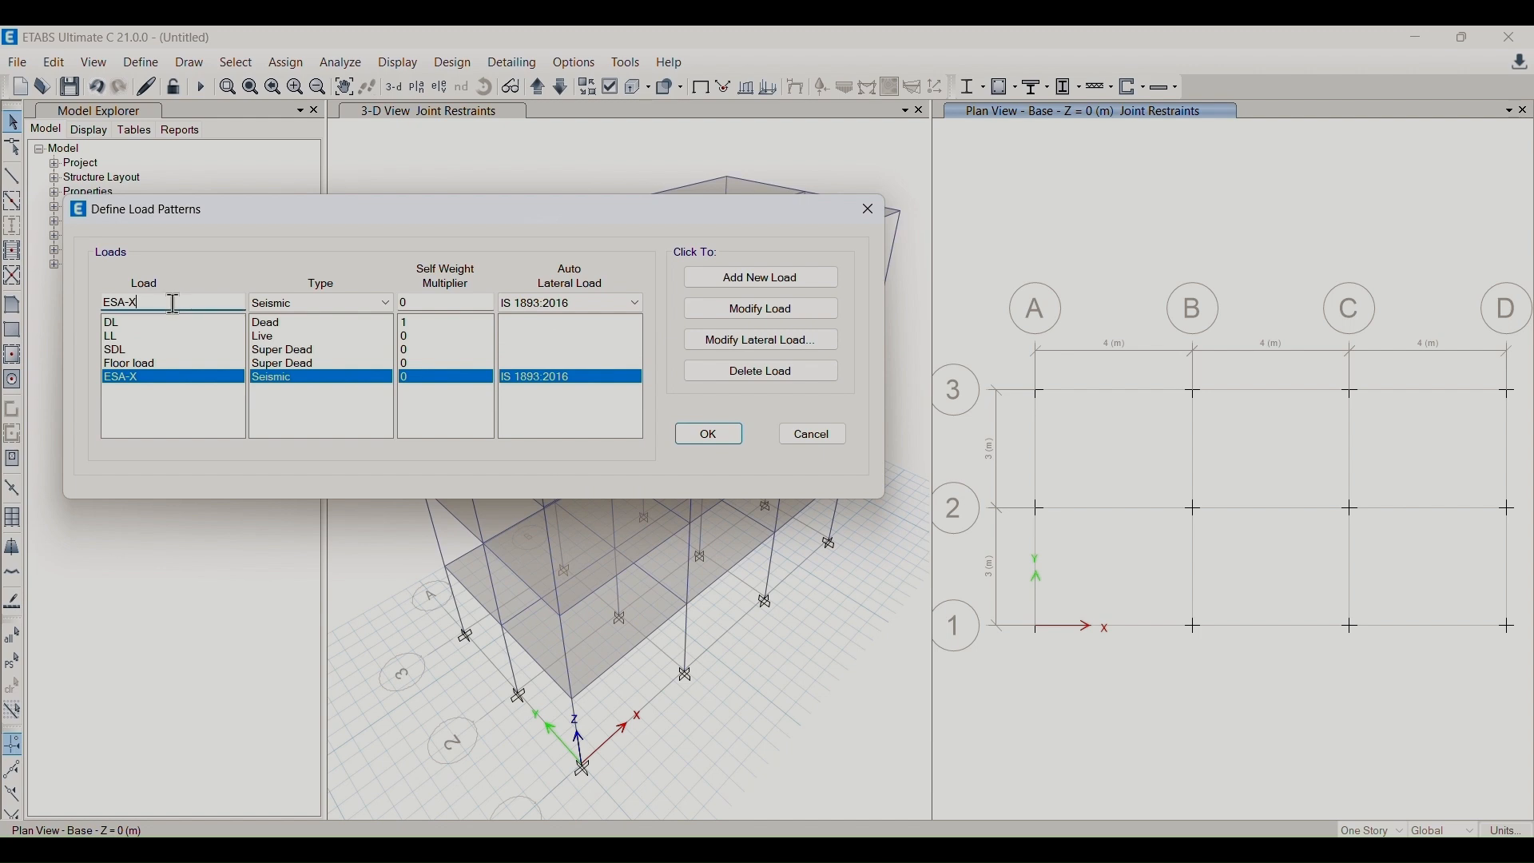
{"action": "key", "text": "BackSpace"}
{"action": "type", "text": "Y"}
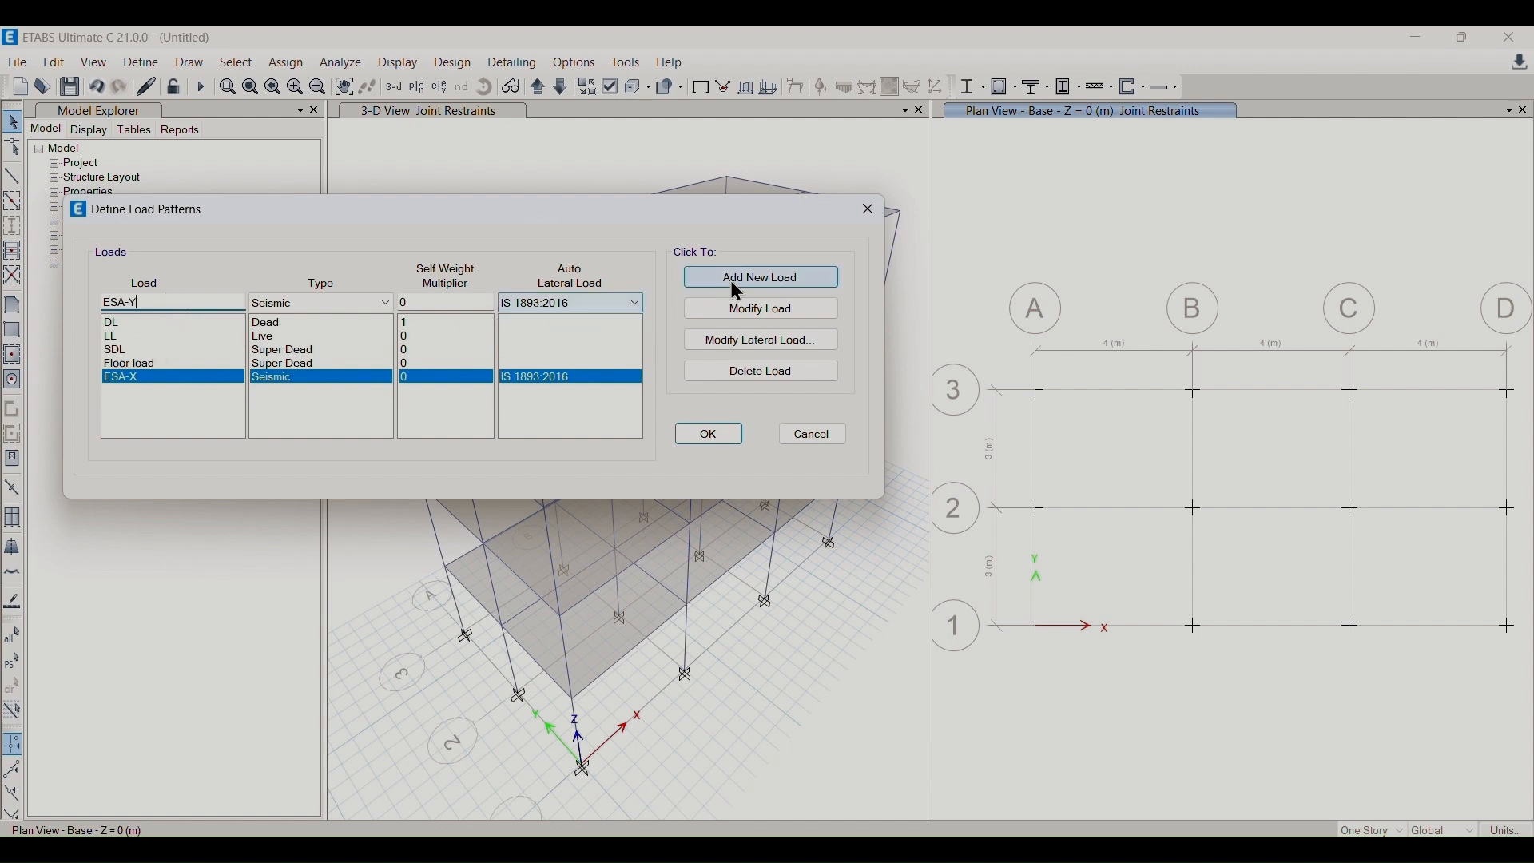
{"action": "left_click", "coordinate": [761, 277]}
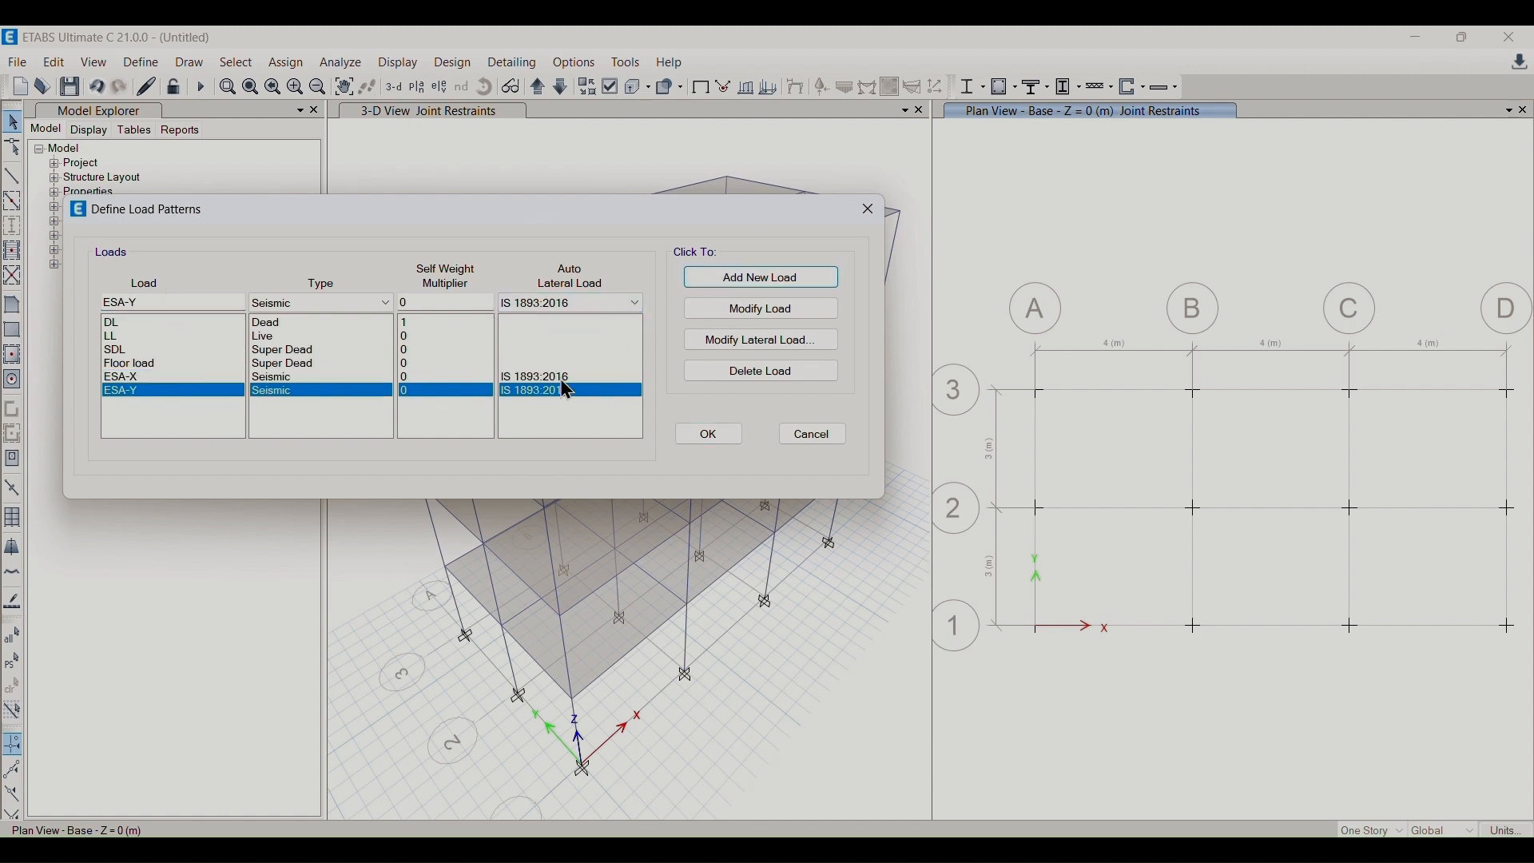
- Limit the ESA-X lateral load to the X direction, including its plus and minus eccentricity cases
{"action": "left_click", "coordinate": [561, 377]}
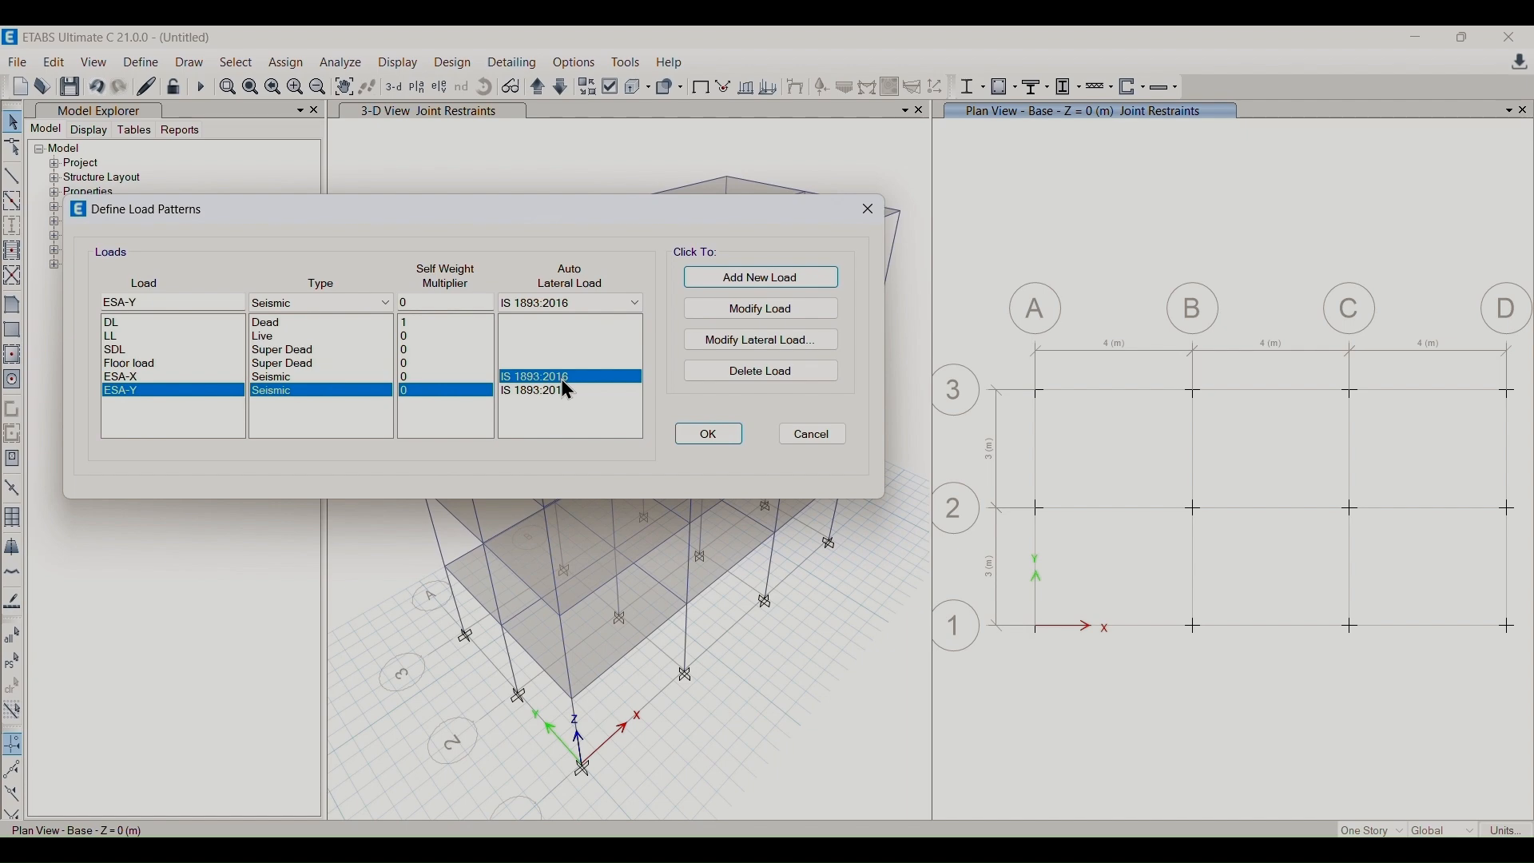
{"action": "left_click", "coordinate": [724, 344]}
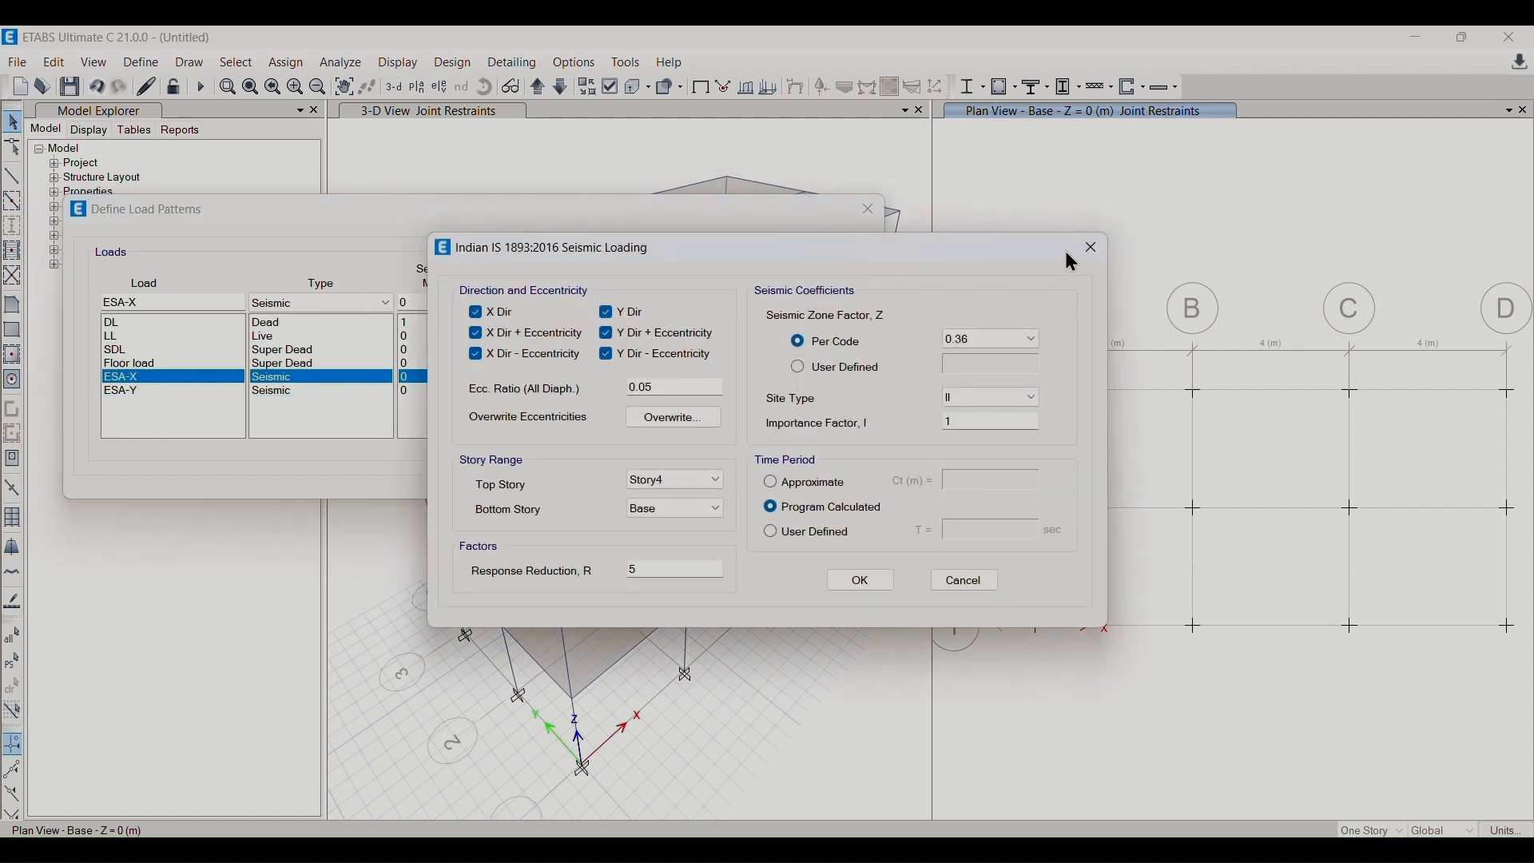
{"action": "left_click", "coordinate": [1090, 249]}
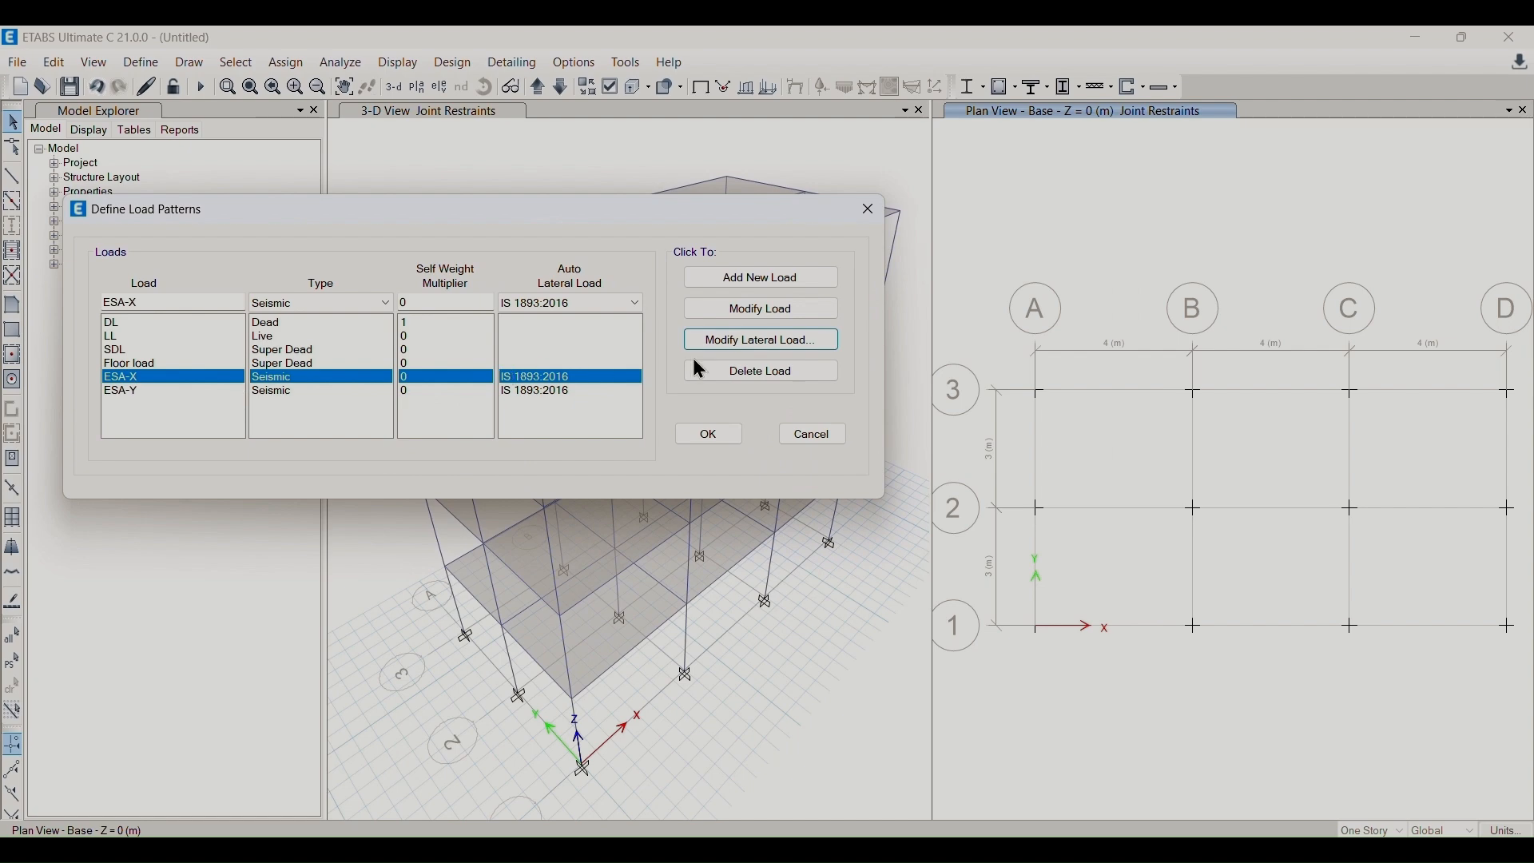
{"action": "left_click", "coordinate": [734, 339]}
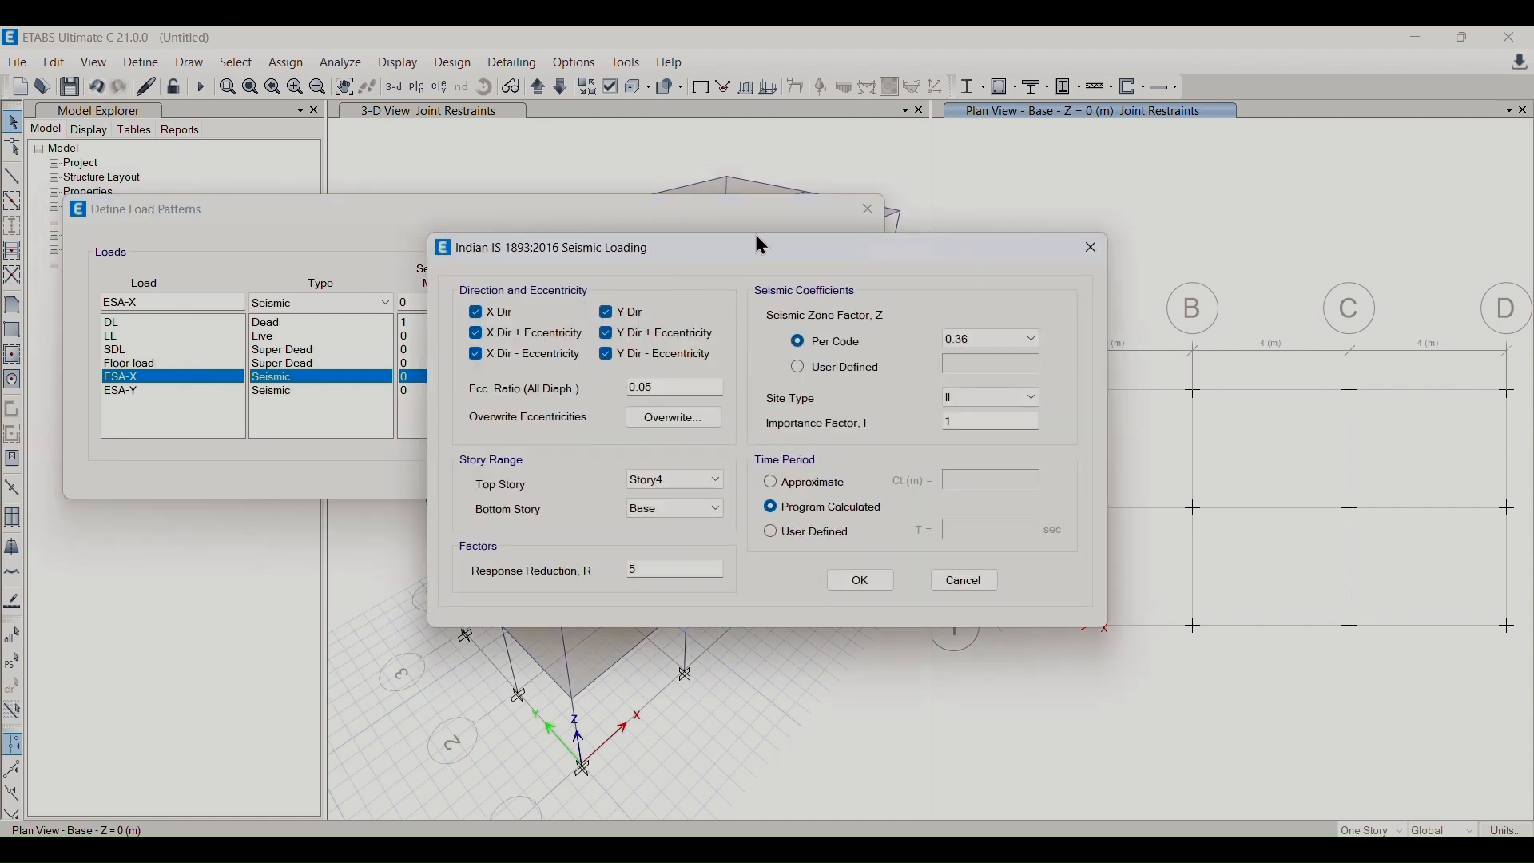
{"action": "left_click_drag", "start_coordinate": [761, 245], "coordinate": [592, 195]}
{"action": "left_click", "coordinate": [457, 256]}
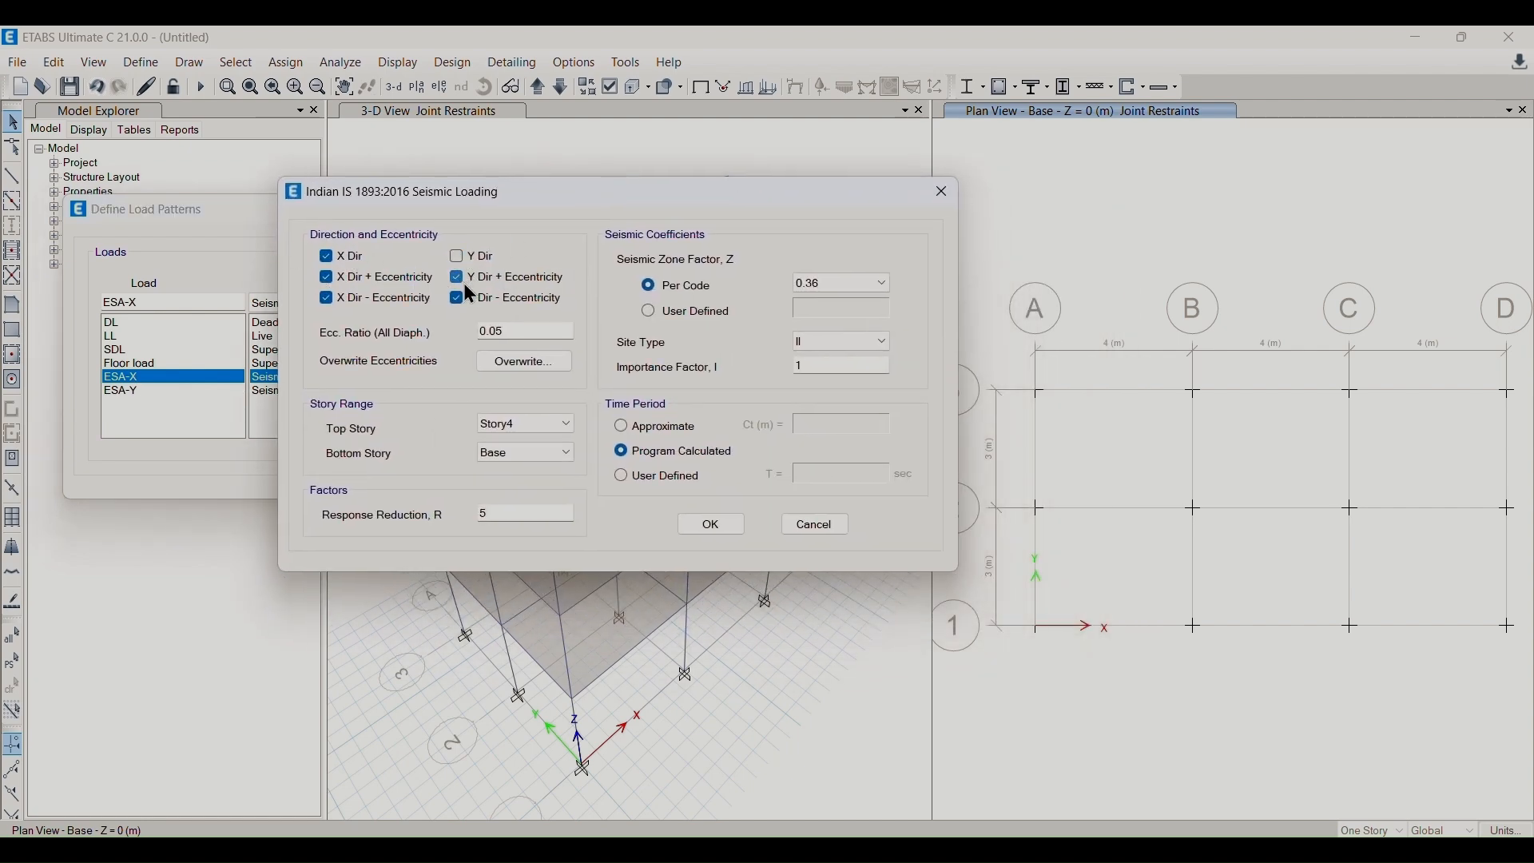
{"action": "left_click", "coordinate": [457, 277]}
{"action": "left_click", "coordinate": [457, 298]}
{"action": "left_click", "coordinate": [326, 299]}
{"action": "left_click", "coordinate": [326, 278]}
{"action": "left_click_drag", "start_coordinate": [551, 209], "coordinate": [701, 220]}
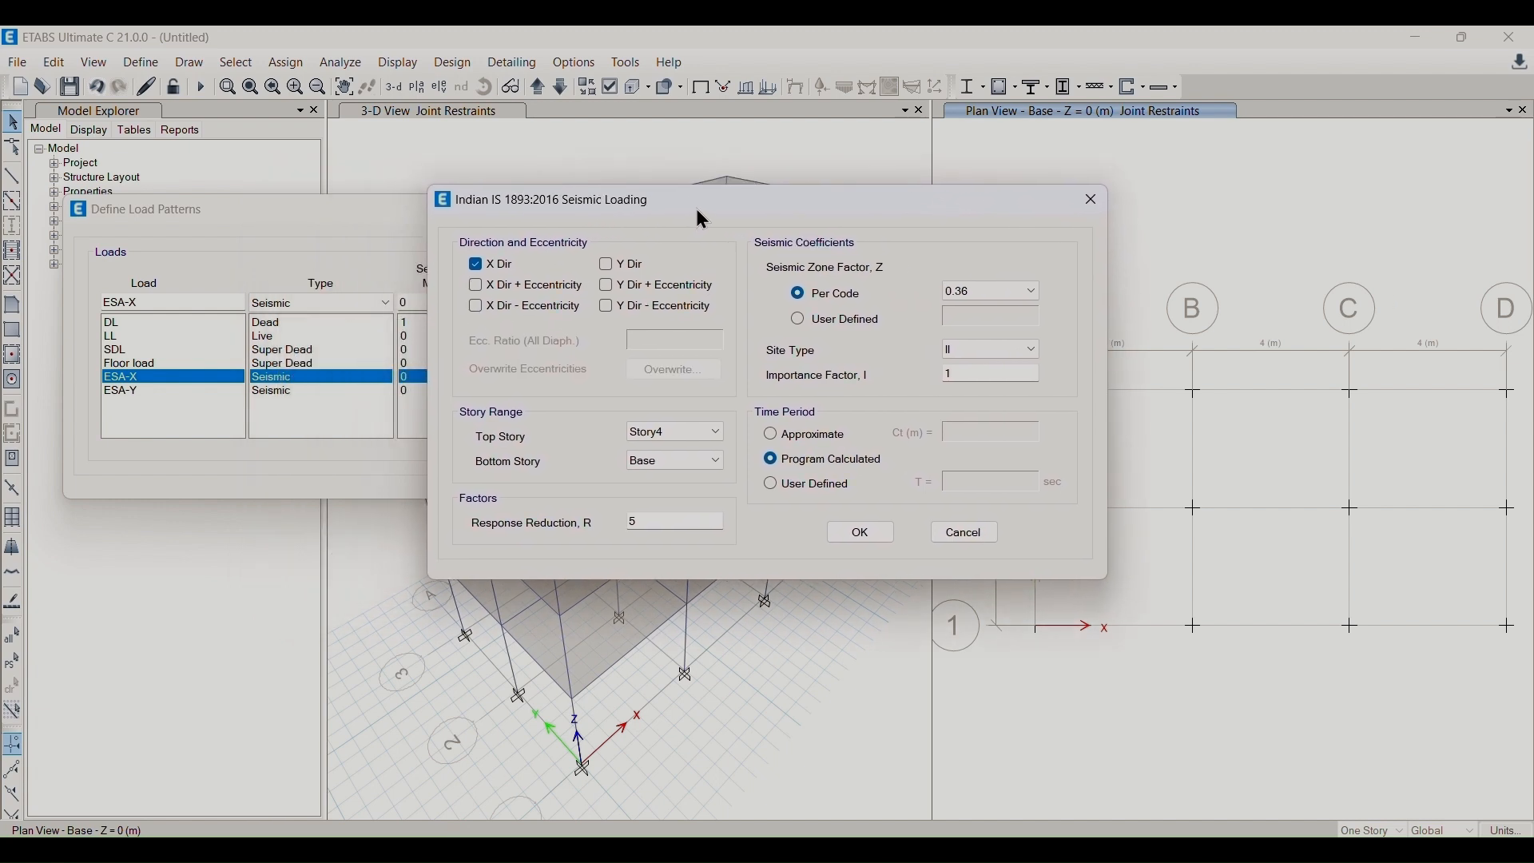
{"action": "left_click_drag", "start_coordinate": [809, 210], "coordinate": [886, 167]}
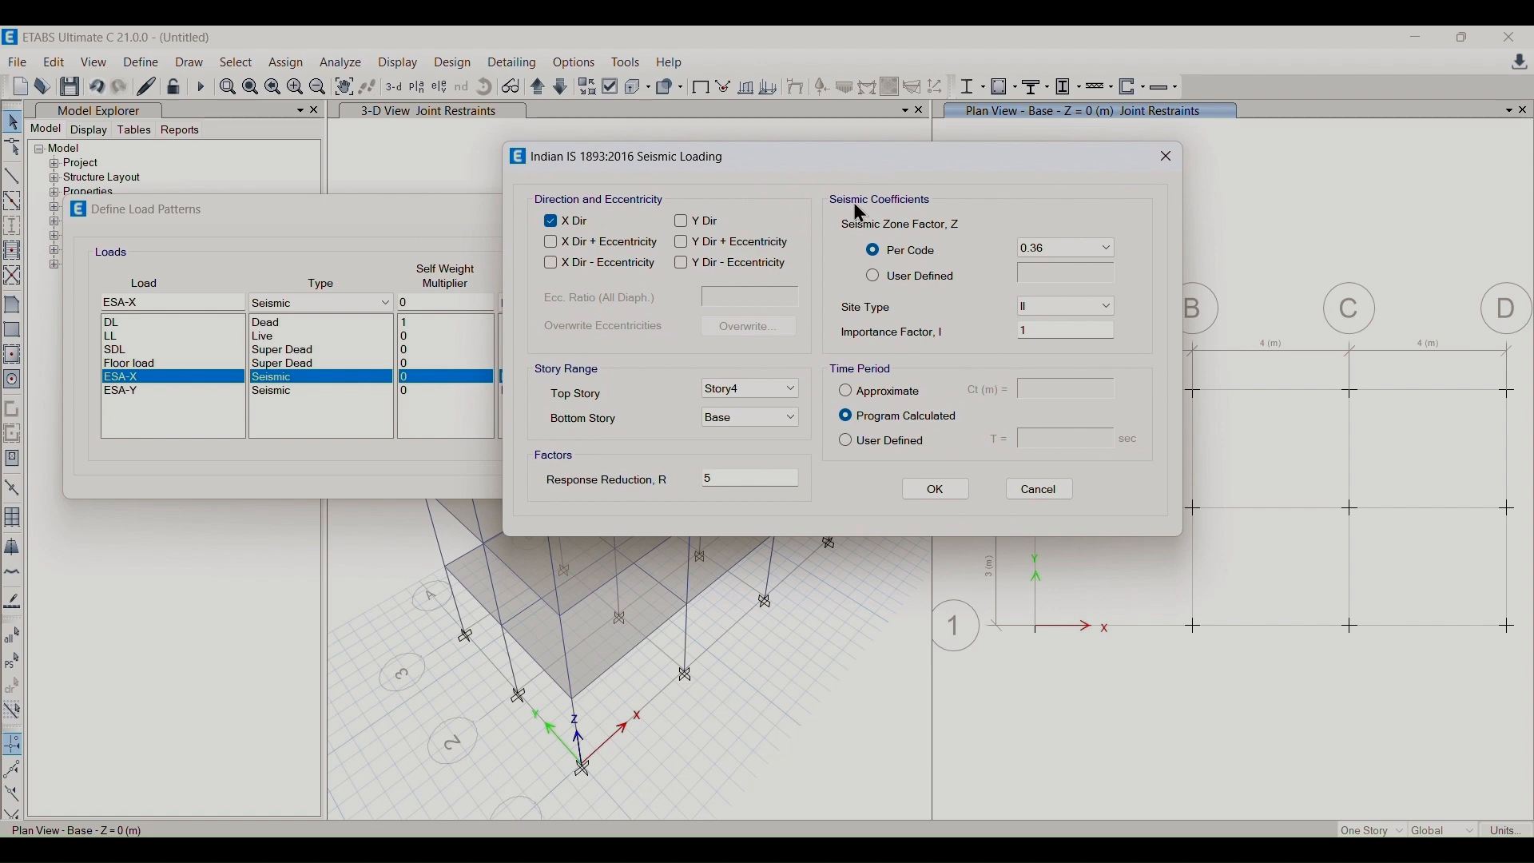
{"action": "left_click", "coordinate": [551, 242]}
{"action": "left_click", "coordinate": [551, 263]}
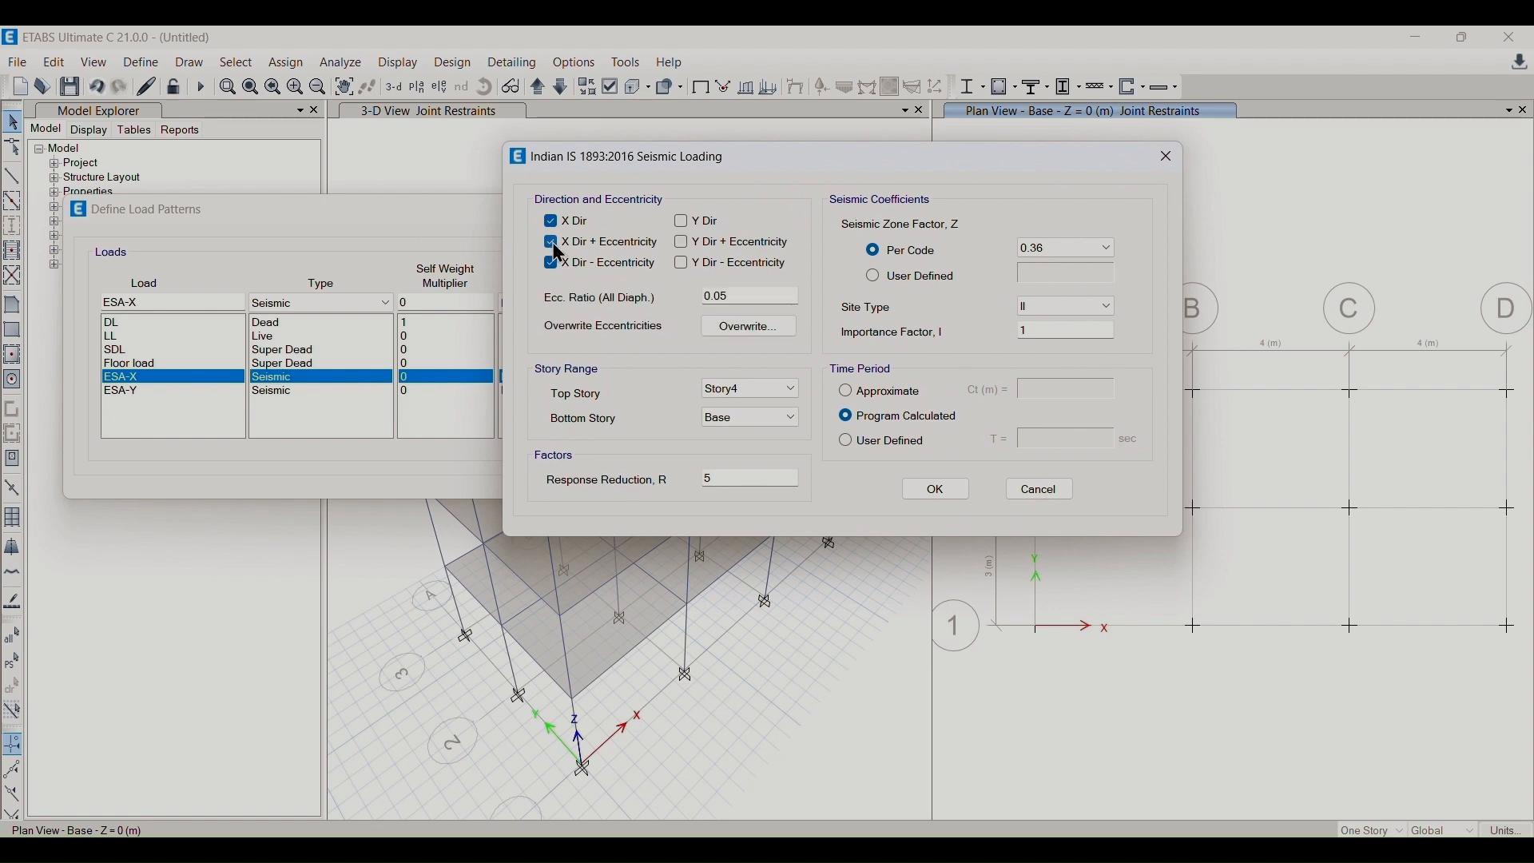
- Accept the ESA-X seismic loading with eccentricity ratio 0.05, zone factor 0.36, site type II and importance factor 1
{"action": "left_click", "coordinate": [755, 301]}
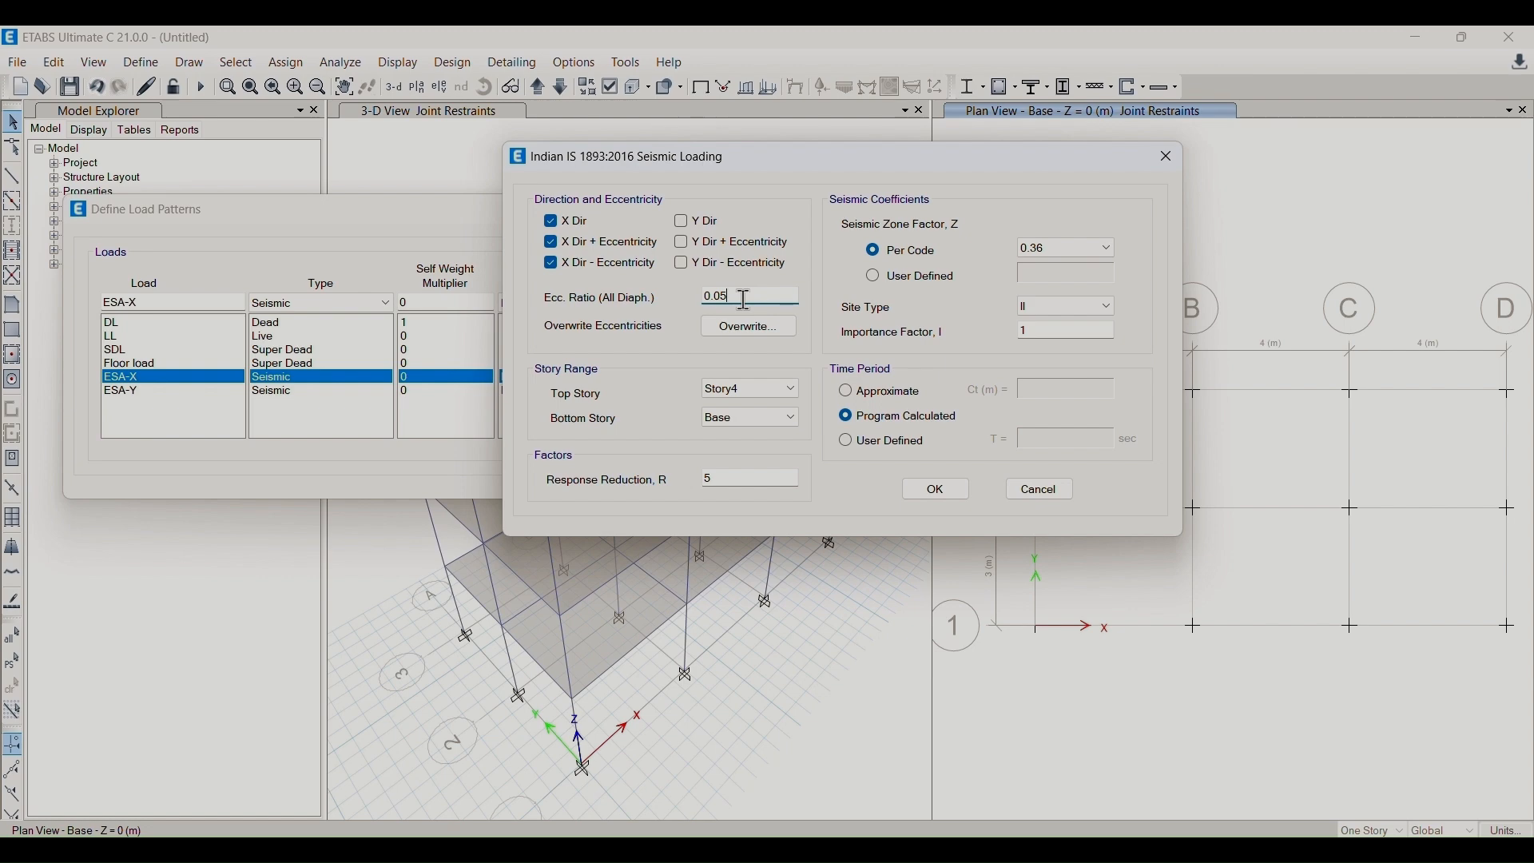
{"action": "left_click", "coordinate": [1052, 243]}
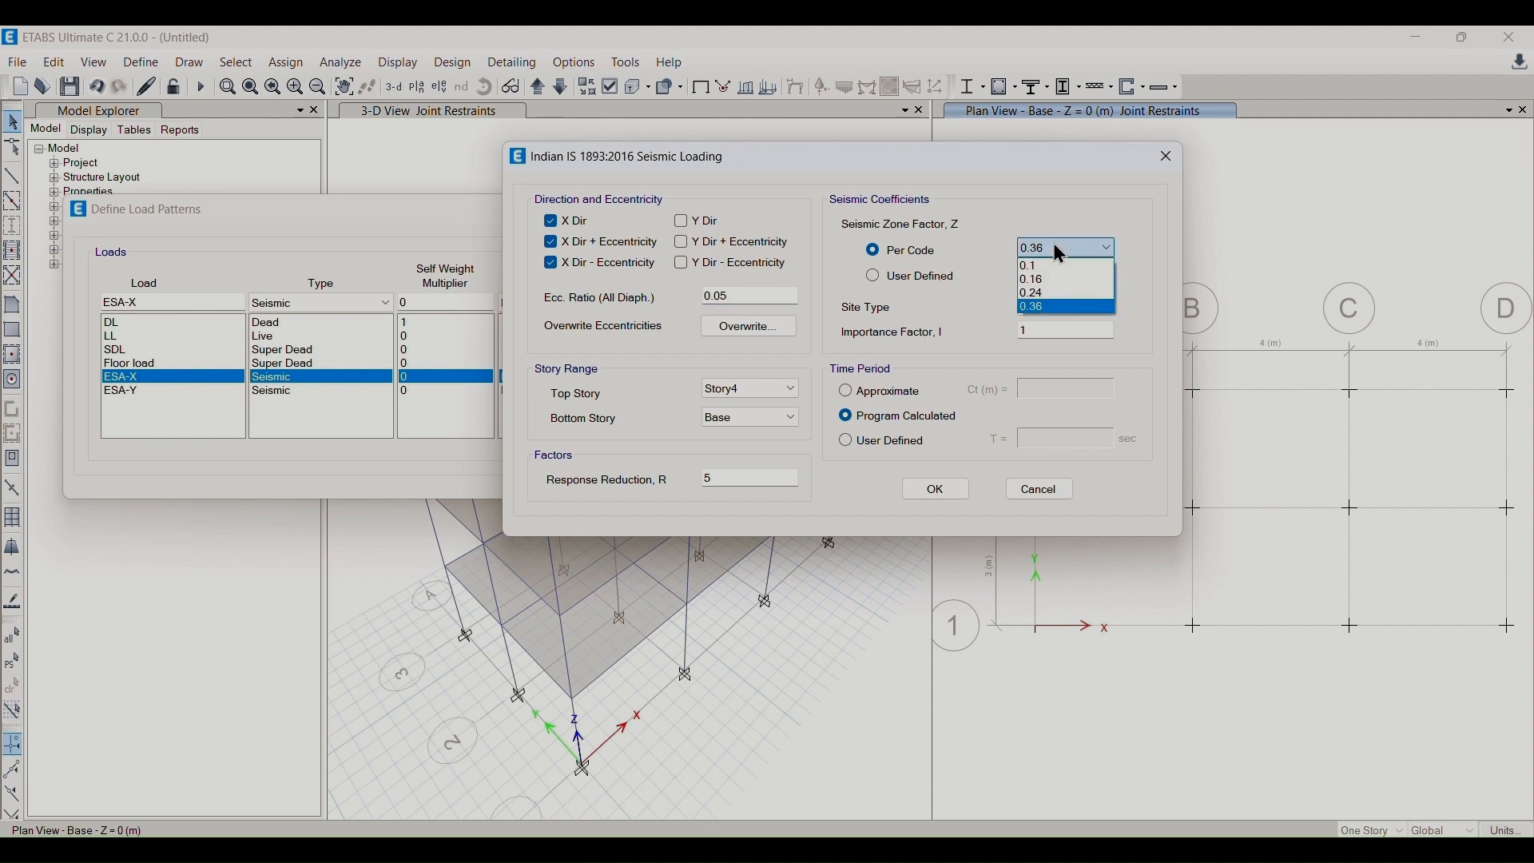
{"action": "left_click", "coordinate": [1053, 243]}
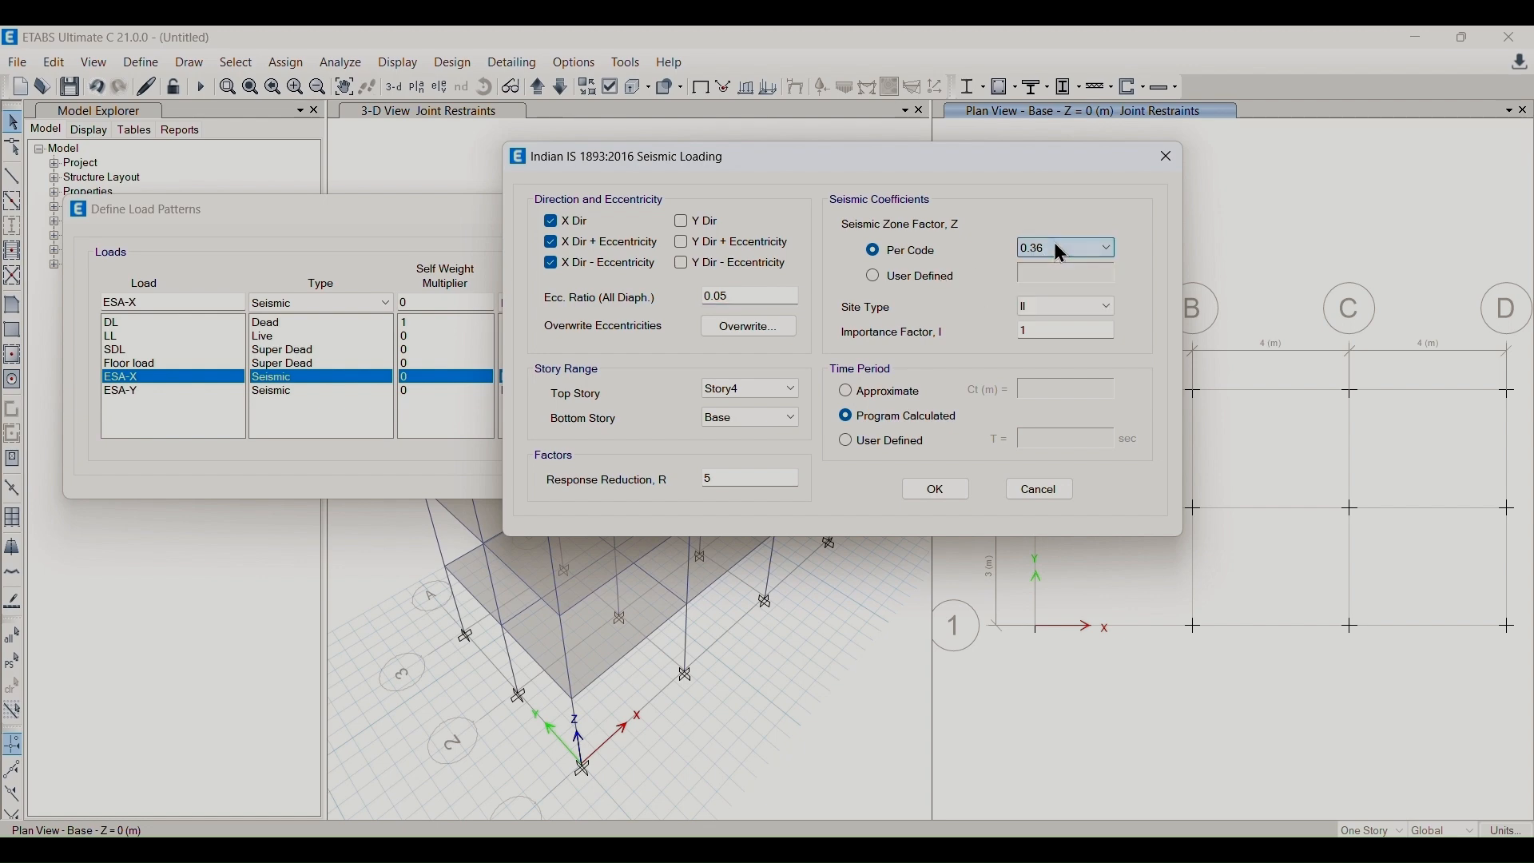
{"action": "left_click", "coordinate": [1055, 244]}
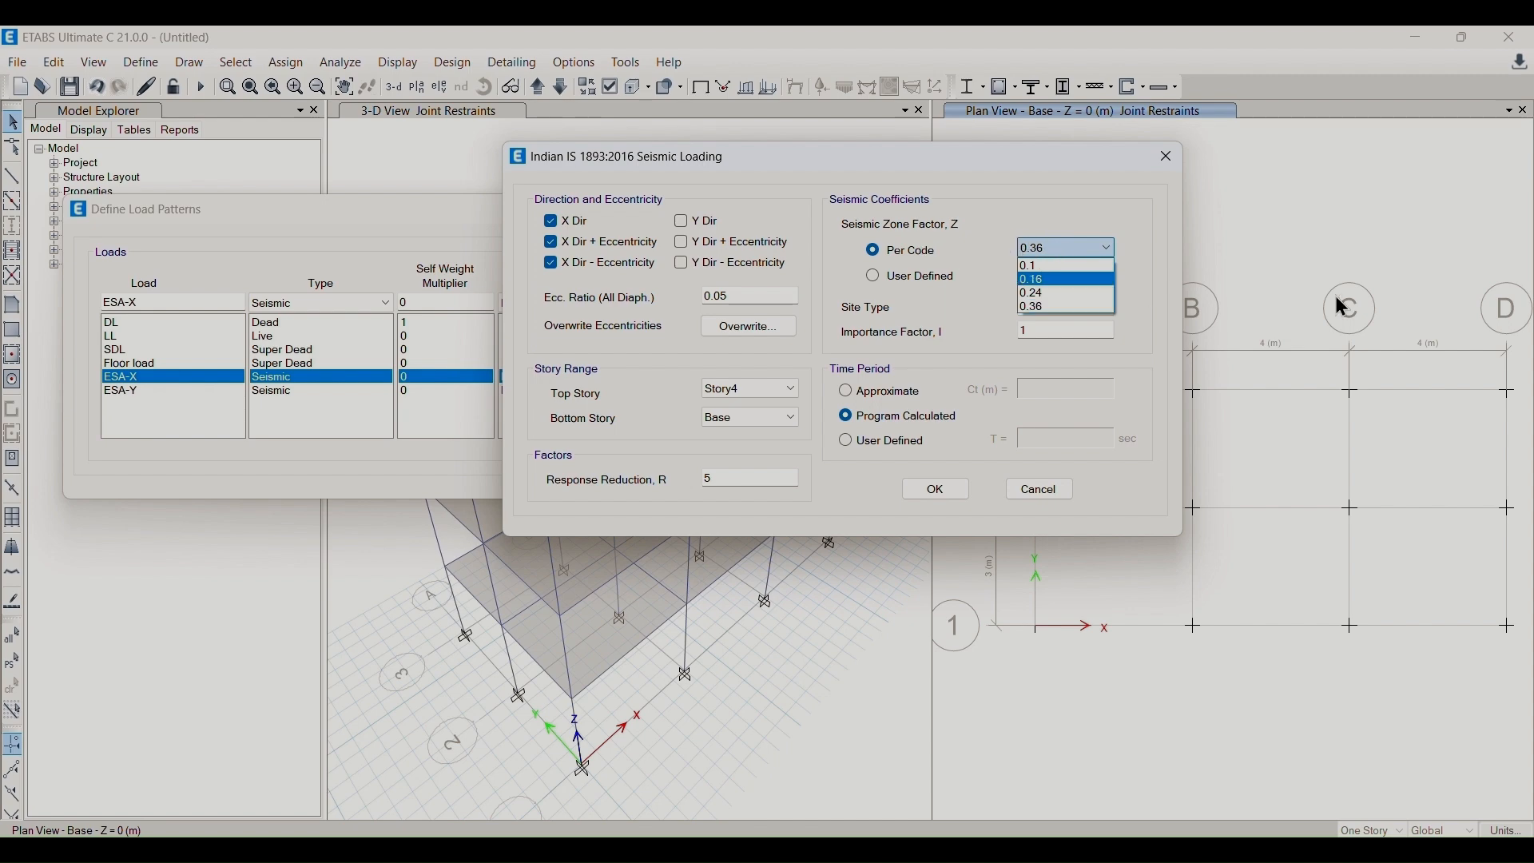
{"action": "left_click", "coordinate": [1121, 253]}
{"action": "left_click", "coordinate": [1090, 311]}
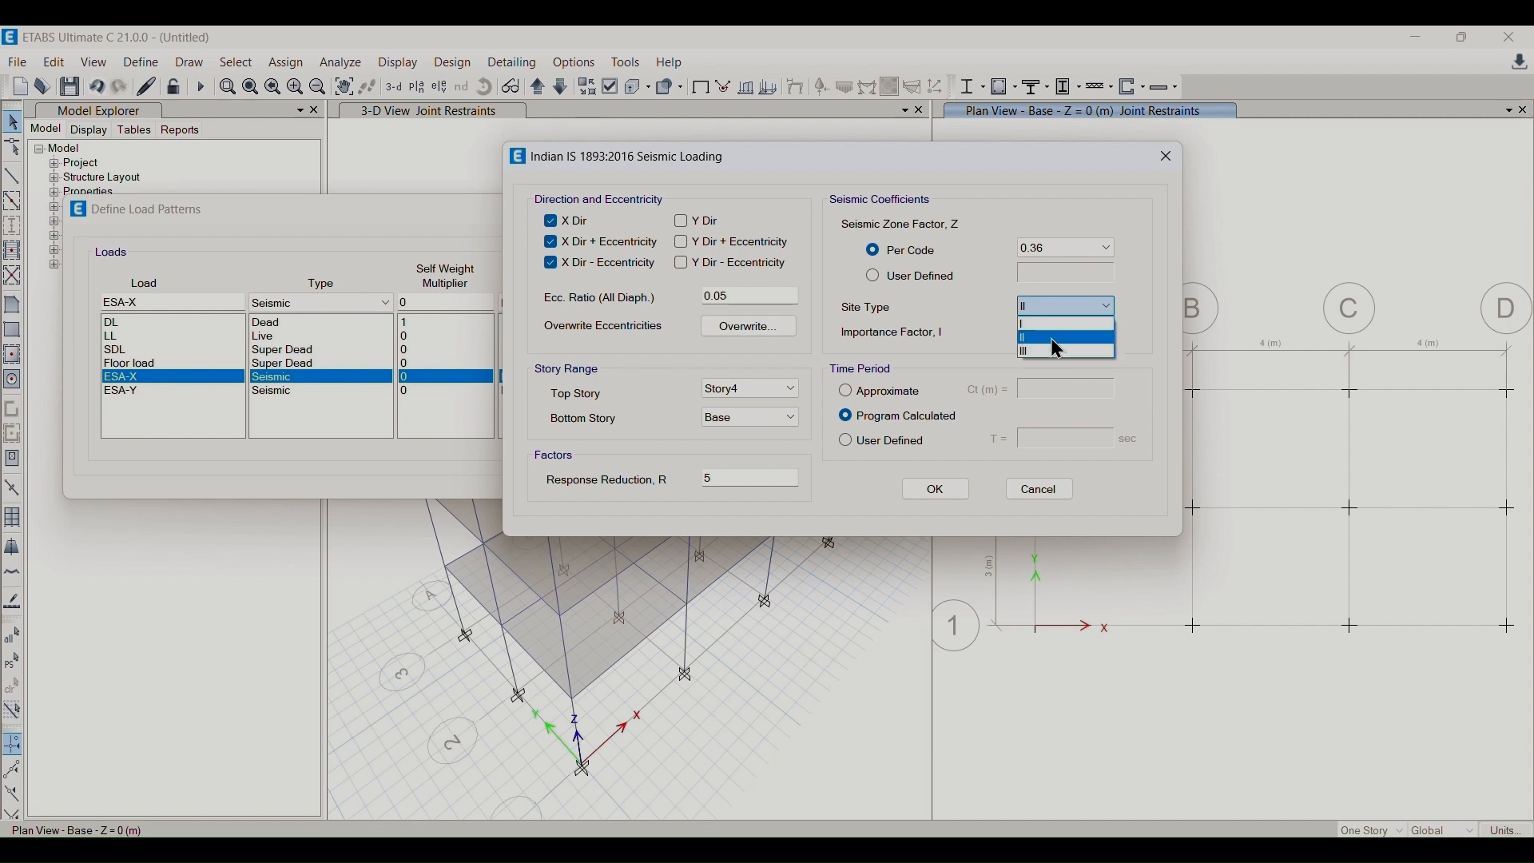
{"action": "left_click", "coordinate": [1071, 310]}
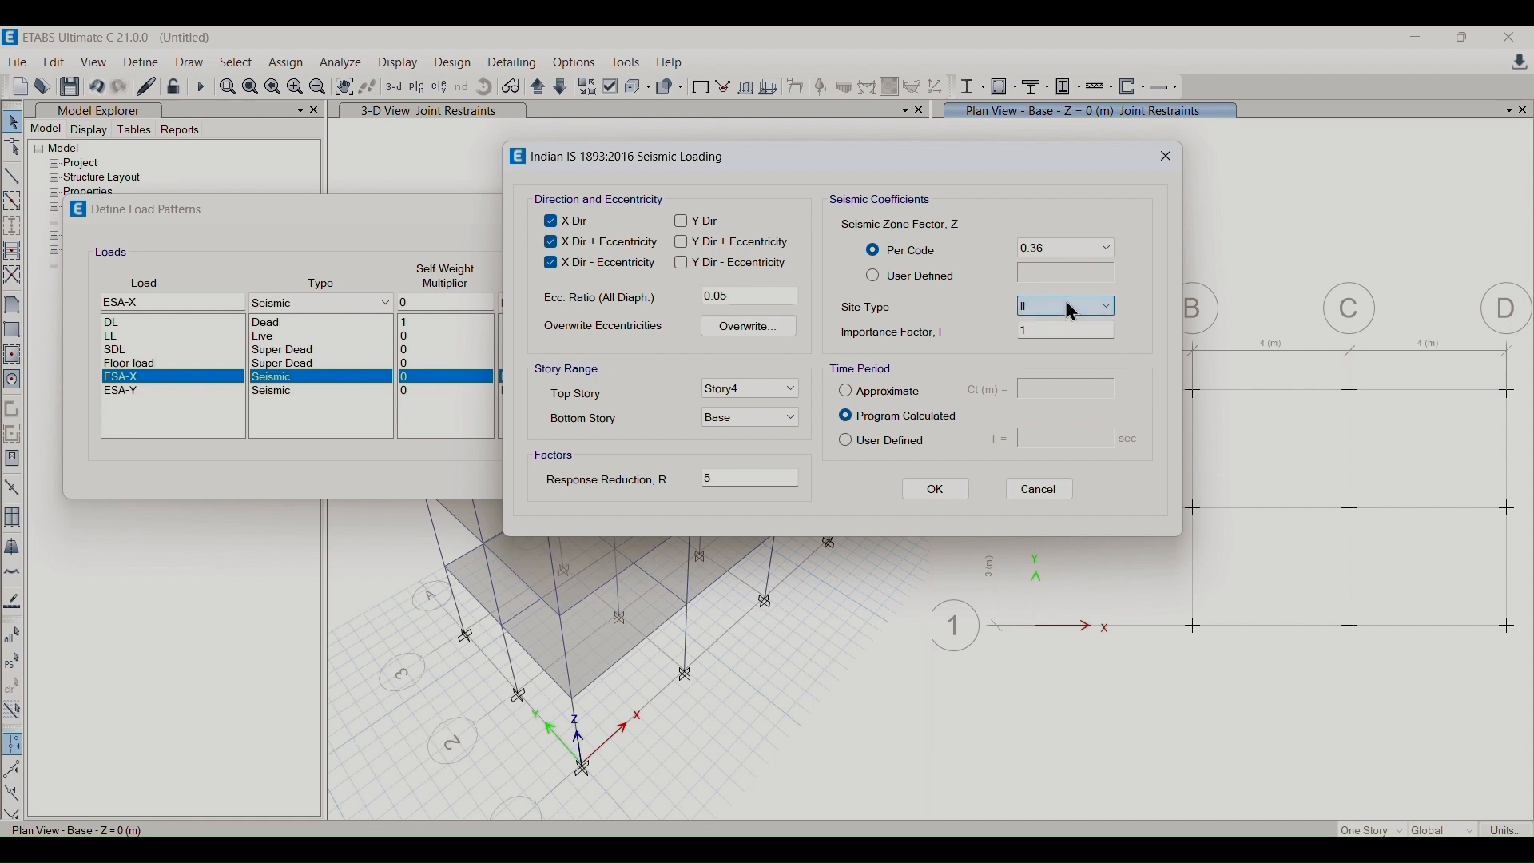
{"action": "left_click", "coordinate": [1067, 301]}
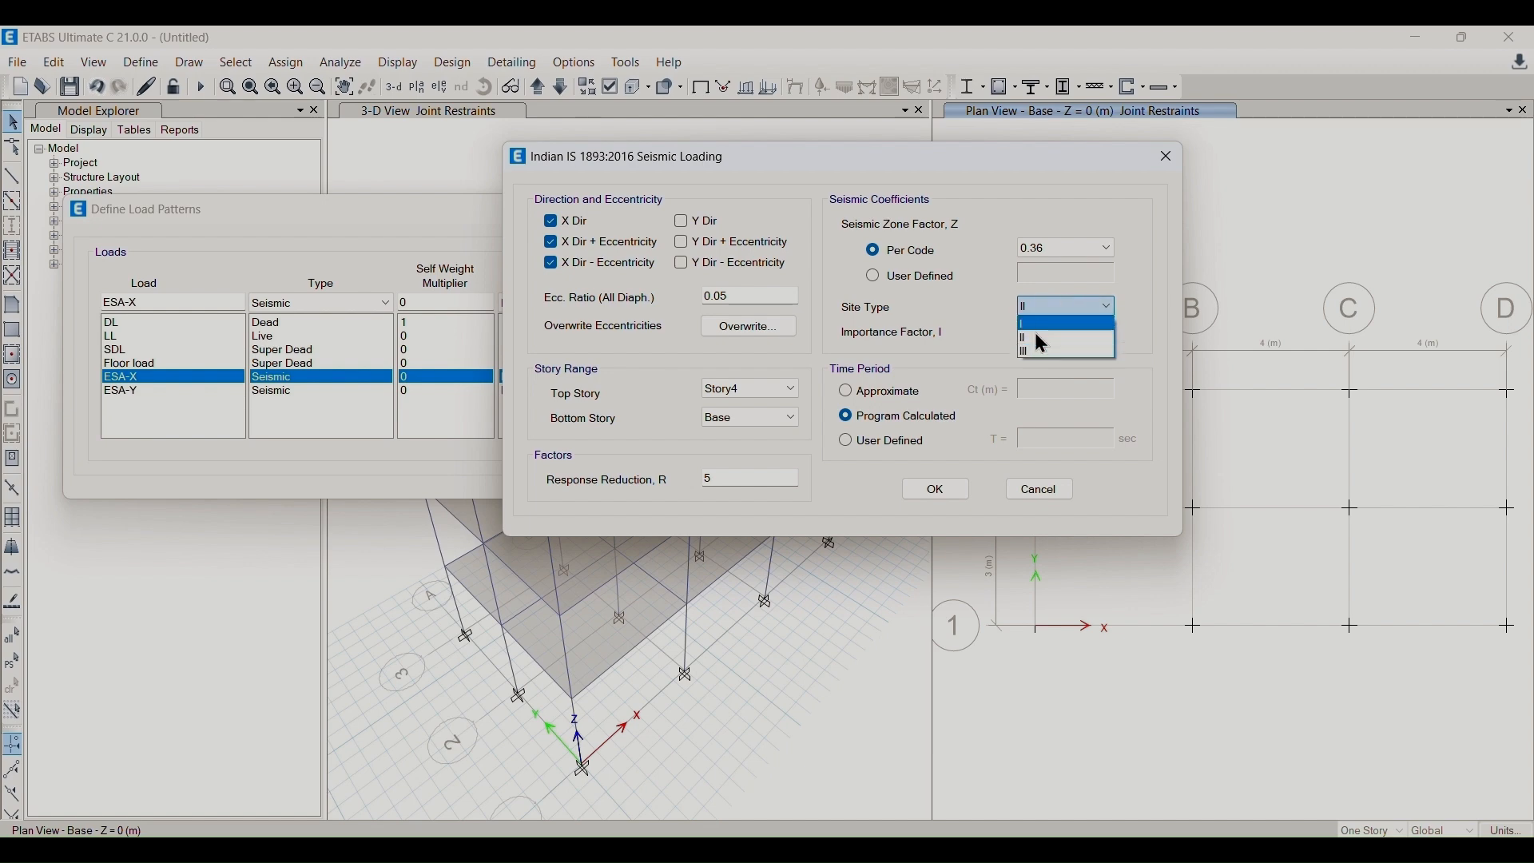
{"action": "left_click", "coordinate": [1055, 302]}
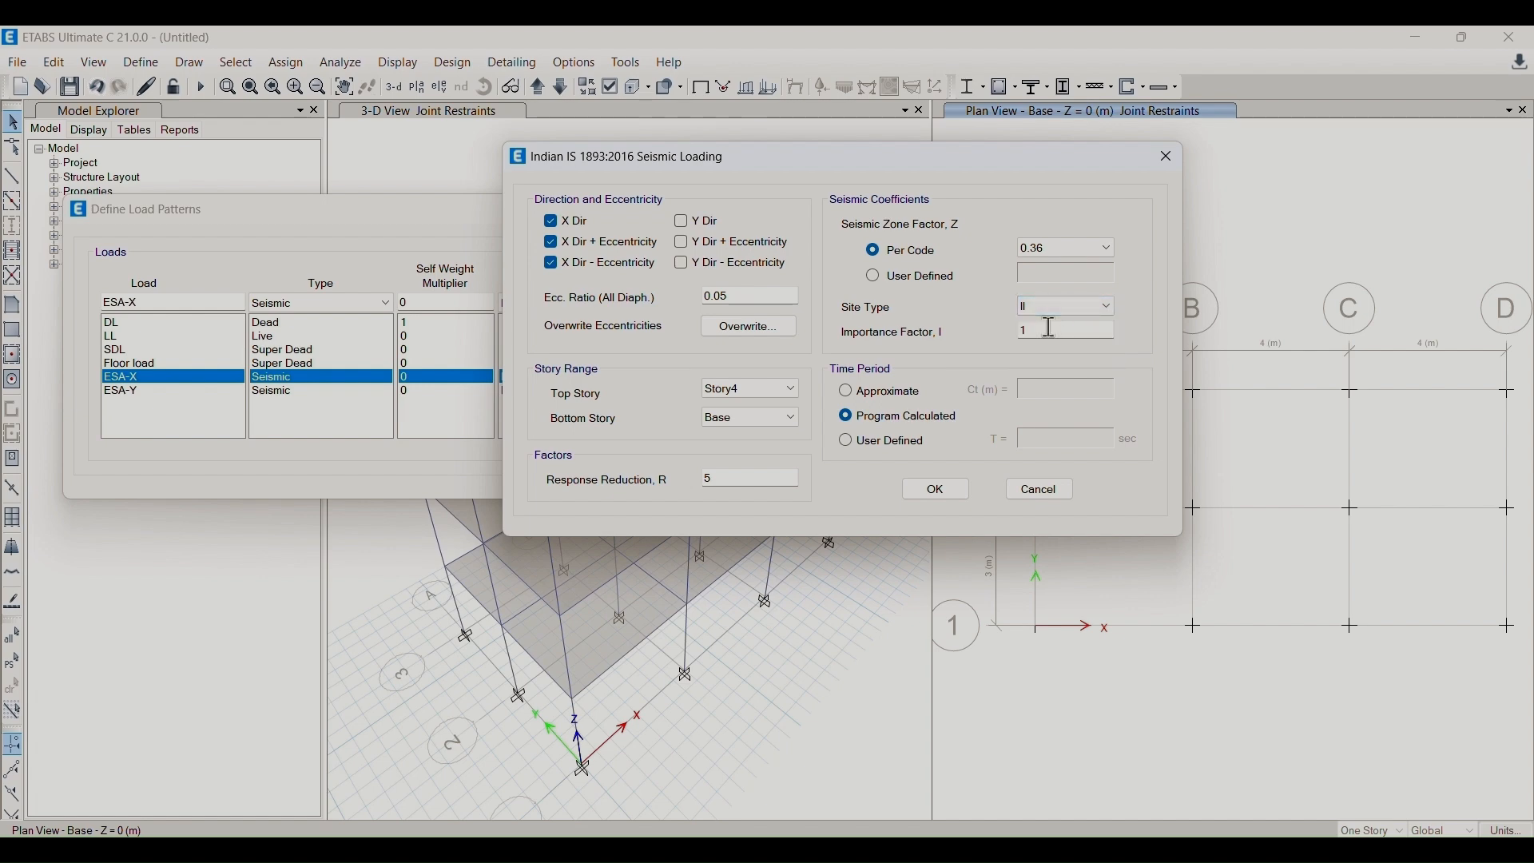
{"action": "left_click", "coordinate": [1051, 329]}
{"action": "left_click", "coordinate": [948, 489]}
- Limit the ESA-Y lateral load to the Y direction, including its plus and minus eccentricity cases
{"action": "left_click", "coordinate": [525, 394]}
{"action": "left_click", "coordinate": [723, 342]}
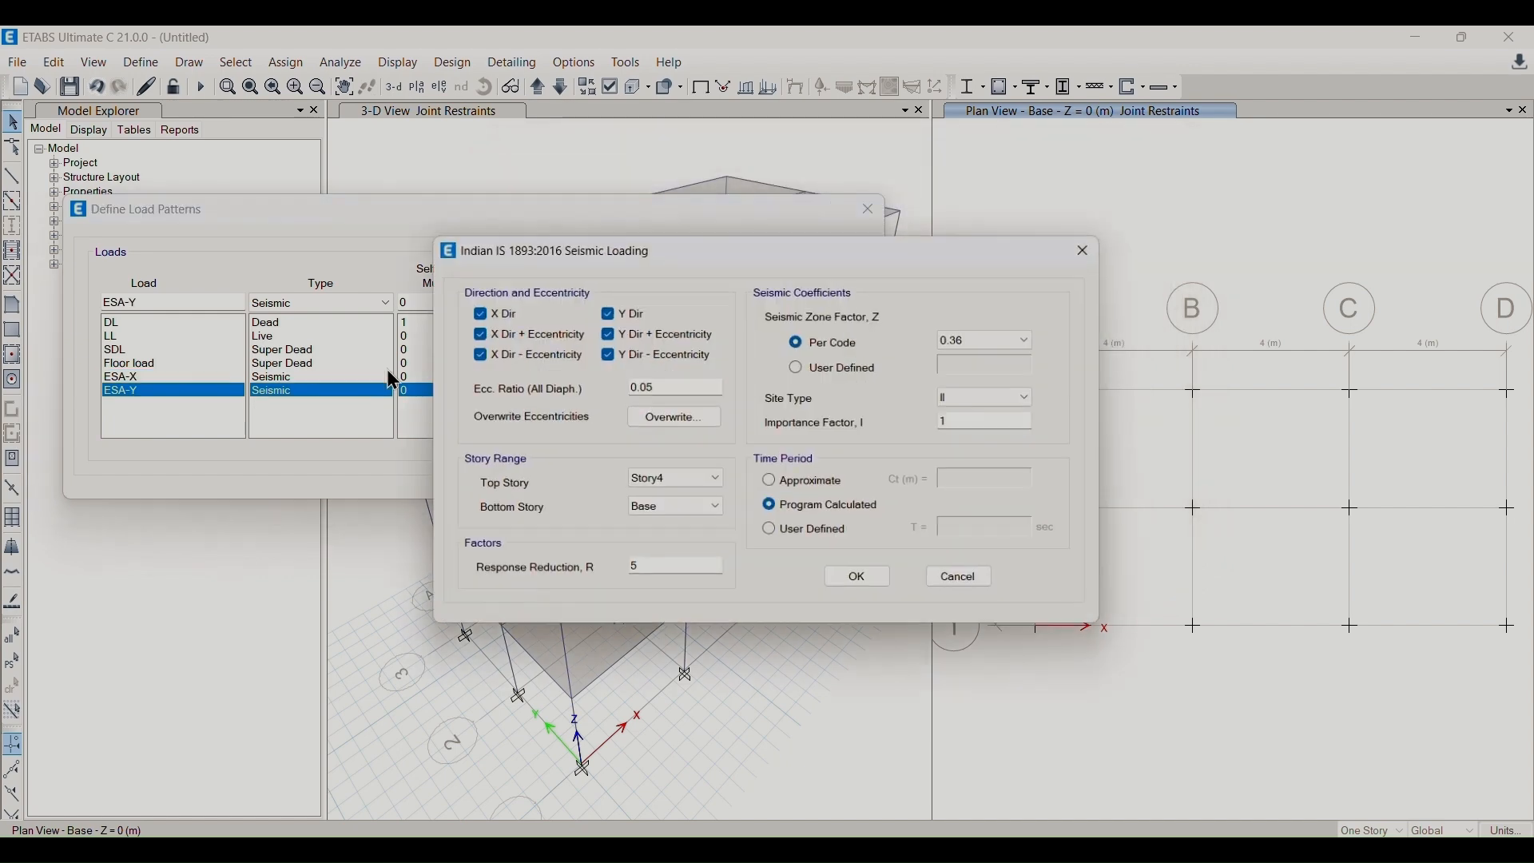
{"action": "left_click", "coordinate": [478, 356]}
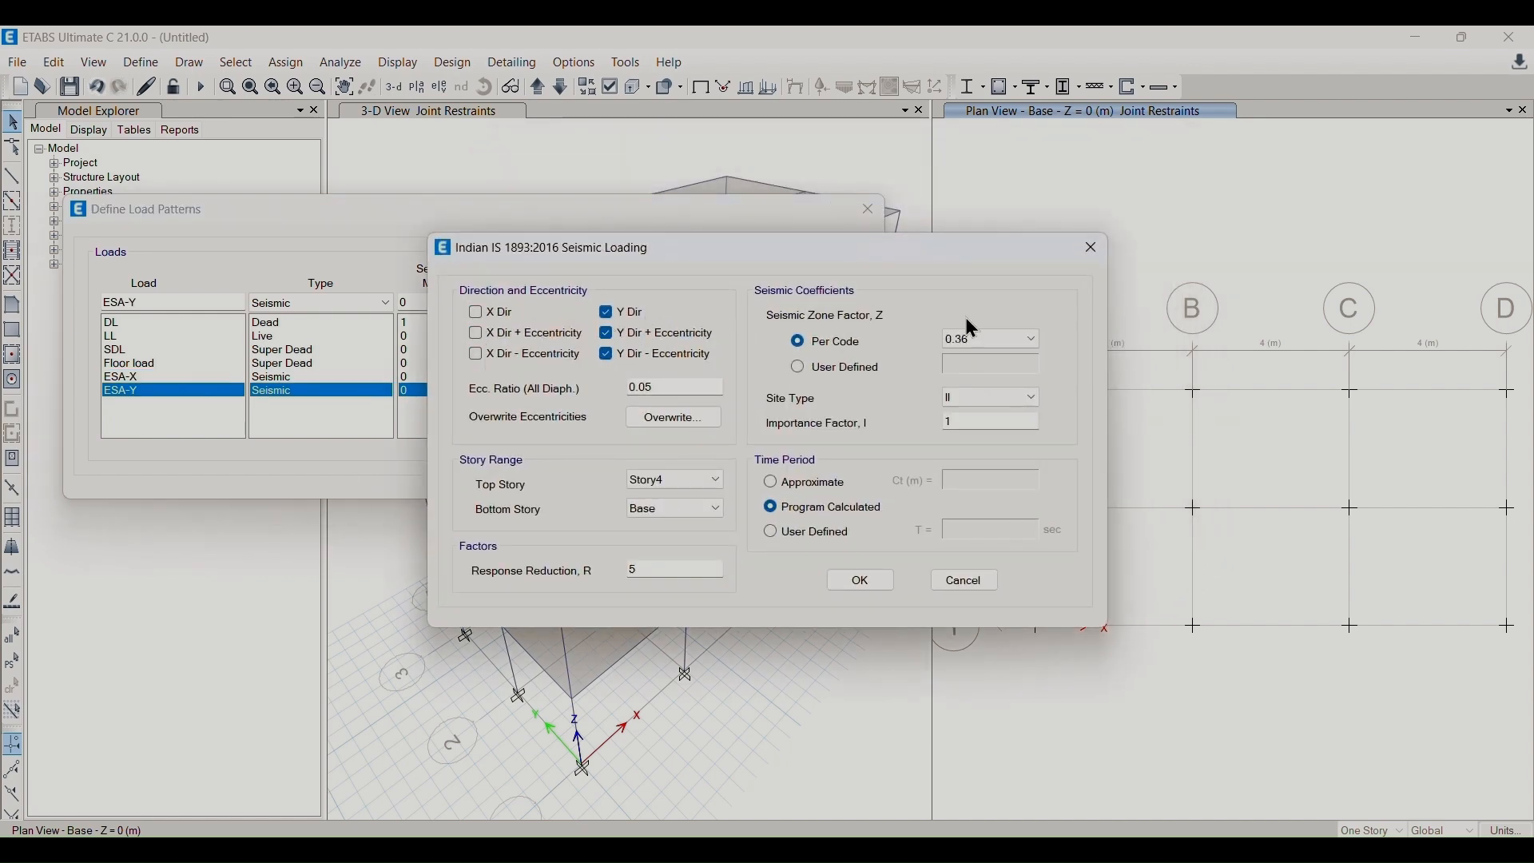
{"action": "left_click", "coordinate": [858, 586]}
- Recheck the ESA-X seismic loading settings and confirm the load pattern definitions
{"action": "left_click", "coordinate": [605, 380]}
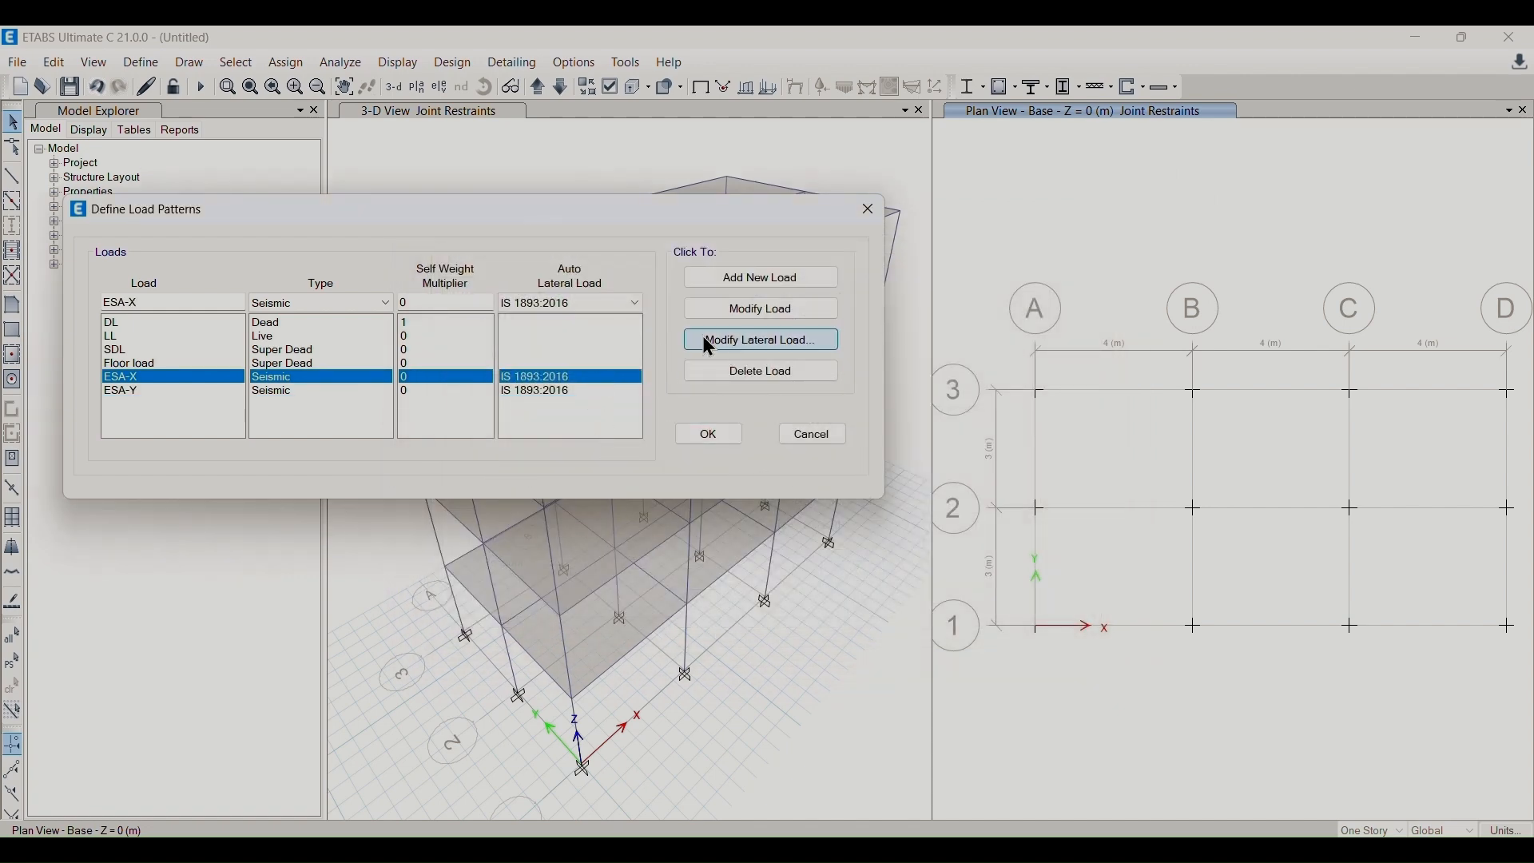
{"action": "left_click", "coordinate": [708, 344]}
{"action": "left_click", "coordinate": [851, 586]}
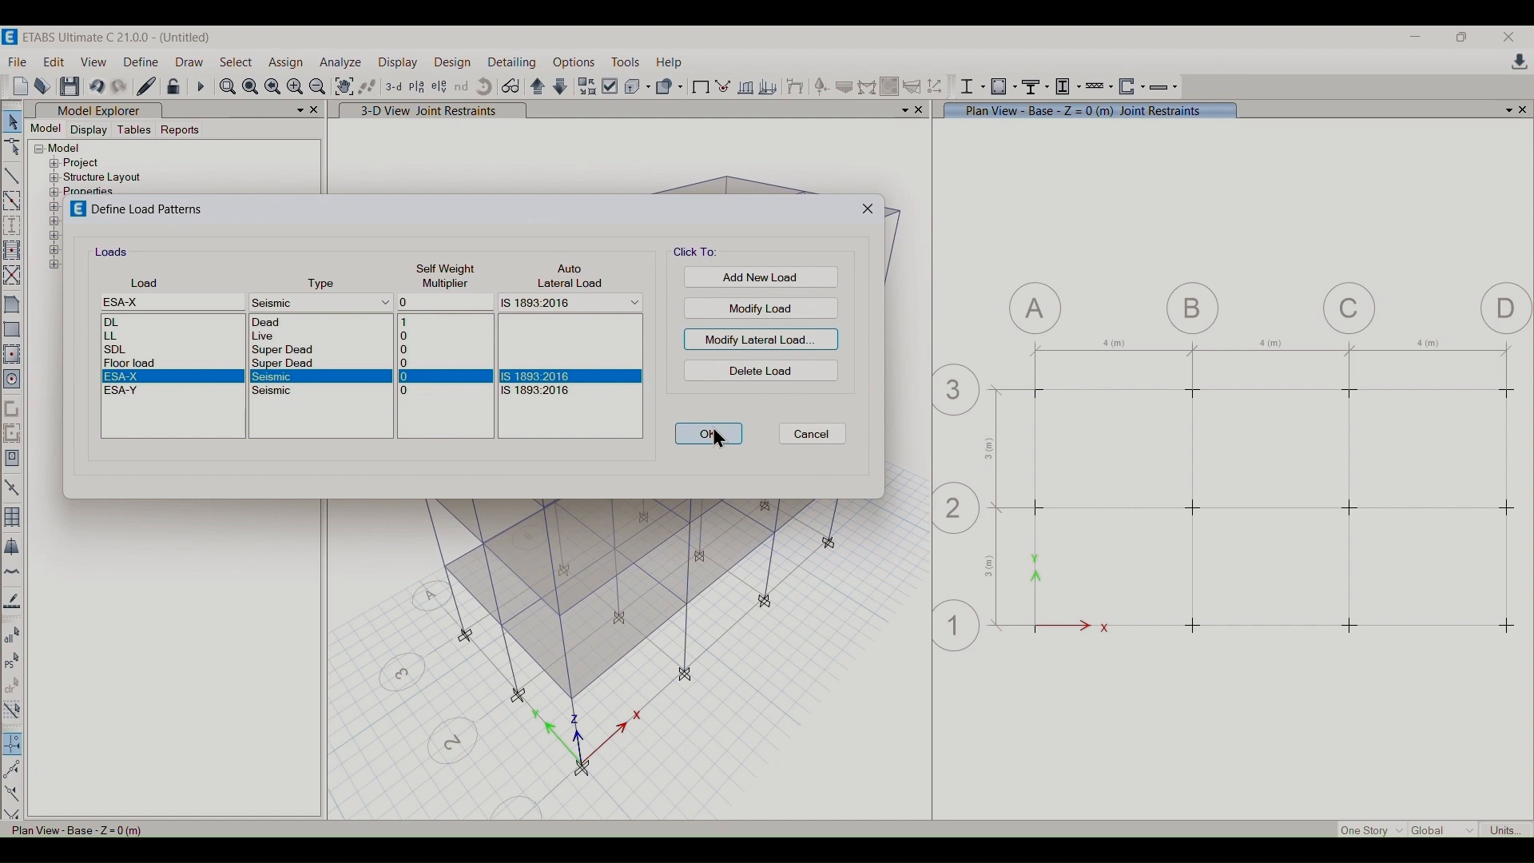
{"action": "left_click", "coordinate": [703, 434]}
- Make the 3-D view active and open the distributed frame load assignment, placed clear of the model
{"action": "left_click", "coordinate": [142, 63]}
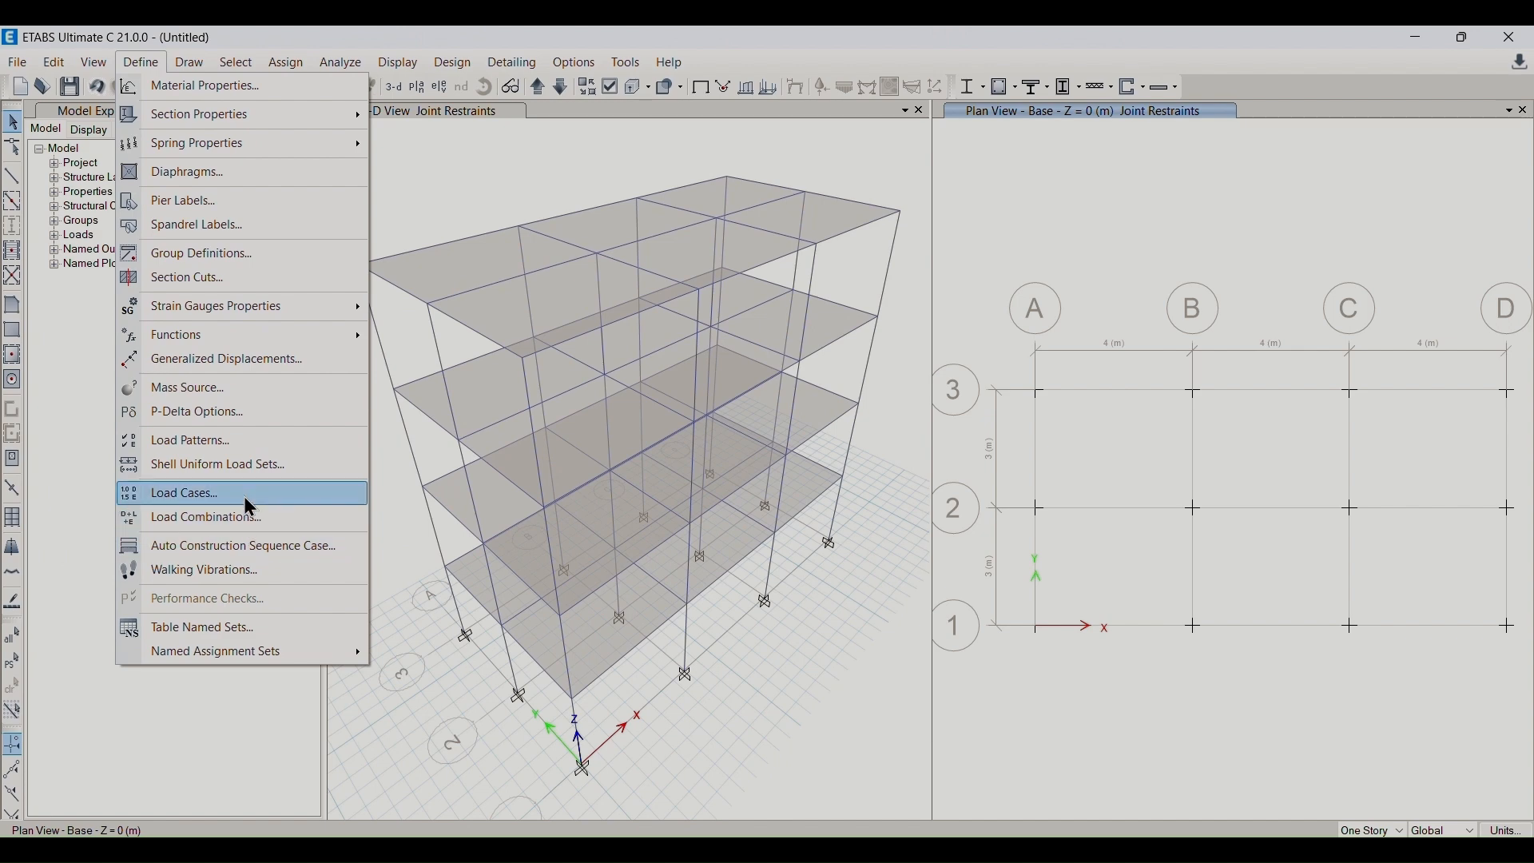
{"action": "left_click", "coordinate": [528, 175]}
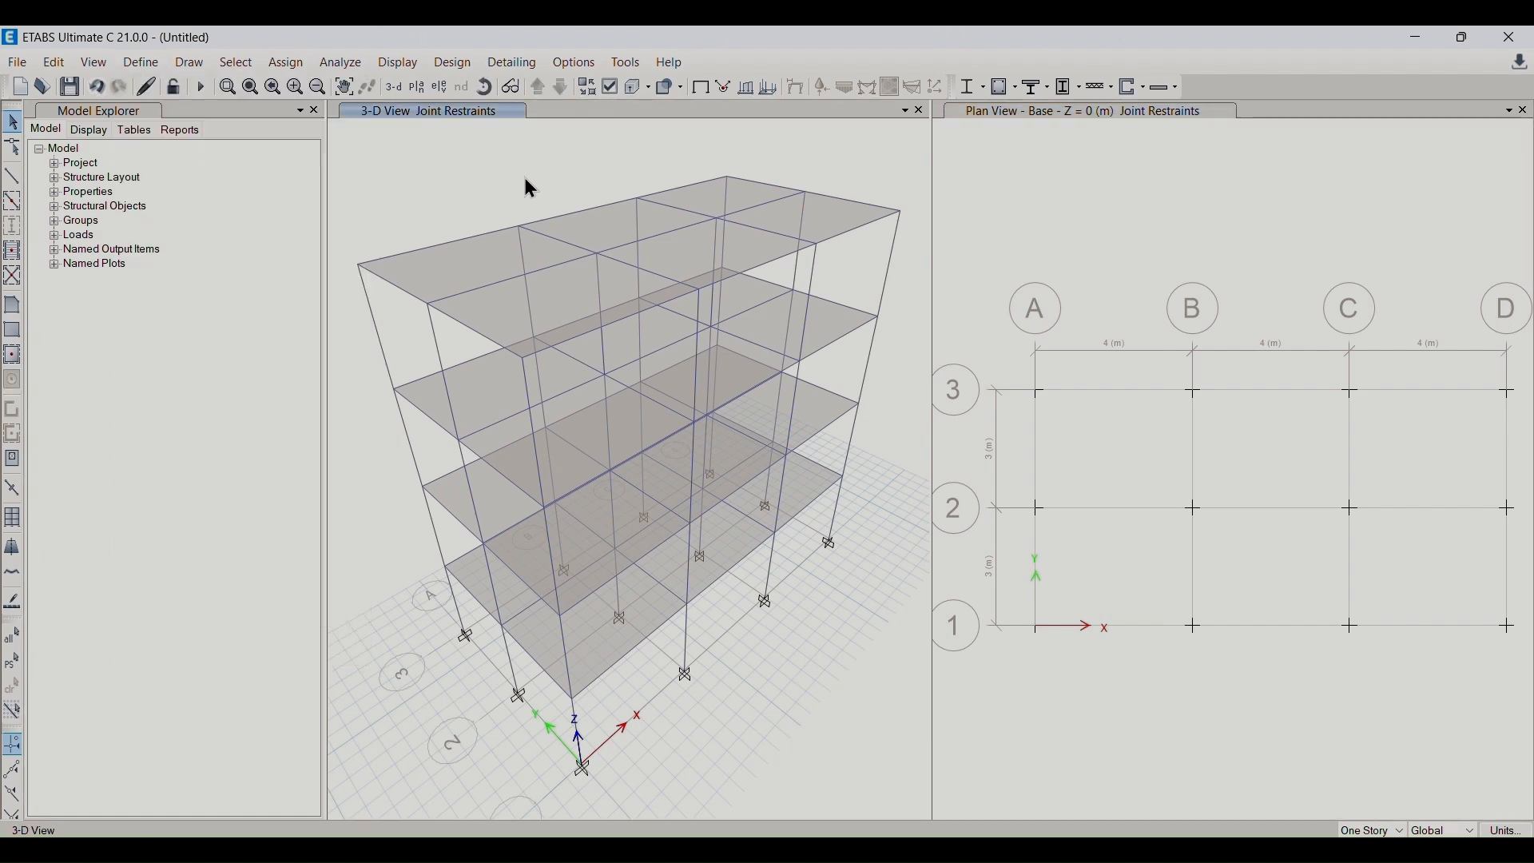
{"action": "left_click", "coordinate": [282, 63]}
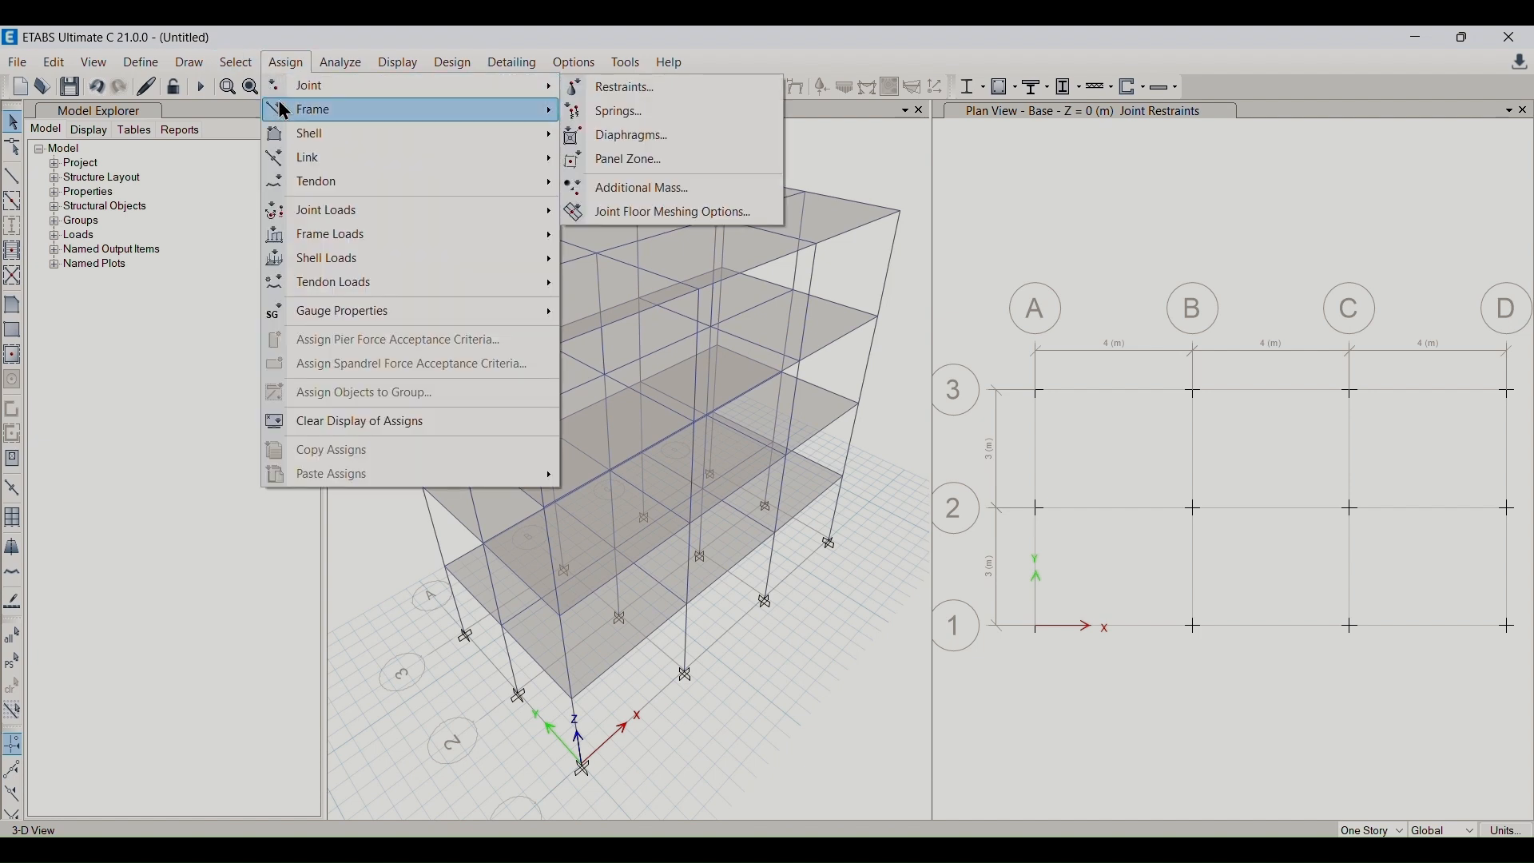
{"action": "mouse_move", "coordinate": [338, 234]}
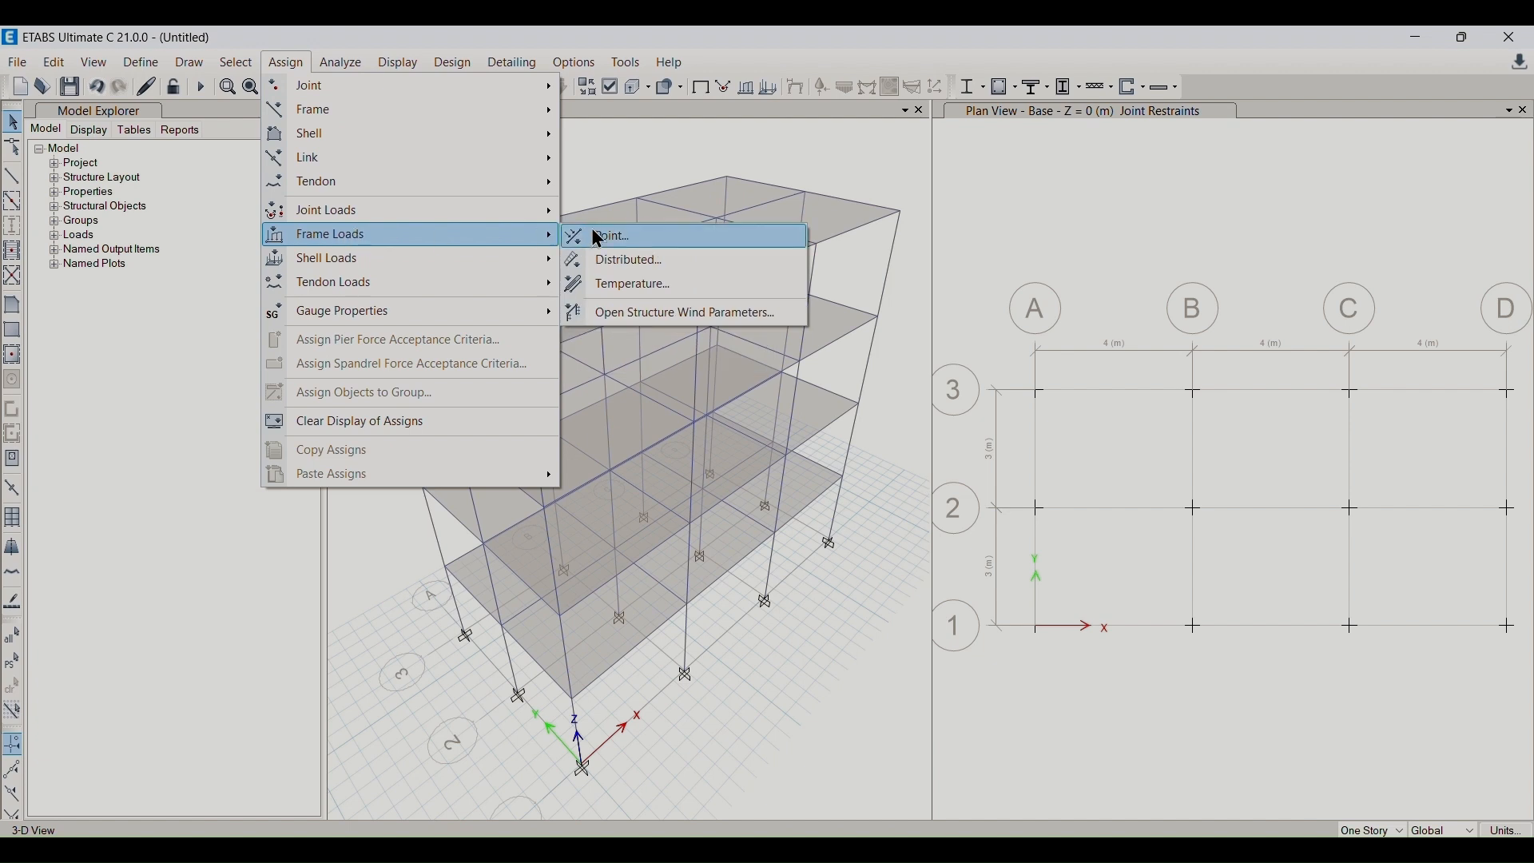
{"action": "left_click", "coordinate": [631, 259]}
{"action": "left_click_drag", "start_coordinate": [845, 267], "coordinate": [1187, 249]}
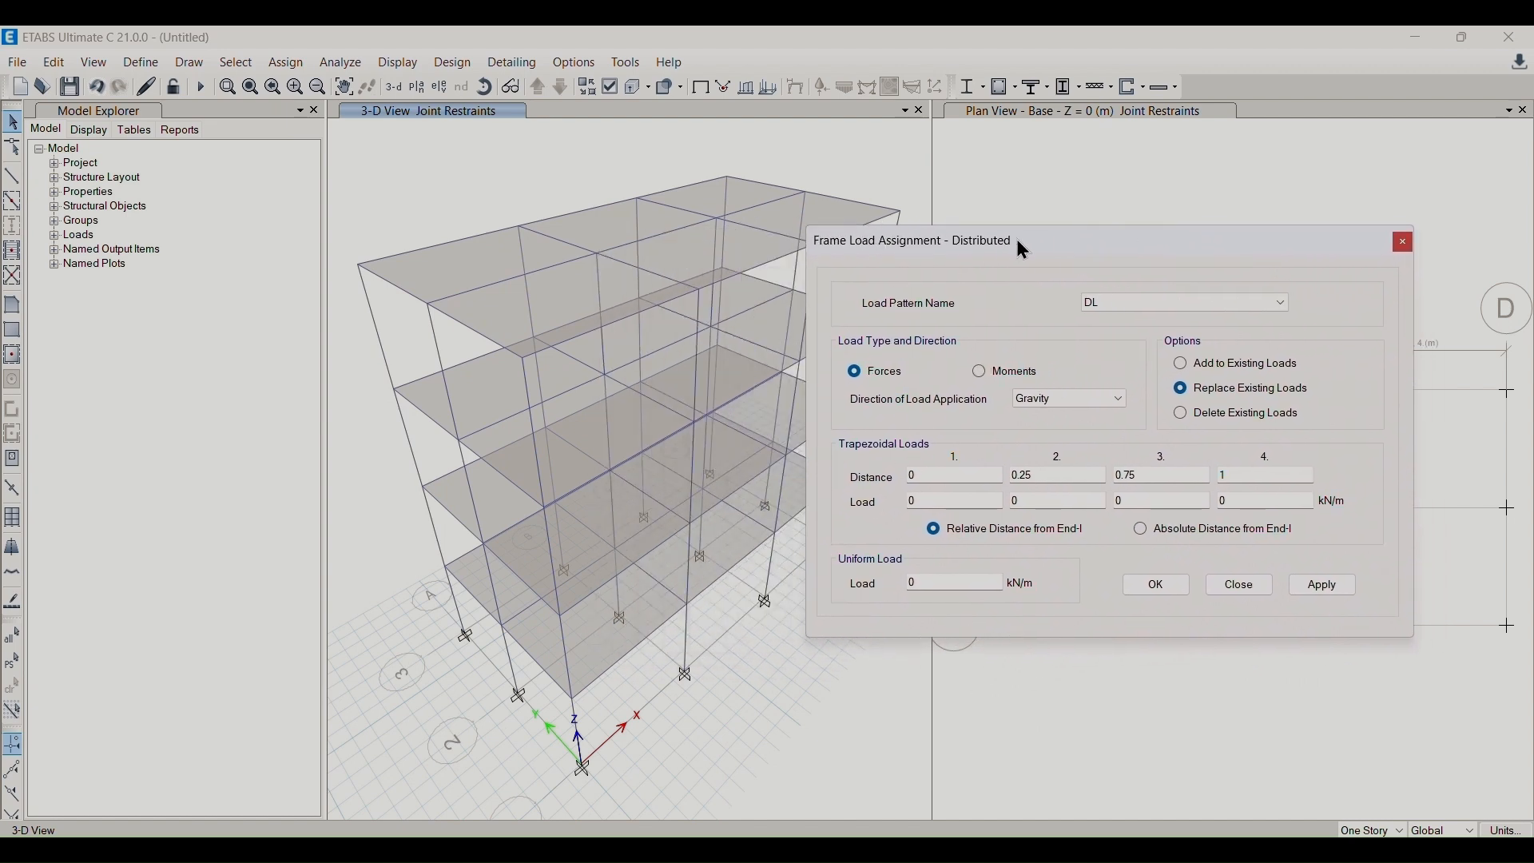
{"action": "left_click_drag", "start_coordinate": [1023, 250], "coordinate": [1104, 222]}
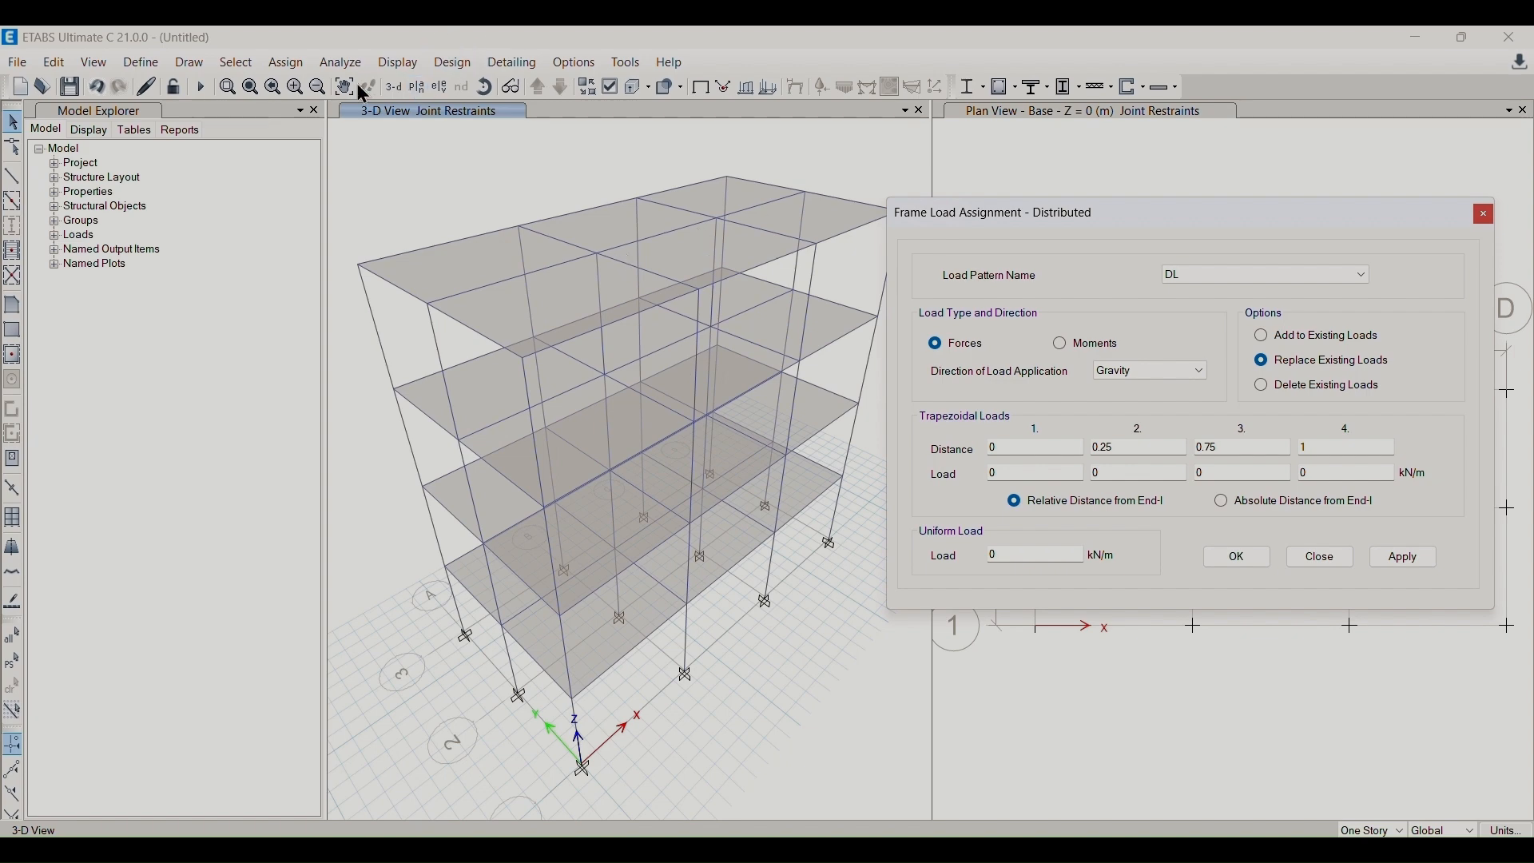
- Show the Story4 plan view at Z = 12 m beside the base plan, with the frame load dialog moved clear of it
{"action": "left_click", "coordinate": [326, 72]}
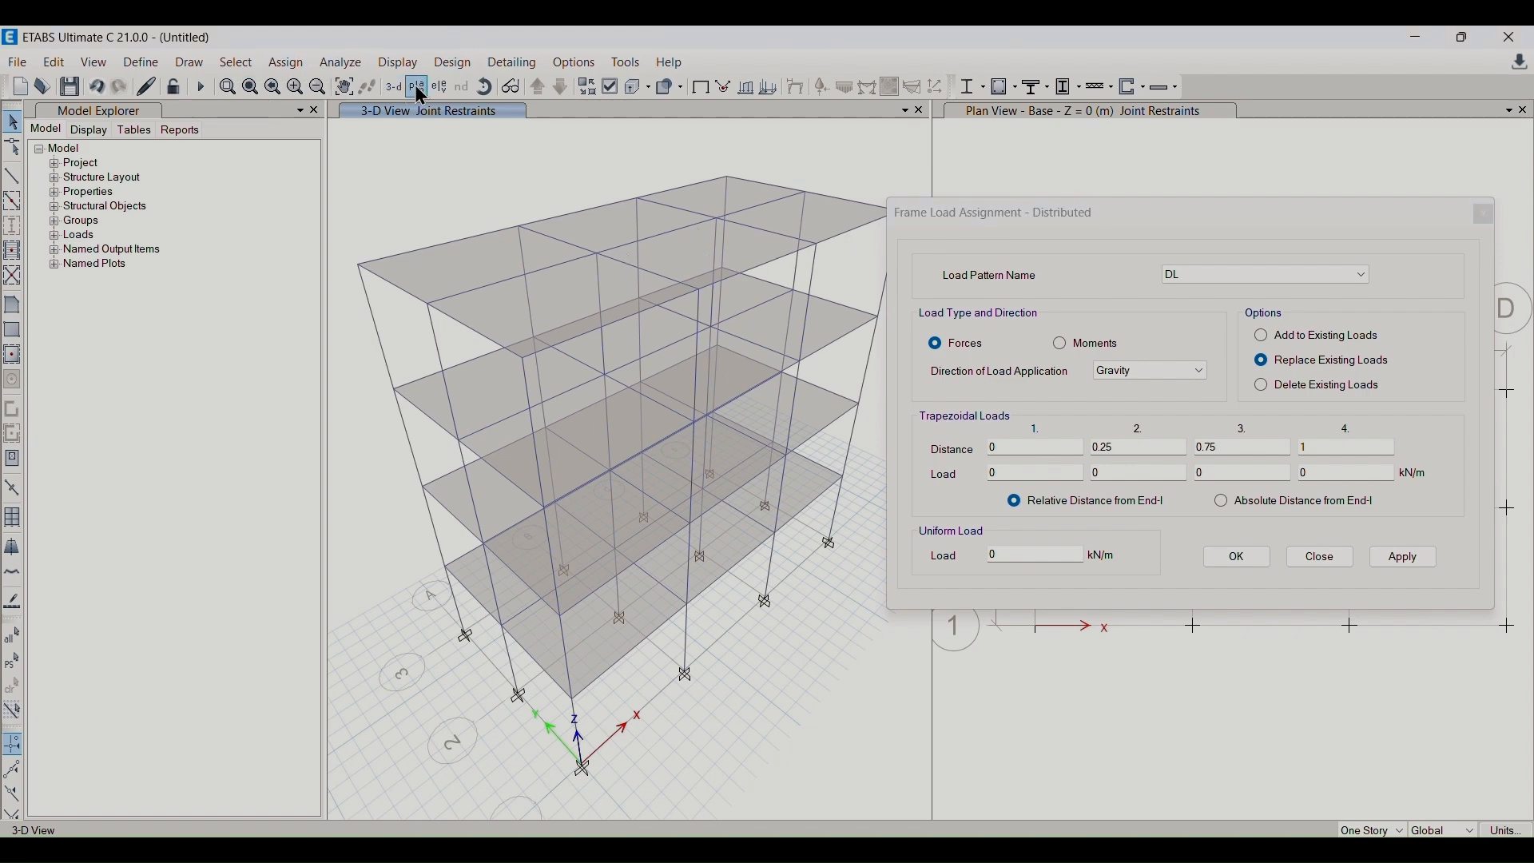
{"action": "left_click", "coordinate": [417, 86]}
{"action": "left_click", "coordinate": [683, 683]}
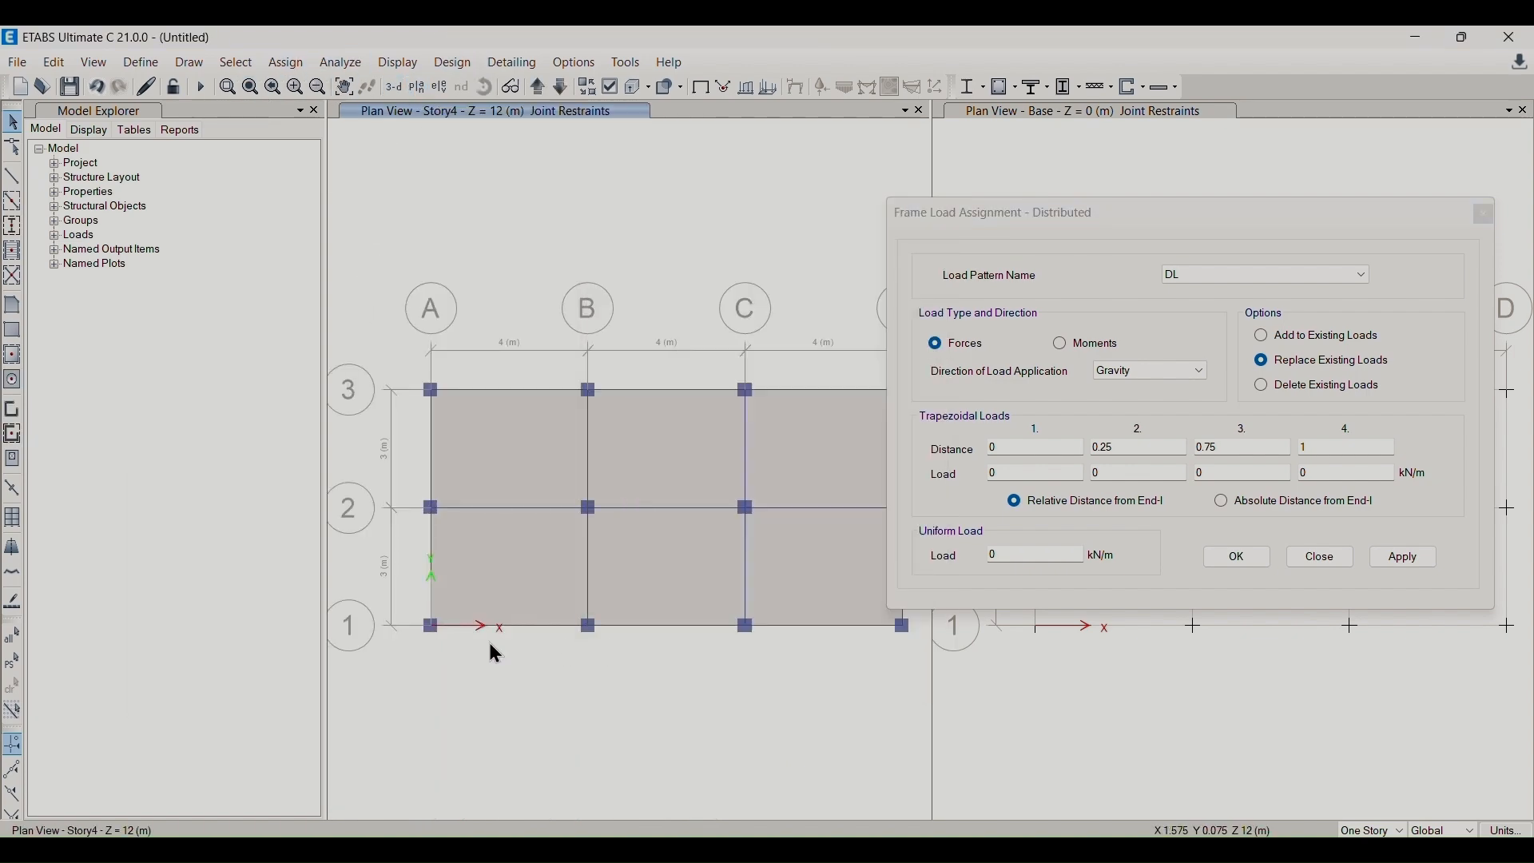
{"action": "left_click_drag", "start_coordinate": [1148, 208], "coordinate": [1167, 32]}
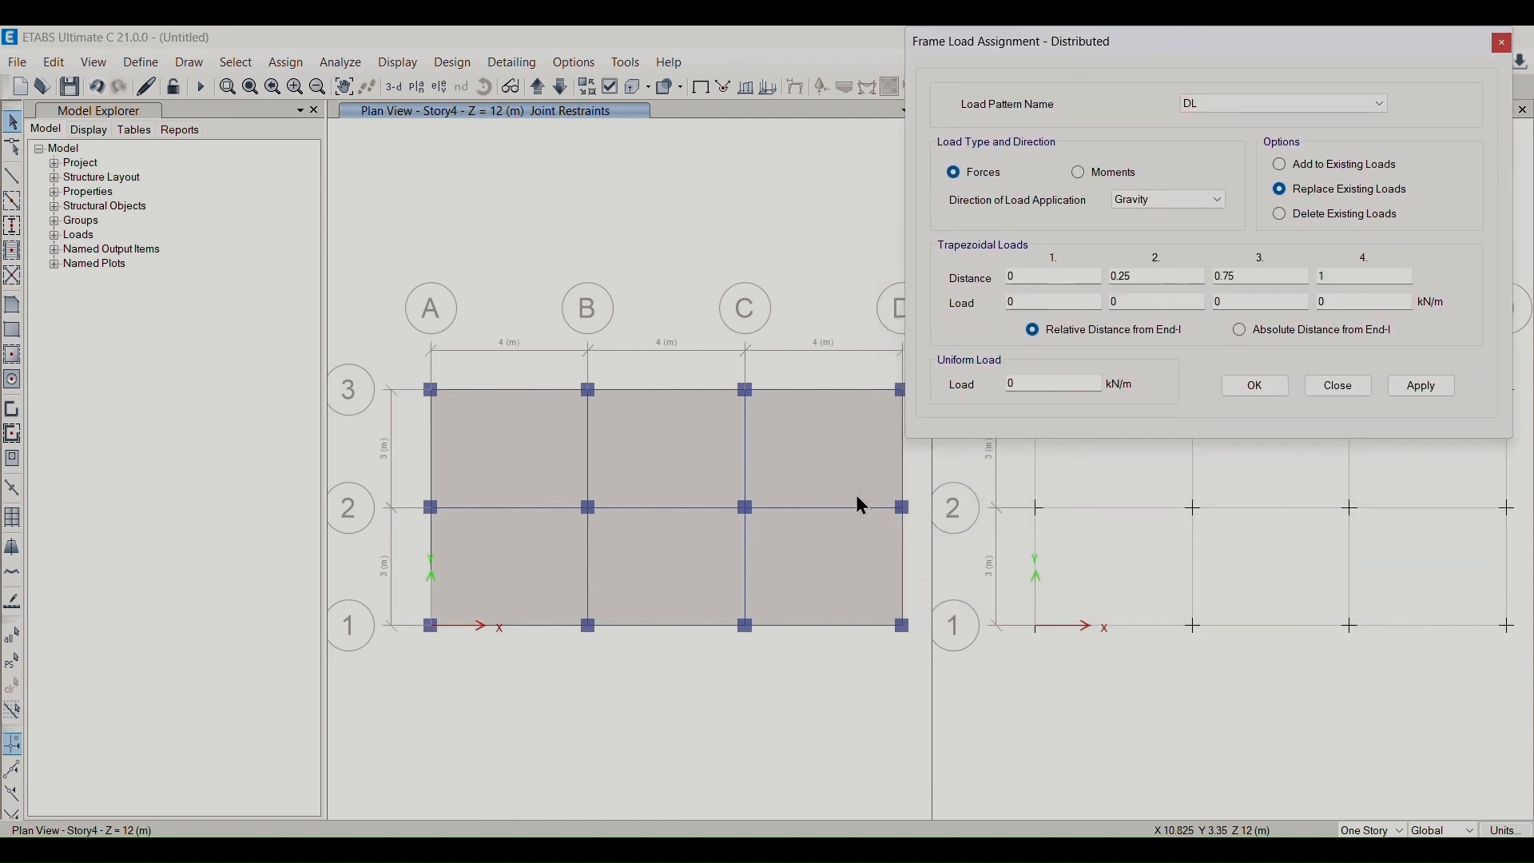
- Set plan selection to apply to All Stories and switch the base plan window to a 3-D view
{"action": "left_click", "coordinate": [561, 106]}
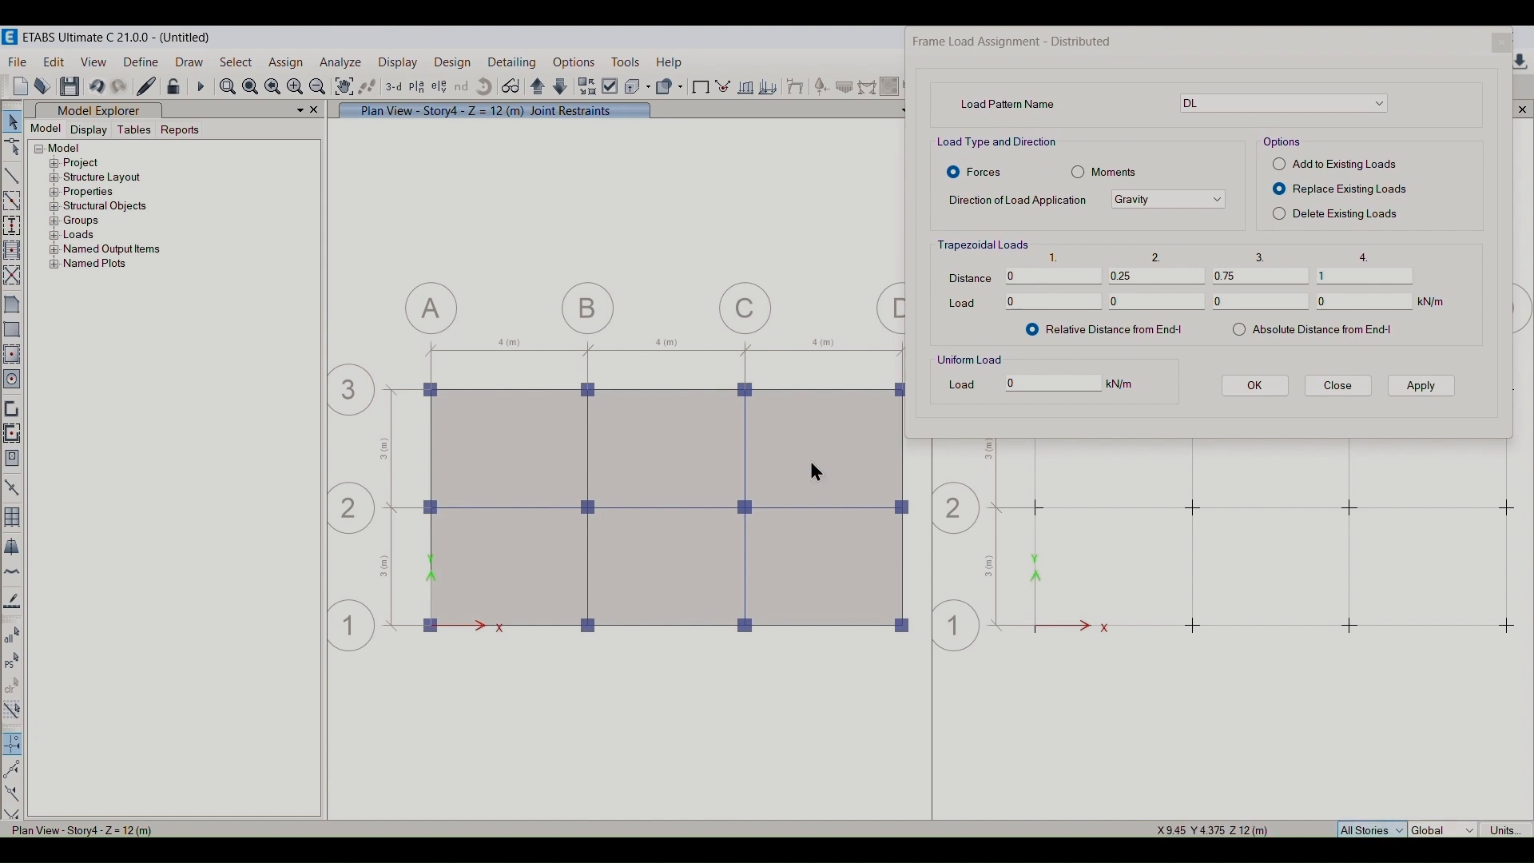
{"action": "left_click_drag", "start_coordinate": [1196, 48], "coordinate": [1270, 63]}
{"action": "left_click", "coordinate": [1058, 271]}
{"action": "left_click", "coordinate": [395, 88]}
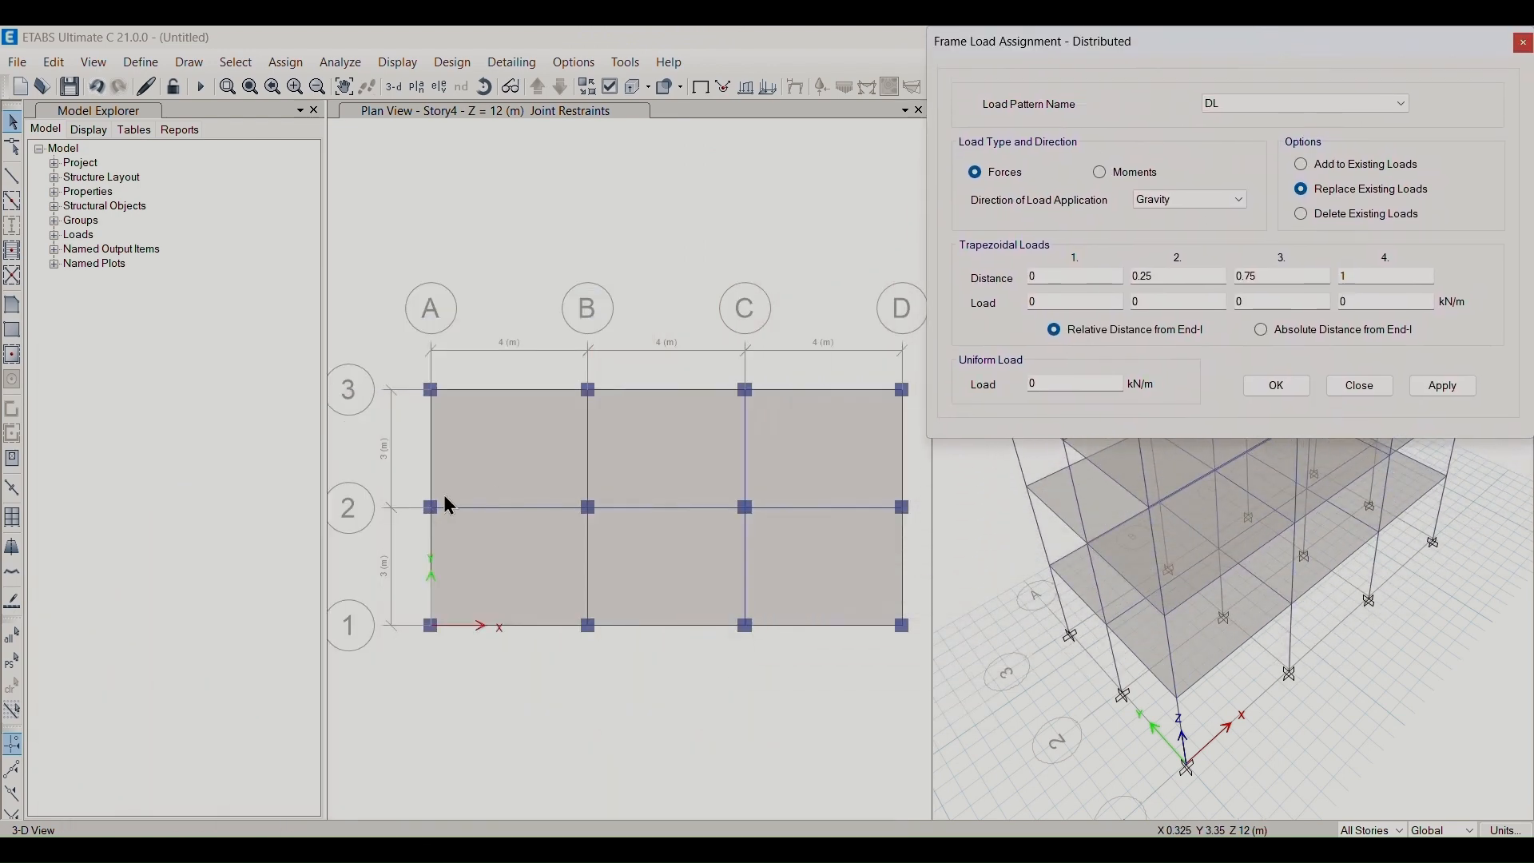
- Select all perimeter beams along grid lines 3, D, 1 and A in the Story4 plan
{"action": "left_click", "coordinate": [484, 390]}
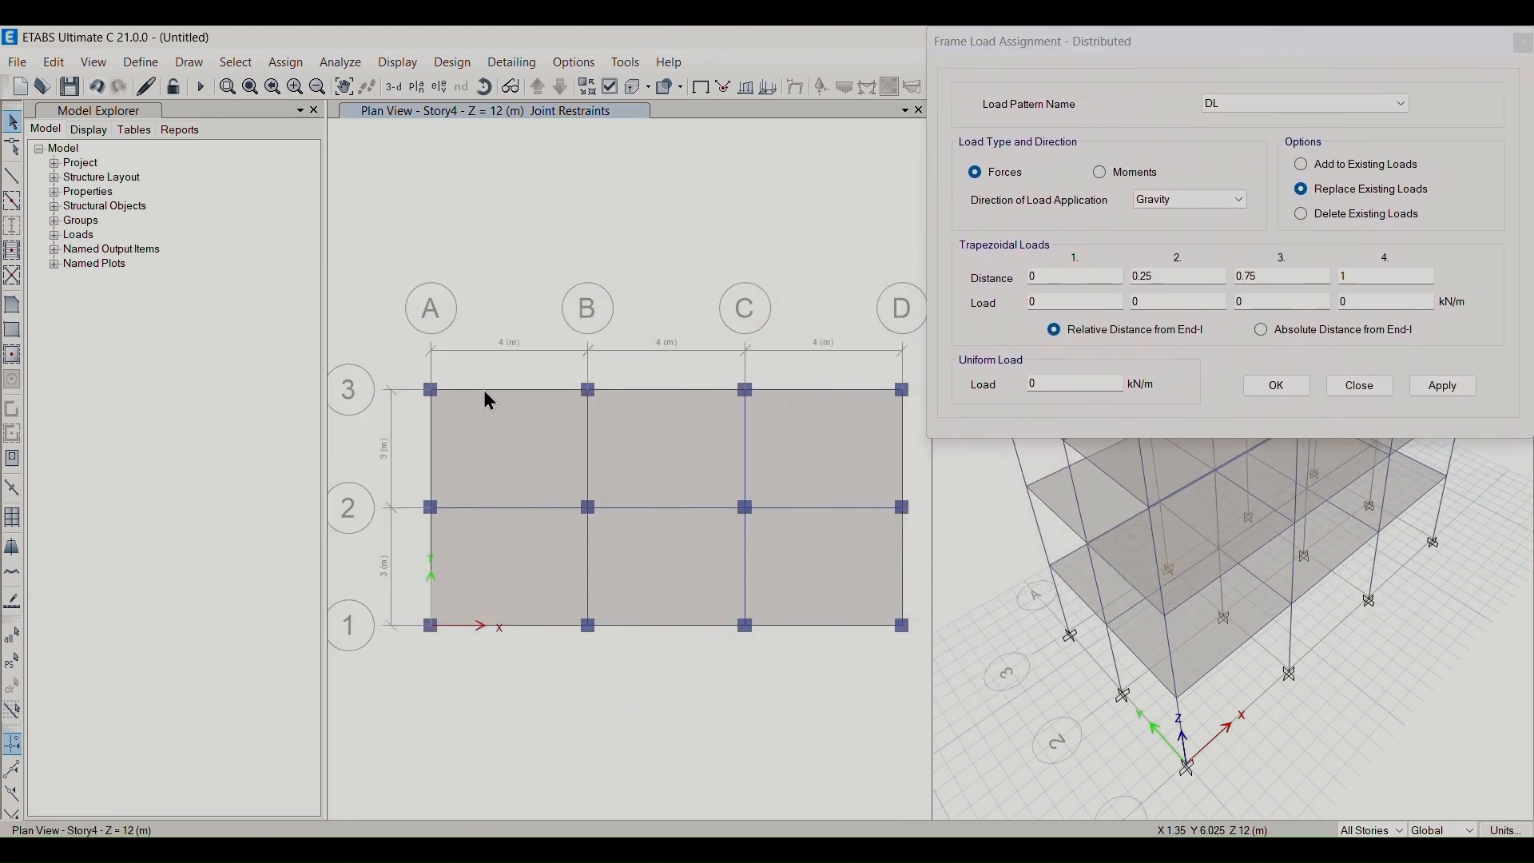
{"action": "left_click", "coordinate": [674, 390]}
{"action": "left_click", "coordinate": [797, 391]}
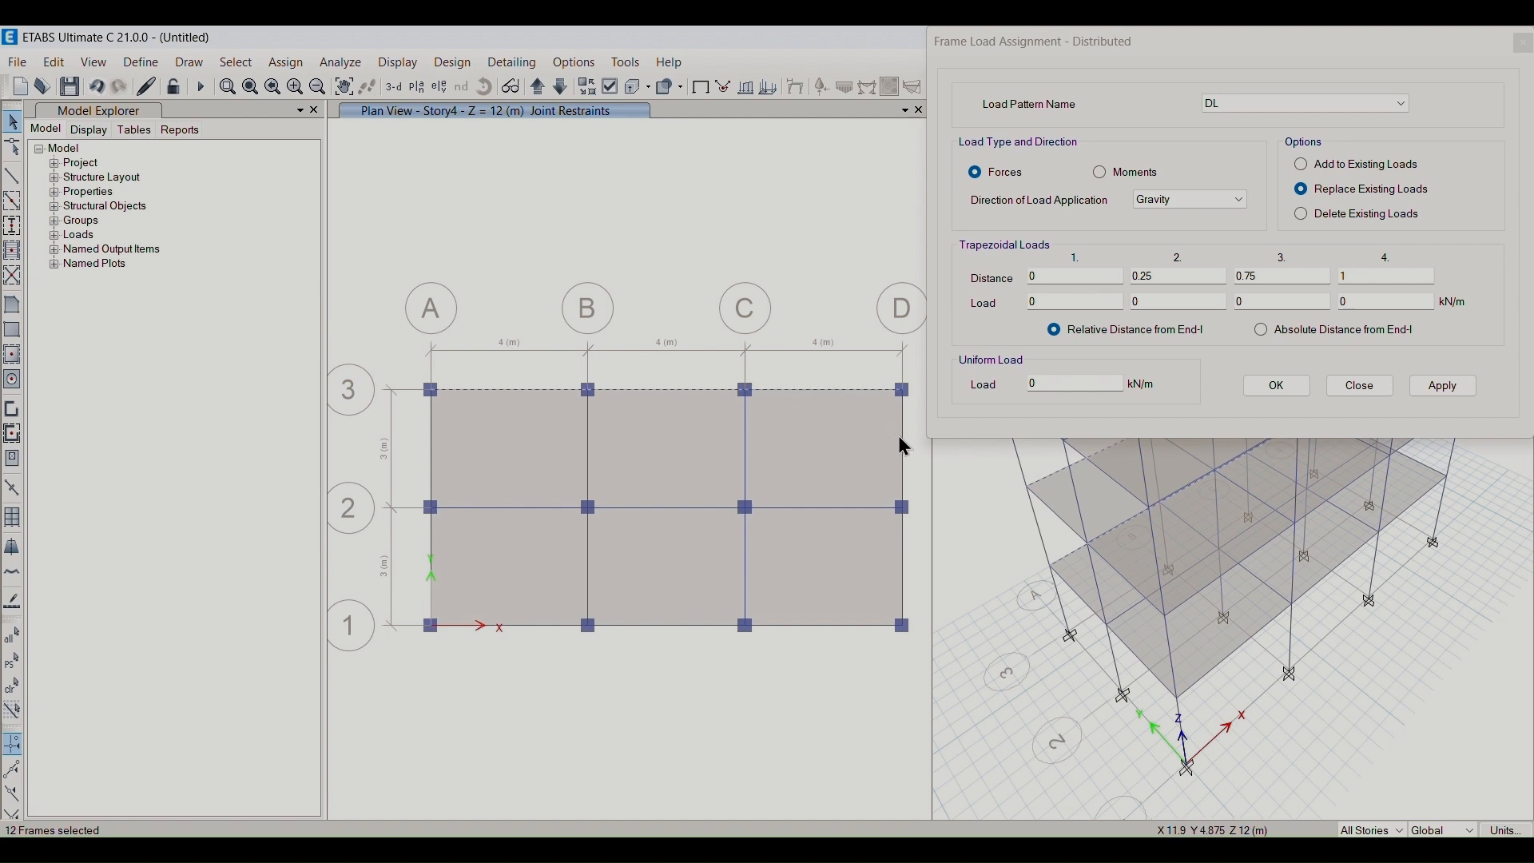
{"action": "left_click", "coordinate": [903, 454]}
{"action": "left_click", "coordinate": [903, 593]}
{"action": "left_click", "coordinate": [847, 629]}
{"action": "left_click", "coordinate": [649, 626]}
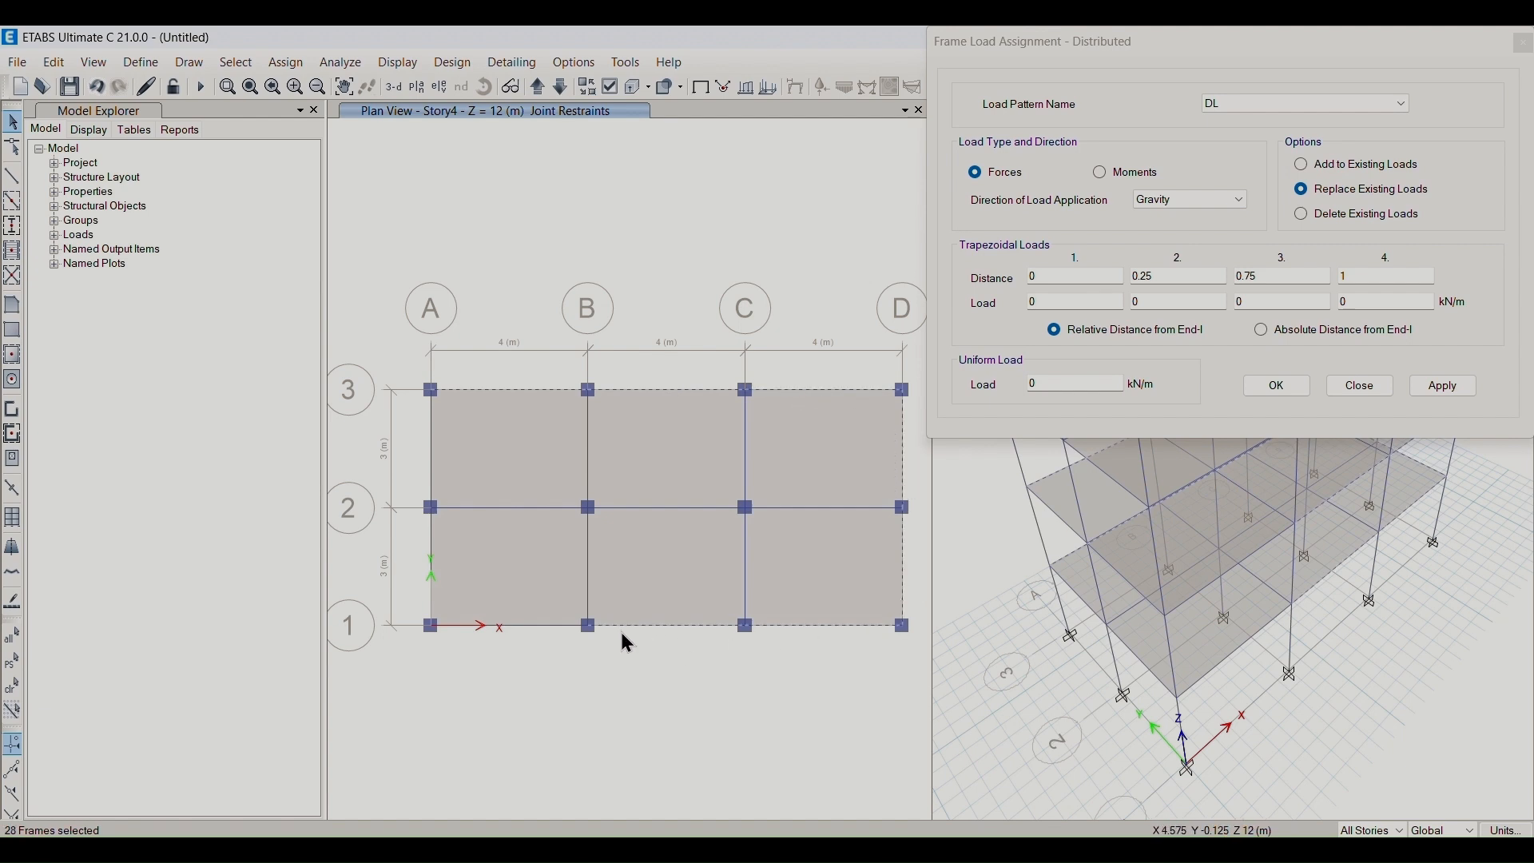
{"action": "left_click", "coordinate": [537, 628]}
{"action": "left_click", "coordinate": [430, 563]}
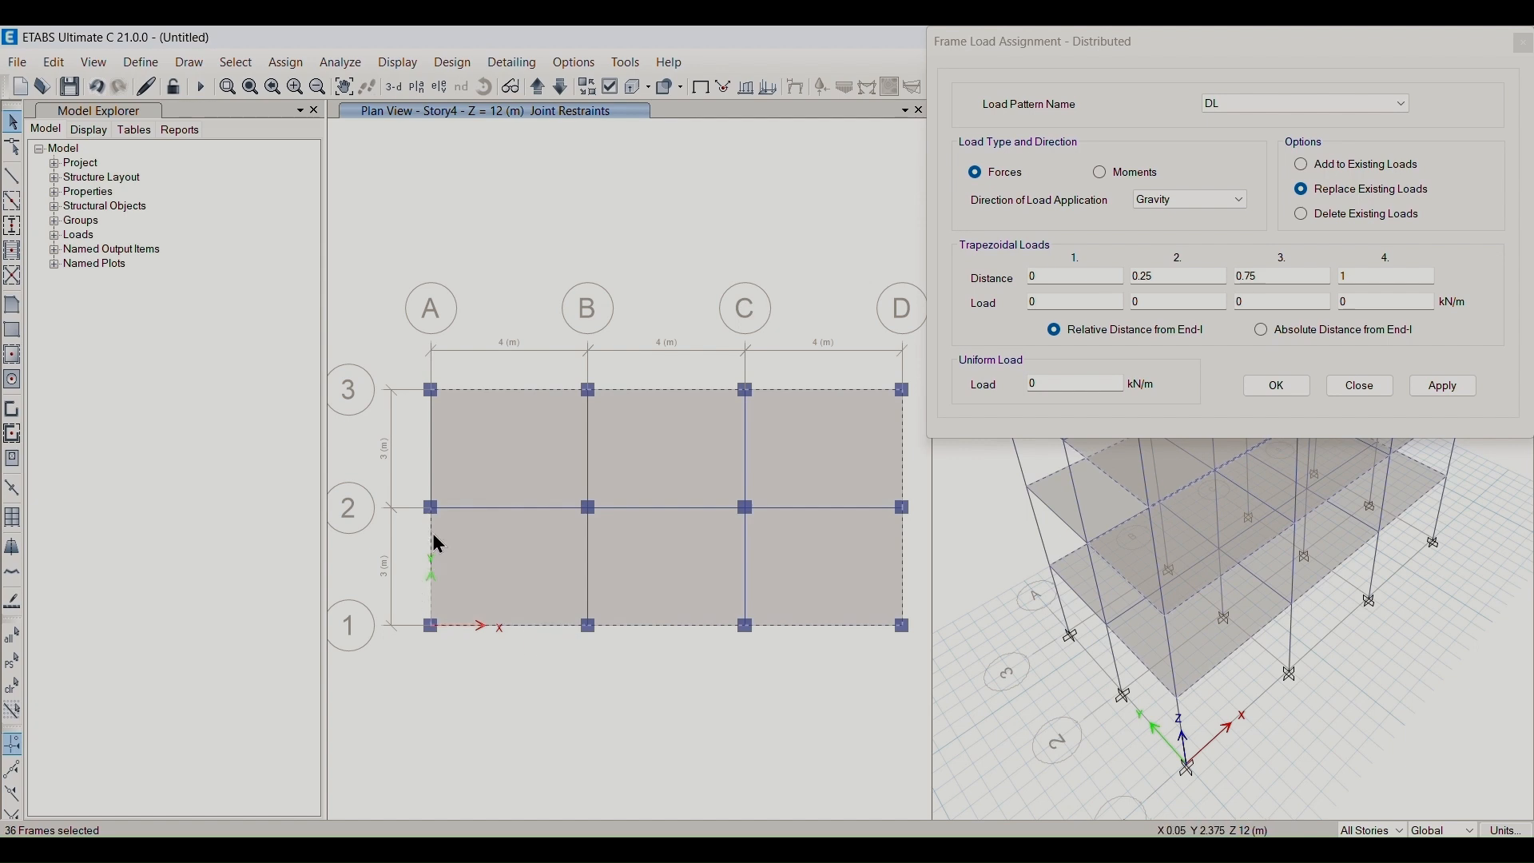
{"action": "left_click", "coordinate": [432, 470]}
- Assign a 10 kN/m uniform gravity load under the SDL pattern to the selected perimeter beams, replacing existing loads
{"action": "left_click", "coordinate": [1319, 107]}
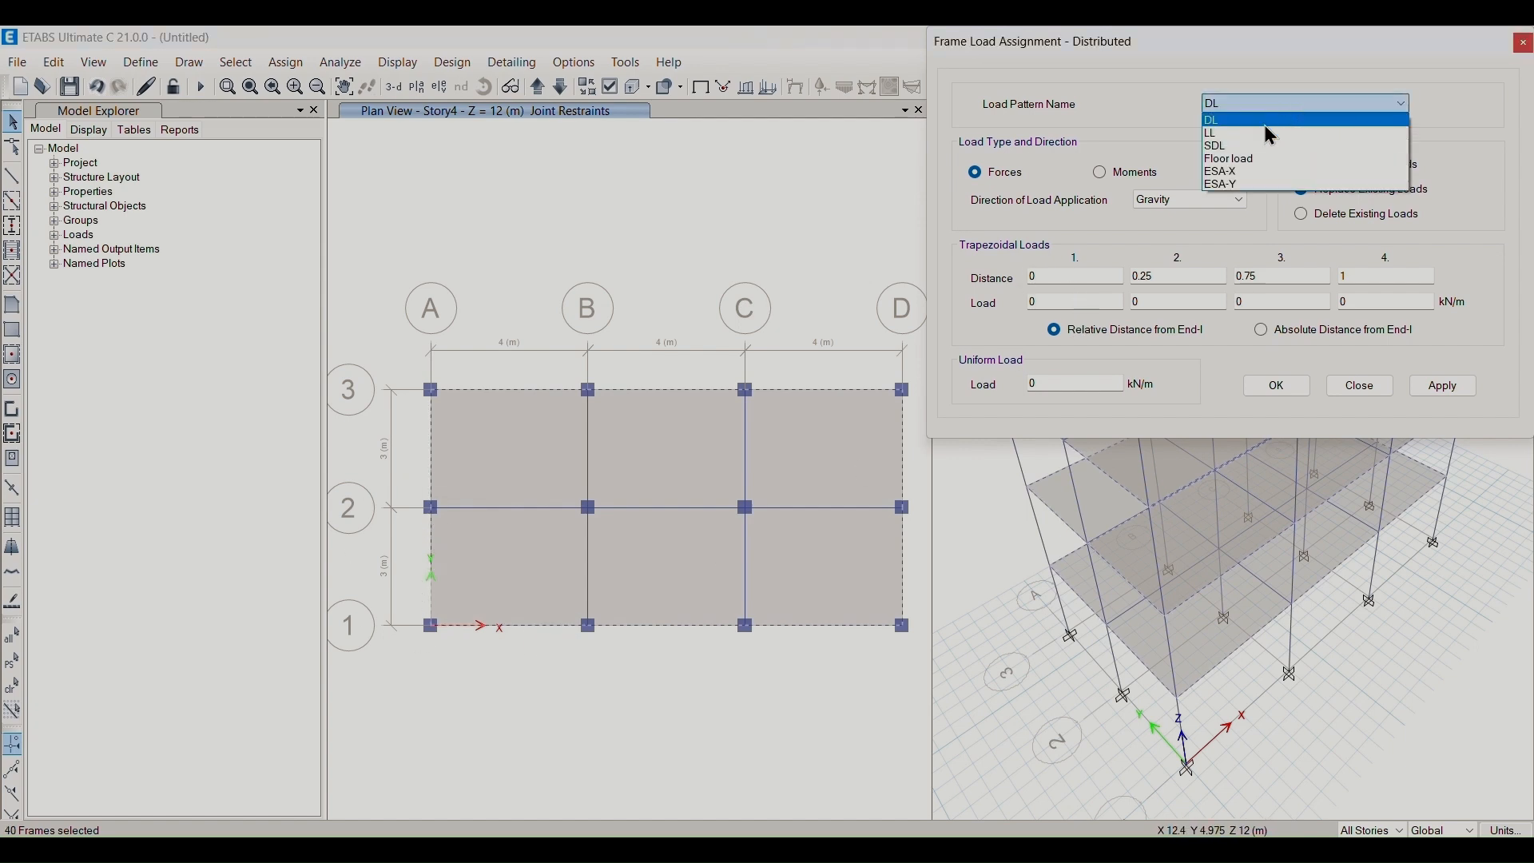
{"action": "left_click", "coordinate": [1255, 147]}
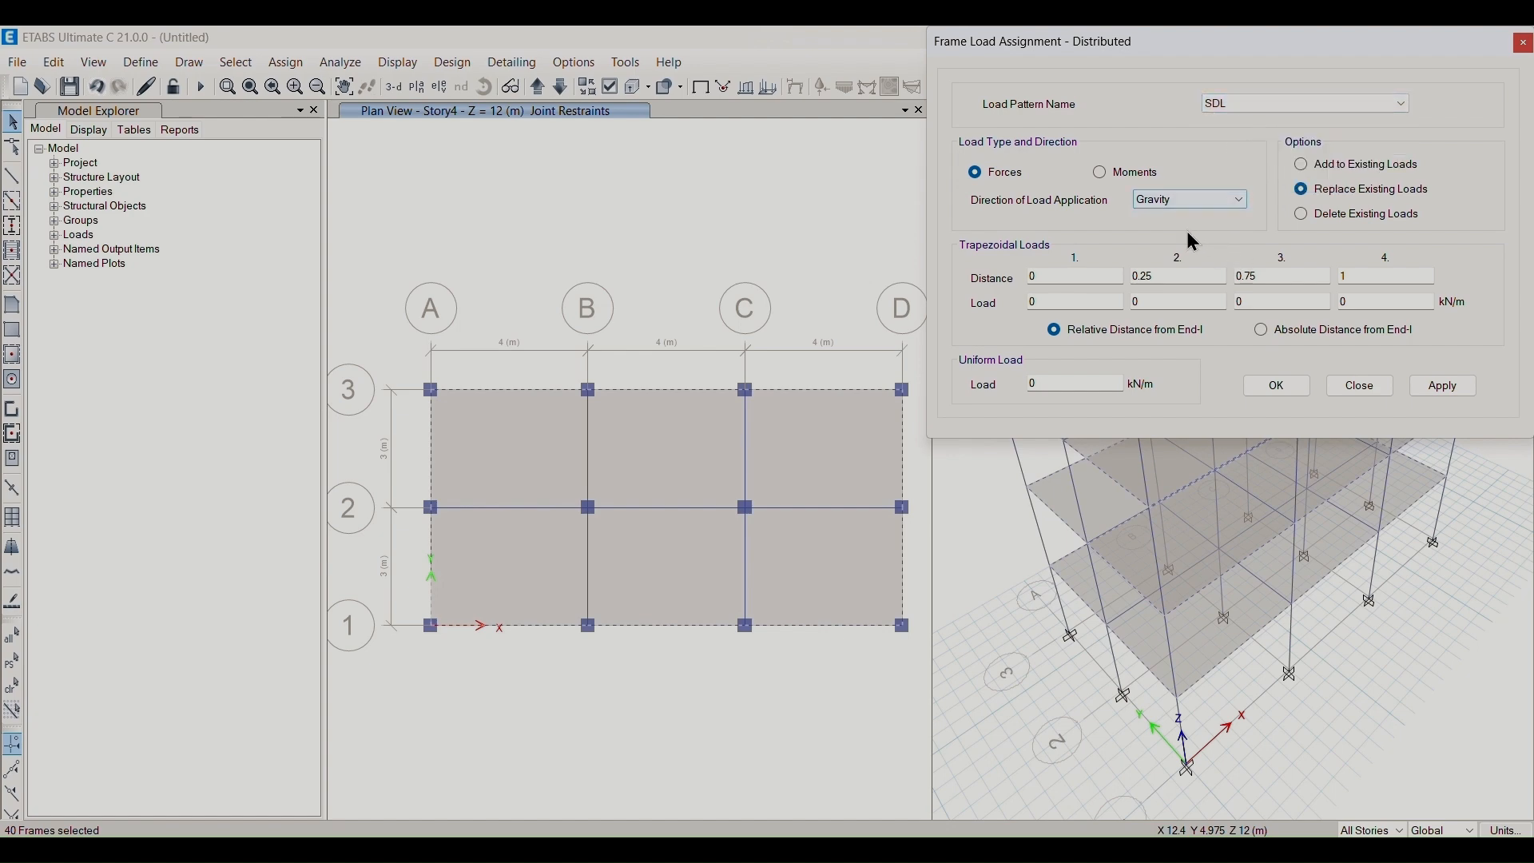
{"action": "left_click_drag", "start_coordinate": [1293, 50], "coordinate": [750, 154]}
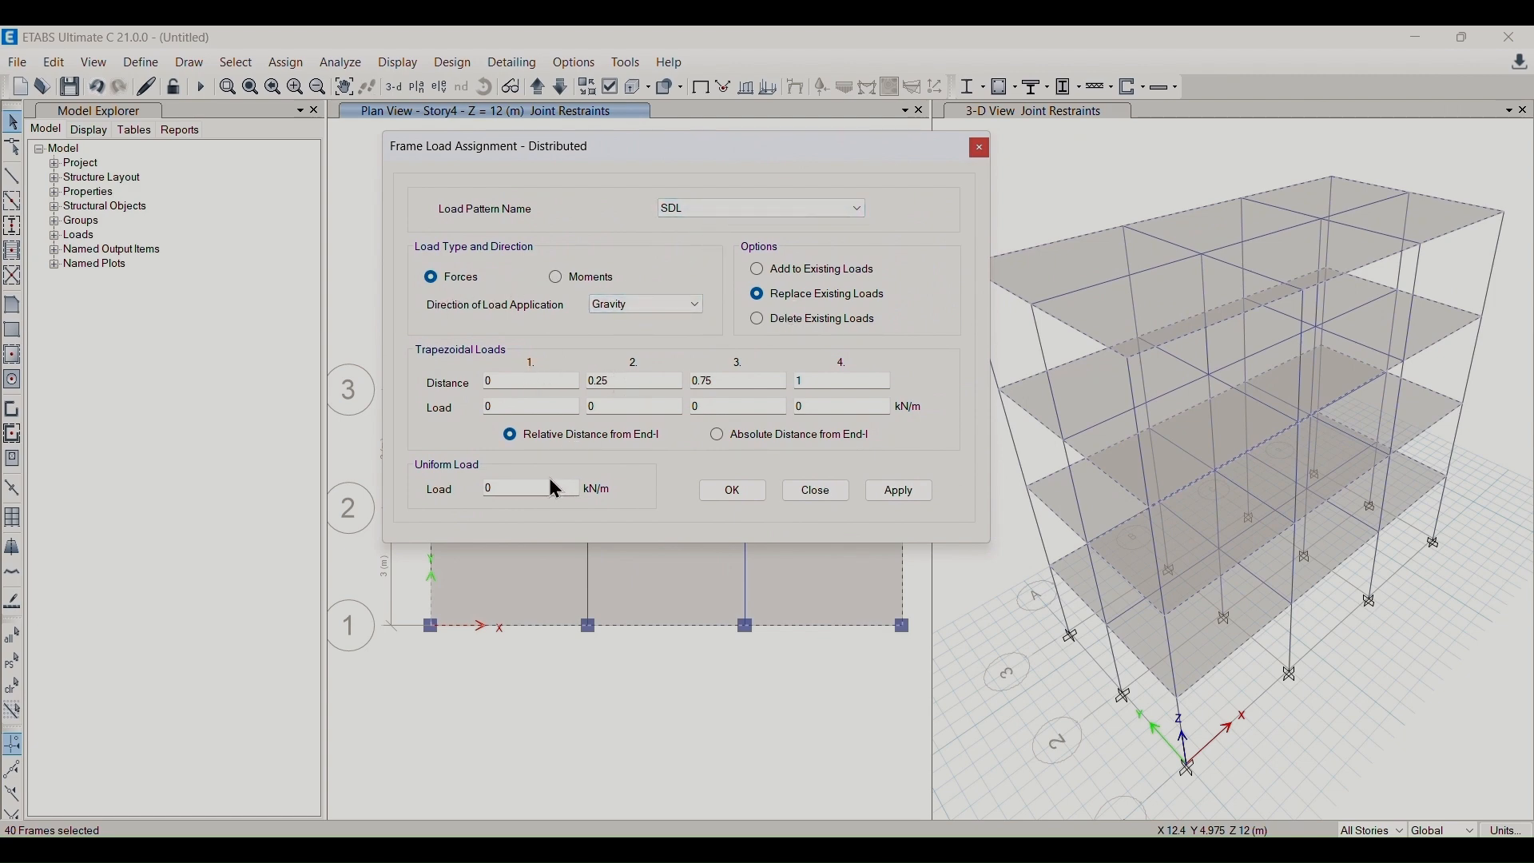
{"action": "double_click", "coordinate": [482, 490]}
{"action": "type", "text": "13"}
{"action": "left_click", "coordinate": [893, 492]}
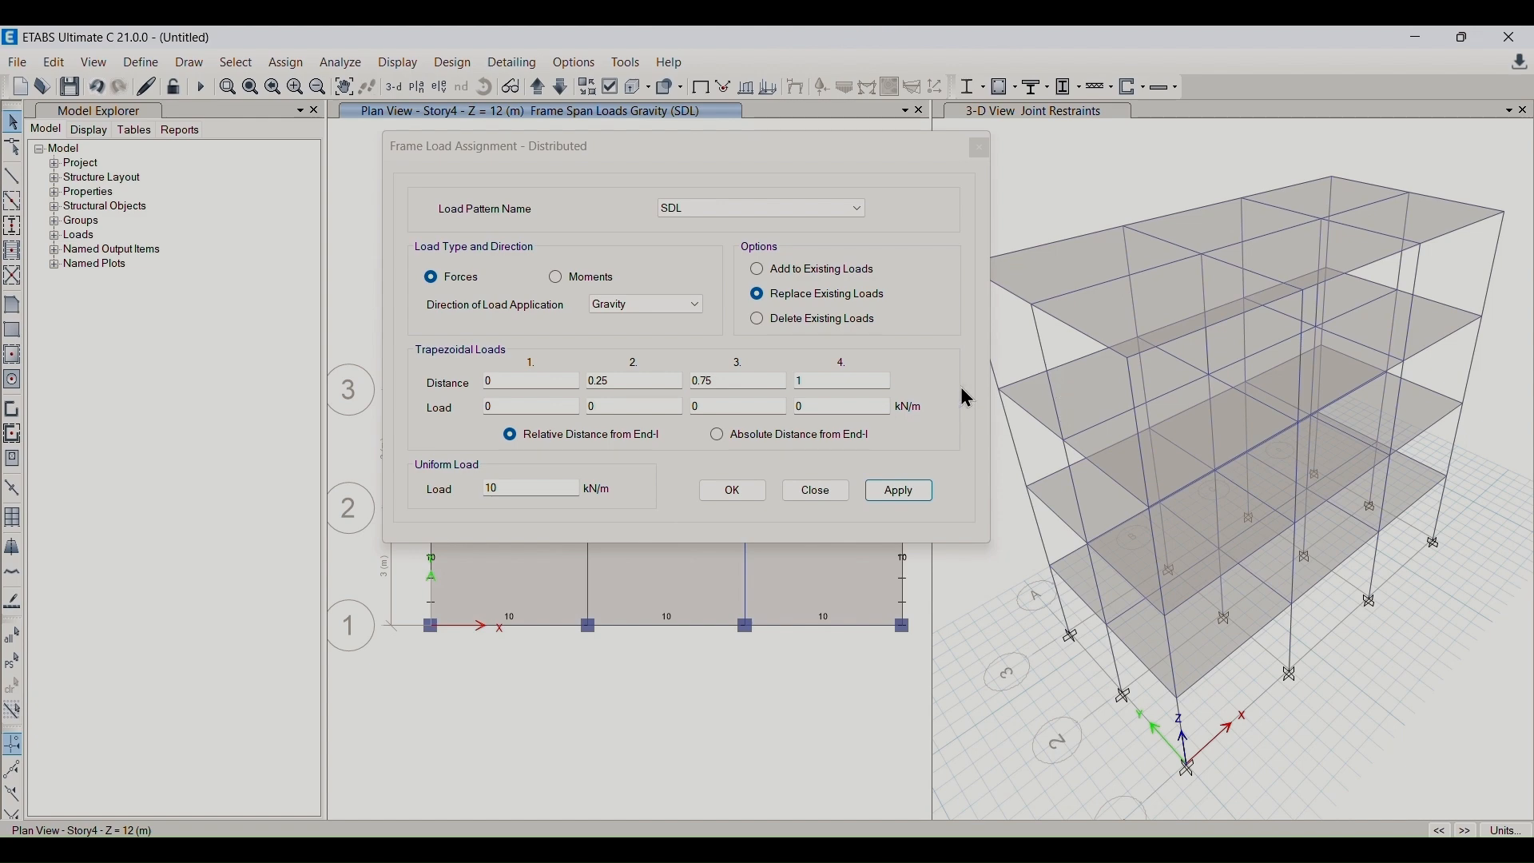
- Check the assigned SDL frame loads in plan and 3-D, and return to the Story4 plan view
{"action": "left_click", "coordinate": [663, 153]}
{"action": "left_click_drag", "start_coordinate": [1236, 271], "coordinate": [1234, 269]}
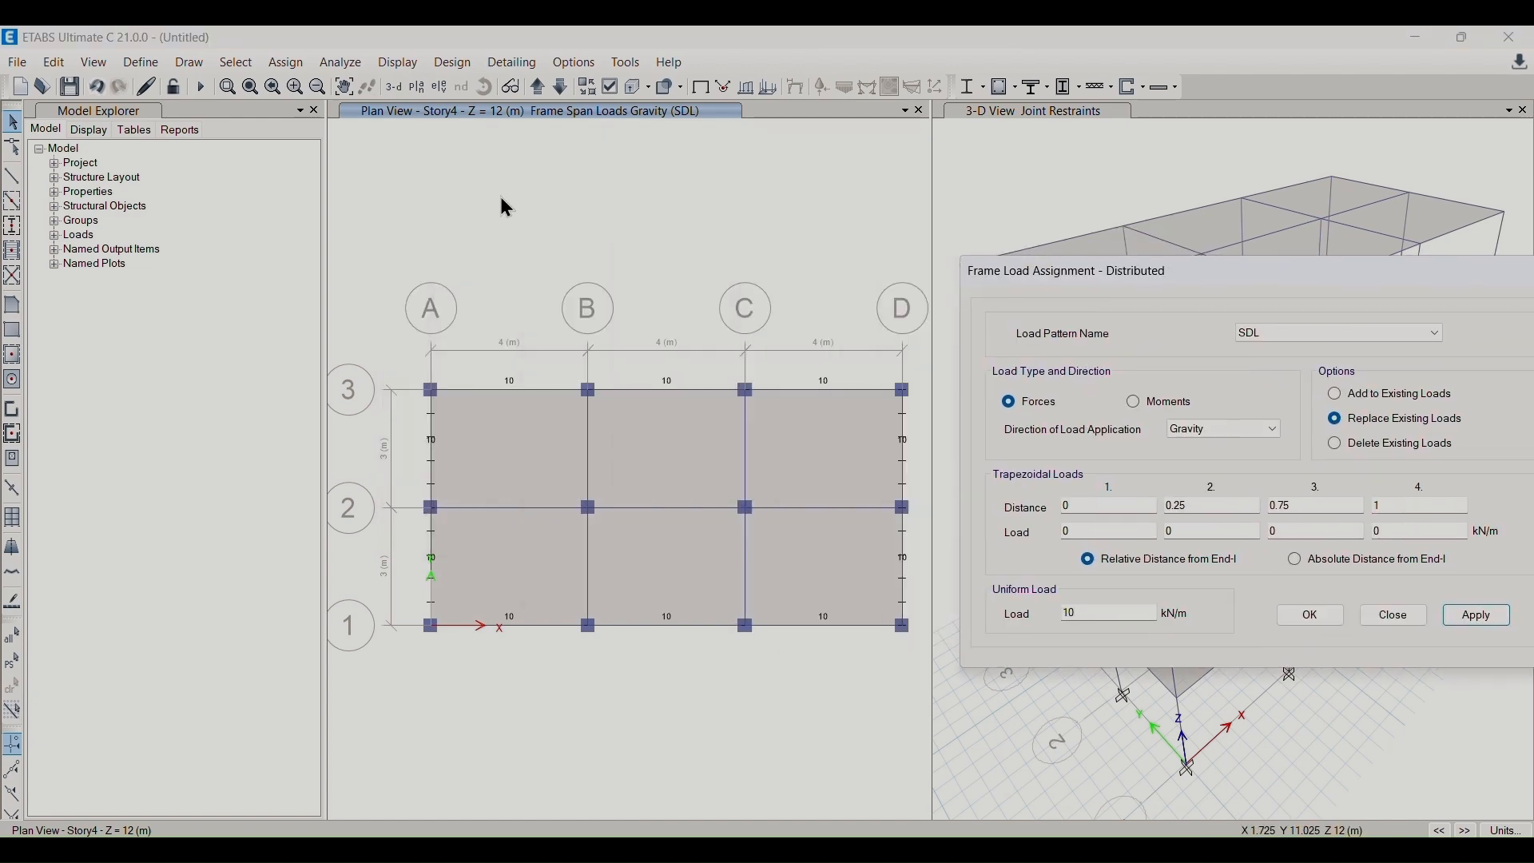
{"action": "left_click", "coordinate": [393, 88]}
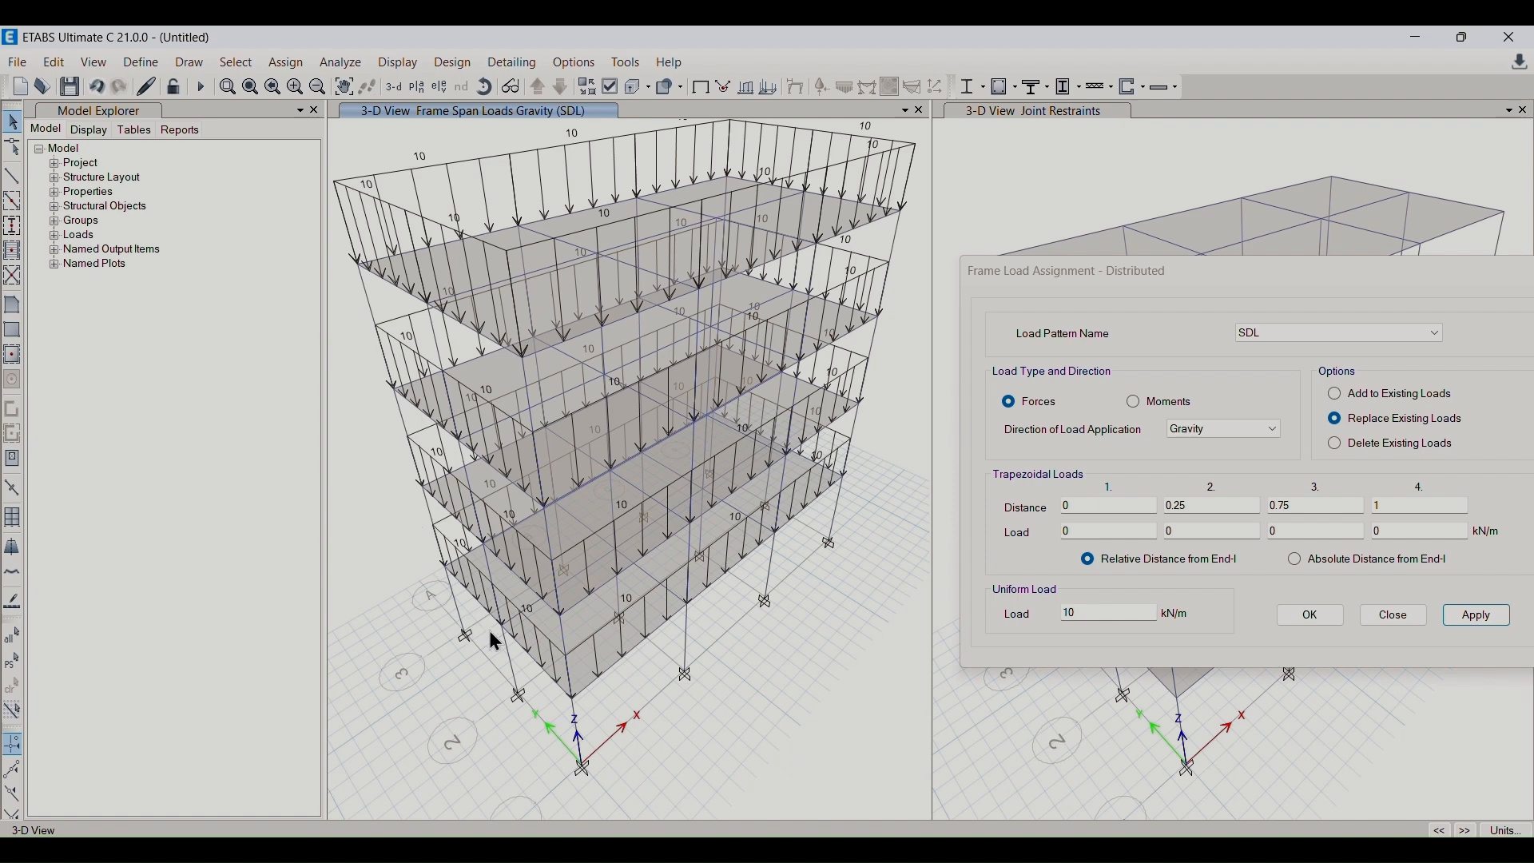
{"action": "left_click_drag", "start_coordinate": [1275, 276], "coordinate": [1085, 217]}
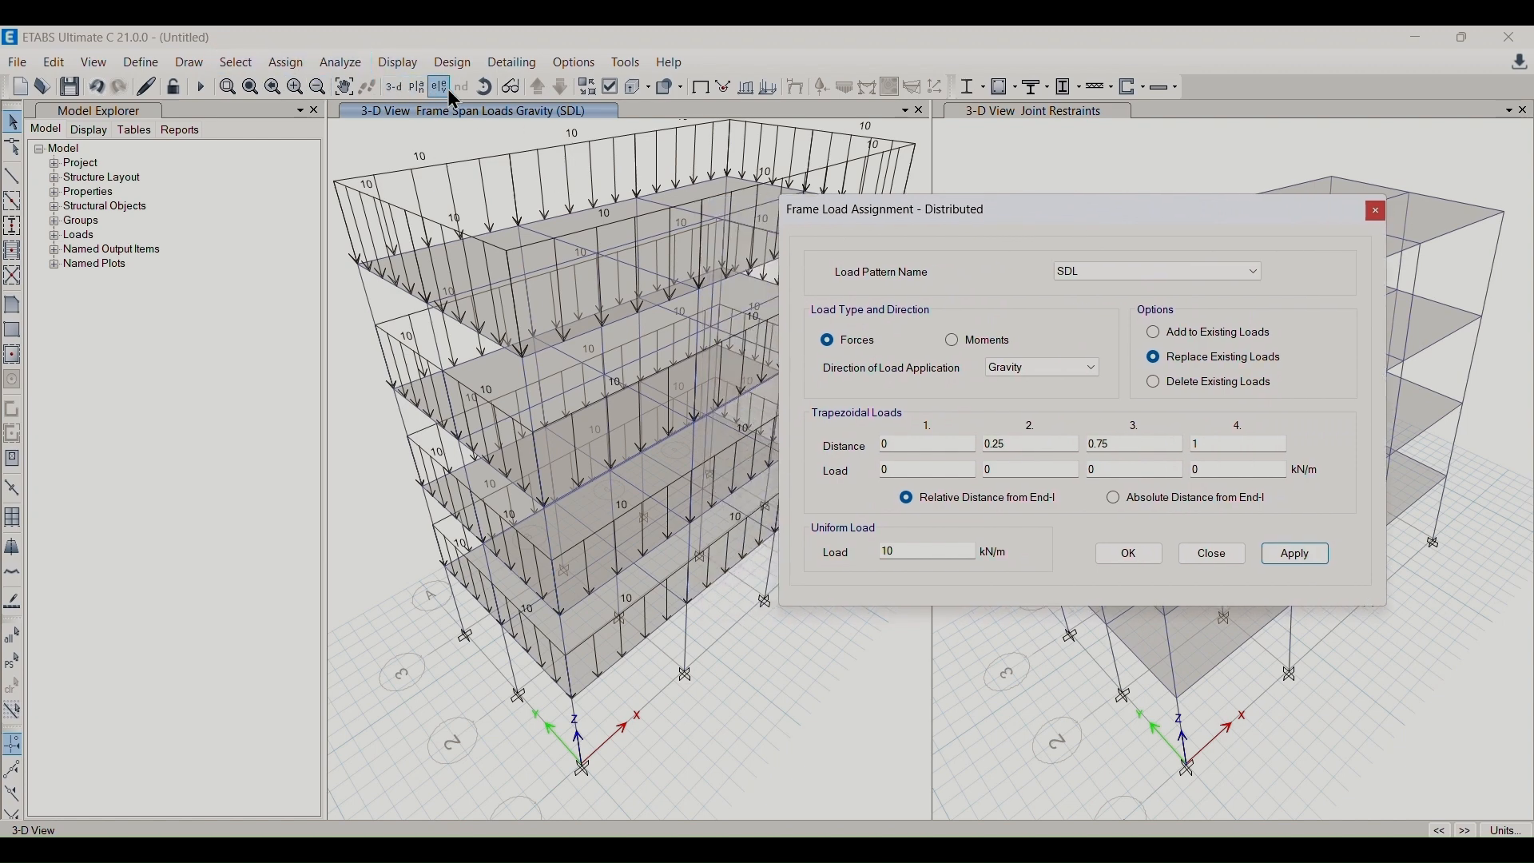
{"action": "left_click", "coordinate": [418, 87]}
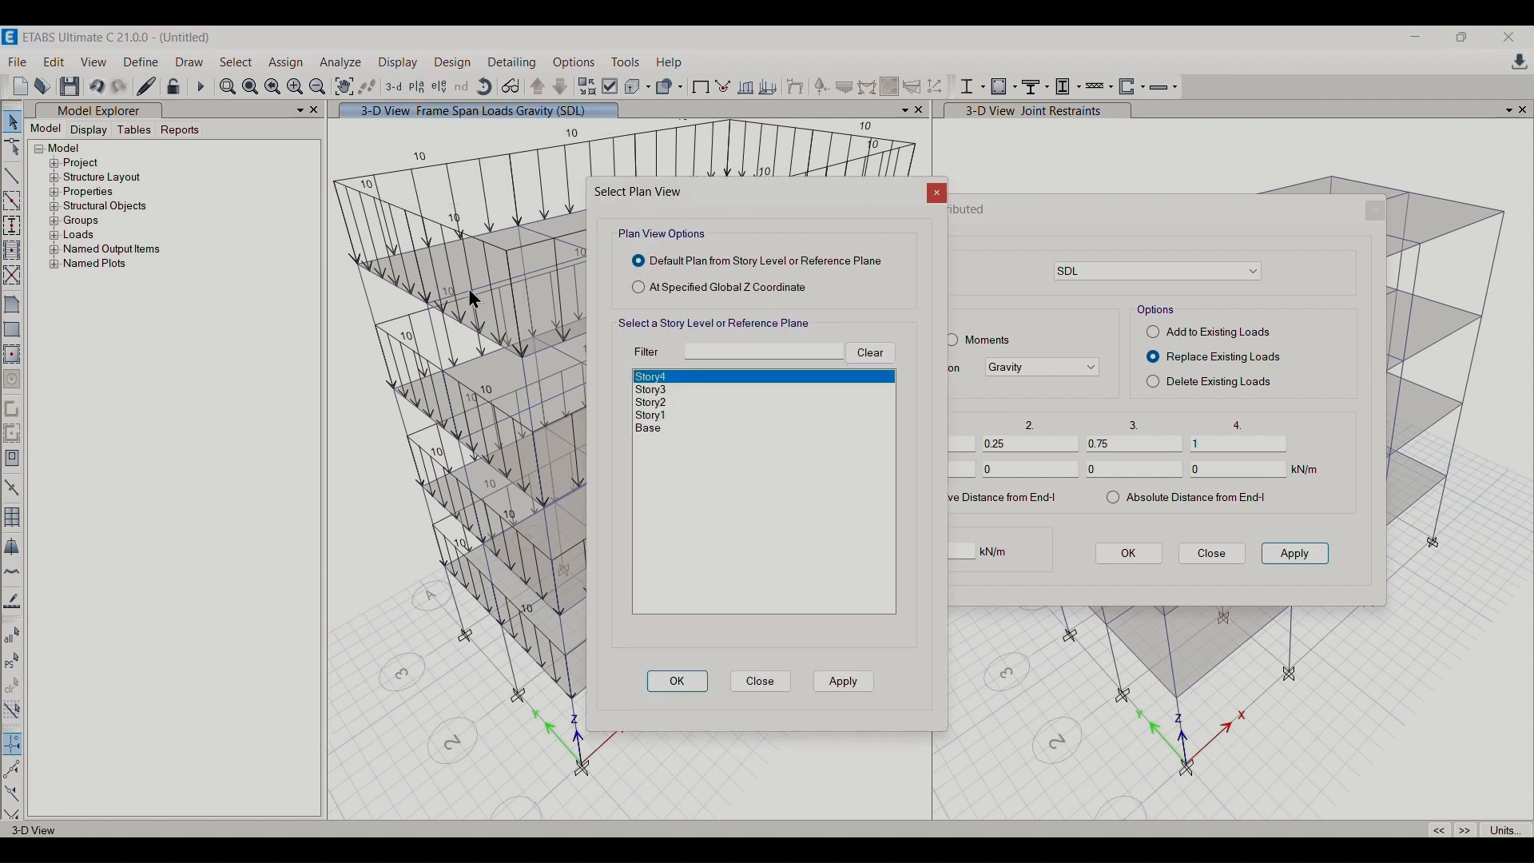
{"action": "left_click", "coordinate": [692, 684]}
{"action": "left_click_drag", "start_coordinate": [1044, 219], "coordinate": [1191, 53]}
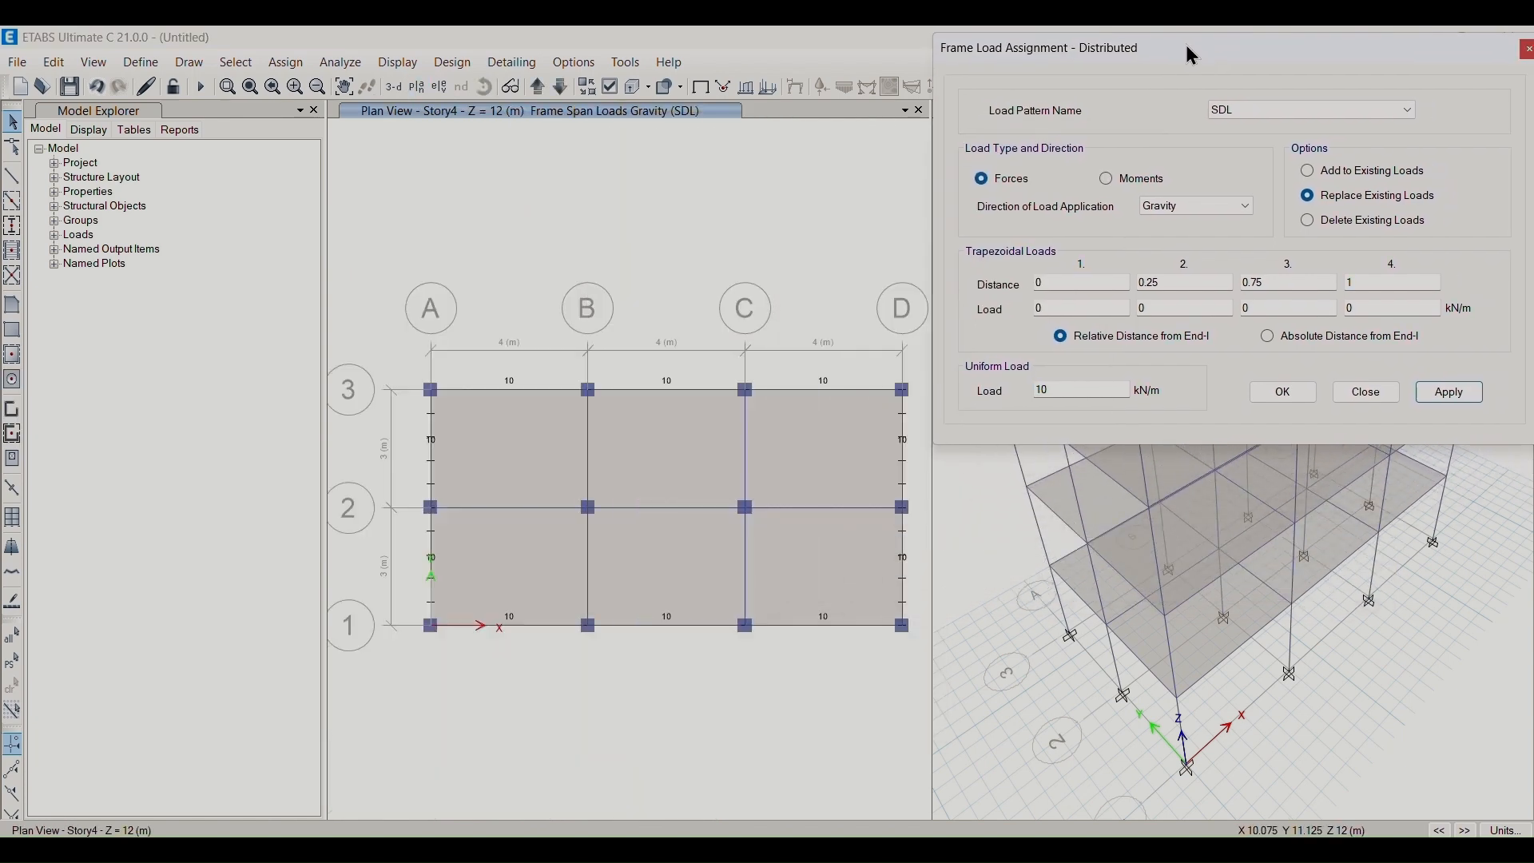
- Select all six floor panels in the Story4 plan
{"action": "left_click", "coordinate": [565, 464]}
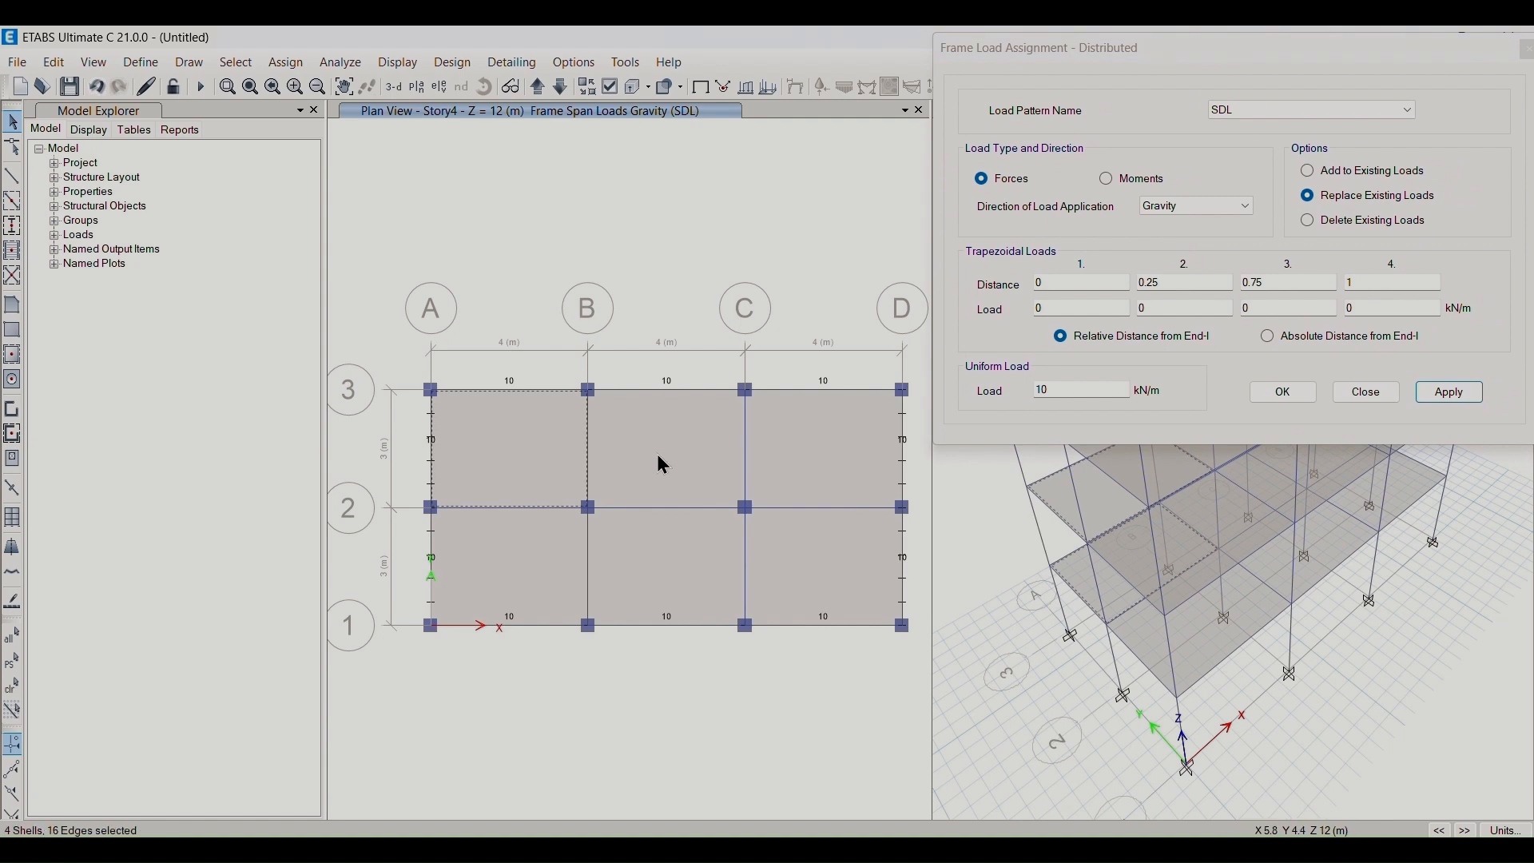
{"action": "left_click", "coordinate": [659, 454]}
{"action": "left_click", "coordinate": [797, 433]}
{"action": "left_click", "coordinate": [791, 557]}
{"action": "left_click", "coordinate": [663, 576]}
{"action": "left_click", "coordinate": [514, 589]}
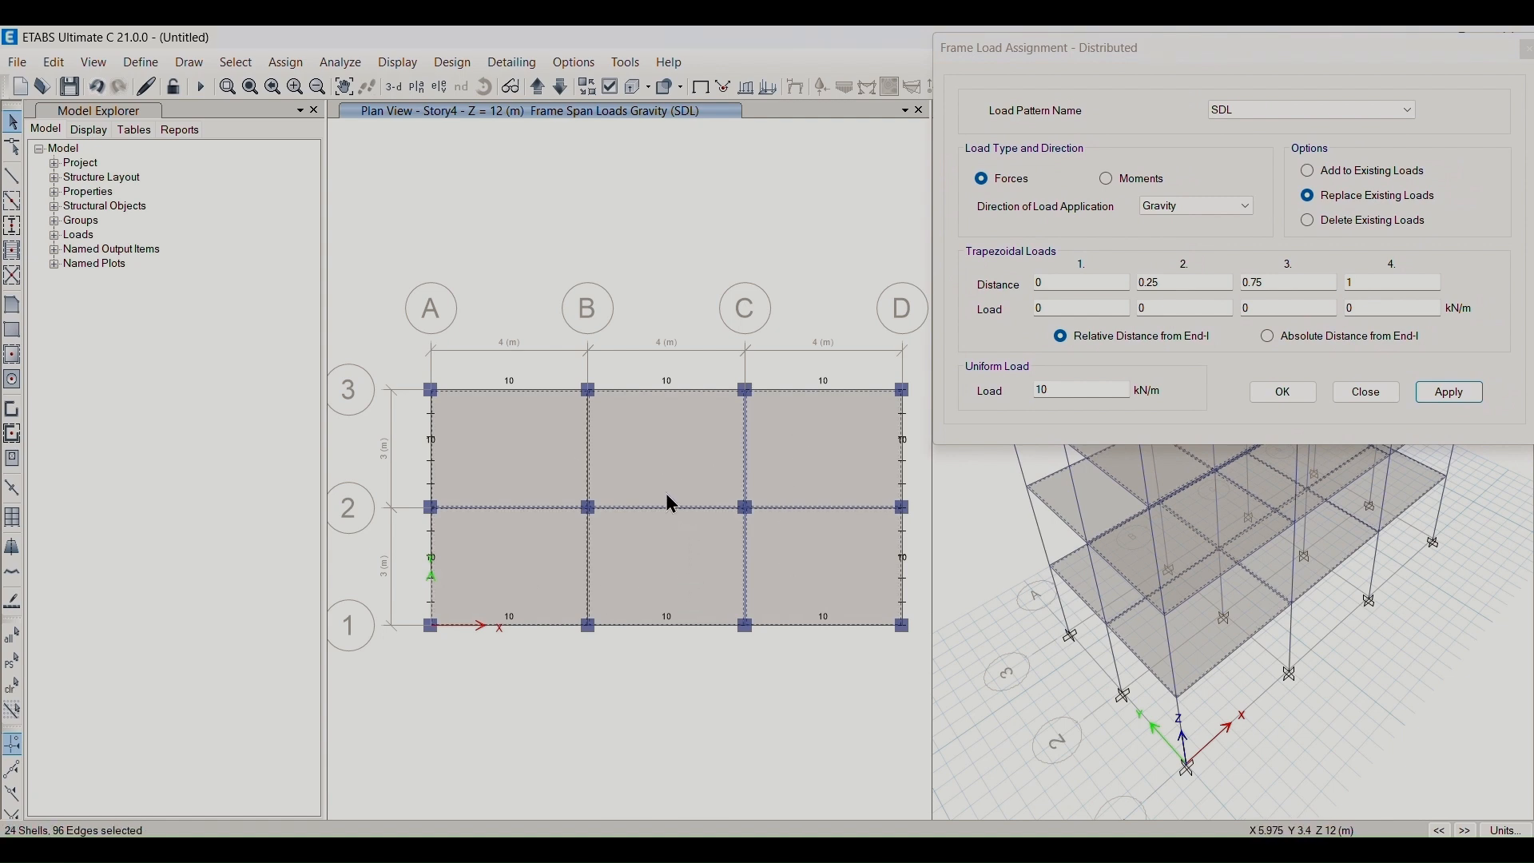
- Try to assign a 3 kN/m uniform LL load to the selected floor panels as a distributed frame load
{"action": "left_click_drag", "start_coordinate": [1144, 68], "coordinate": [361, 91]}
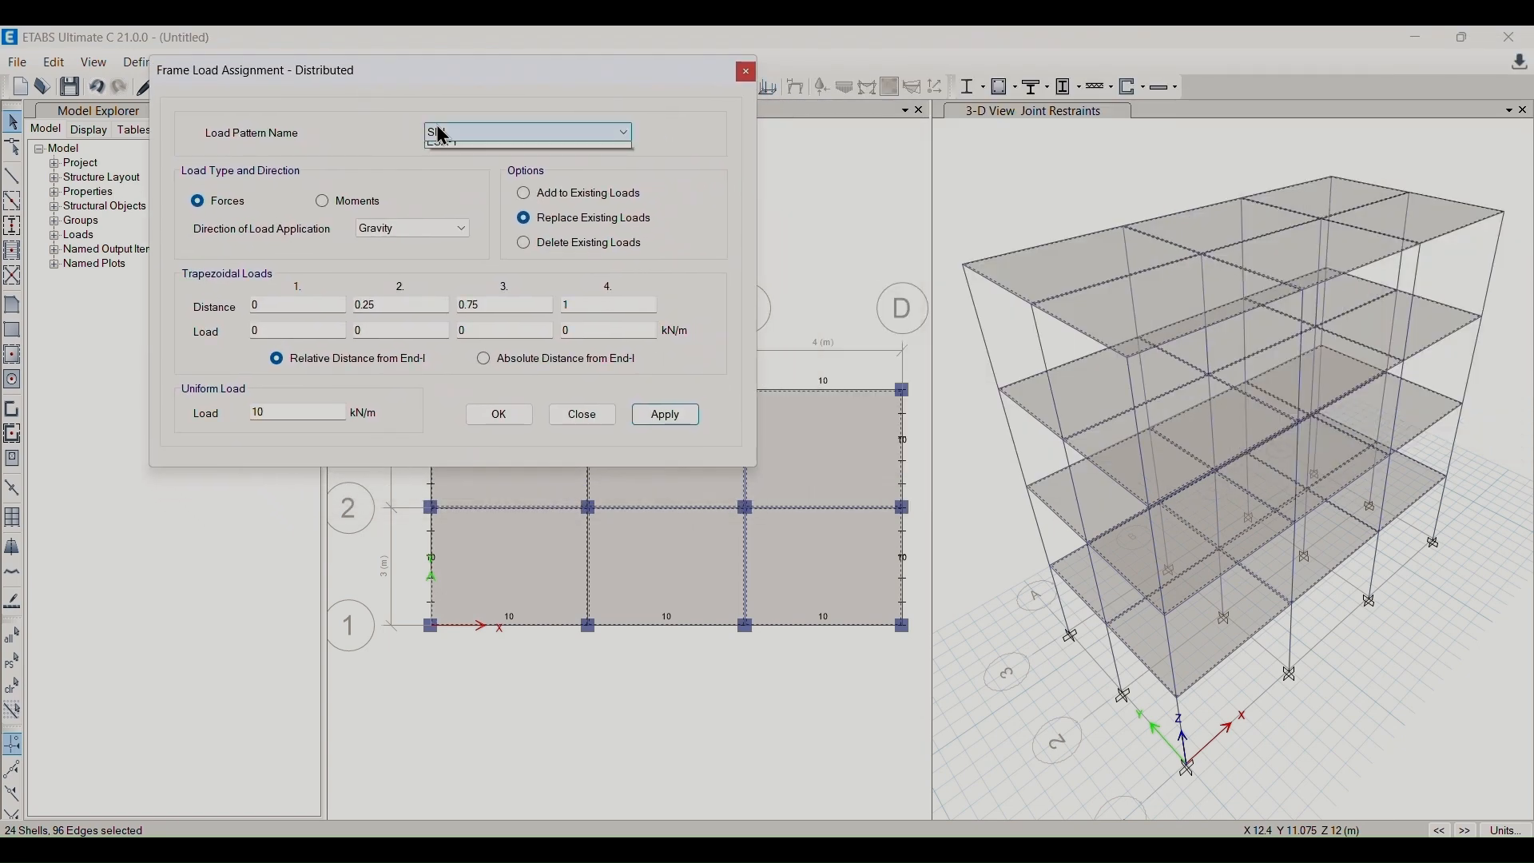
{"action": "left_click", "coordinate": [480, 132]}
{"action": "left_click", "coordinate": [477, 161]}
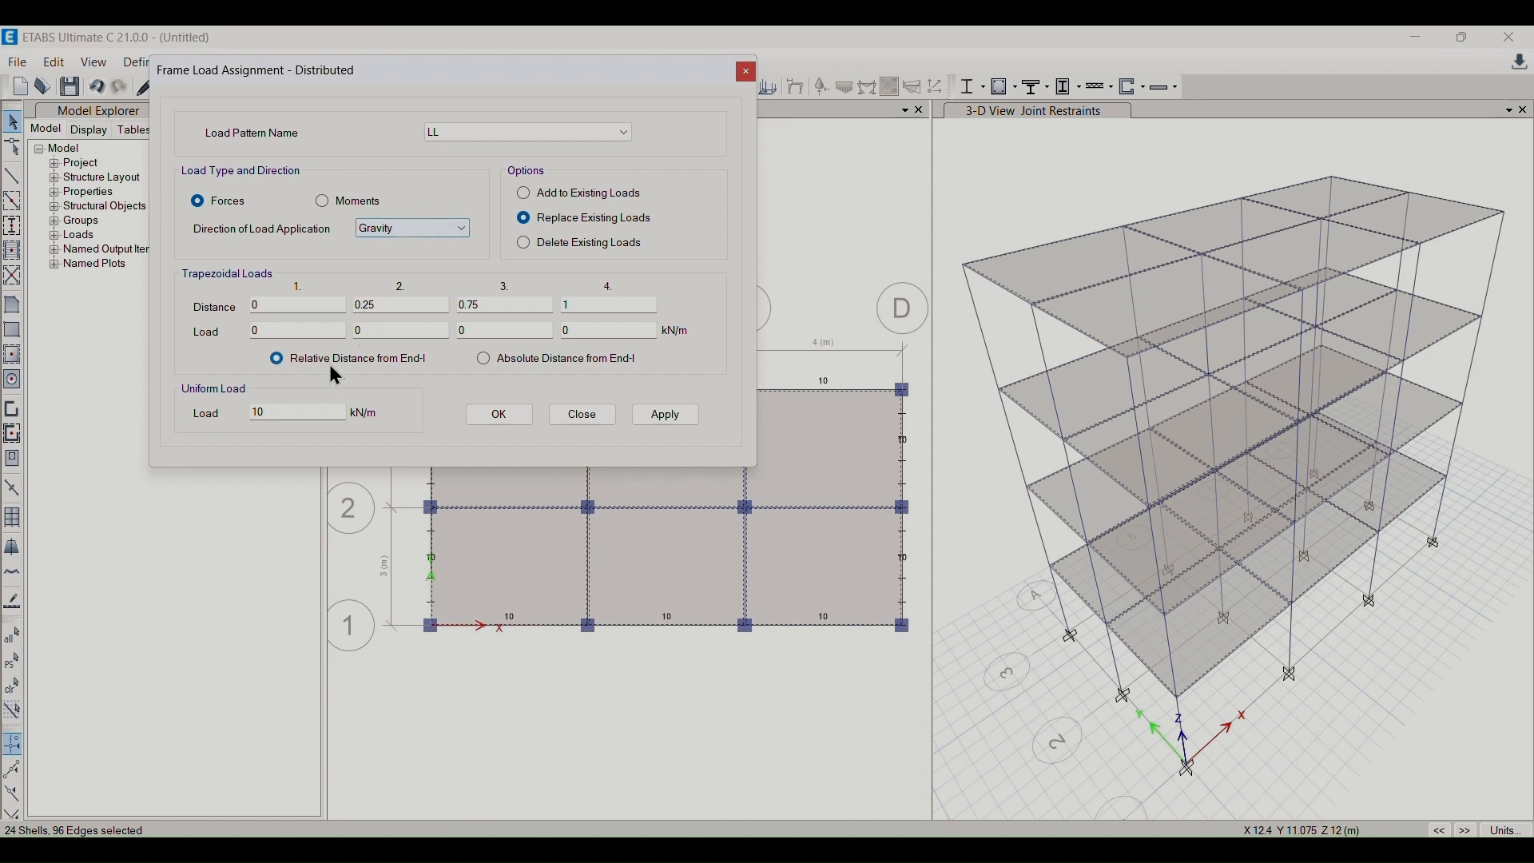
{"action": "double_click", "coordinate": [297, 413]}
{"action": "type", "text": "3"}
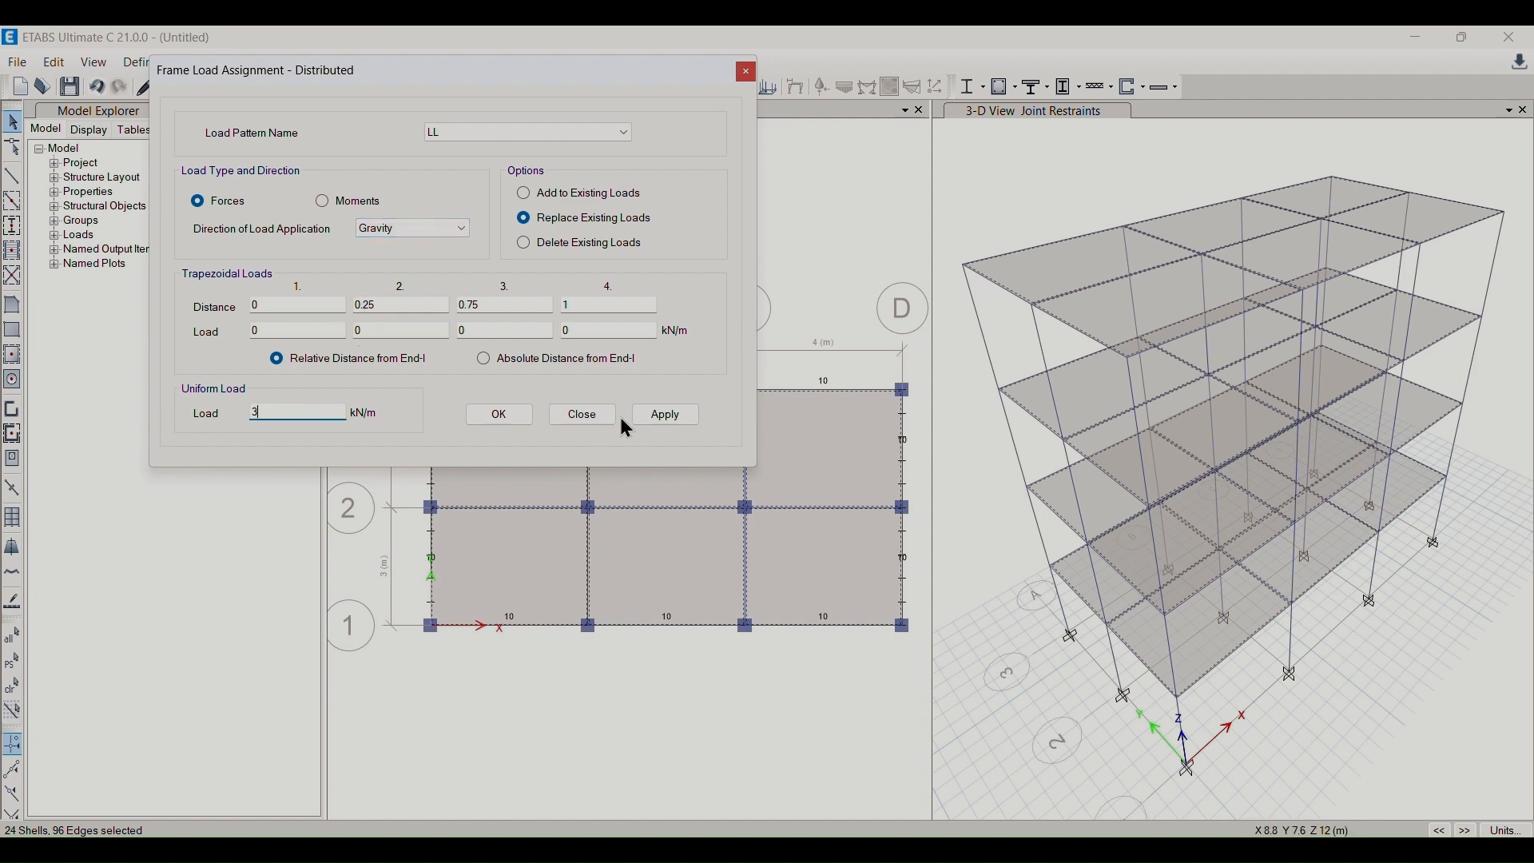
{"action": "left_click", "coordinate": [675, 418]}
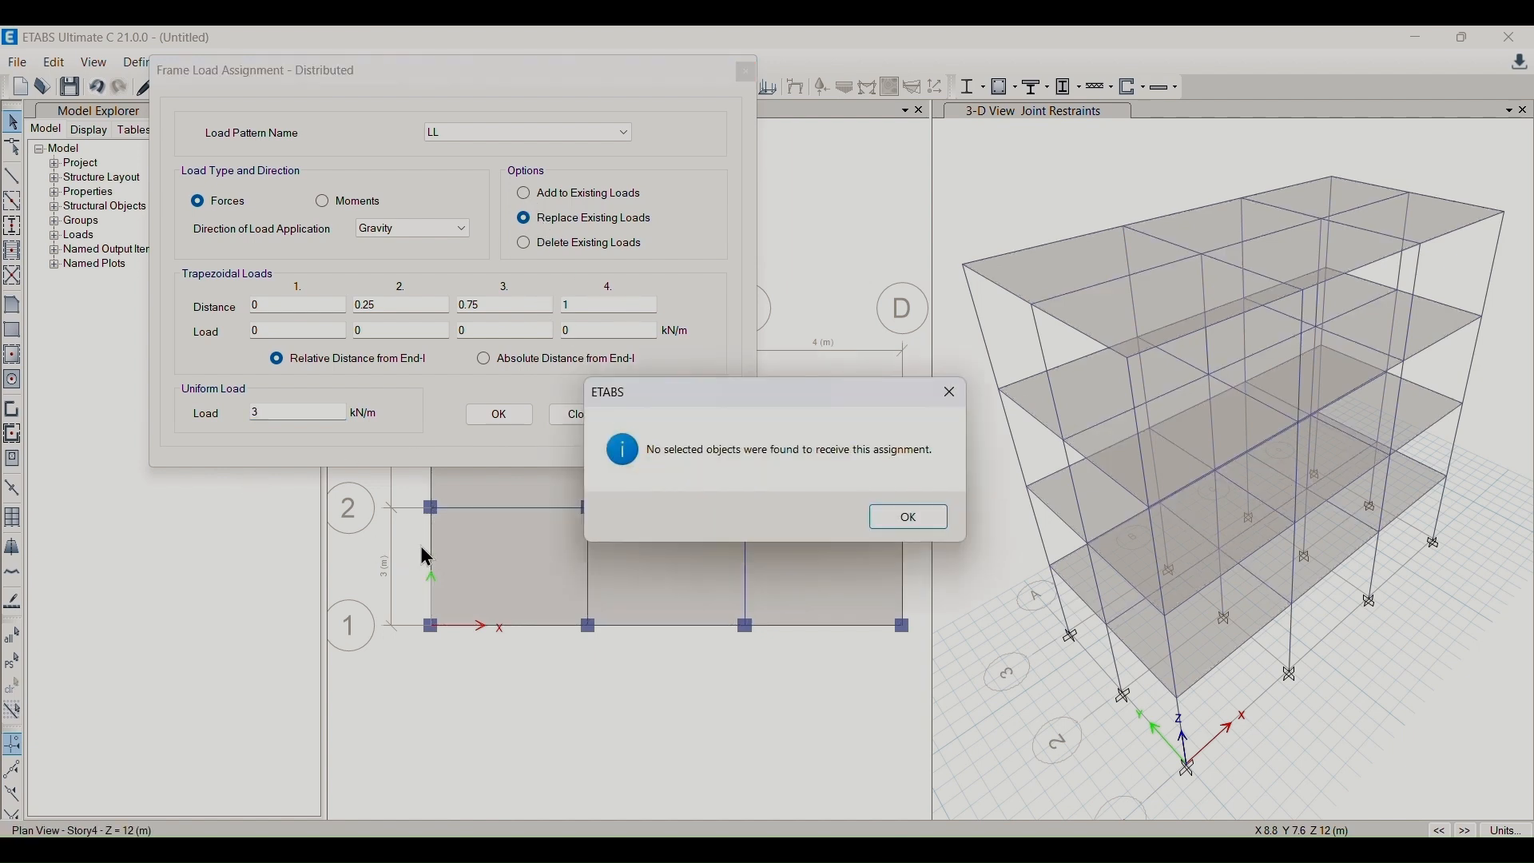
{"action": "left_click", "coordinate": [902, 516]}
- Reselect the six floor panels, retry applying the LL pattern as a distributed frame load, and close the frame load assignment
{"action": "left_click", "coordinate": [823, 468]}
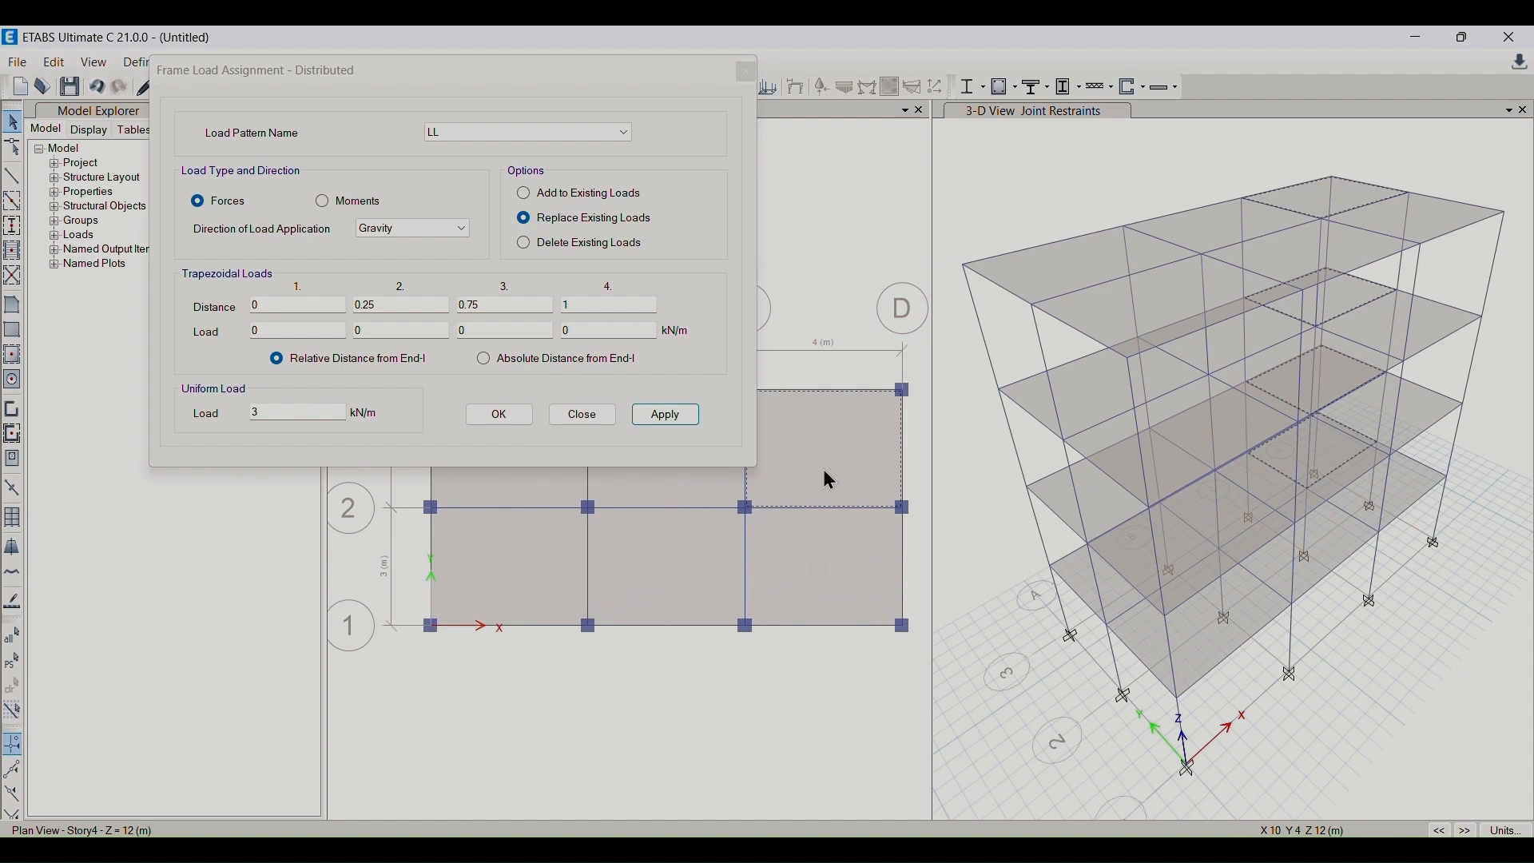
{"action": "left_click", "coordinate": [813, 577]}
{"action": "left_click", "coordinate": [667, 577]}
{"action": "left_click", "coordinate": [532, 571]}
{"action": "left_click", "coordinate": [531, 499]}
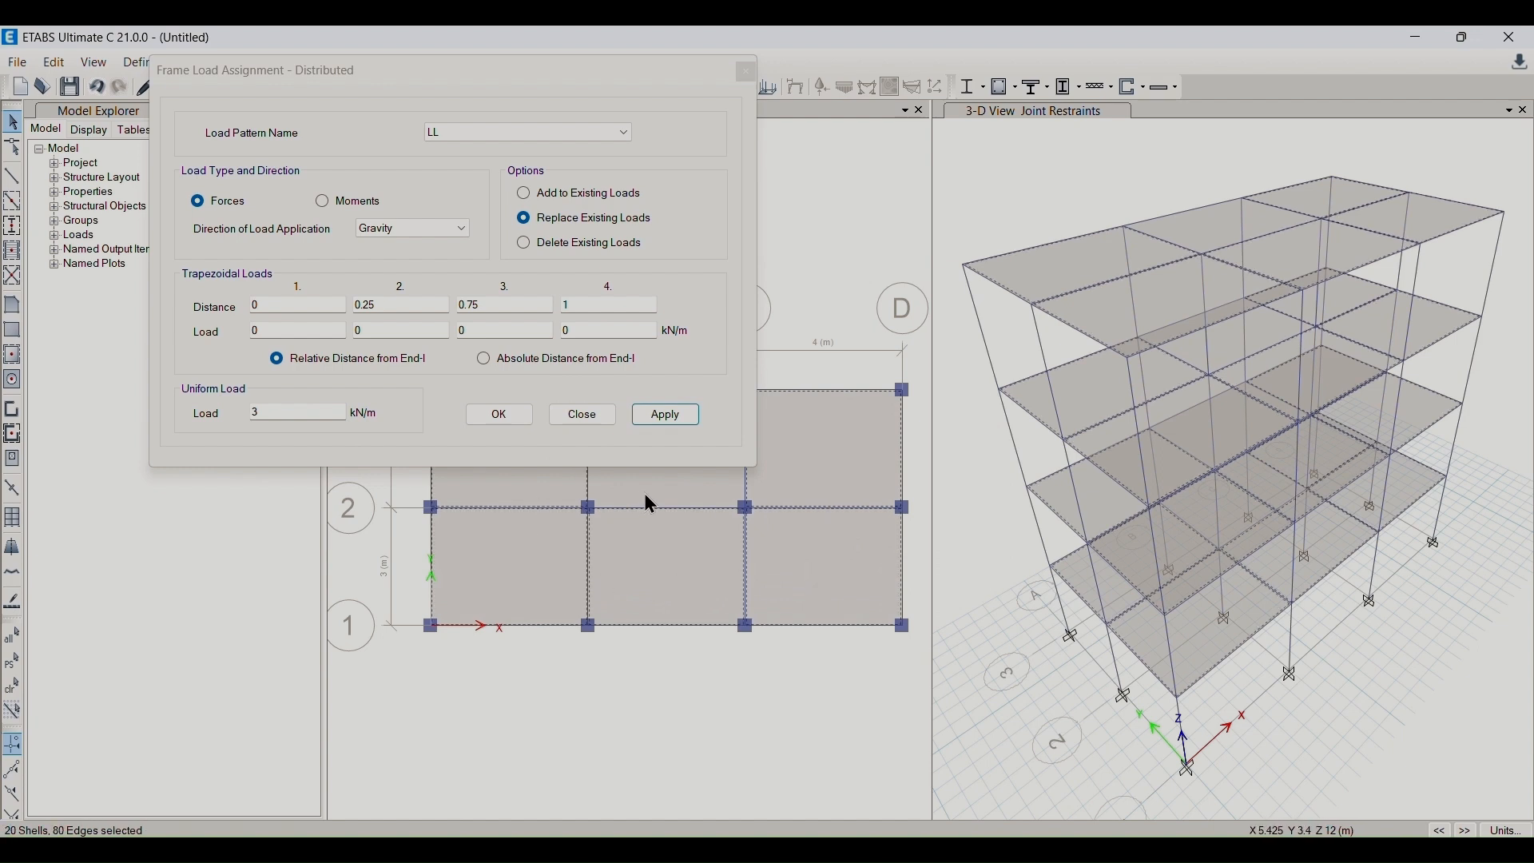
{"action": "left_click", "coordinate": [644, 492]}
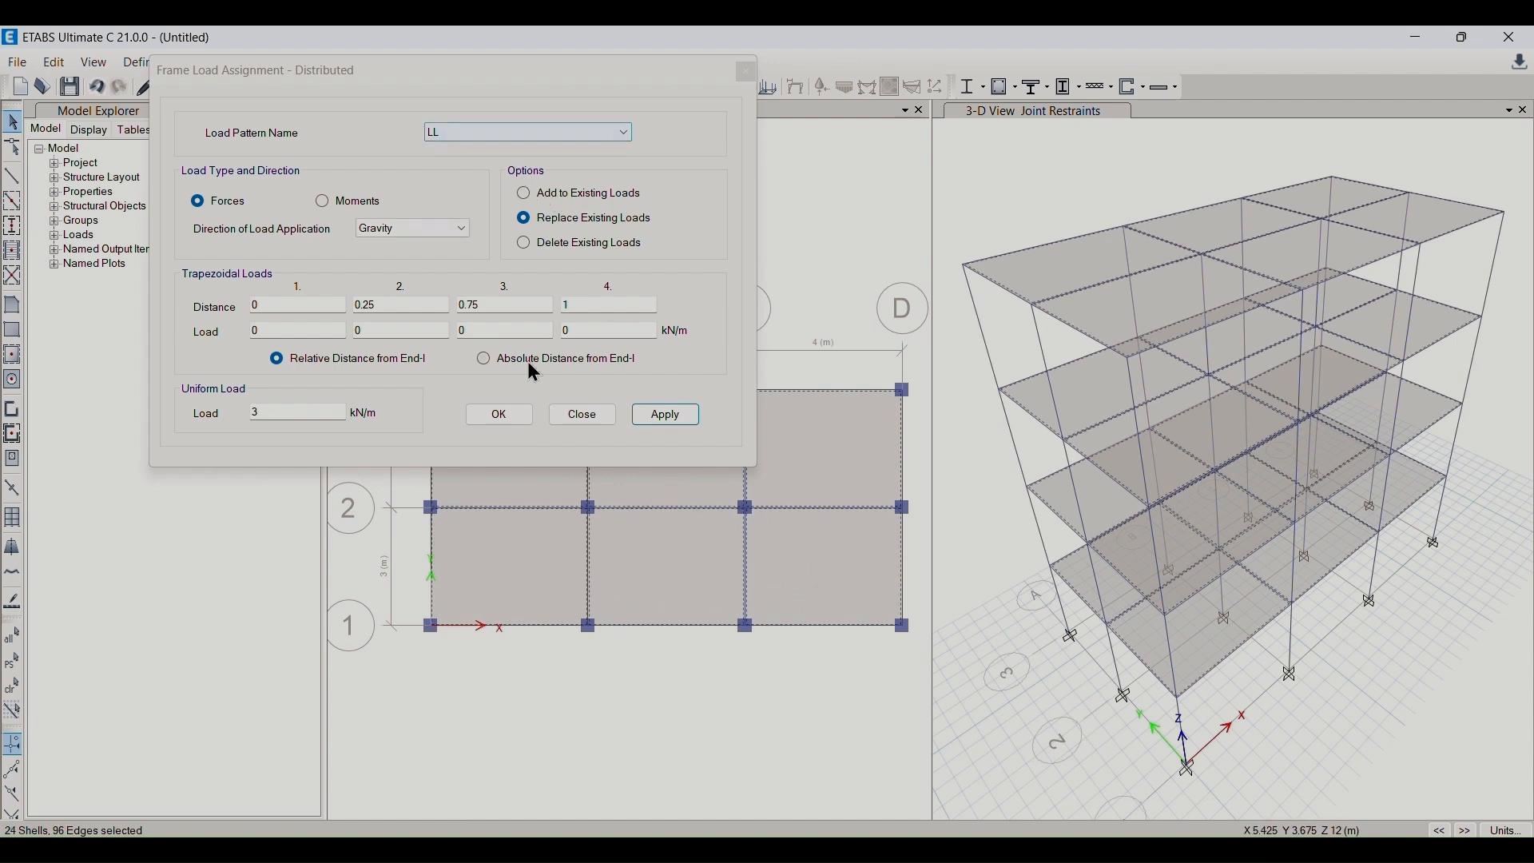
{"action": "left_click", "coordinate": [656, 416]}
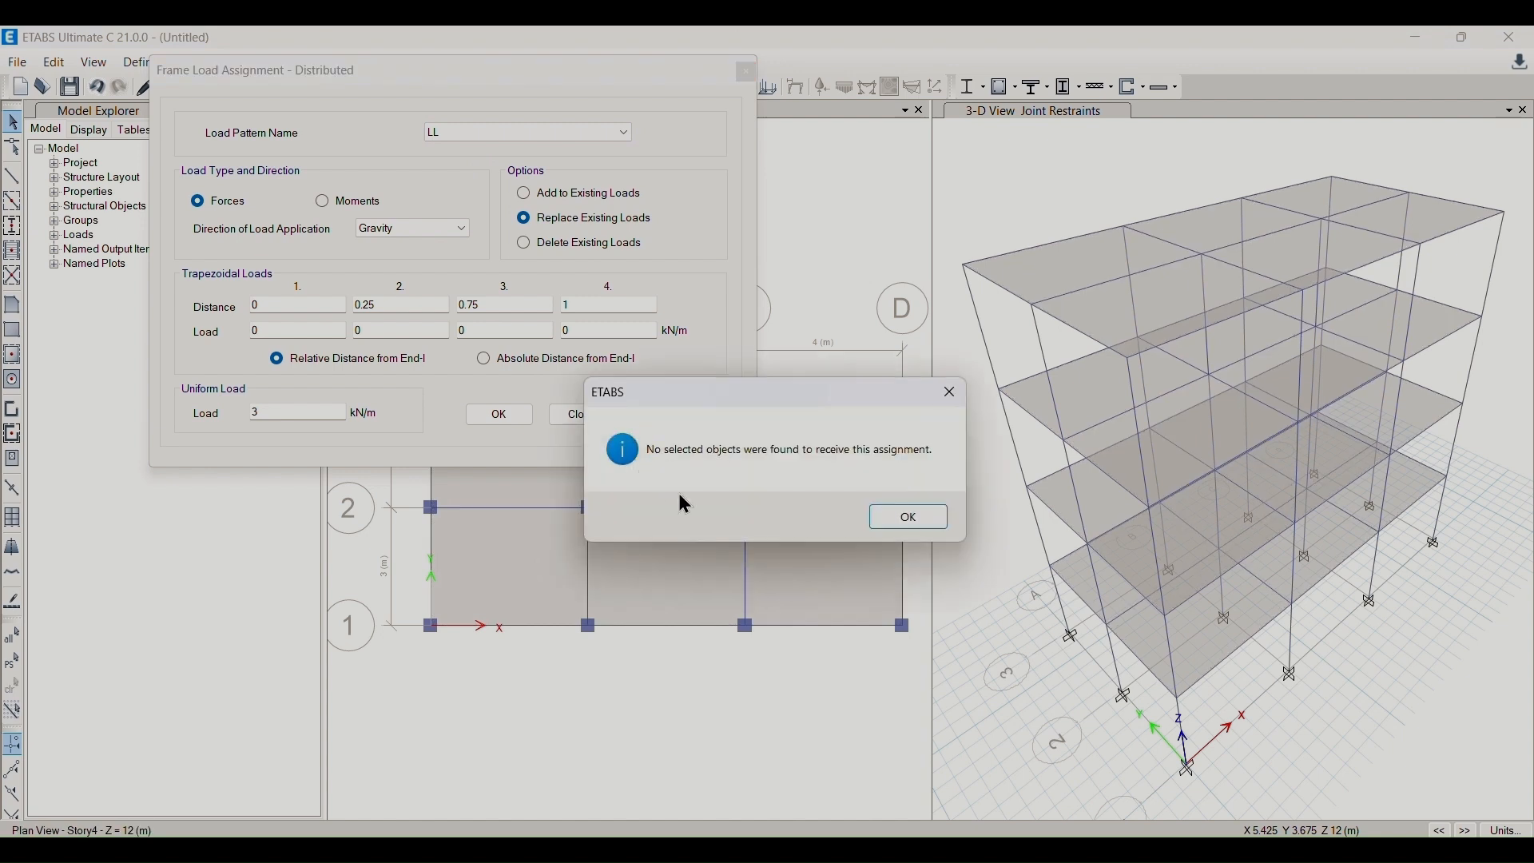
{"action": "left_click", "coordinate": [892, 519]}
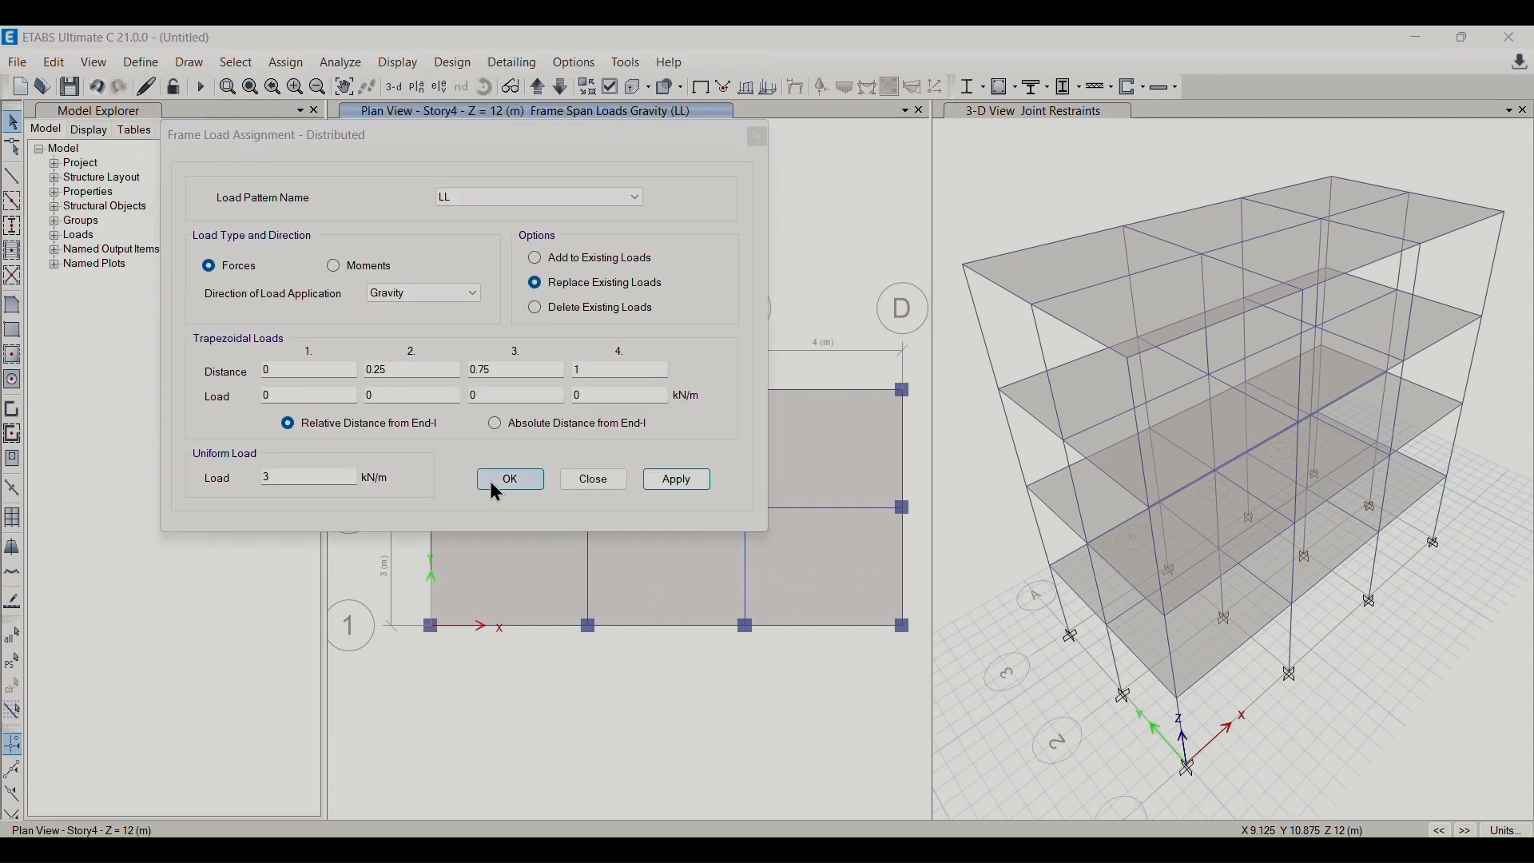
{"action": "left_click", "coordinate": [491, 482]}
{"action": "left_click", "coordinate": [495, 482]}
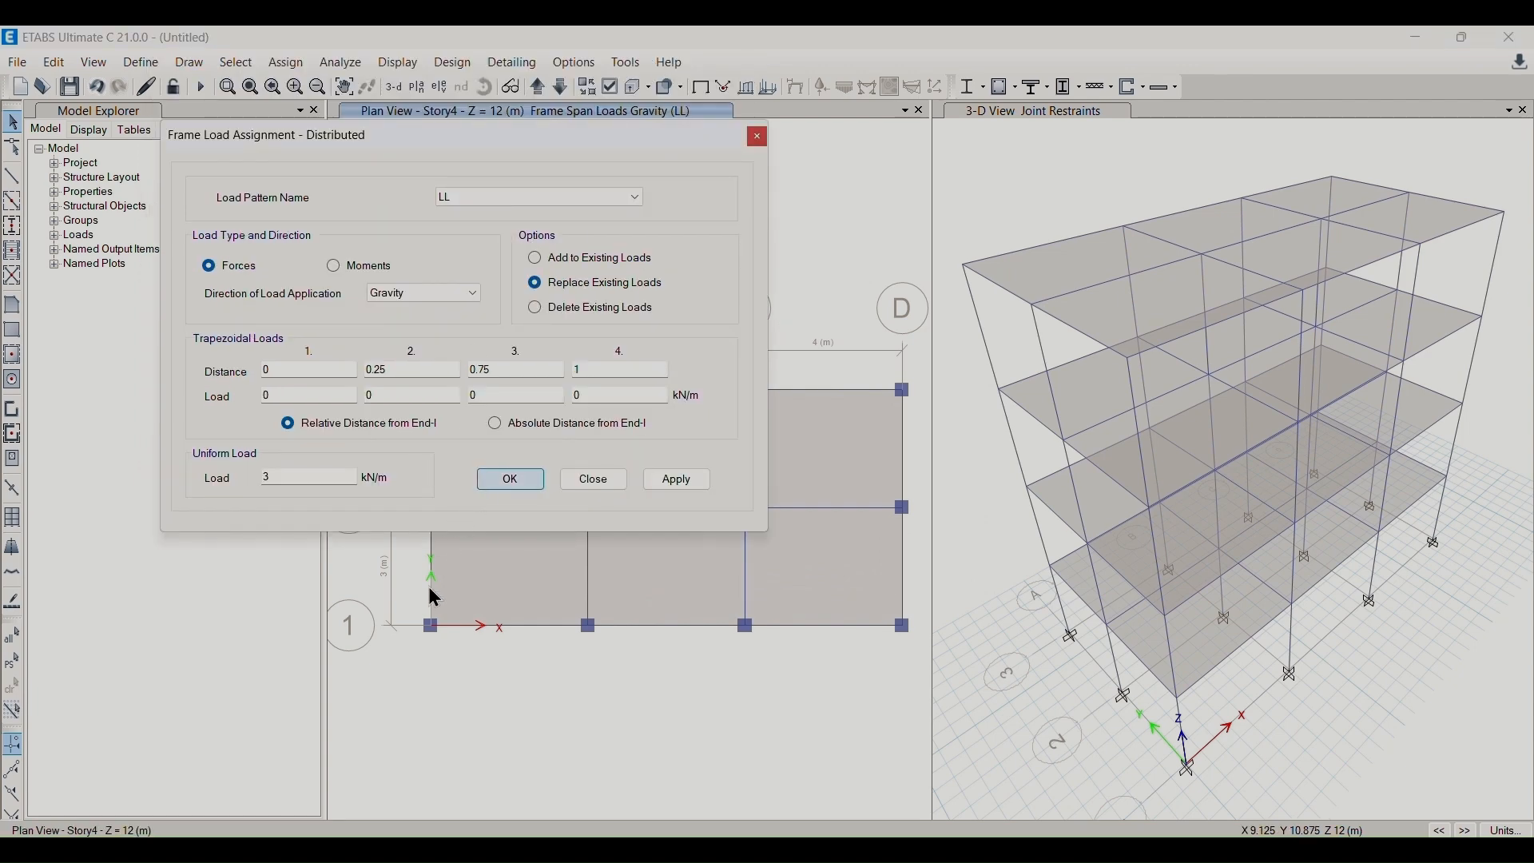
- Select the six floor panels between grids A–D and 1–3 across all stories for shell loading
{"action": "left_click", "coordinate": [480, 467]}
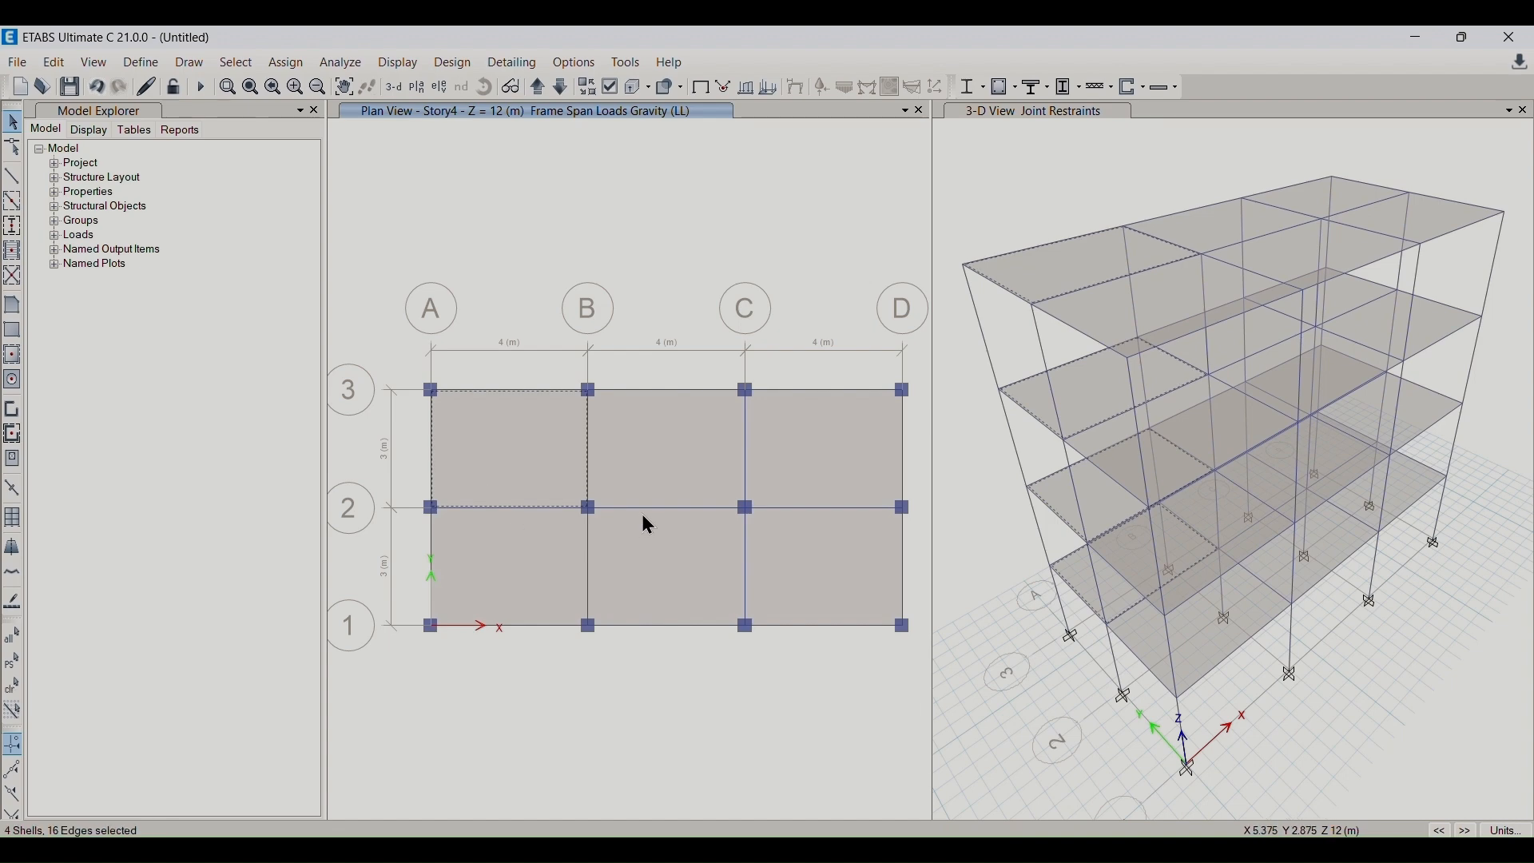
{"action": "left_click", "coordinate": [674, 477]}
{"action": "left_click", "coordinate": [827, 467]}
{"action": "left_click", "coordinate": [810, 562]}
{"action": "left_click", "coordinate": [668, 567]}
{"action": "left_click", "coordinate": [531, 571]}
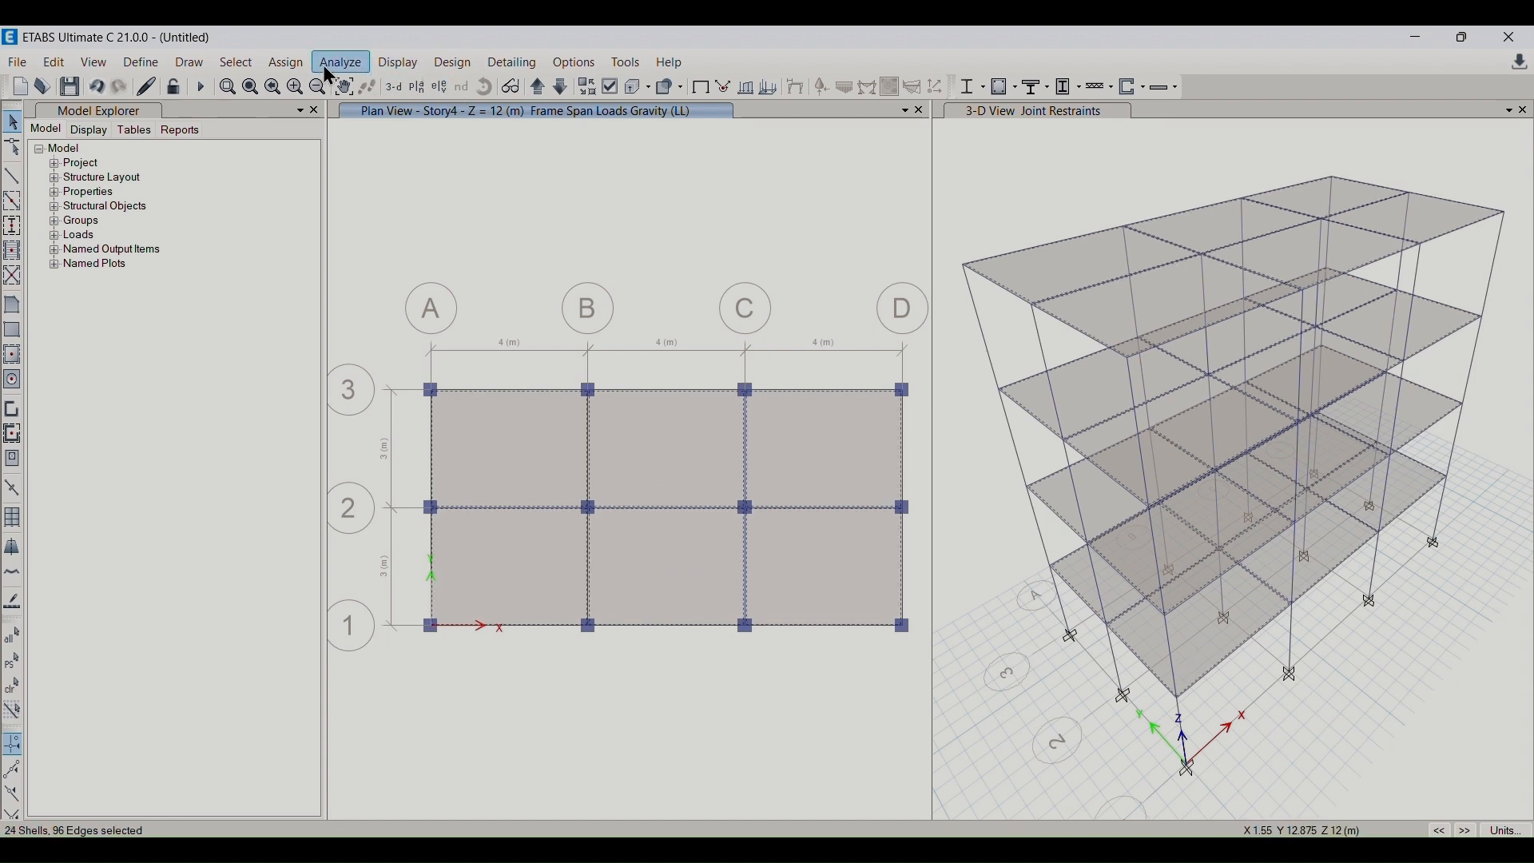
- Assign a uniform shell load of 3 kN/m² in the gravity direction to the selected floor panels under the LL pattern
{"action": "left_click", "coordinate": [277, 65]}
{"action": "mouse_move", "coordinate": [366, 242]}
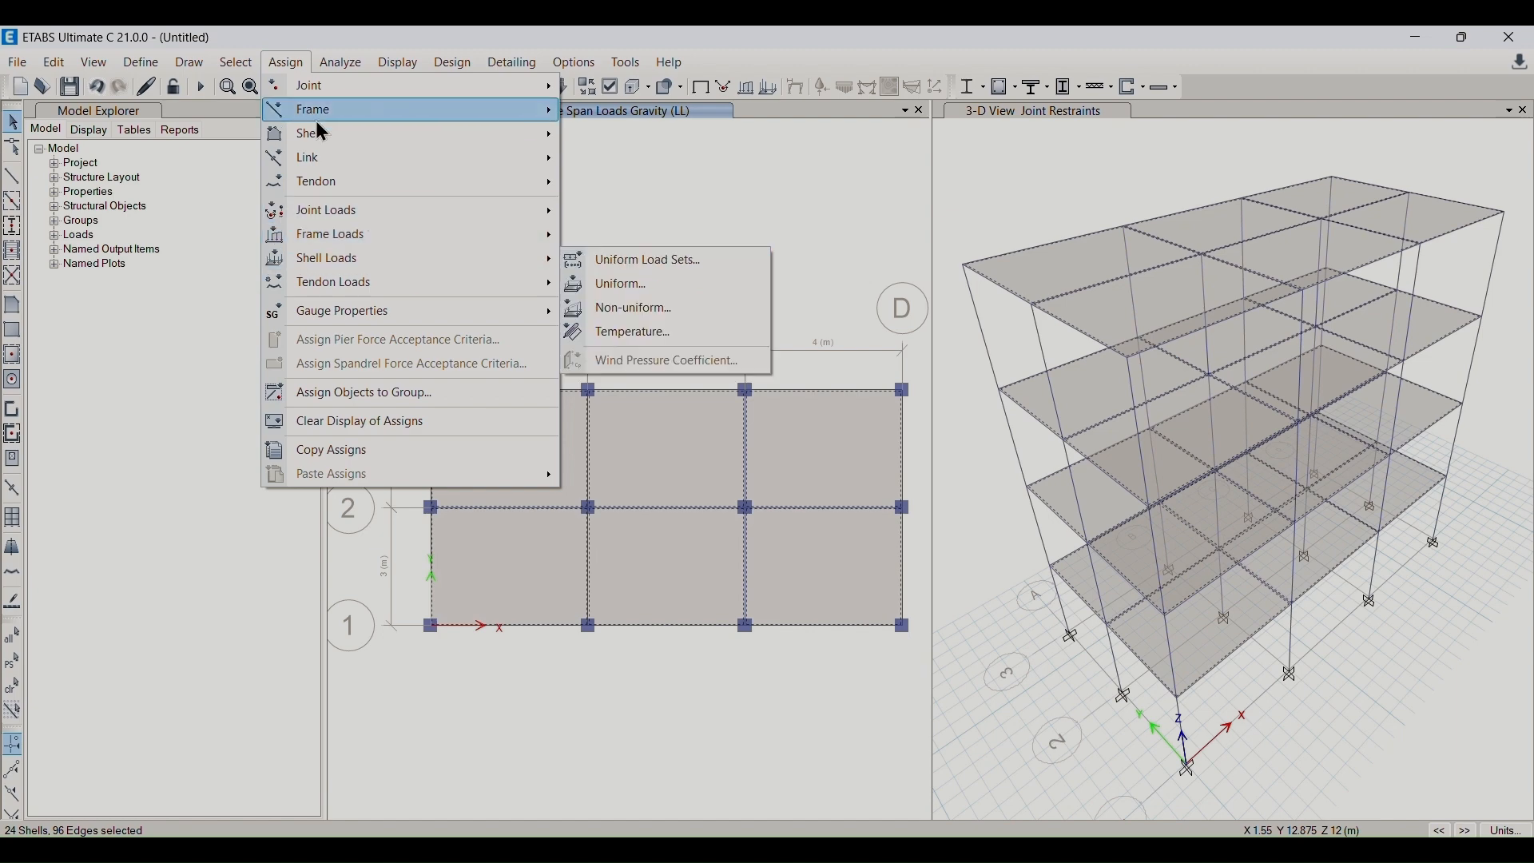
{"action": "left_click", "coordinate": [285, 61]}
{"action": "left_click", "coordinate": [286, 61]}
{"action": "mouse_move", "coordinate": [316, 258]}
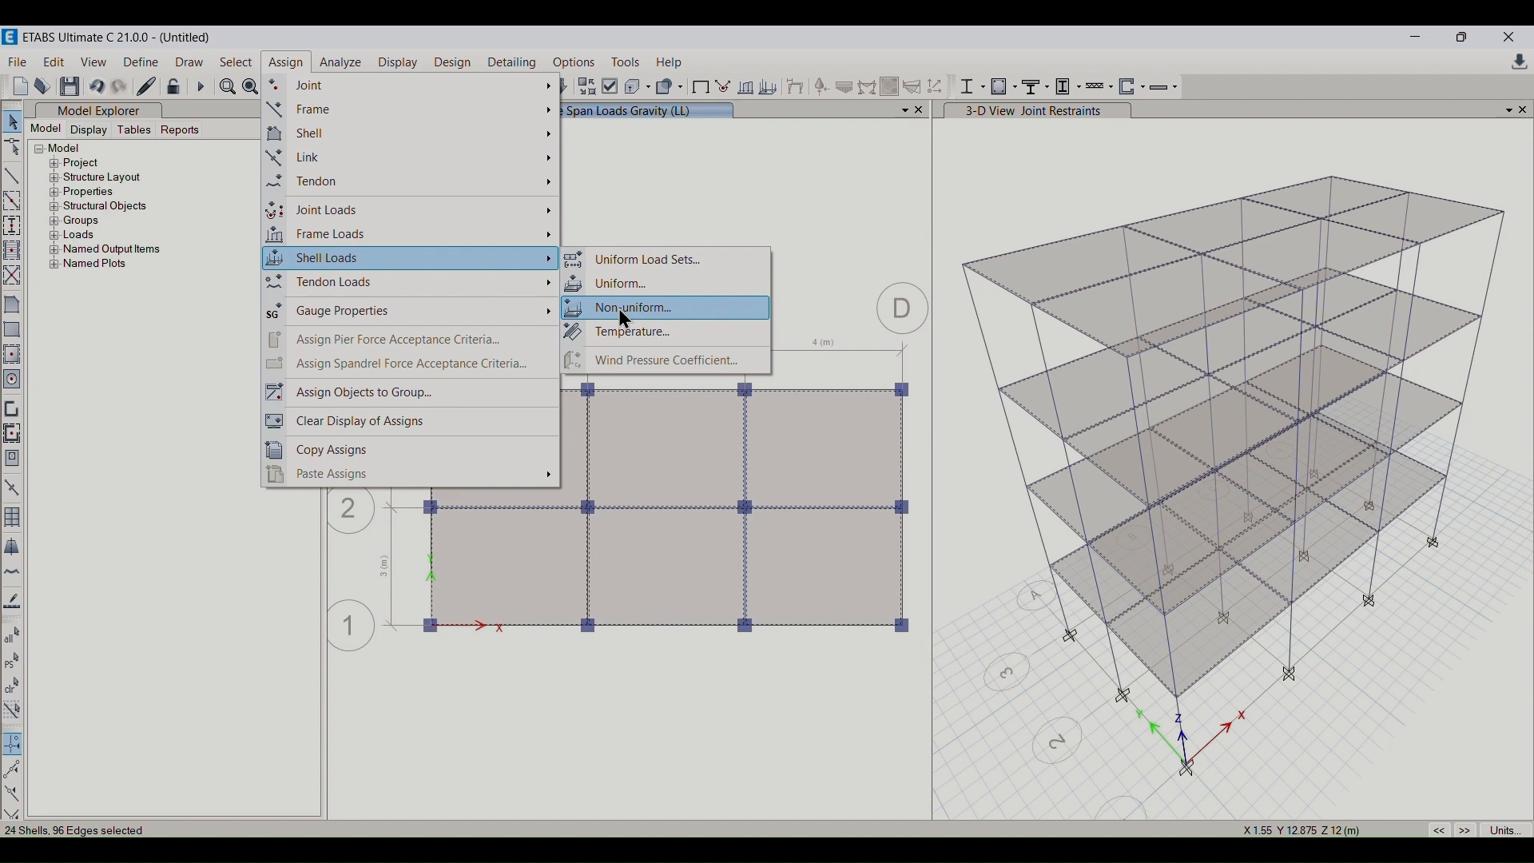
{"action": "left_click", "coordinate": [624, 286]}
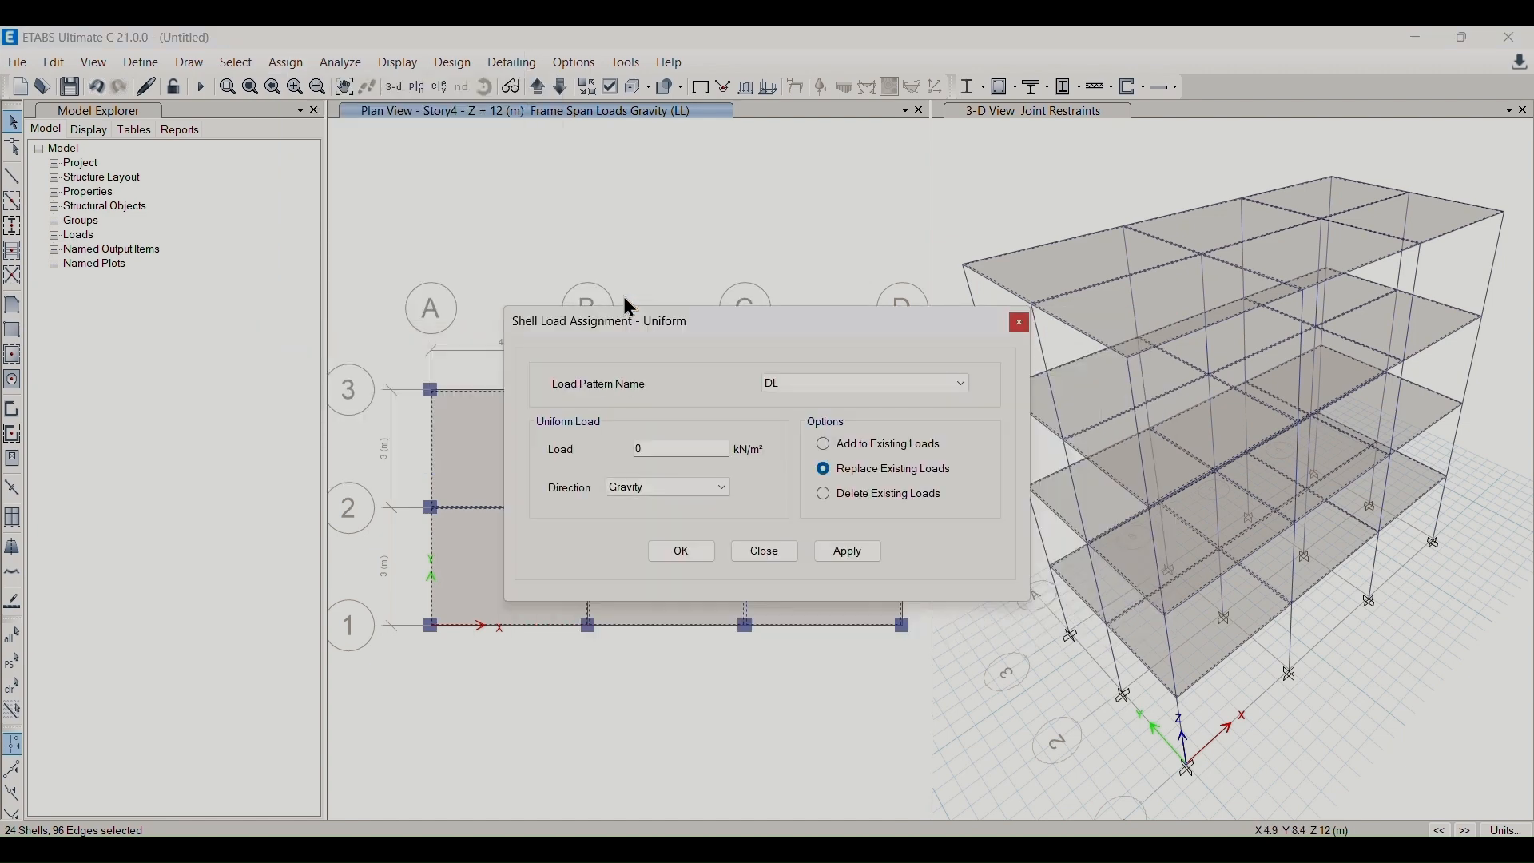
{"action": "left_click_drag", "start_coordinate": [794, 329], "coordinate": [442, 139]}
{"action": "left_click", "coordinate": [430, 183]}
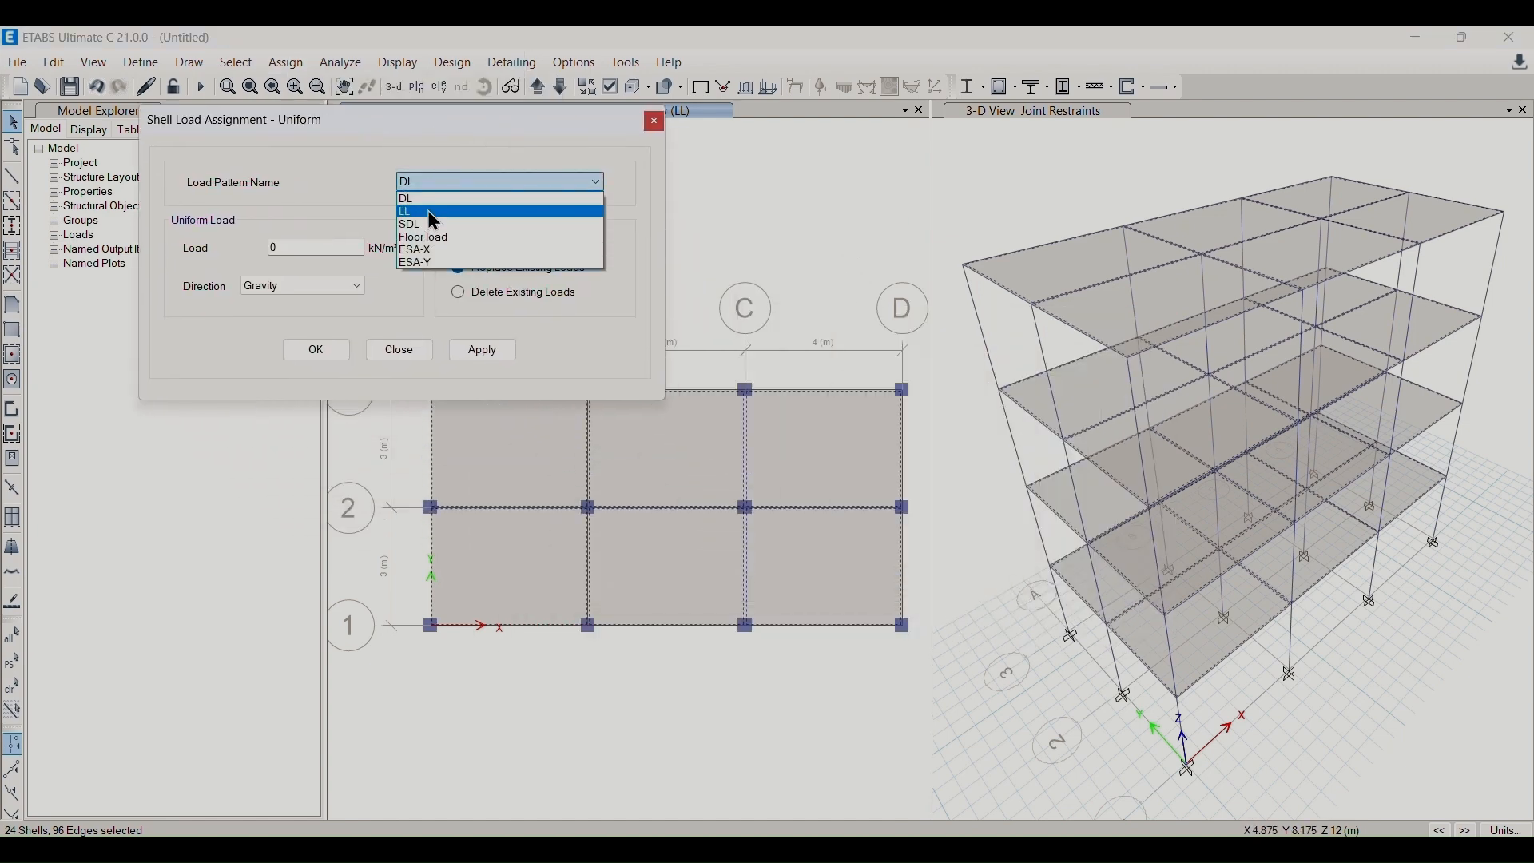
{"action": "left_click", "coordinate": [427, 214]}
{"action": "left_click_drag", "start_coordinate": [298, 246], "coordinate": [240, 245]}
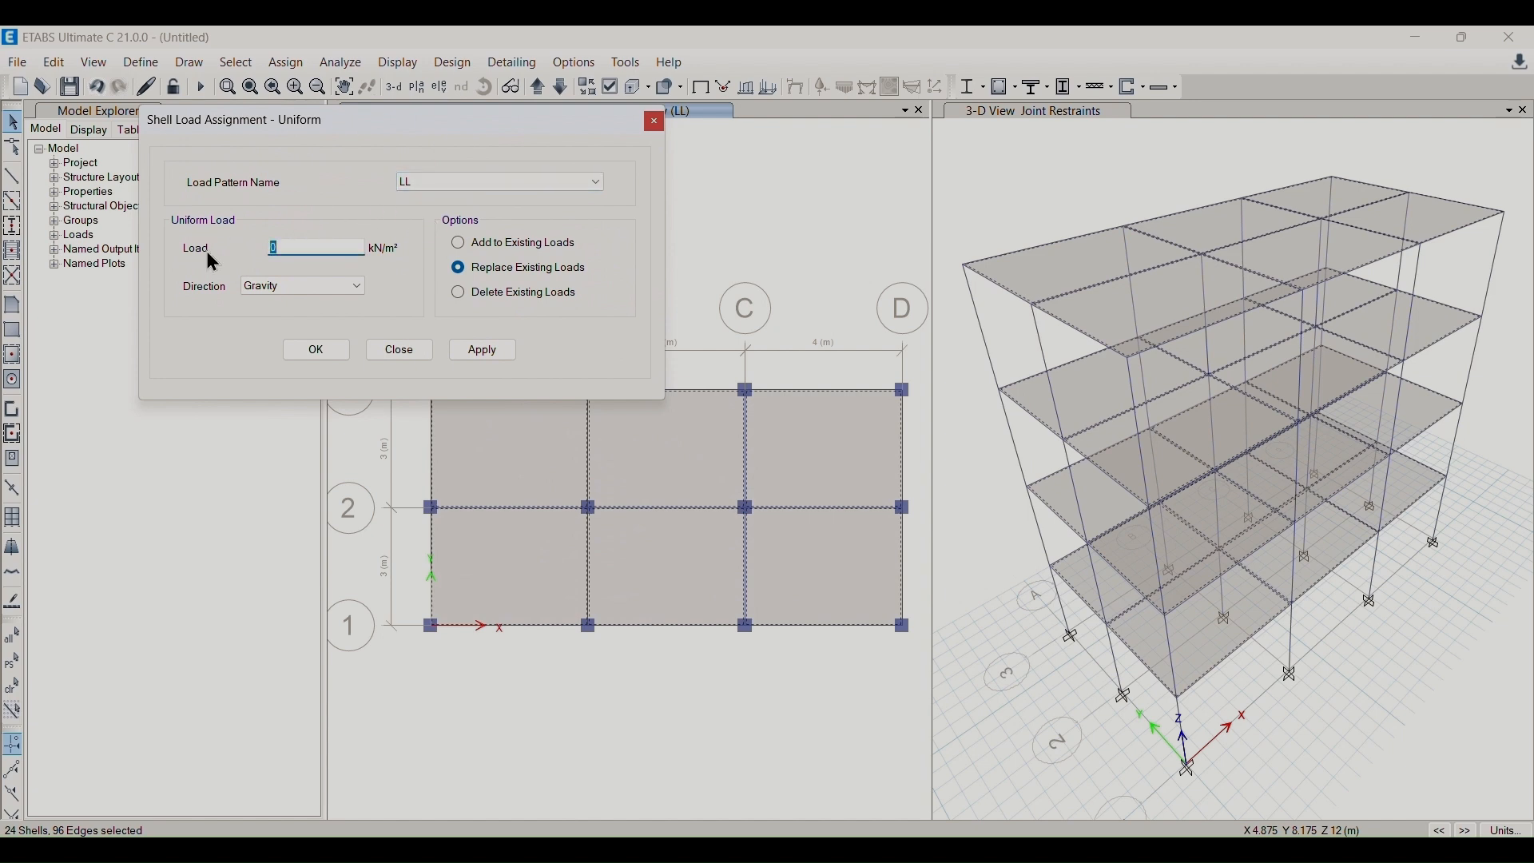
{"action": "type", "text": "3"}
{"action": "left_click", "coordinate": [513, 352]}
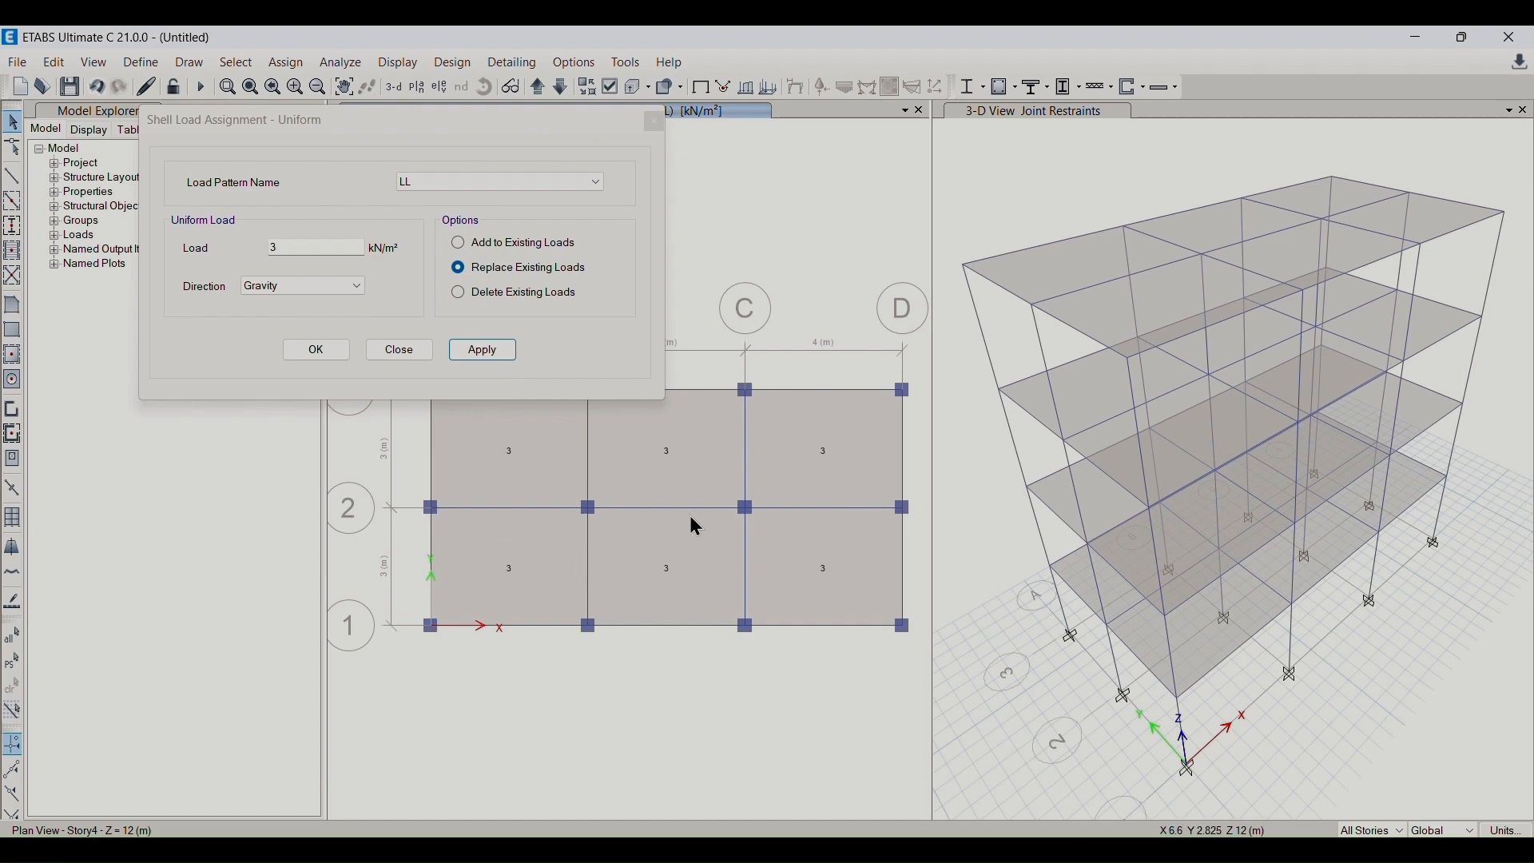
- Reselect all six floor panels between grids A–D and 1–3 across all stories for another shell load
{"action": "left_click_drag", "start_coordinate": [400, 137], "coordinate": [1146, 26]}
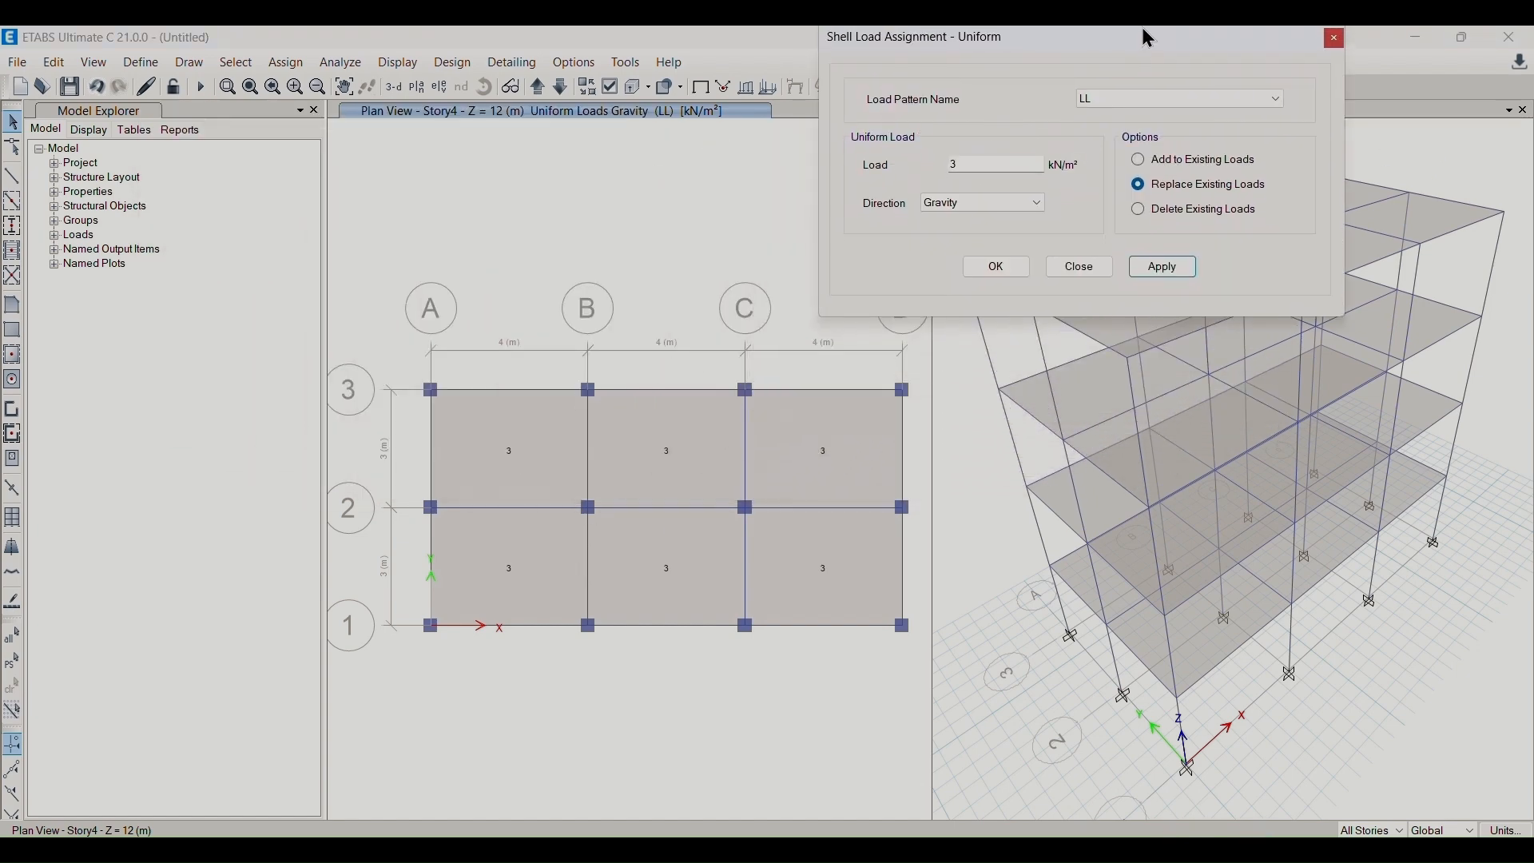
{"action": "left_click", "coordinate": [476, 449]}
{"action": "left_click", "coordinate": [675, 462]}
{"action": "left_click", "coordinate": [815, 467]}
{"action": "left_click", "coordinate": [636, 593]}
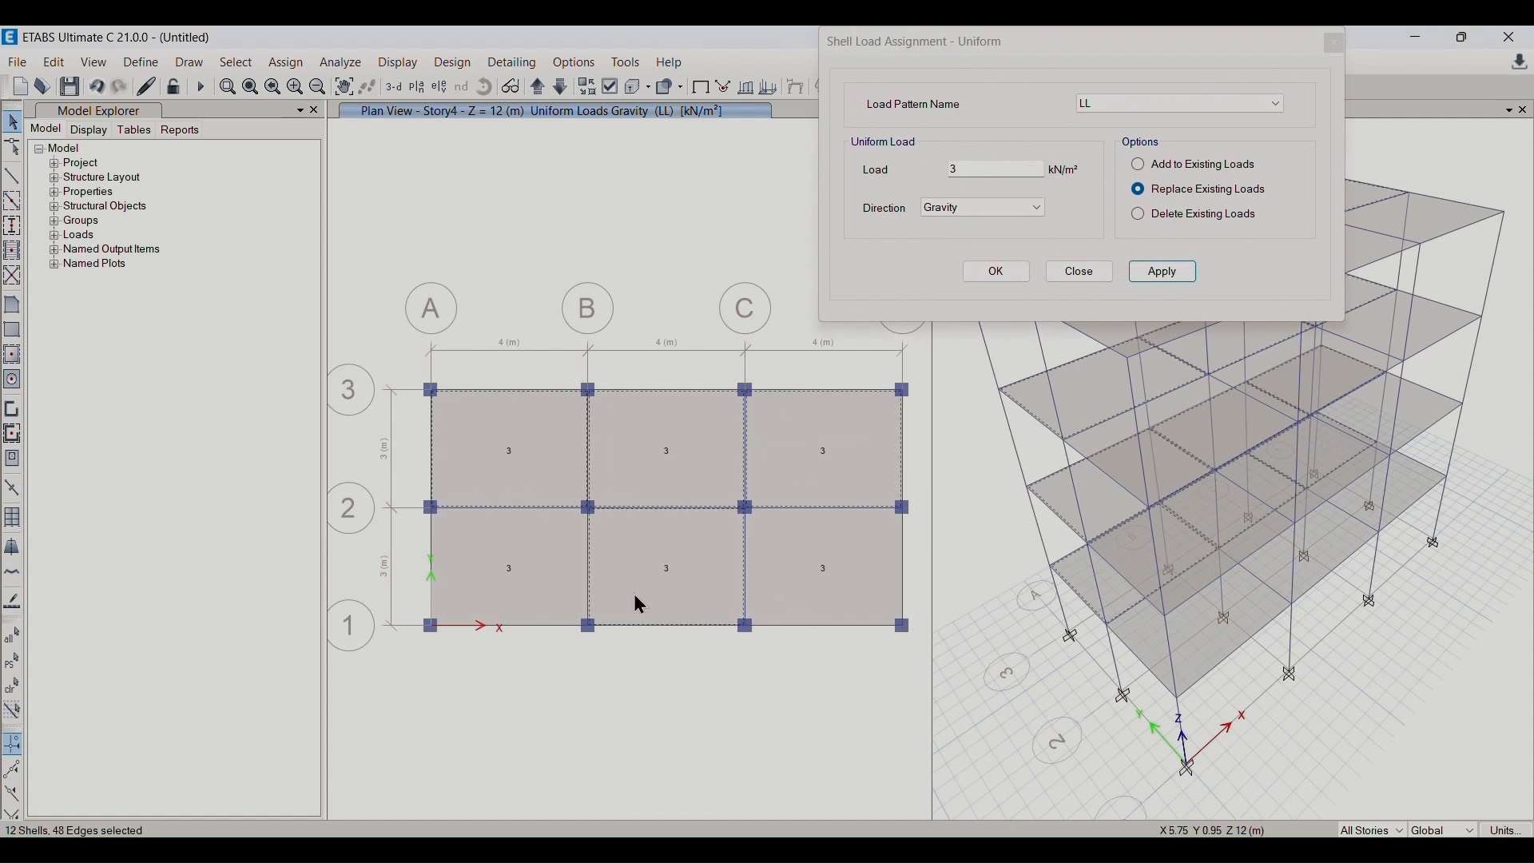
{"action": "left_click", "coordinate": [529, 589]}
{"action": "left_click", "coordinate": [748, 567]}
{"action": "left_click_drag", "start_coordinate": [1093, 45], "coordinate": [483, 174]}
{"action": "left_click", "coordinate": [819, 559]}
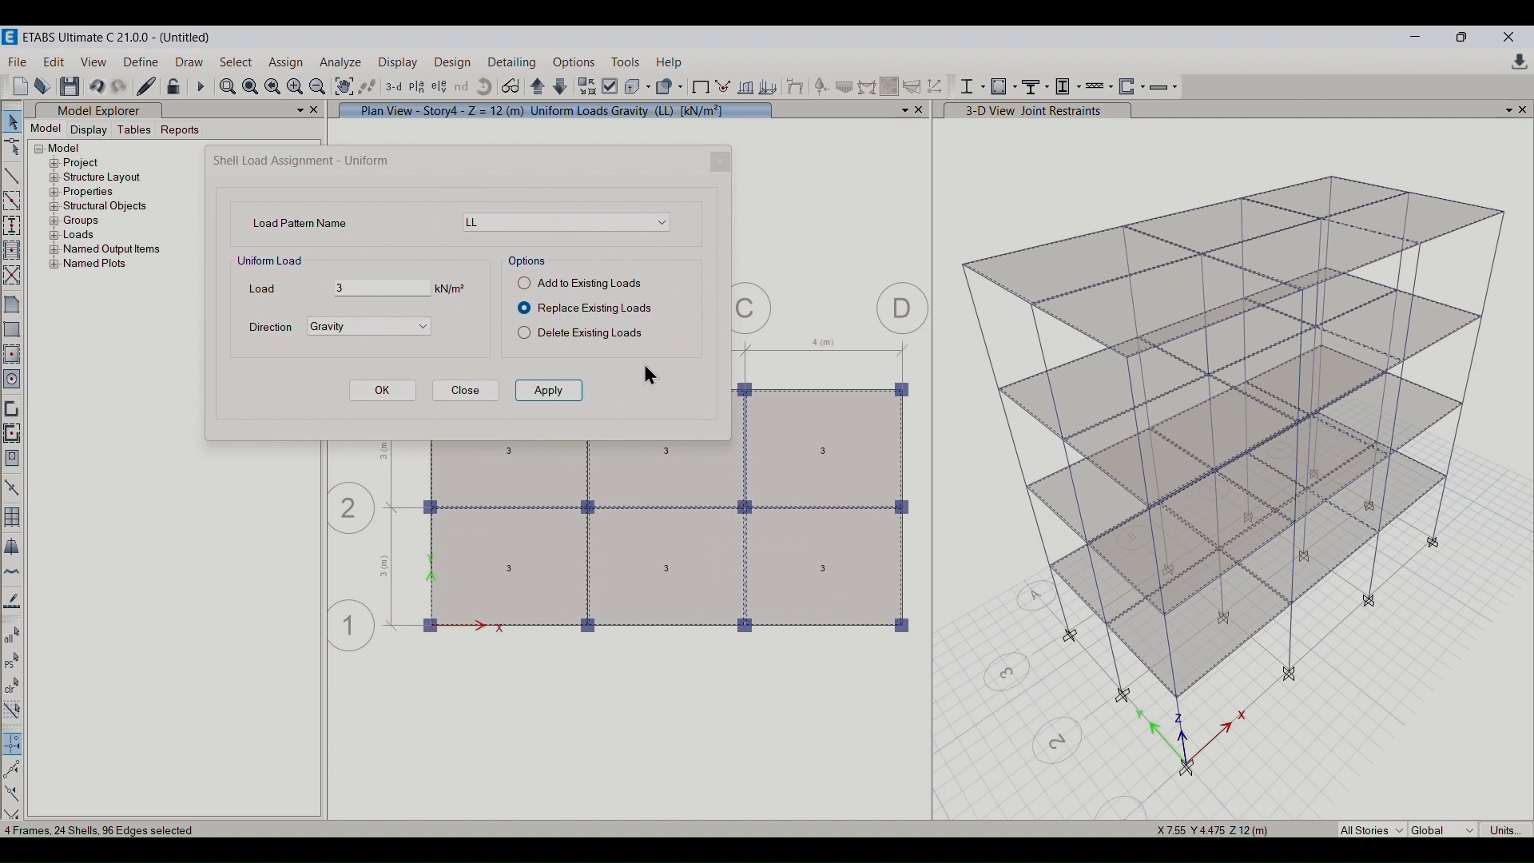
- Add a uniform gravity shell load of 1 kN/m² under the Floor load pattern to the selected panels' existing loads and close the assignment
{"action": "left_click", "coordinate": [526, 217]}
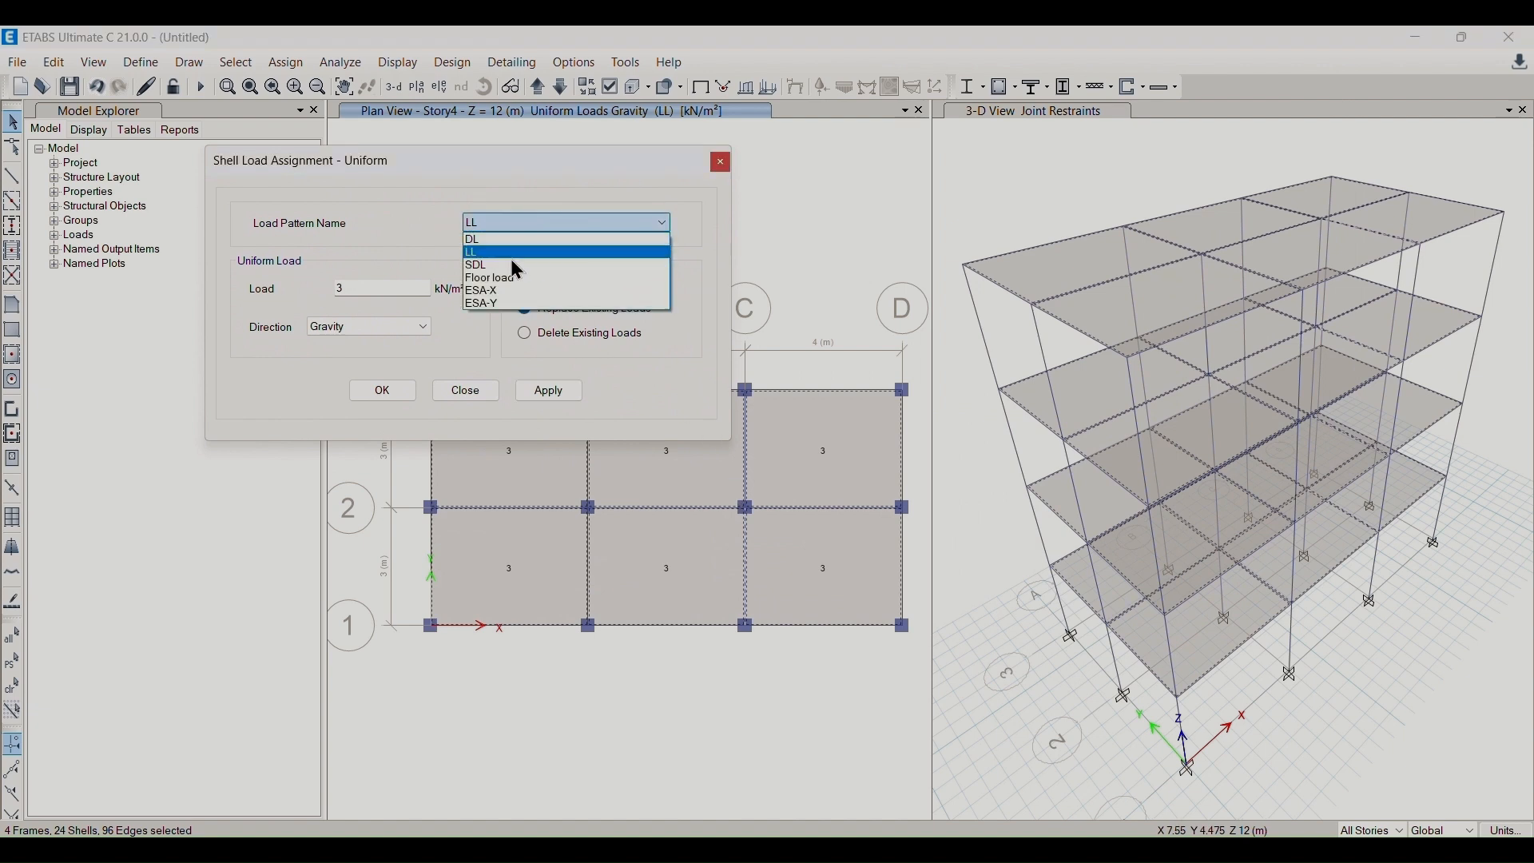
{"action": "left_click", "coordinate": [502, 277]}
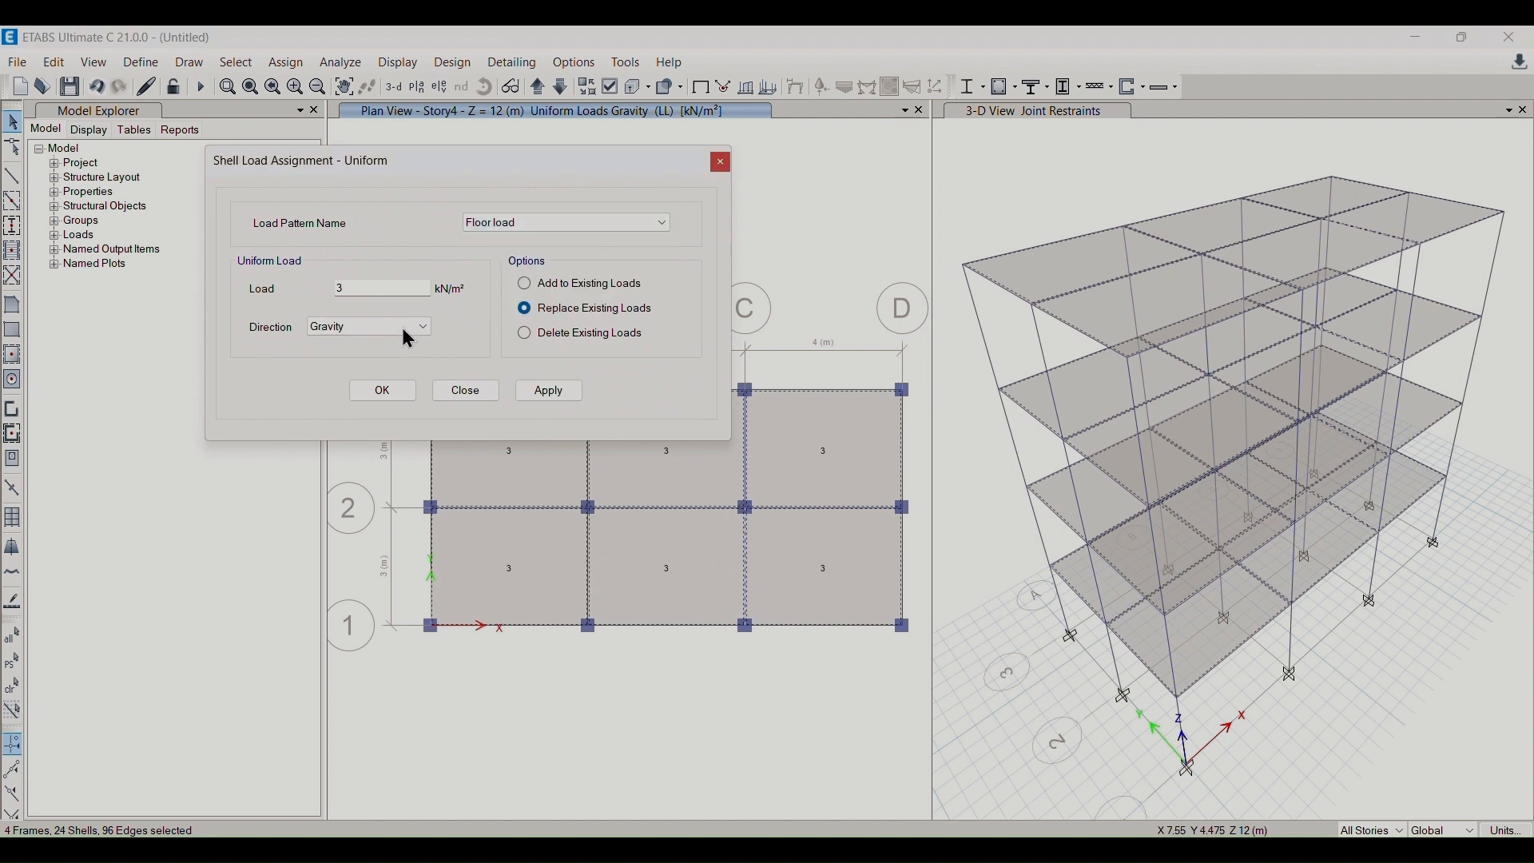
{"action": "double_click", "coordinate": [372, 293]}
{"action": "type", "text": "1"}
{"action": "left_click", "coordinate": [526, 284]}
{"action": "left_click", "coordinate": [526, 309]}
{"action": "left_click", "coordinate": [557, 392]}
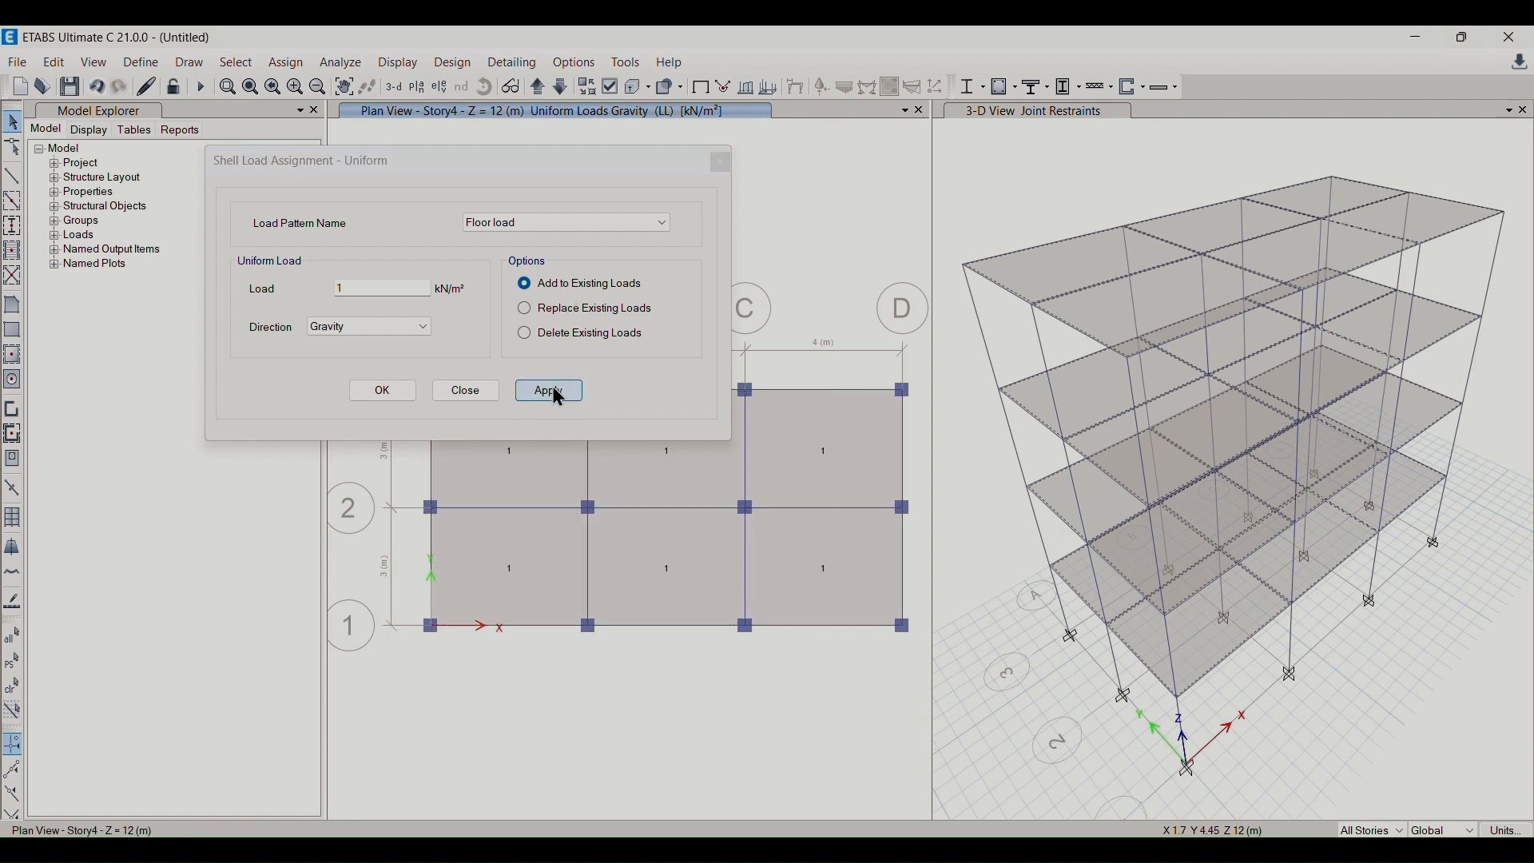
{"action": "left_click", "coordinate": [384, 391]}
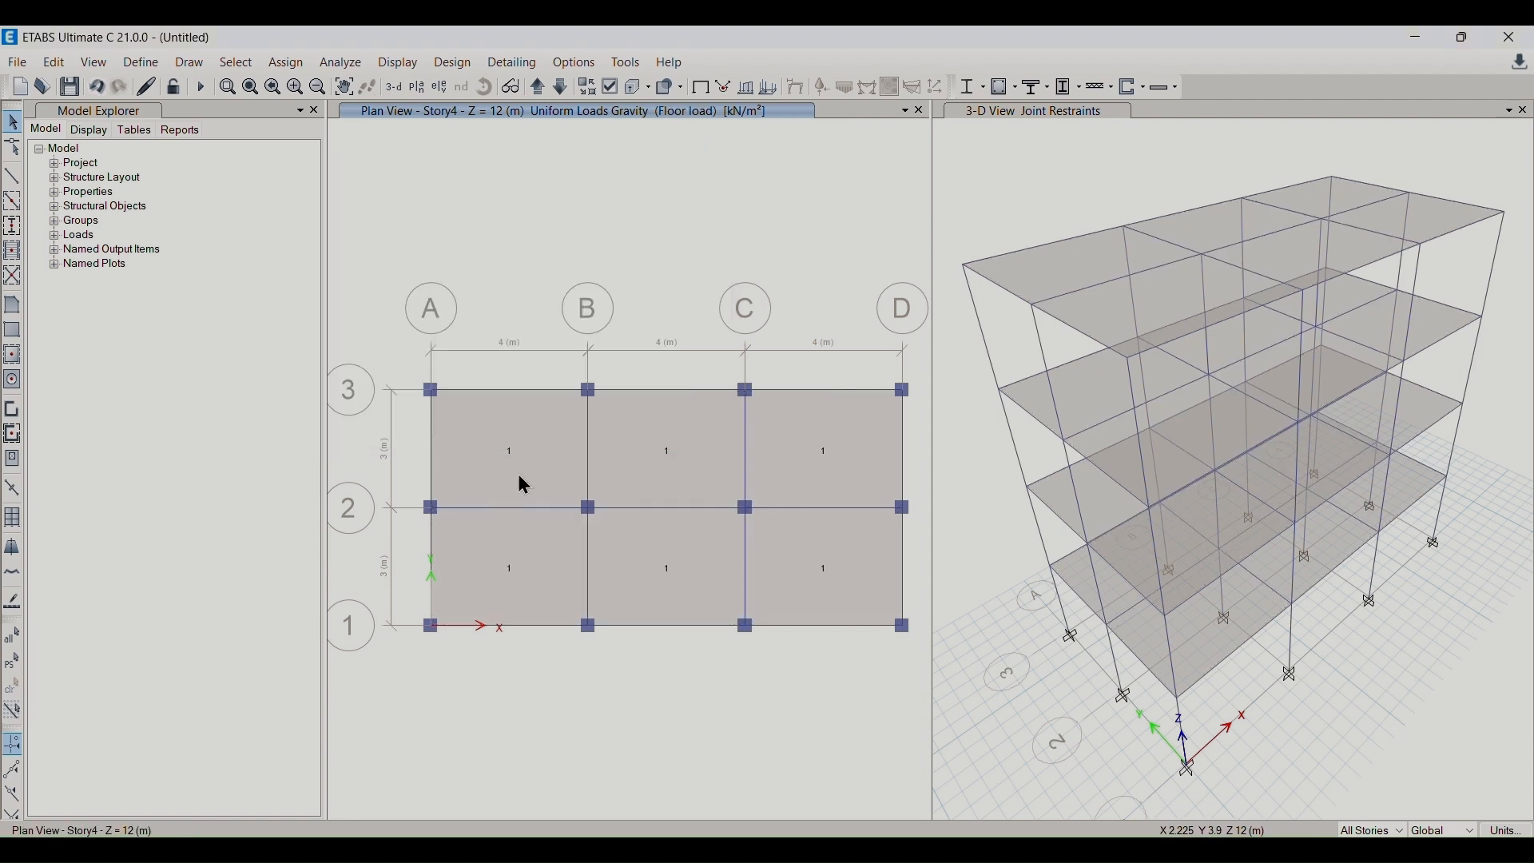
- Examine the loads assigned to the A–B/2–3 slab panels on Story4 and Story1 and to the Story4 edge beam on grid A
{"action": "left_click", "coordinate": [503, 454]}
{"action": "right_click", "coordinate": [503, 453]}
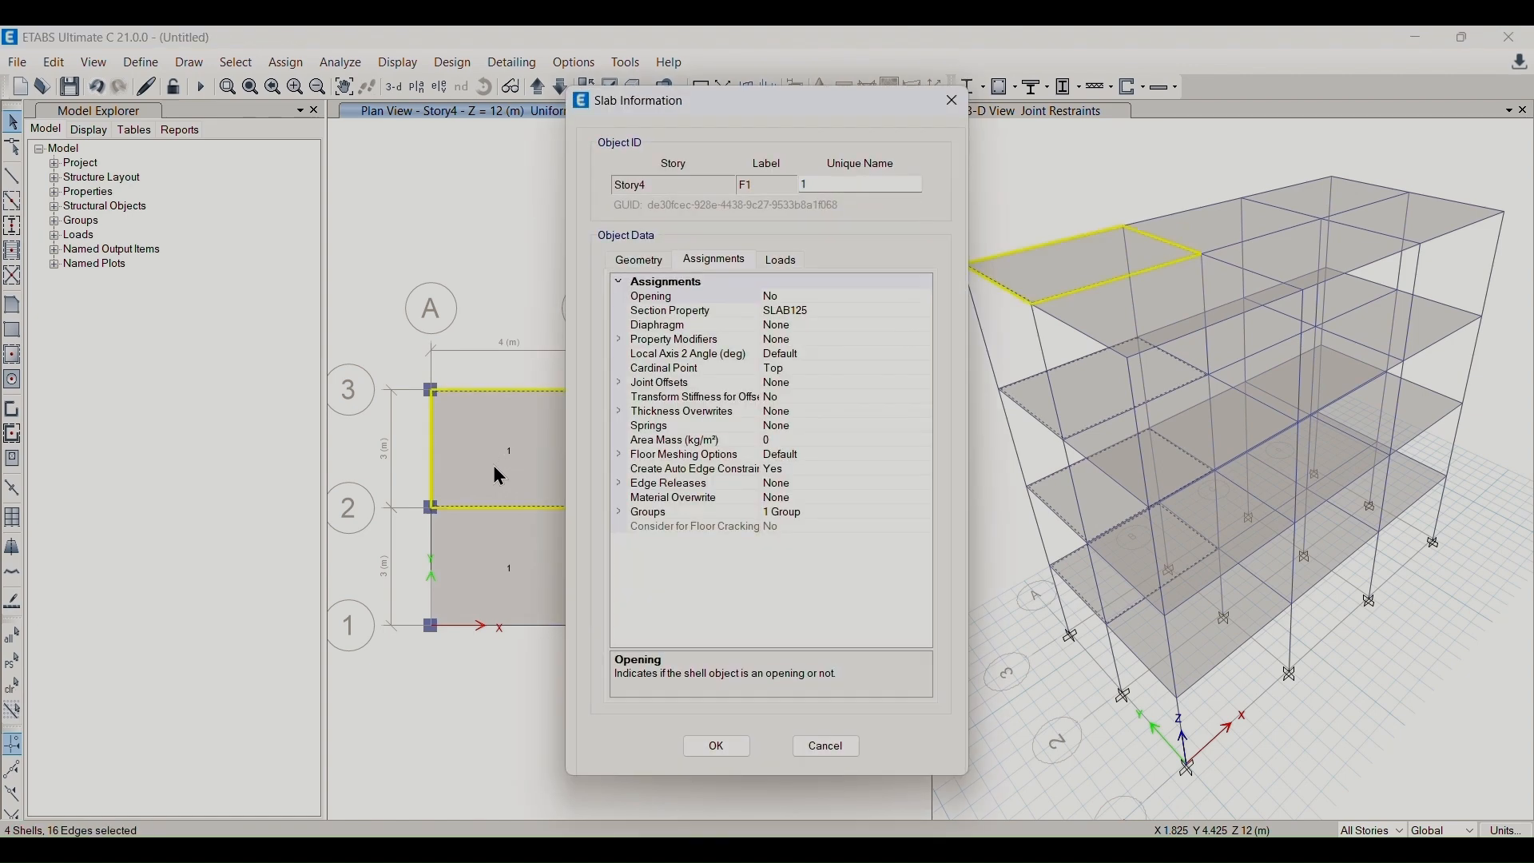
{"action": "left_click", "coordinate": [775, 258]}
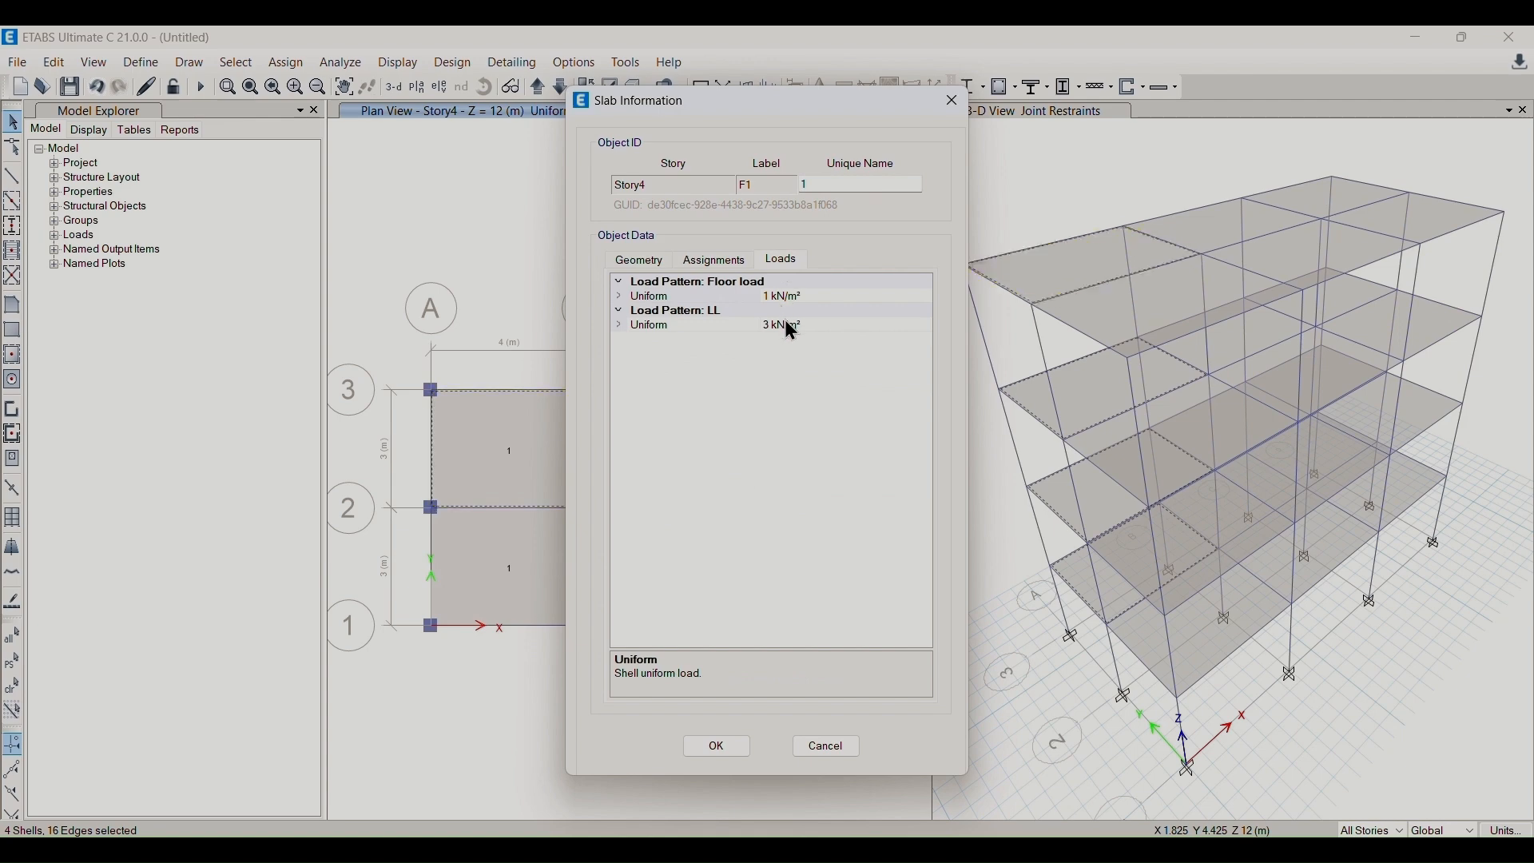
{"action": "left_click", "coordinate": [951, 100]}
{"action": "right_click", "coordinate": [1109, 603]}
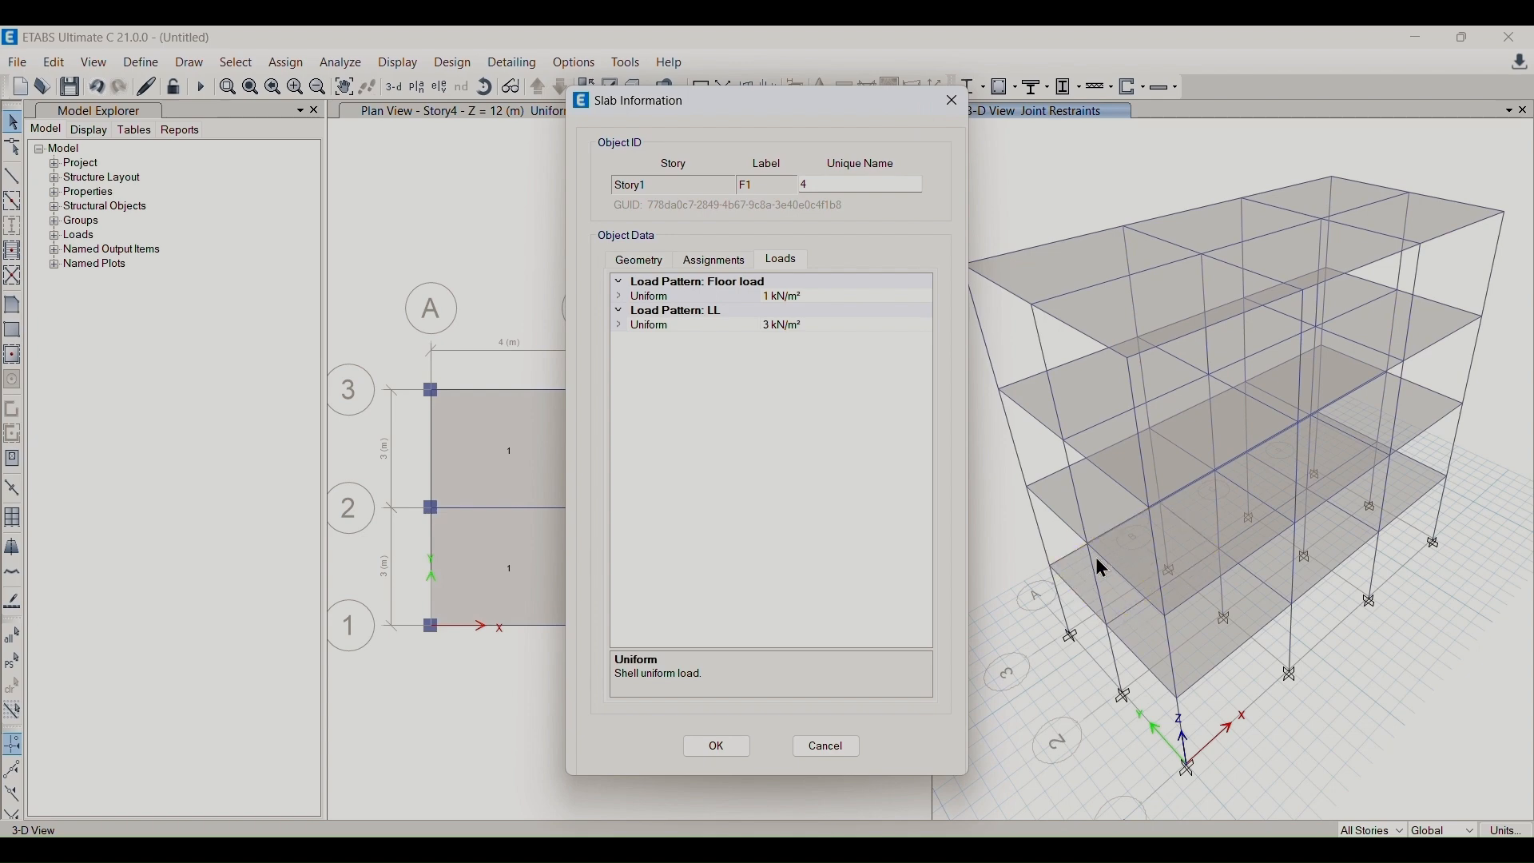
{"action": "left_click", "coordinate": [951, 101]}
{"action": "right_click", "coordinate": [992, 286]}
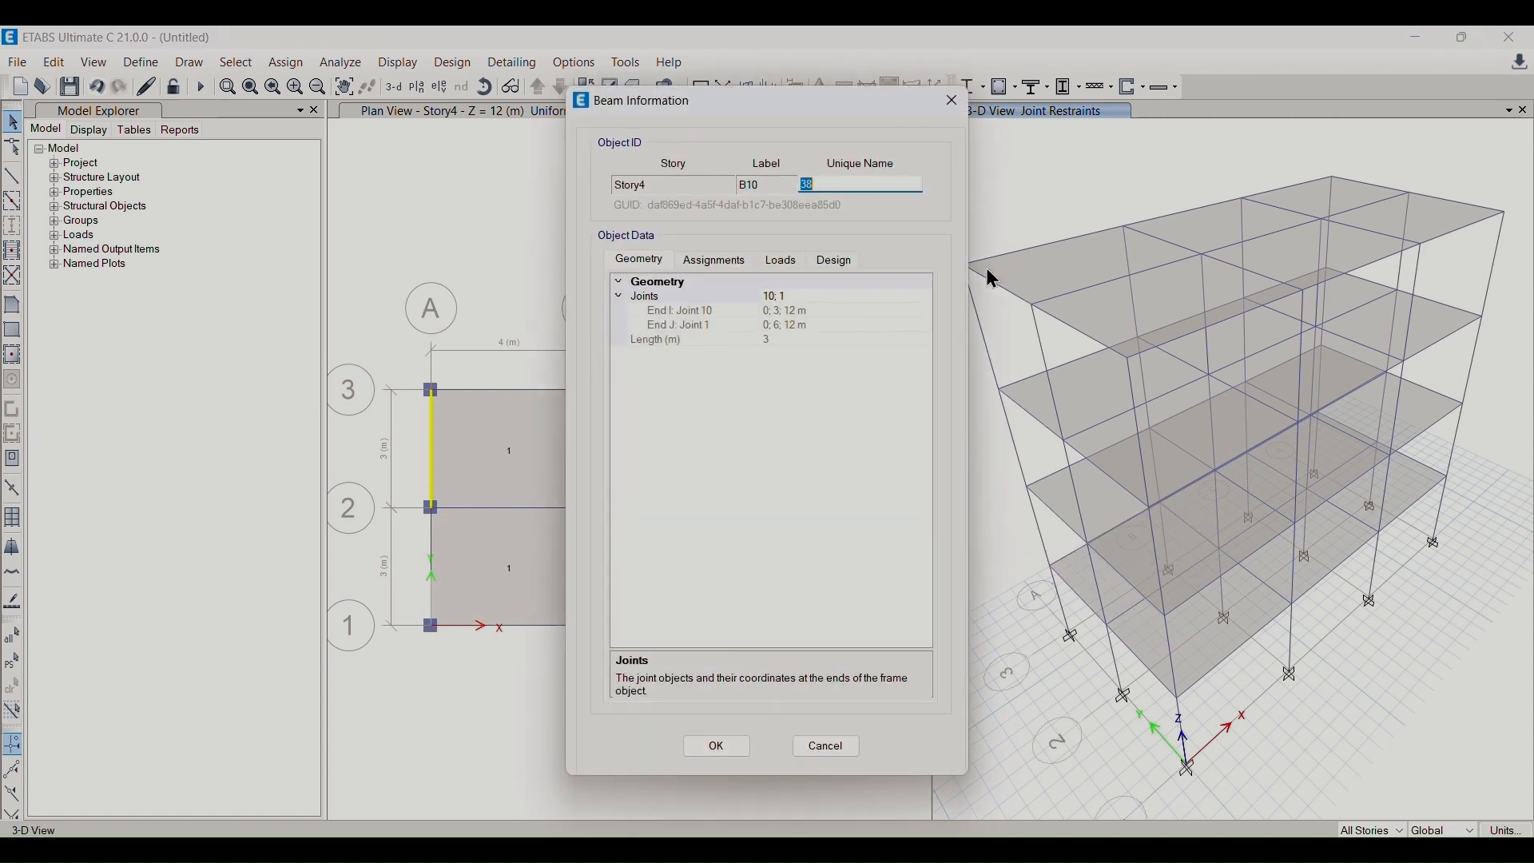
{"action": "left_click", "coordinate": [783, 261]}
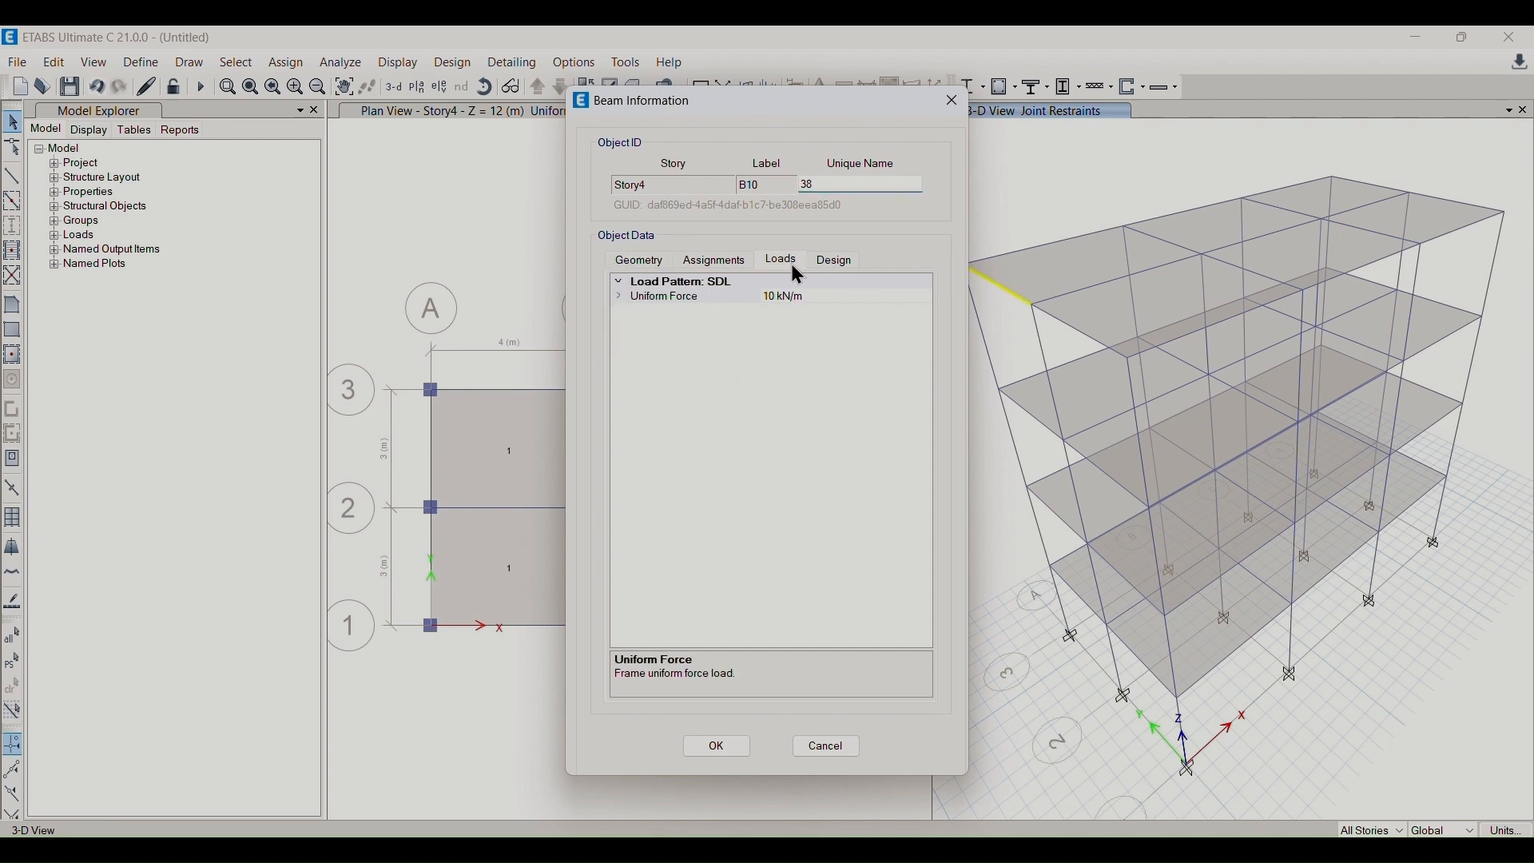
{"action": "left_click", "coordinate": [778, 298]}
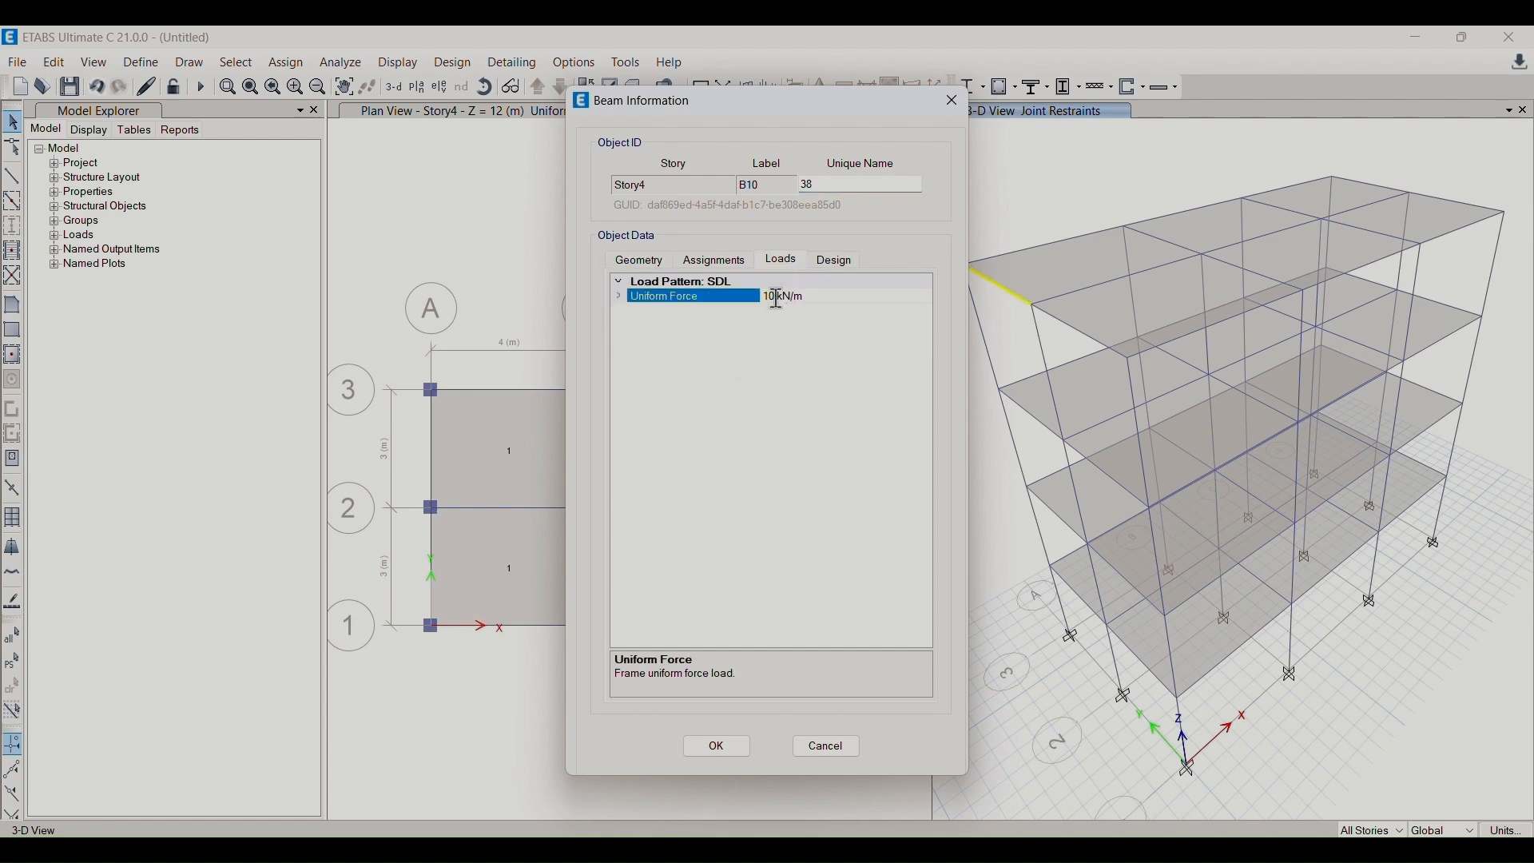
{"action": "left_click", "coordinate": [952, 100]}
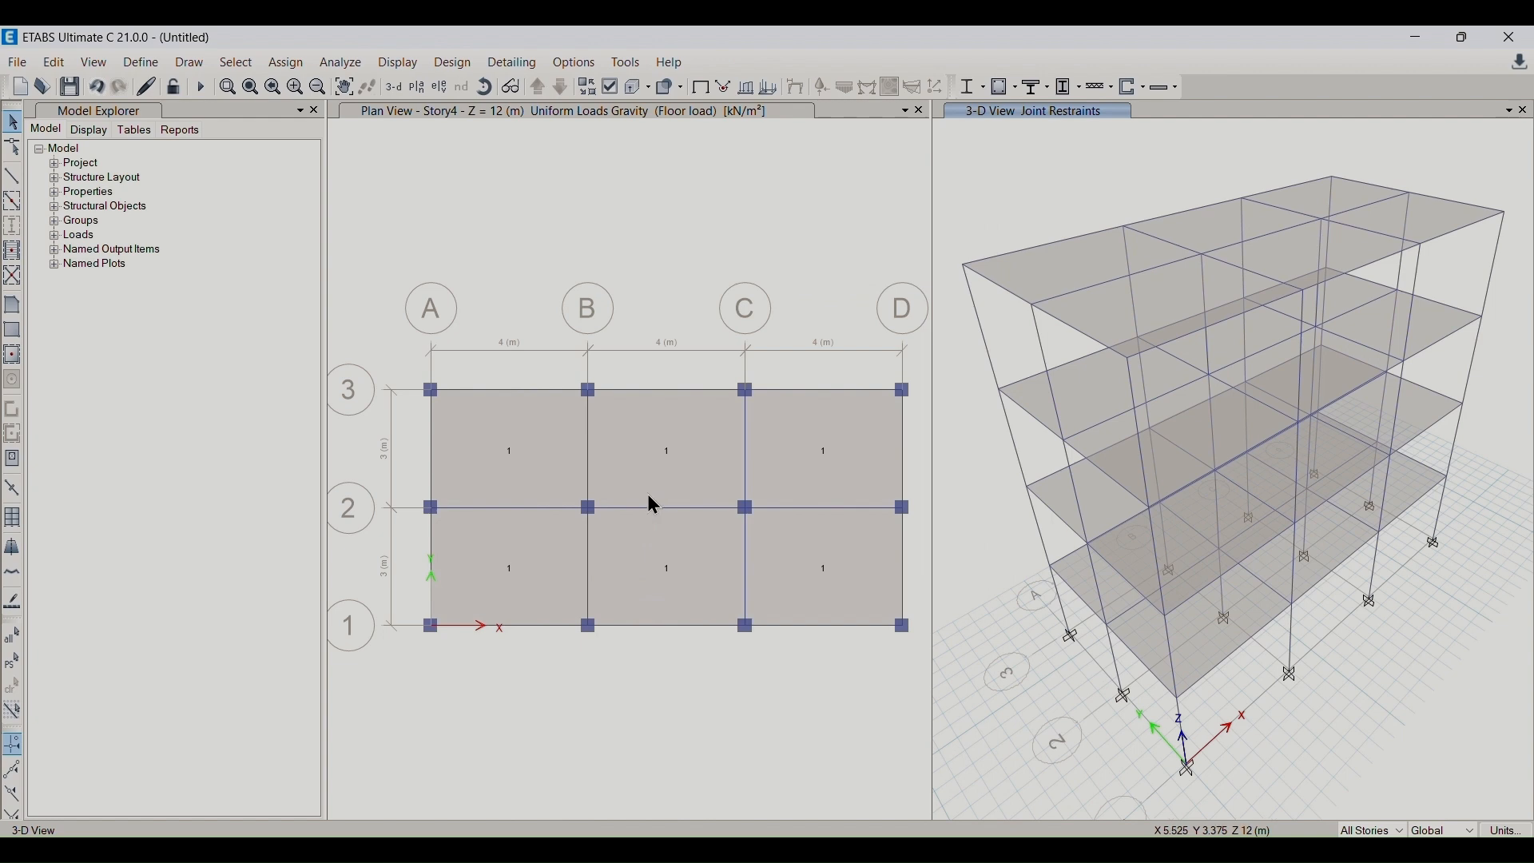
- Define a new rigid diaphragm named D2
{"action": "left_click", "coordinate": [516, 226]}
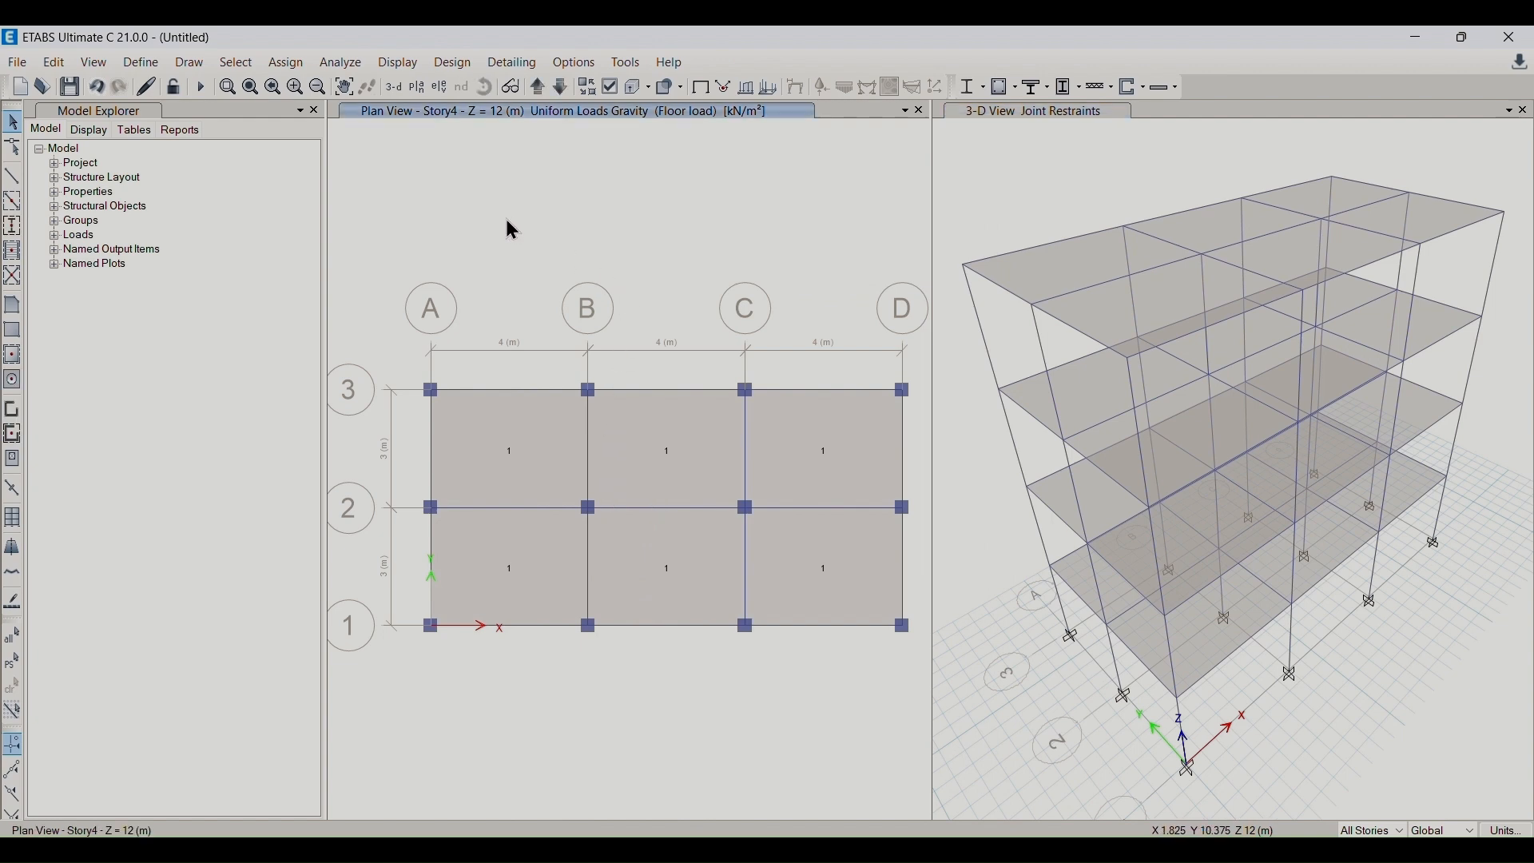
{"action": "left_click", "coordinate": [150, 69]}
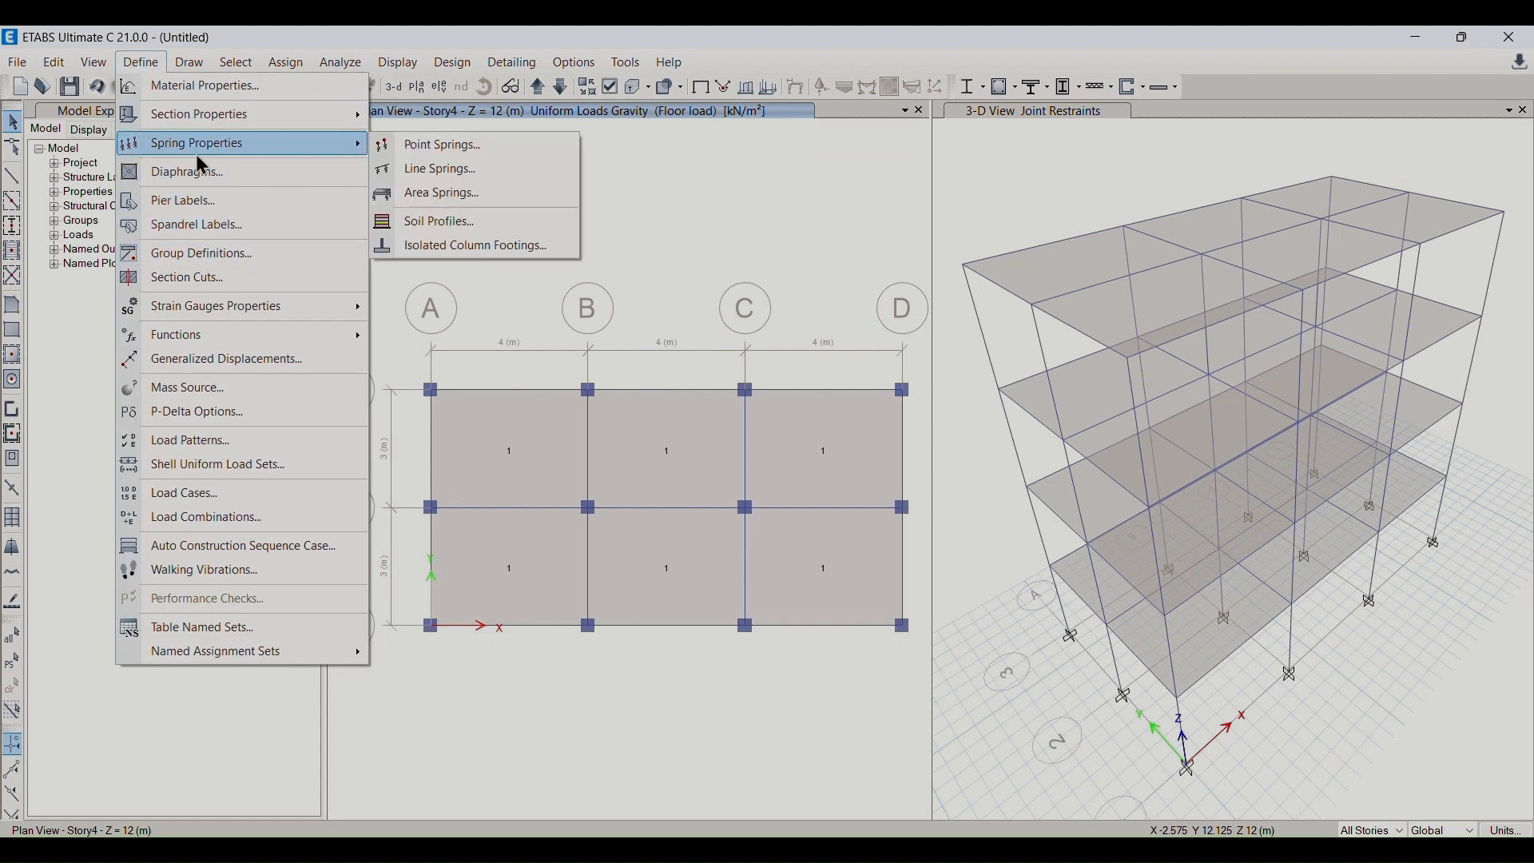
{"action": "left_click", "coordinate": [196, 180]}
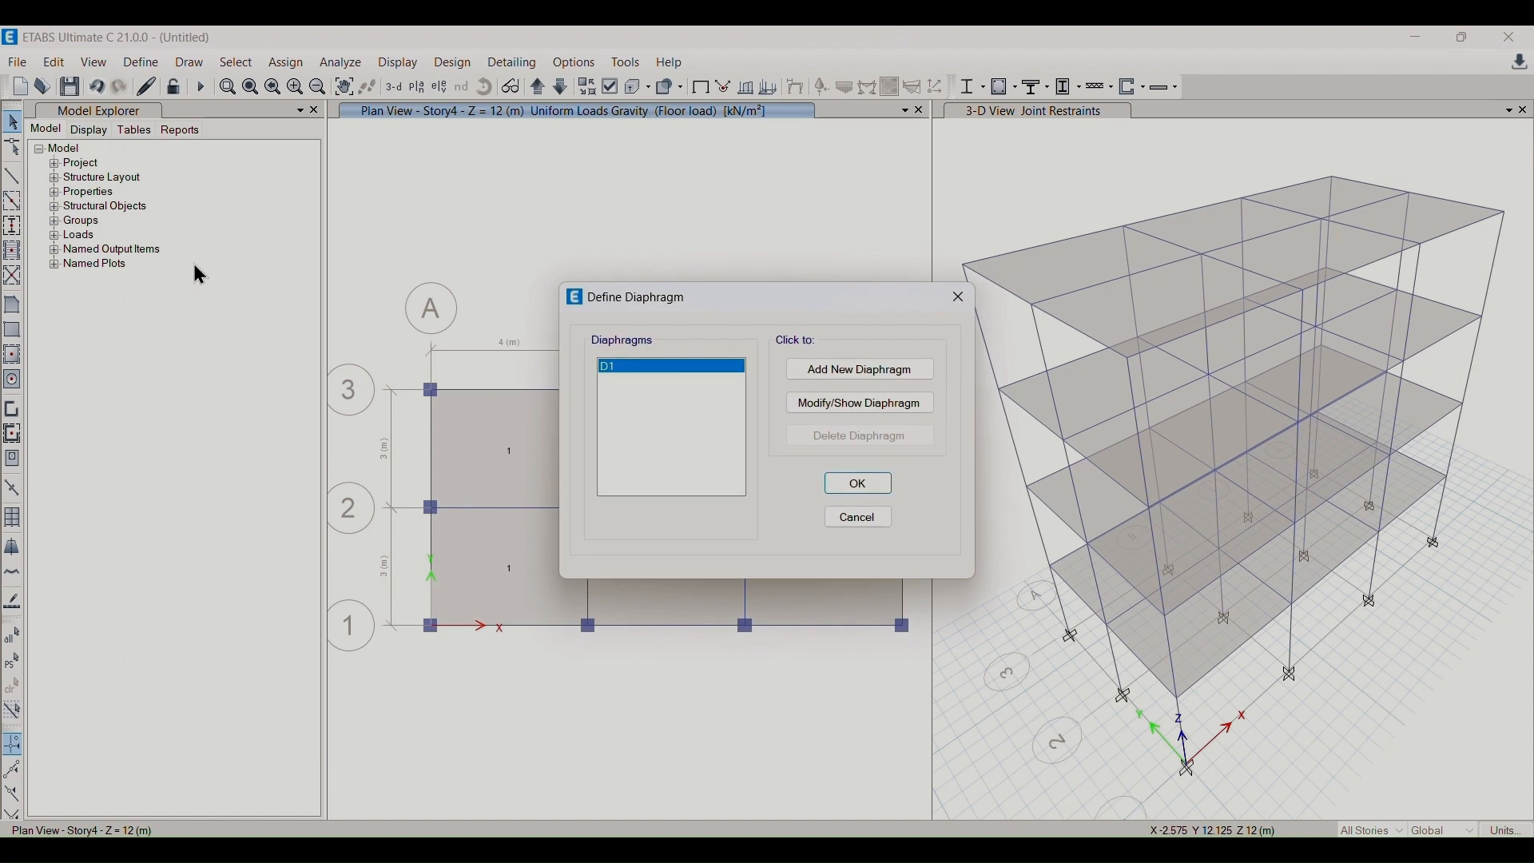
{"action": "left_click_drag", "start_coordinate": [803, 307], "coordinate": [434, 159]}
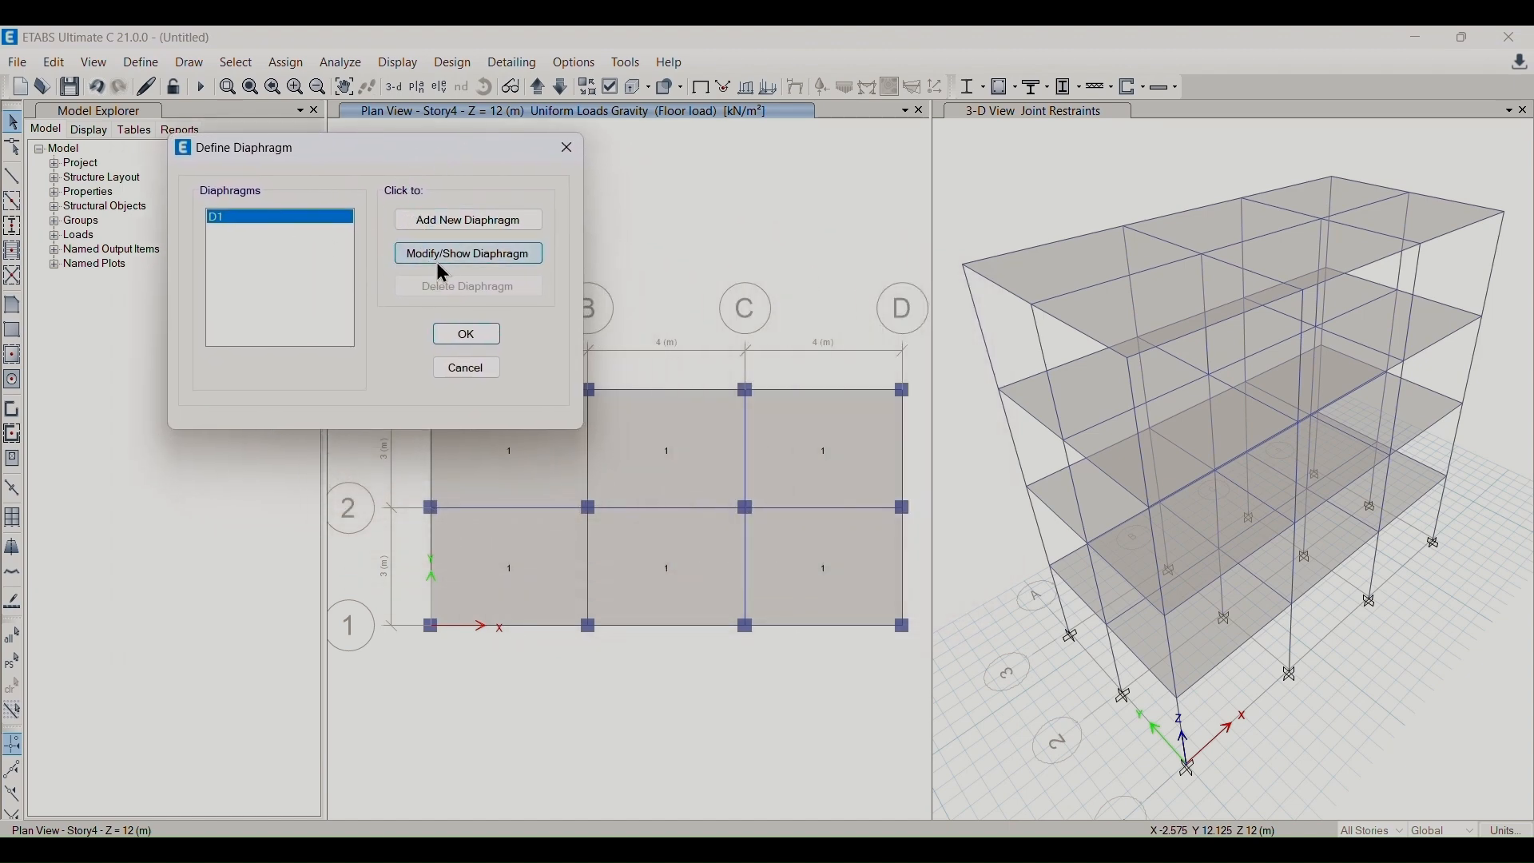
{"action": "left_click", "coordinate": [454, 218]}
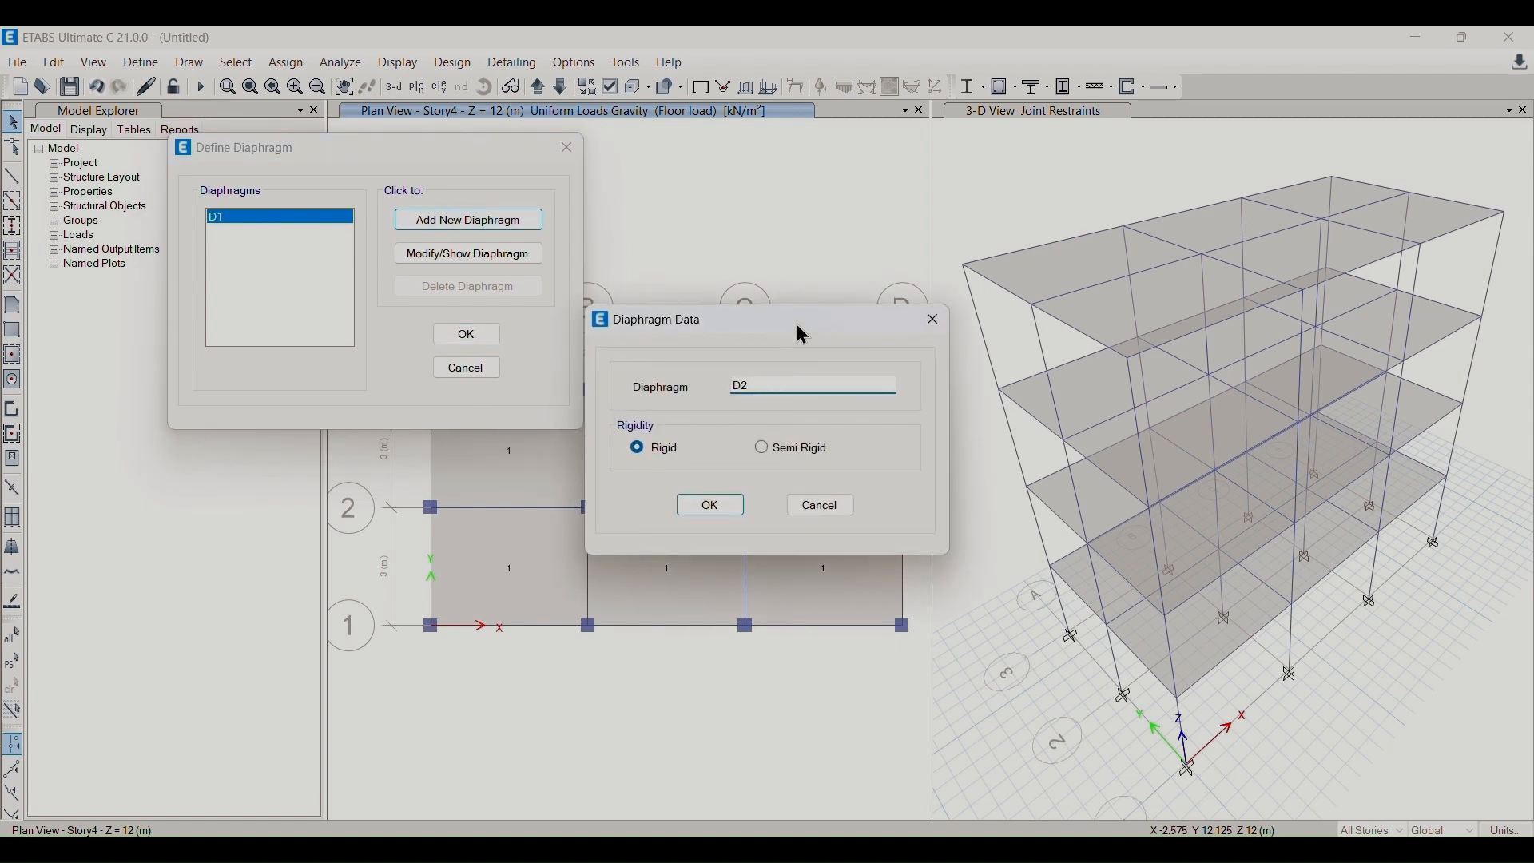
{"action": "left_click_drag", "start_coordinate": [796, 323], "coordinate": [821, 220]}
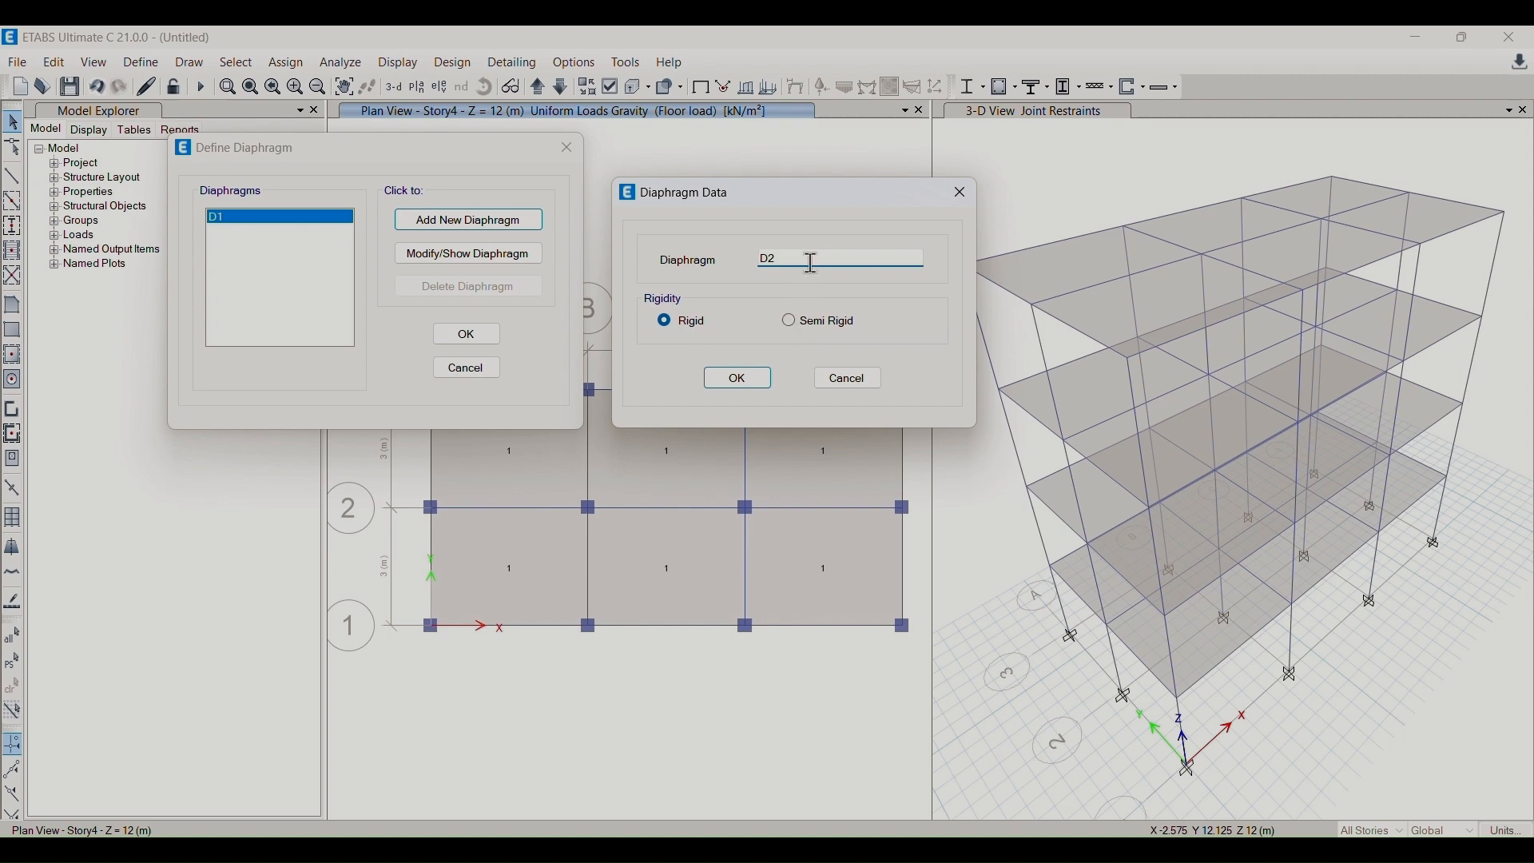
{"action": "left_click", "coordinate": [739, 378]}
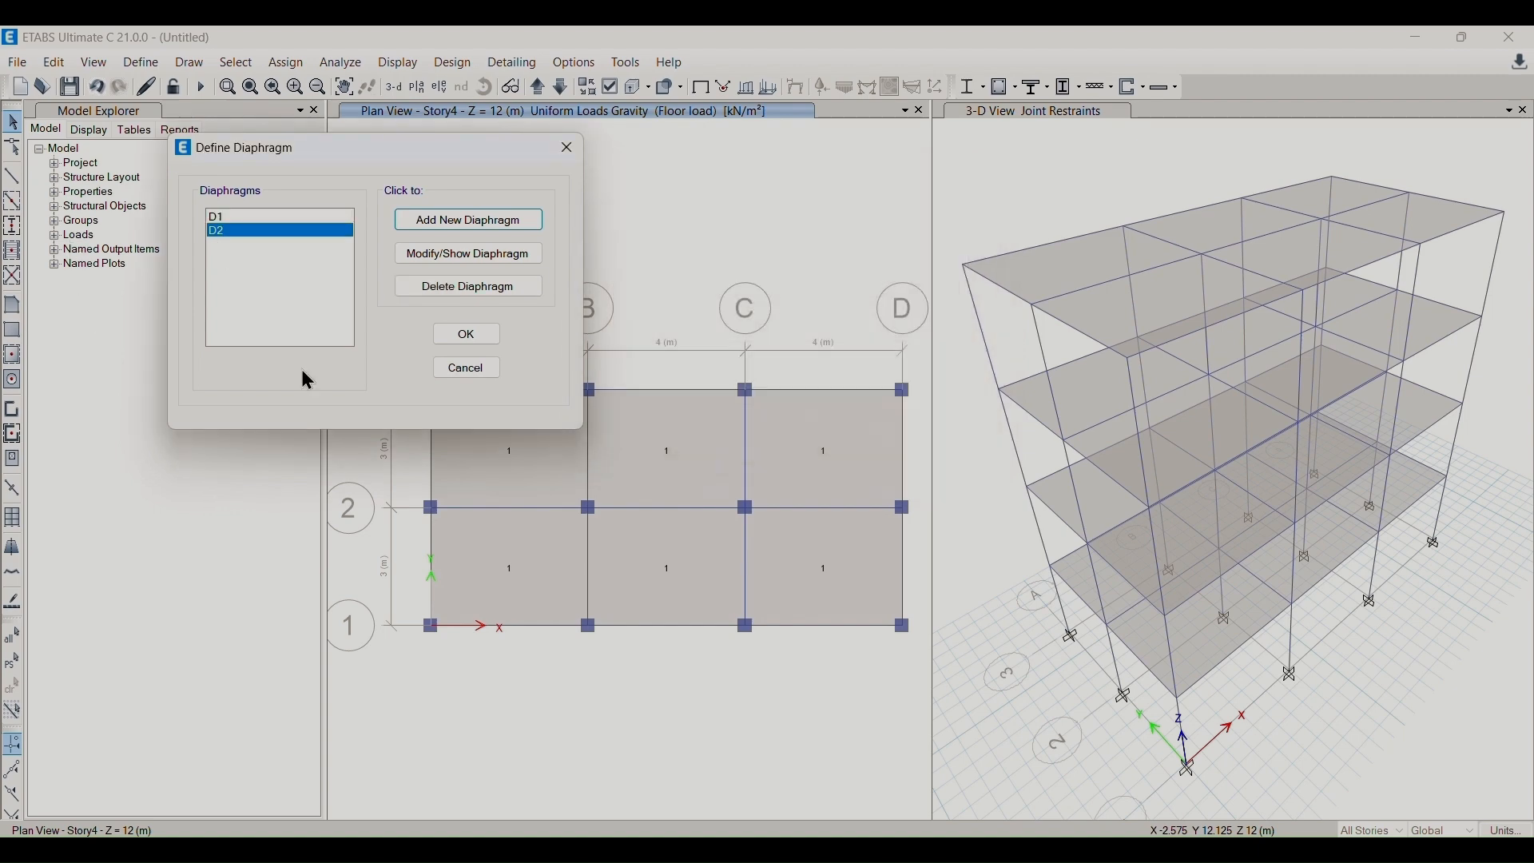
- Define two more diaphragms, D3 and D4, and accept the diaphragm definitions
{"action": "left_click", "coordinate": [460, 226]}
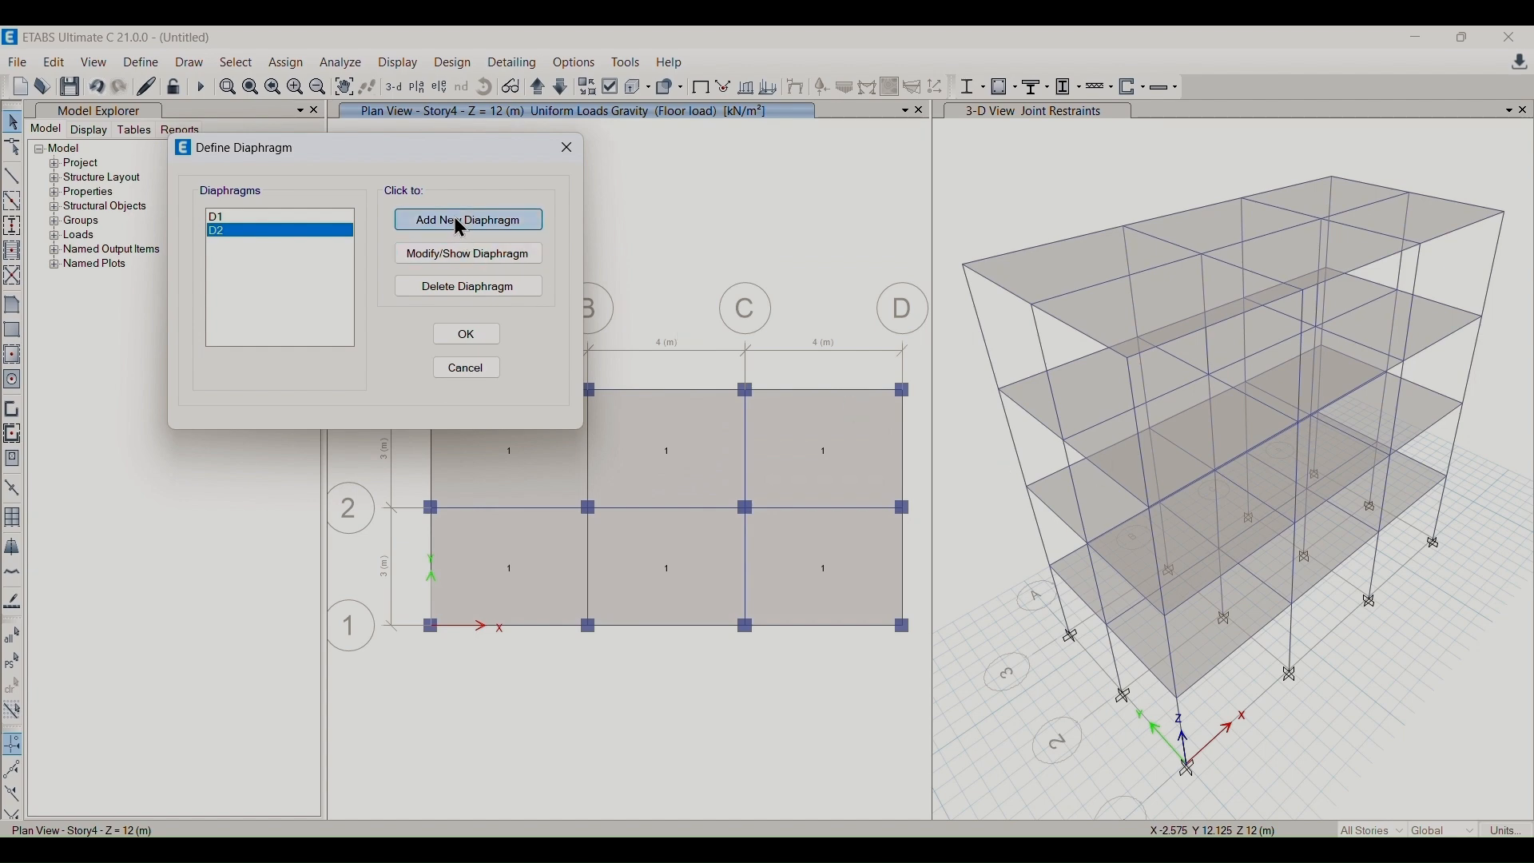
{"action": "left_click", "coordinate": [714, 504]}
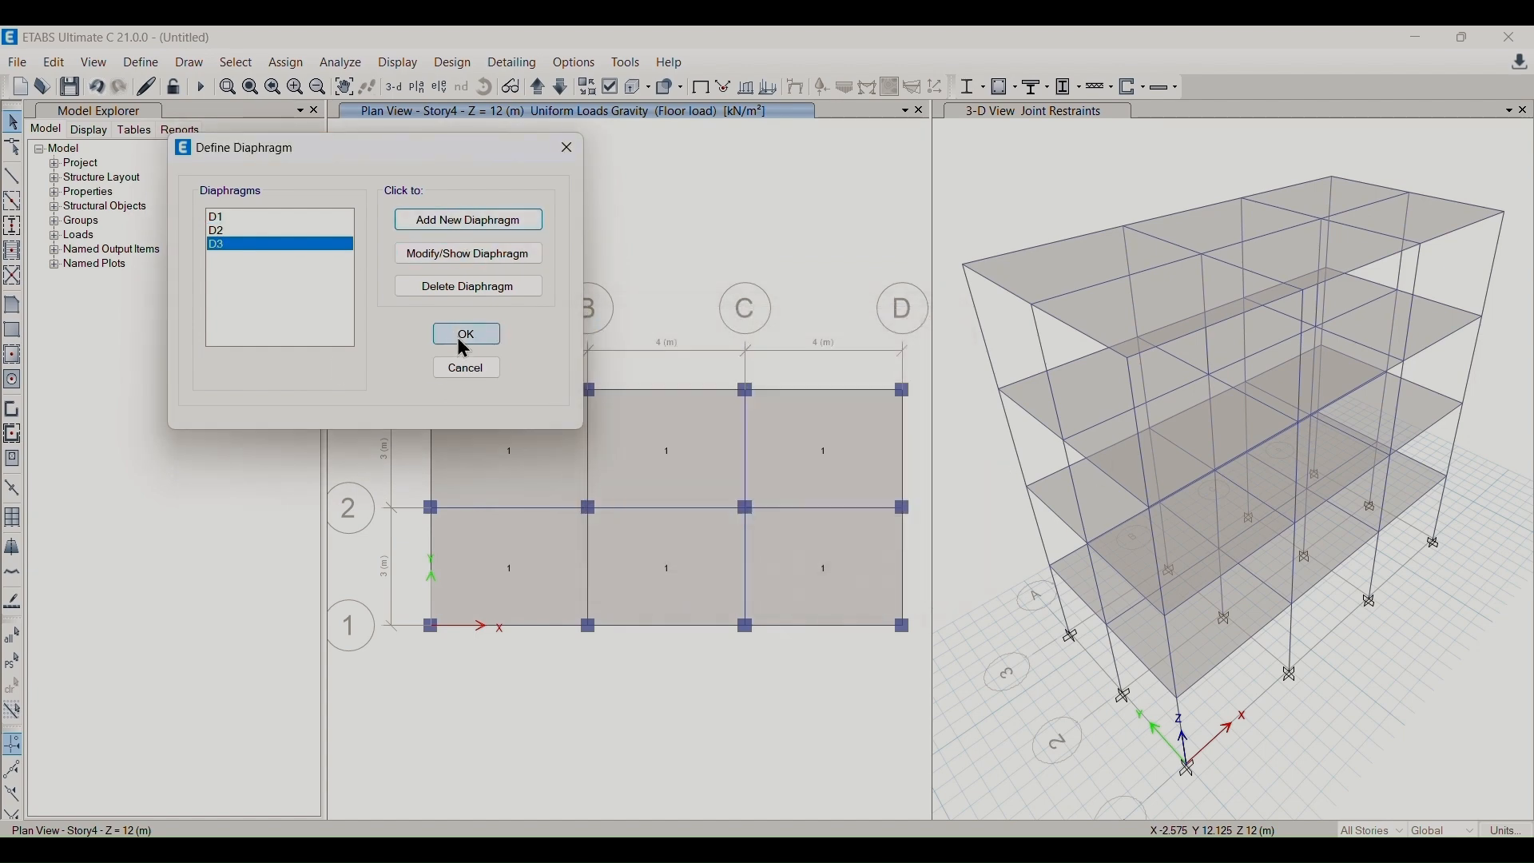
{"action": "left_click", "coordinate": [438, 219]}
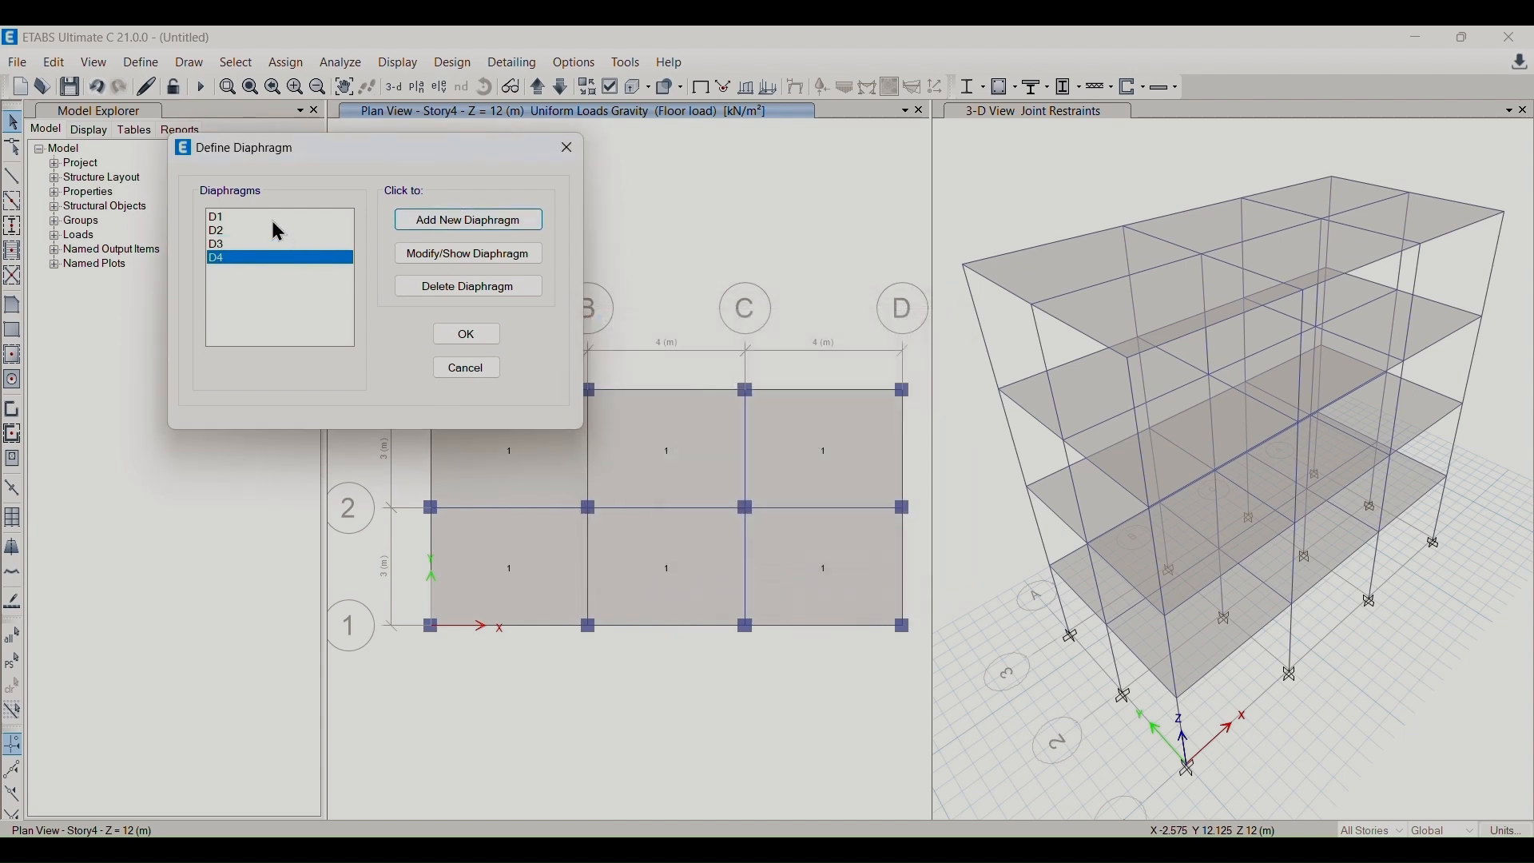
{"action": "left_click_drag", "start_coordinate": [270, 217], "coordinate": [256, 257]}
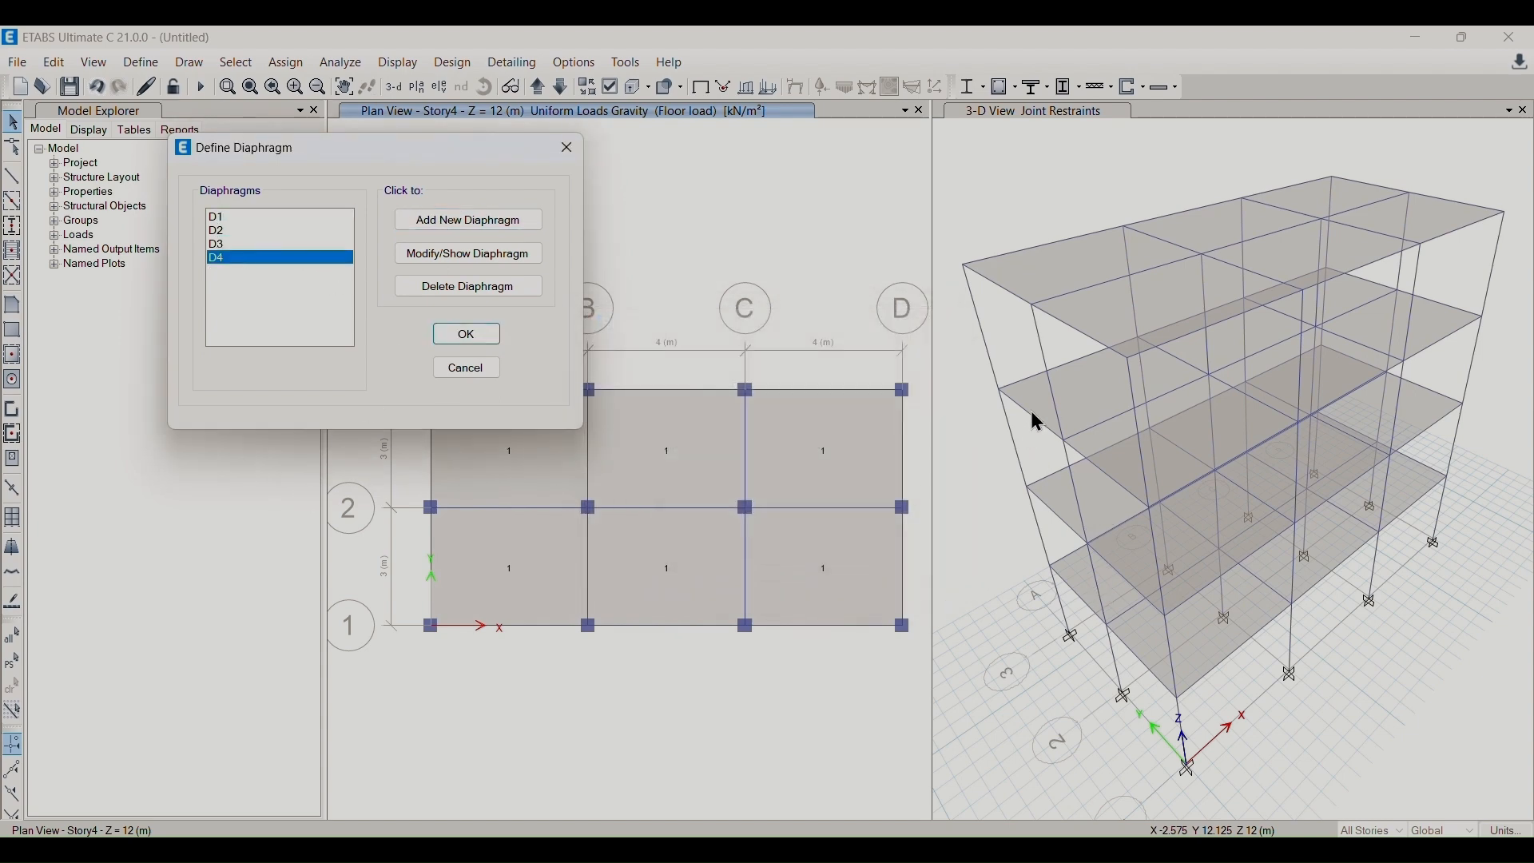
{"action": "left_click", "coordinate": [466, 335]}
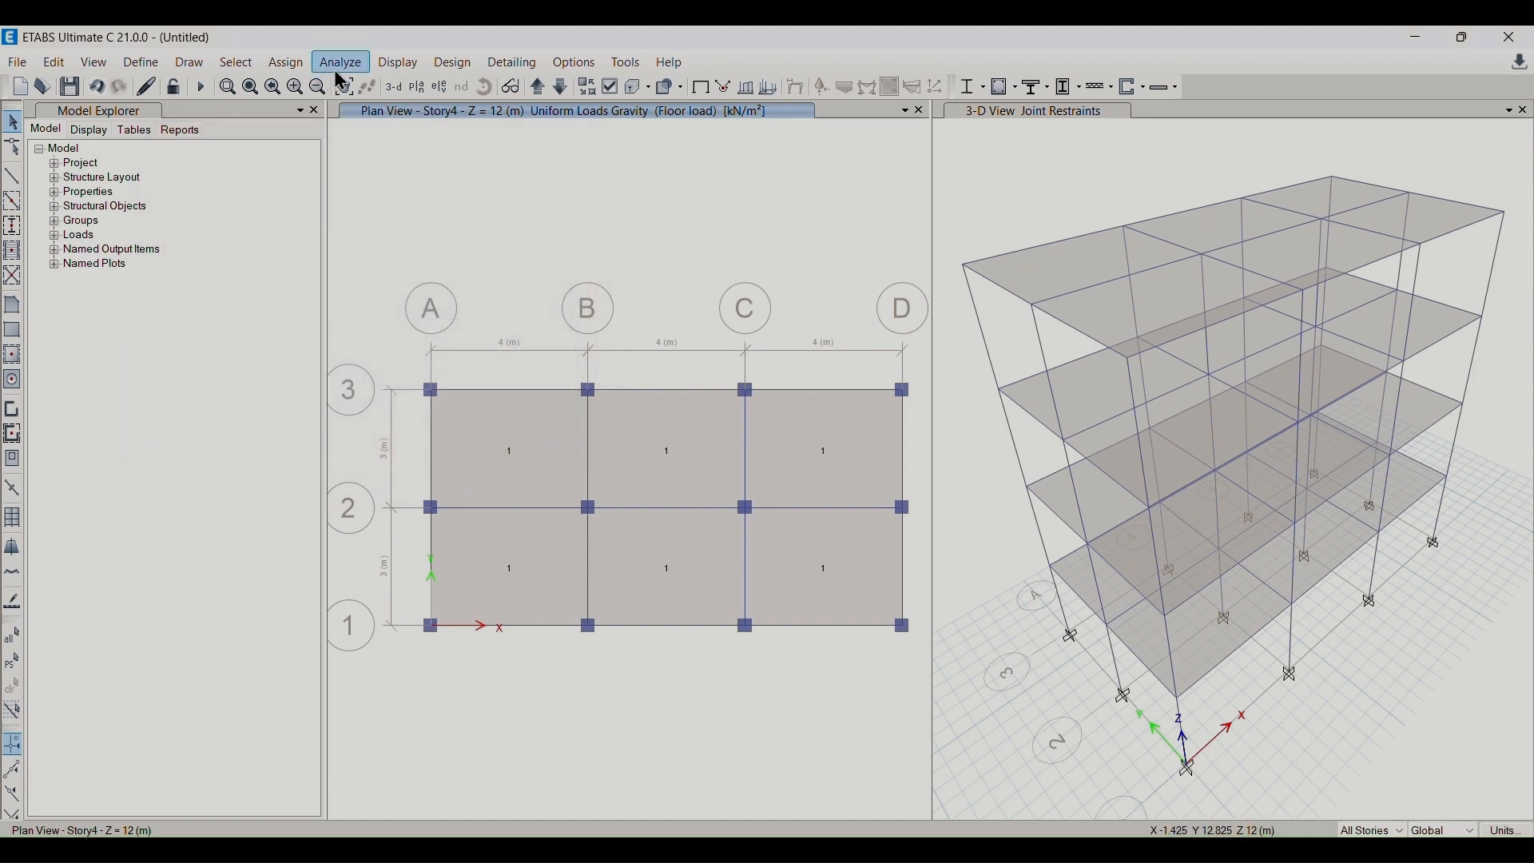
- Start a joint diaphragm assignment with D1 chosen and restrict plan actions to One Story
{"action": "left_click", "coordinate": [276, 63]}
{"action": "left_click", "coordinate": [285, 63]}
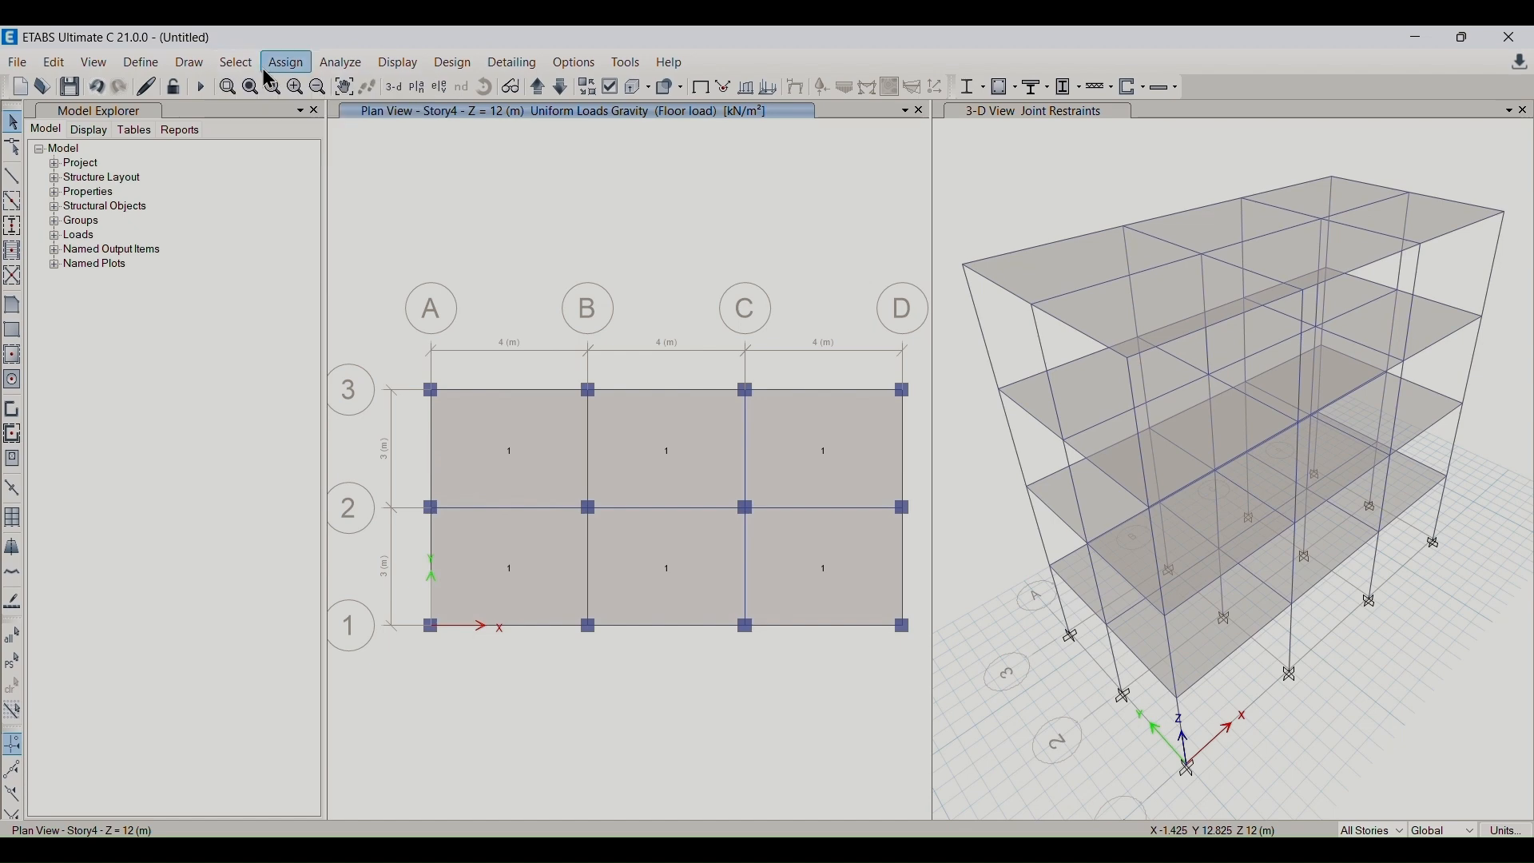
{"action": "left_click", "coordinate": [285, 63]}
{"action": "mouse_move", "coordinate": [283, 97]}
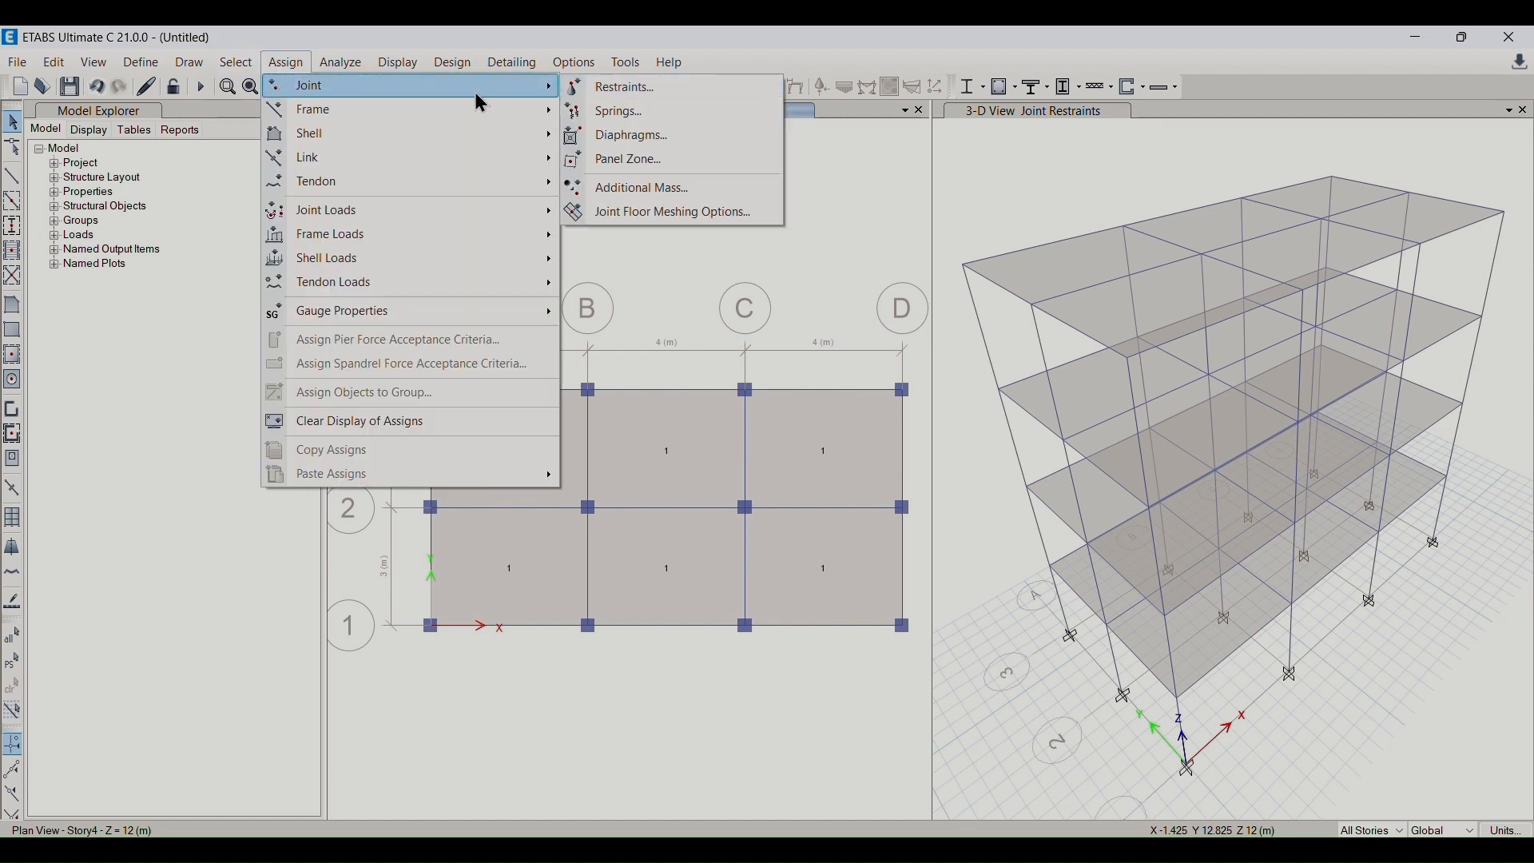
{"action": "left_click", "coordinate": [643, 136]}
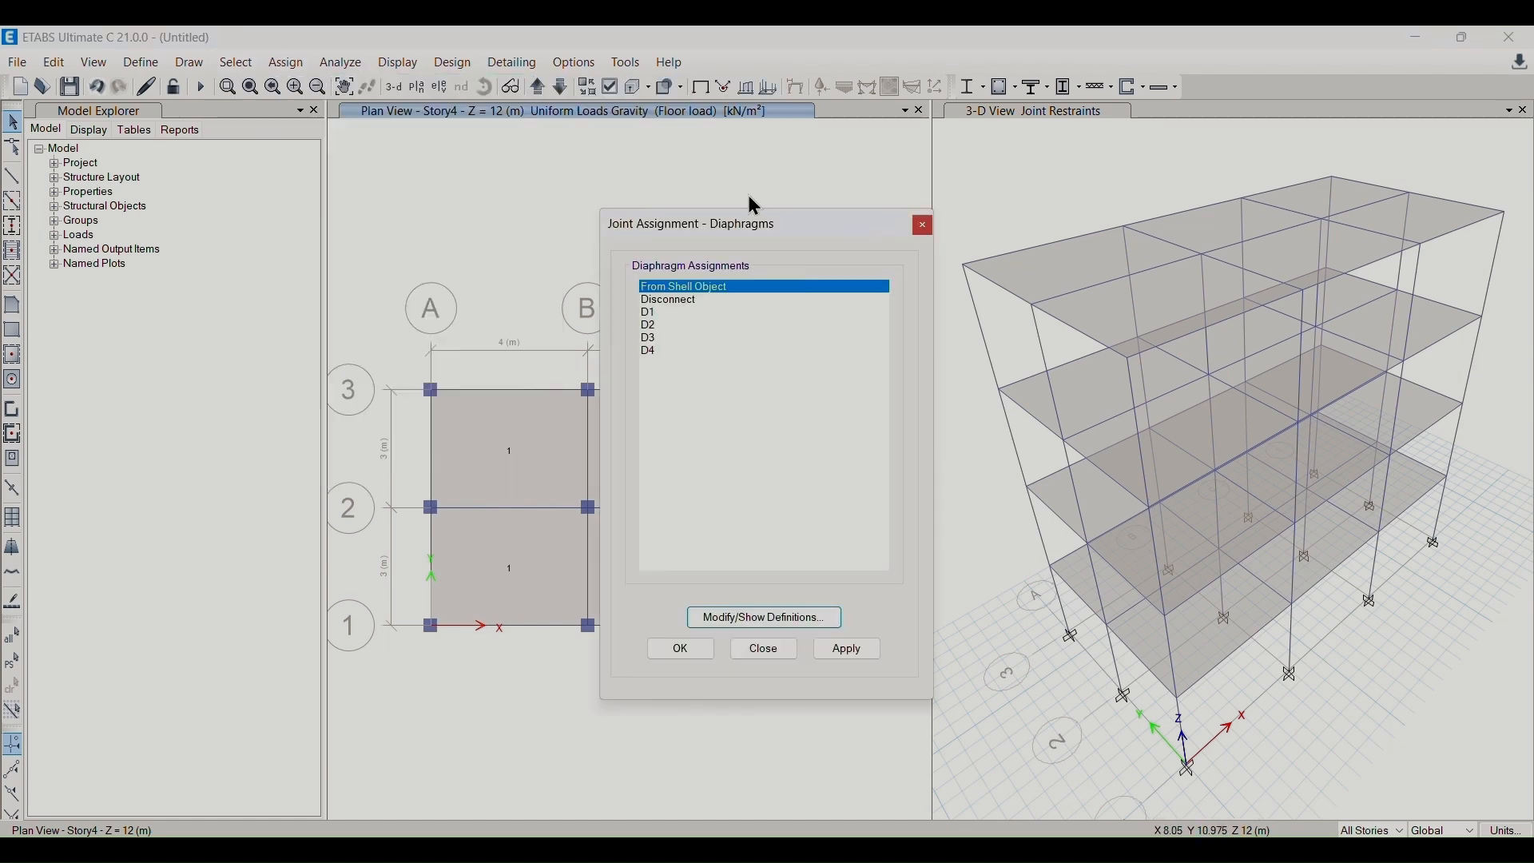
{"action": "left_click_drag", "start_coordinate": [763, 224], "coordinate": [295, 48]}
{"action": "left_click", "coordinate": [174, 133]}
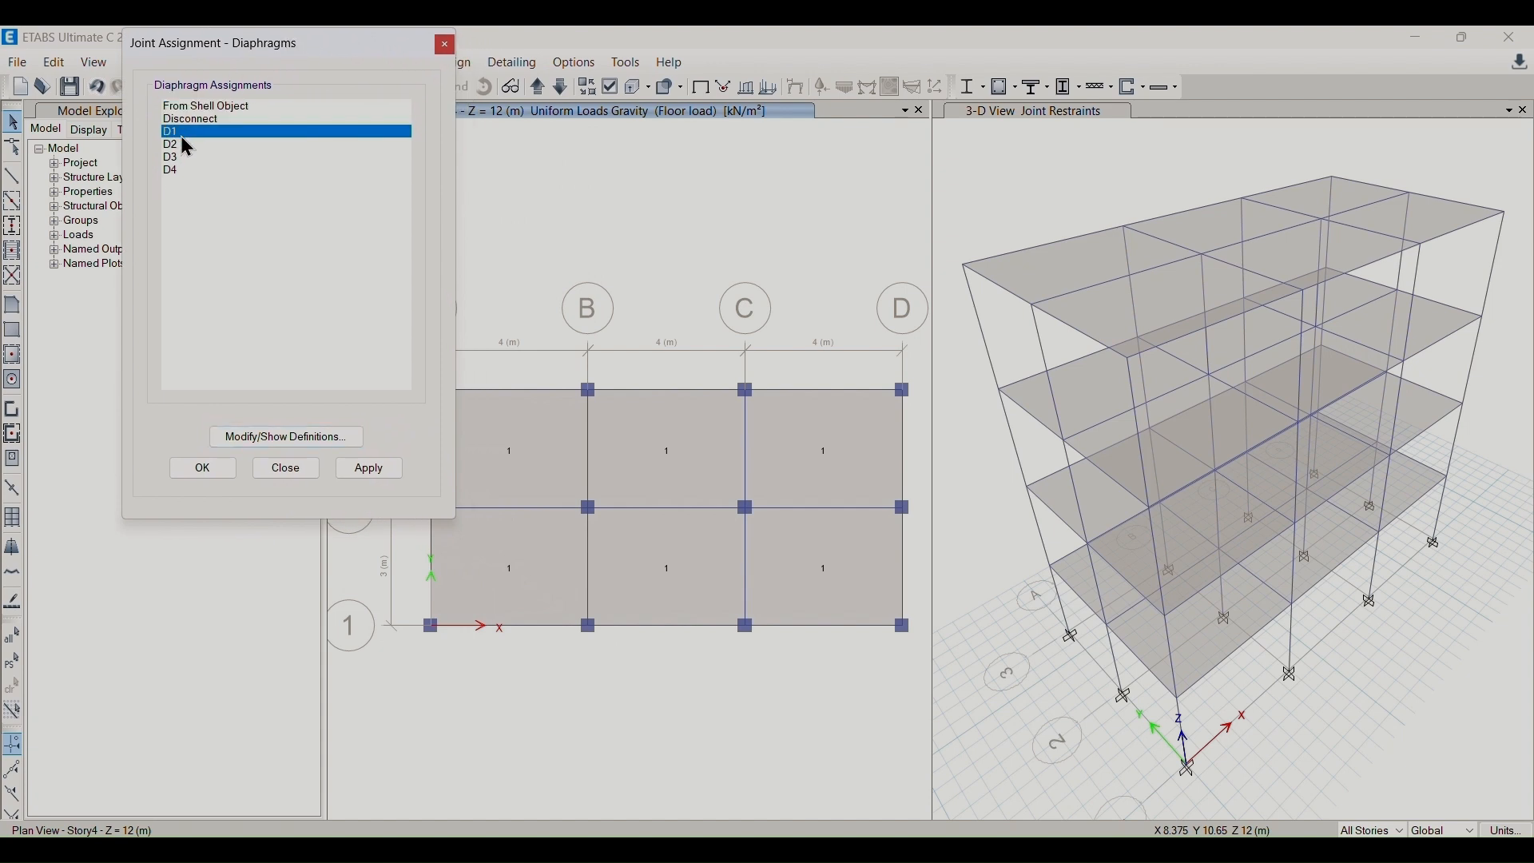
{"action": "left_click", "coordinate": [1380, 834]}
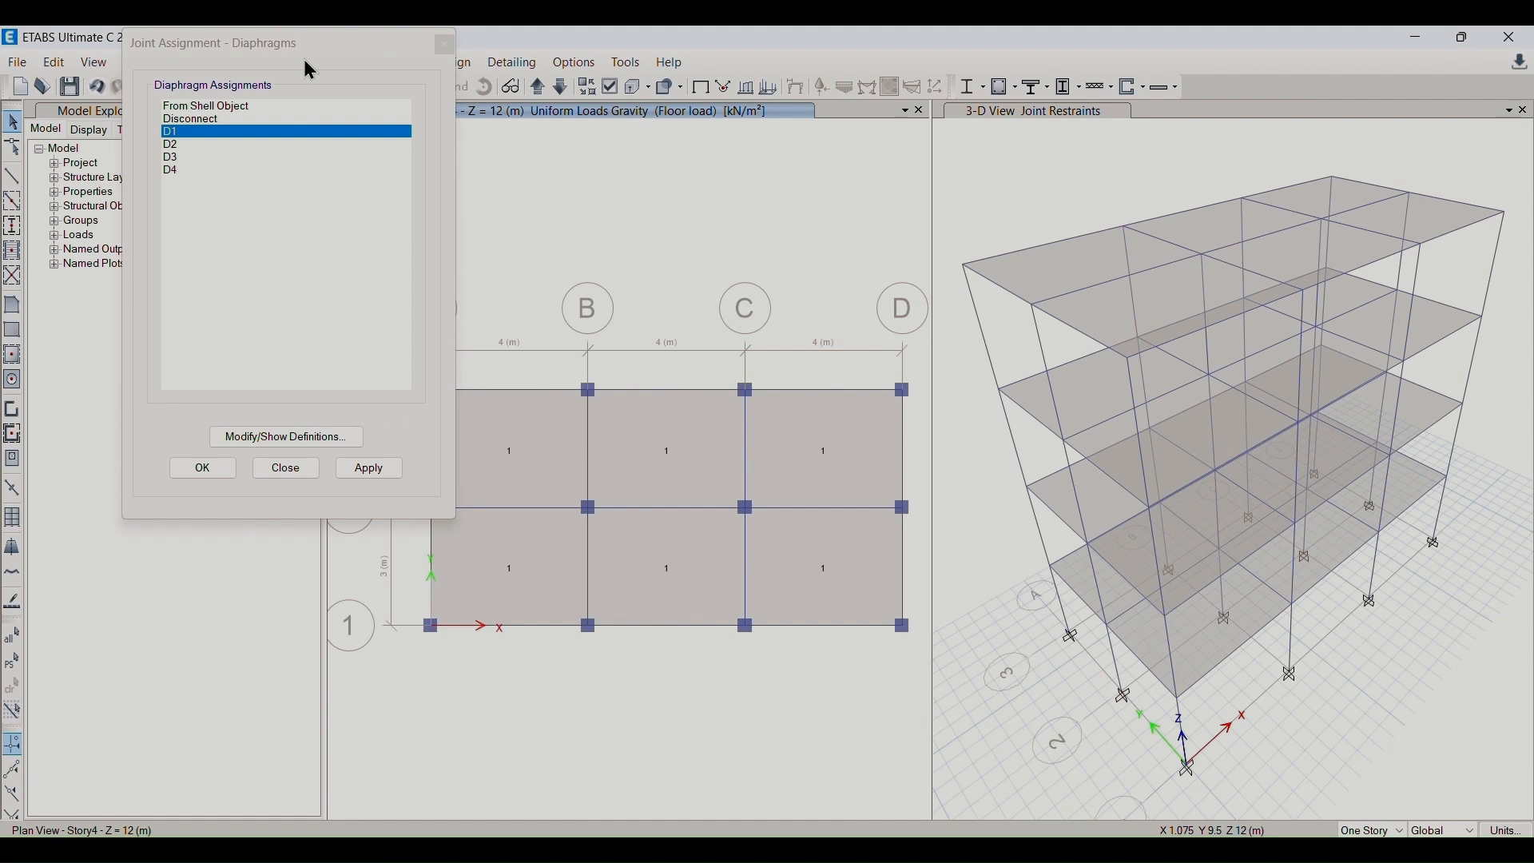
{"action": "left_click_drag", "start_coordinate": [314, 54], "coordinate": [195, 124]}
{"action": "left_click_drag", "start_coordinate": [367, 343], "coordinate": [946, 759]}
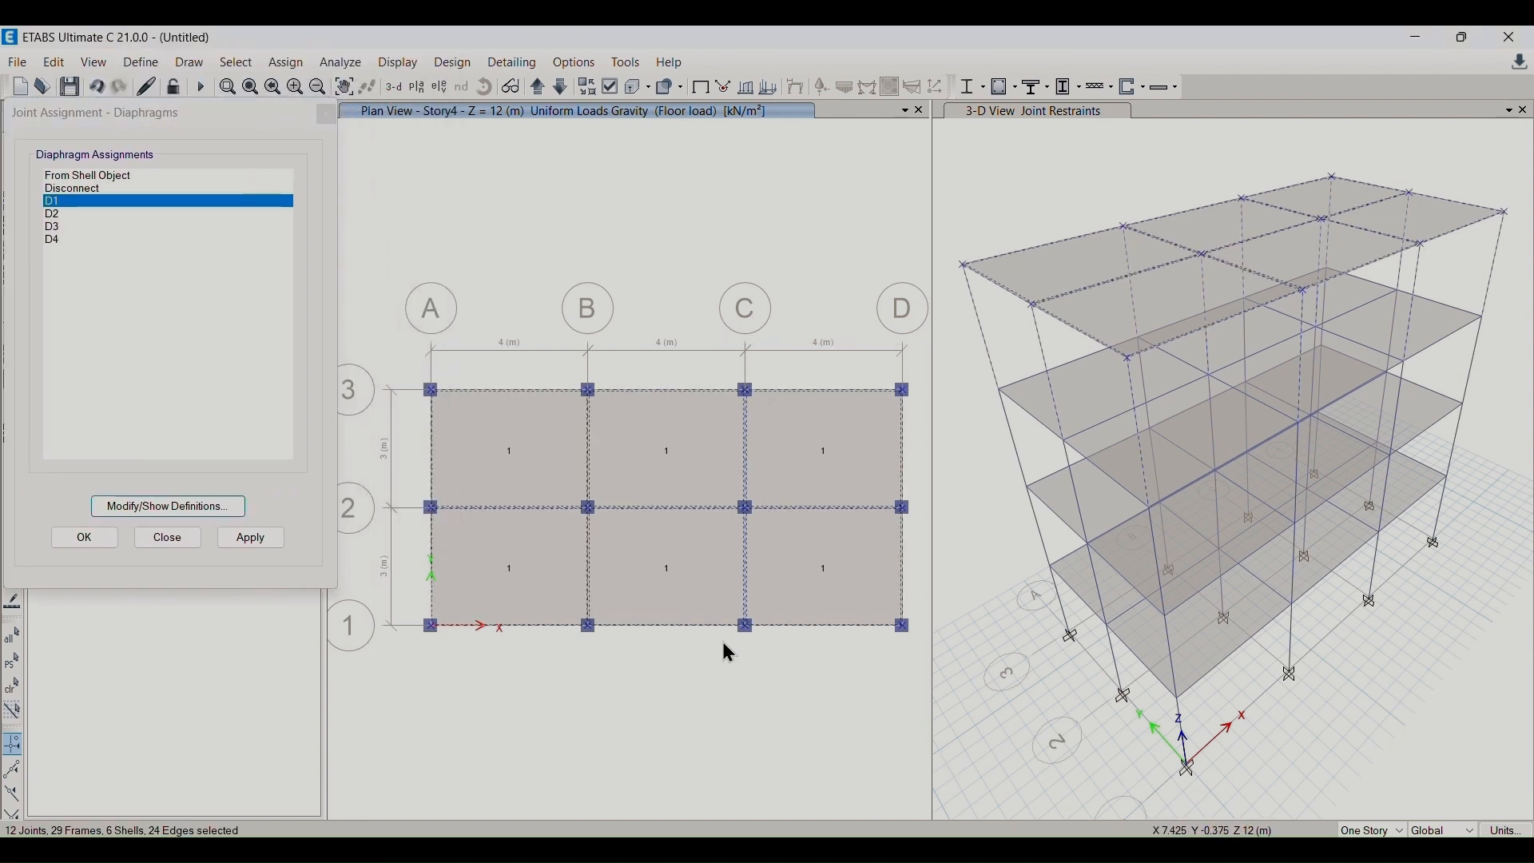
{"action": "key", "text": "Escape"}
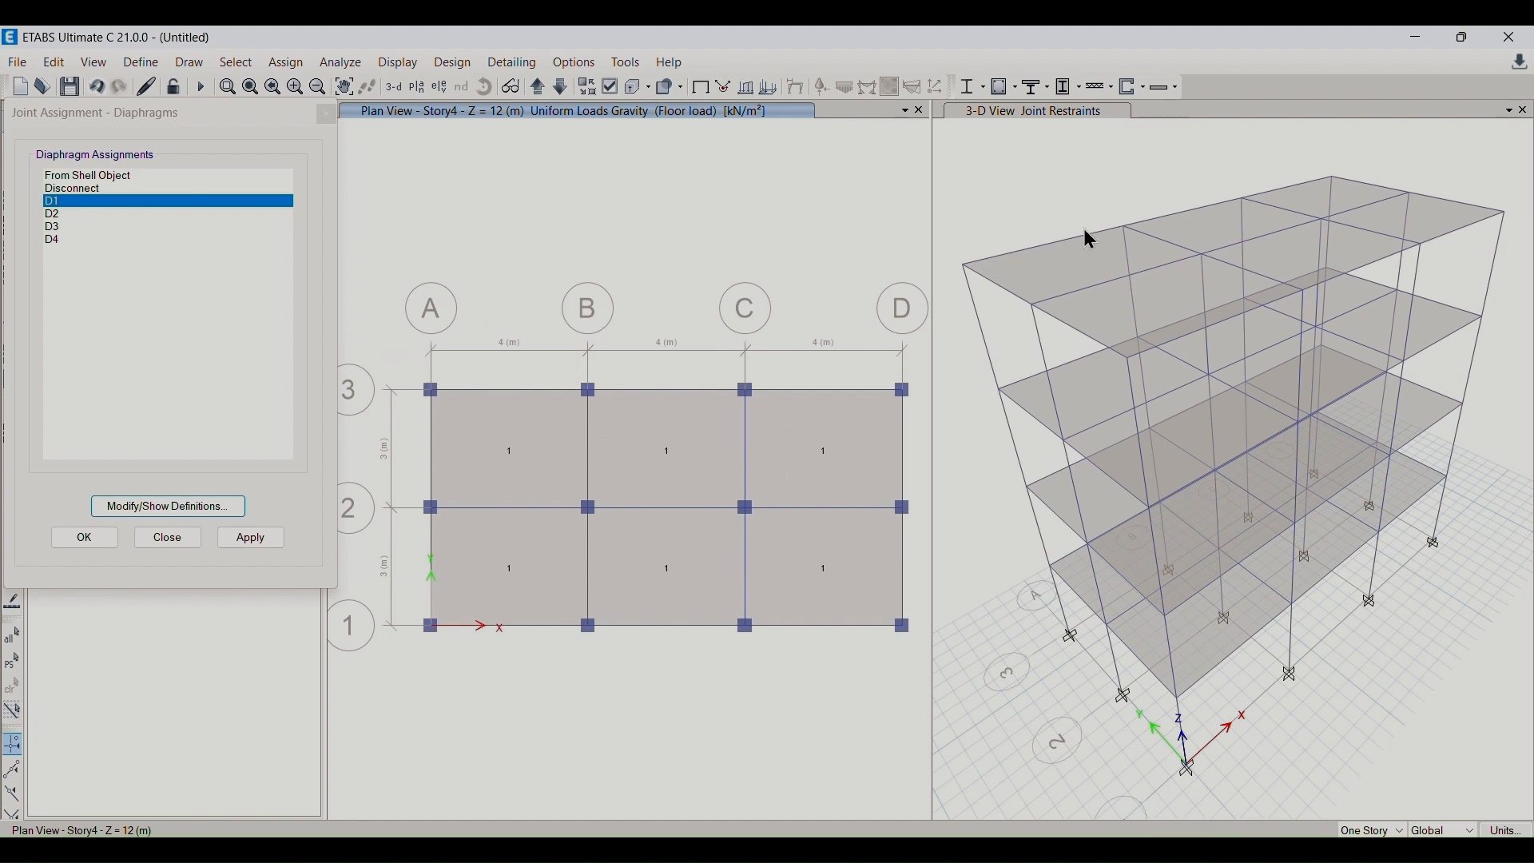
- Close the 3-D view and select all slab panels, beams and joints in the Story4 plan
{"action": "left_click", "coordinate": [1525, 111]}
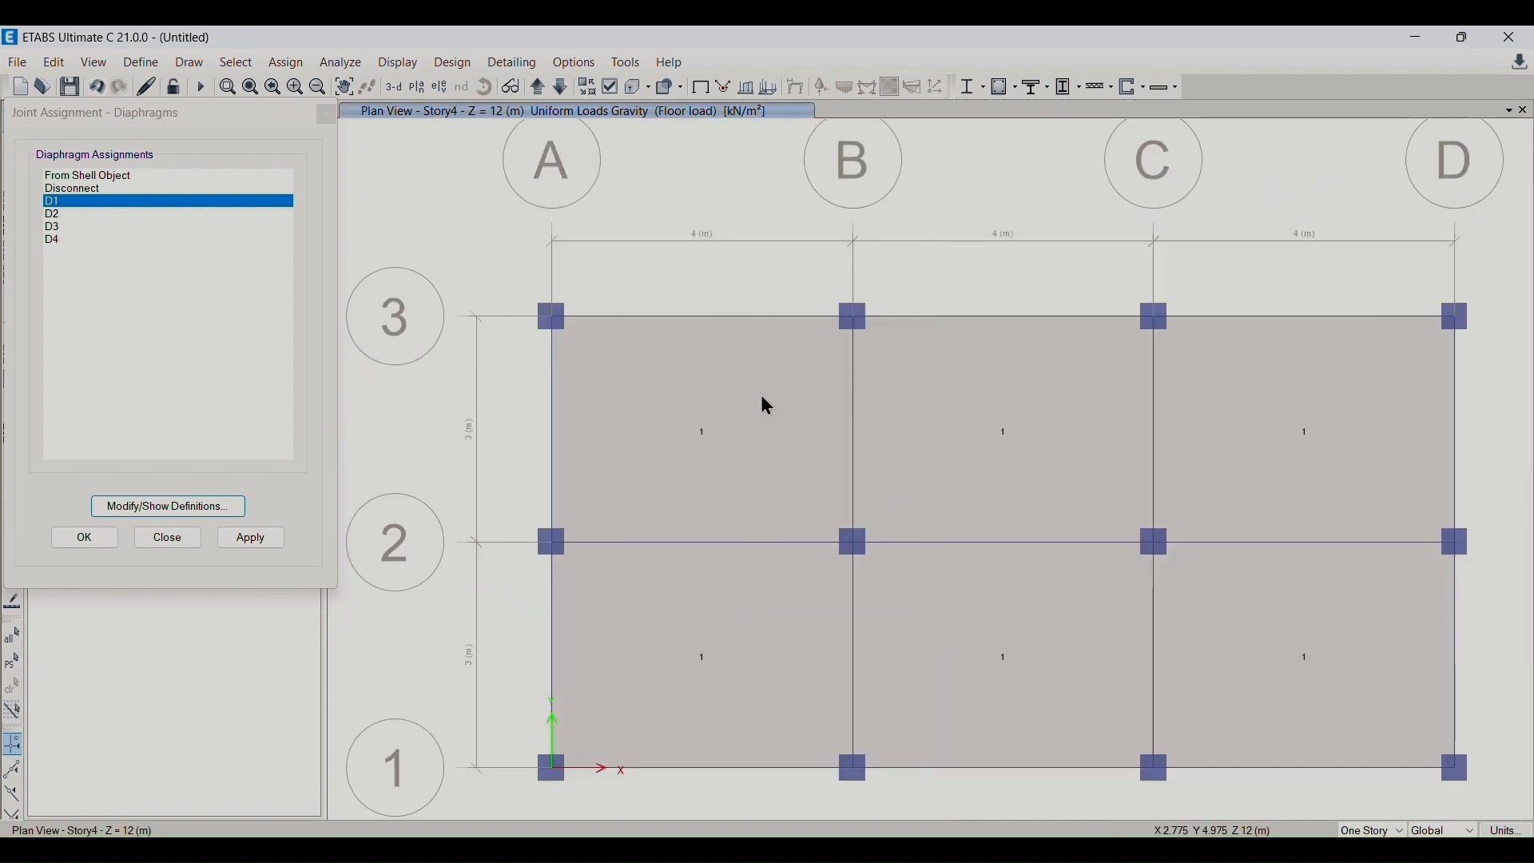
{"action": "left_click", "coordinate": [975, 413]}
{"action": "left_click", "coordinate": [651, 373]}
{"action": "left_click", "coordinate": [1377, 449]}
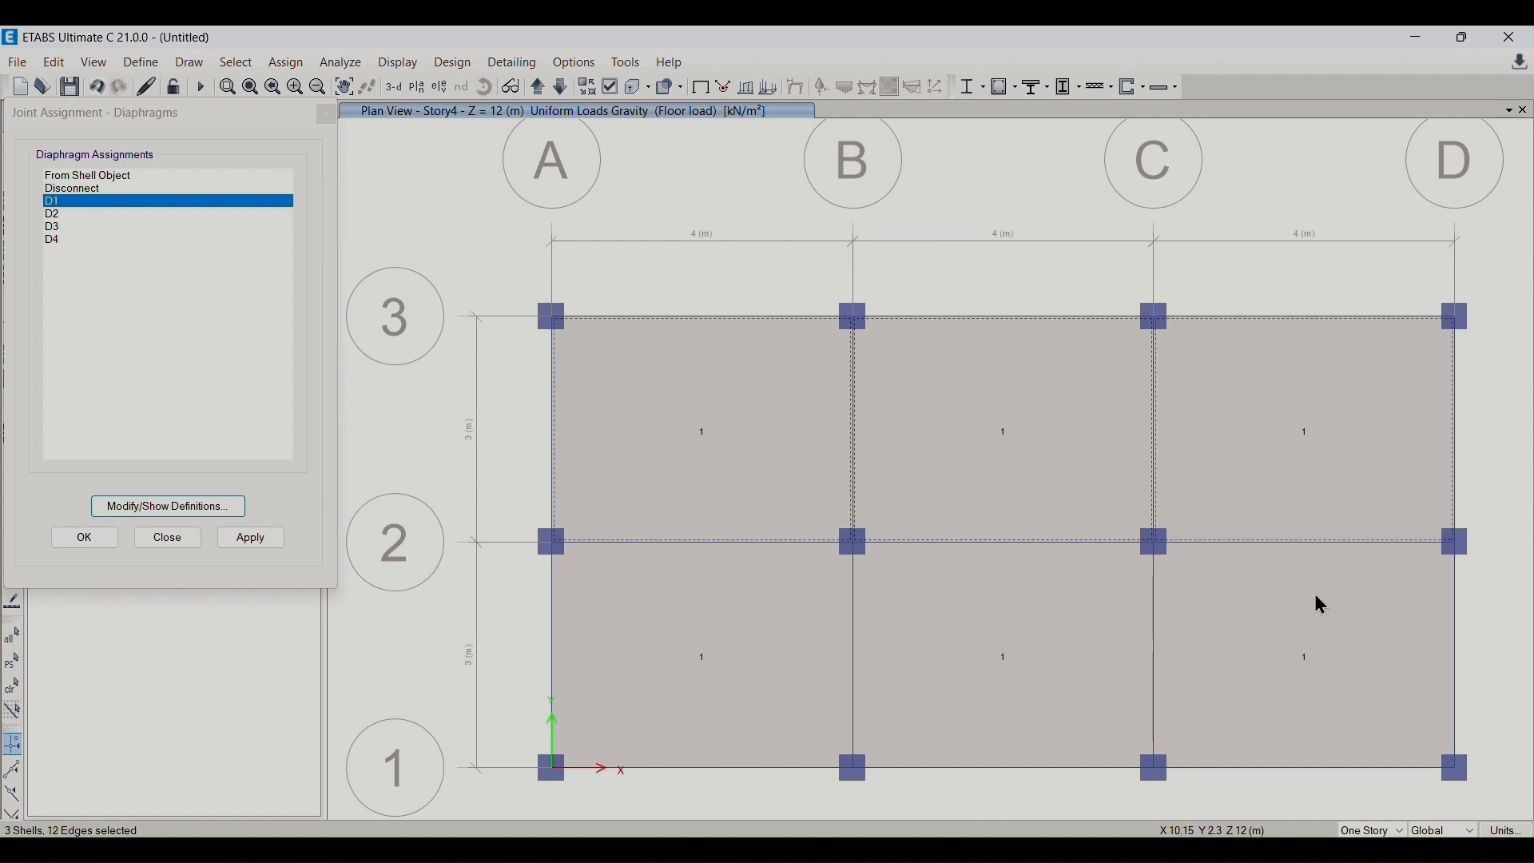
{"action": "left_click", "coordinate": [1321, 605]}
{"action": "left_click", "coordinate": [1034, 691]}
{"action": "left_click", "coordinate": [755, 698]}
{"action": "left_click_drag", "start_coordinate": [528, 301], "coordinate": [1497, 814]}
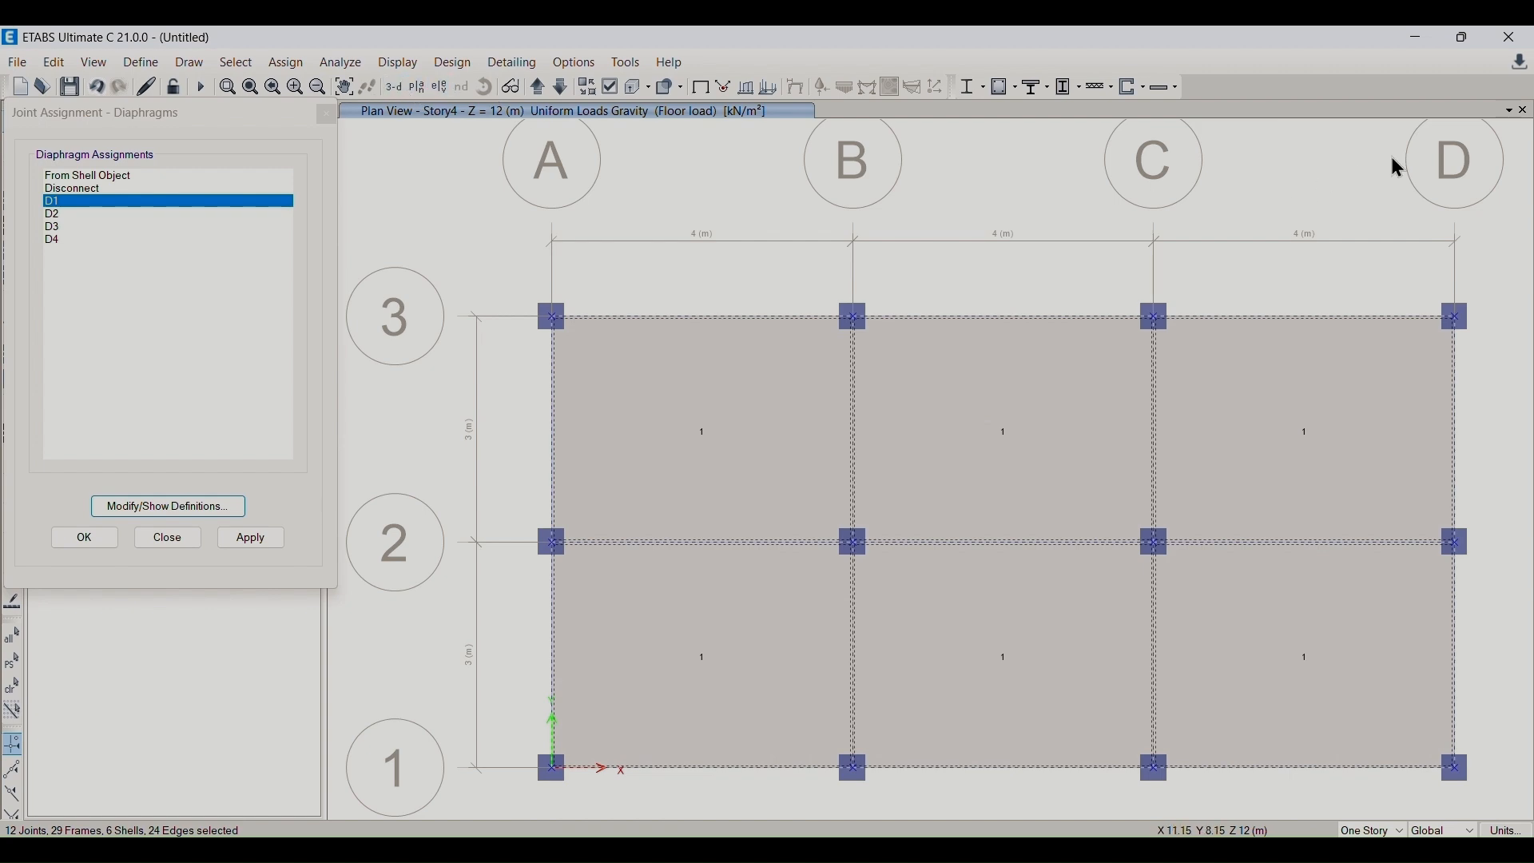
- Add a second window with a 3-D view and assign diaphragm D1 to the selected Story4 joints
{"action": "left_click", "coordinate": [1510, 111]}
{"action": "left_click", "coordinate": [1300, 150]}
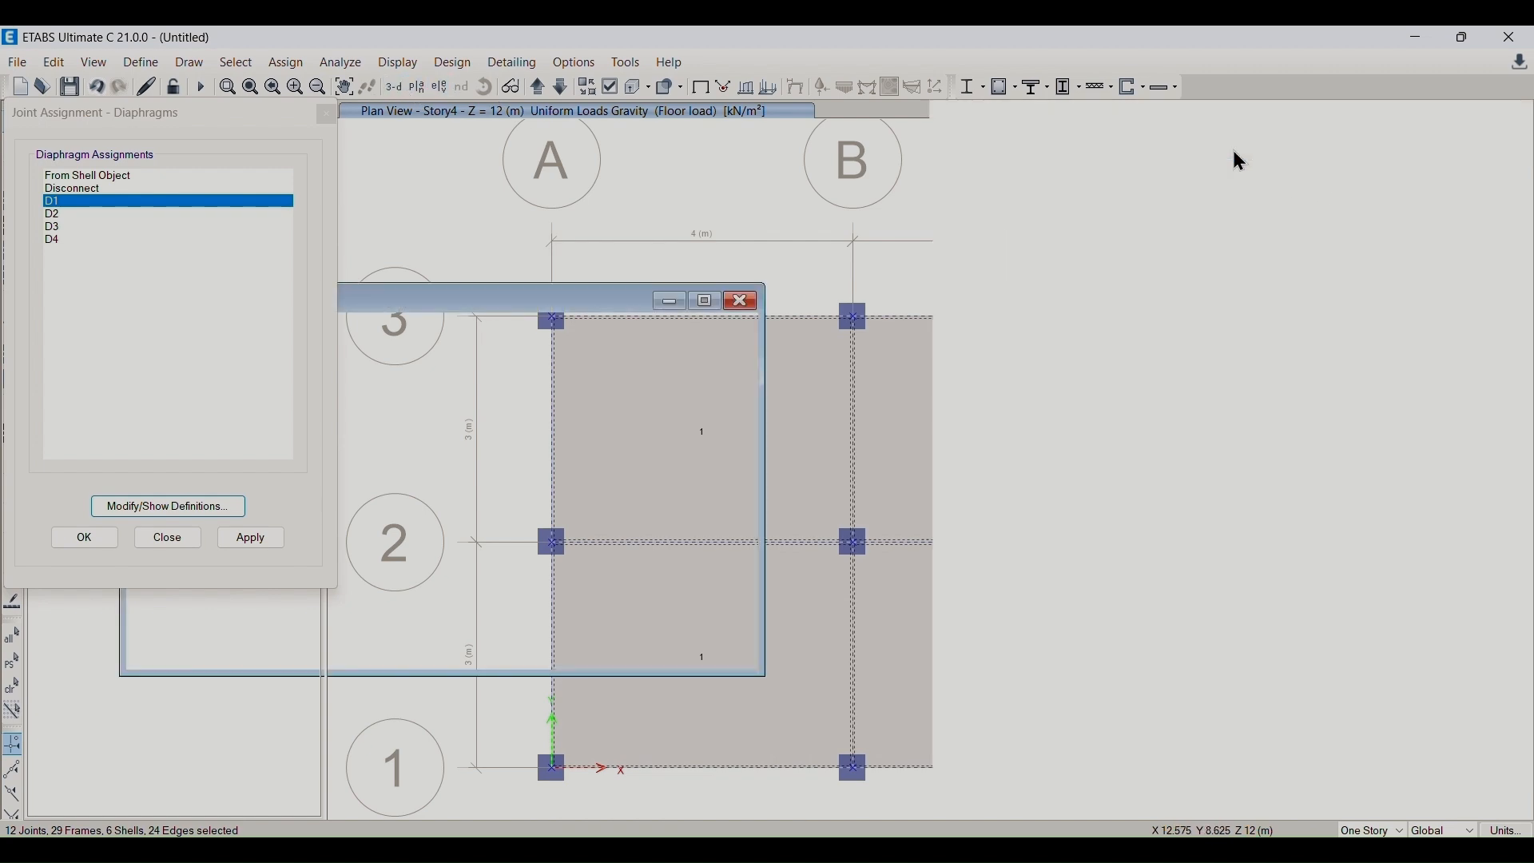
{"action": "left_click", "coordinate": [394, 87]}
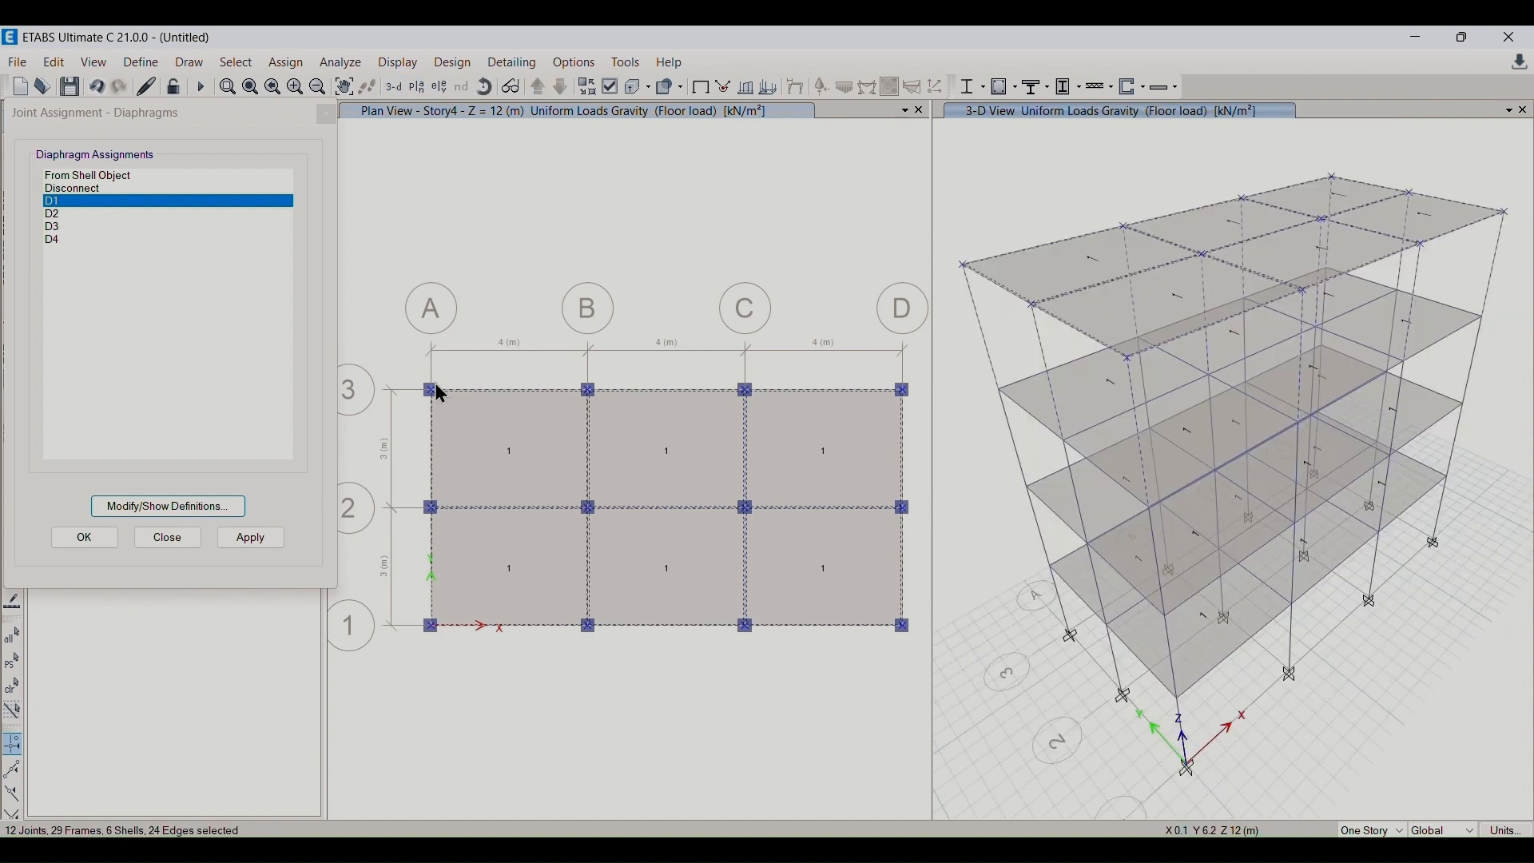
{"action": "left_click", "coordinate": [246, 538]}
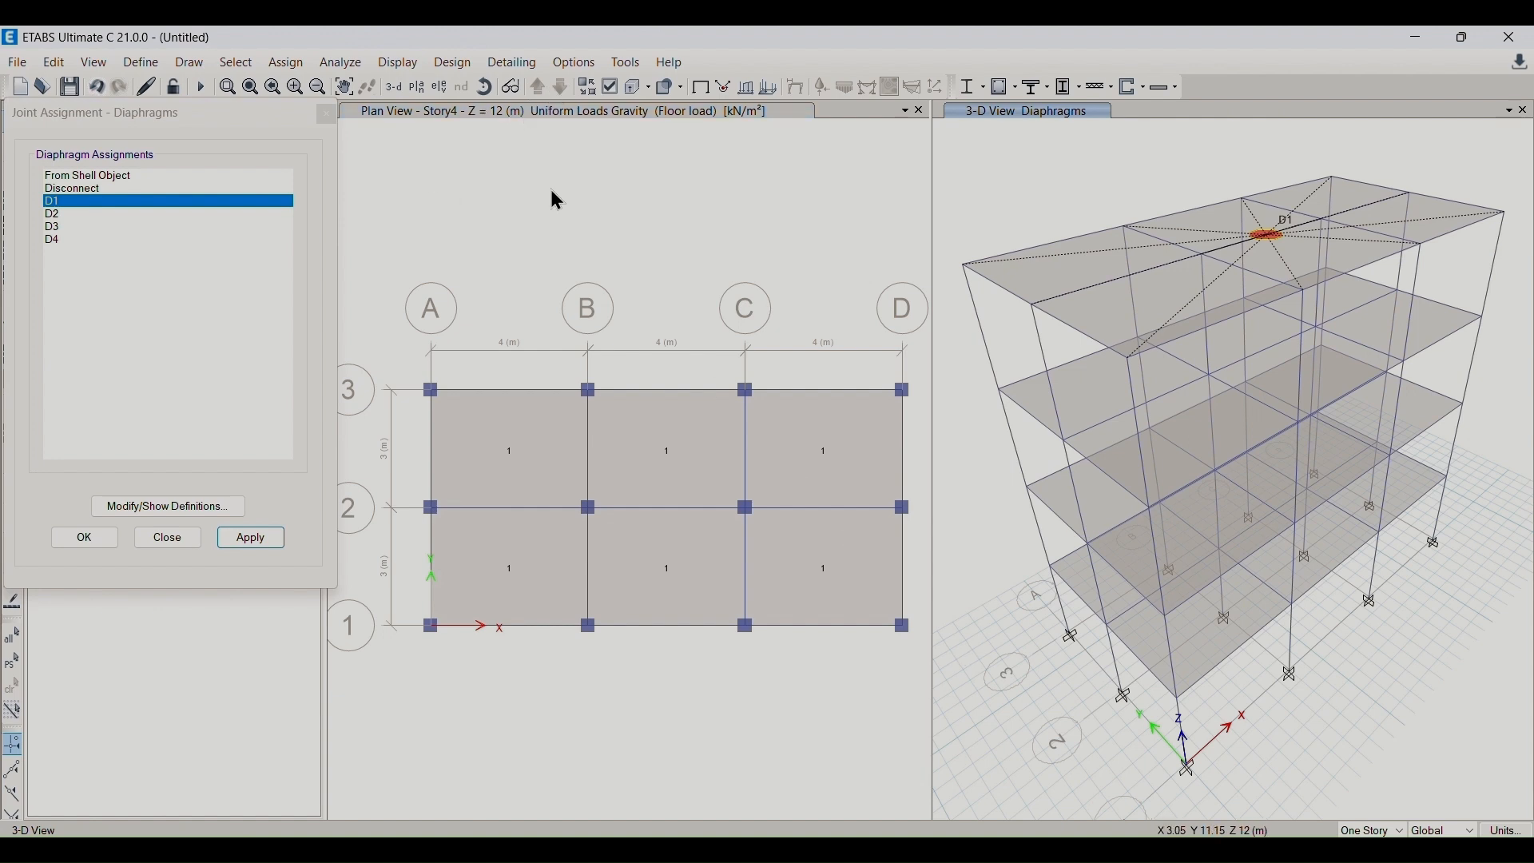
- Go to the Story3 plan, select all its objects and assign diaphragm D2 to the joints
{"action": "left_click", "coordinate": [559, 87]}
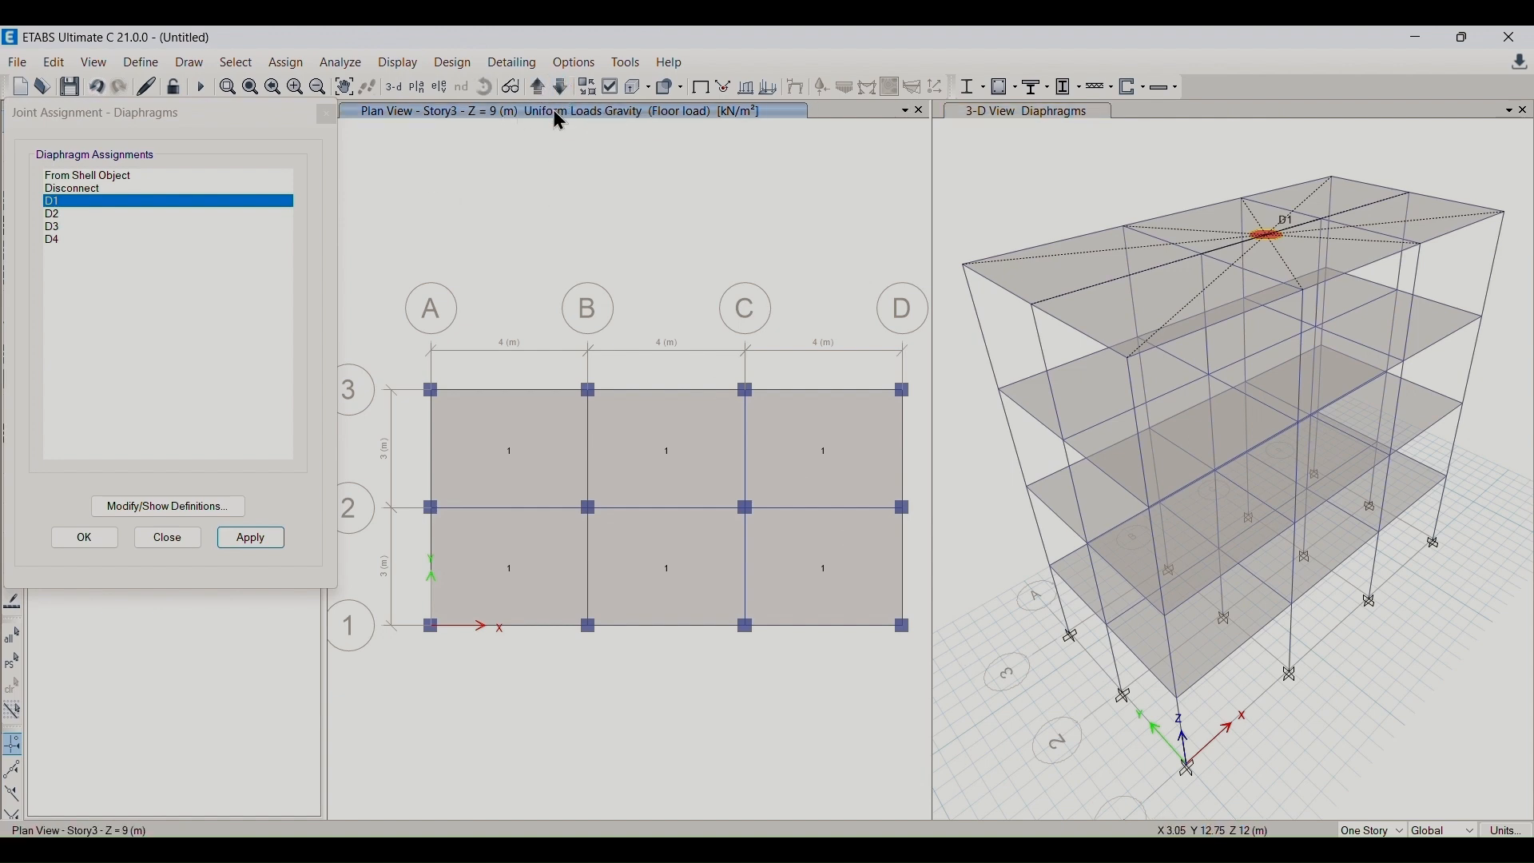
{"action": "left_click_drag", "start_coordinate": [389, 358], "coordinate": [942, 689]}
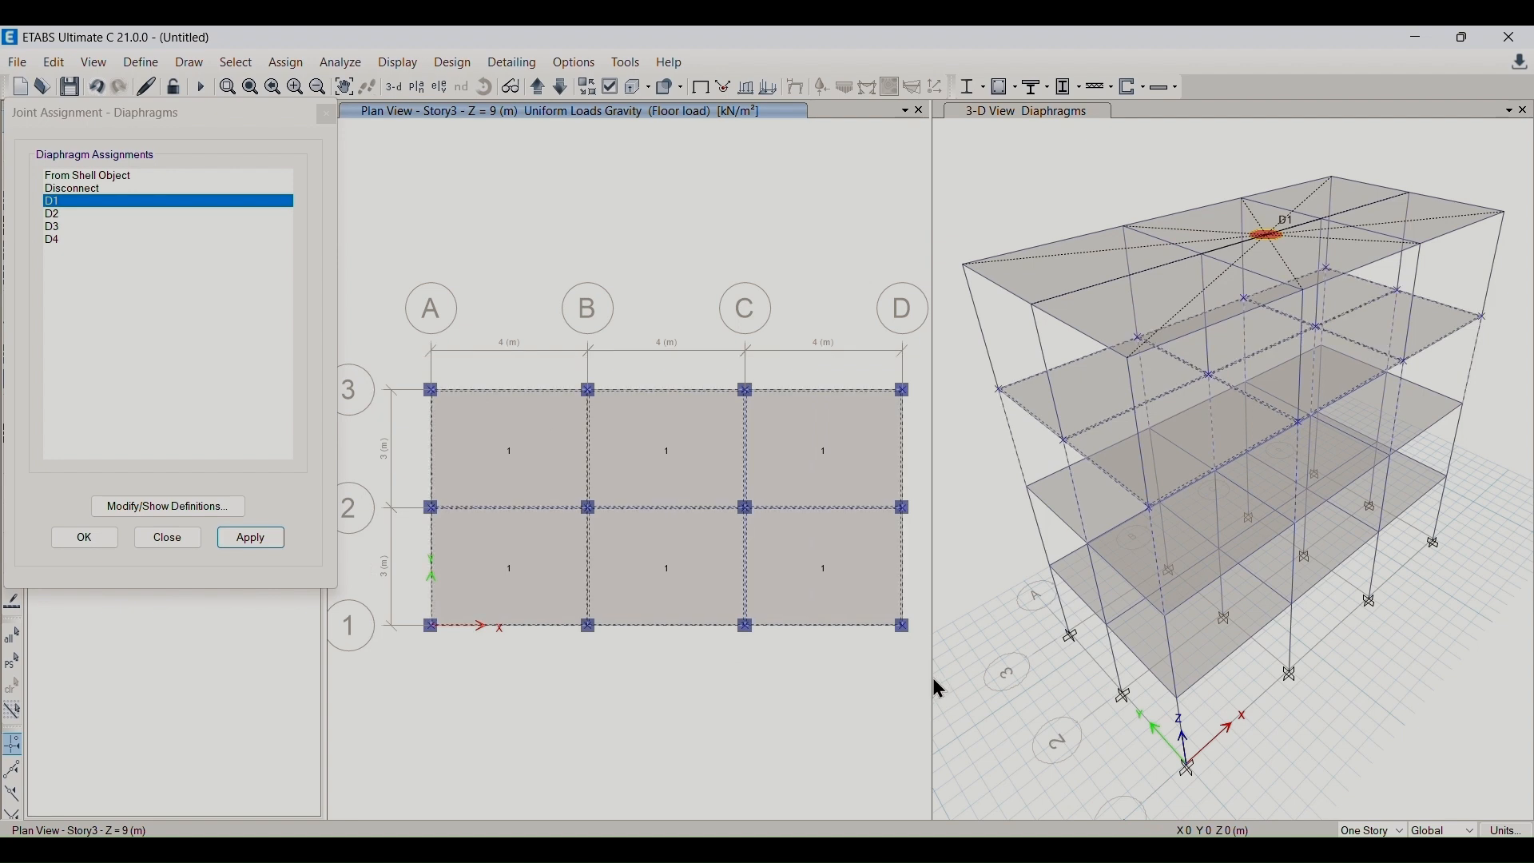
{"action": "left_click", "coordinate": [71, 215]}
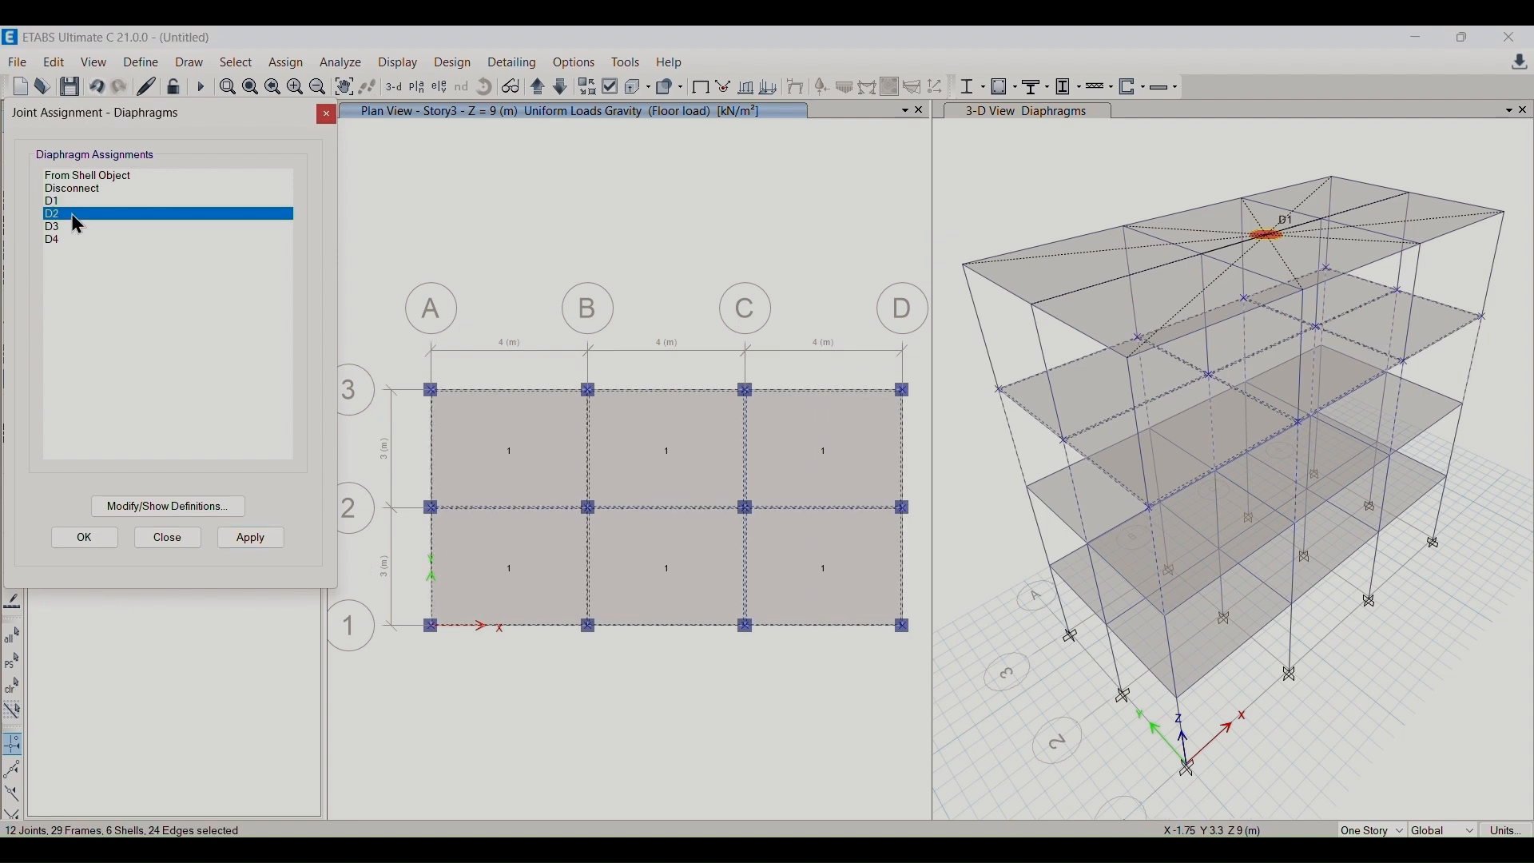
{"action": "left_click", "coordinate": [279, 542]}
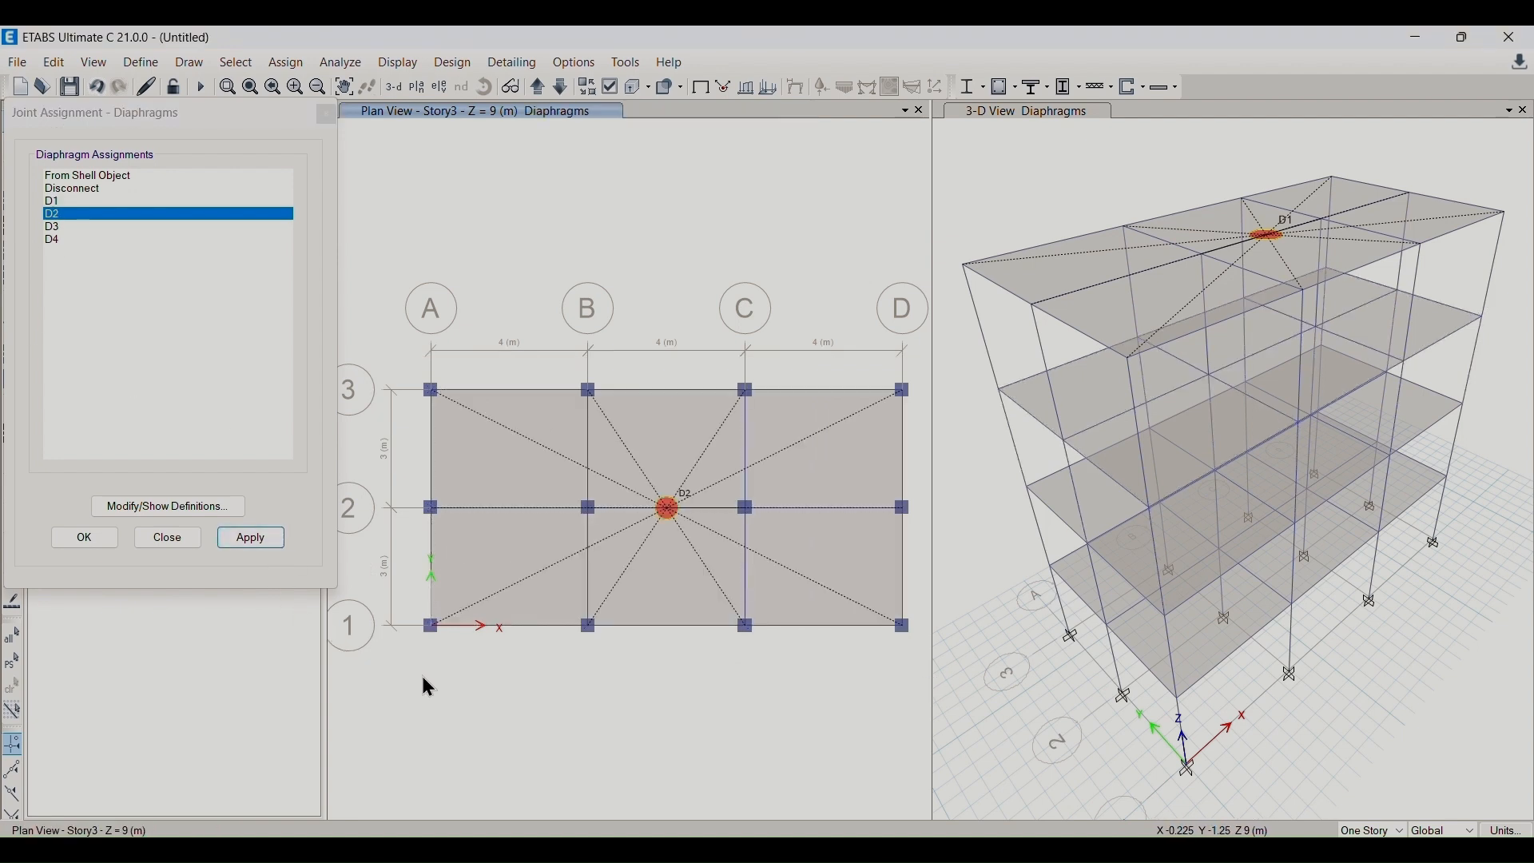
- Go to the Story2 plan, select all its objects and assign diaphragm D3 to the joints
{"action": "left_click", "coordinate": [561, 86]}
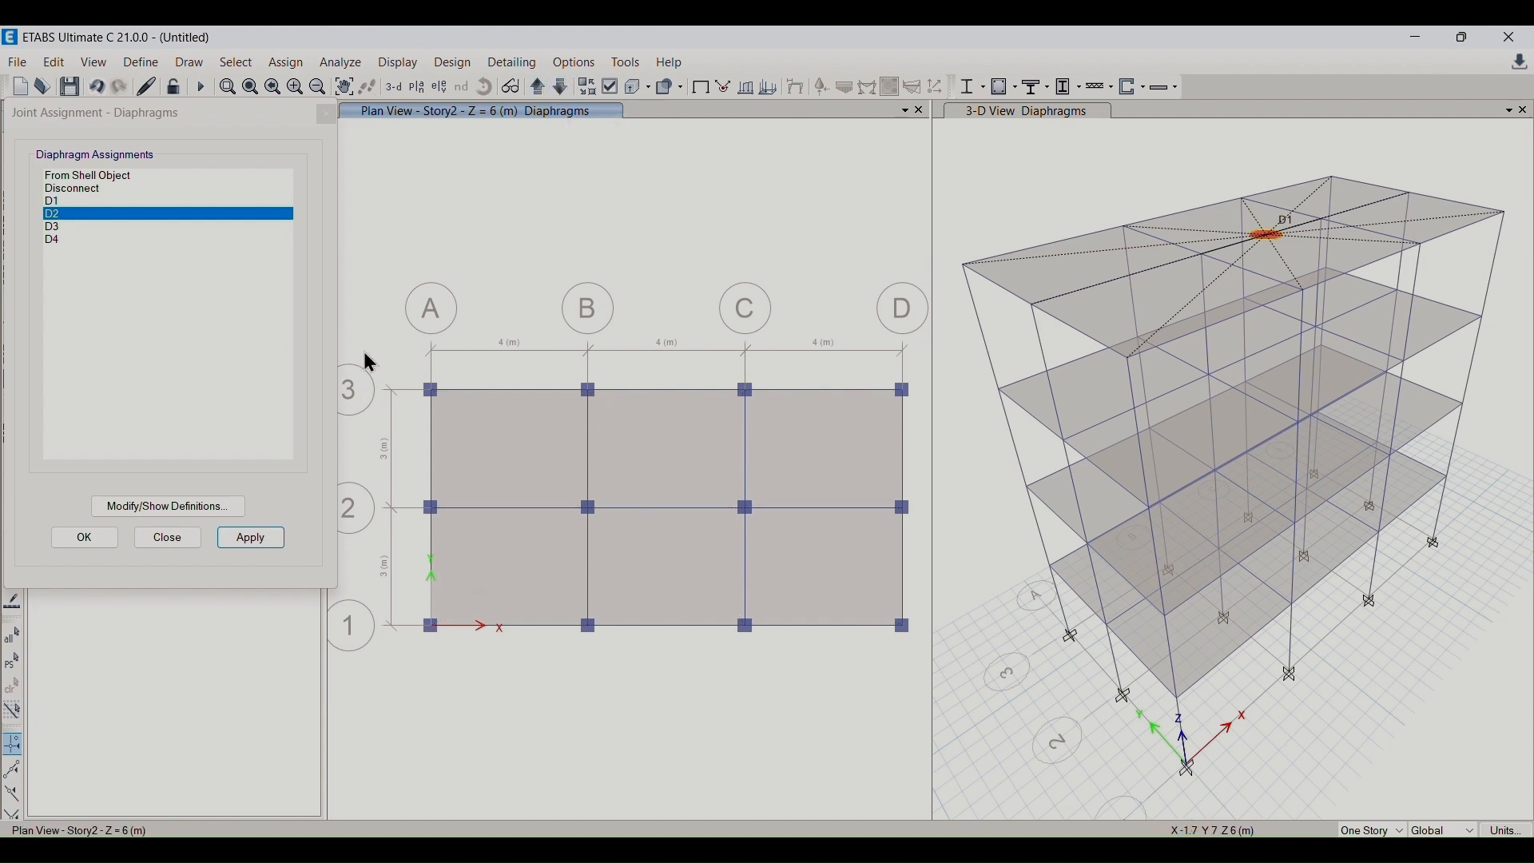
{"action": "left_click_drag", "start_coordinate": [362, 347], "coordinate": [918, 682]}
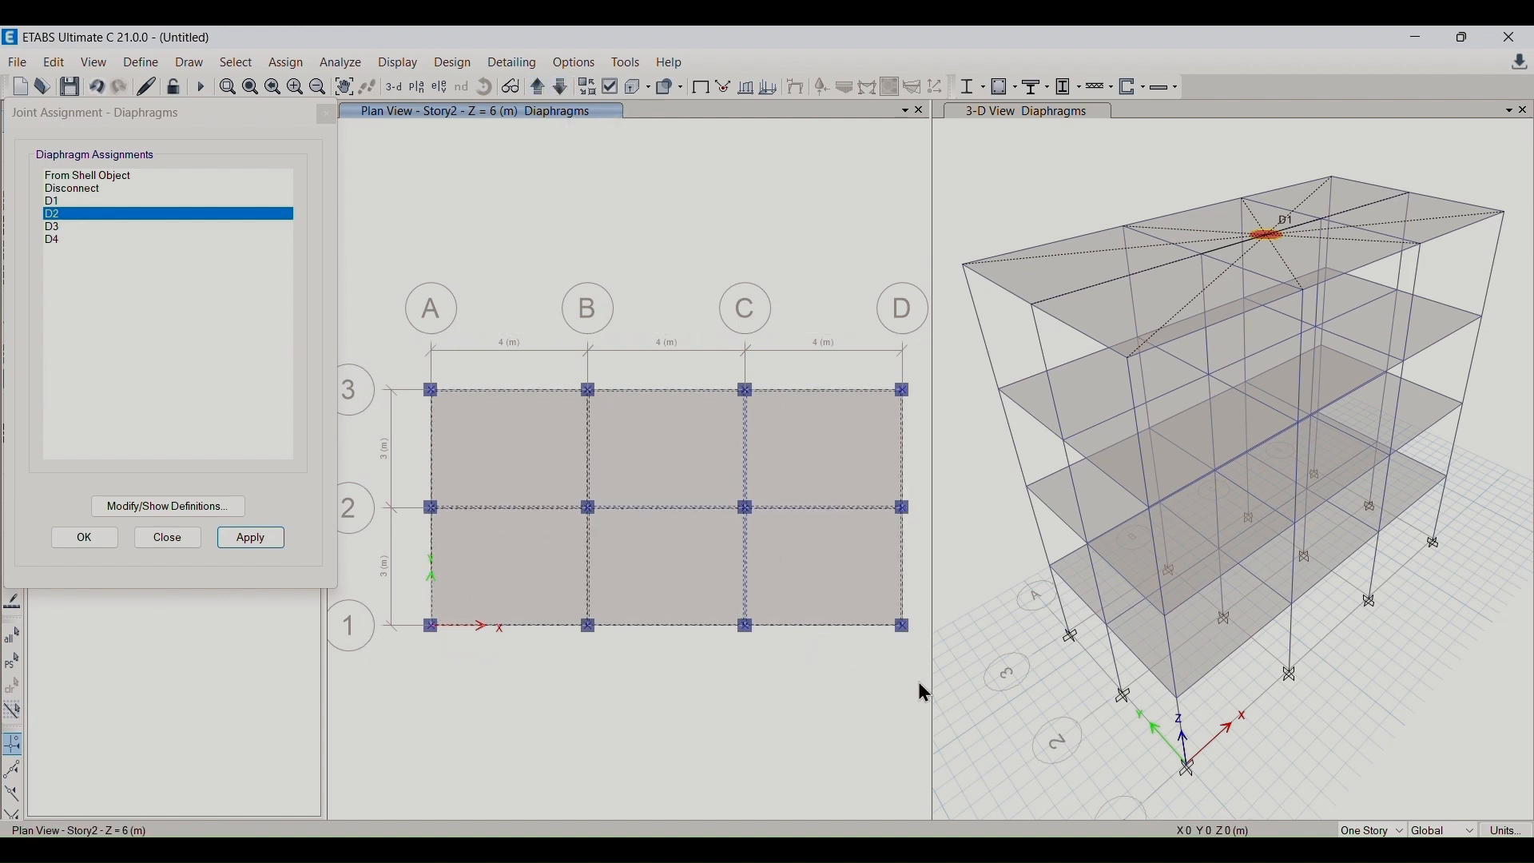
{"action": "left_click", "coordinate": [58, 229]}
{"action": "left_click", "coordinate": [257, 544]}
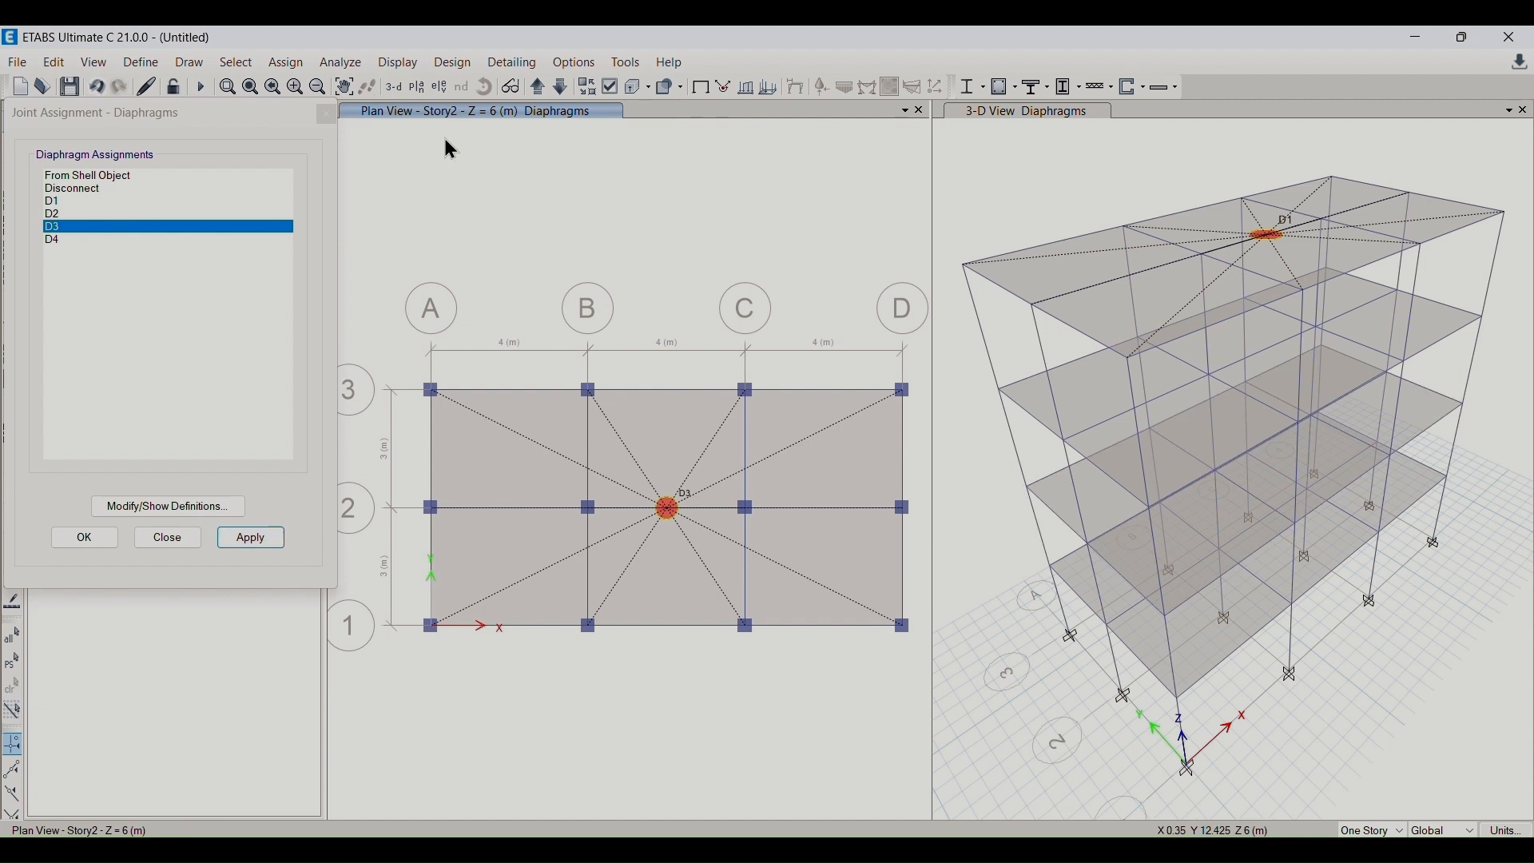
- Go to the Story1 plan, select all its objects and assign diaphragm D4 to the joints
{"action": "left_click", "coordinate": [561, 86]}
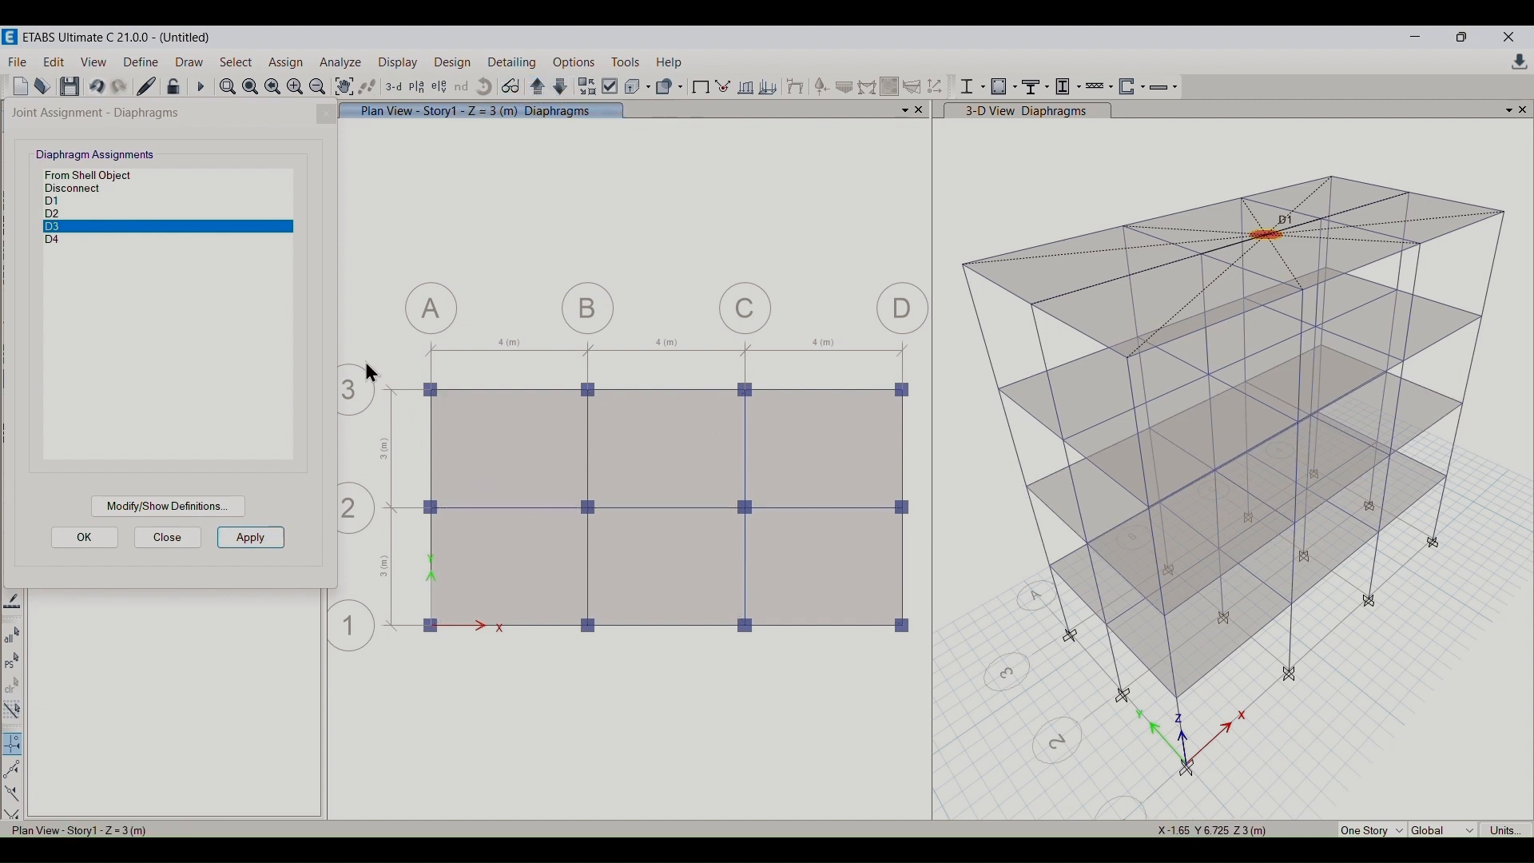
{"action": "left_click_drag", "start_coordinate": [364, 354], "coordinate": [967, 696]}
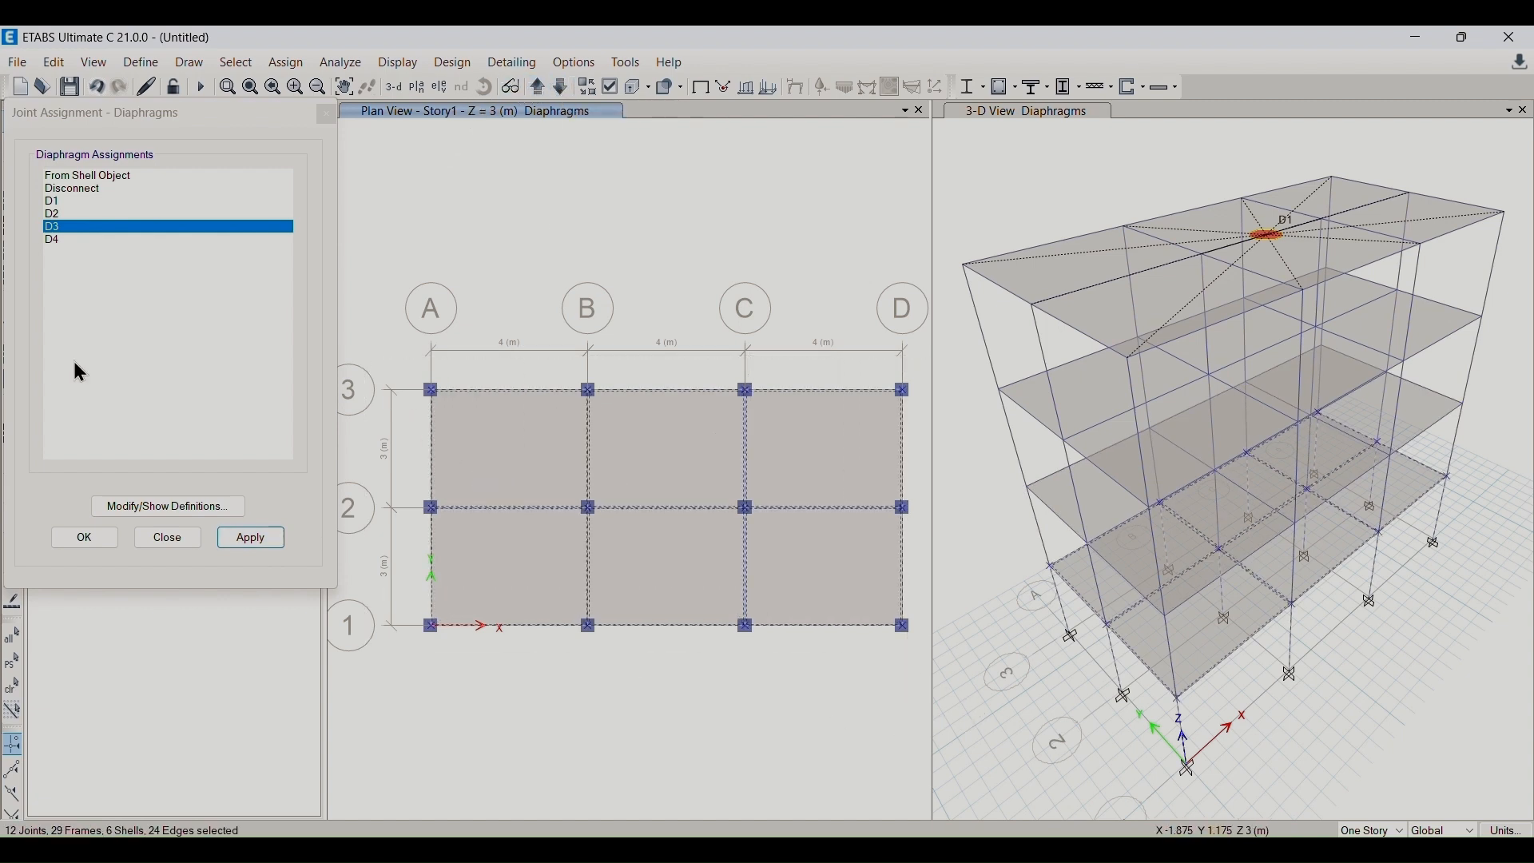
{"action": "left_click", "coordinate": [65, 239]}
{"action": "left_click", "coordinate": [261, 540]}
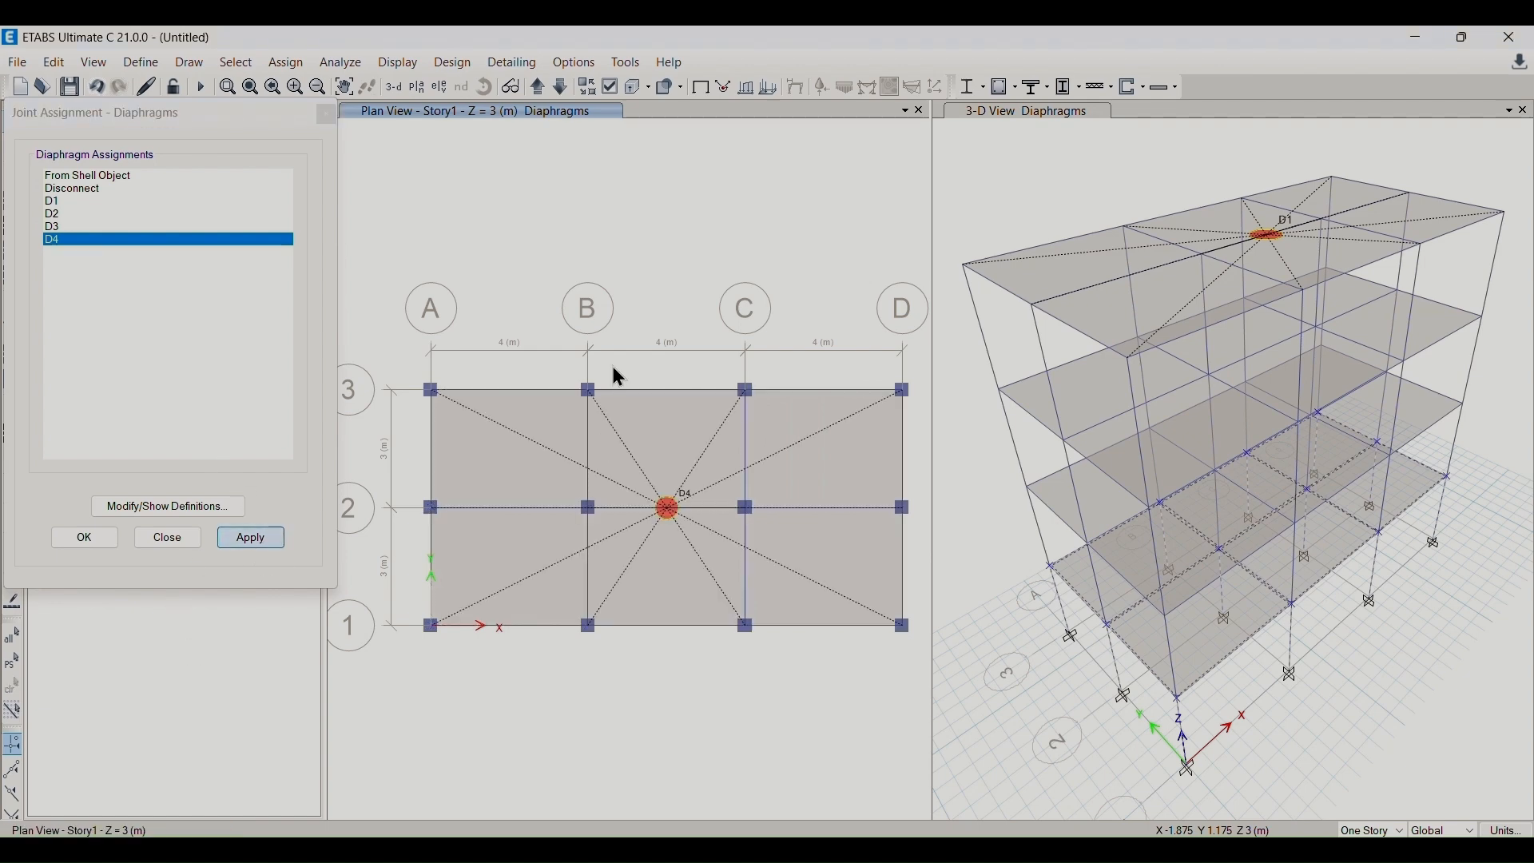
- Switch the plan window to a 3-D view showing the story diaphragms and close the diaphragm assignment
{"action": "left_click", "coordinate": [394, 87]}
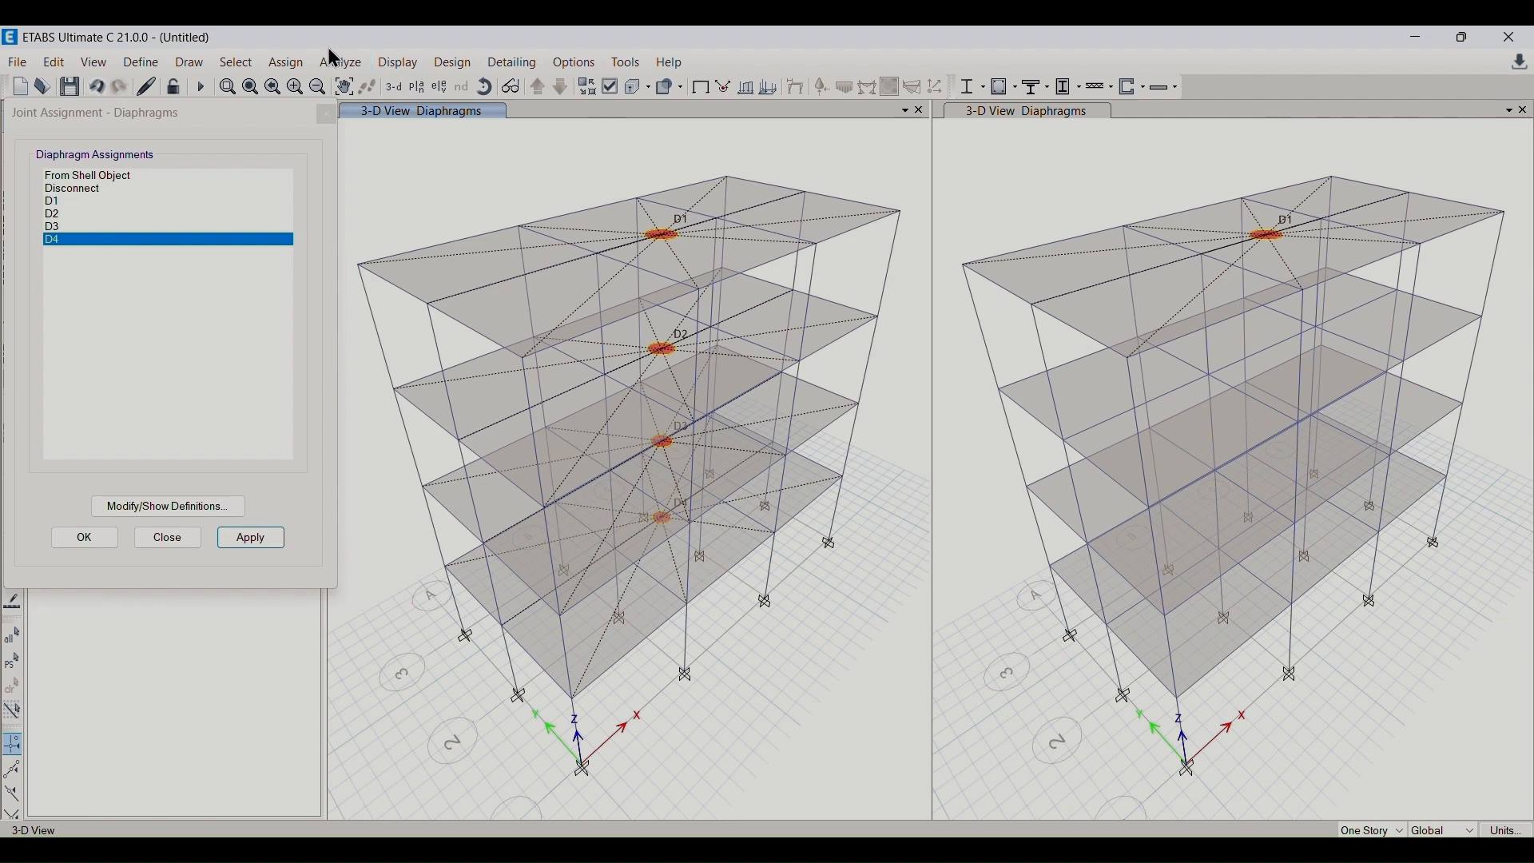
{"action": "left_click", "coordinate": [326, 114]}
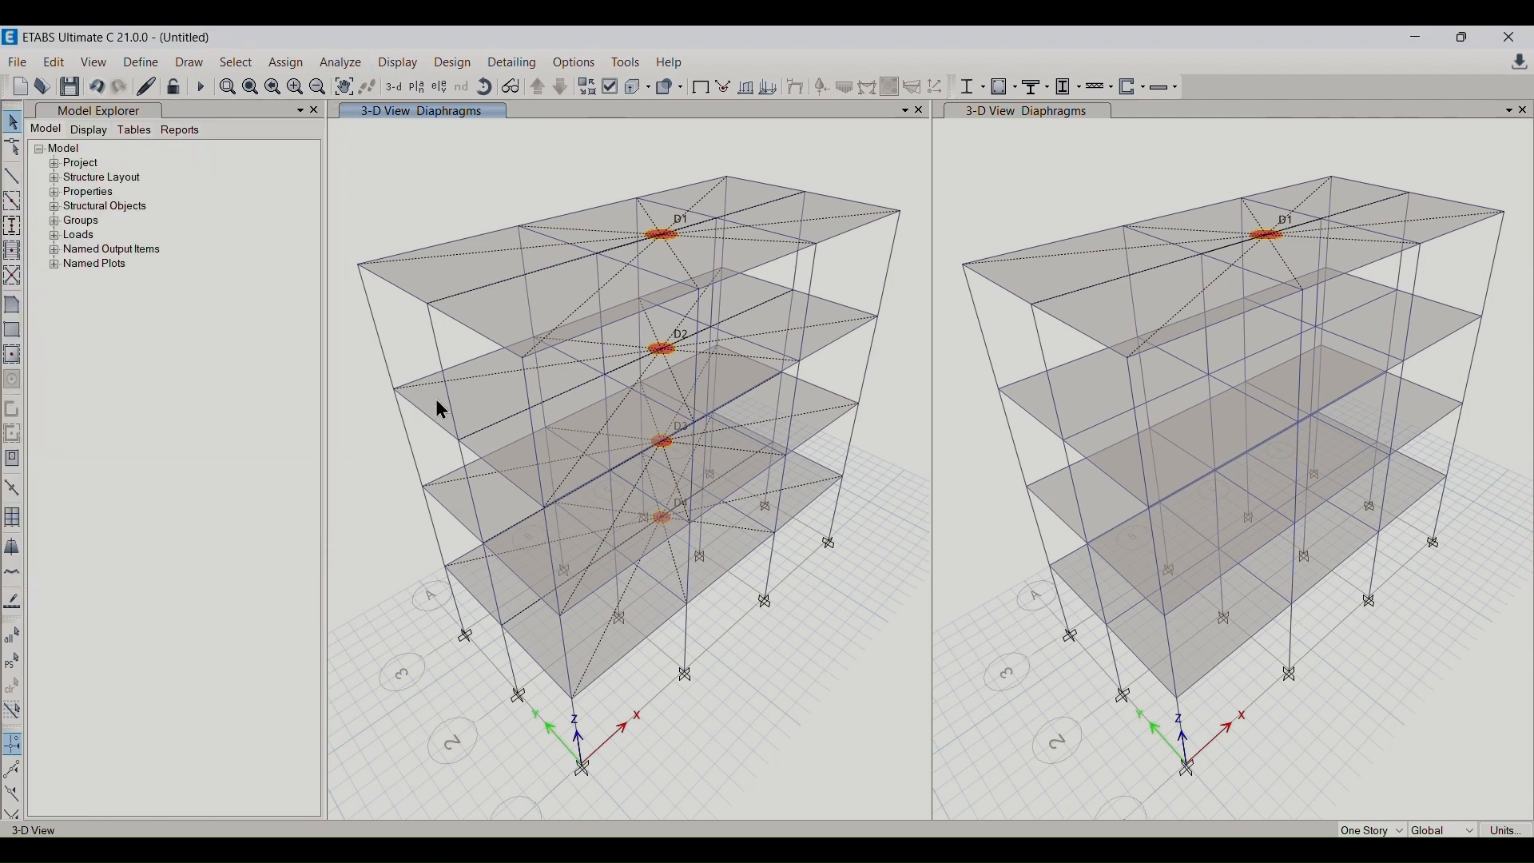
{"action": "scroll", "coordinate": [459, 362], "scroll_direction": "down", "scroll_amount": 5}
{"action": "scroll", "coordinate": [429, 342], "scroll_direction": "up", "scroll_amount": 10}
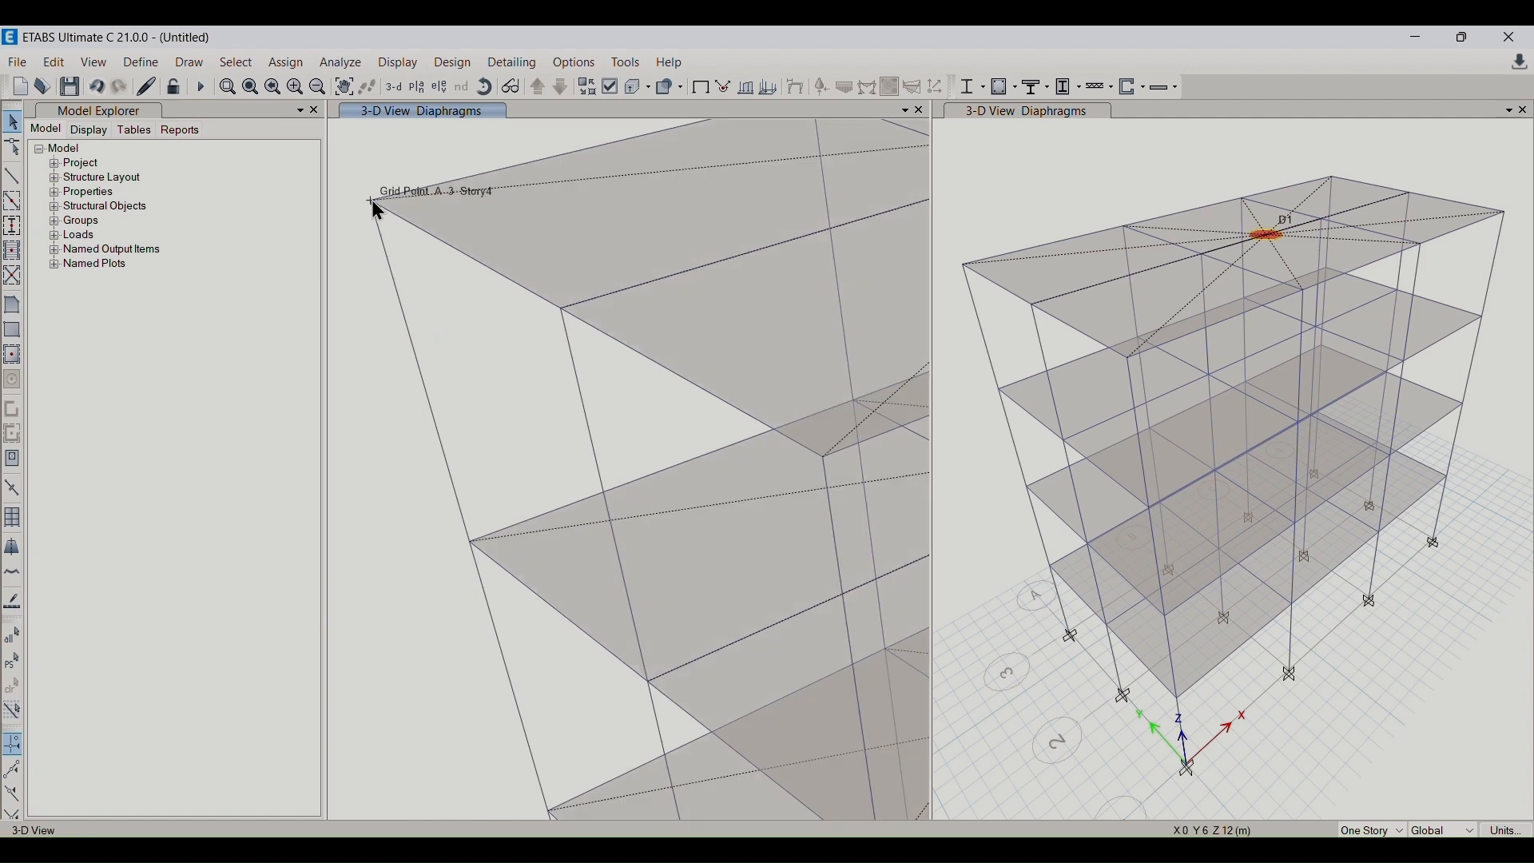
{"action": "scroll", "coordinate": [369, 206], "scroll_direction": "down", "scroll_amount": 4}
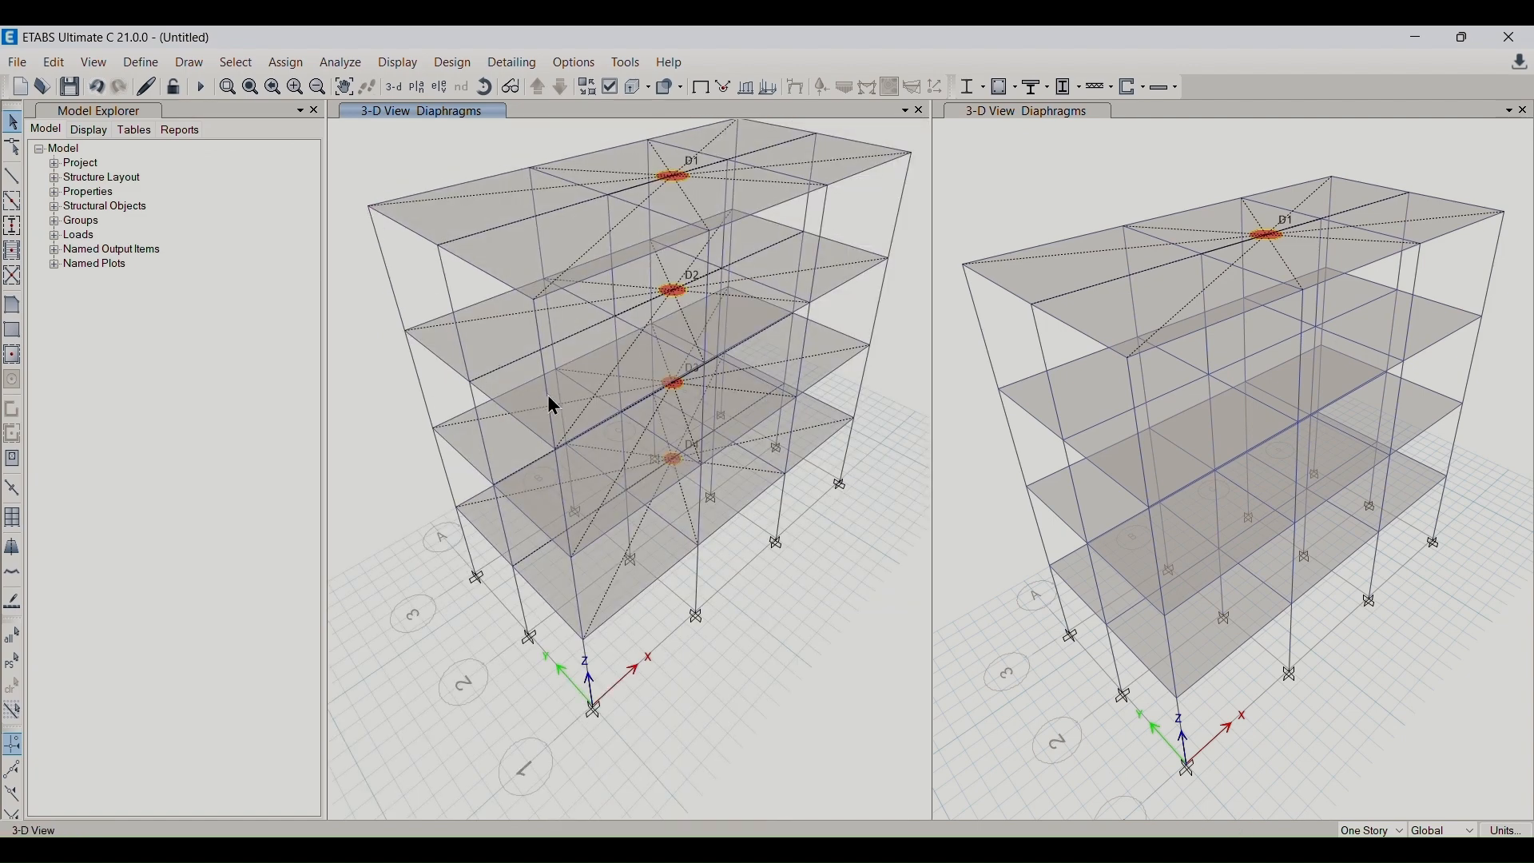
- Select the entire building in the 3-D view and start a frame end length offsets assignment
{"action": "scroll", "coordinate": [548, 395], "scroll_direction": "down", "scroll_amount": 2}
{"action": "left_click_drag", "start_coordinate": [393, 227], "coordinate": [742, 551]}
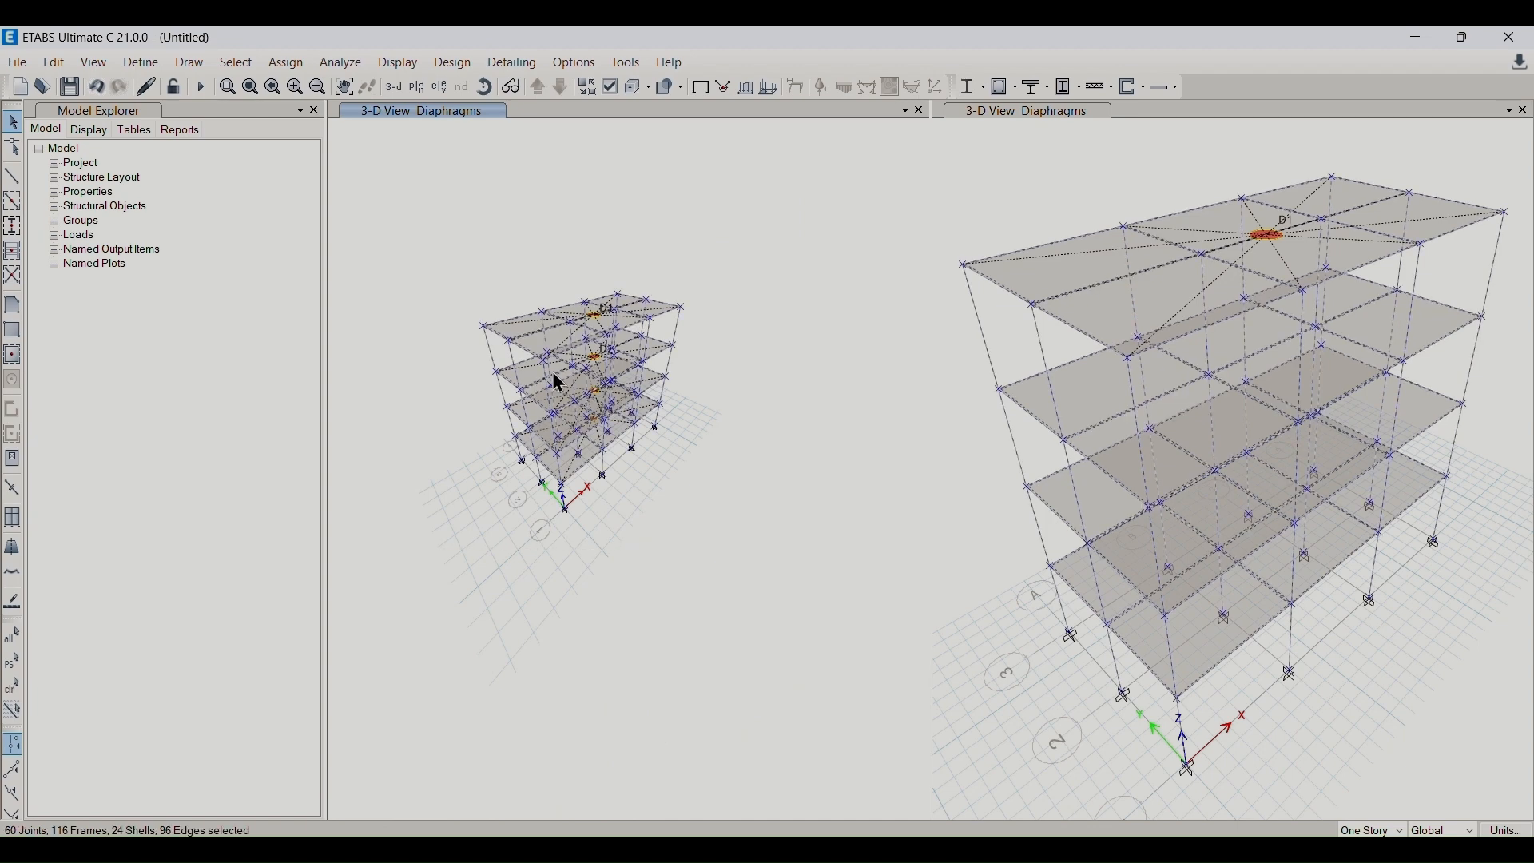
{"action": "left_click", "coordinate": [276, 62]}
{"action": "mouse_move", "coordinate": [305, 108]}
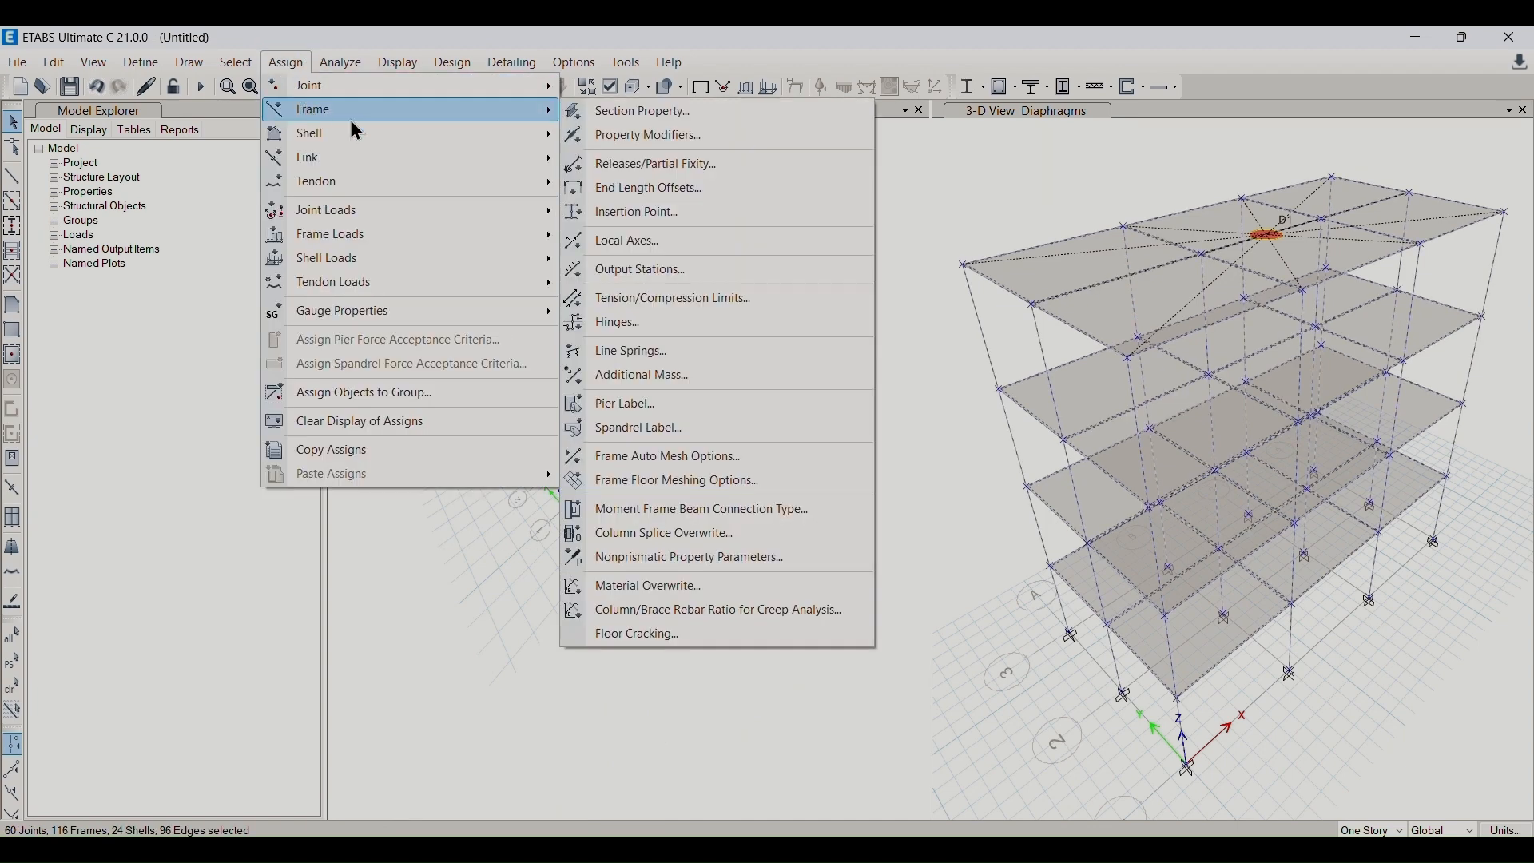
{"action": "left_click", "coordinate": [676, 192]}
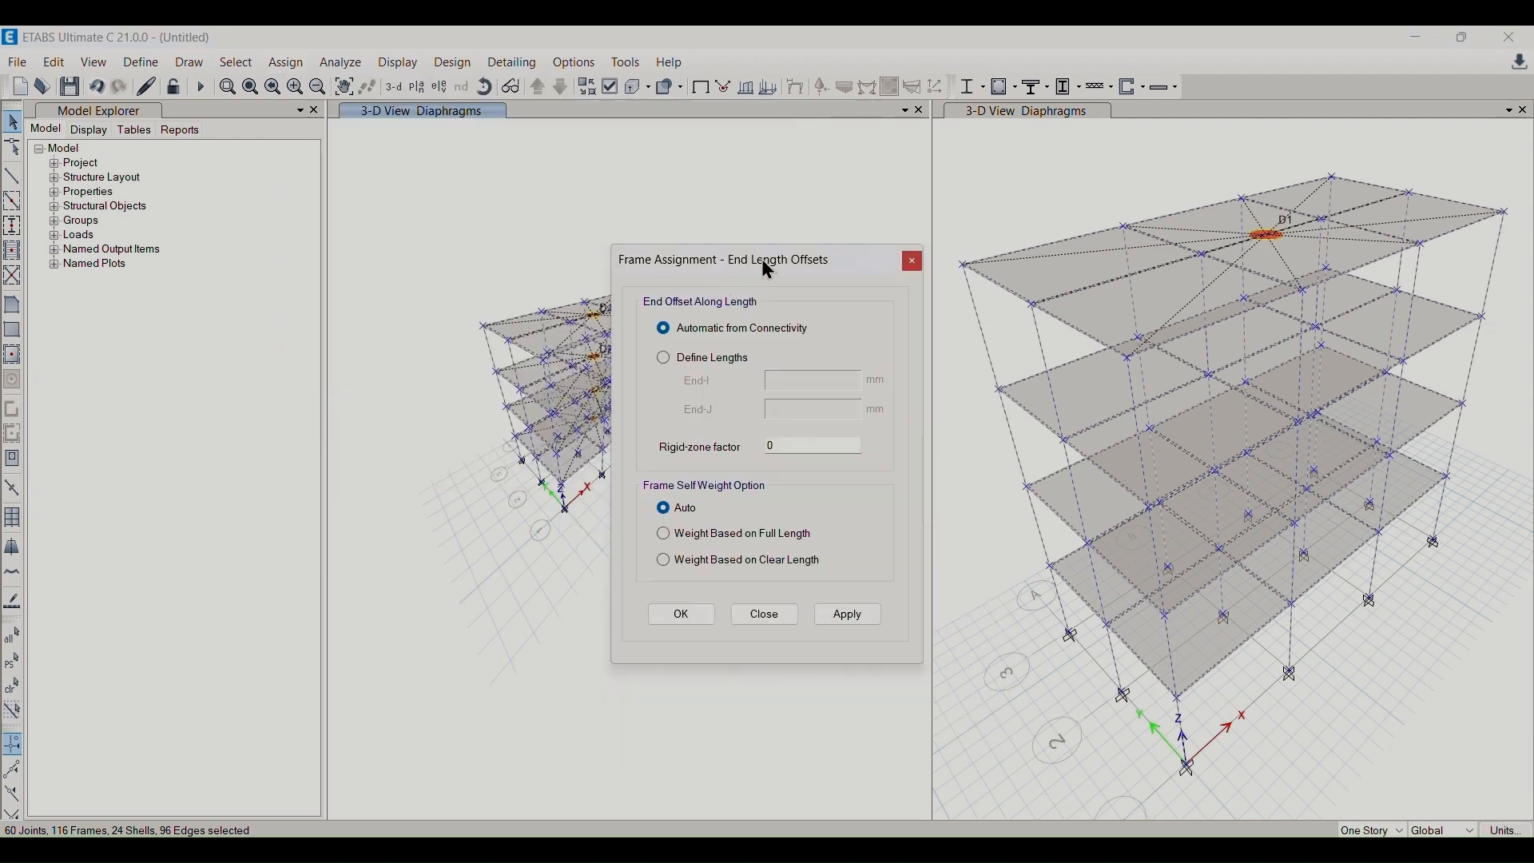
{"action": "left_click_drag", "start_coordinate": [763, 261], "coordinate": [382, 146]}
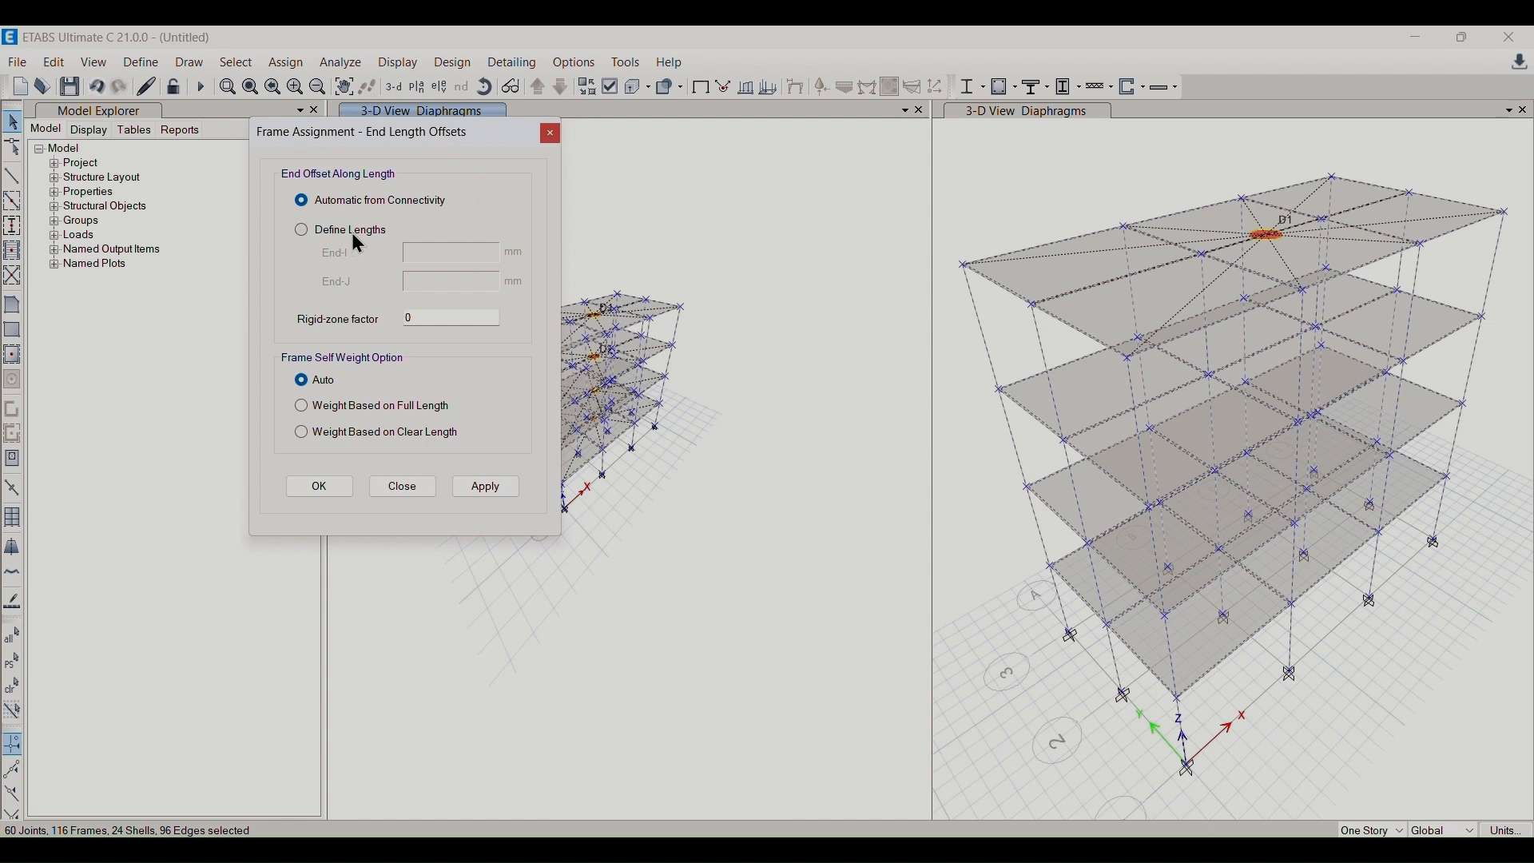
- Assign end length offsets to the selected frames with Define Lengths and a rigid-zone factor of 1
{"action": "double_click", "coordinate": [432, 318]}
{"action": "left_click", "coordinate": [319, 232]}
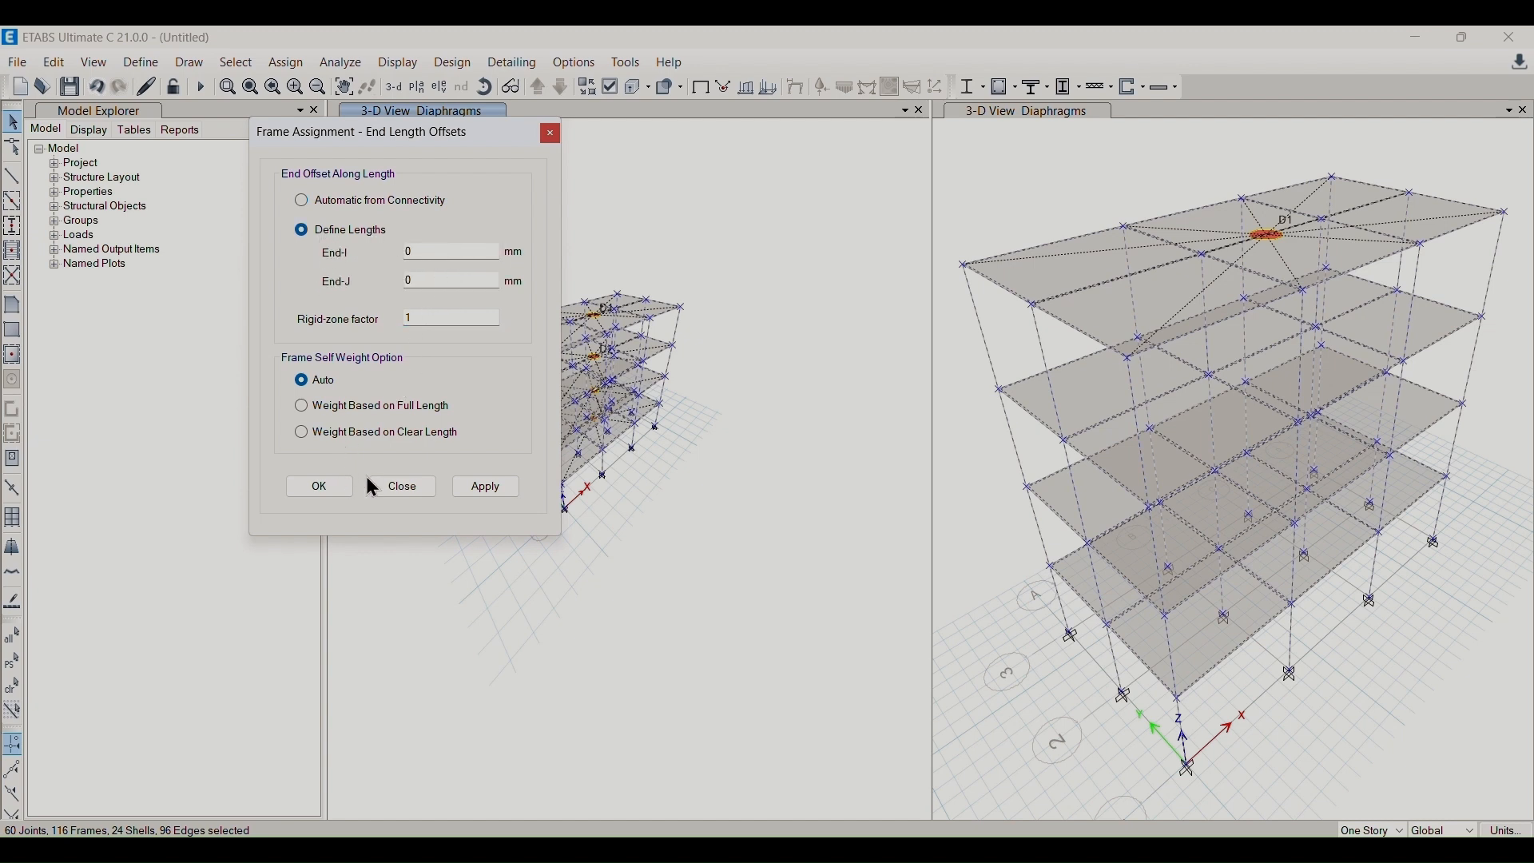
{"action": "left_click", "coordinate": [508, 489]}
{"action": "left_click", "coordinate": [505, 487]}
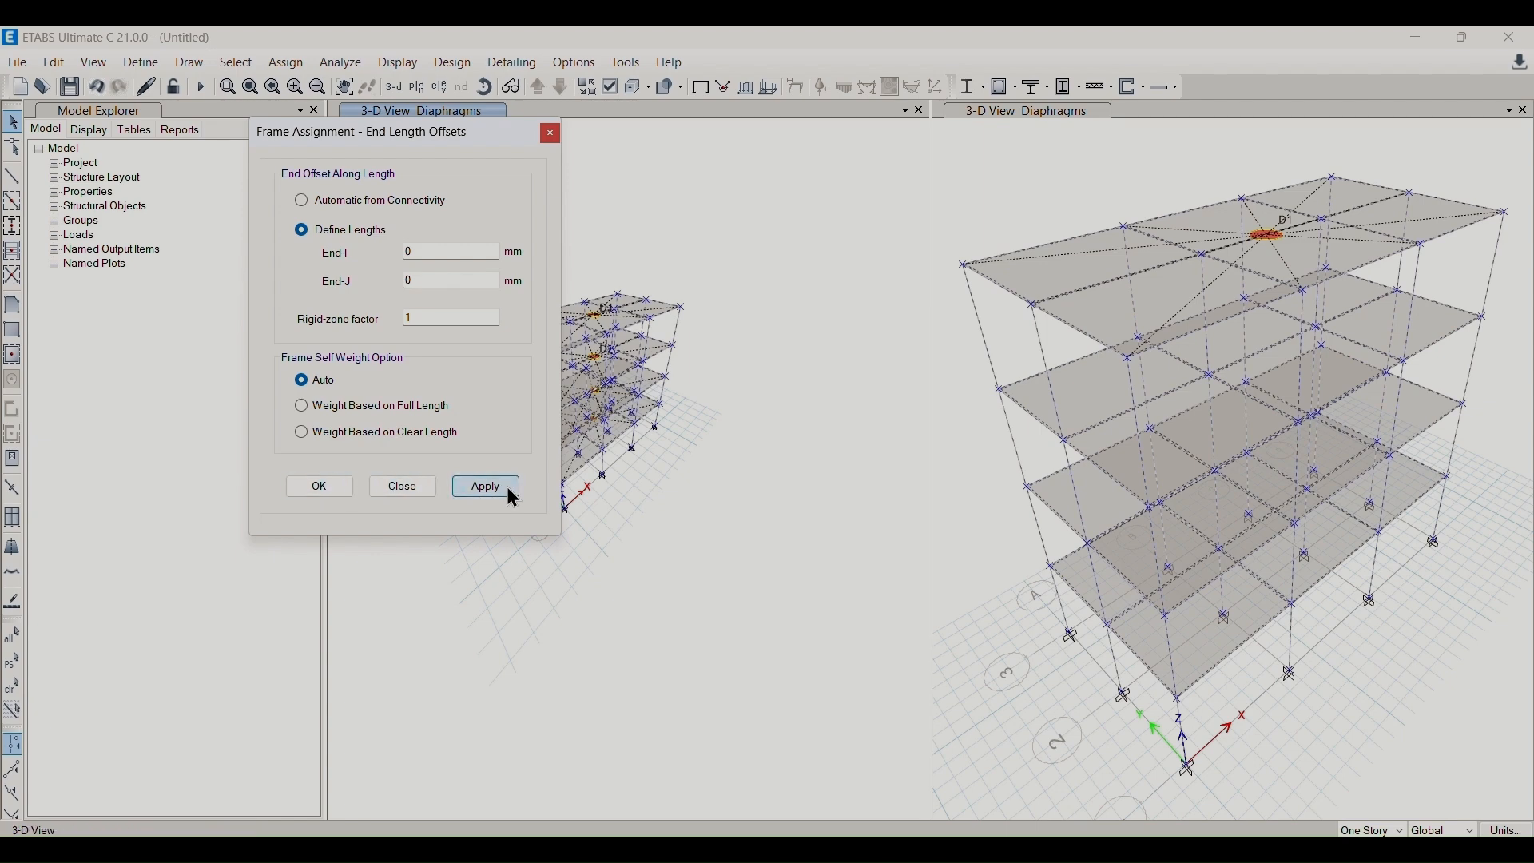
{"action": "left_click", "coordinate": [336, 485]}
- Inspect the assignments and geometry of the Story4 corner joint at X 0, Y 6 in the End Offsets 3-D view
{"action": "scroll", "coordinate": [489, 331], "scroll_direction": "up", "scroll_amount": 5}
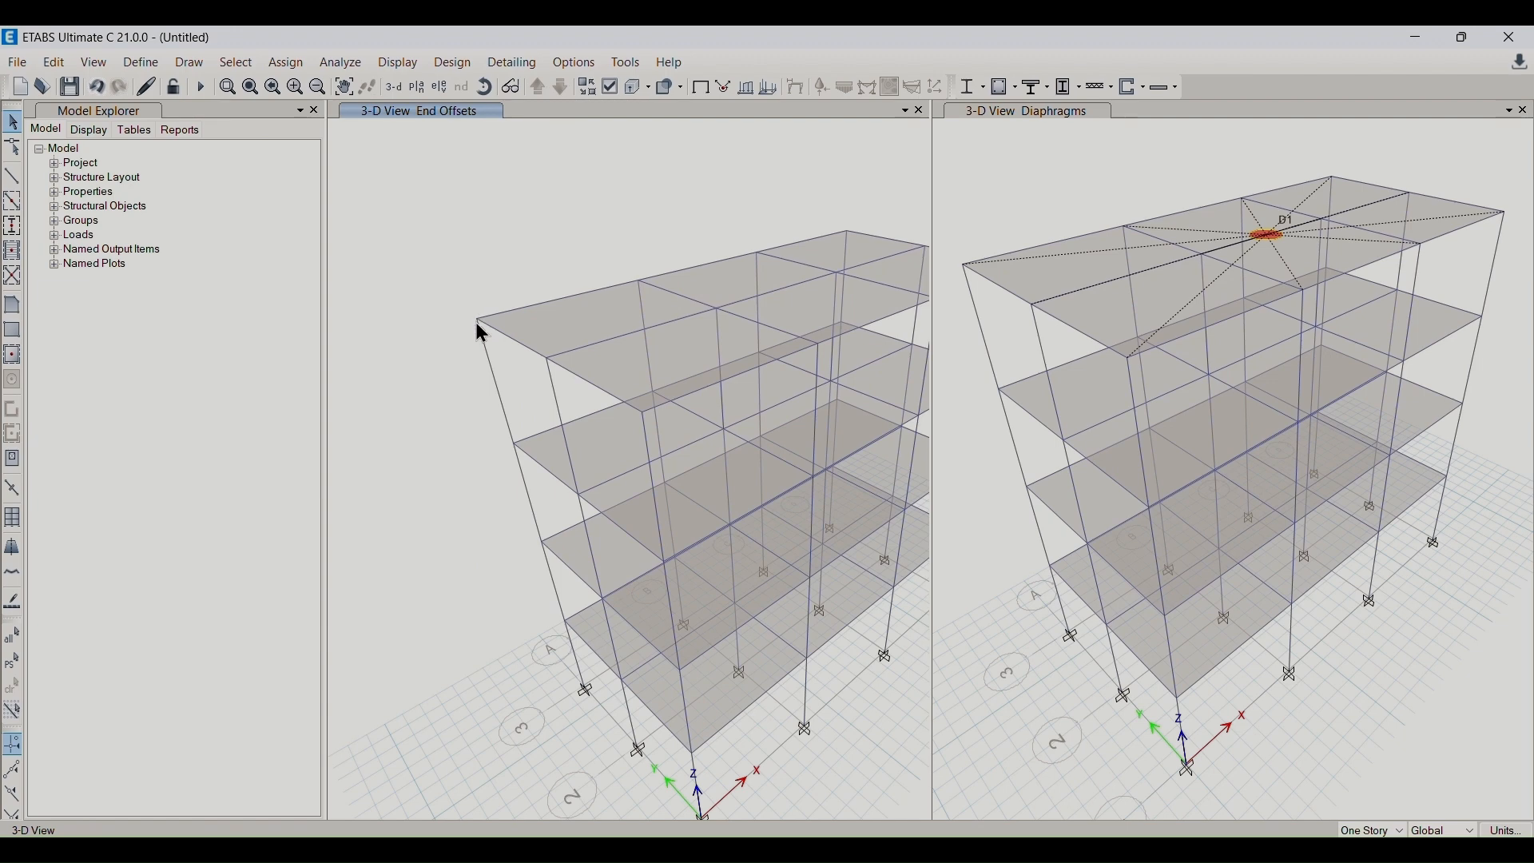
{"action": "right_click", "coordinate": [478, 321]}
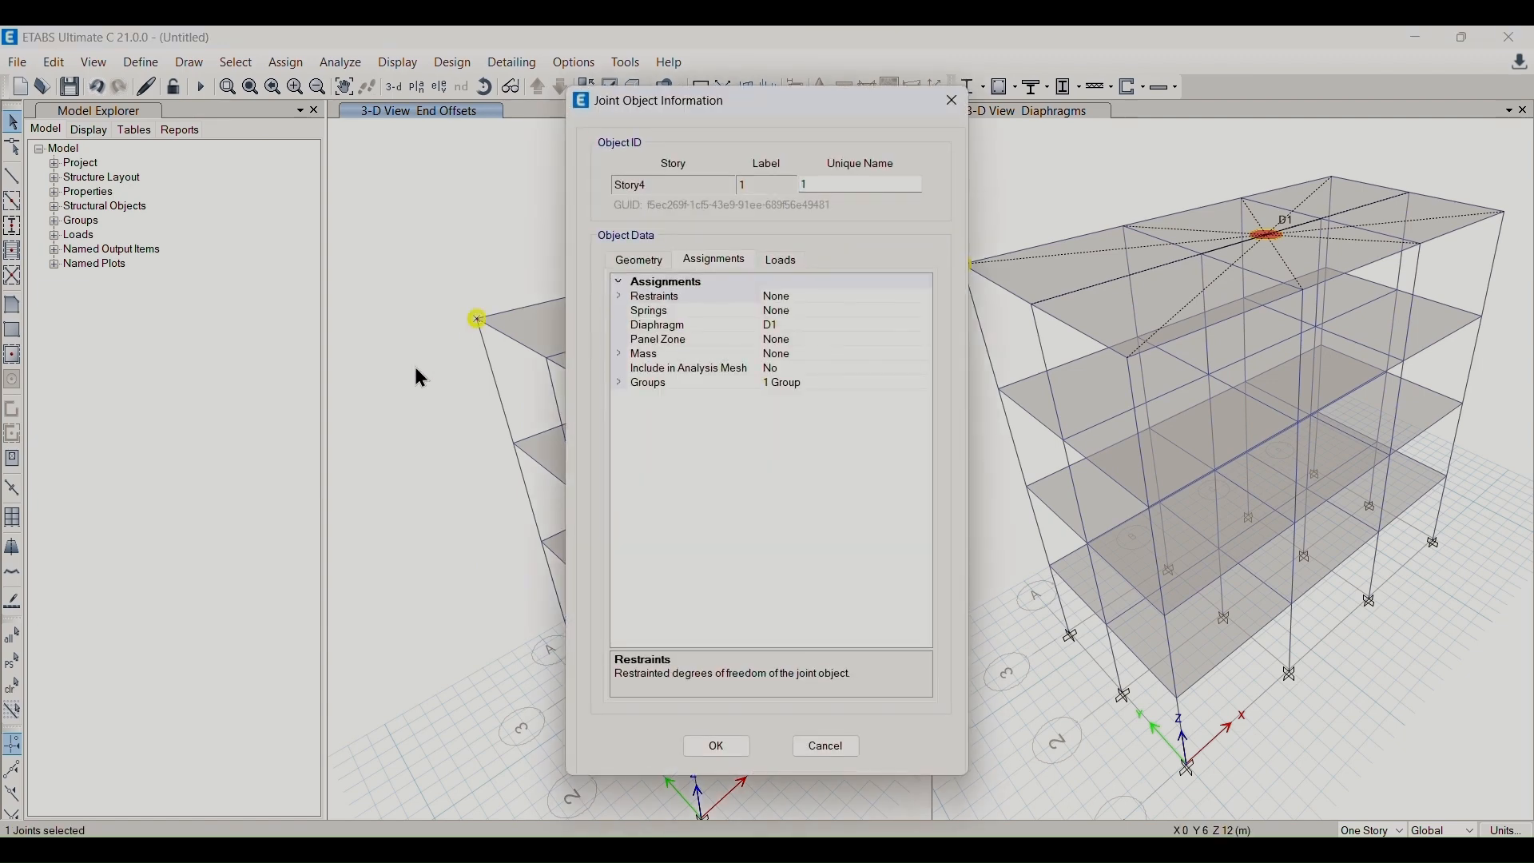
{"action": "left_click", "coordinate": [636, 261]}
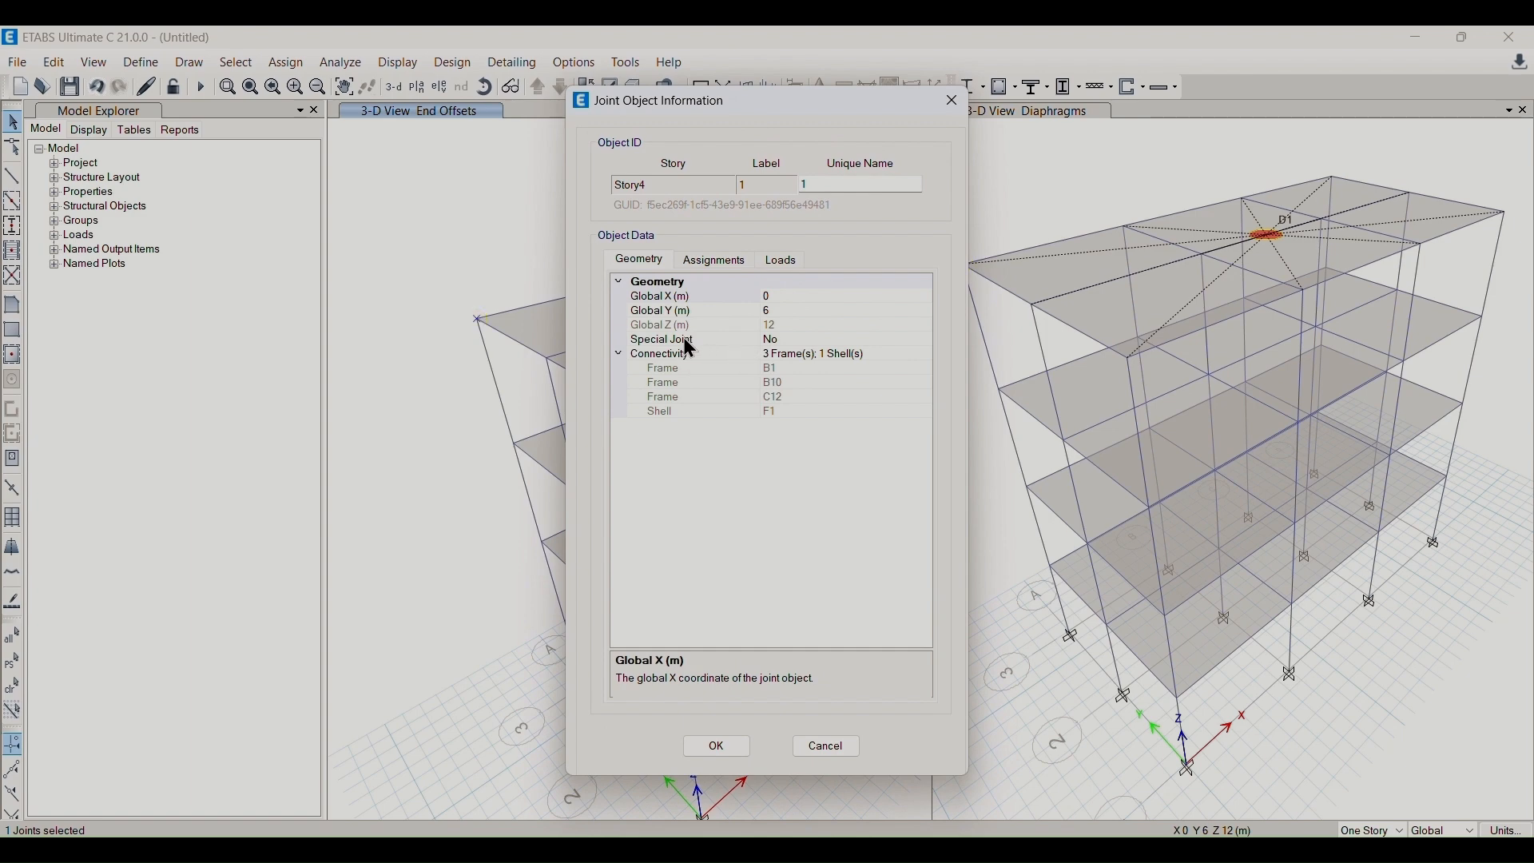
{"action": "left_click", "coordinate": [965, 113]}
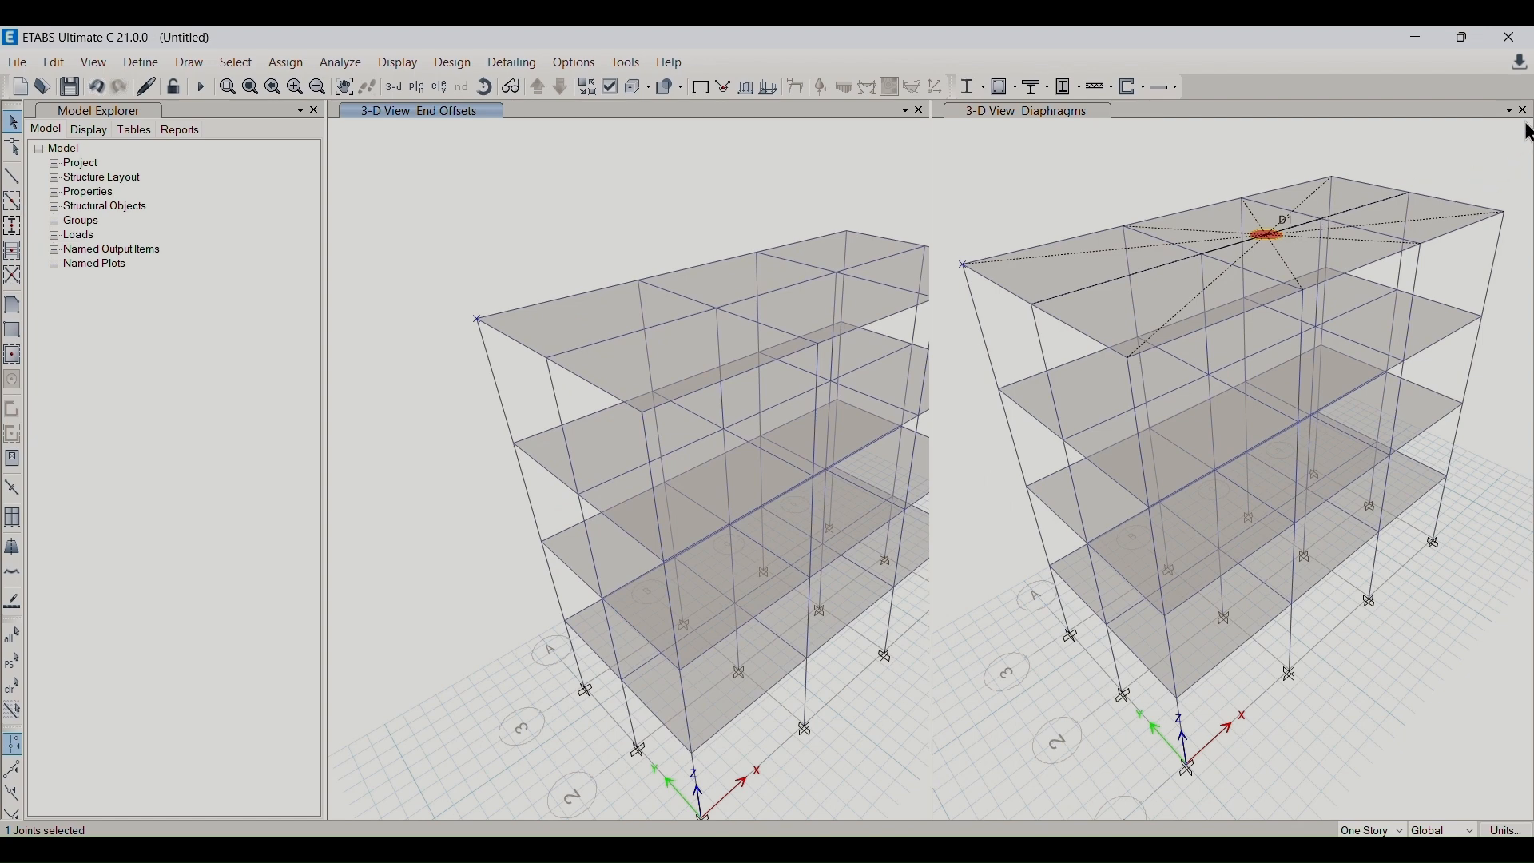
{"action": "scroll", "coordinate": [461, 308], "scroll_direction": "down", "scroll_amount": 5}
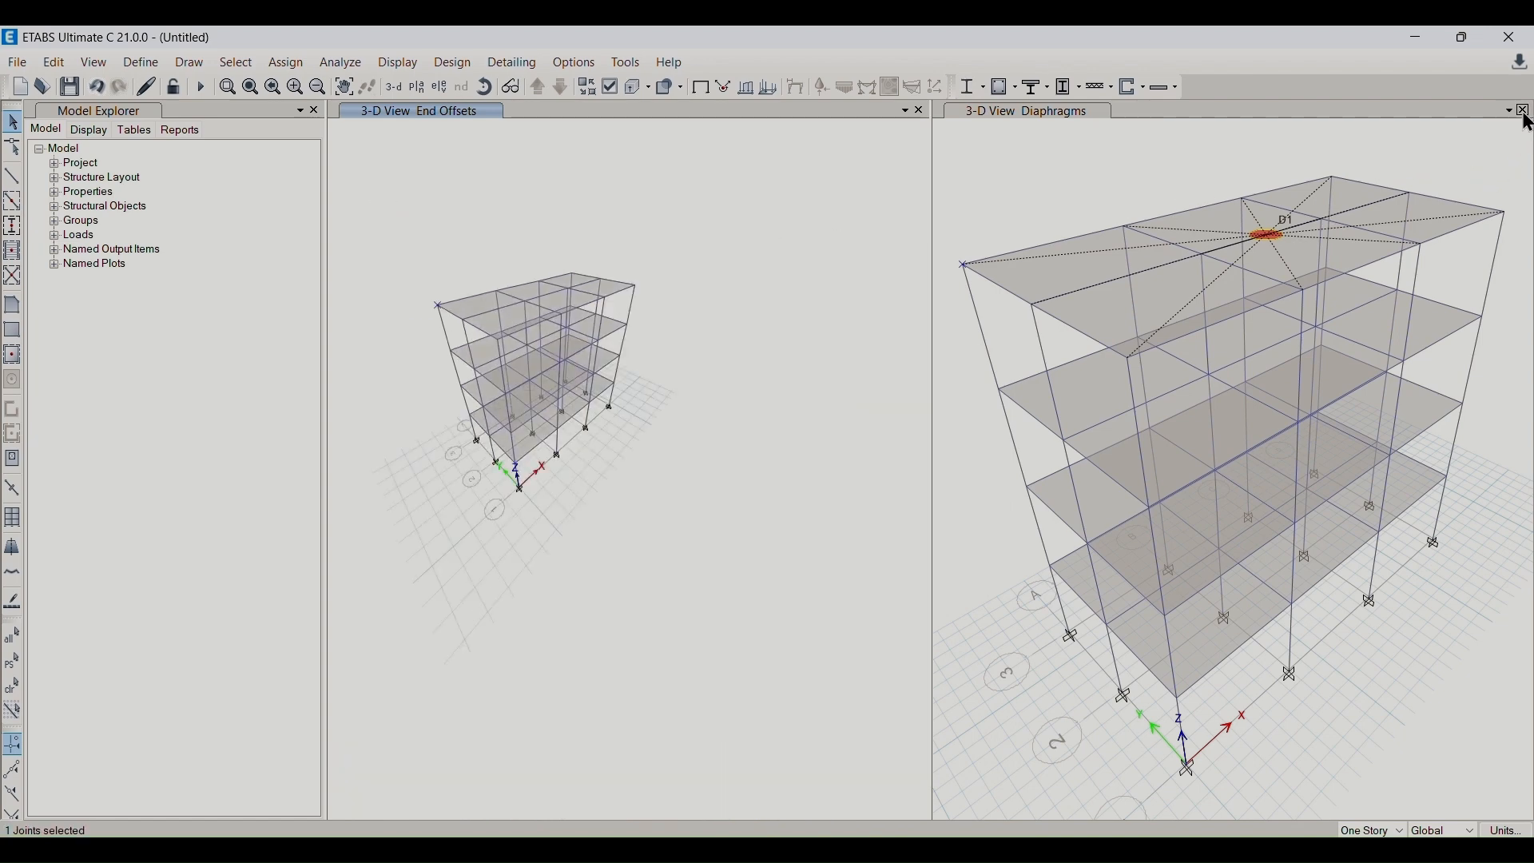
- Open the mass source definitions and move their dialog clear of the model
{"action": "left_click", "coordinate": [141, 62]}
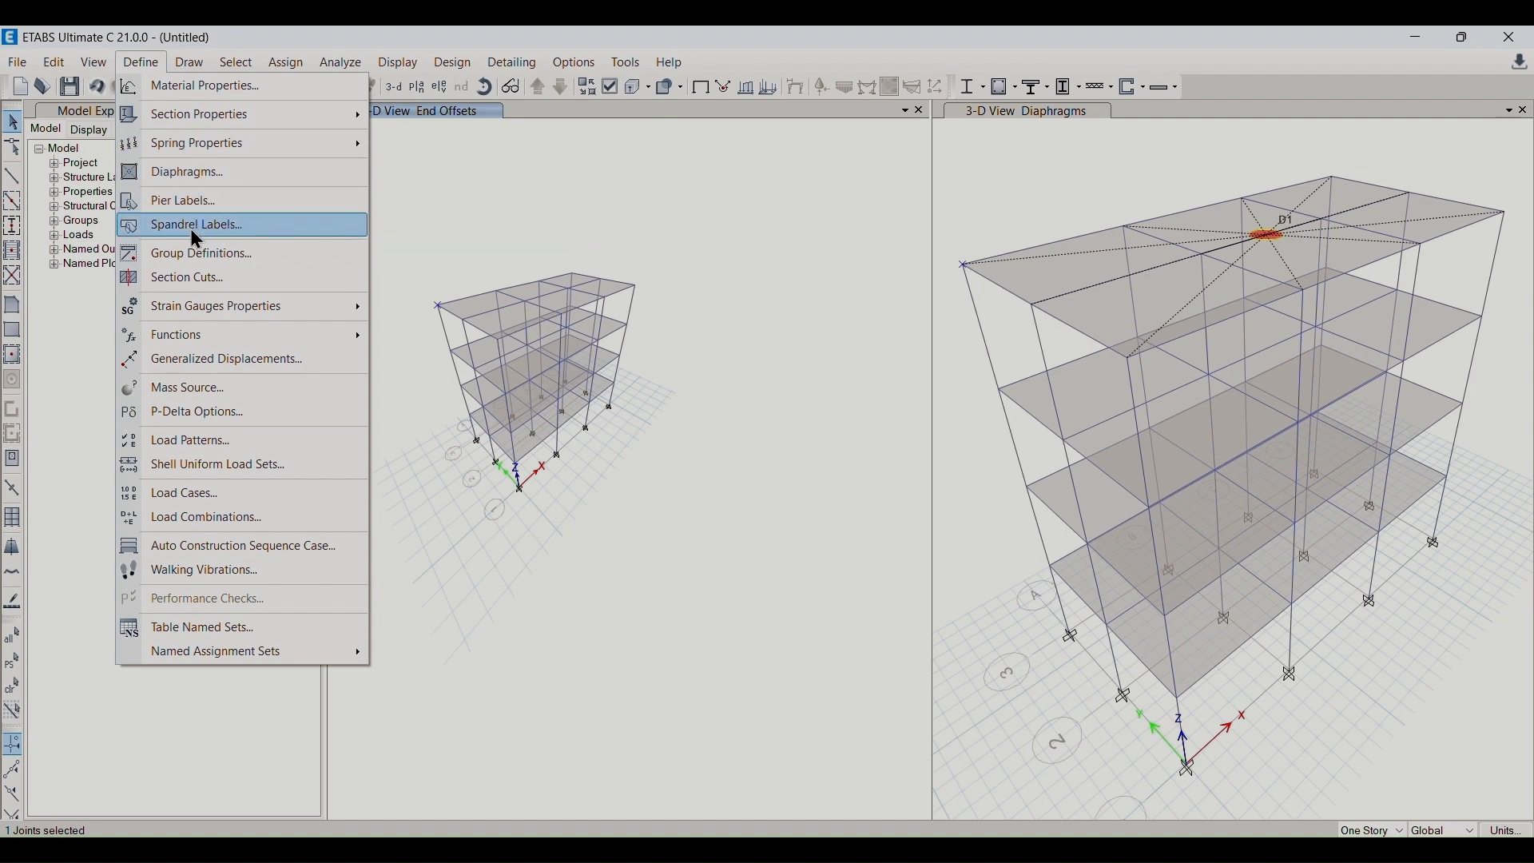
{"action": "mouse_move", "coordinate": [196, 337]}
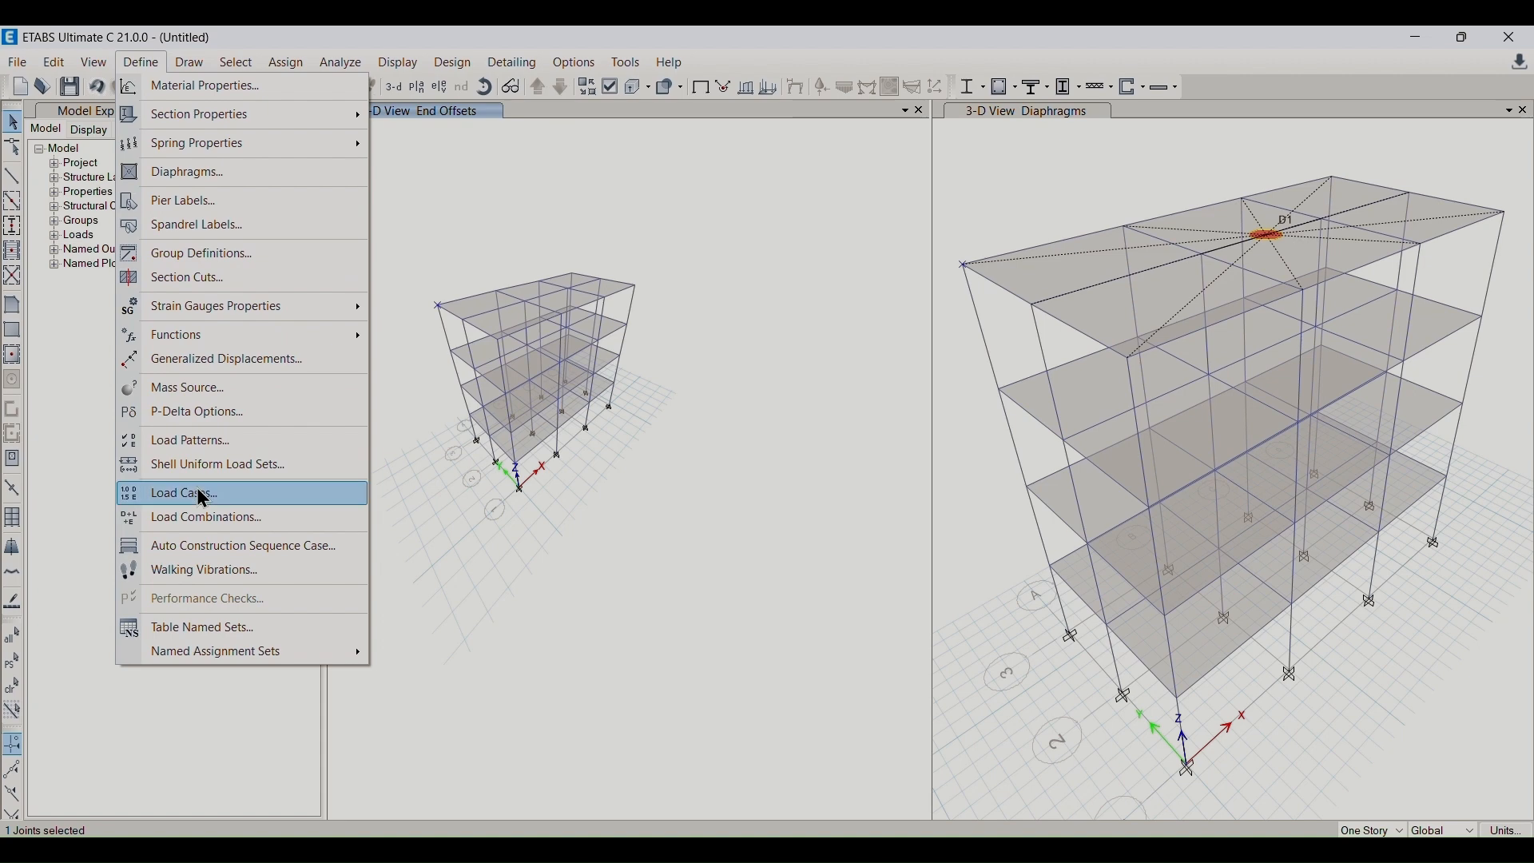
{"action": "left_click", "coordinate": [209, 390]}
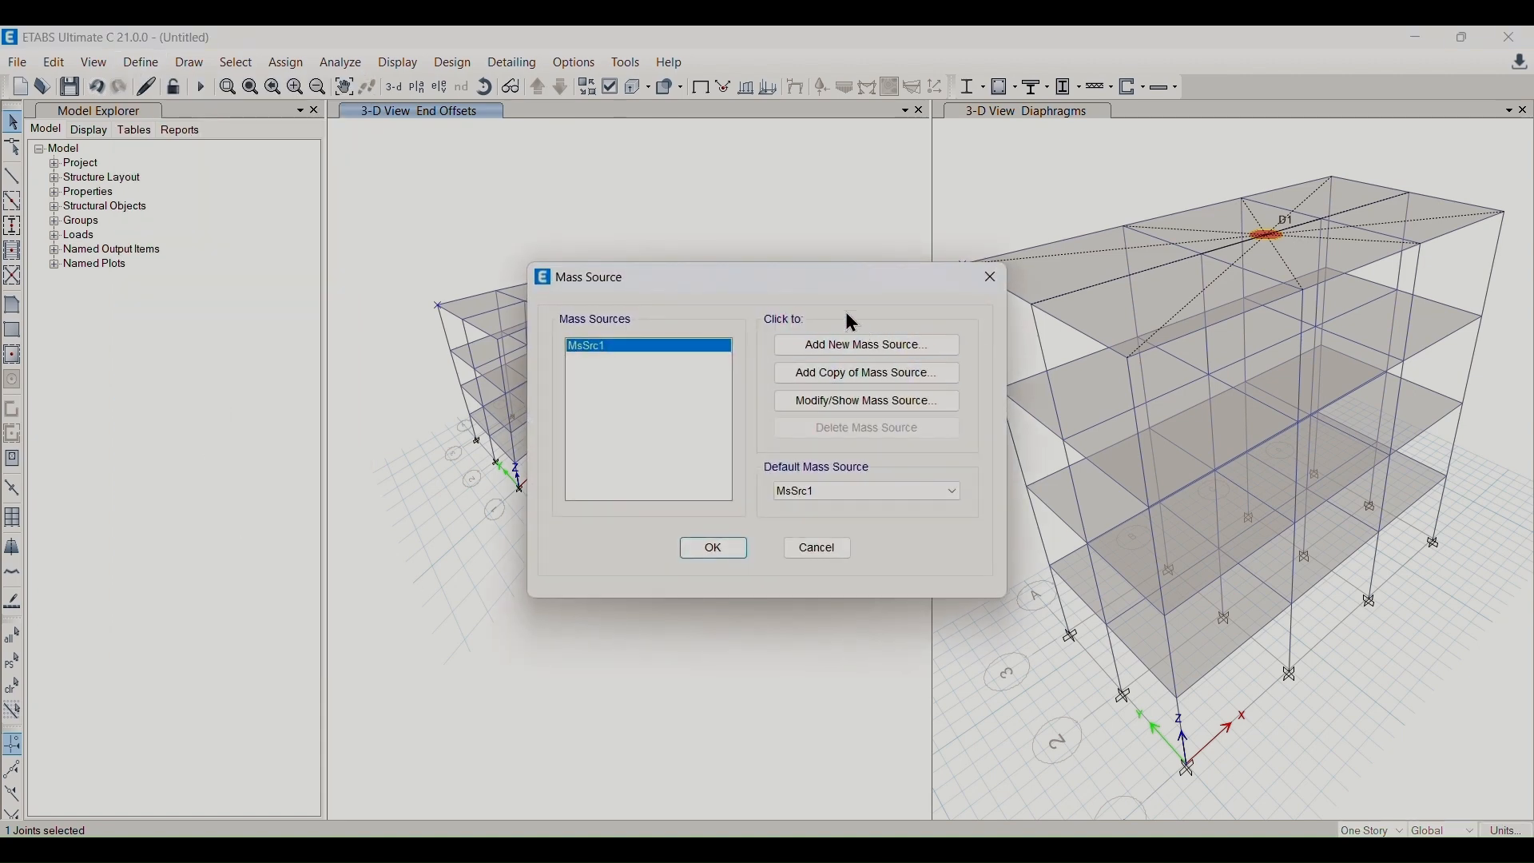
{"action": "left_click_drag", "start_coordinate": [590, 176], "coordinate": [454, 106]}
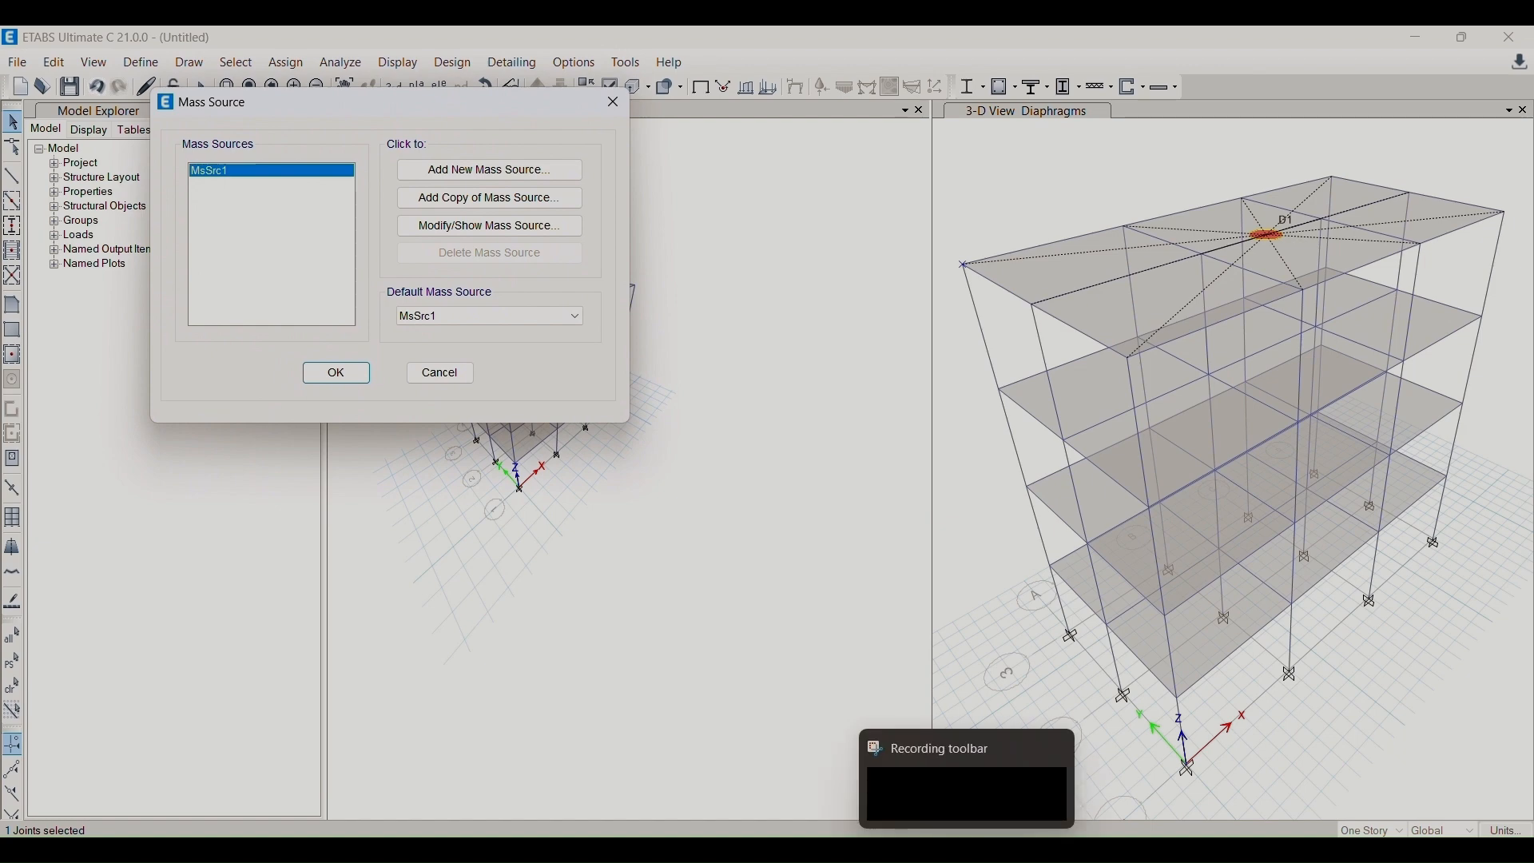
- Switch to the IS 1893 Part 1-2016 PDF in the browser and read clause 7.2 on design lateral force
{"action": "left_click", "coordinate": [931, 852]}
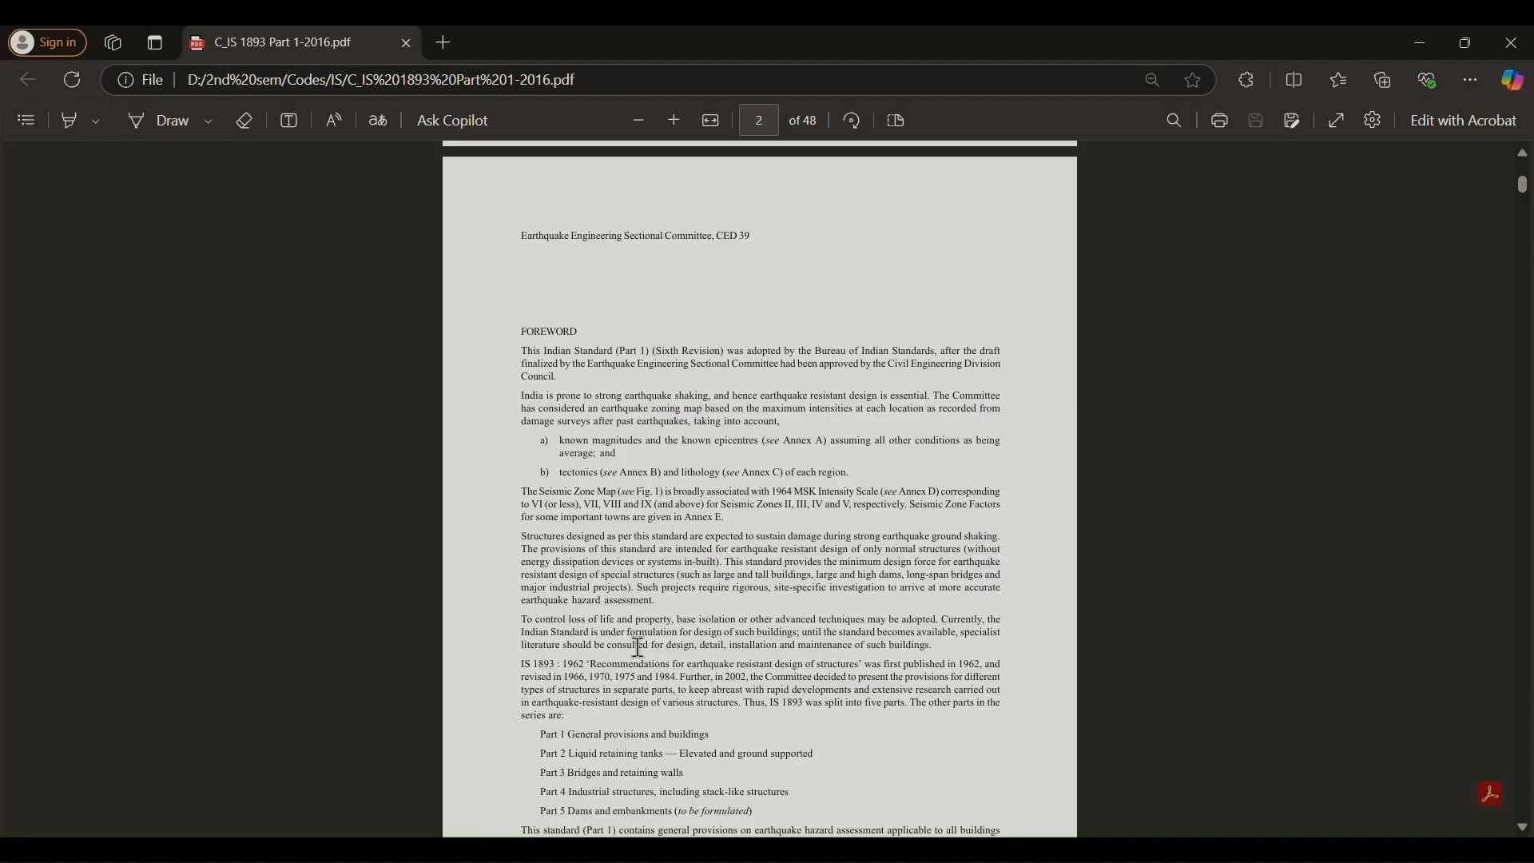
{"action": "scroll", "coordinate": [664, 631], "scroll_direction": "up", "scroll_amount": 3}
{"action": "scroll", "coordinate": [664, 631], "scroll_direction": "up", "scroll_amount": 5}
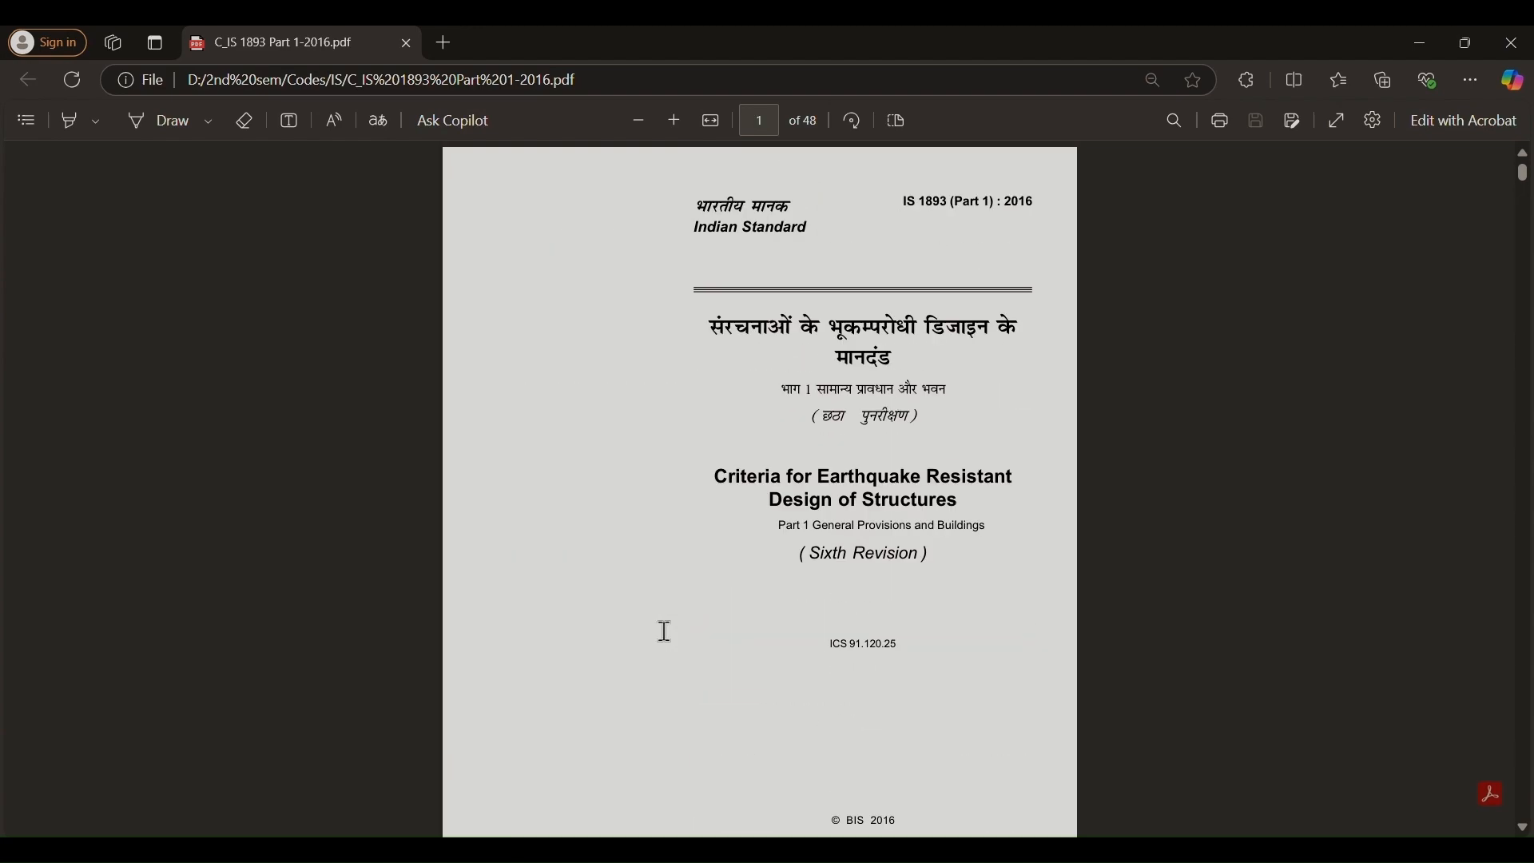
{"action": "scroll", "coordinate": [664, 632], "scroll_direction": "down", "scroll_amount": 20}
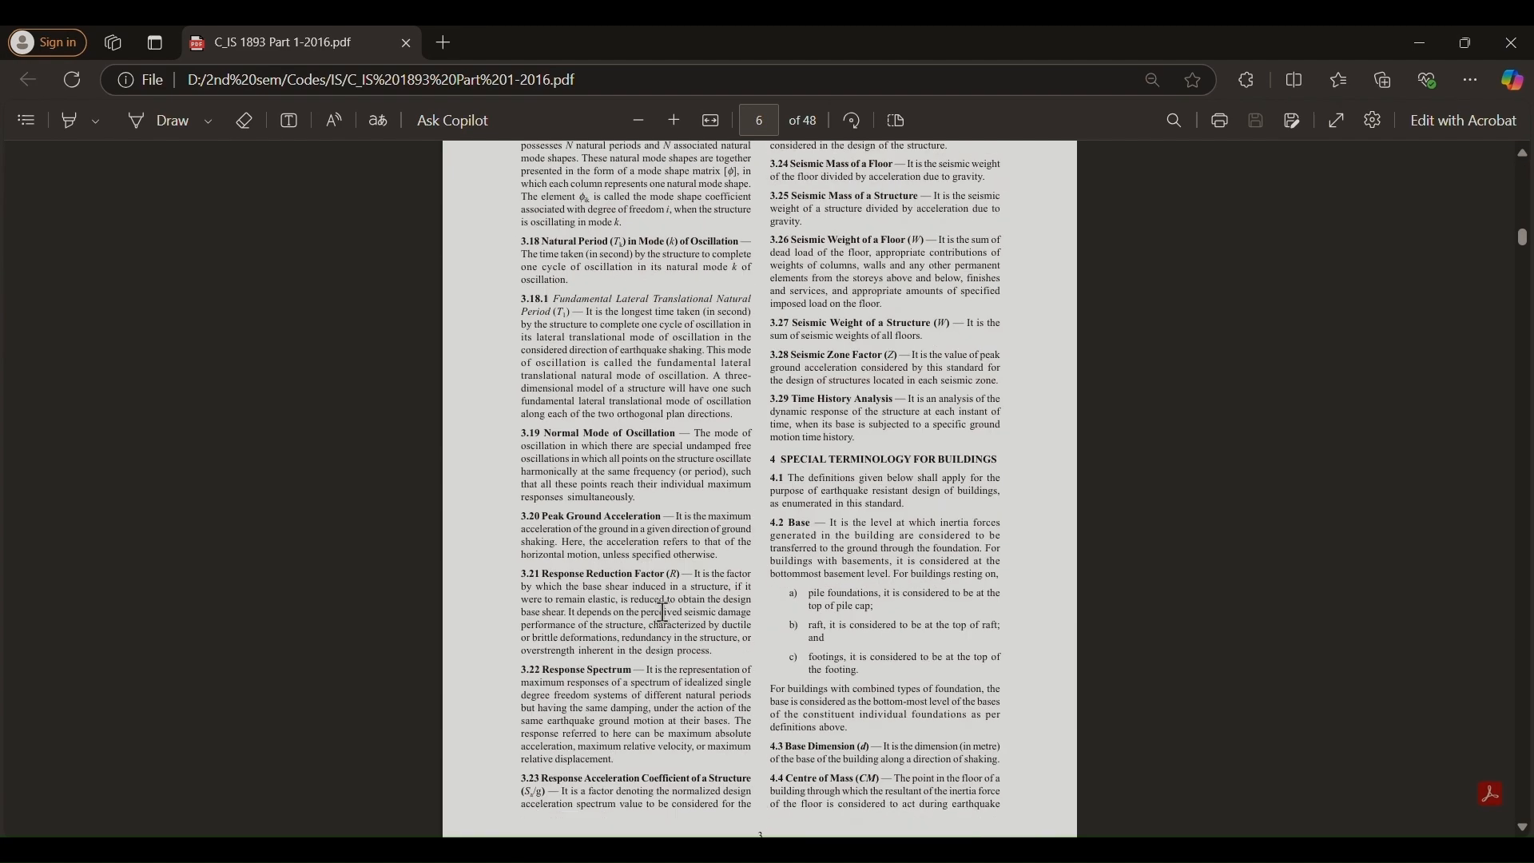
{"action": "scroll", "coordinate": [664, 612], "scroll_direction": "down", "scroll_amount": 20}
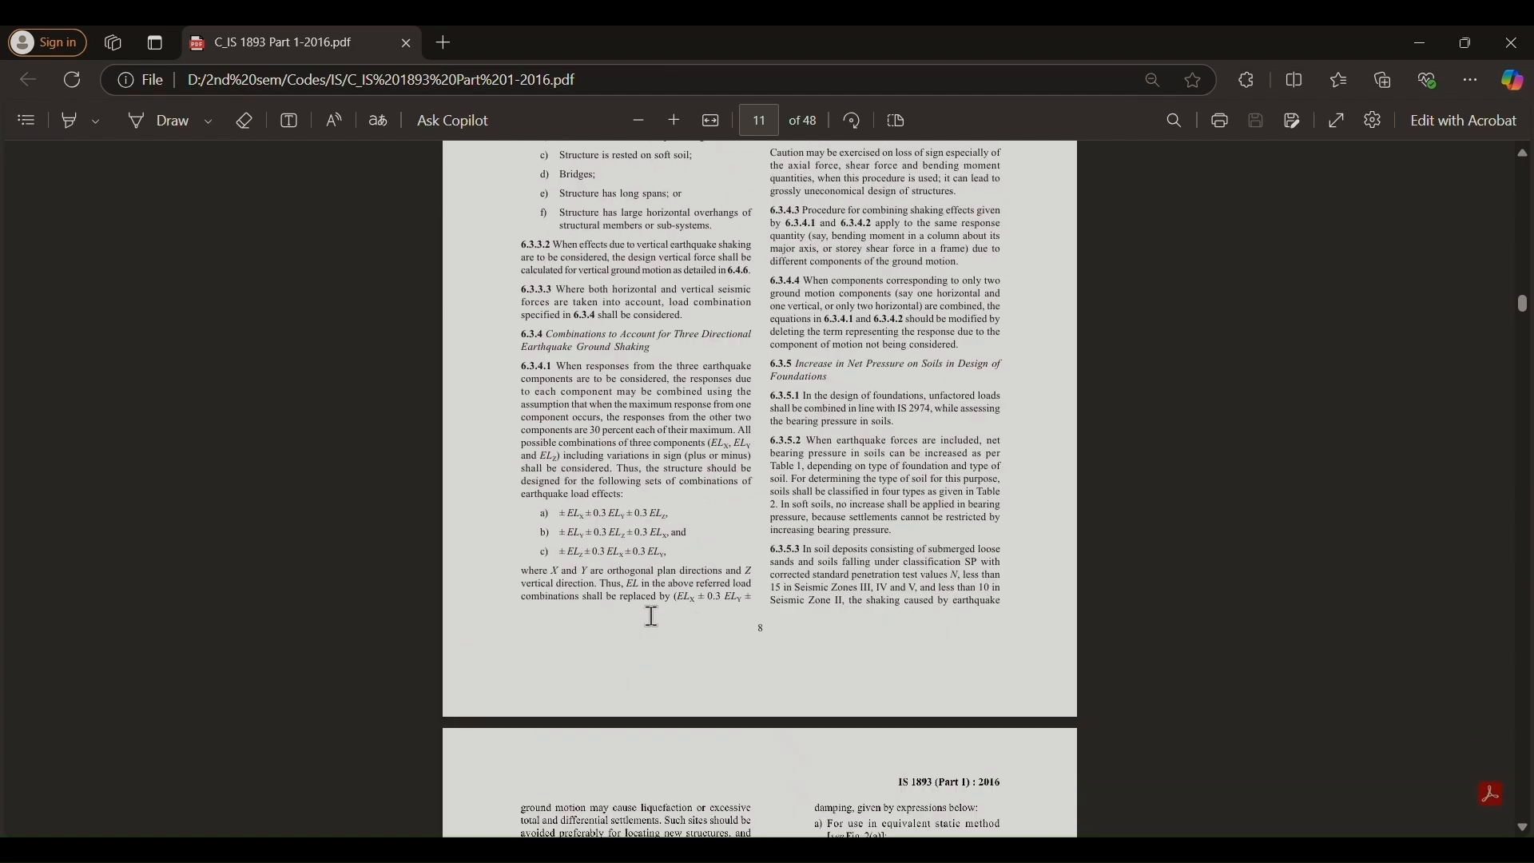
{"action": "scroll", "coordinate": [652, 616], "scroll_direction": "down", "scroll_amount": 15}
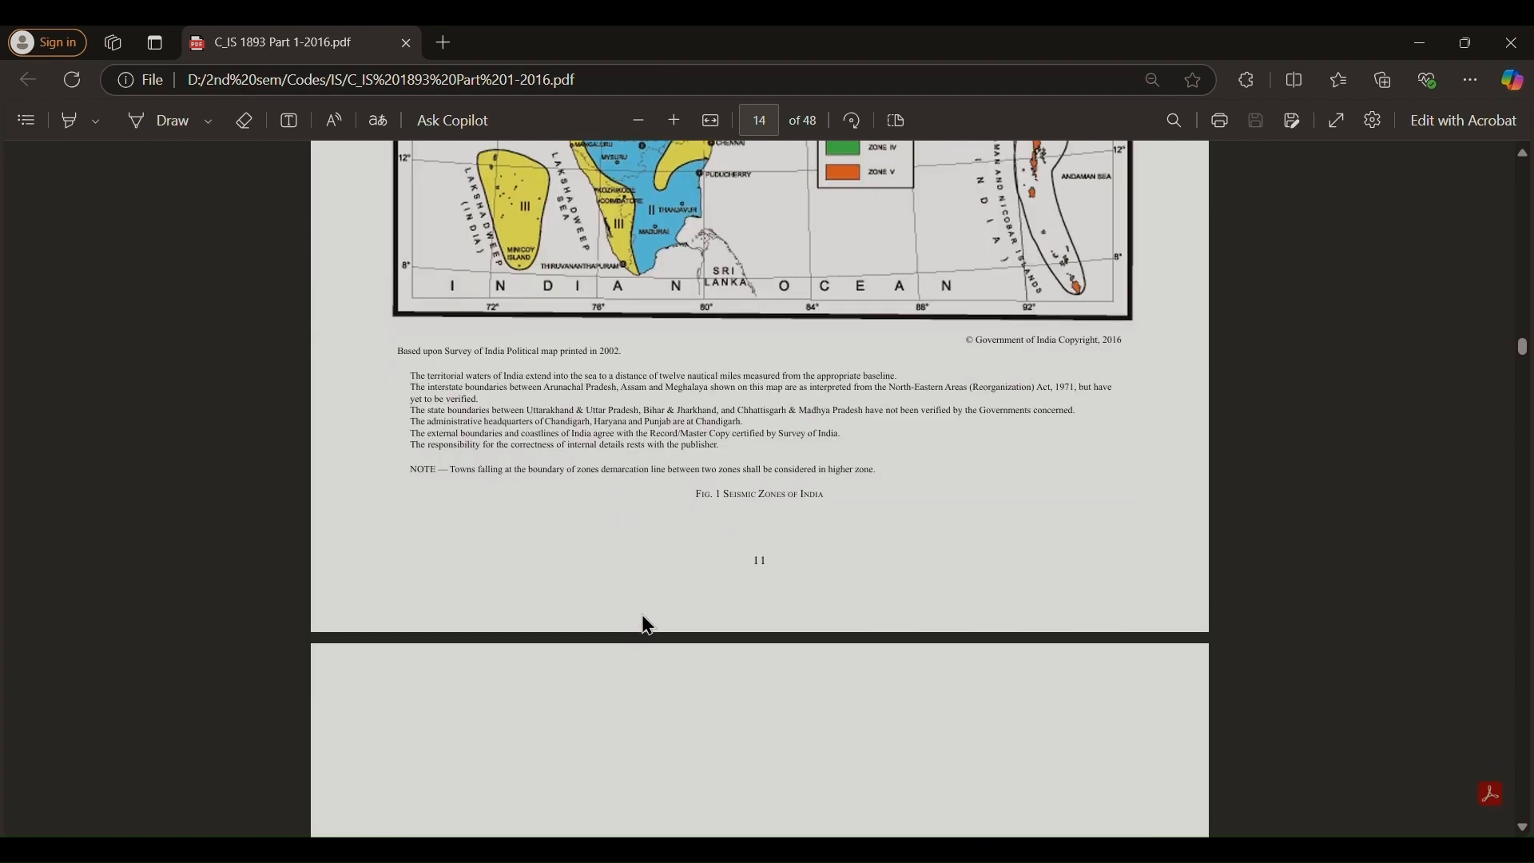
{"action": "scroll", "coordinate": [647, 625], "scroll_direction": "down", "scroll_amount": 20}
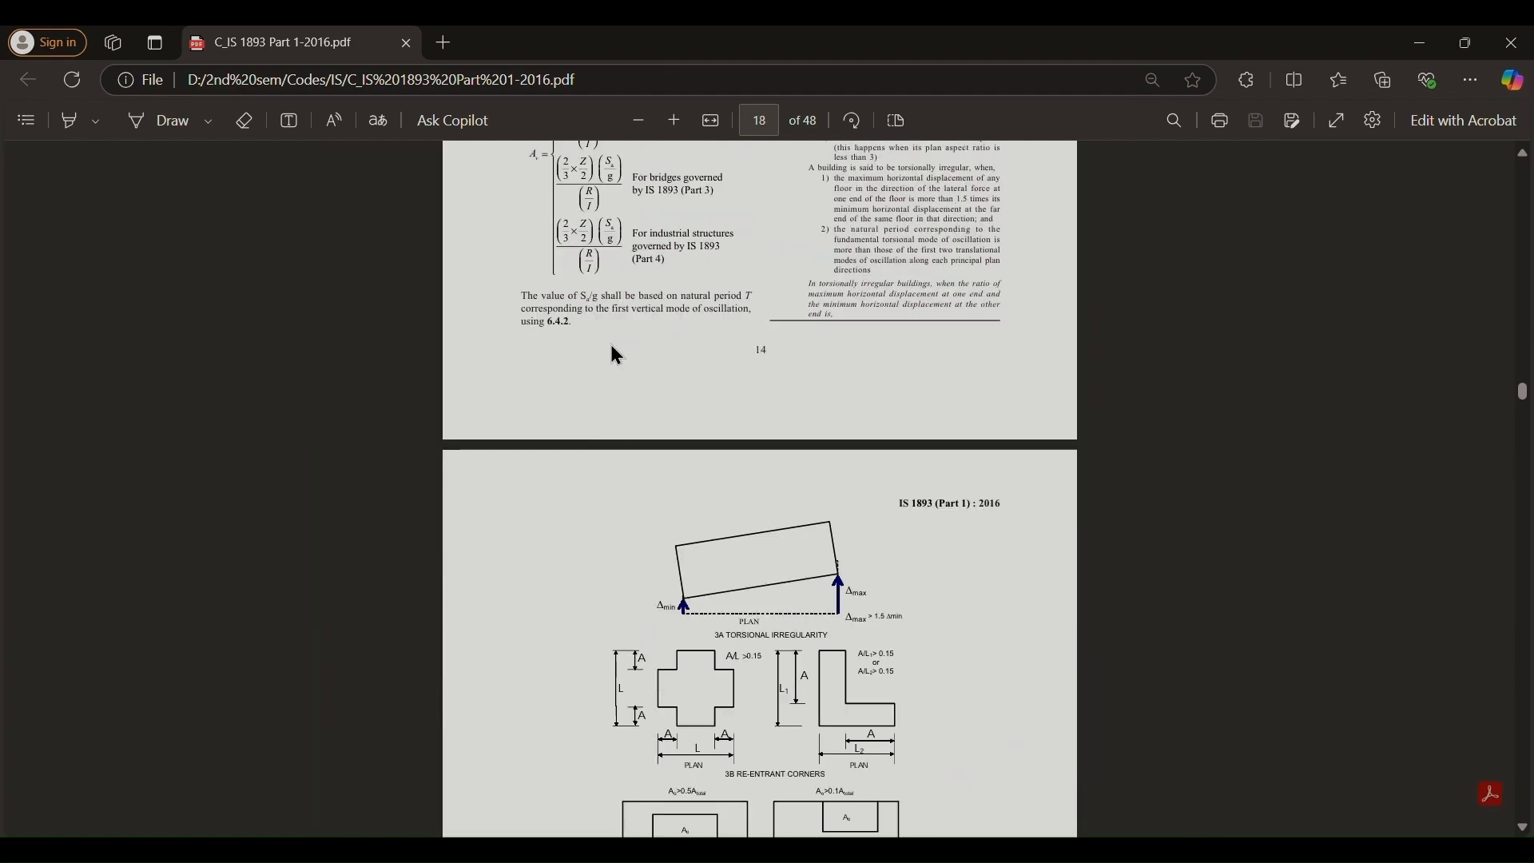
{"action": "scroll", "coordinate": [740, 574], "scroll_direction": "down", "scroll_amount": 20}
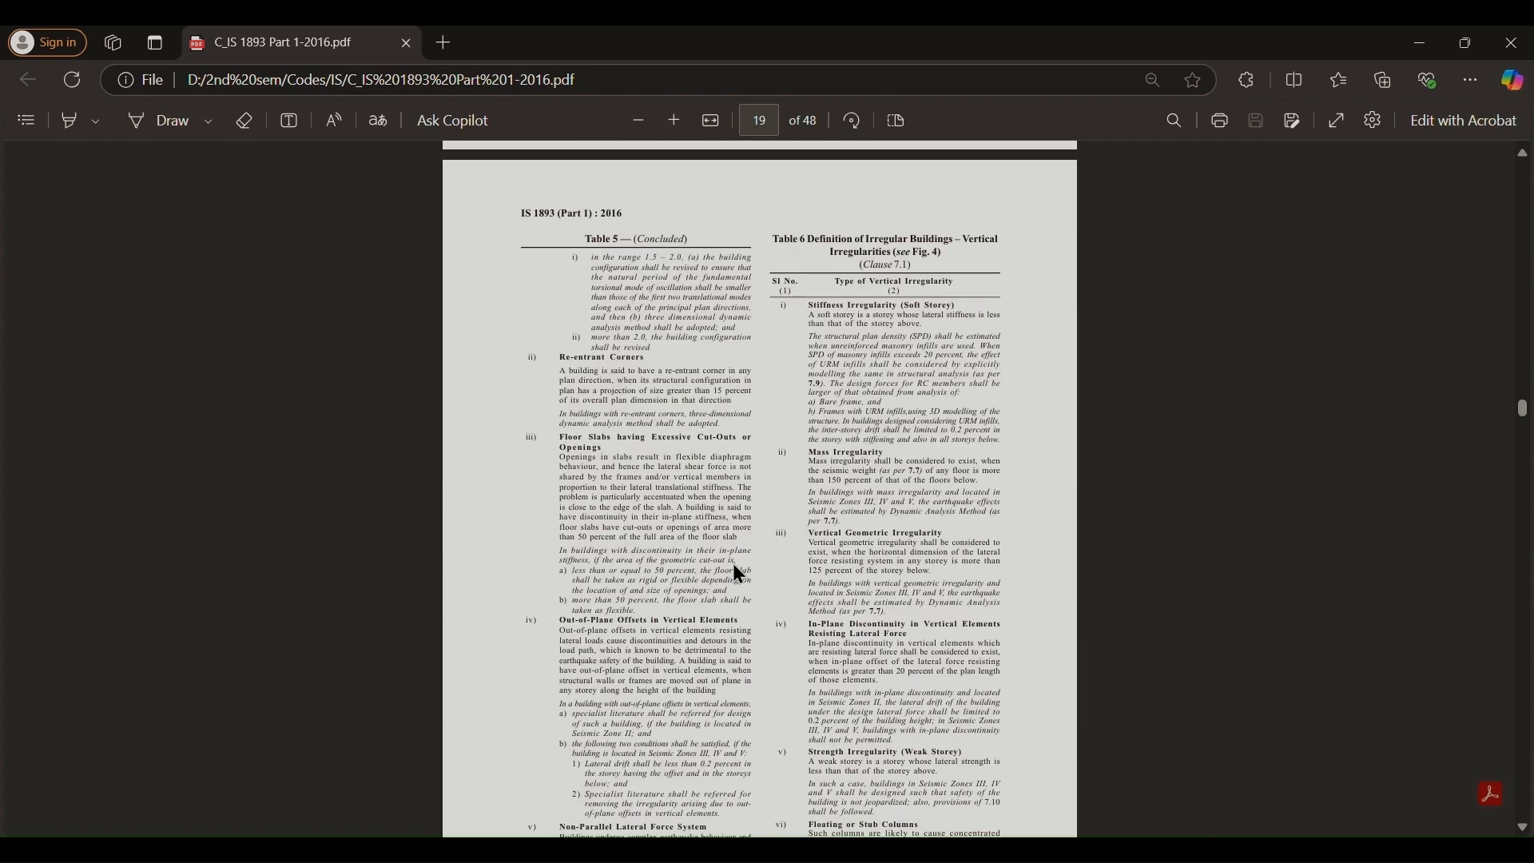
{"action": "scroll", "coordinate": [738, 569], "scroll_direction": "down", "scroll_amount": 3}
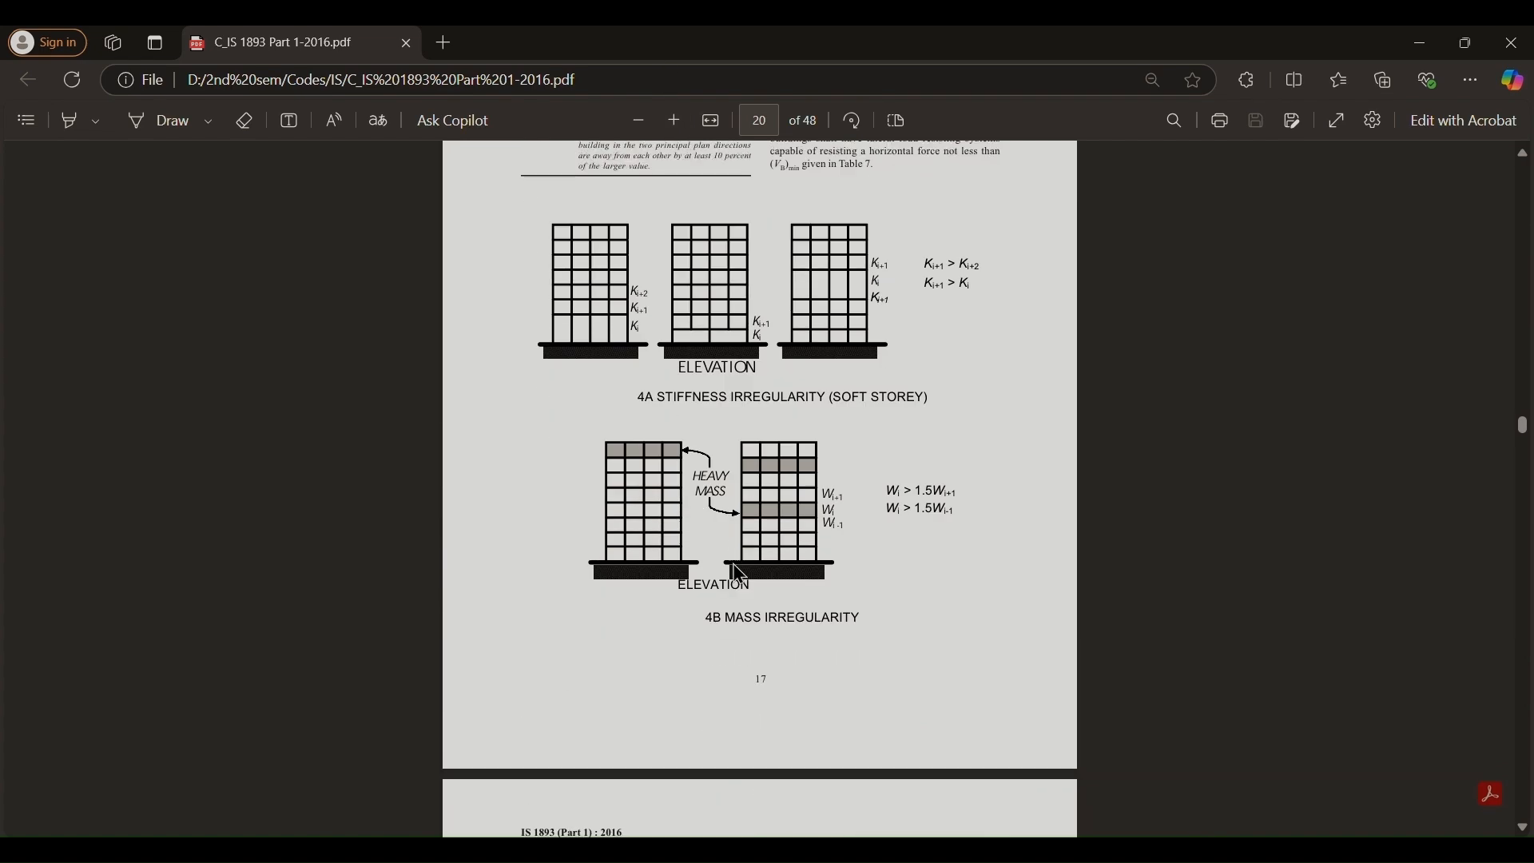
{"action": "scroll", "coordinate": [737, 569], "scroll_direction": "up", "scroll_amount": 6}
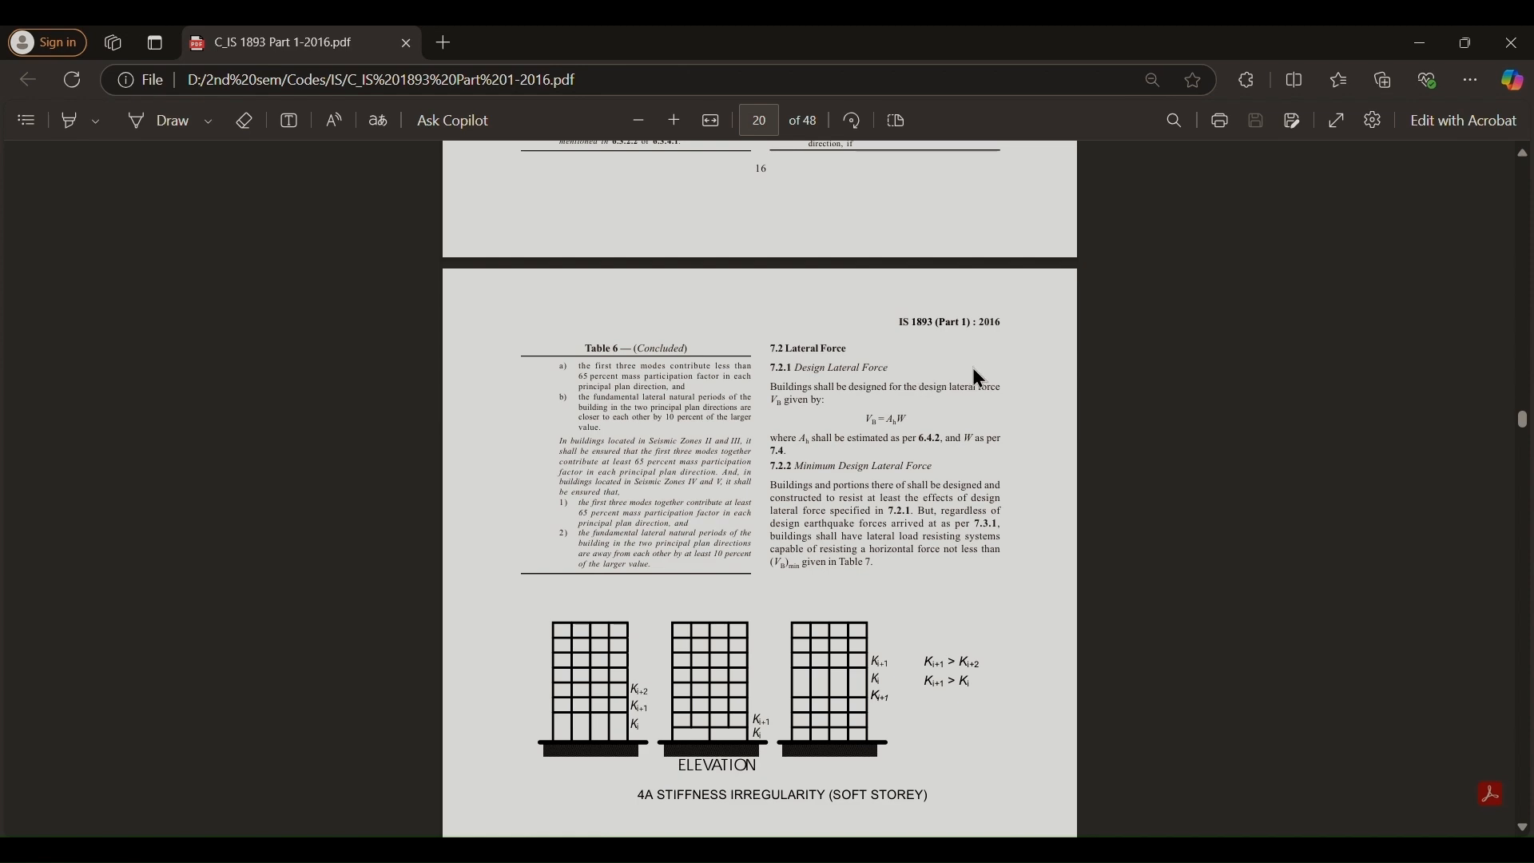
{"action": "scroll", "coordinate": [976, 376], "scroll_direction": "up", "scroll_amount": 2, "text": "ctrl"}
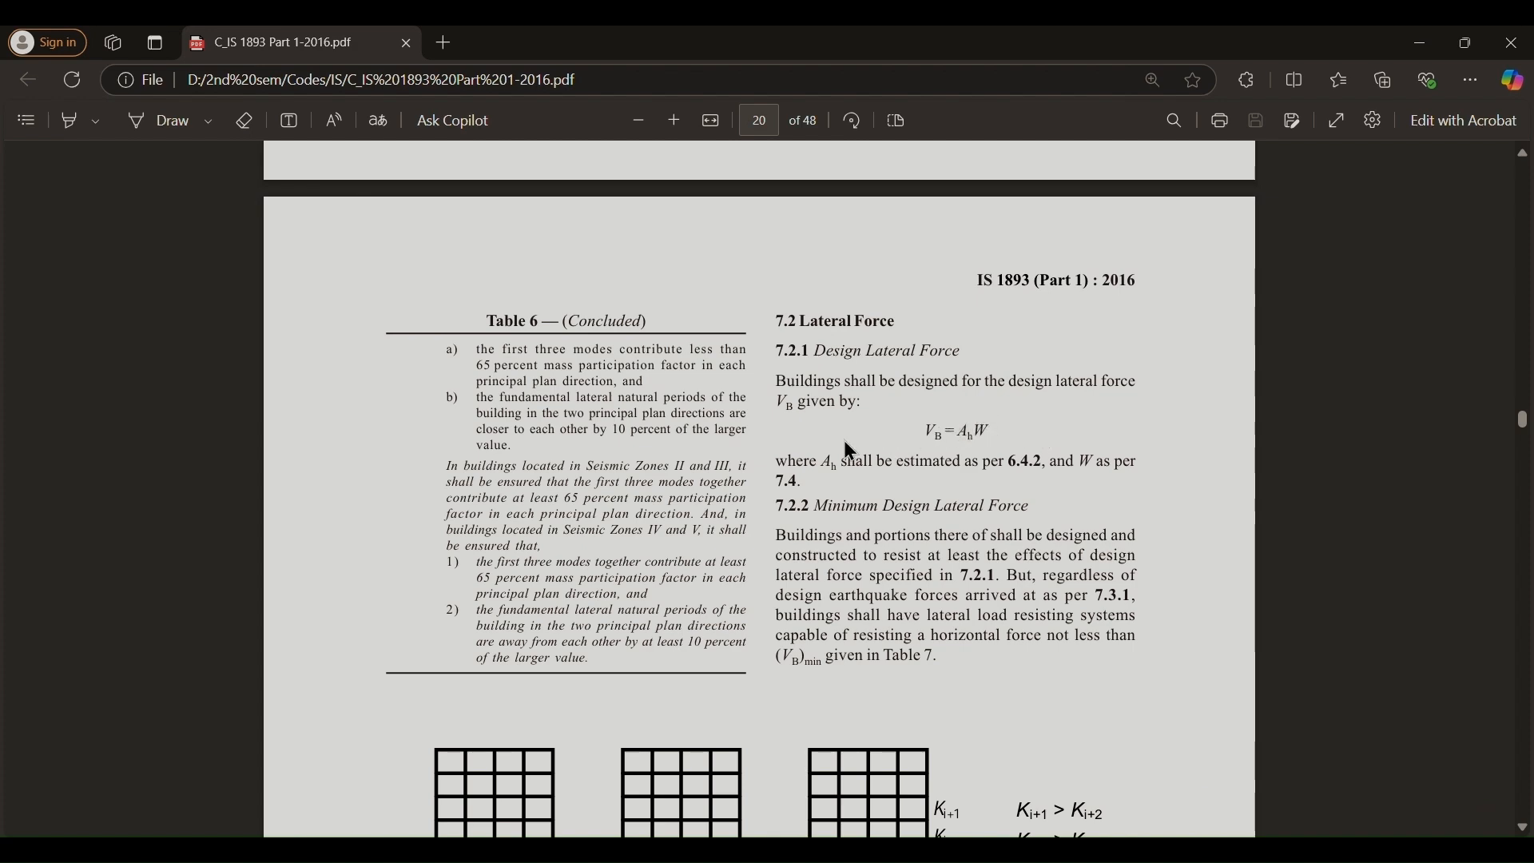
{"action": "scroll", "coordinate": [832, 438], "scroll_direction": "down", "scroll_amount": 3}
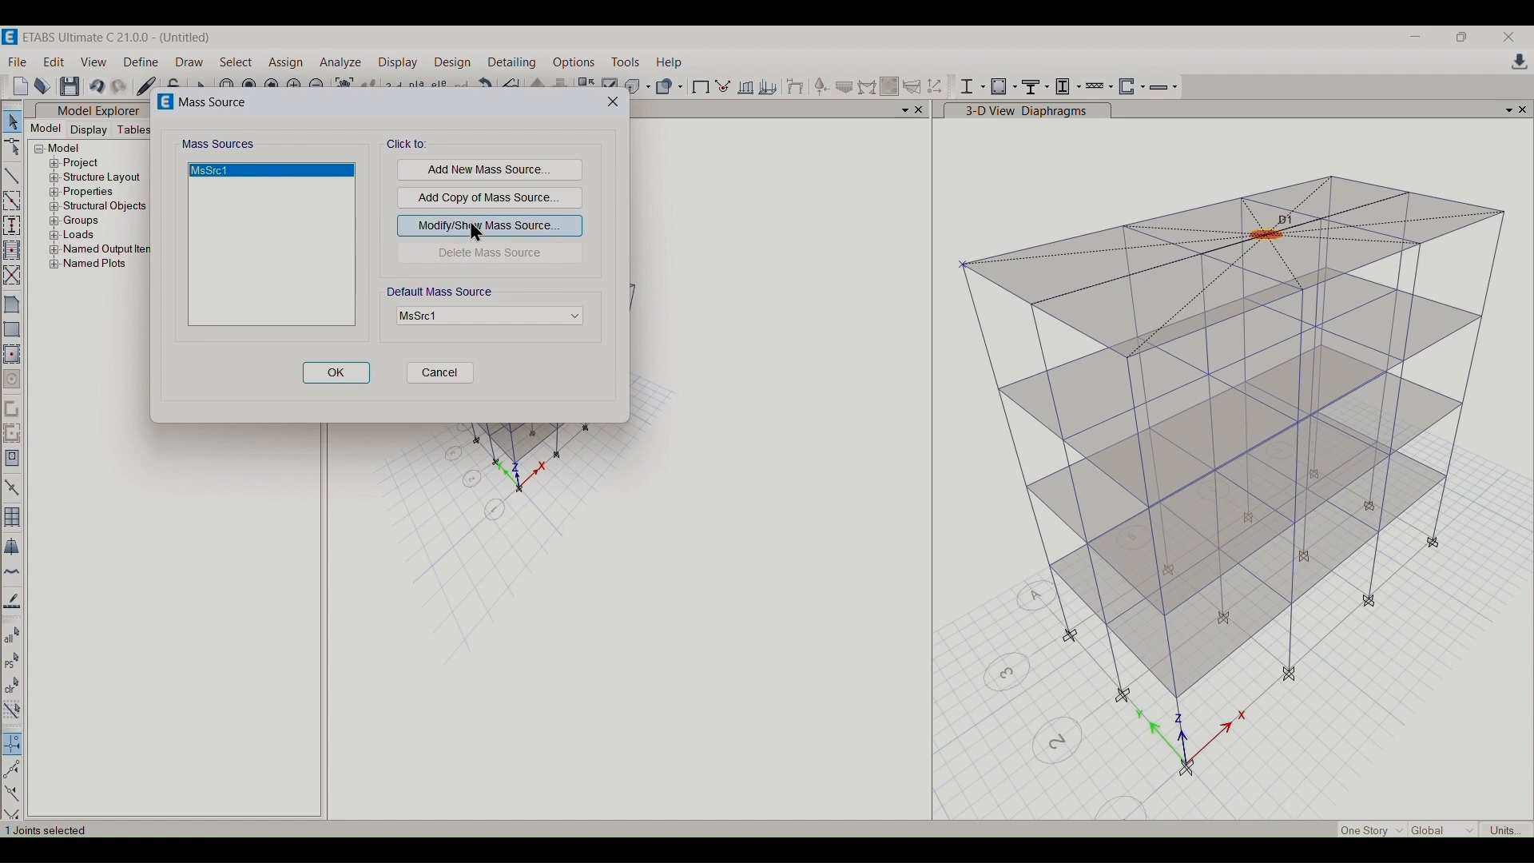
- Add a mass source named MASS SOURCE that uses only Specified Load Patterns, excluding Element Self Mass and Additional Mass
{"action": "left_click", "coordinate": [489, 170]}
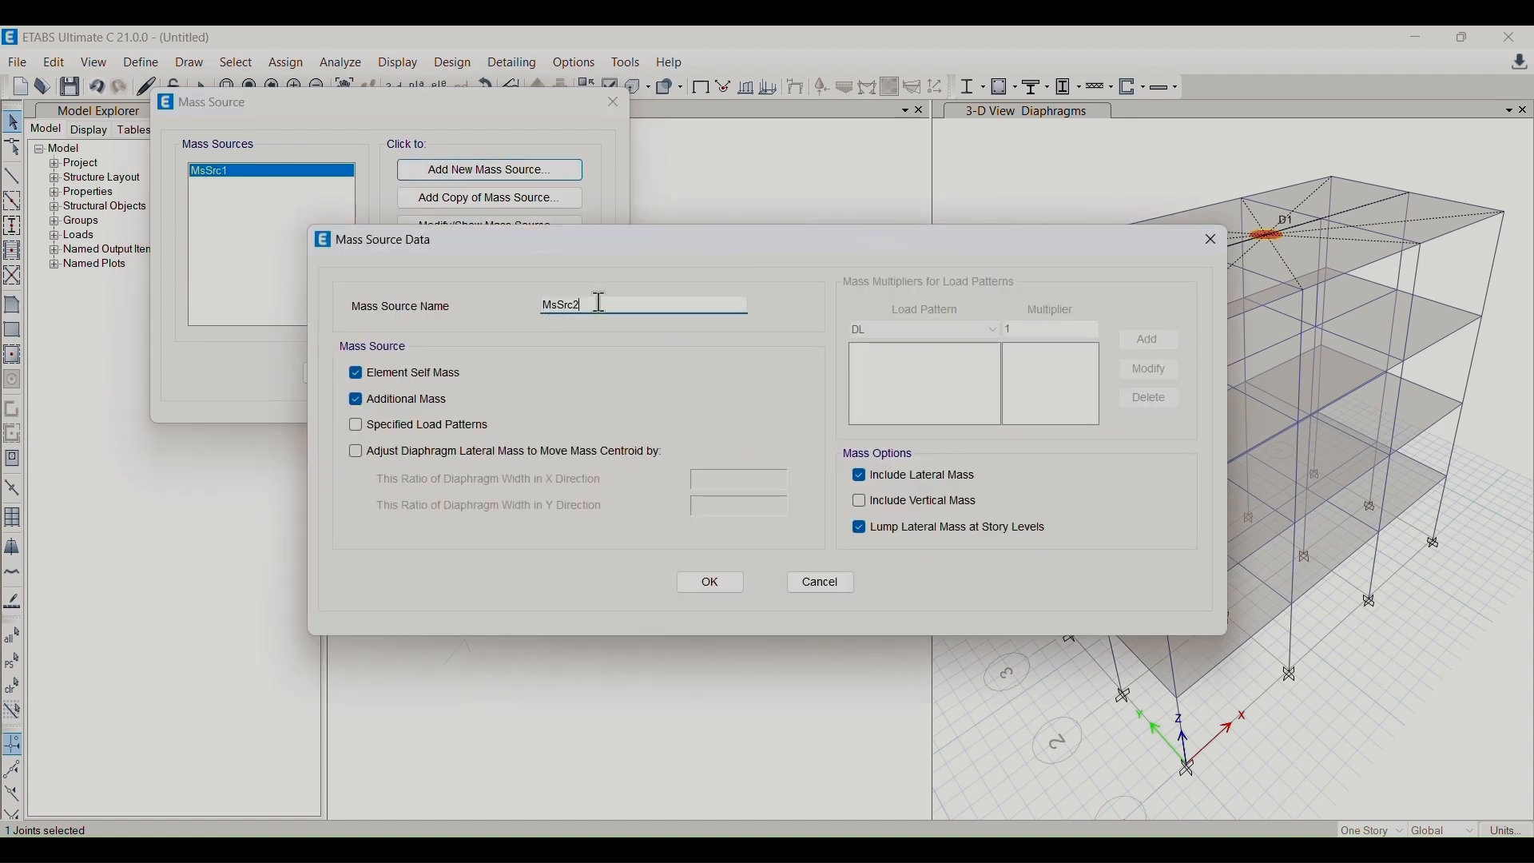
{"action": "left_click_drag", "start_coordinate": [599, 303], "coordinate": [411, 297]}
{"action": "type", "text": "MASS SOURCE"}
{"action": "left_click", "coordinate": [377, 374]}
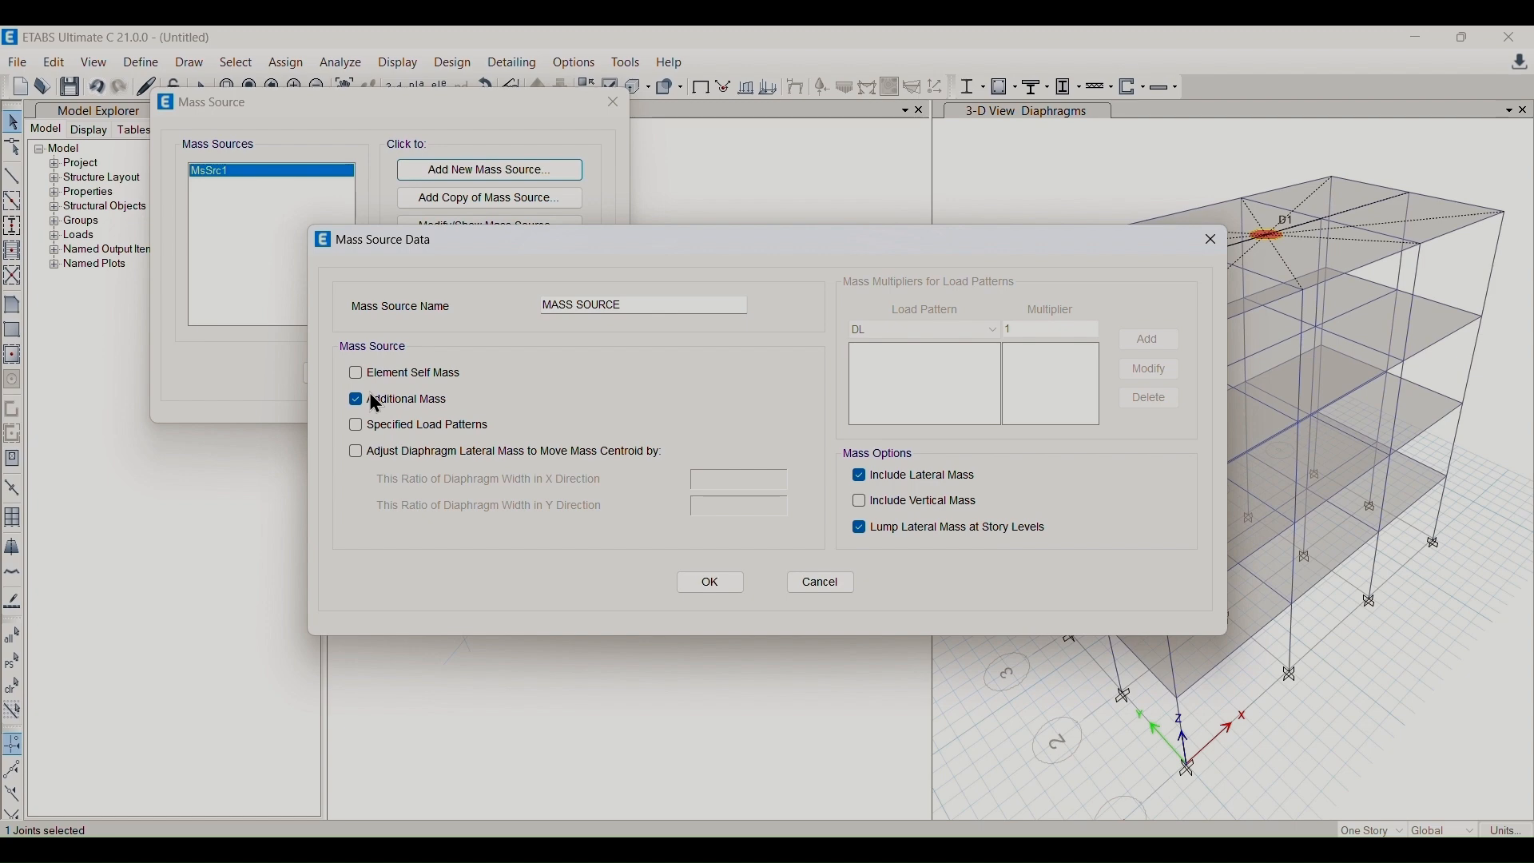
{"action": "left_click", "coordinate": [358, 422]}
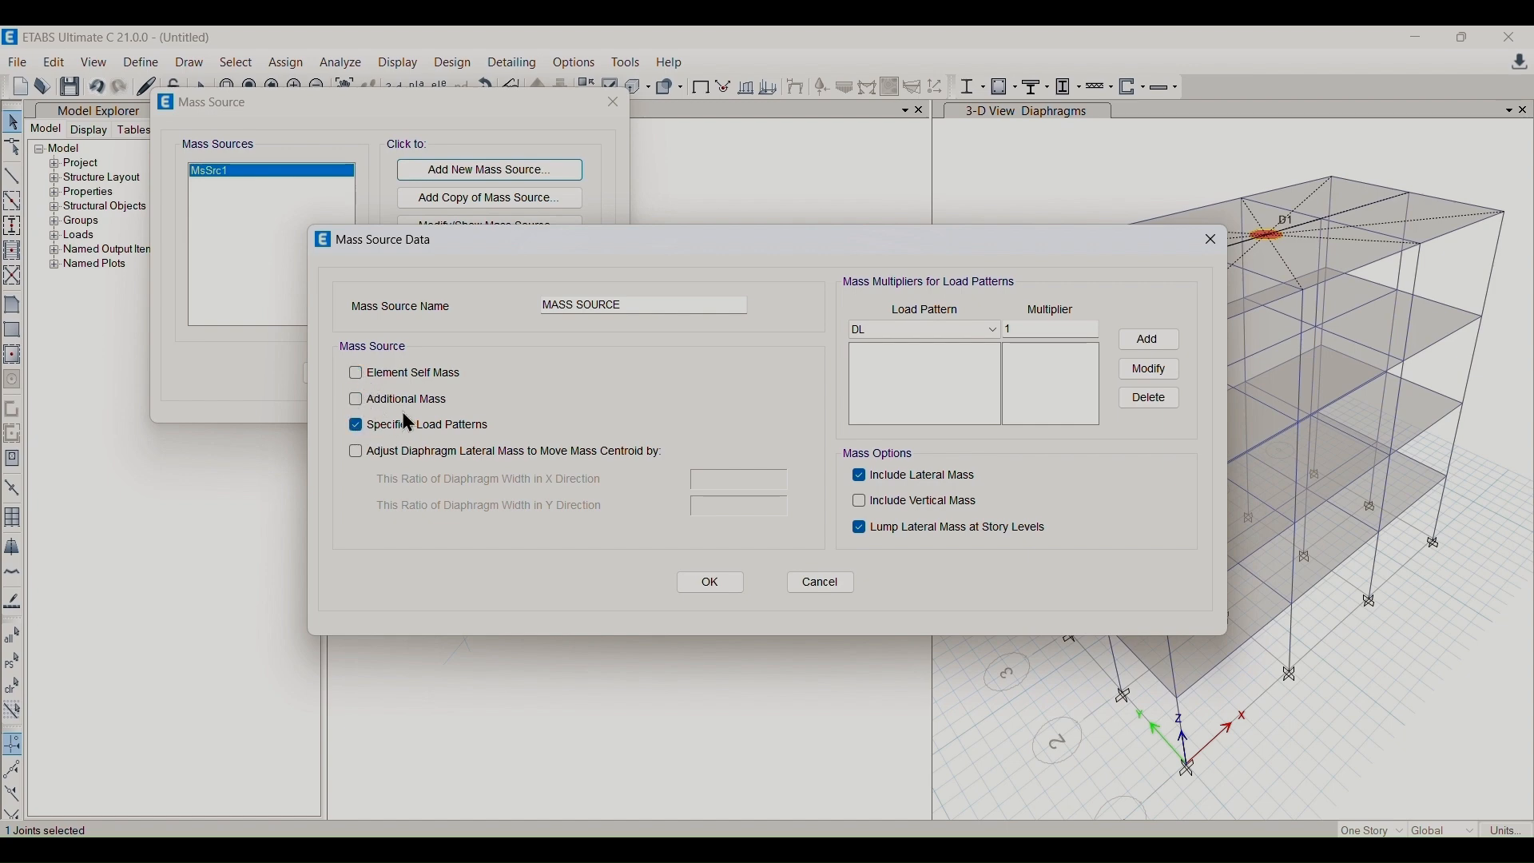
- Add load patterns DL and SDL to the mass source, each with a multiplier of 1
{"action": "left_click", "coordinate": [932, 329]}
{"action": "left_click", "coordinate": [932, 329]}
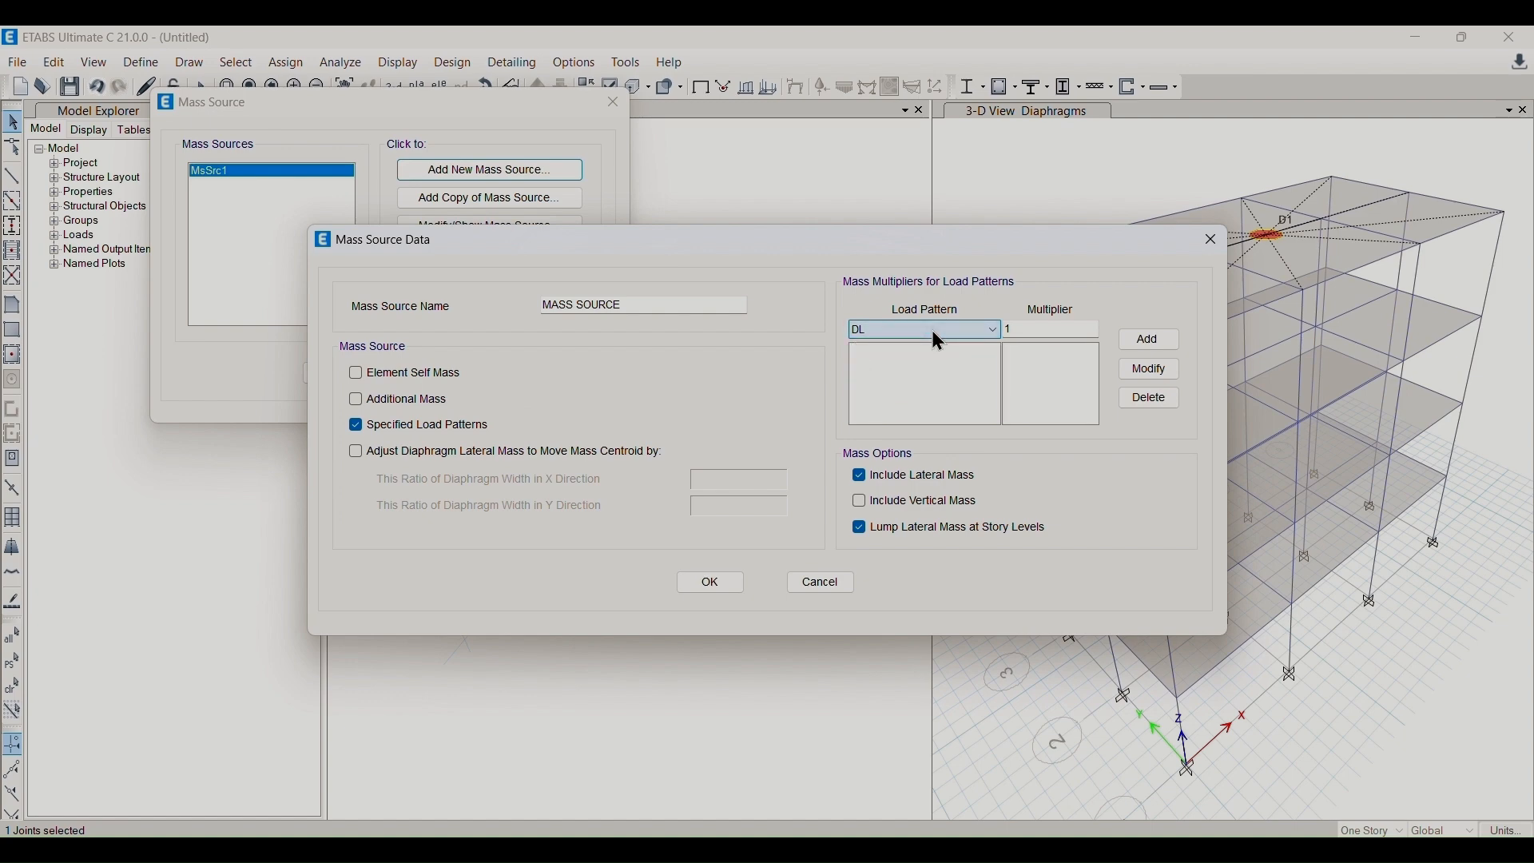
{"action": "left_click", "coordinate": [1159, 343]}
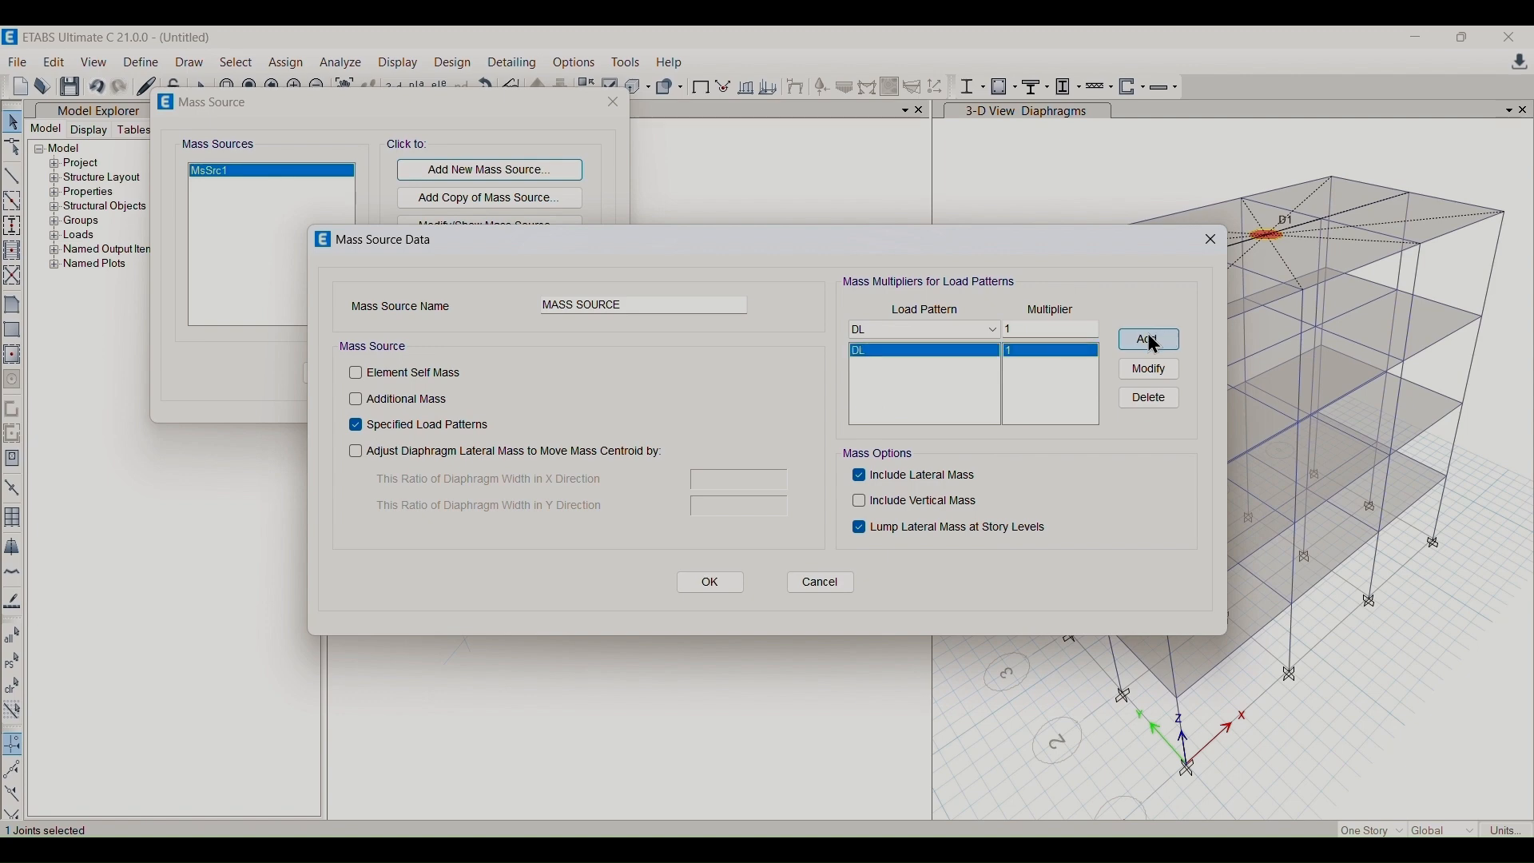
{"action": "left_click", "coordinate": [947, 330]}
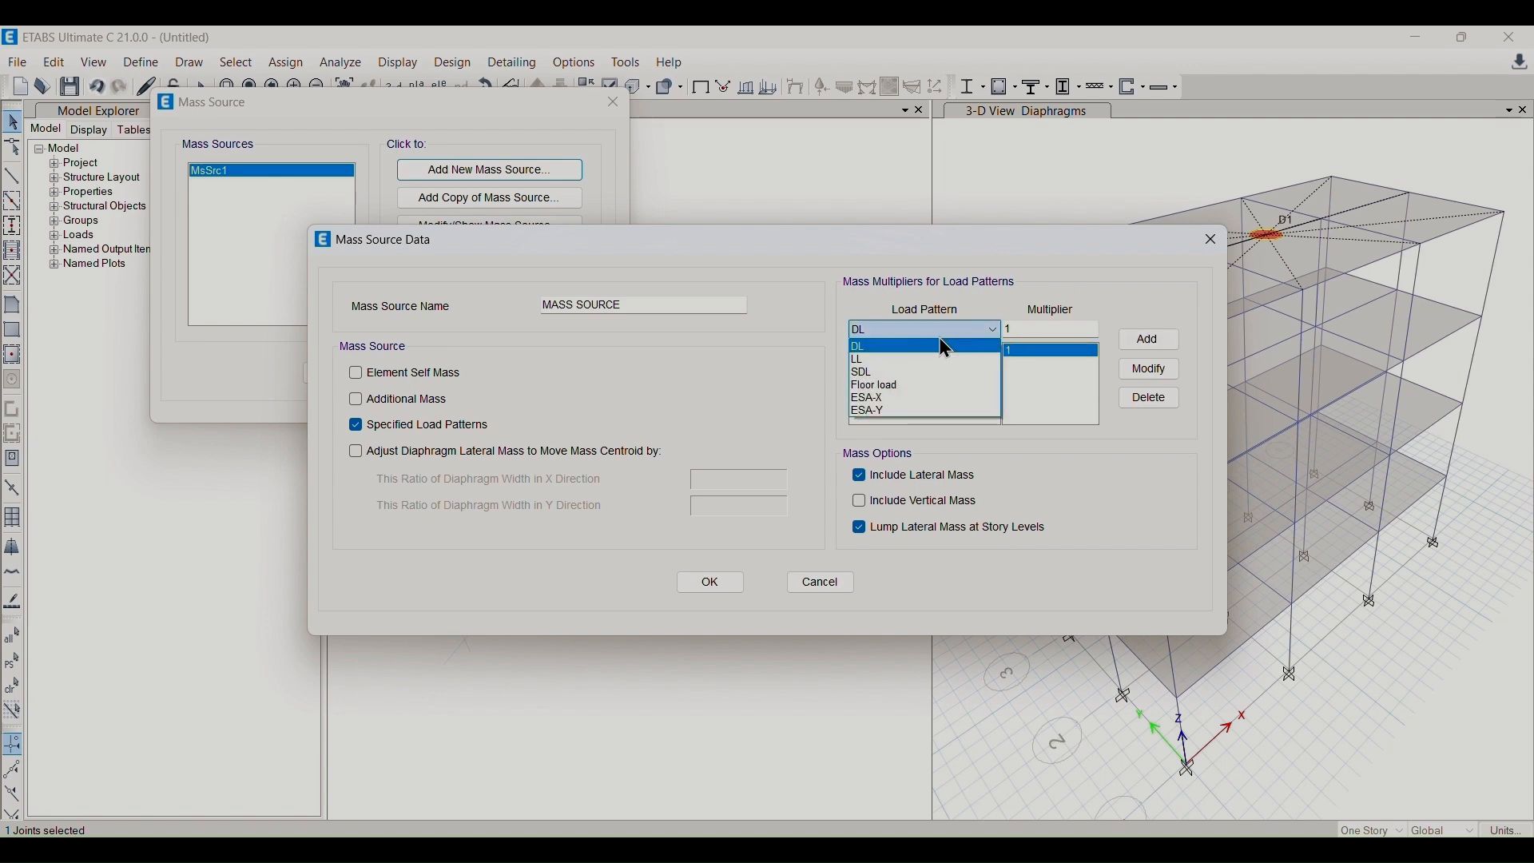
{"action": "left_click", "coordinate": [912, 370]}
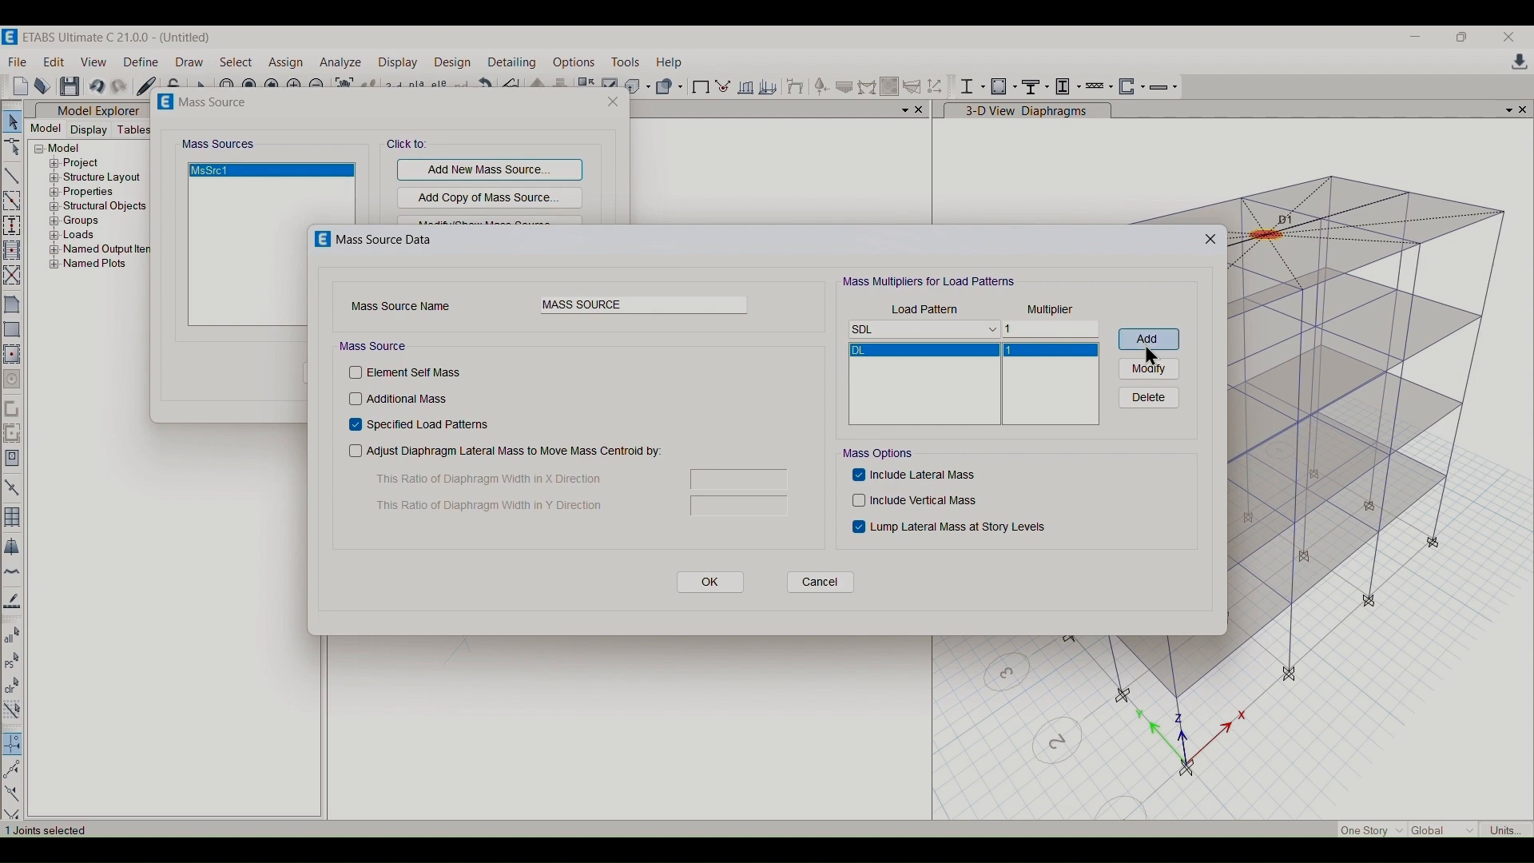
{"action": "left_click", "coordinate": [1151, 353]}
- Choose LL as the next load pattern for the mass source and select its multiplier for editing
{"action": "left_click", "coordinate": [942, 331]}
{"action": "left_click", "coordinate": [876, 359]}
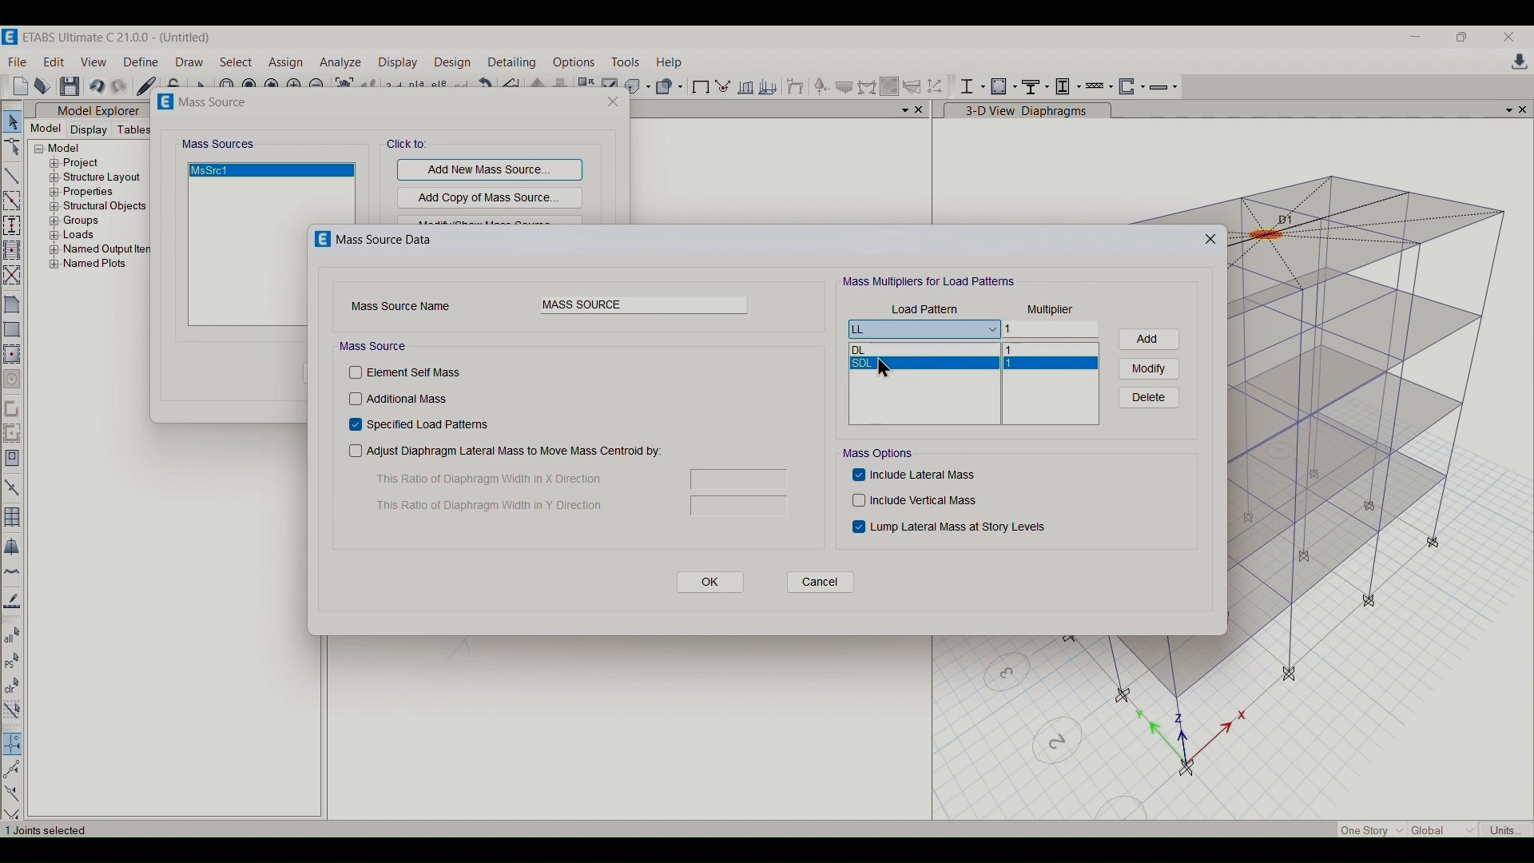
{"action": "left_click_drag", "start_coordinate": [1030, 330], "coordinate": [933, 332]}
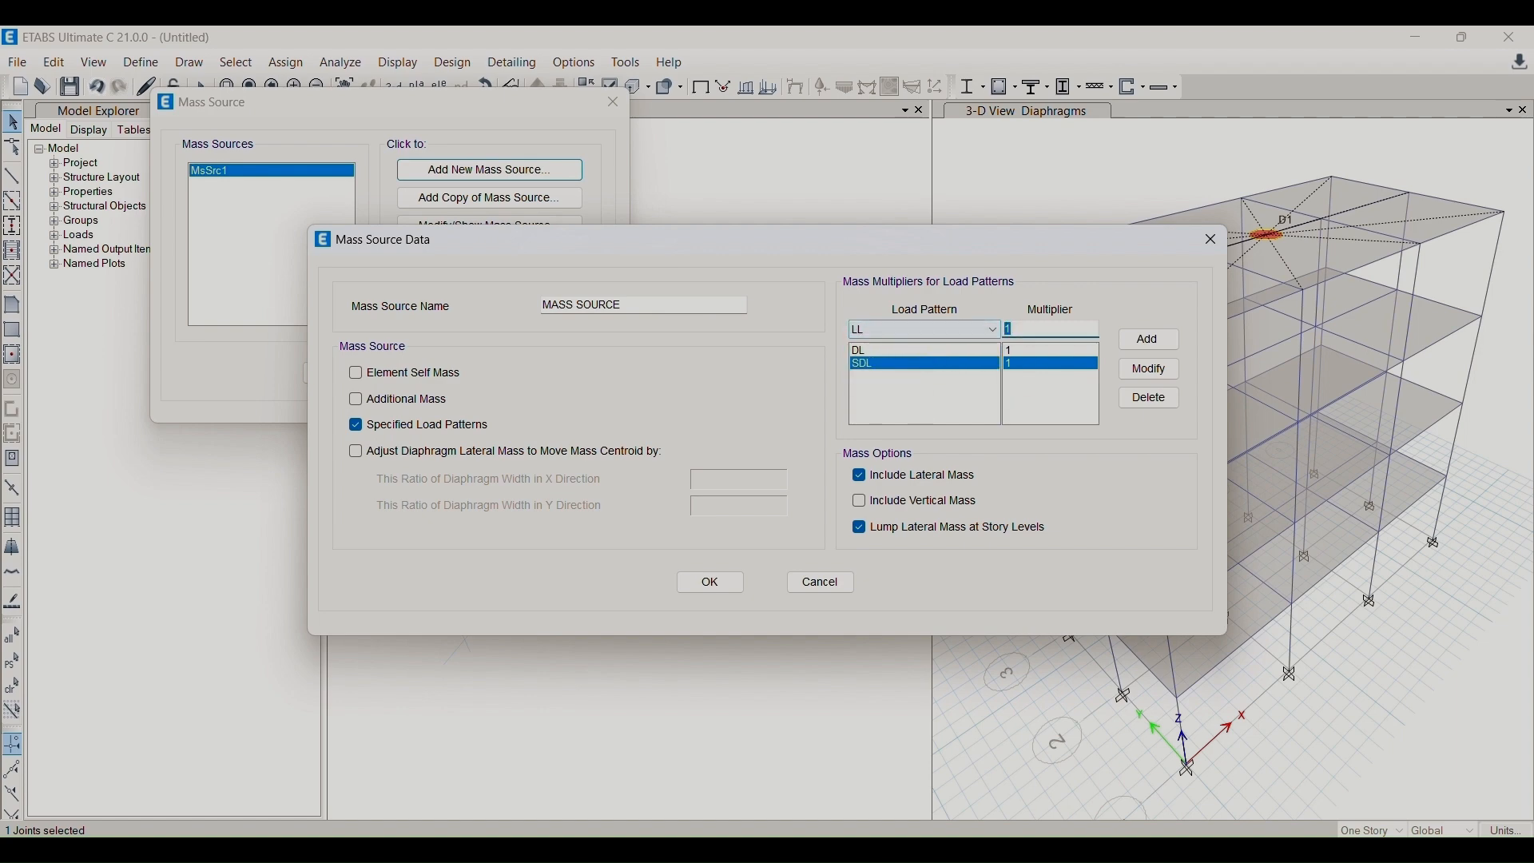
- Switch to the IS 1893 PDF and examine clause 7.3 and Table 10 for the imposed load percentage in seismic weight
{"action": "left_click", "coordinate": [933, 850]}
{"action": "scroll", "coordinate": [899, 592], "scroll_direction": "down", "scroll_amount": 15}
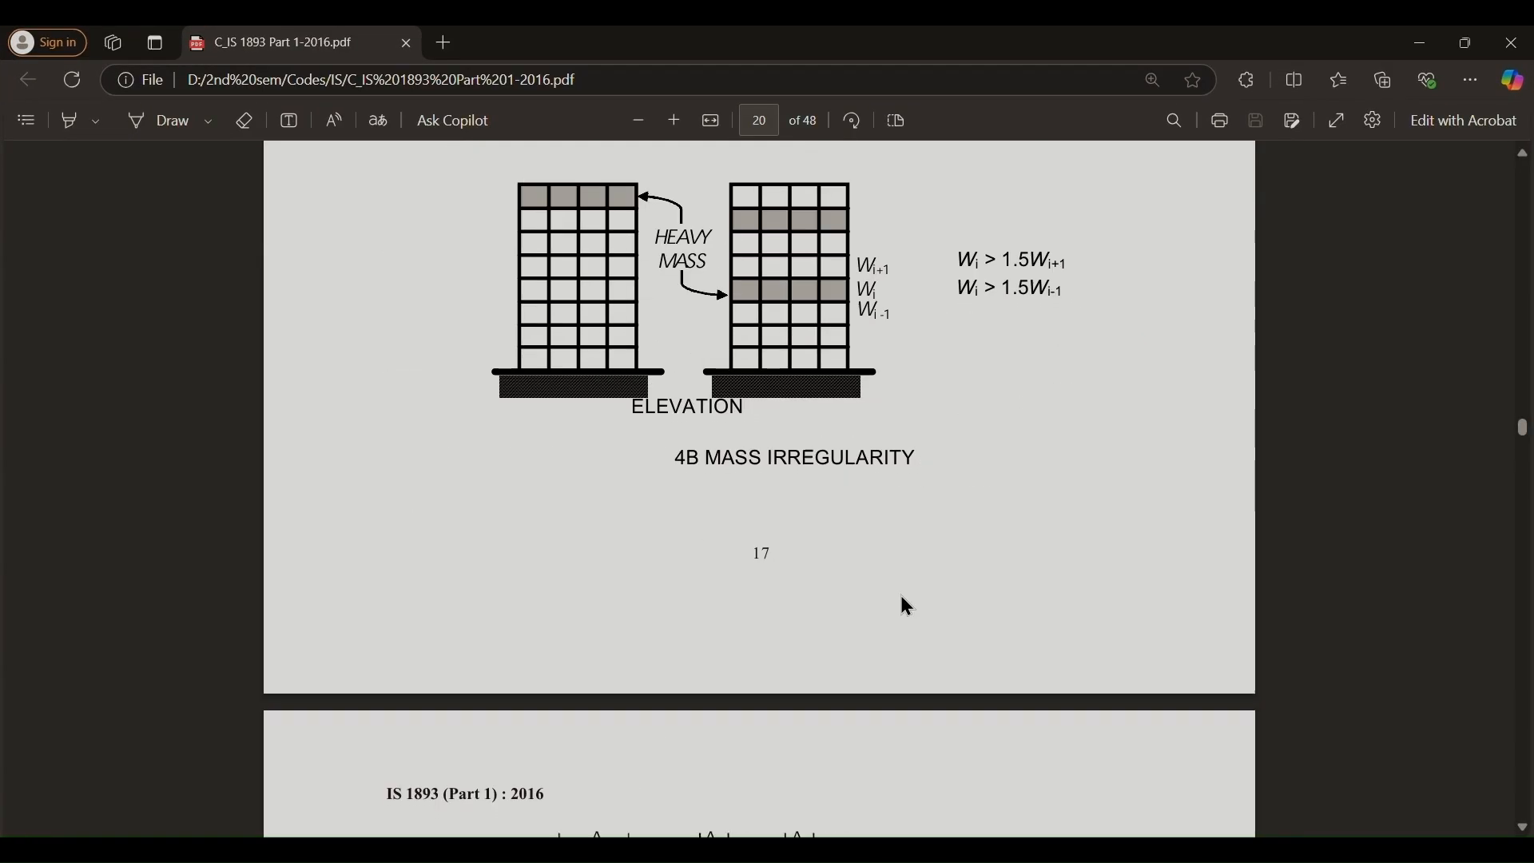
{"action": "scroll", "coordinate": [897, 605], "scroll_direction": "down", "scroll_amount": 5}
{"action": "scroll", "coordinate": [890, 608], "scroll_direction": "up", "scroll_amount": 3}
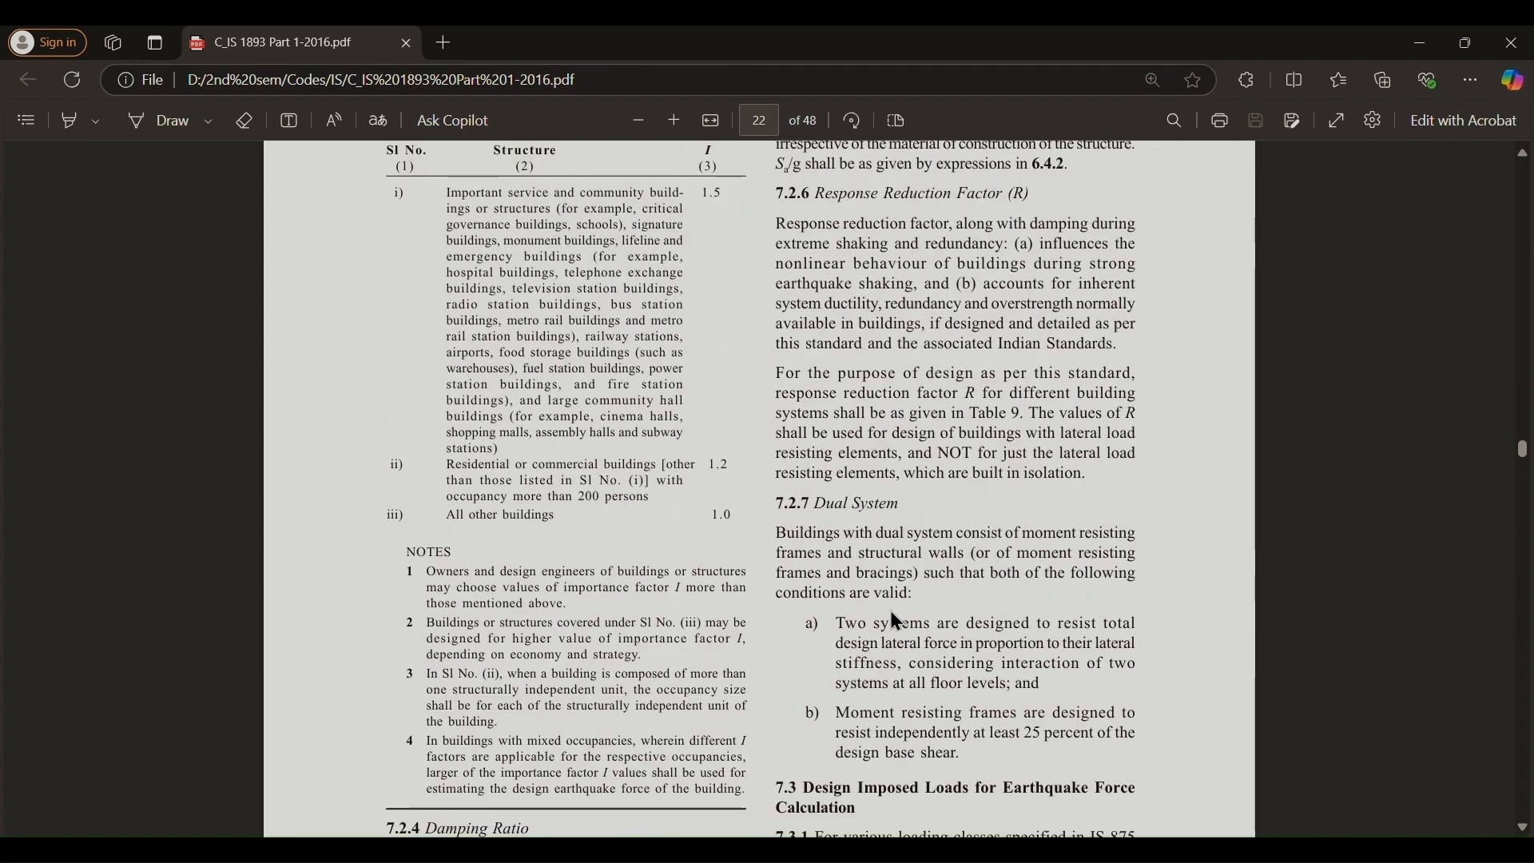
{"action": "scroll", "coordinate": [735, 534], "scroll_direction": "down", "scroll_amount": 3}
{"action": "scroll", "coordinate": [738, 539], "scroll_direction": "down", "scroll_amount": 5}
{"action": "scroll", "coordinate": [685, 298], "scroll_direction": "up", "scroll_amount": 2}
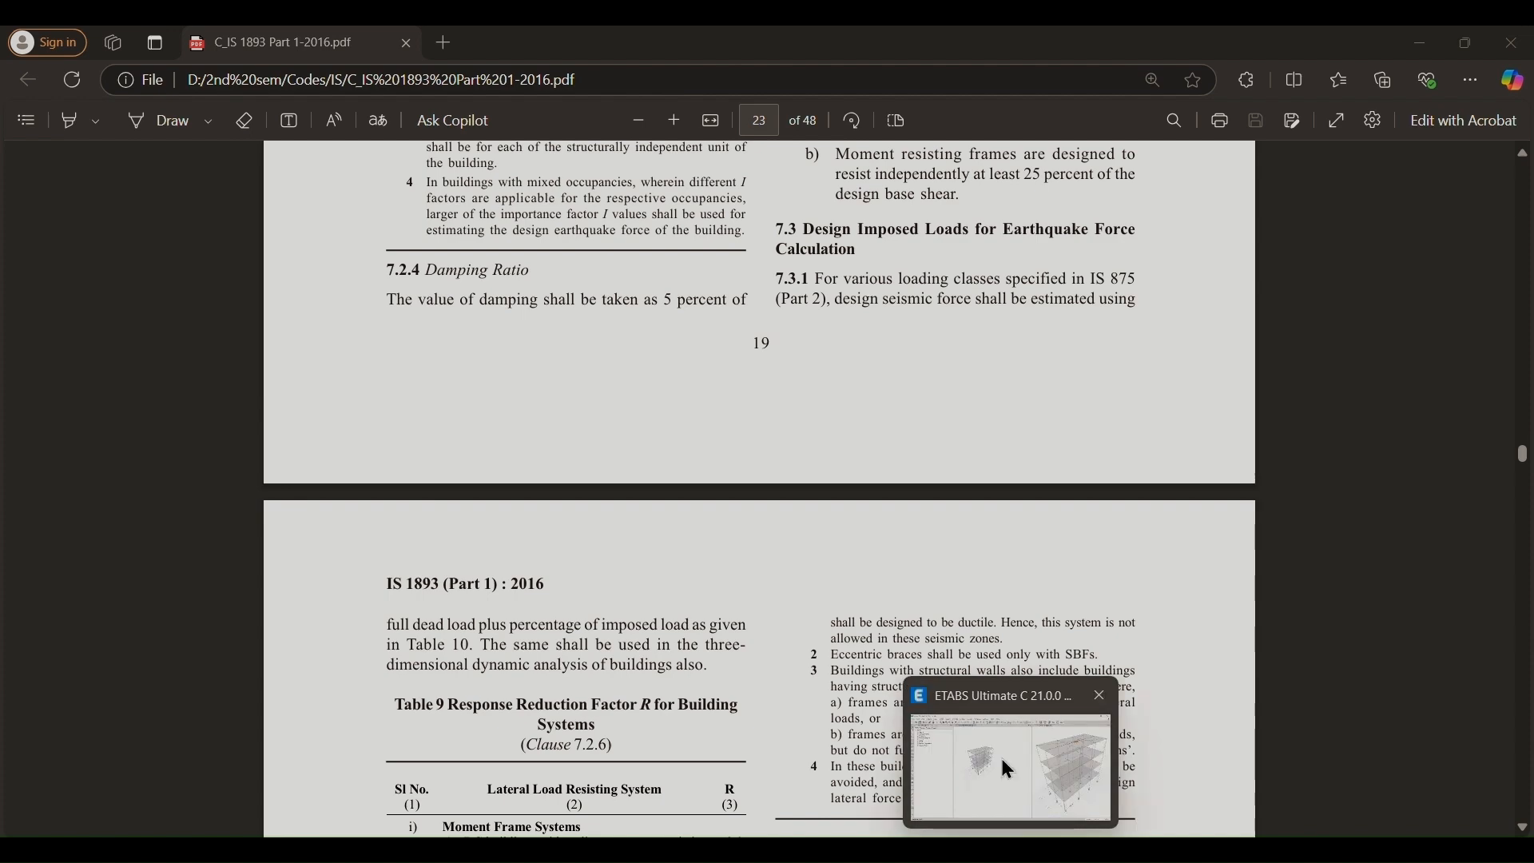
{"action": "scroll", "coordinate": [852, 353], "scroll_direction": "down", "scroll_amount": 5}
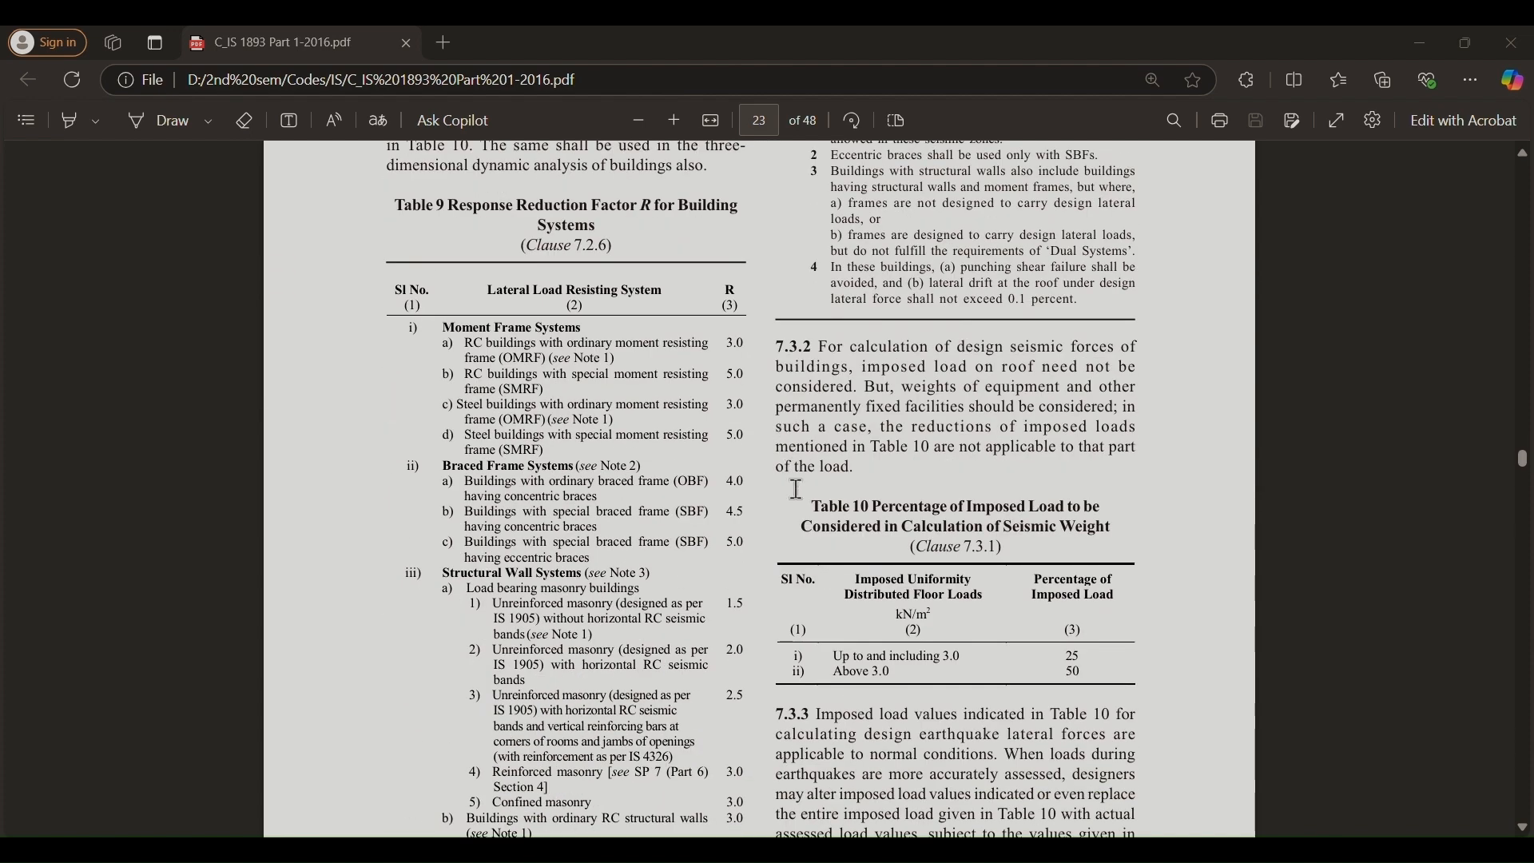
{"action": "scroll", "coordinate": [795, 588], "scroll_direction": "down", "scroll_amount": 1}
{"action": "scroll", "coordinate": [797, 587], "scroll_direction": "down", "scroll_amount": 2}
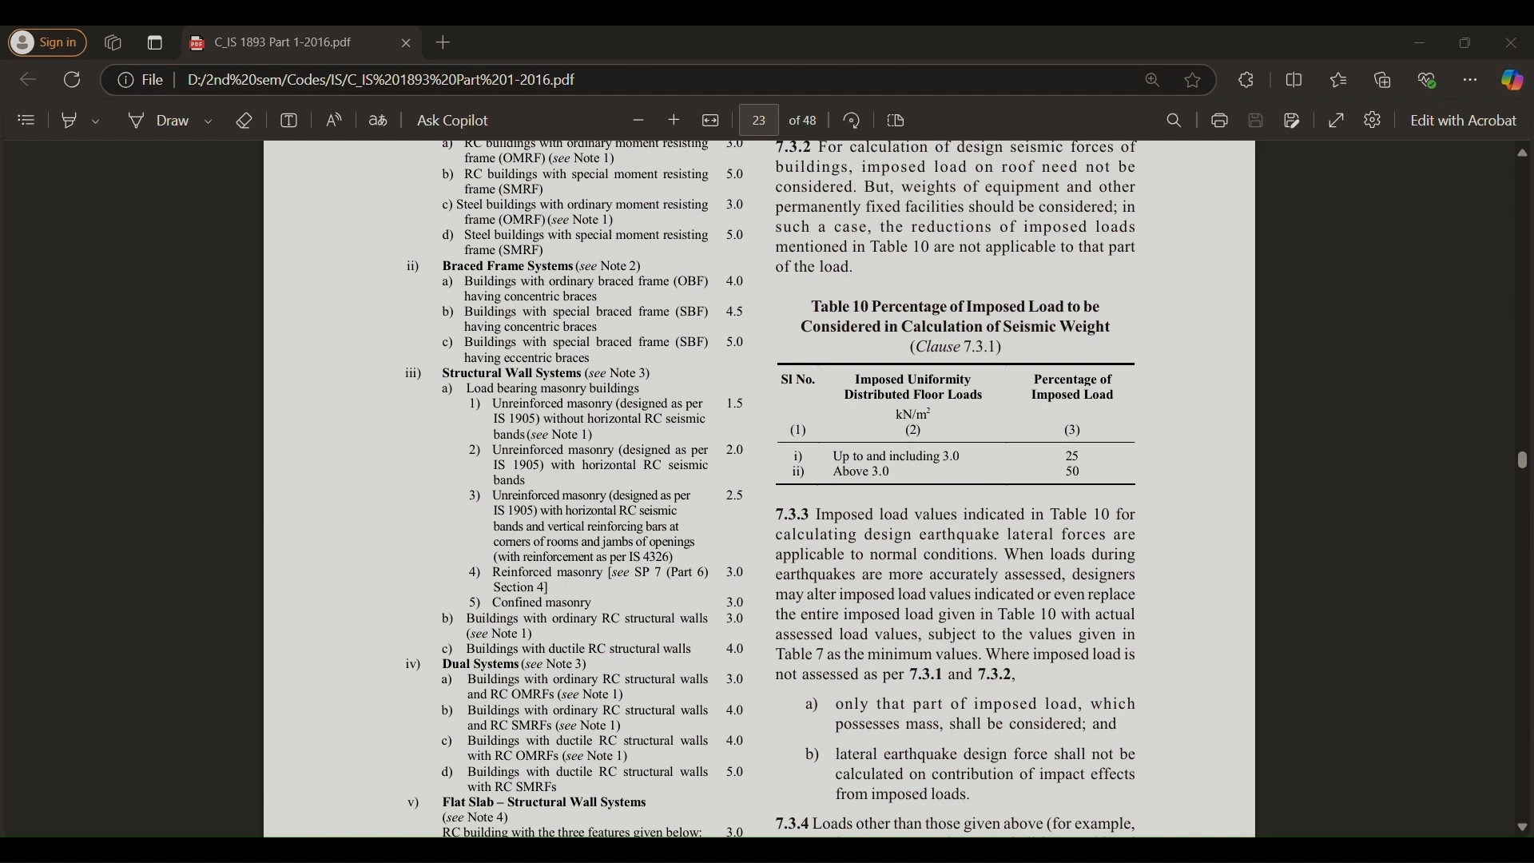
- Switch back to ETABS and add load pattern LL to the mass source with a multiplier of 0.25
{"action": "key", "text": "alt+Tab"}
{"action": "left_click", "coordinate": [879, 331]}
{"action": "left_click", "coordinate": [880, 331]}
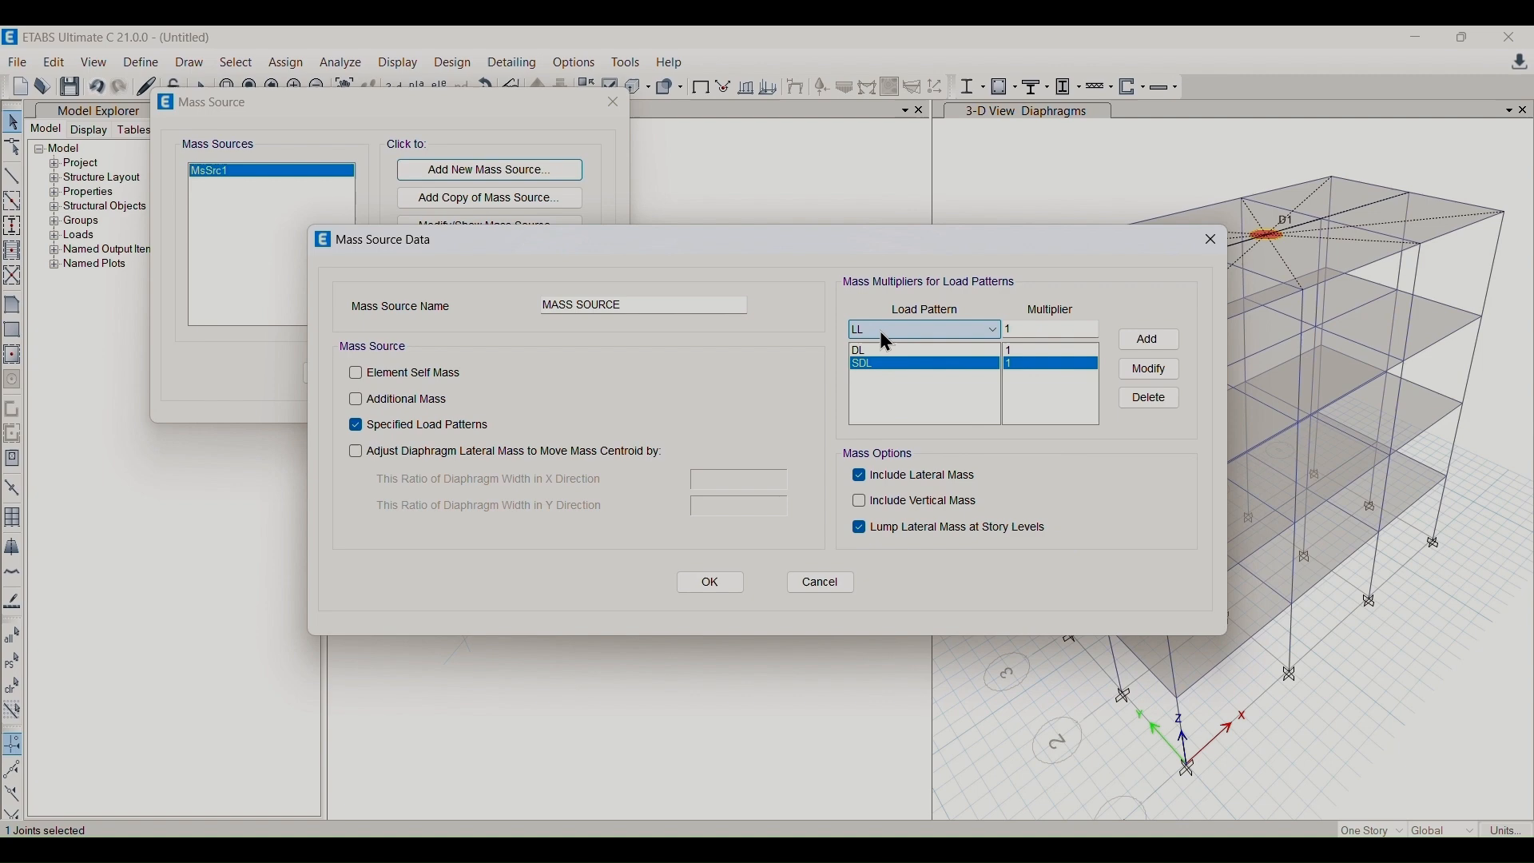
{"action": "double_click", "coordinate": [1026, 329]}
{"action": "type", "text": ".25"}
{"action": "left_click", "coordinate": [1149, 341]}
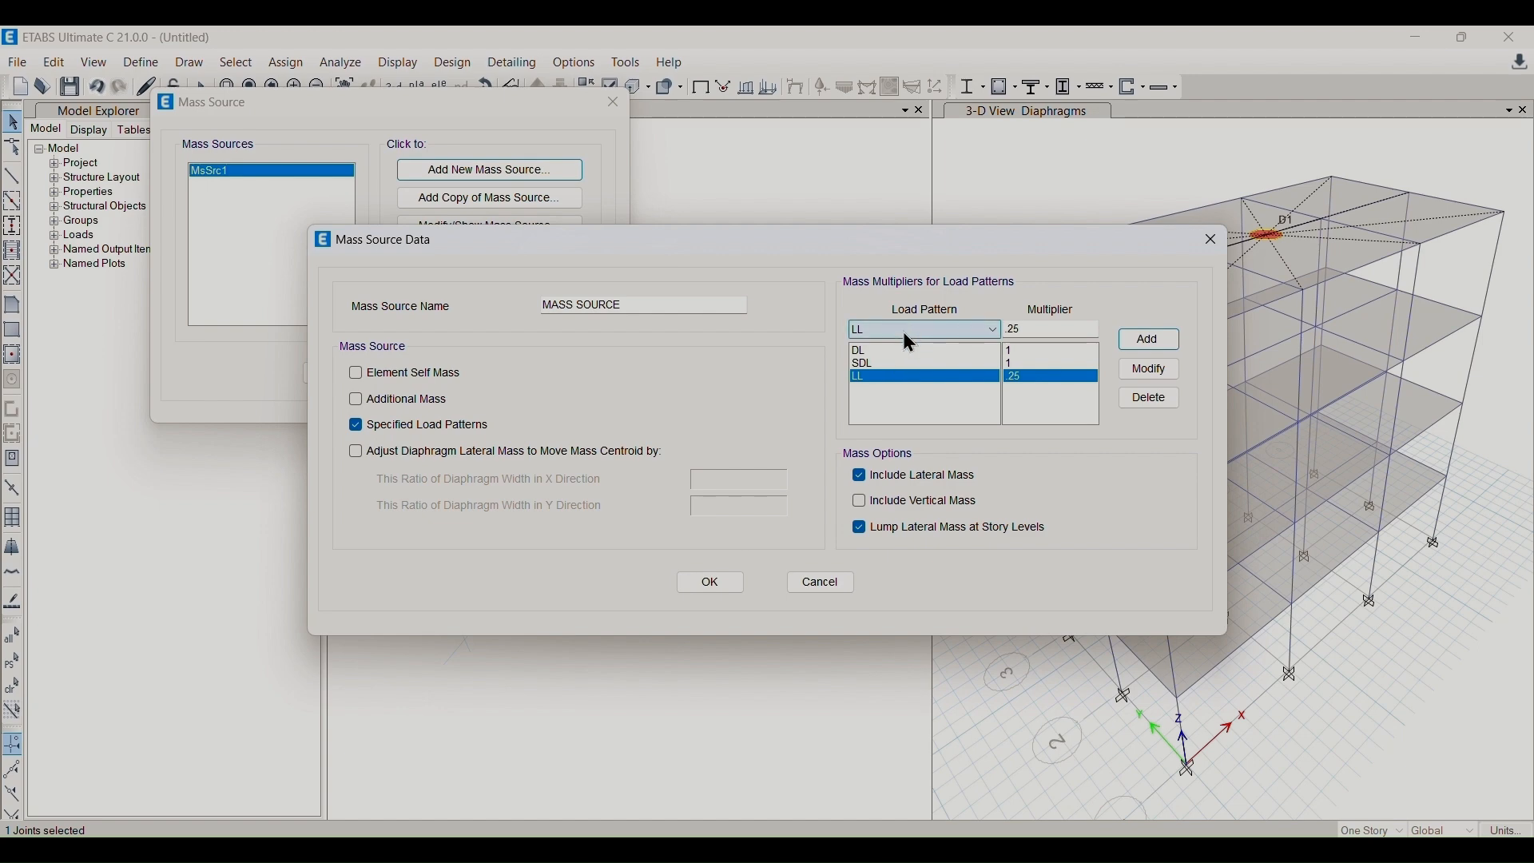
- Check the multipliers entered for DL, SDL and LL in the mass source
{"action": "left_click", "coordinate": [894, 355]}
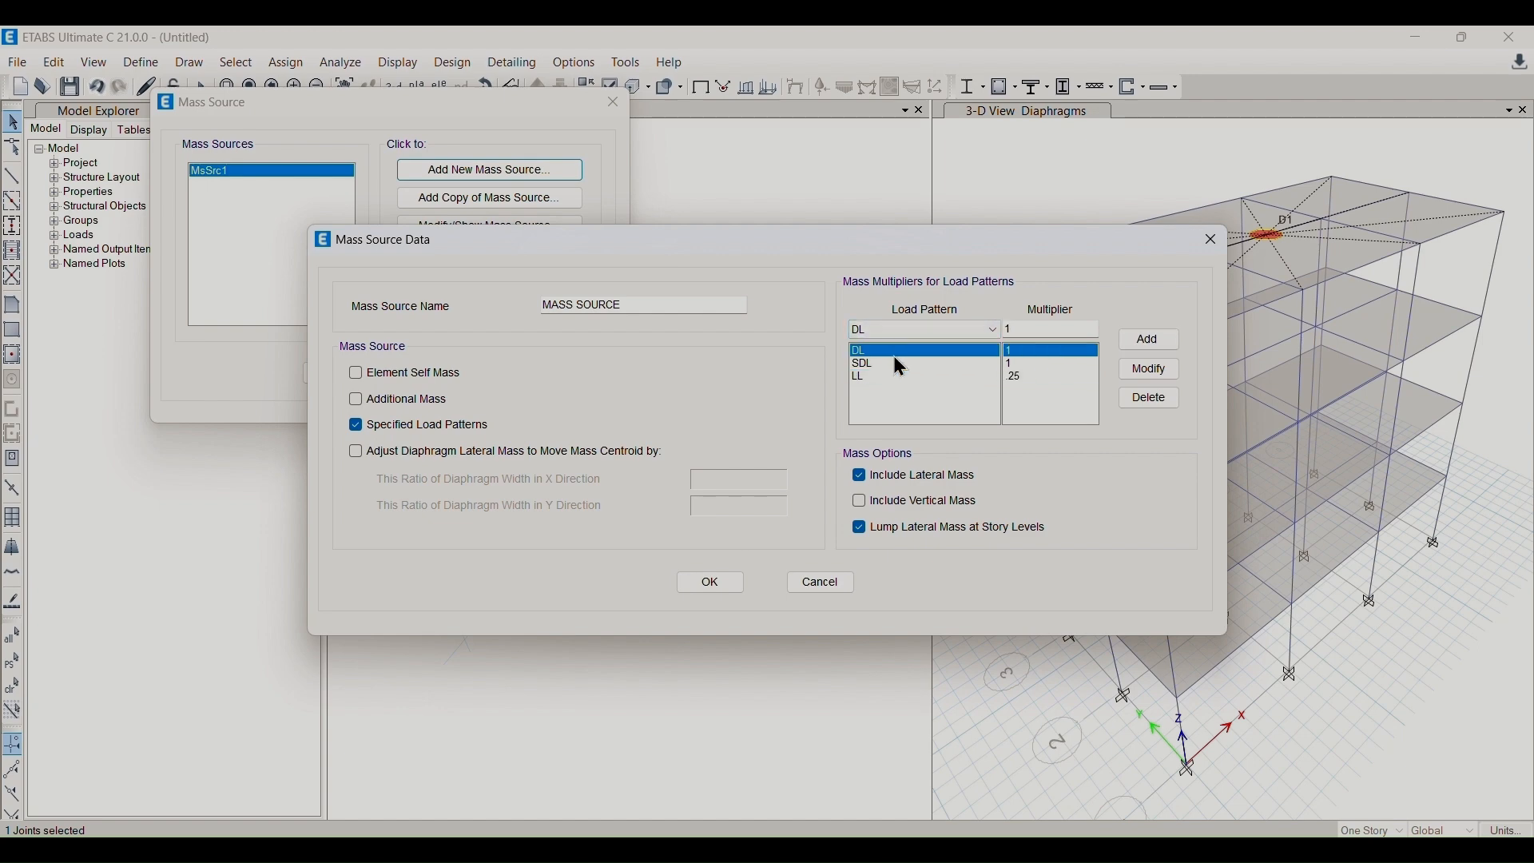
{"action": "left_click", "coordinate": [1022, 364]}
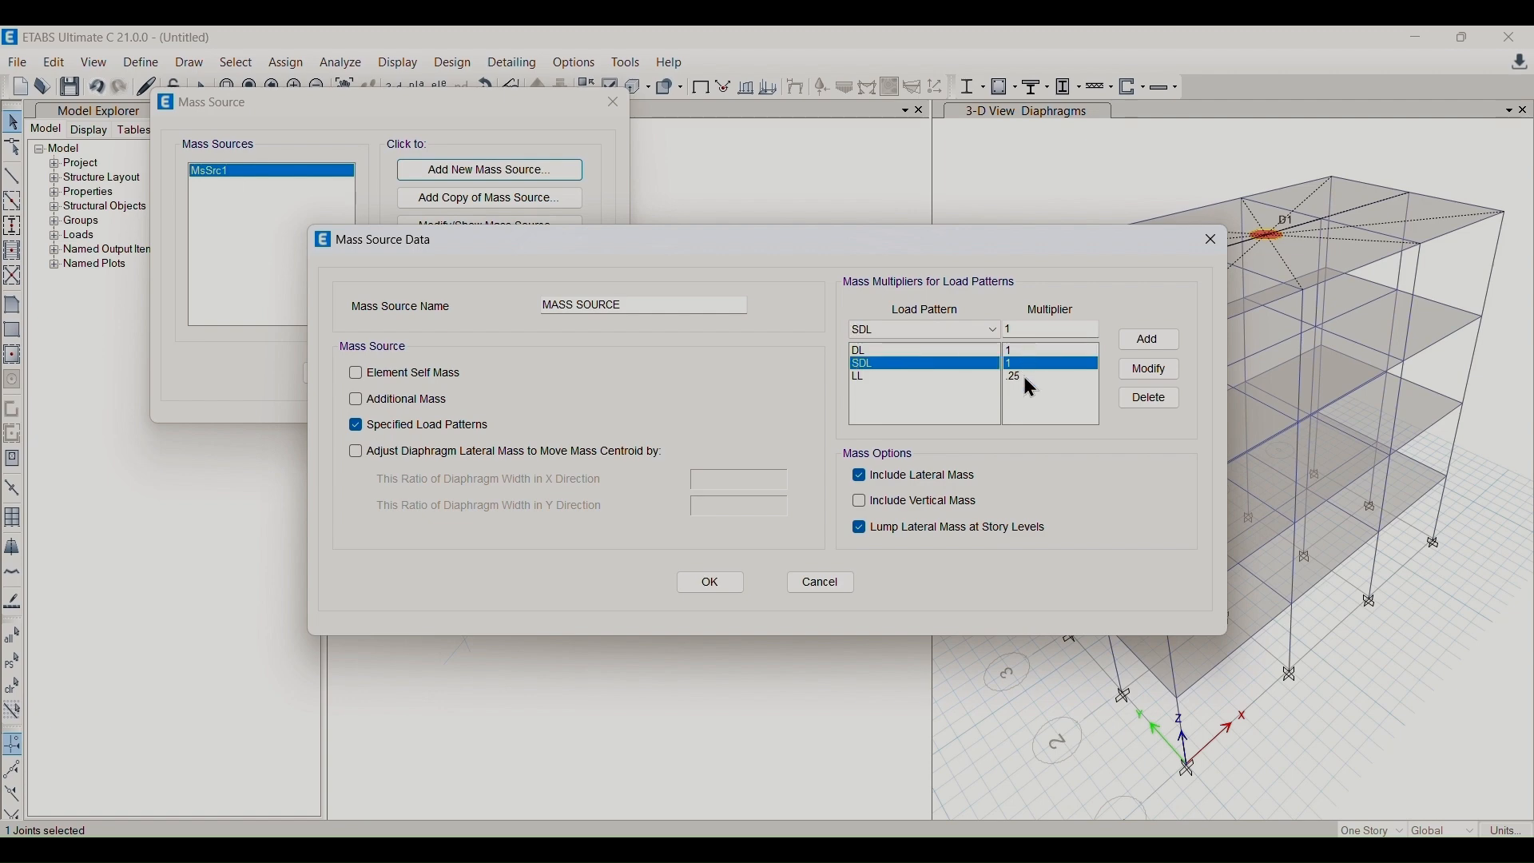
{"action": "left_click", "coordinate": [1025, 377]}
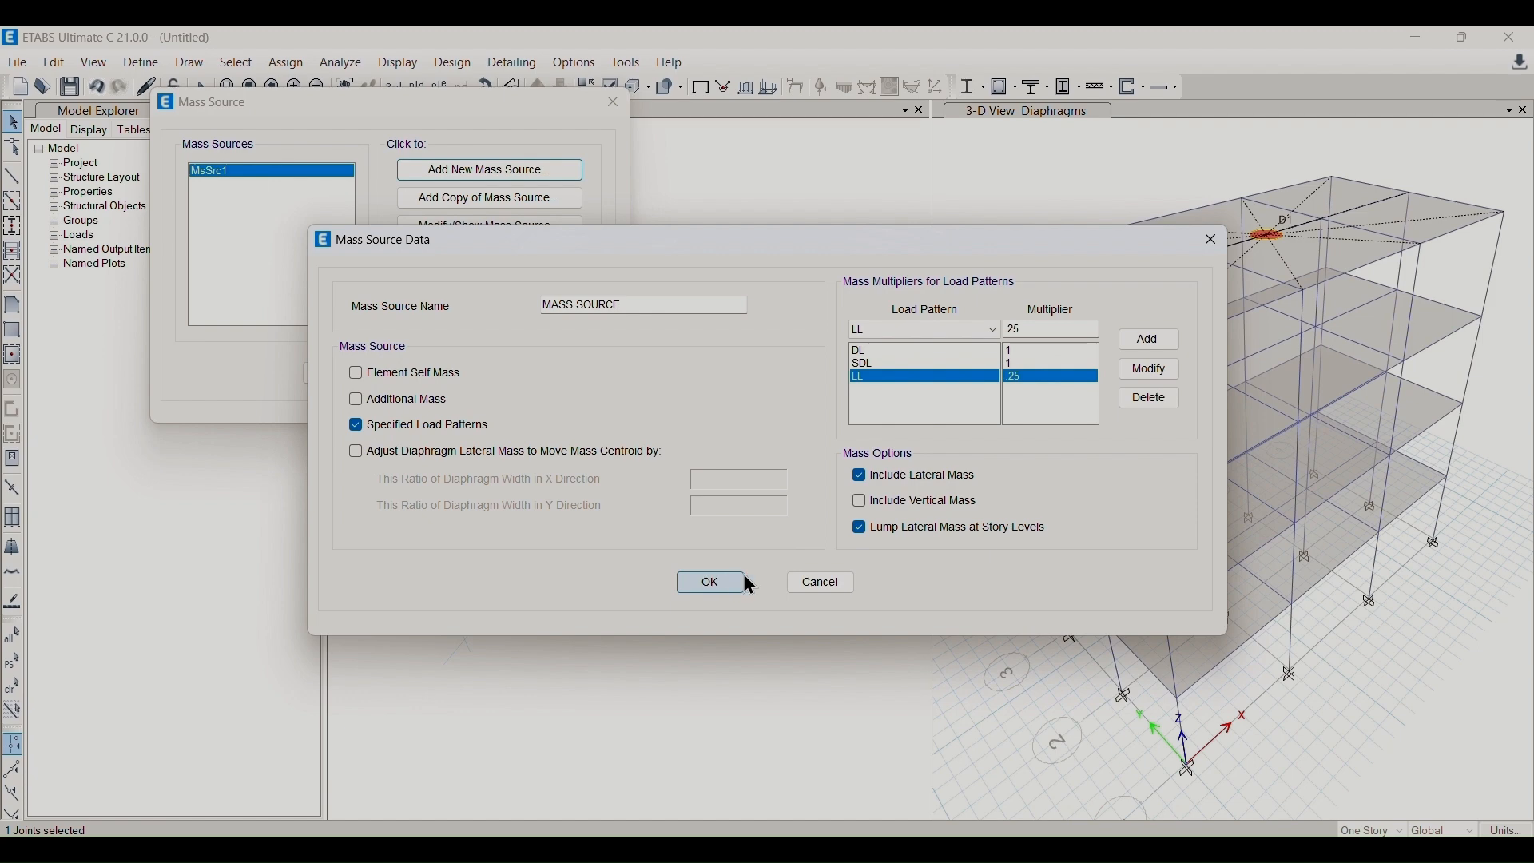
{"action": "left_click_drag", "start_coordinate": [1045, 329], "coordinate": [947, 326]}
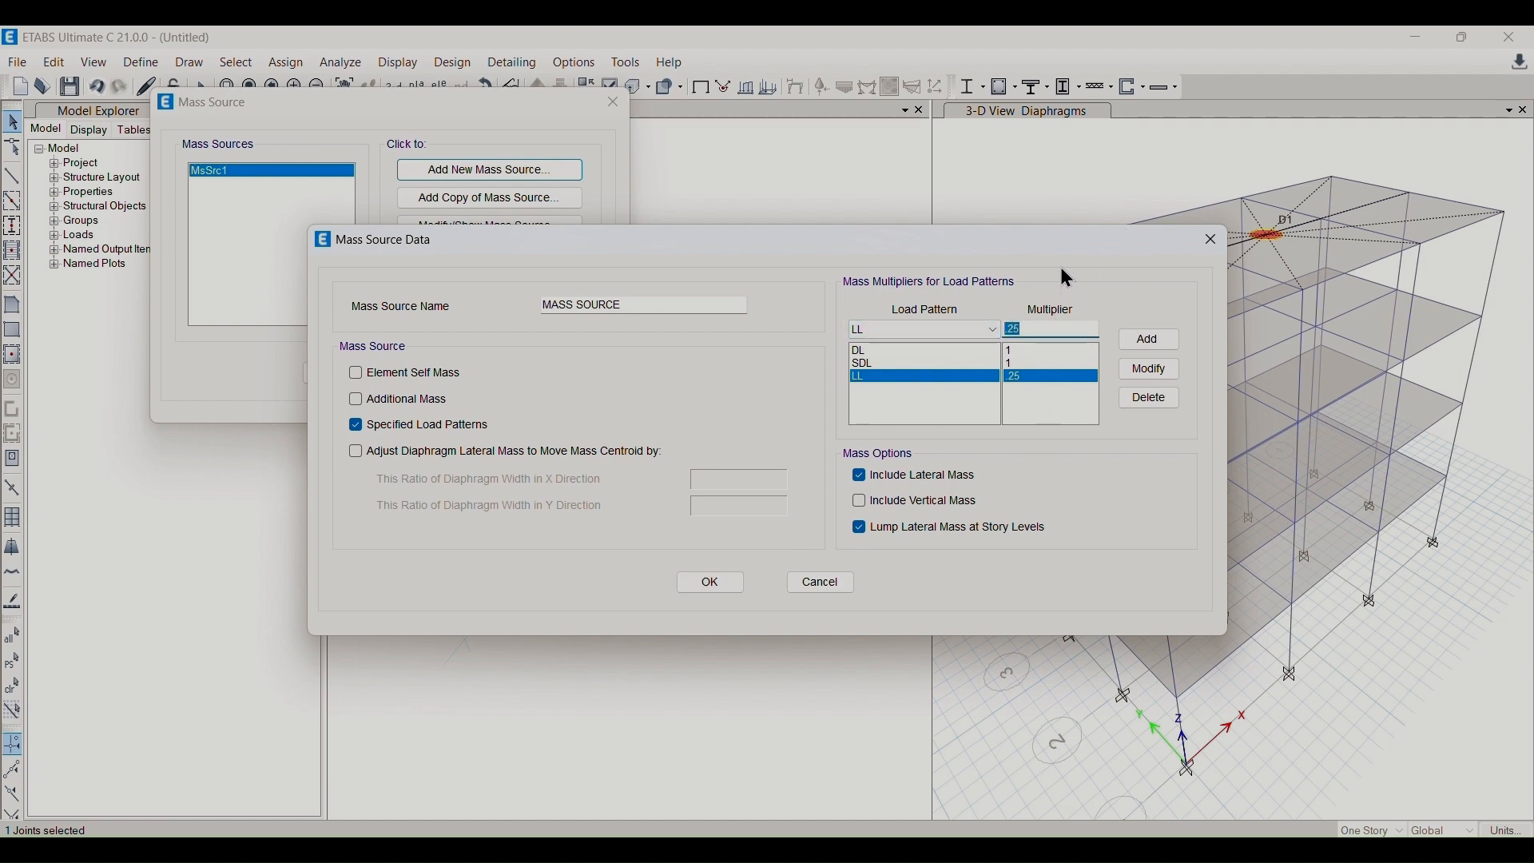
{"action": "type", "text": ".5"}
{"action": "key", "text": "BackSpace"}
{"action": "type", "text": "25"}
{"action": "left_click", "coordinate": [1038, 350]}
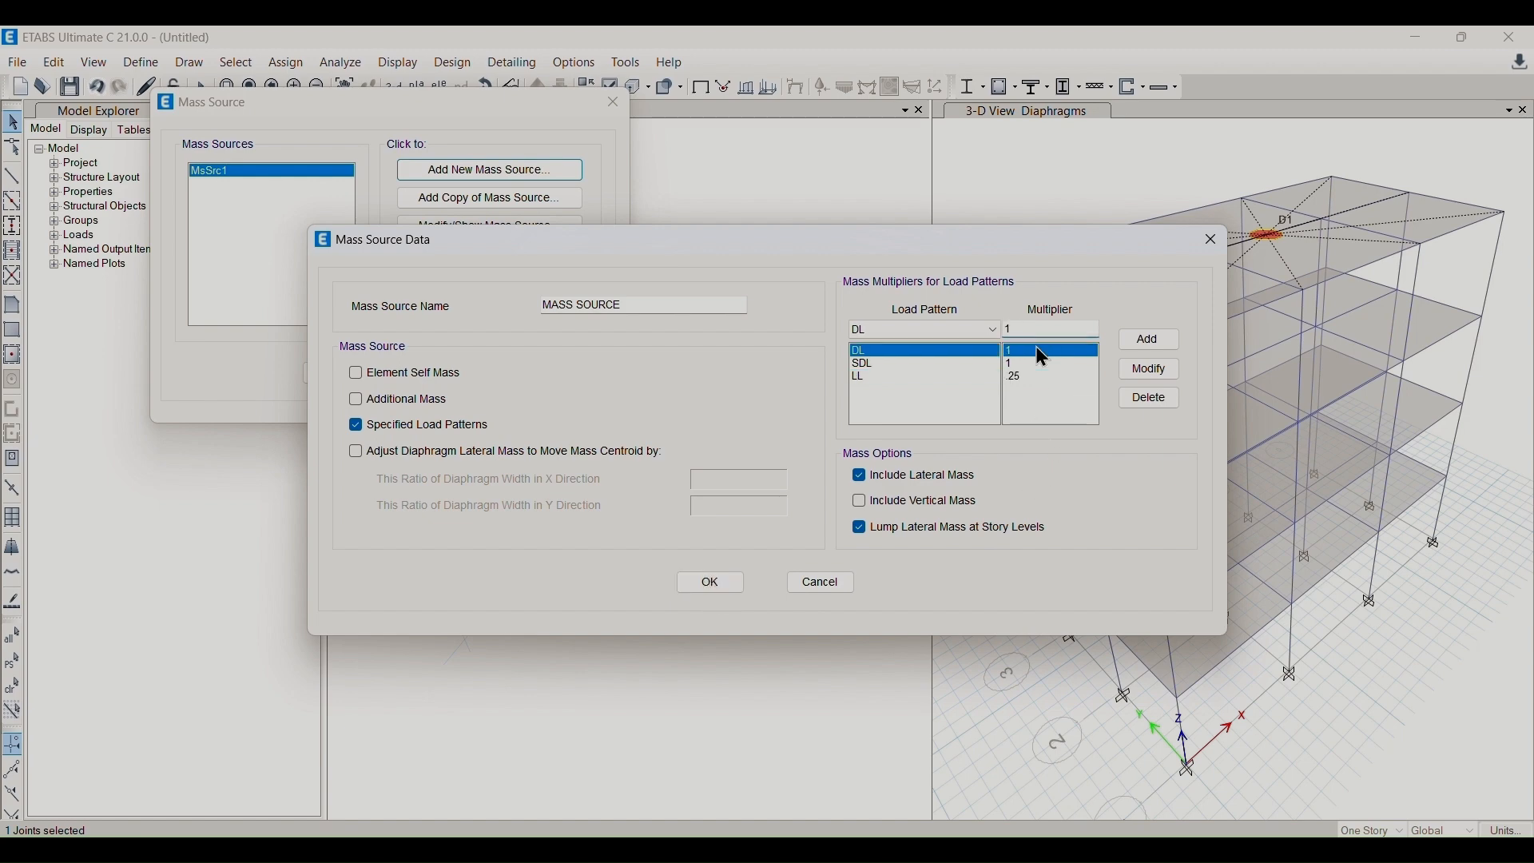
- Accept the mass source data, close the mass source definitions and activate the 3-D diaphragms view
{"action": "left_click", "coordinate": [731, 584]}
{"action": "left_click", "coordinate": [337, 374]}
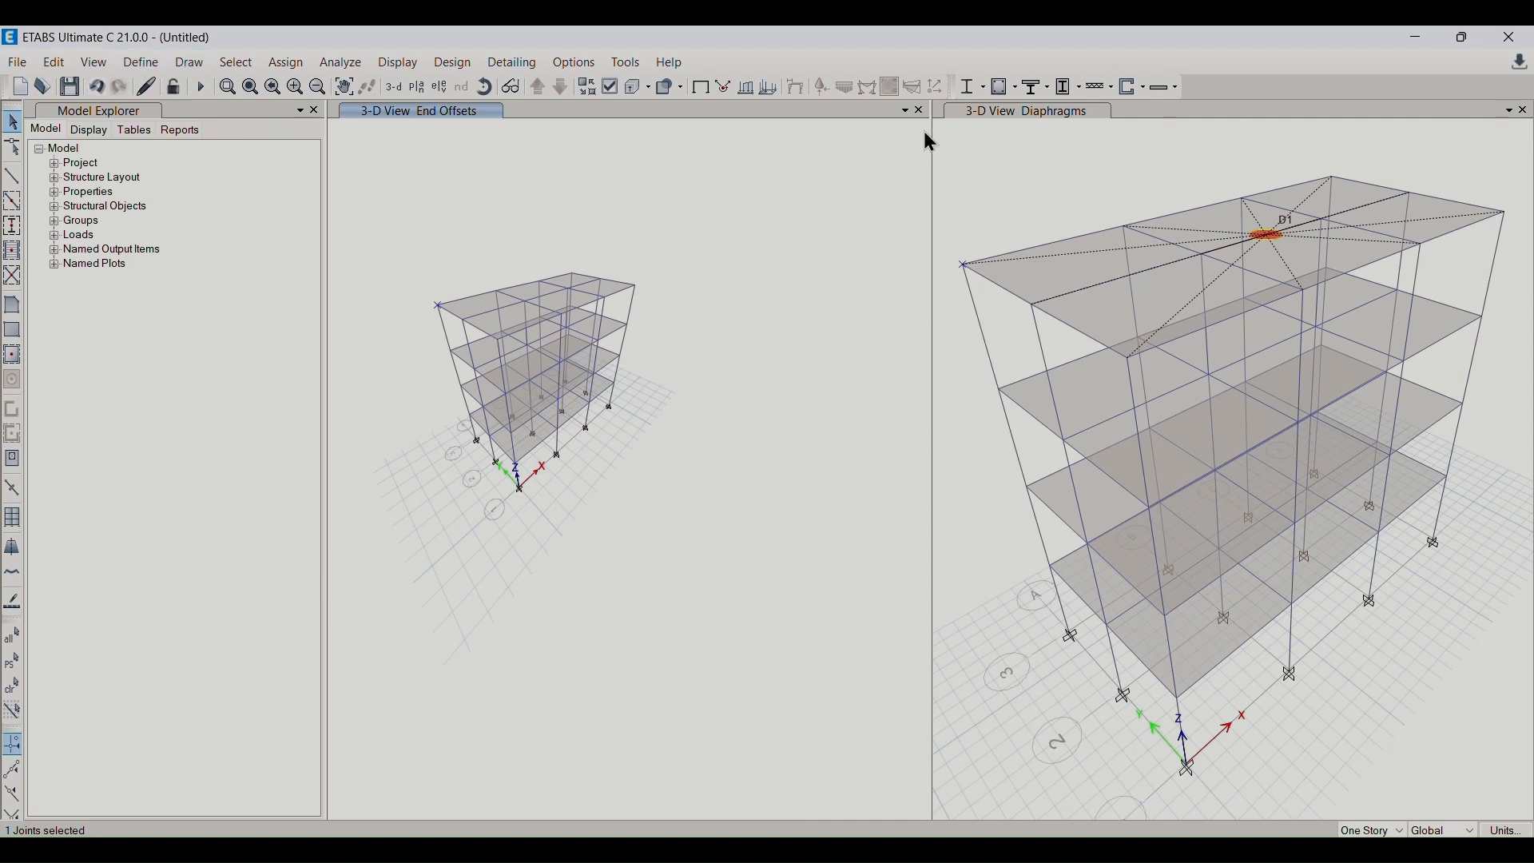
{"action": "left_click", "coordinate": [1047, 152]}
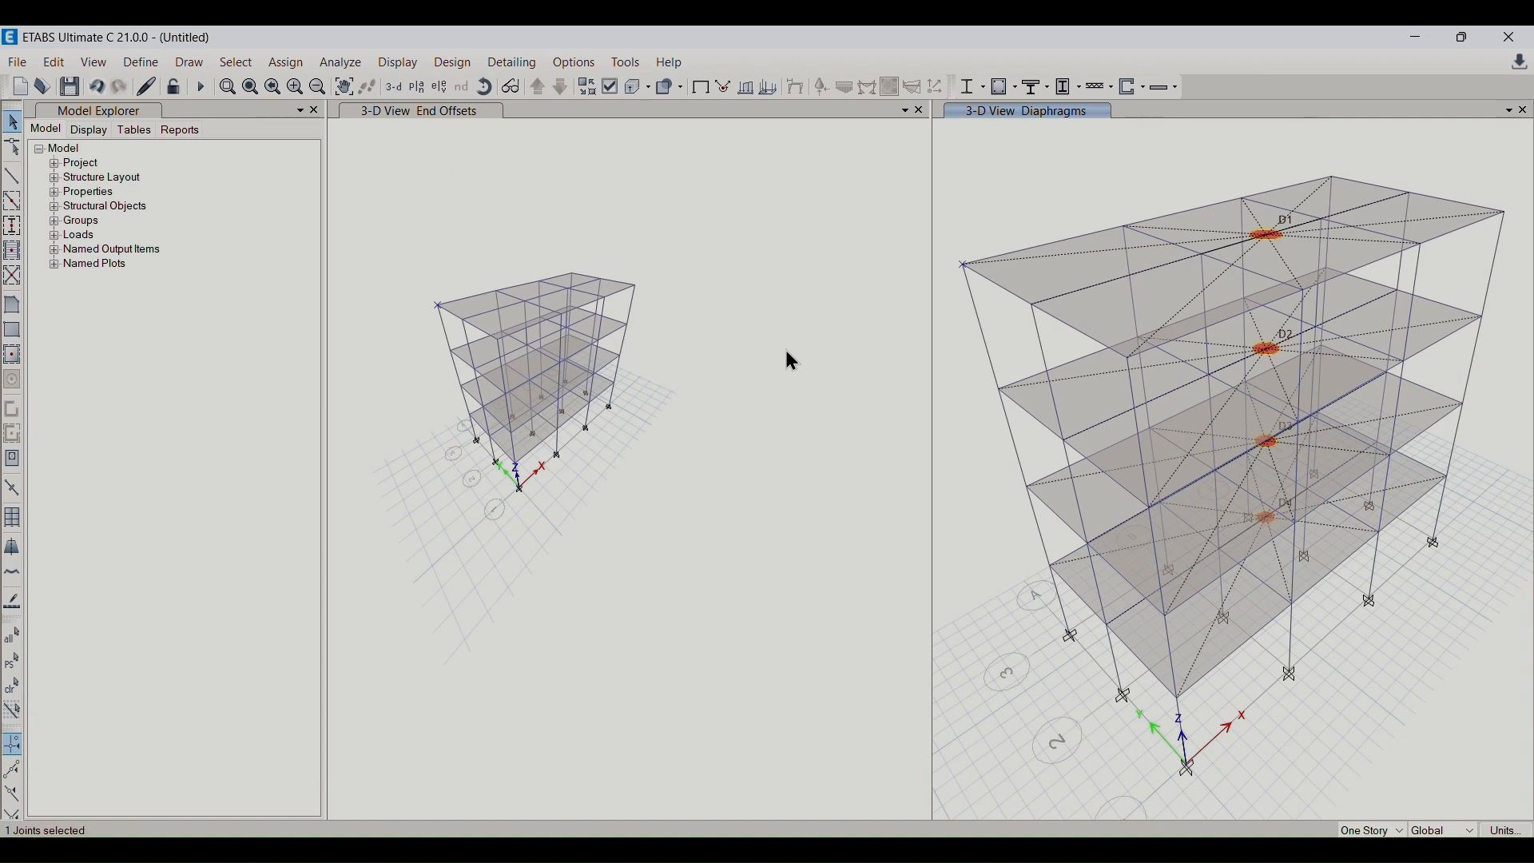
- Review the defined load patterns with their types, self-weight multipliers and auto lateral loads
{"action": "left_click", "coordinate": [141, 62]}
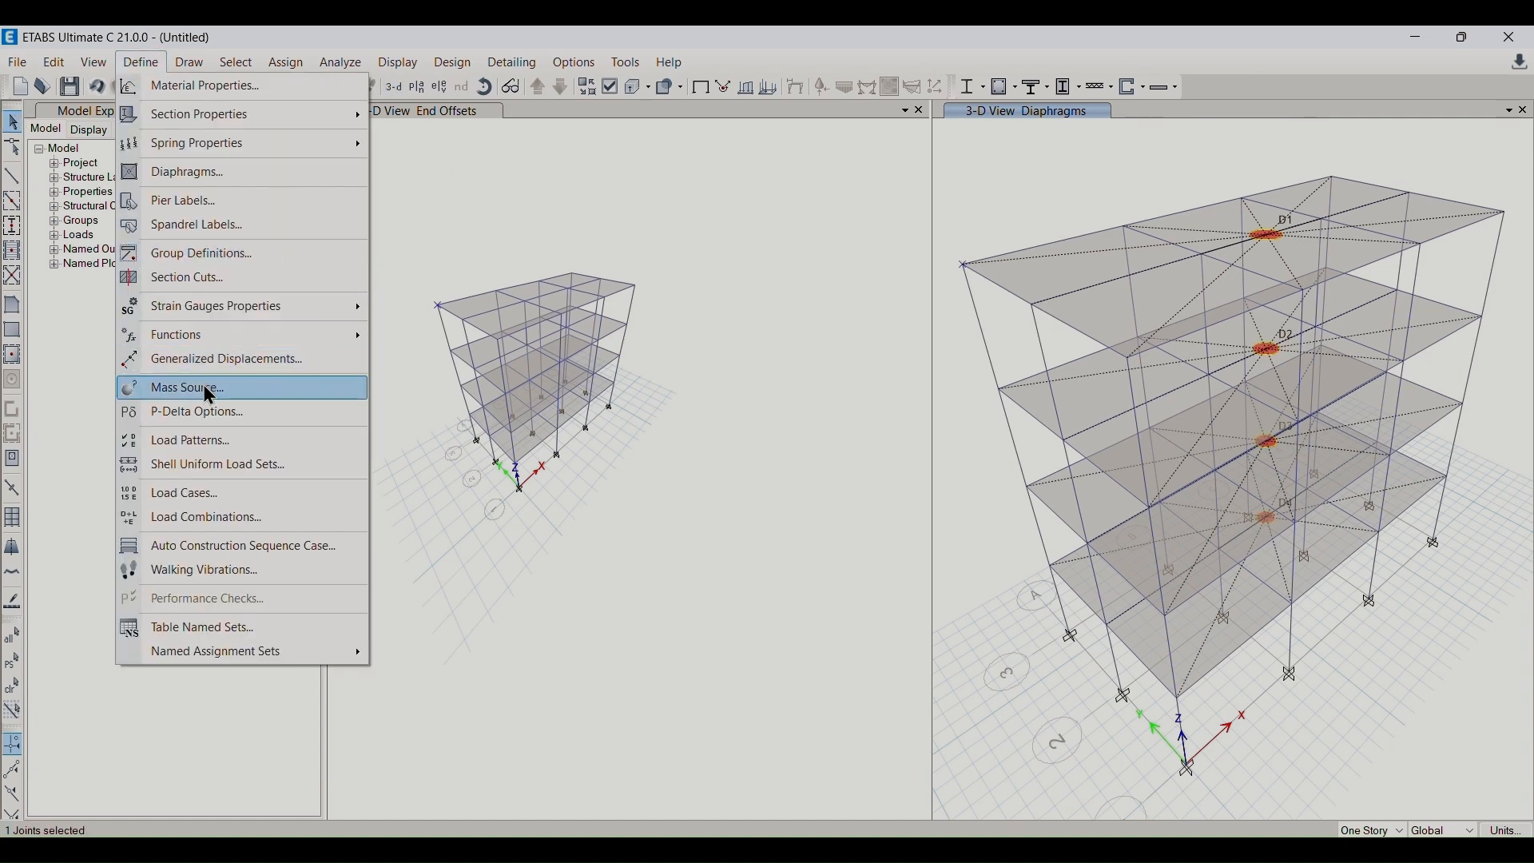
{"action": "left_click", "coordinate": [197, 442]}
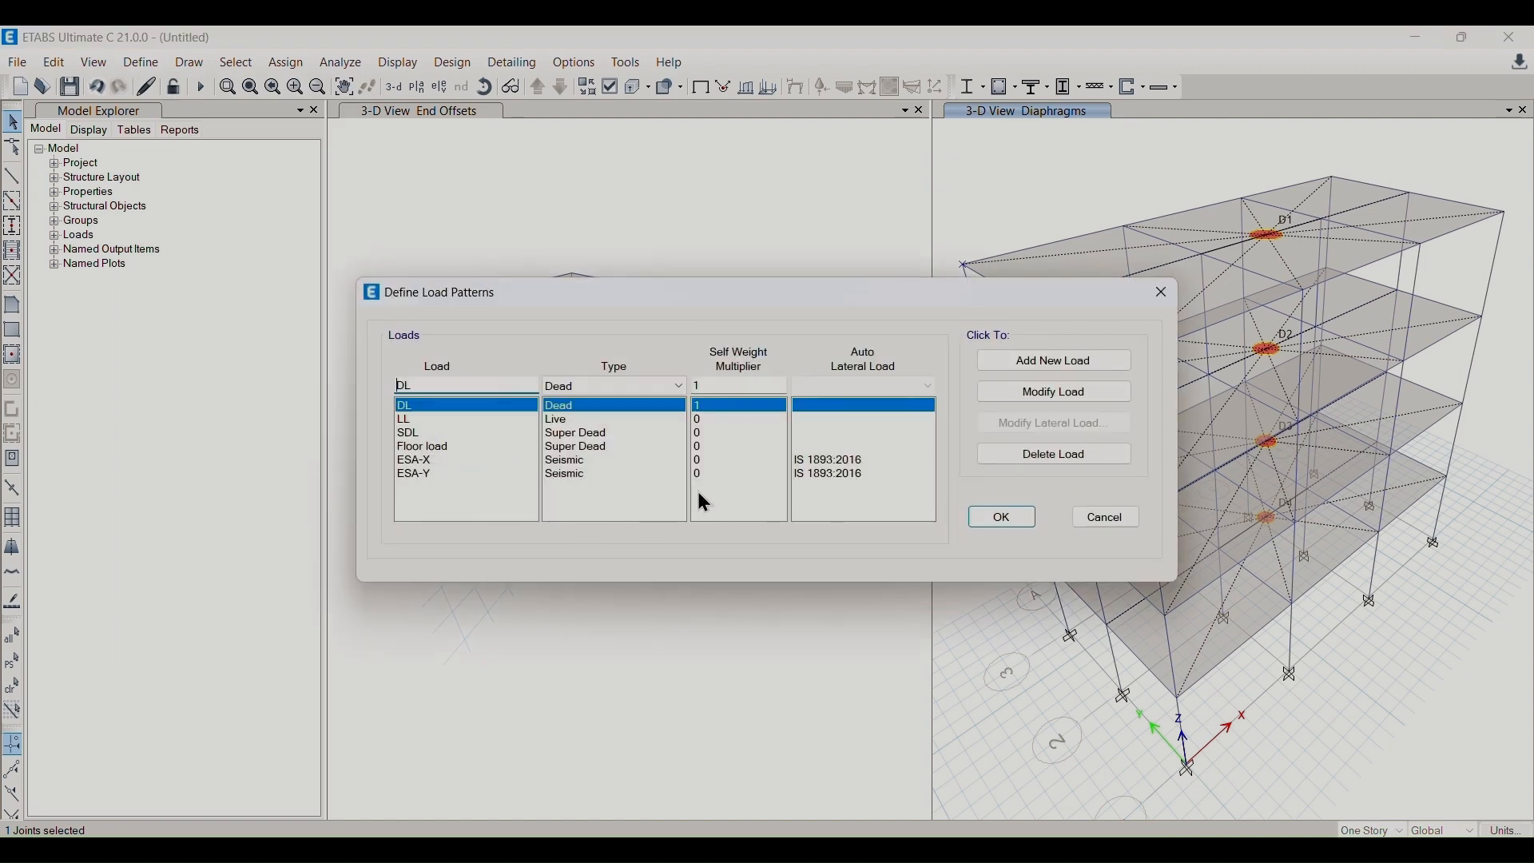
{"action": "left_click", "coordinate": [1005, 520]}
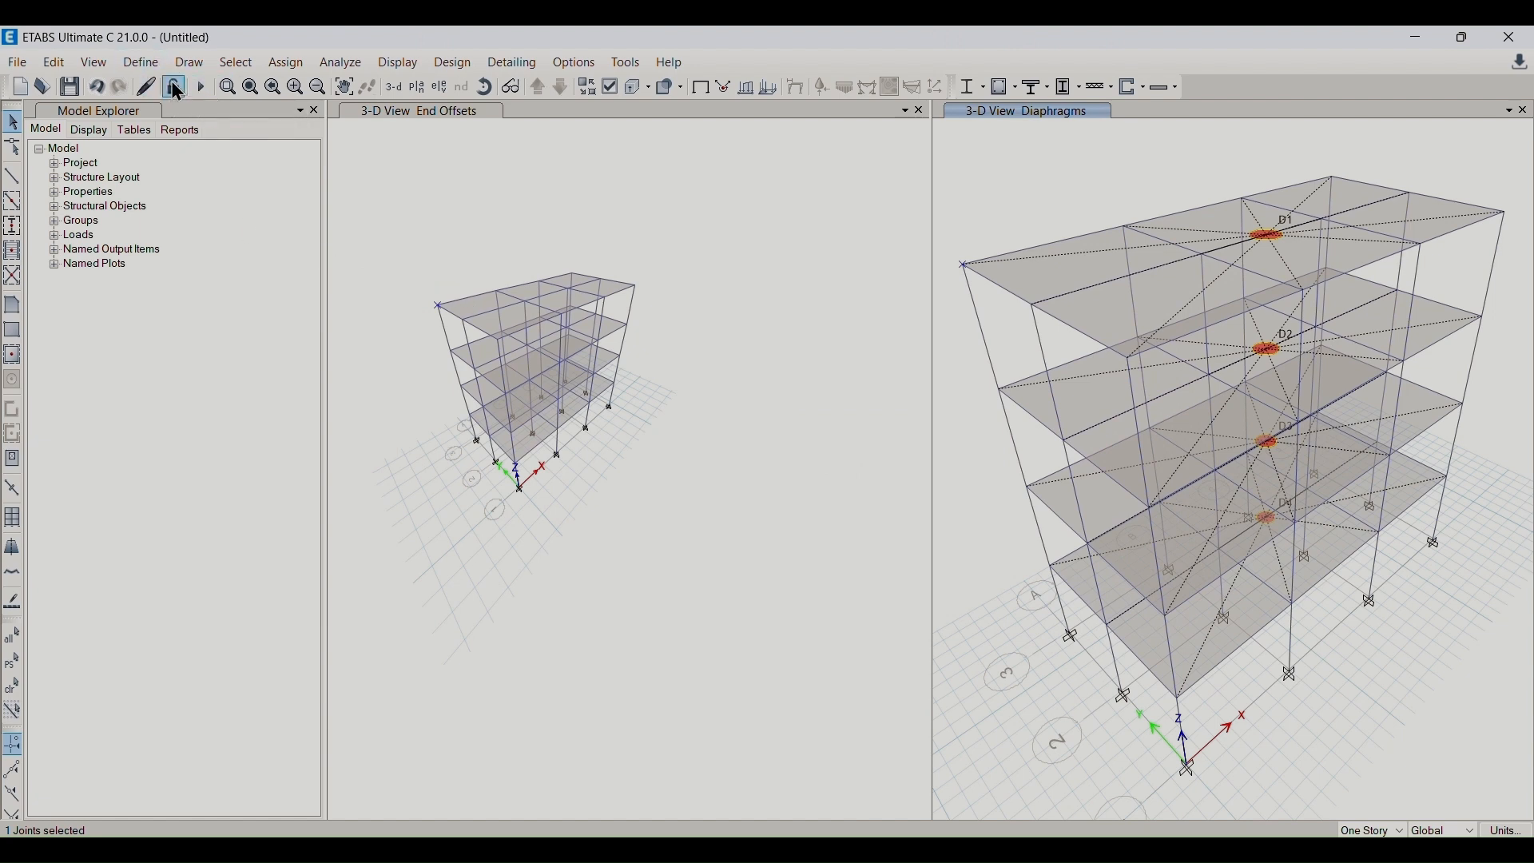
{"action": "left_click", "coordinate": [142, 62]}
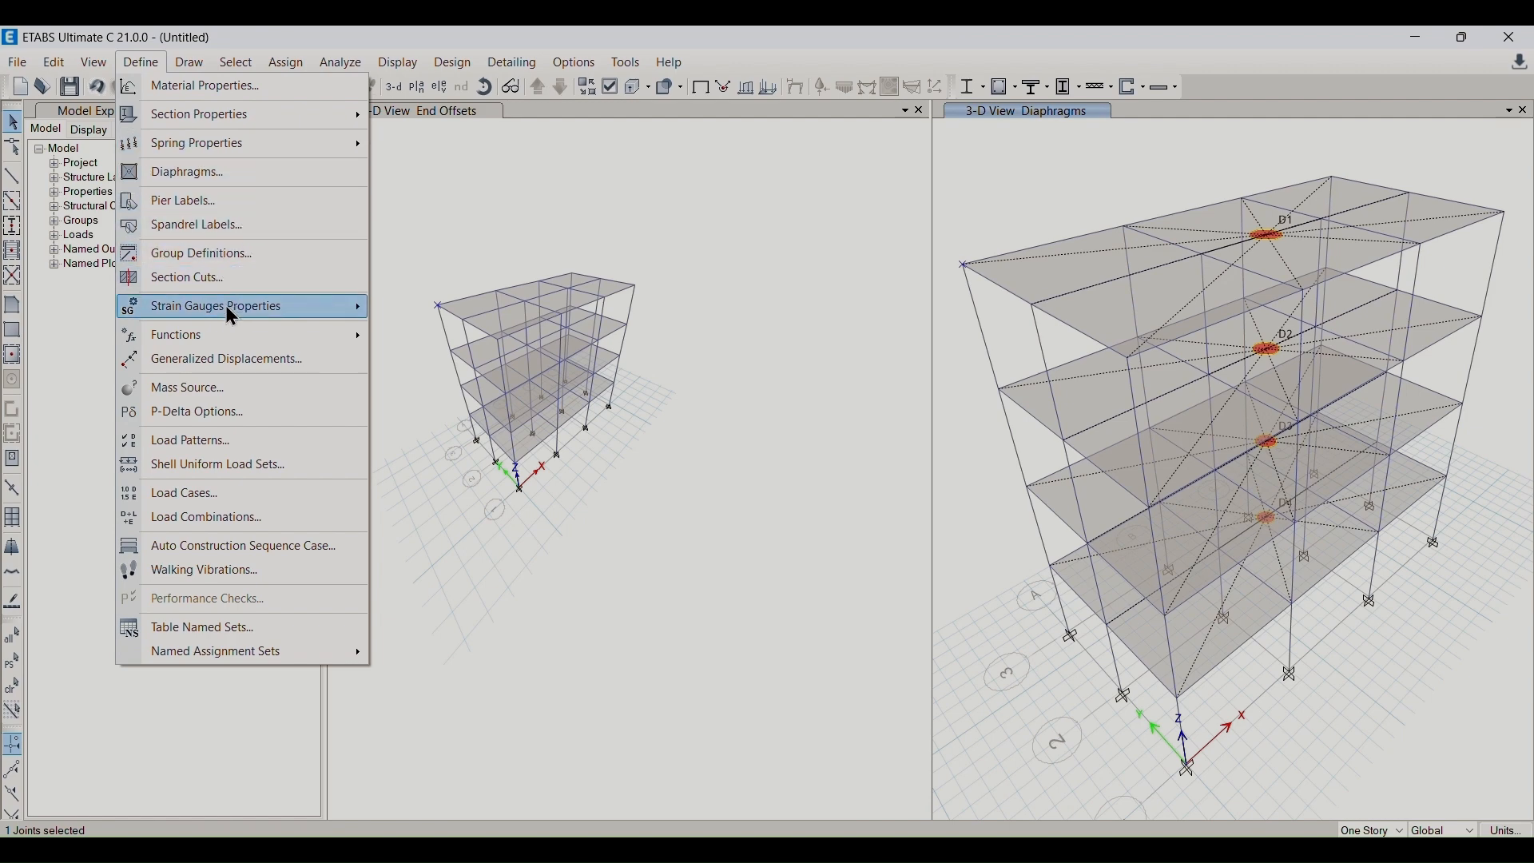
{"action": "mouse_move", "coordinate": [228, 342]}
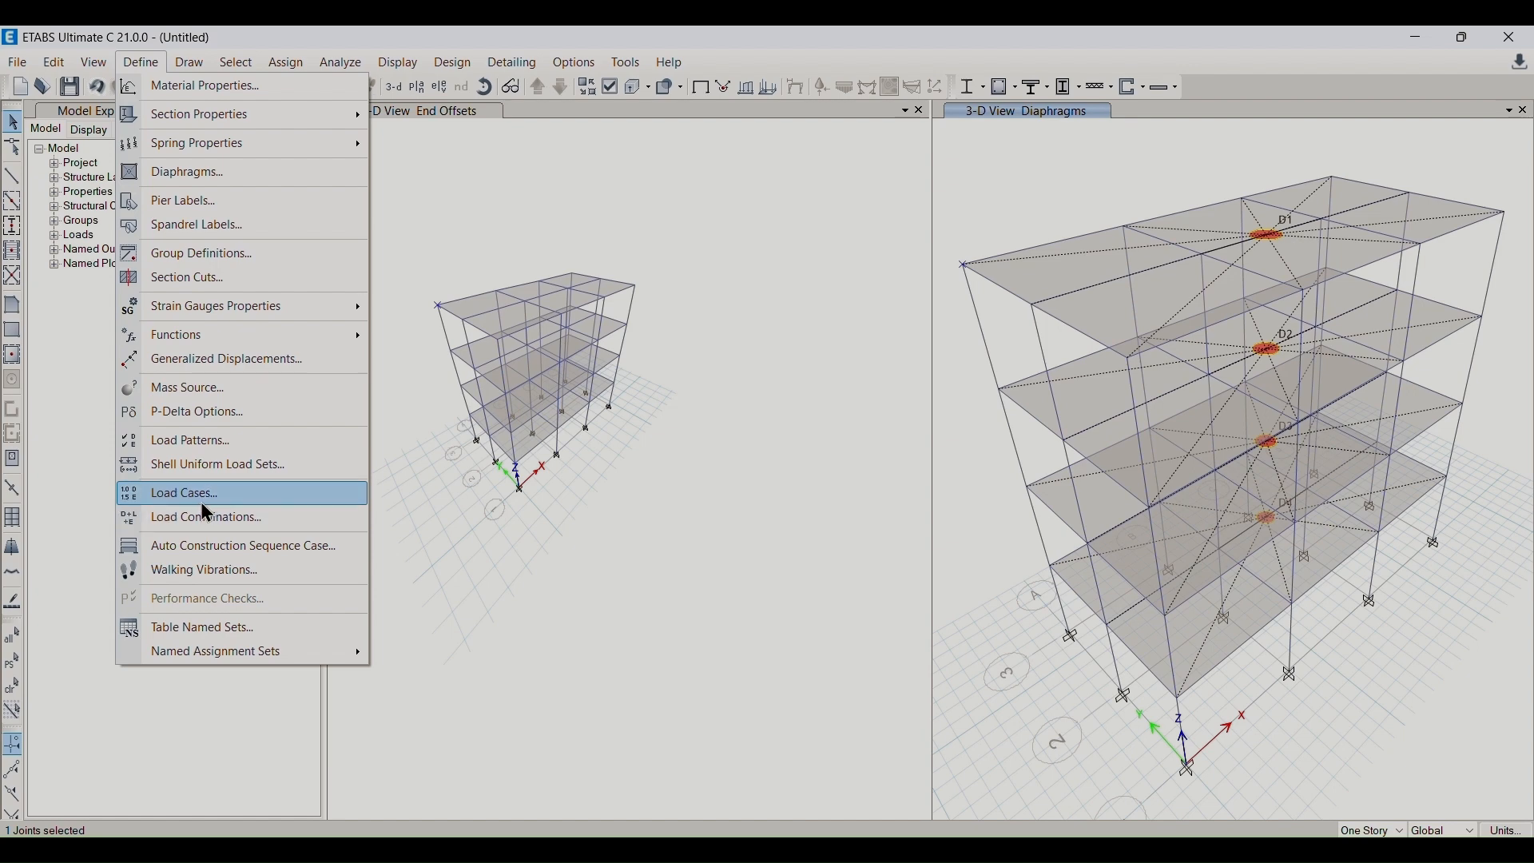
{"action": "left_click", "coordinate": [701, 483]}
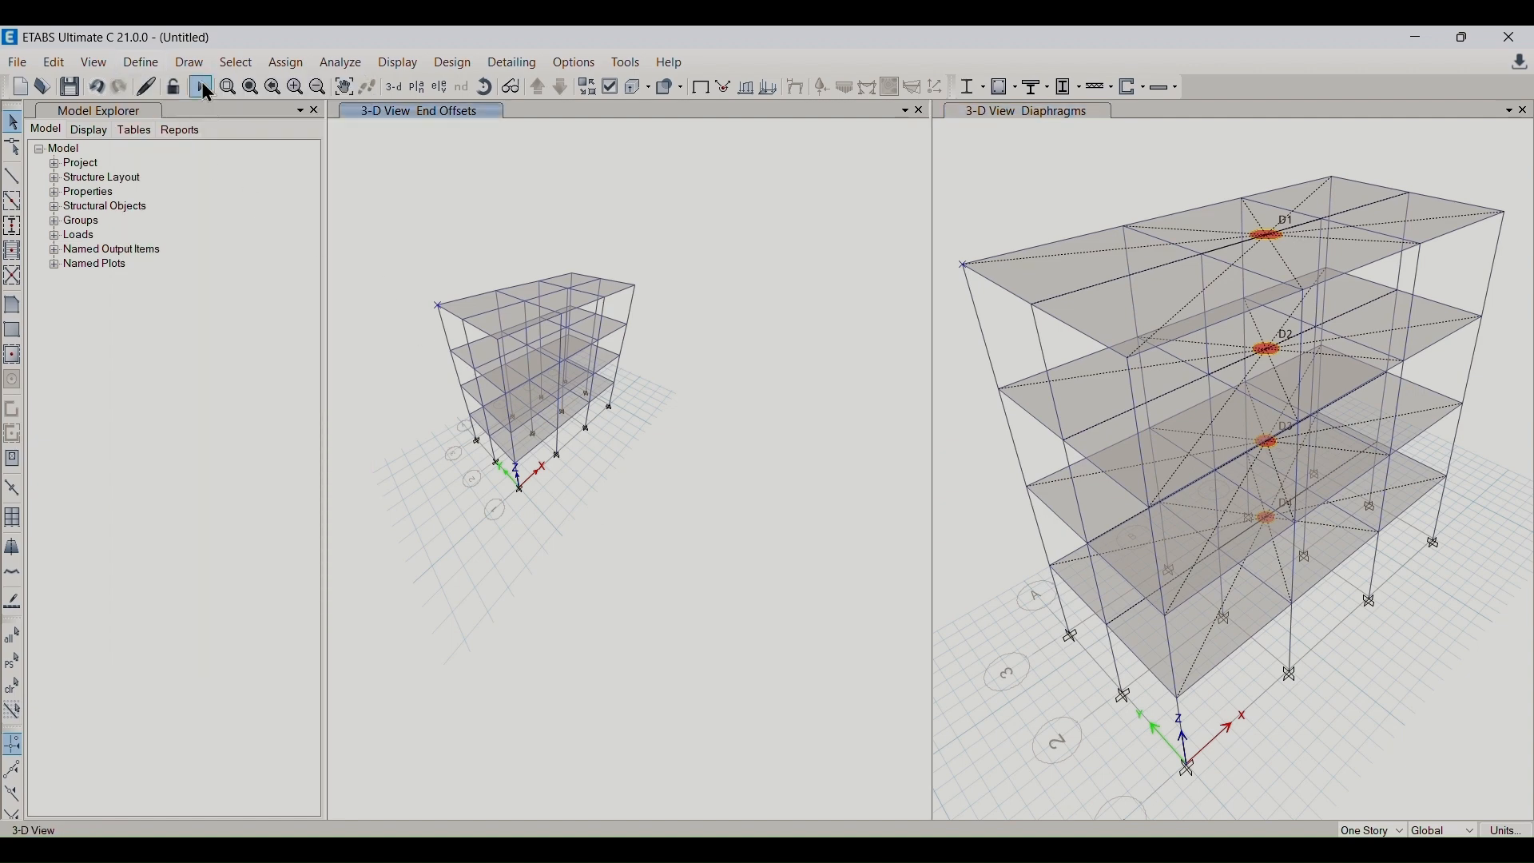
- Run the analysis, saving the model as ESA in a new folder named YT
{"action": "key", "text": "ctrl+s"}
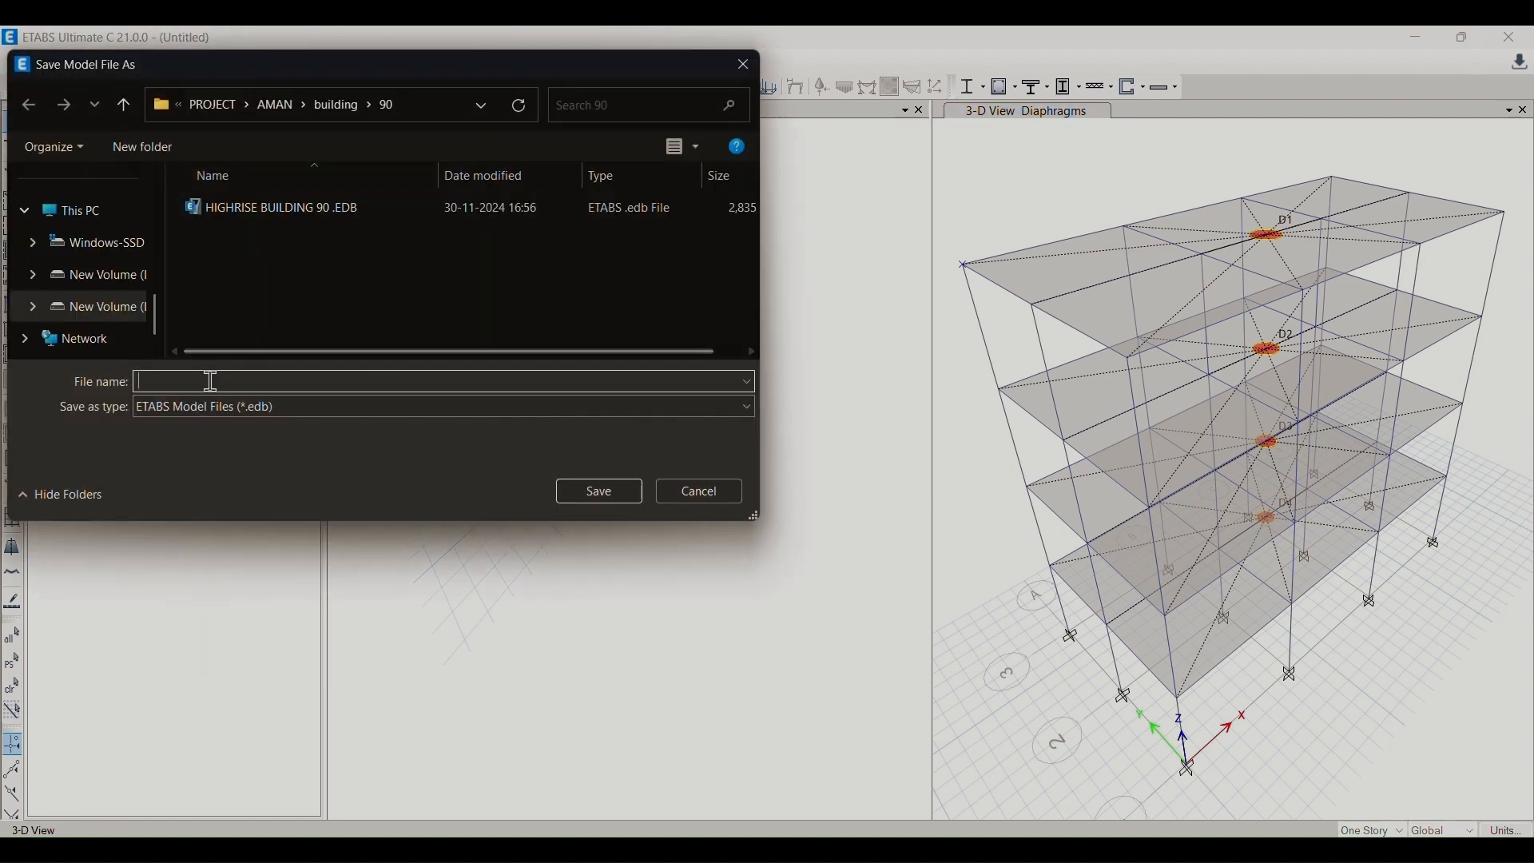
{"action": "type", "text": "ESA"}
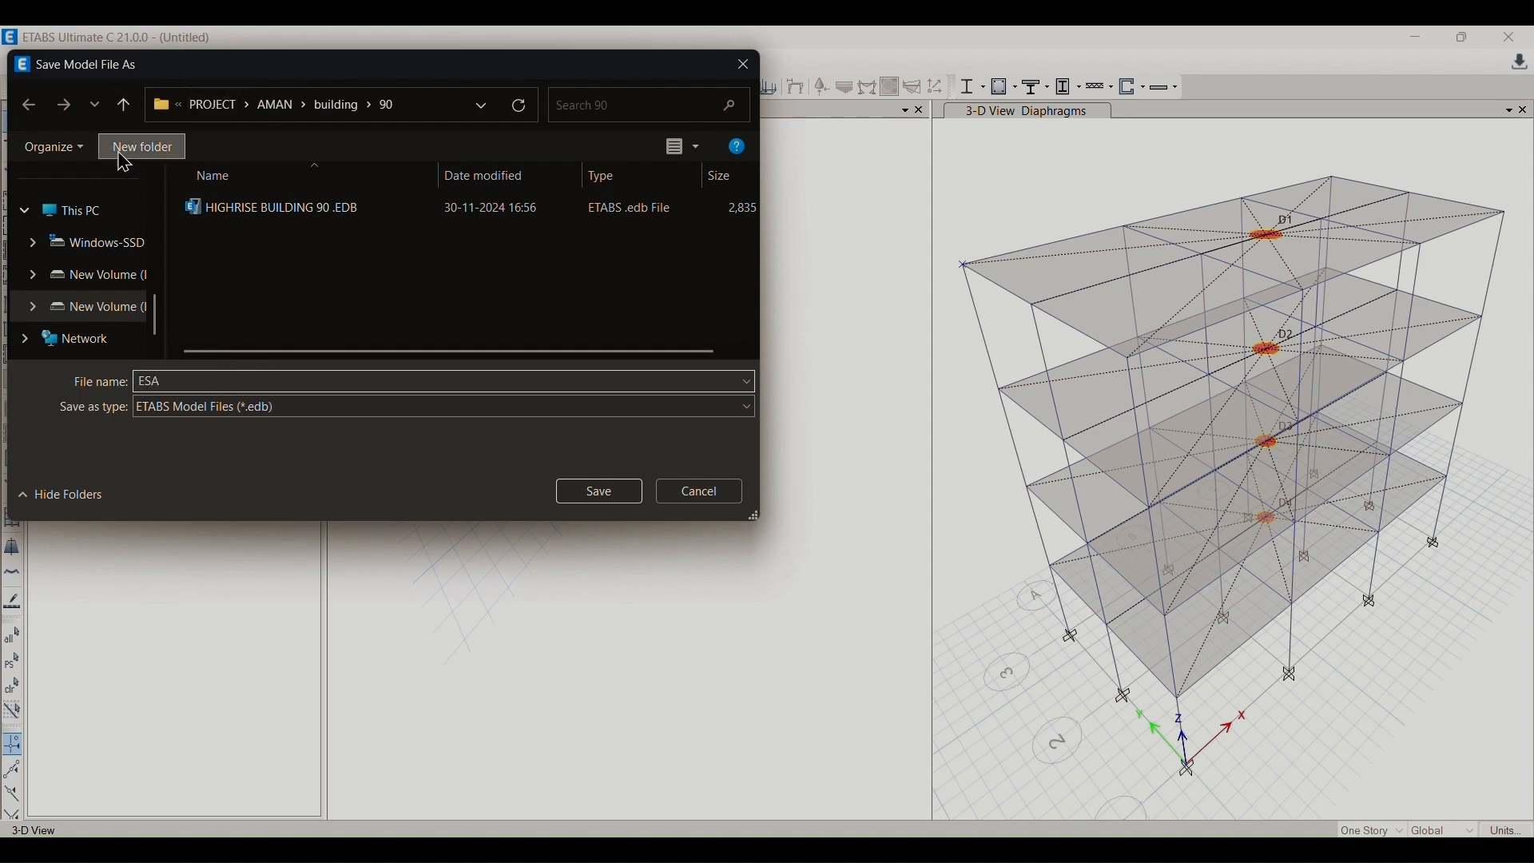
{"action": "left_click", "coordinate": [143, 147]}
{"action": "key", "text": "BackSpace"}
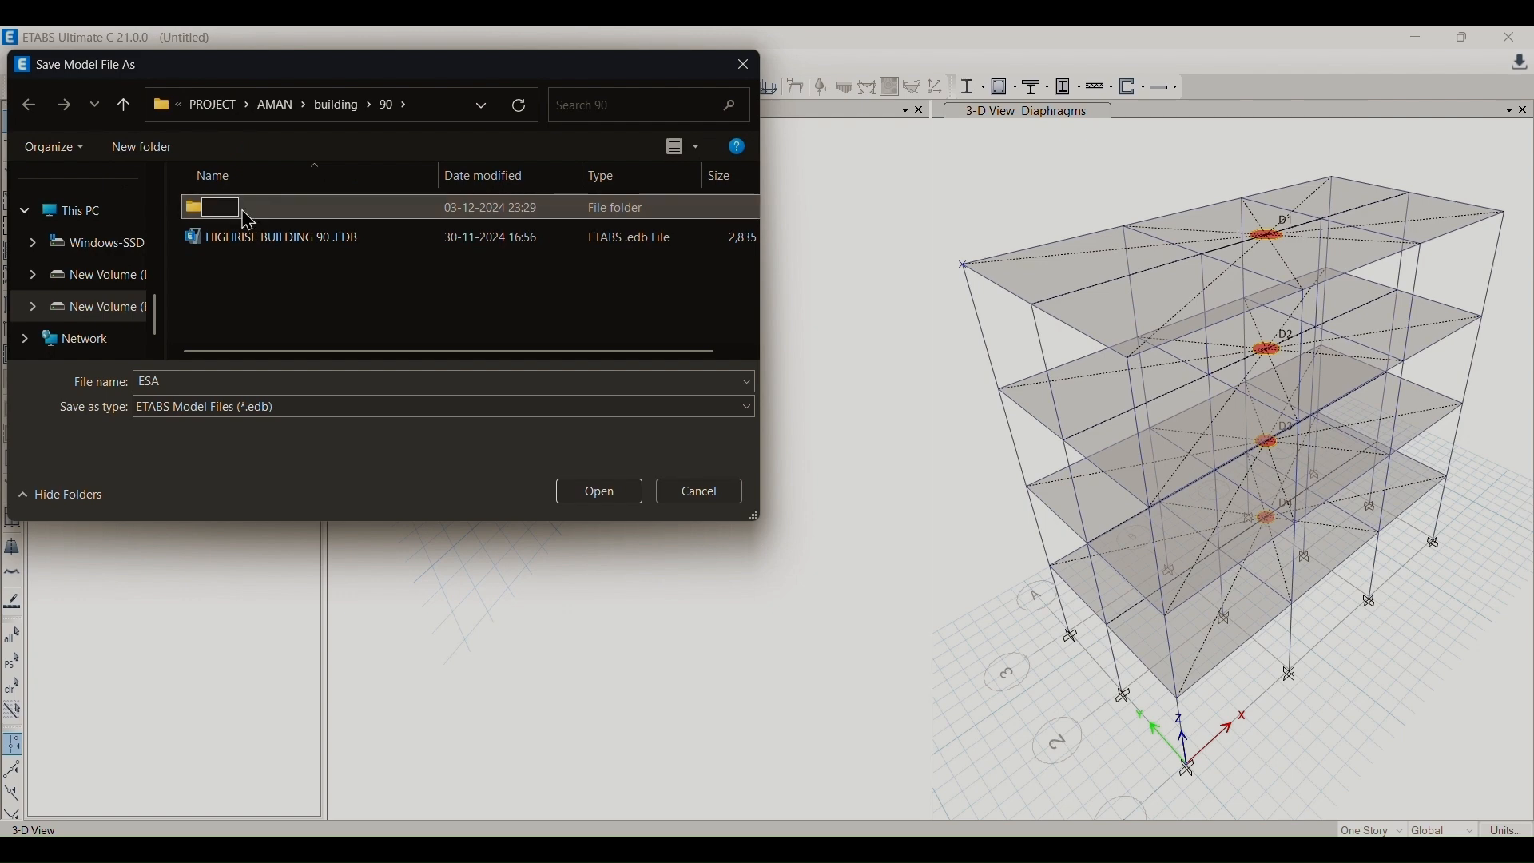
{"action": "type", "text": "YT"}
{"action": "key", "text": "Return"}
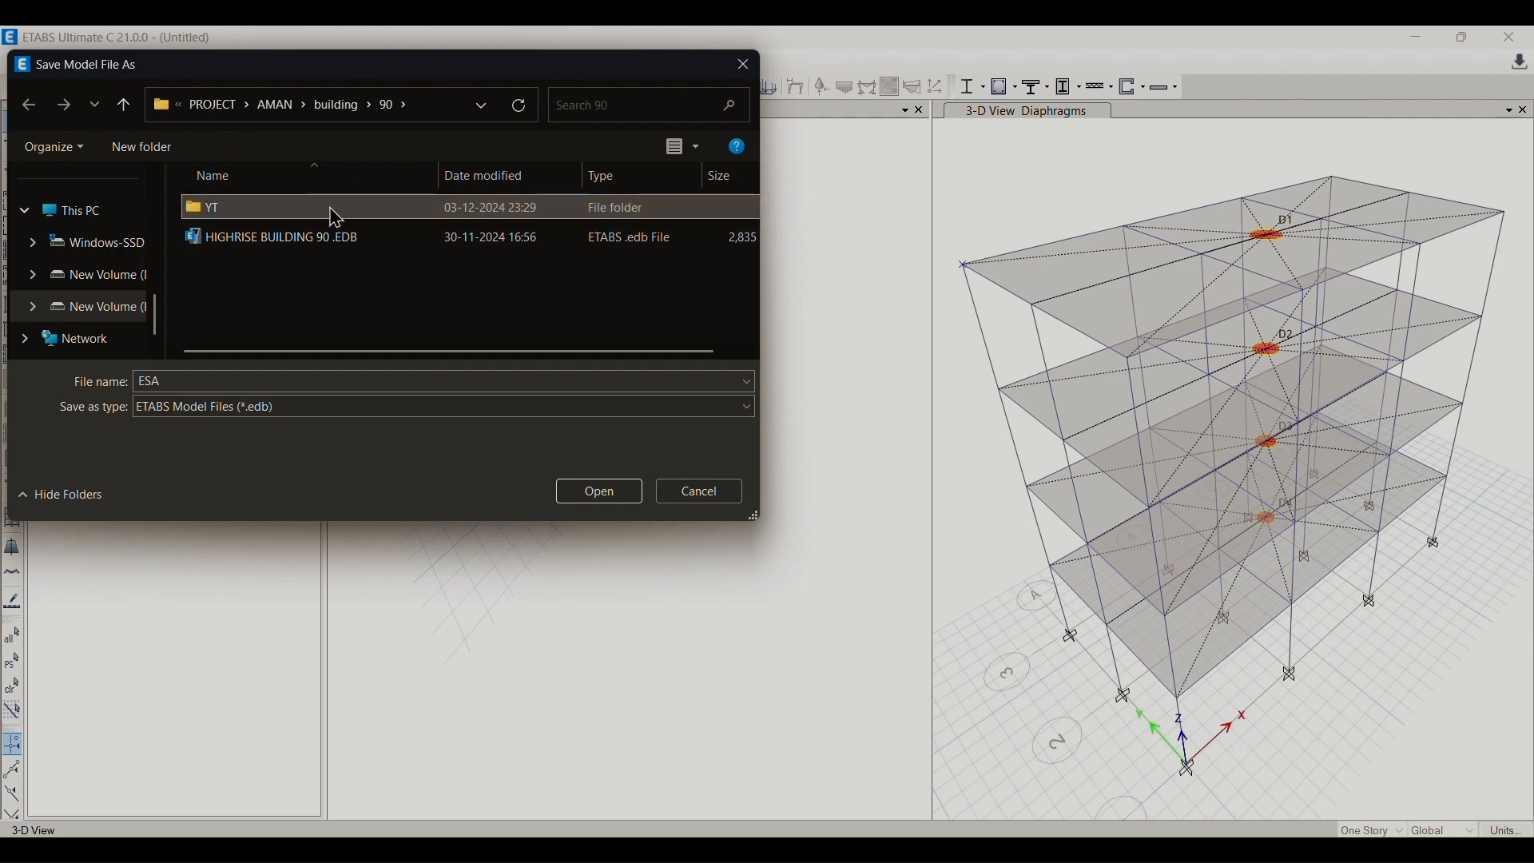
{"action": "double_click", "coordinate": [330, 209]}
{"action": "left_click", "coordinate": [569, 489]}
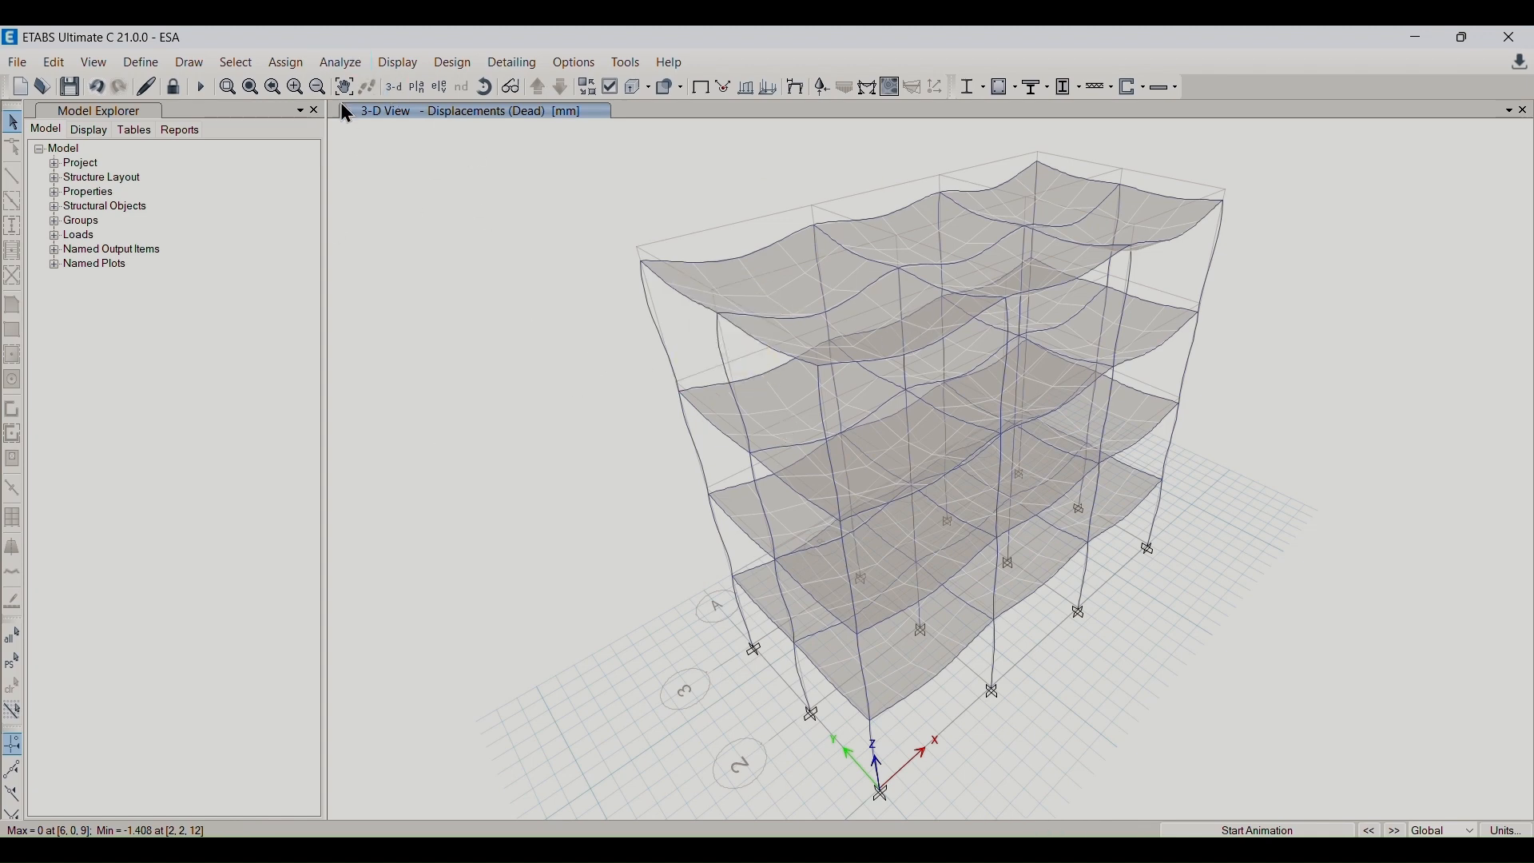
- Display the Structure Output result tables, starting with Base Reactions
{"action": "left_click", "coordinate": [391, 64]}
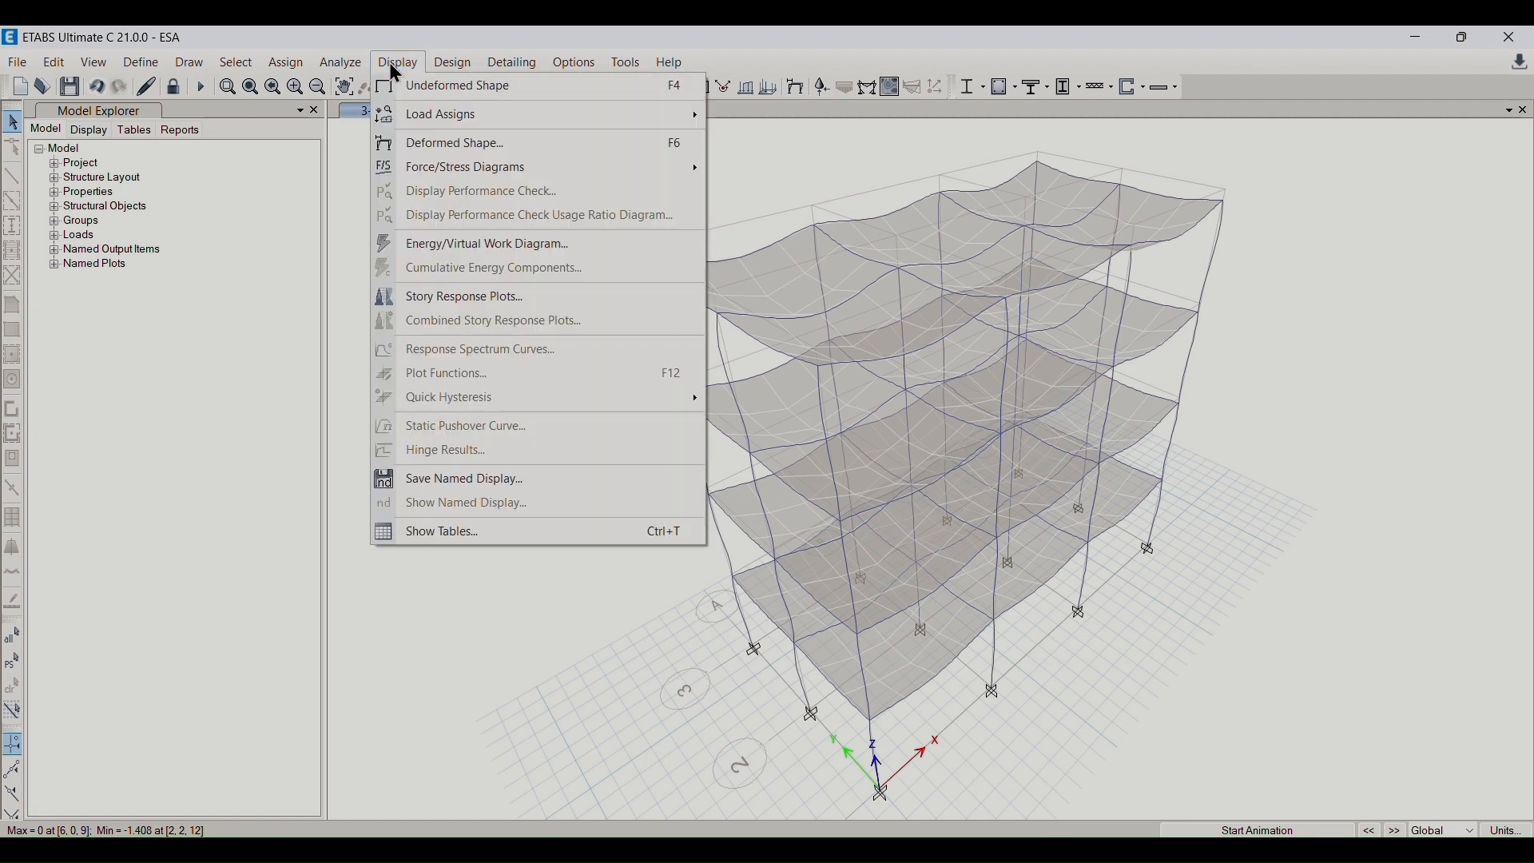
{"action": "left_click", "coordinate": [444, 532]}
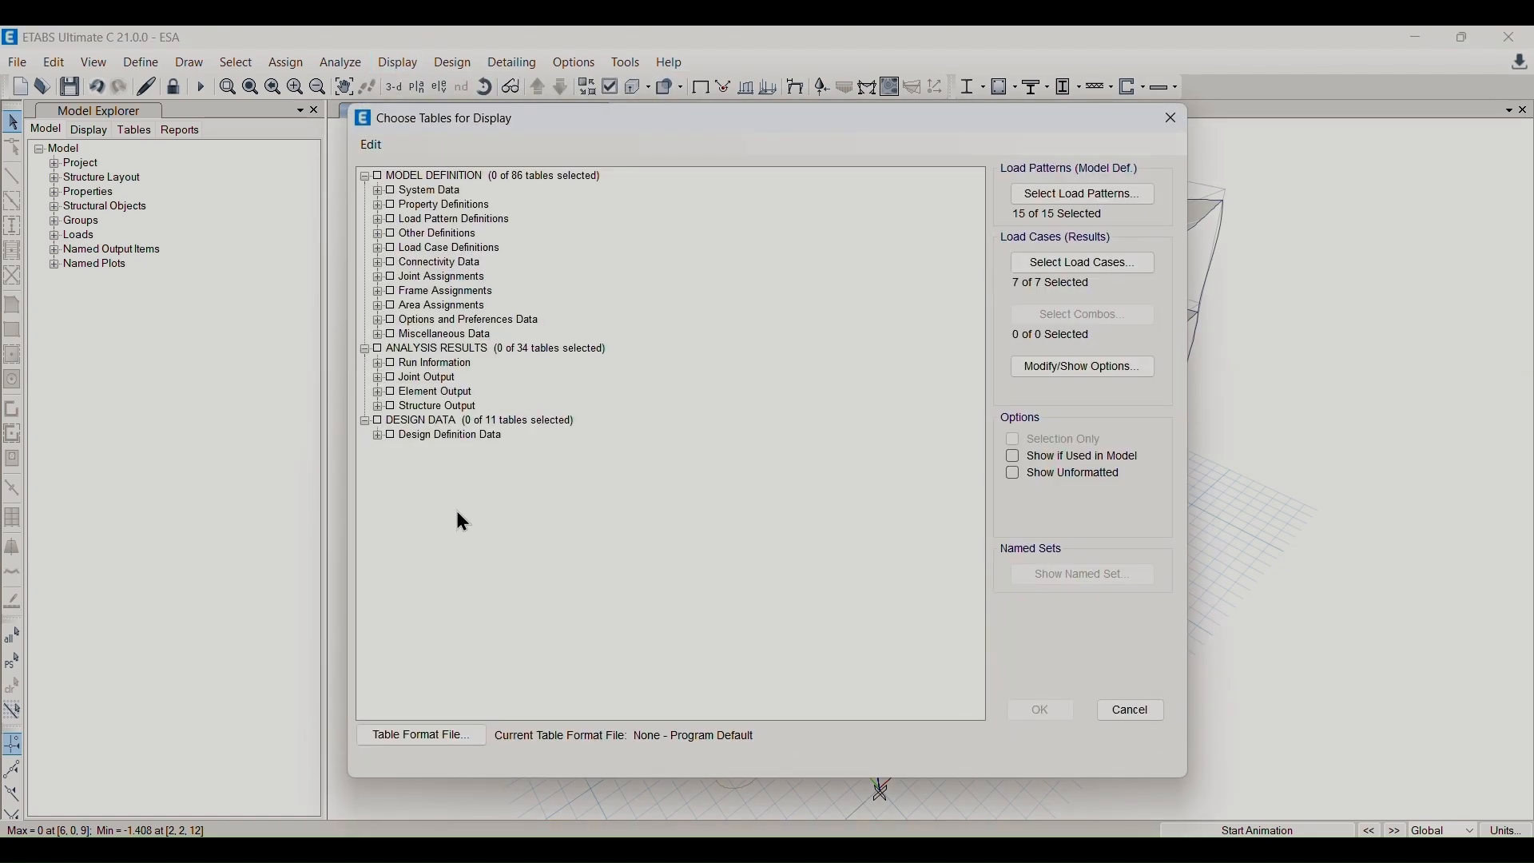
{"action": "left_click", "coordinate": [391, 406]}
{"action": "left_click", "coordinate": [1069, 710]}
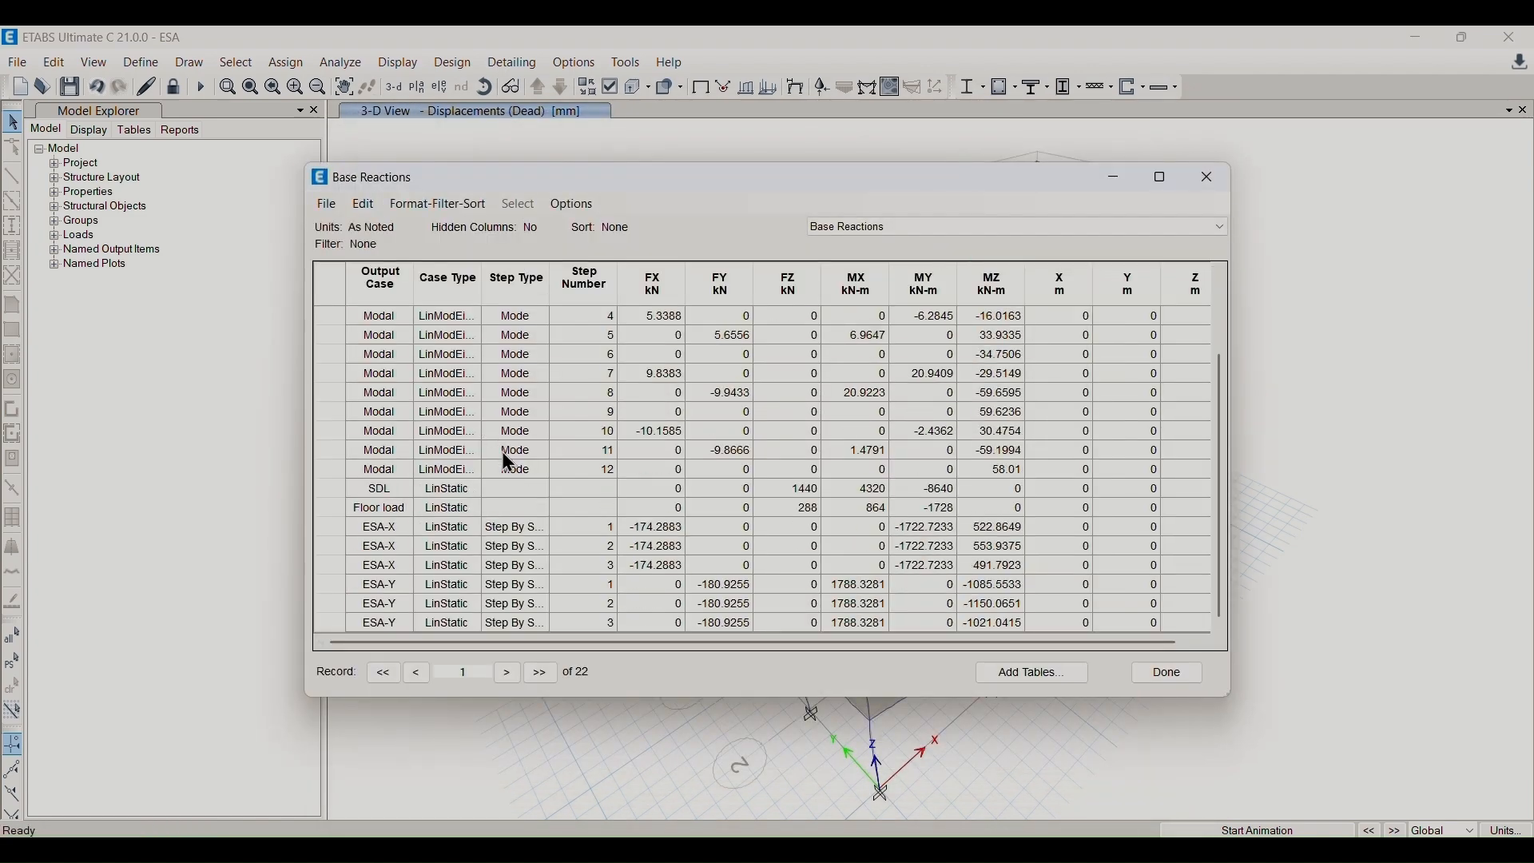
- Examine the base shears FX for ESA-X and FY for ESA-Y in the Base Reactions table
{"action": "left_click", "coordinate": [659, 529]}
{"action": "left_click", "coordinate": [689, 584]}
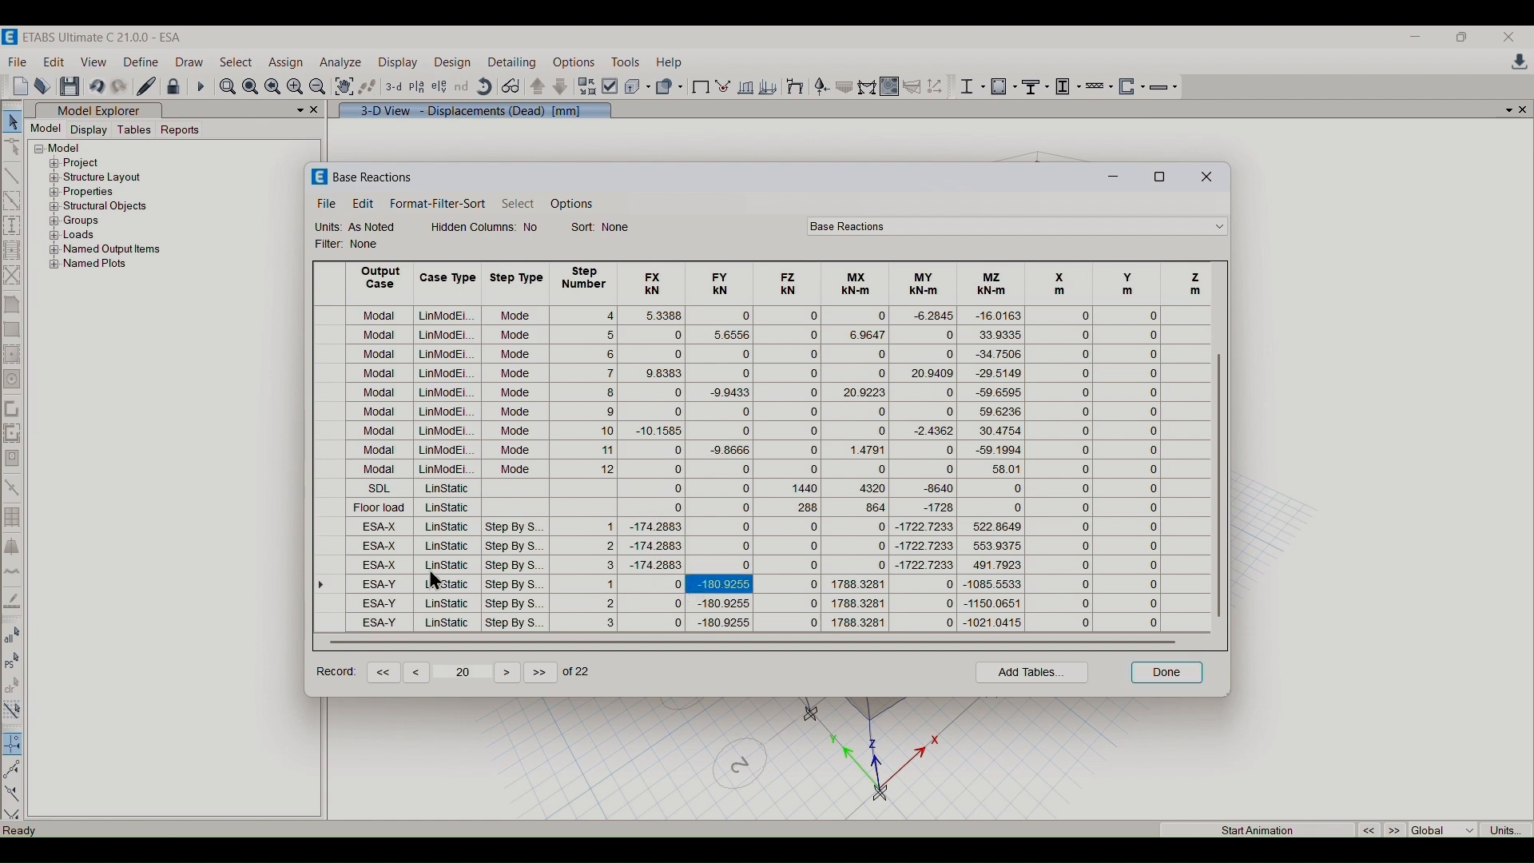
{"action": "left_click", "coordinate": [381, 527]}
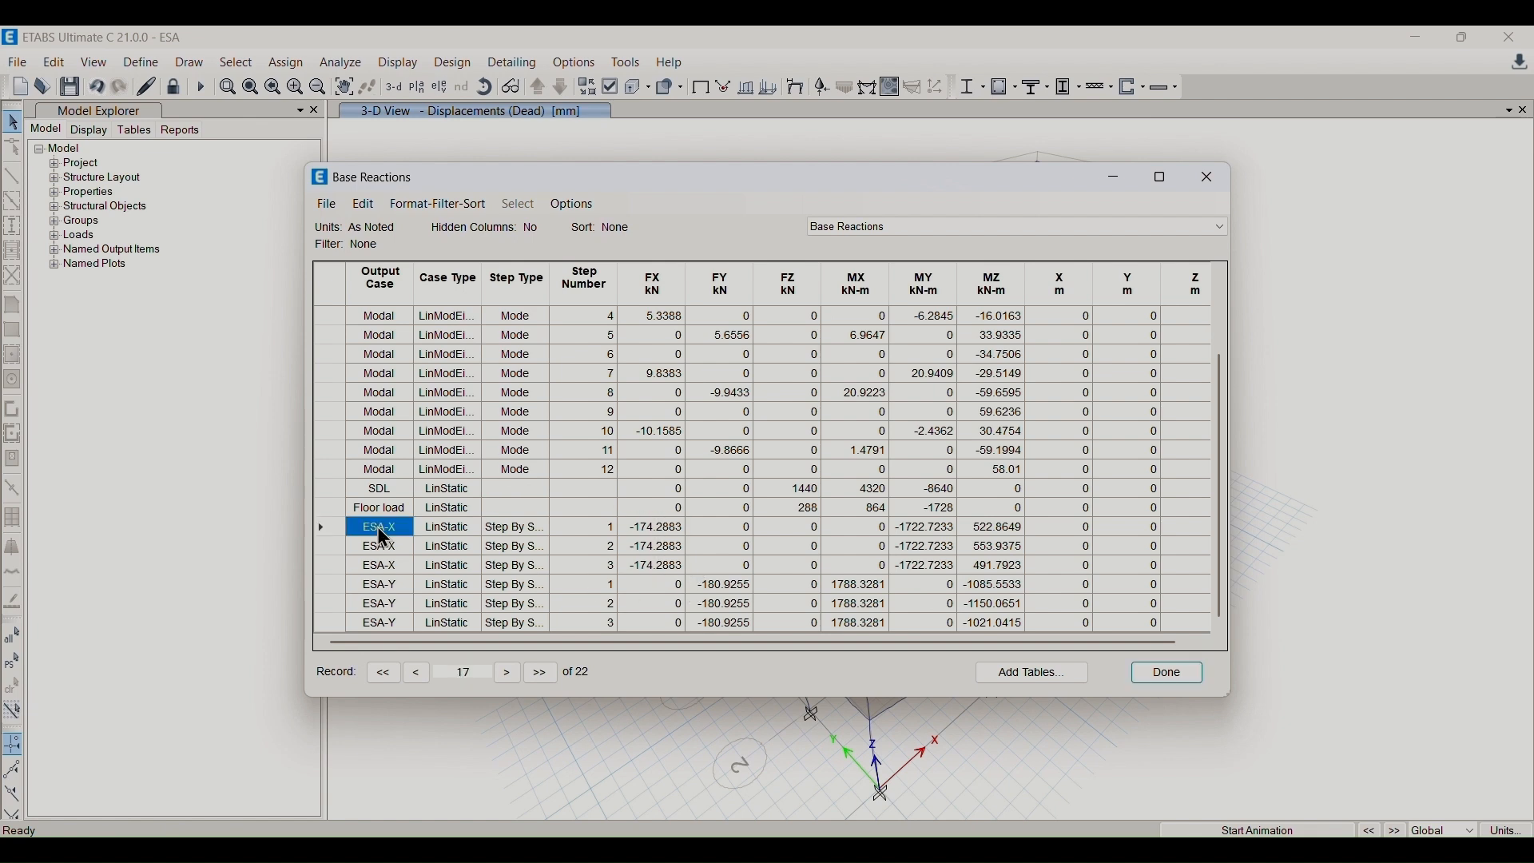
{"action": "left_click", "coordinate": [646, 529]}
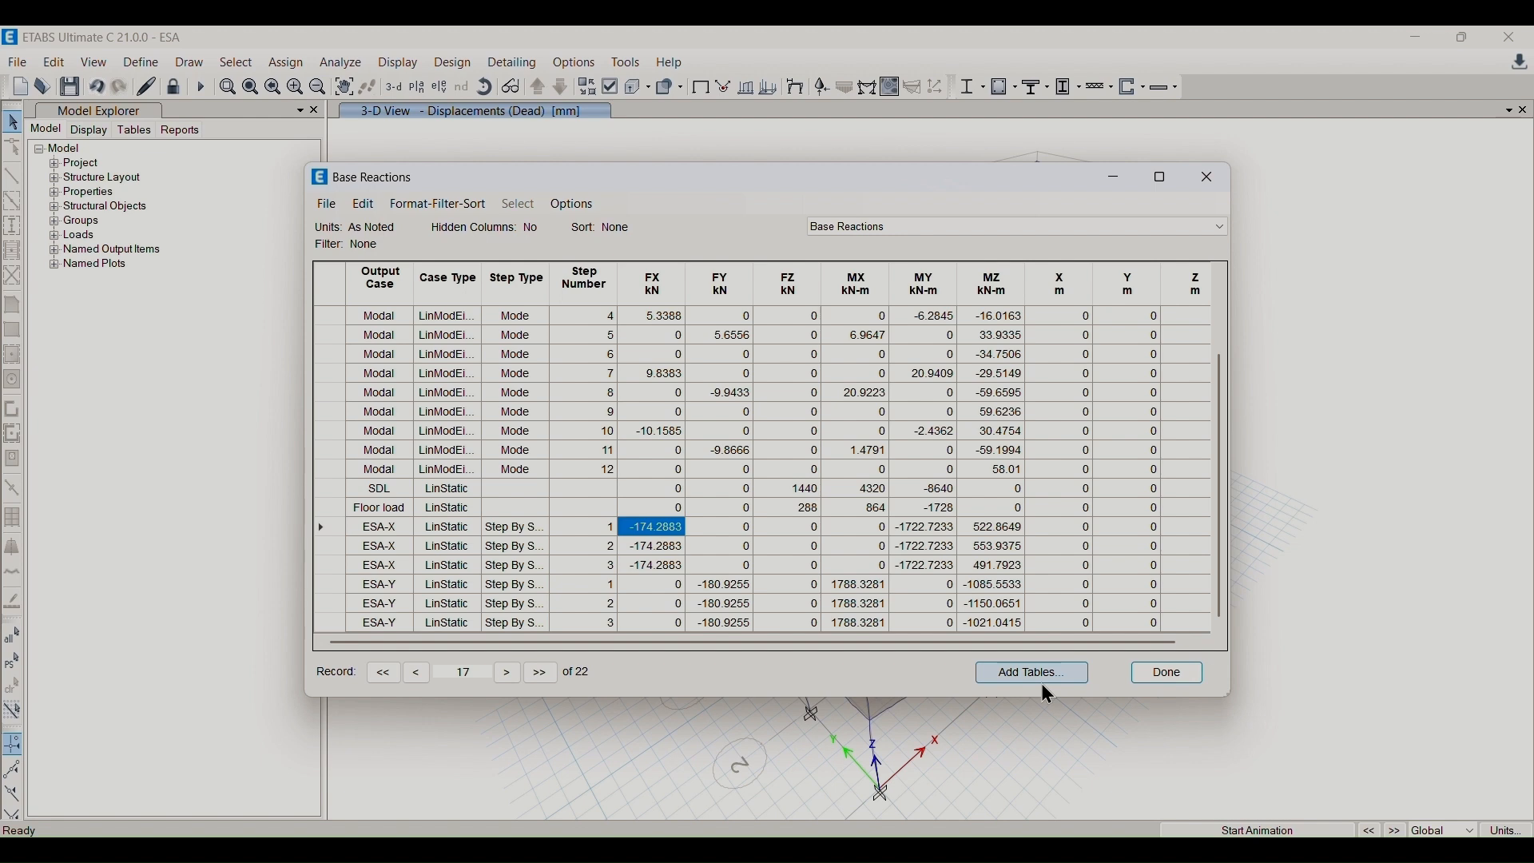
{"action": "left_click", "coordinate": [657, 528]}
{"action": "left_click", "coordinate": [647, 566]}
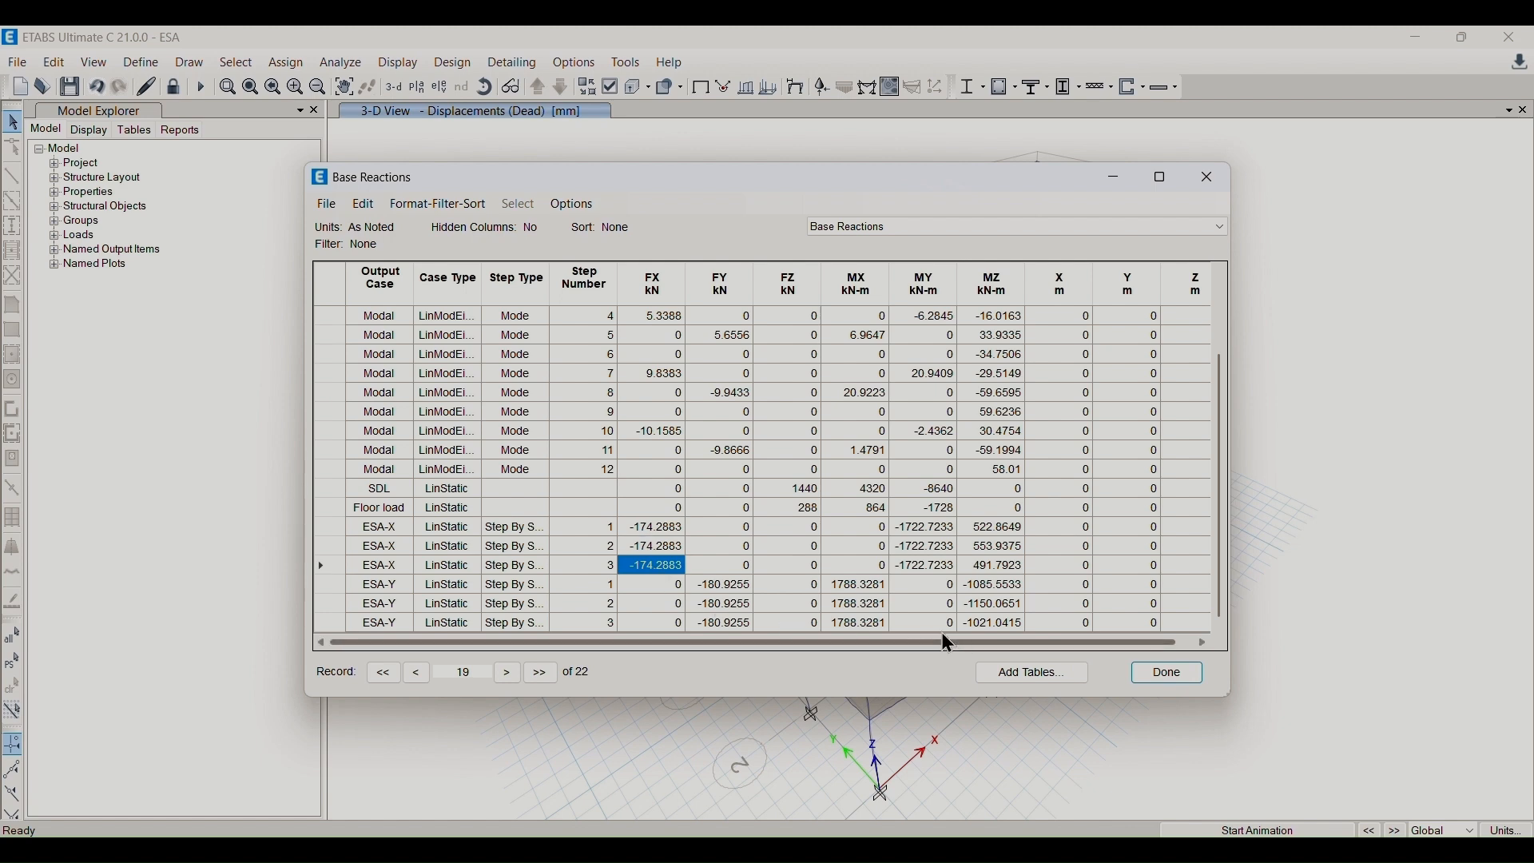
{"action": "left_click", "coordinate": [651, 529]}
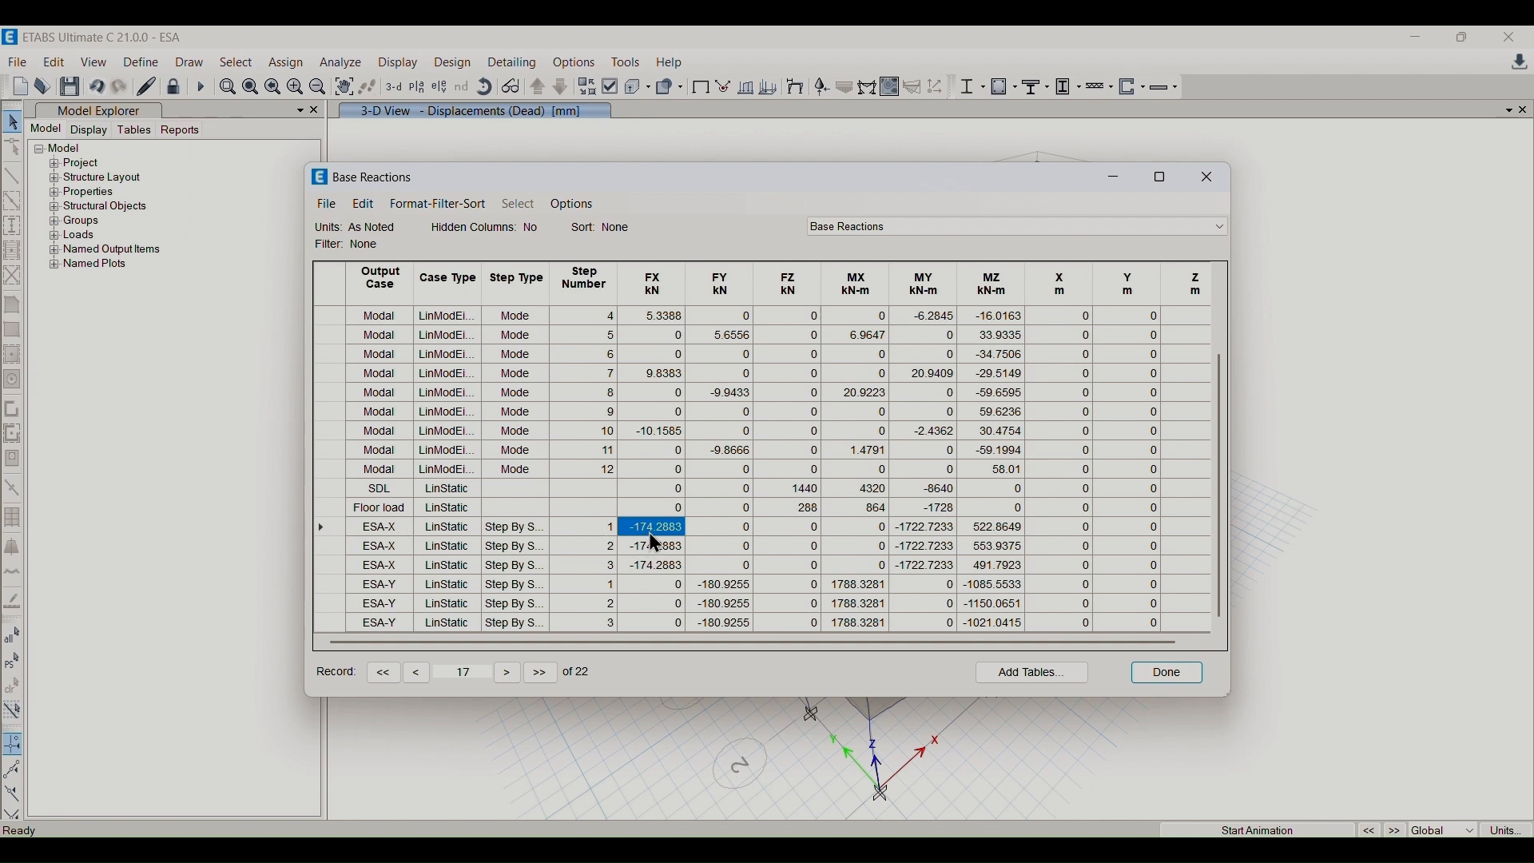
{"action": "left_click", "coordinate": [893, 234]}
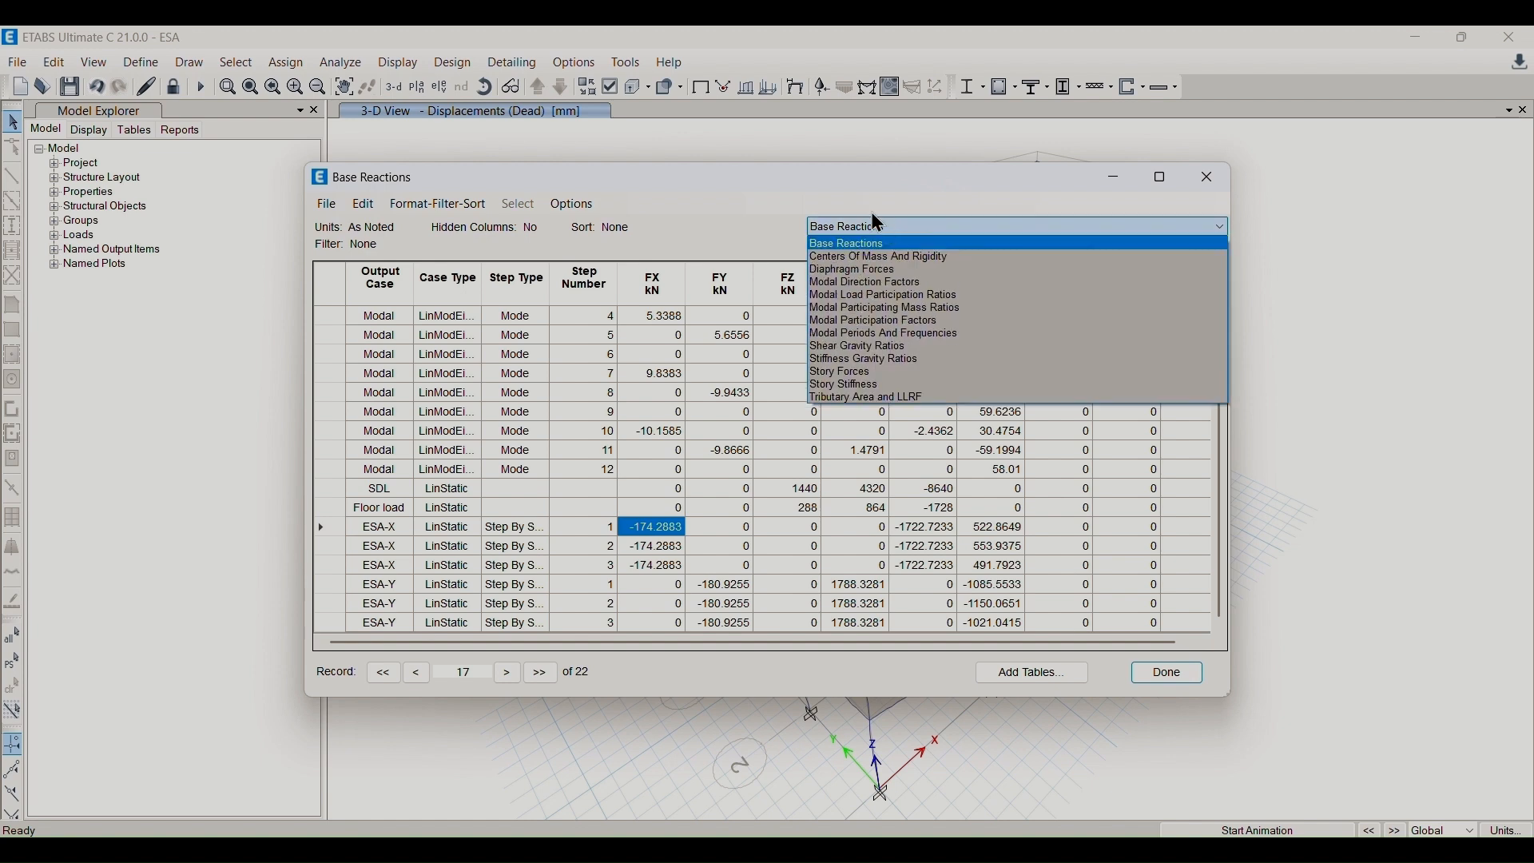
{"action": "left_click", "coordinate": [668, 62]}
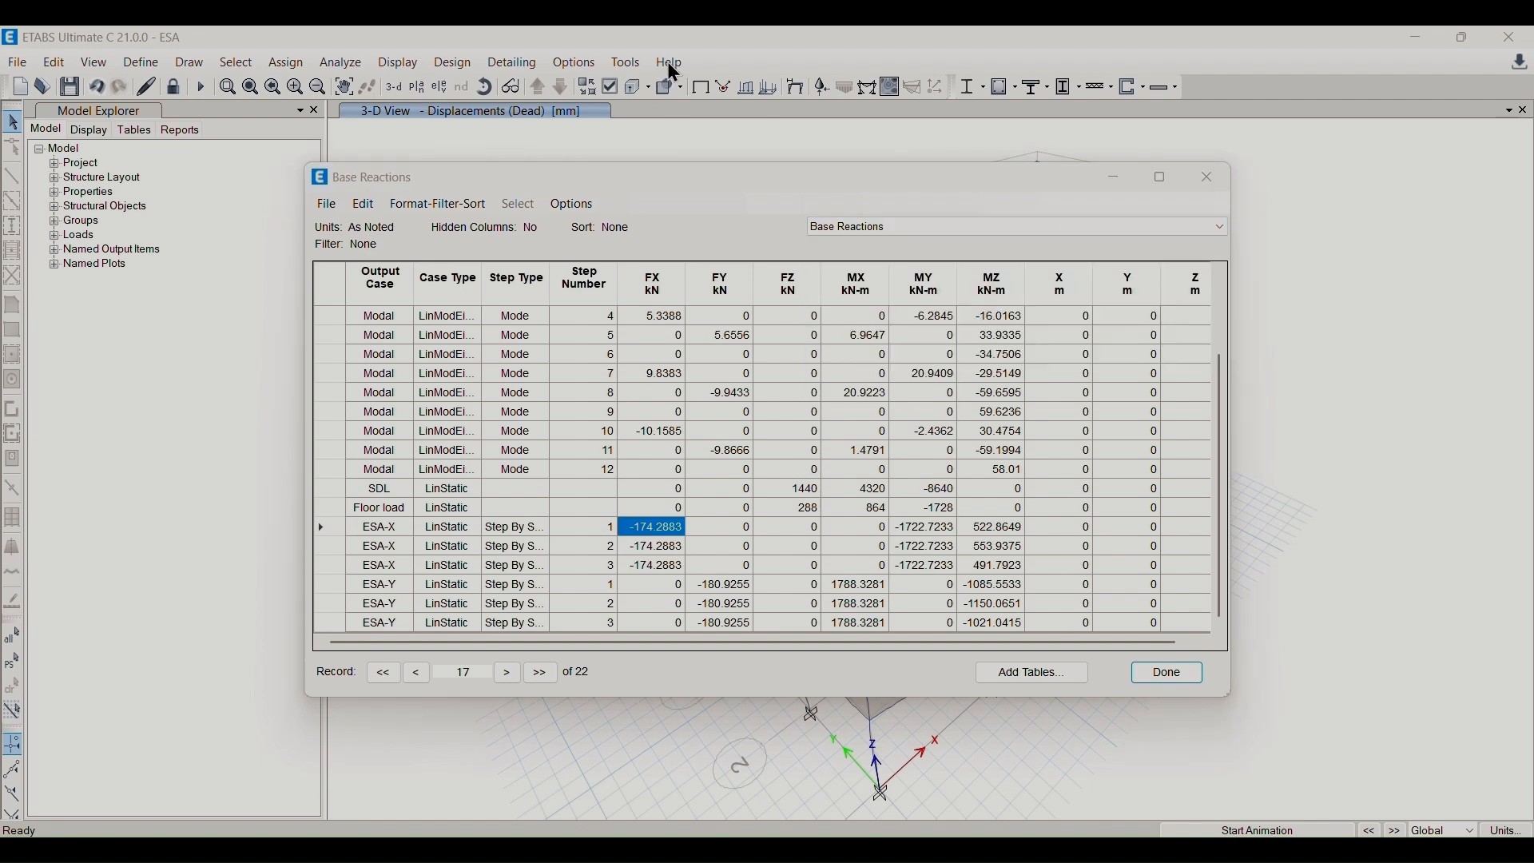
- Close the results table and unlock the model for editing
{"action": "left_click", "coordinate": [1147, 675]}
{"action": "left_click", "coordinate": [173, 86]}
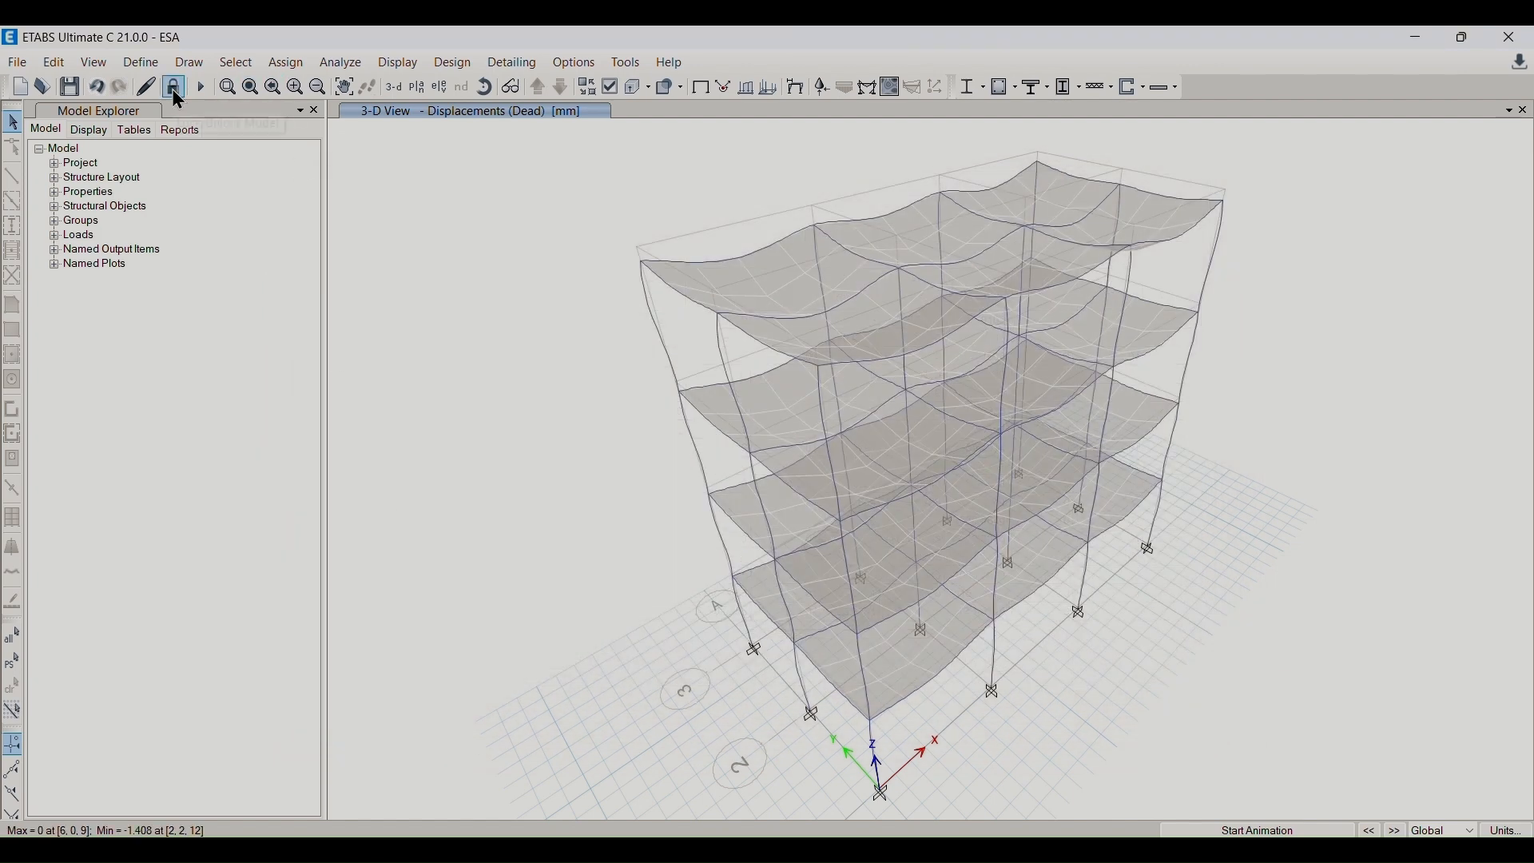
{"action": "left_click", "coordinate": [785, 527]}
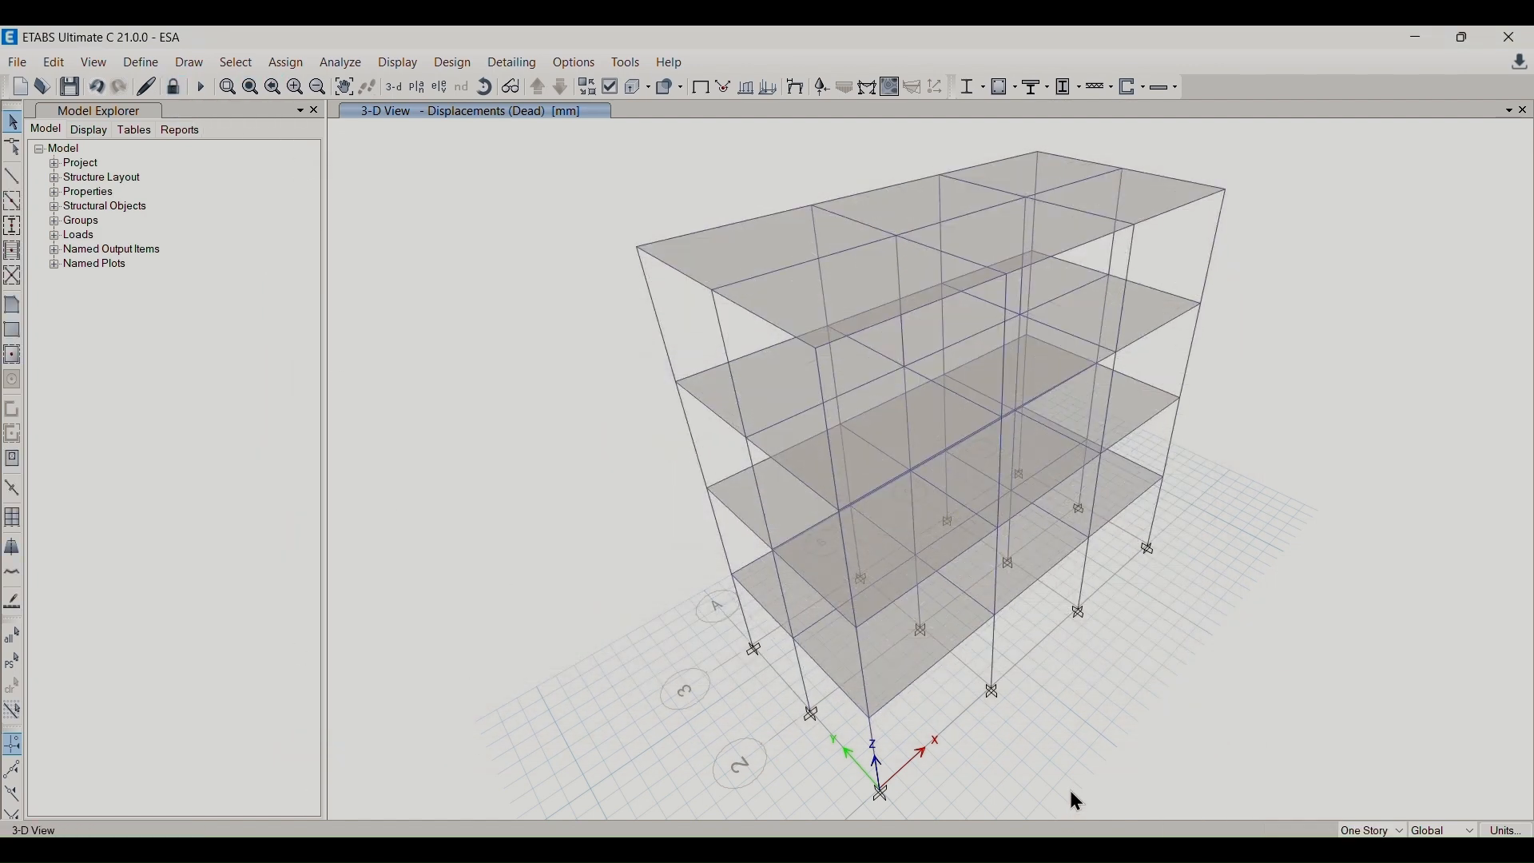
- Switch to the IS 1893 PDF and examine clauses 7.6.1 and 7.6.2 on design base shear and approximate natural period formulas
{"action": "mouse_move", "coordinate": [1068, 785]}
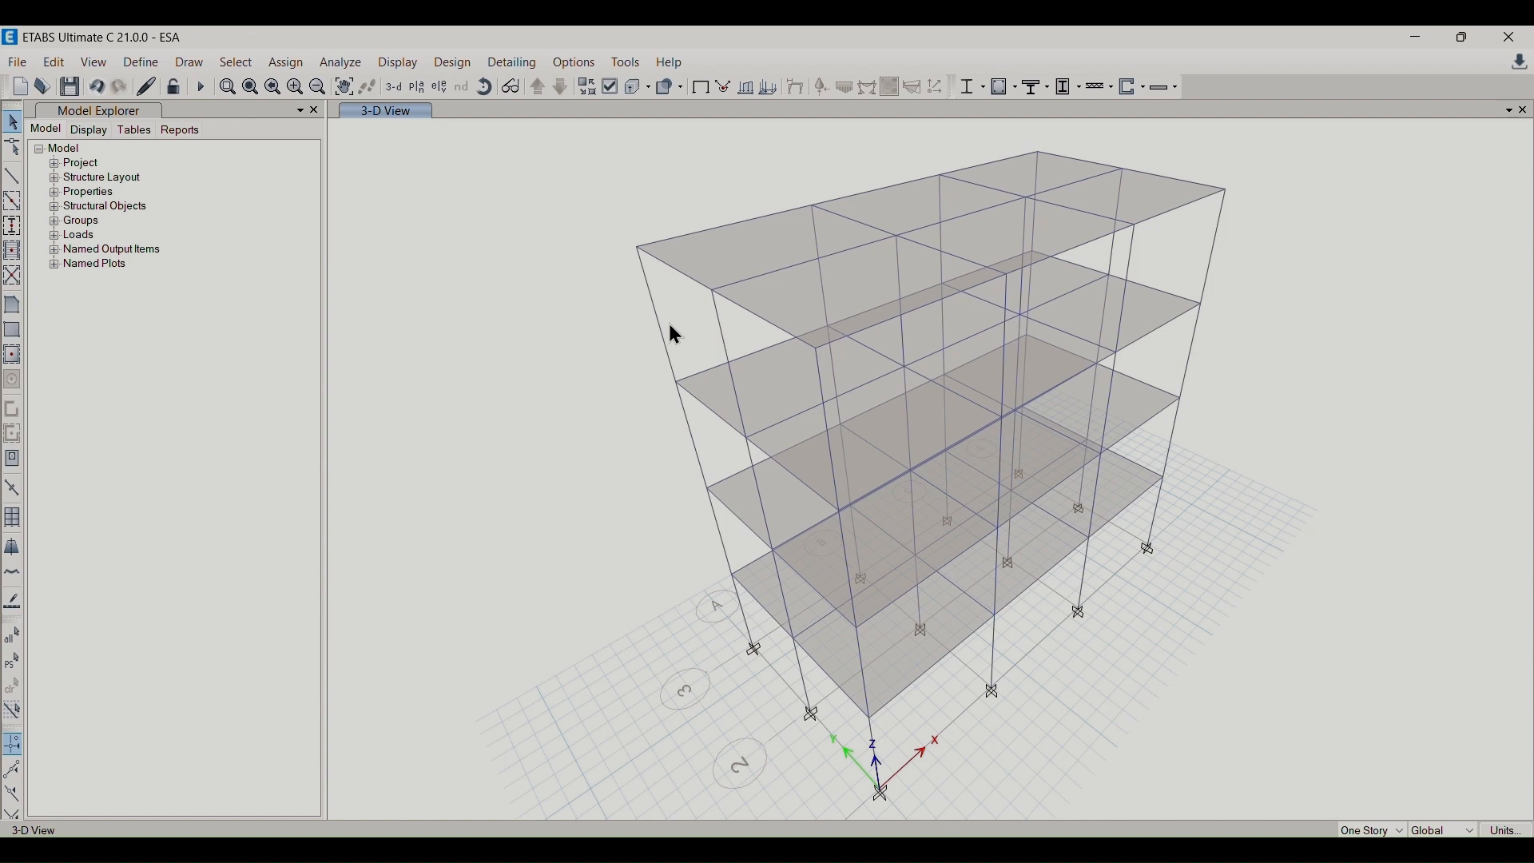
{"action": "mouse_move", "coordinate": [982, 831]}
{"action": "left_click", "coordinate": [911, 759]}
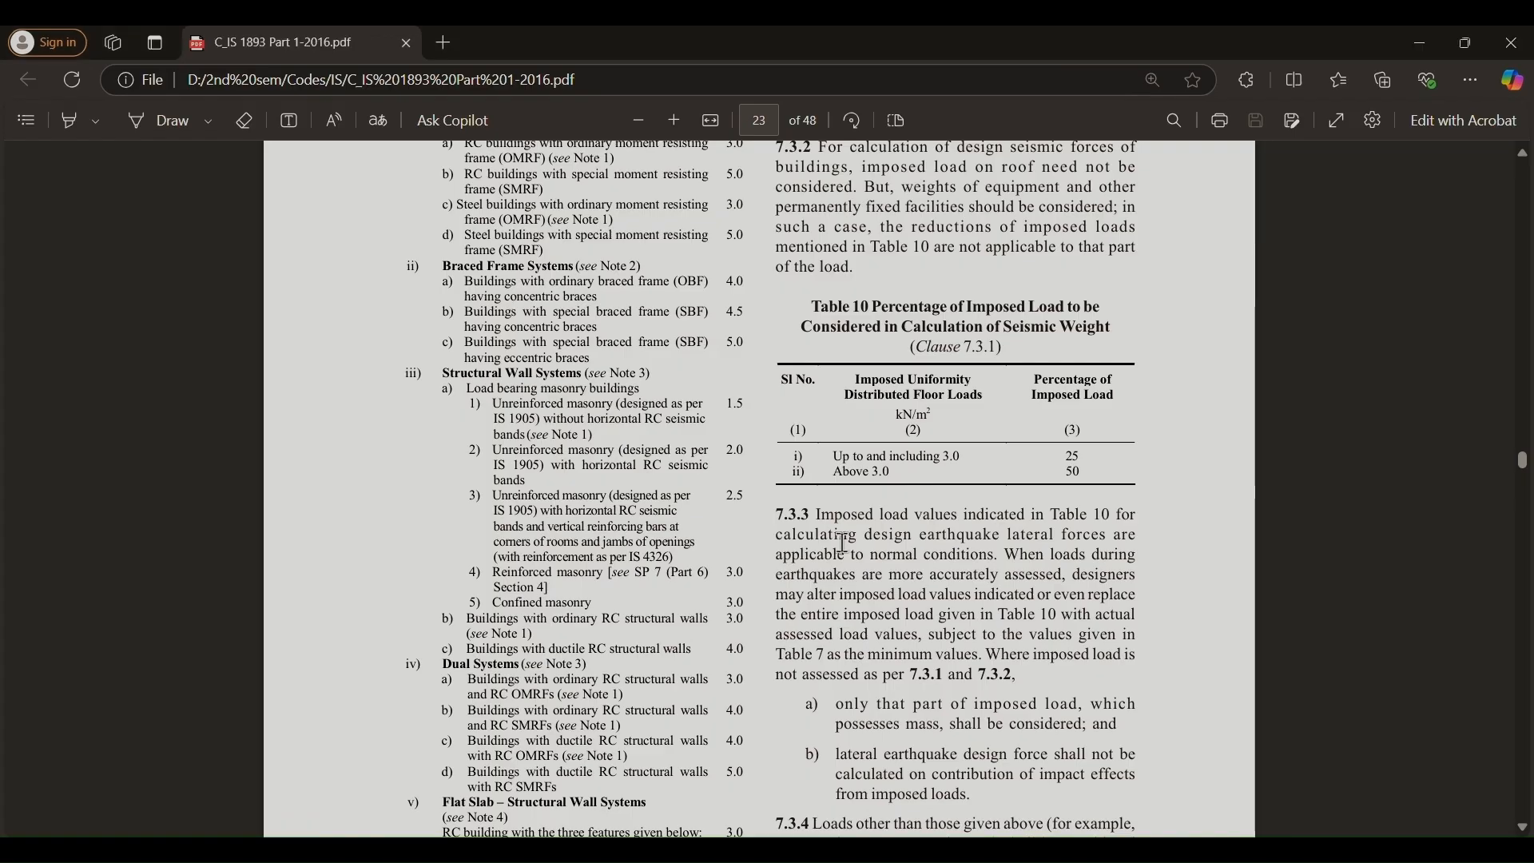
{"action": "scroll", "coordinate": [845, 542], "scroll_direction": "up", "scroll_amount": 6}
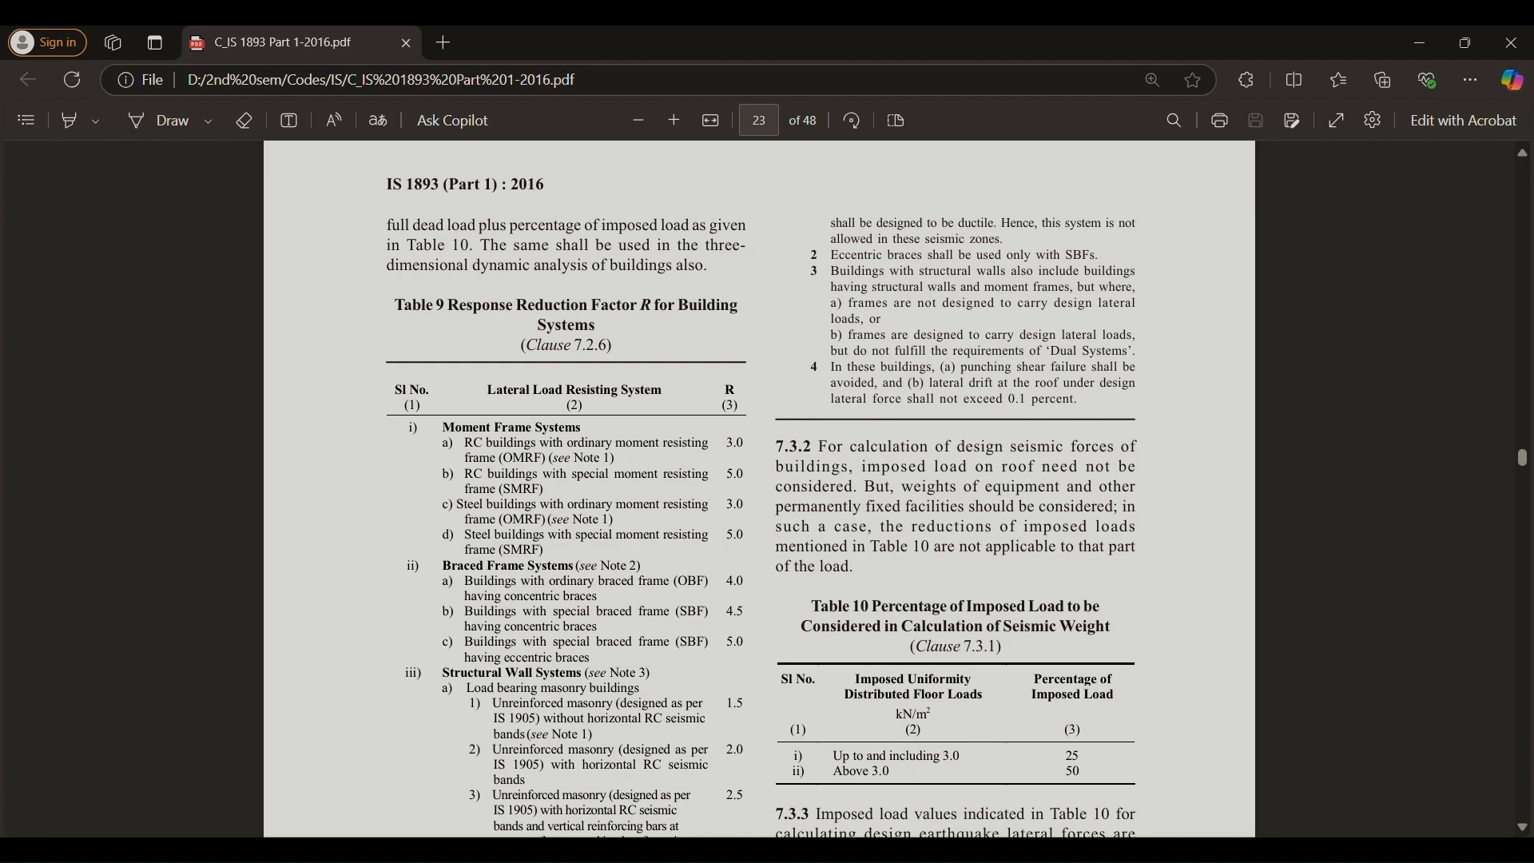
{"action": "scroll", "coordinate": [729, 370], "scroll_direction": "down", "scroll_amount": 20}
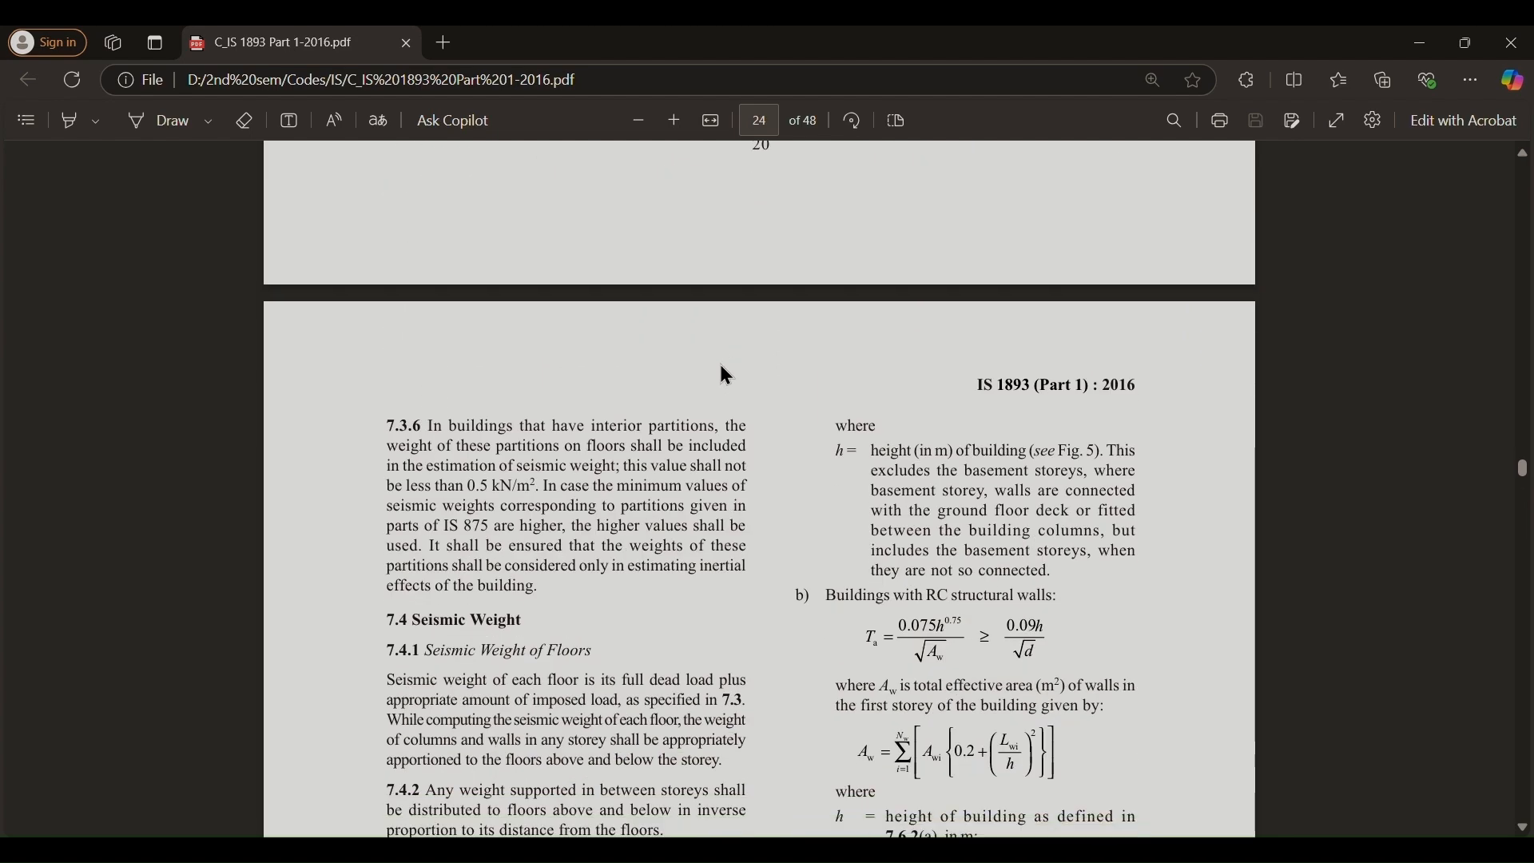
{"action": "scroll", "coordinate": [719, 361], "scroll_direction": "down", "scroll_amount": 3}
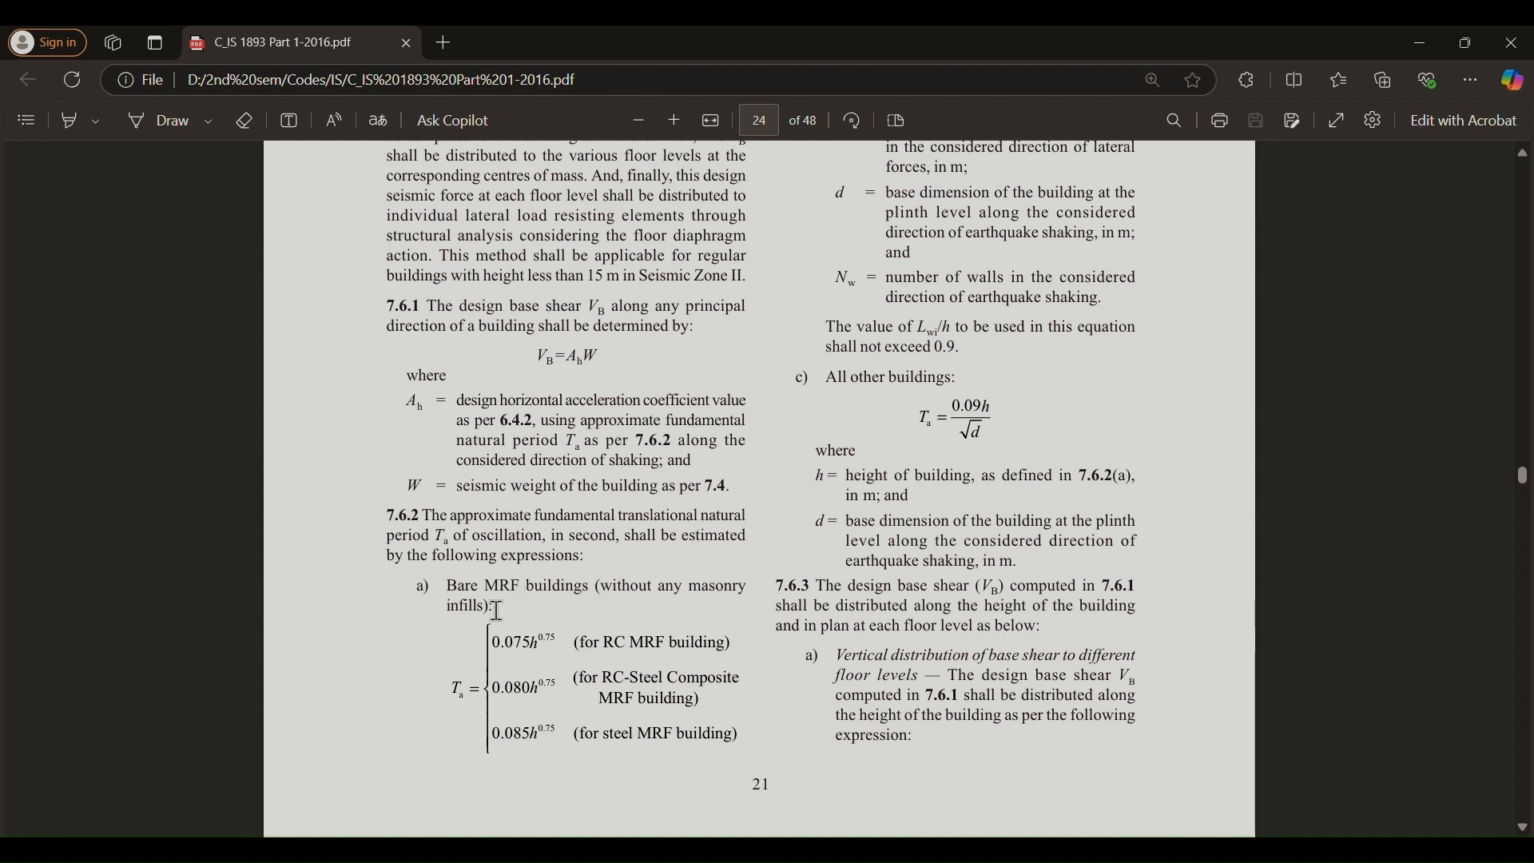
{"action": "scroll", "coordinate": [460, 635], "scroll_direction": "up", "scroll_amount": 3}
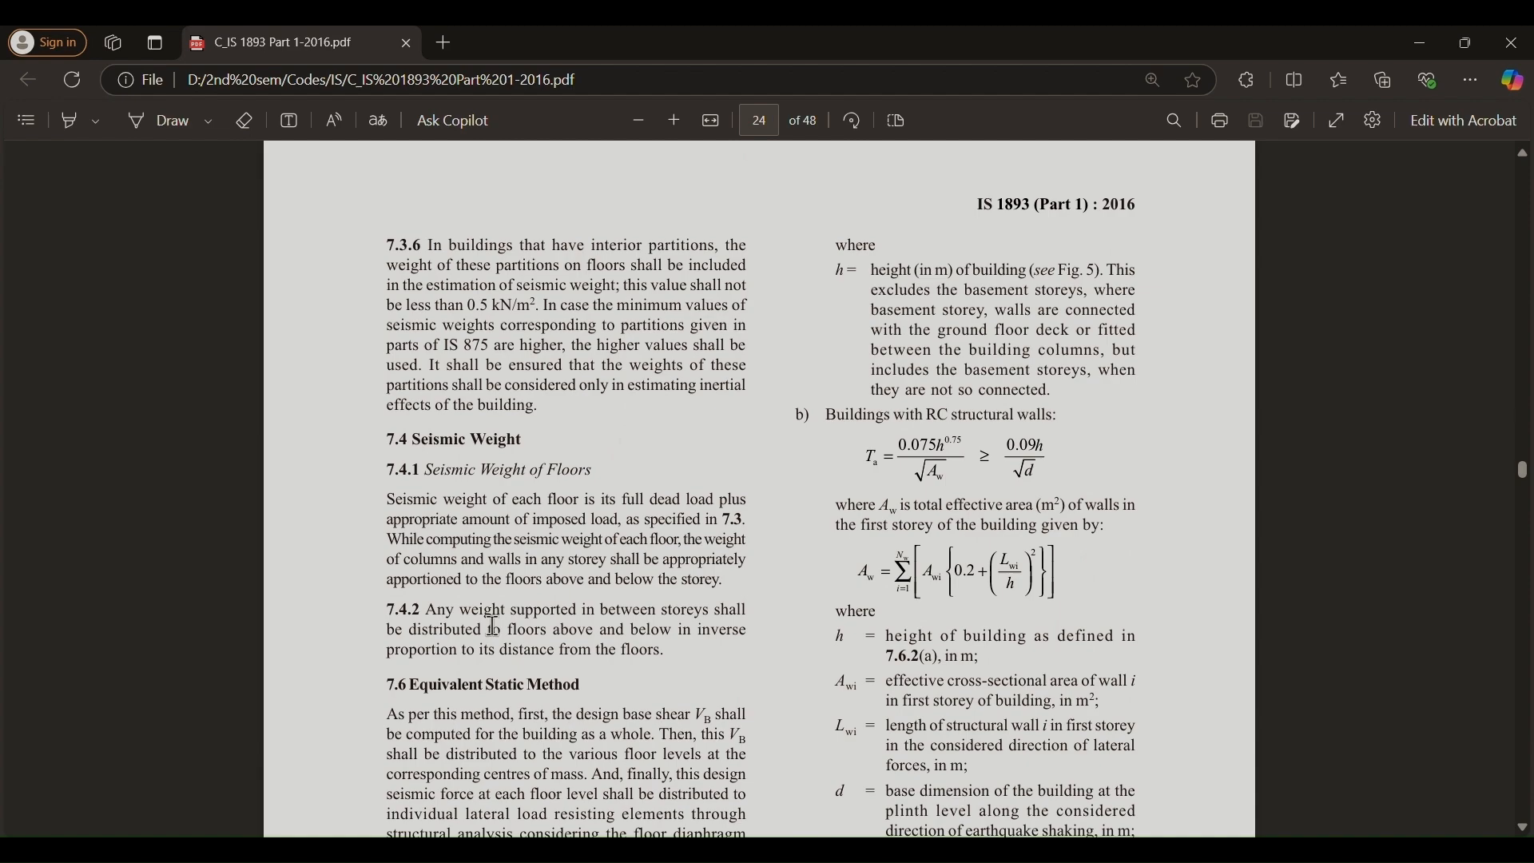
{"action": "scroll", "coordinate": [493, 627], "scroll_direction": "down", "scroll_amount": 6}
{"action": "scroll", "coordinate": [472, 607], "scroll_direction": "up", "scroll_amount": 2}
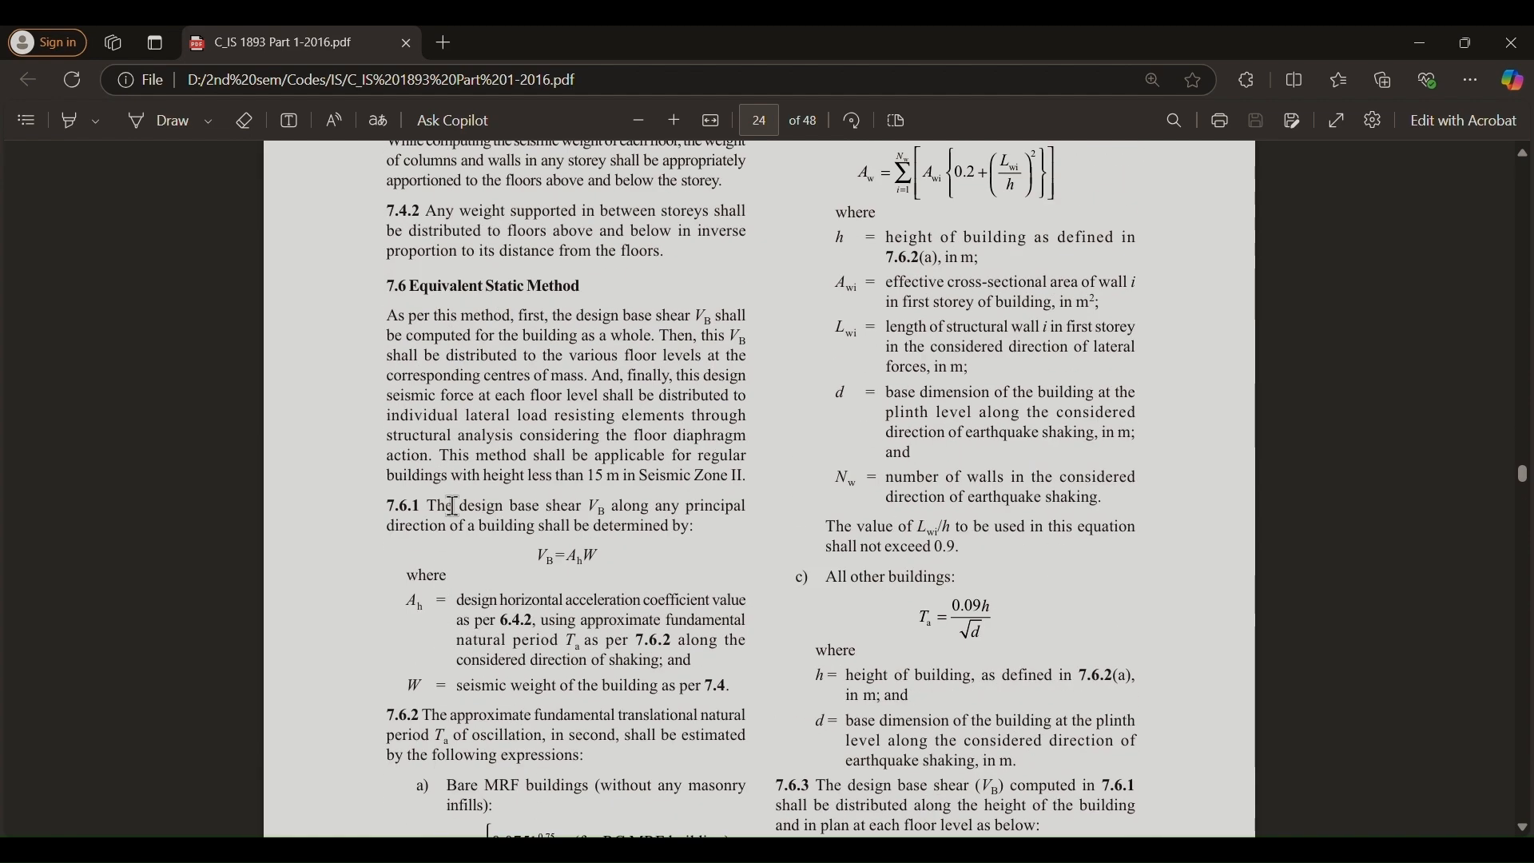
{"action": "scroll", "coordinate": [376, 559], "scroll_direction": "down", "scroll_amount": 2}
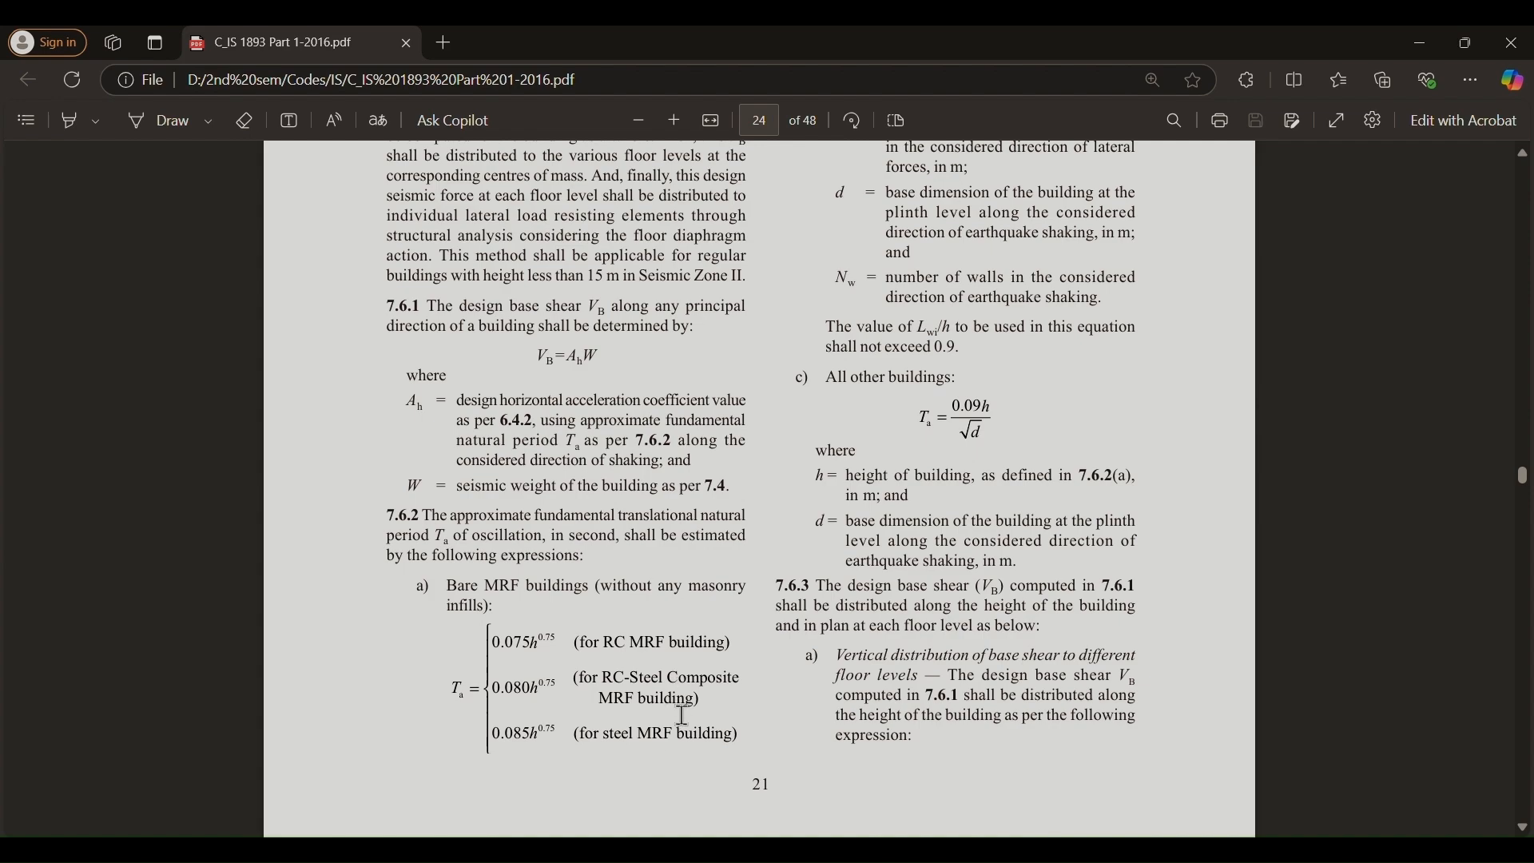
{"action": "scroll", "coordinate": [708, 743], "scroll_direction": "up", "scroll_amount": 5}
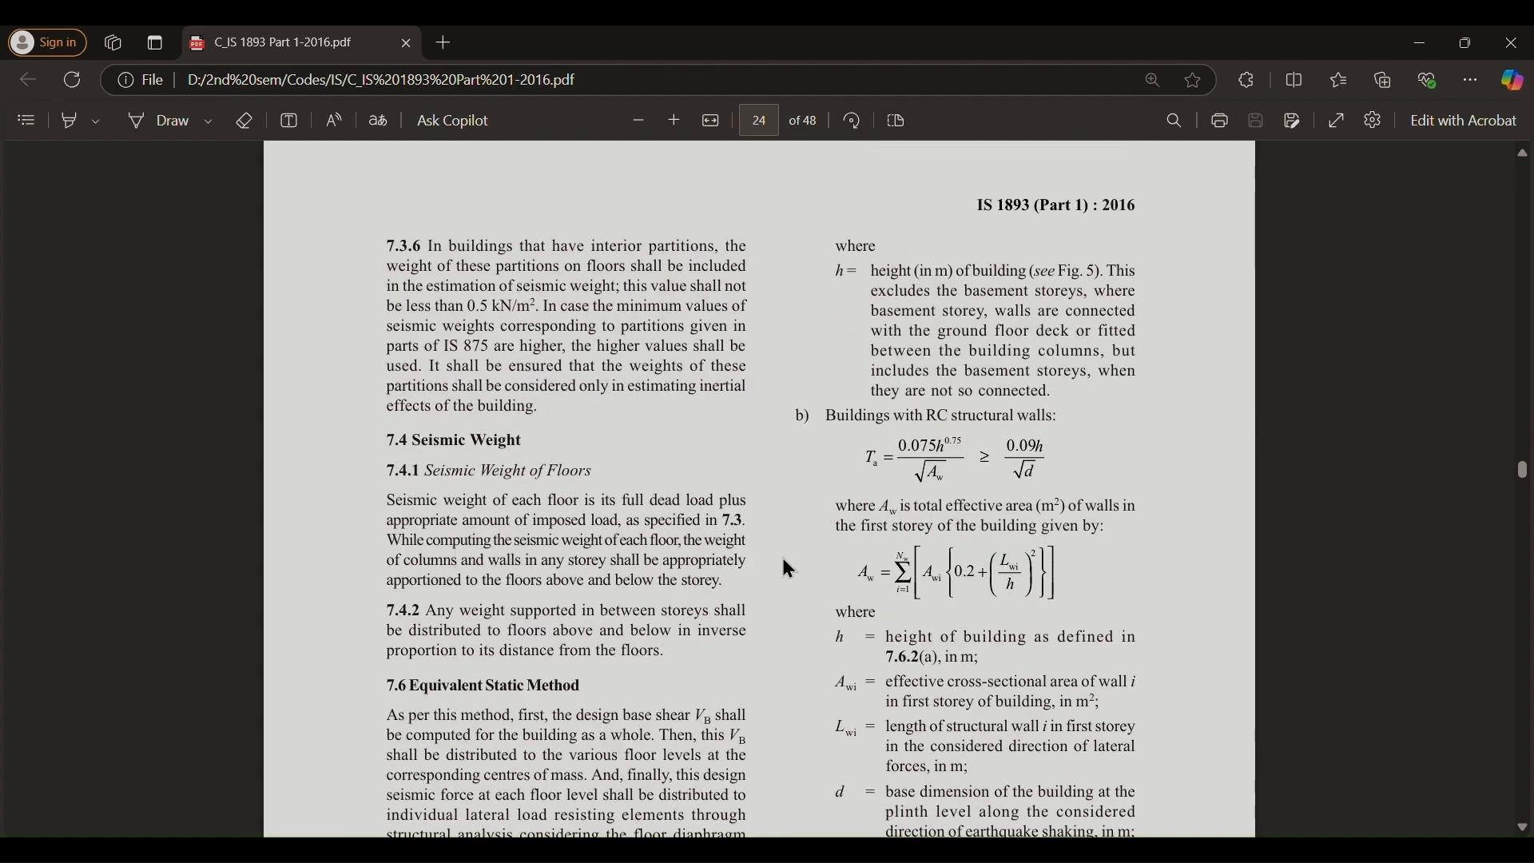
{"action": "scroll", "coordinate": [825, 417], "scroll_direction": "down", "scroll_amount": 4}
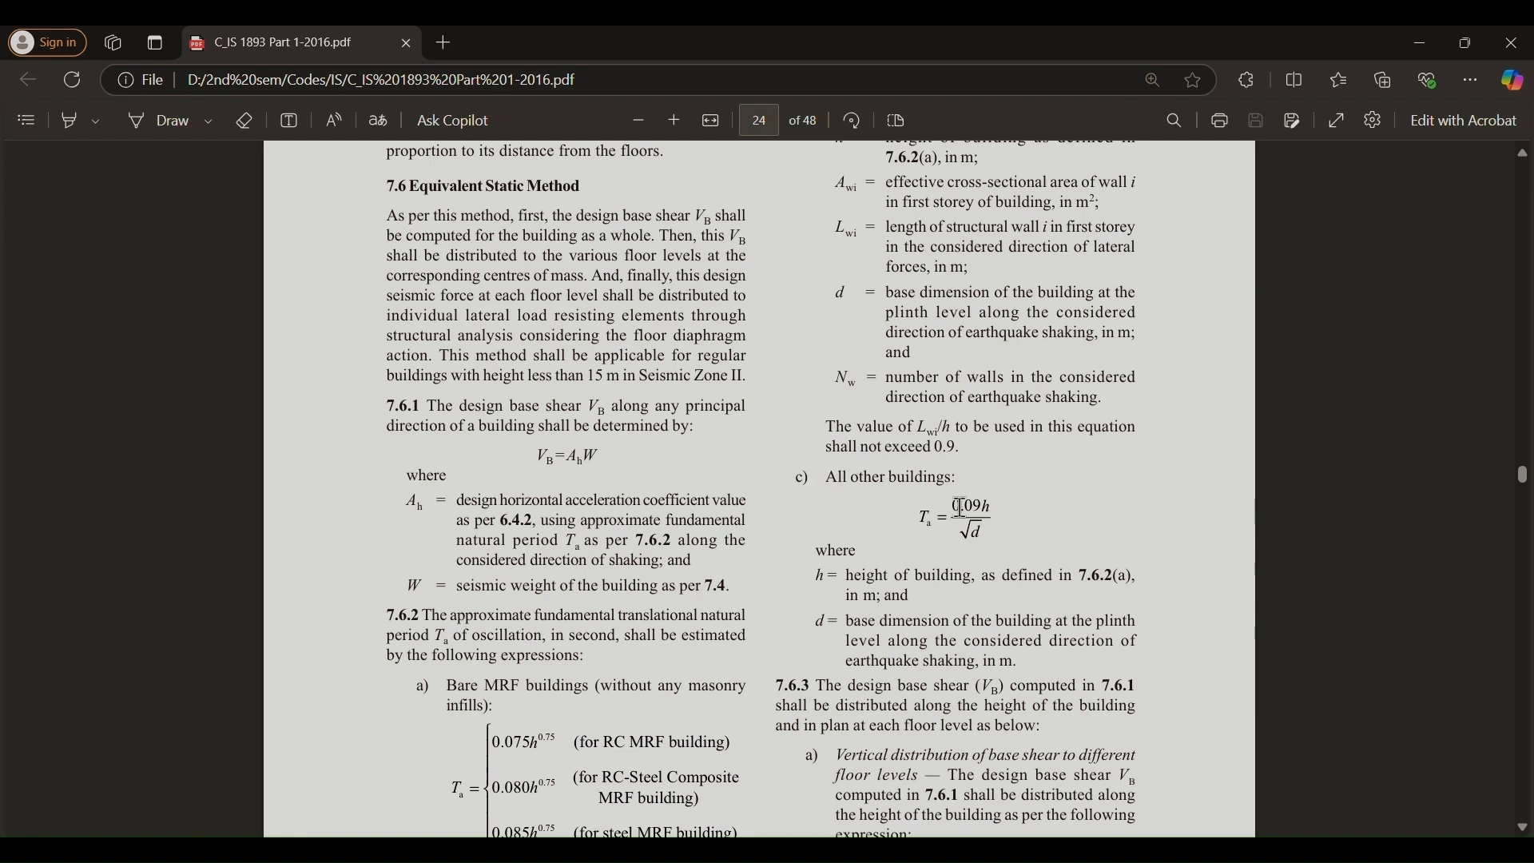
{"action": "left_click_drag", "start_coordinate": [961, 508], "coordinate": [996, 550]}
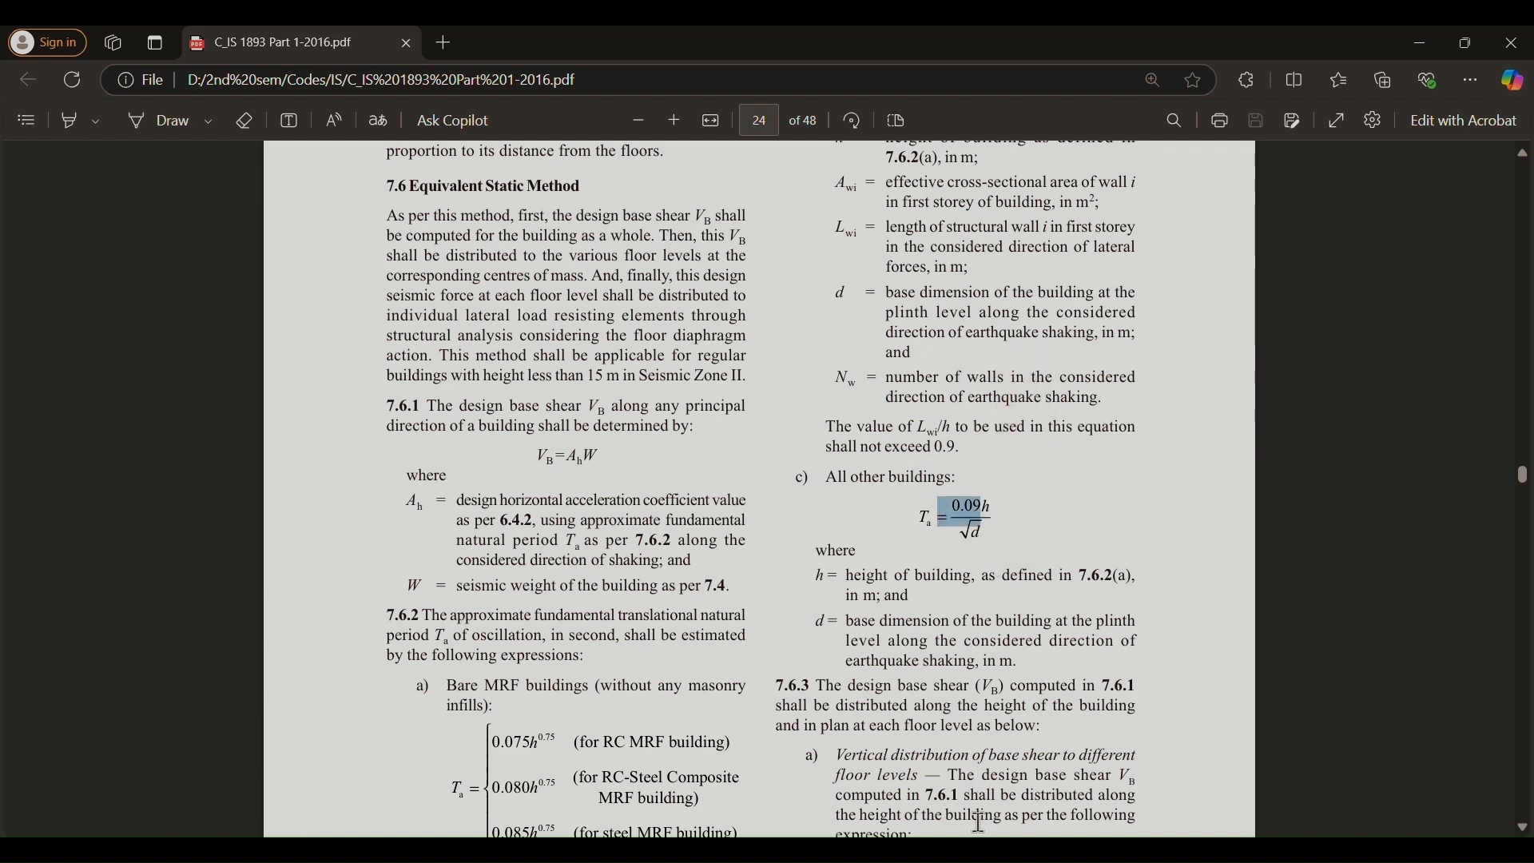
- Open the Windows Calculator as a small window and place it over the building model in ETABS
{"action": "mouse_move", "coordinate": [969, 851]}
{"action": "key", "text": "super"}
{"action": "type", "text": "cal"}
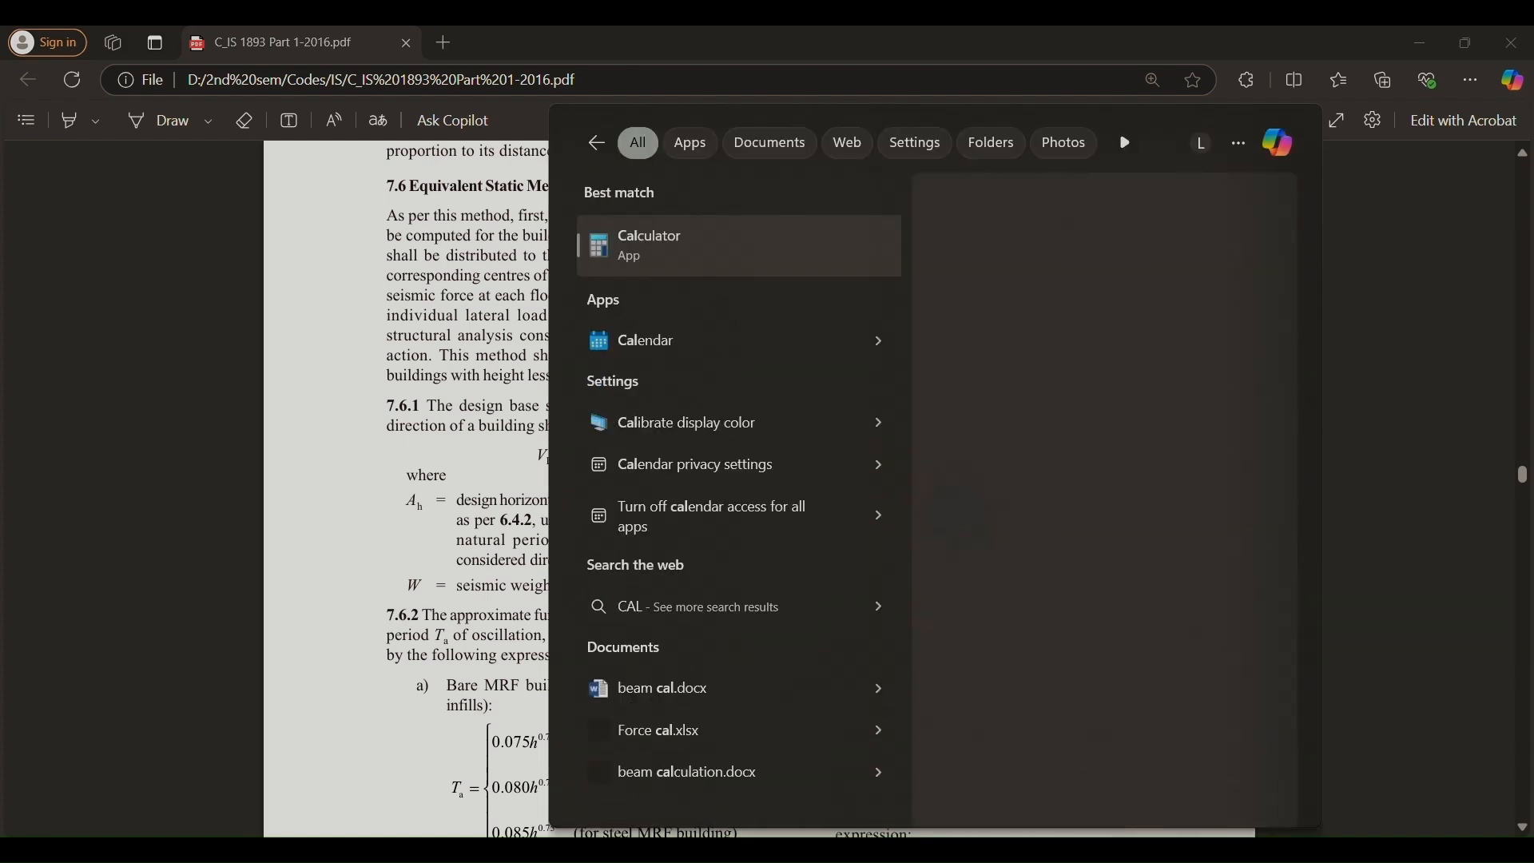
{"action": "left_click", "coordinate": [712, 263]}
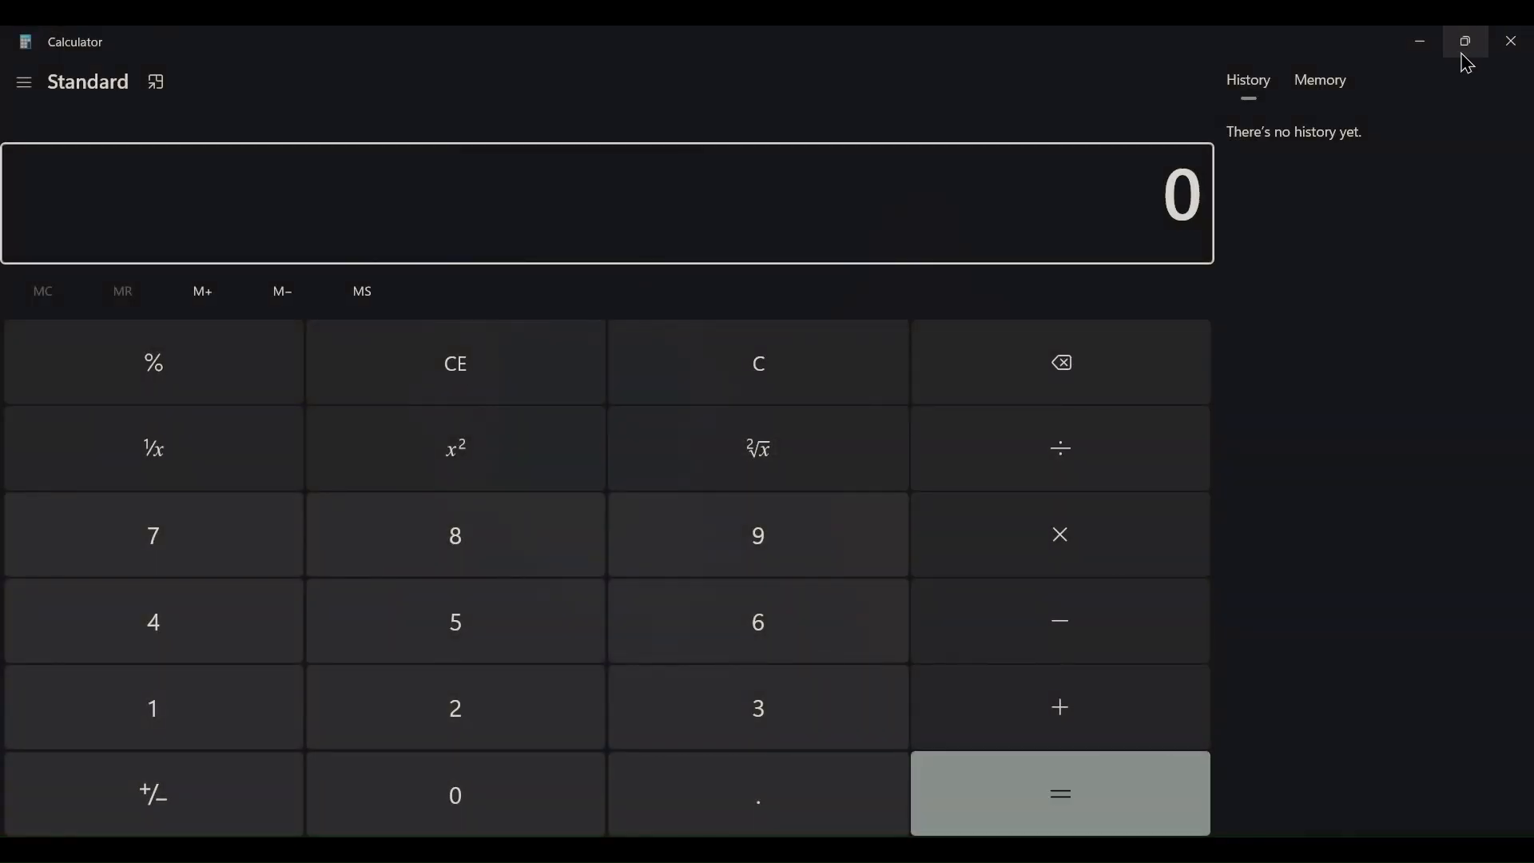
{"action": "left_click", "coordinate": [1466, 44]}
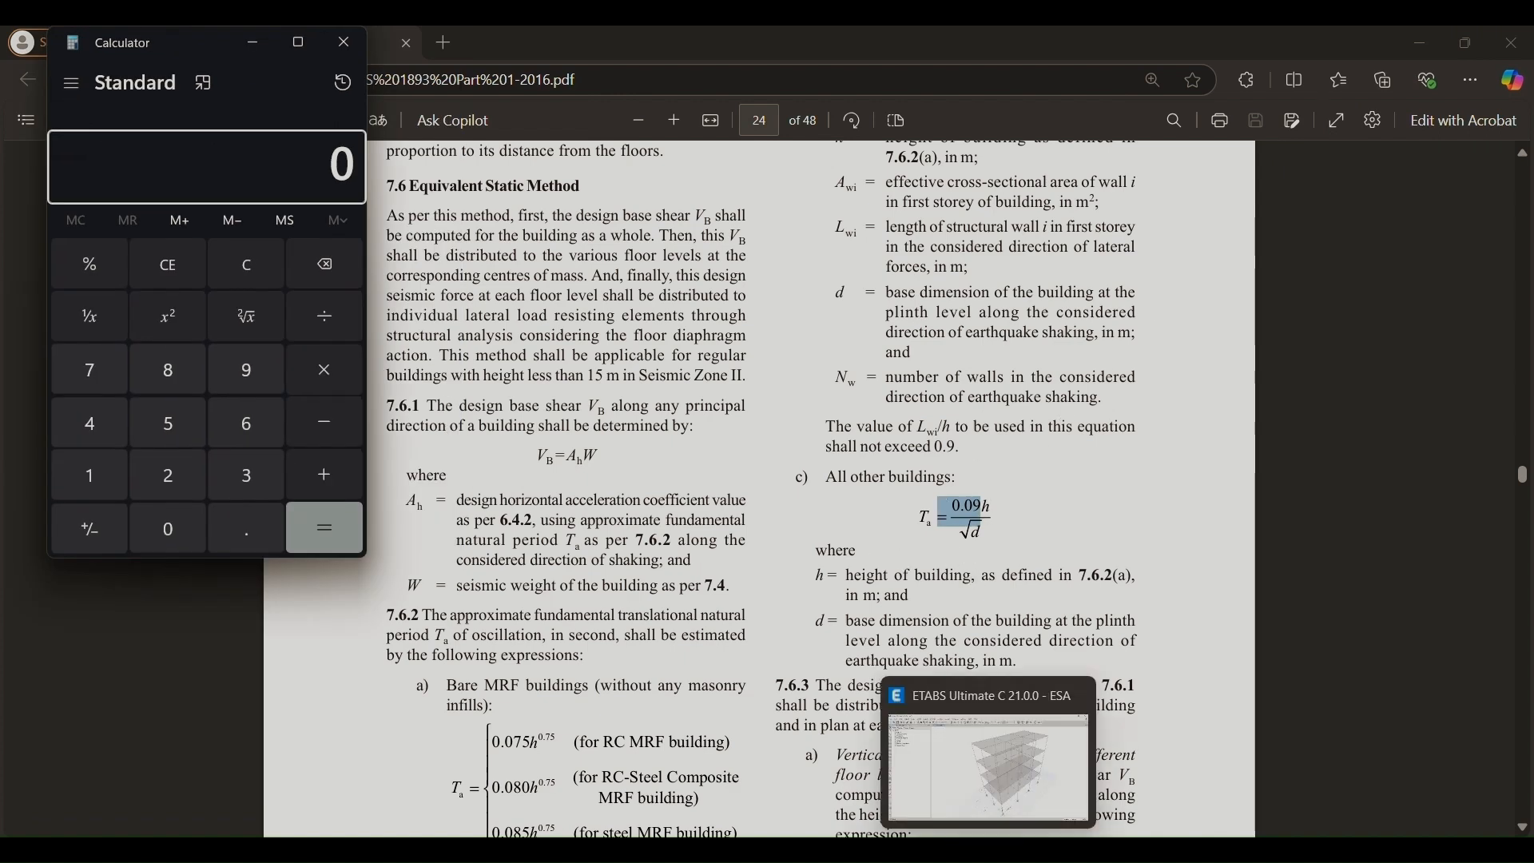
{"action": "left_click", "coordinate": [990, 851]}
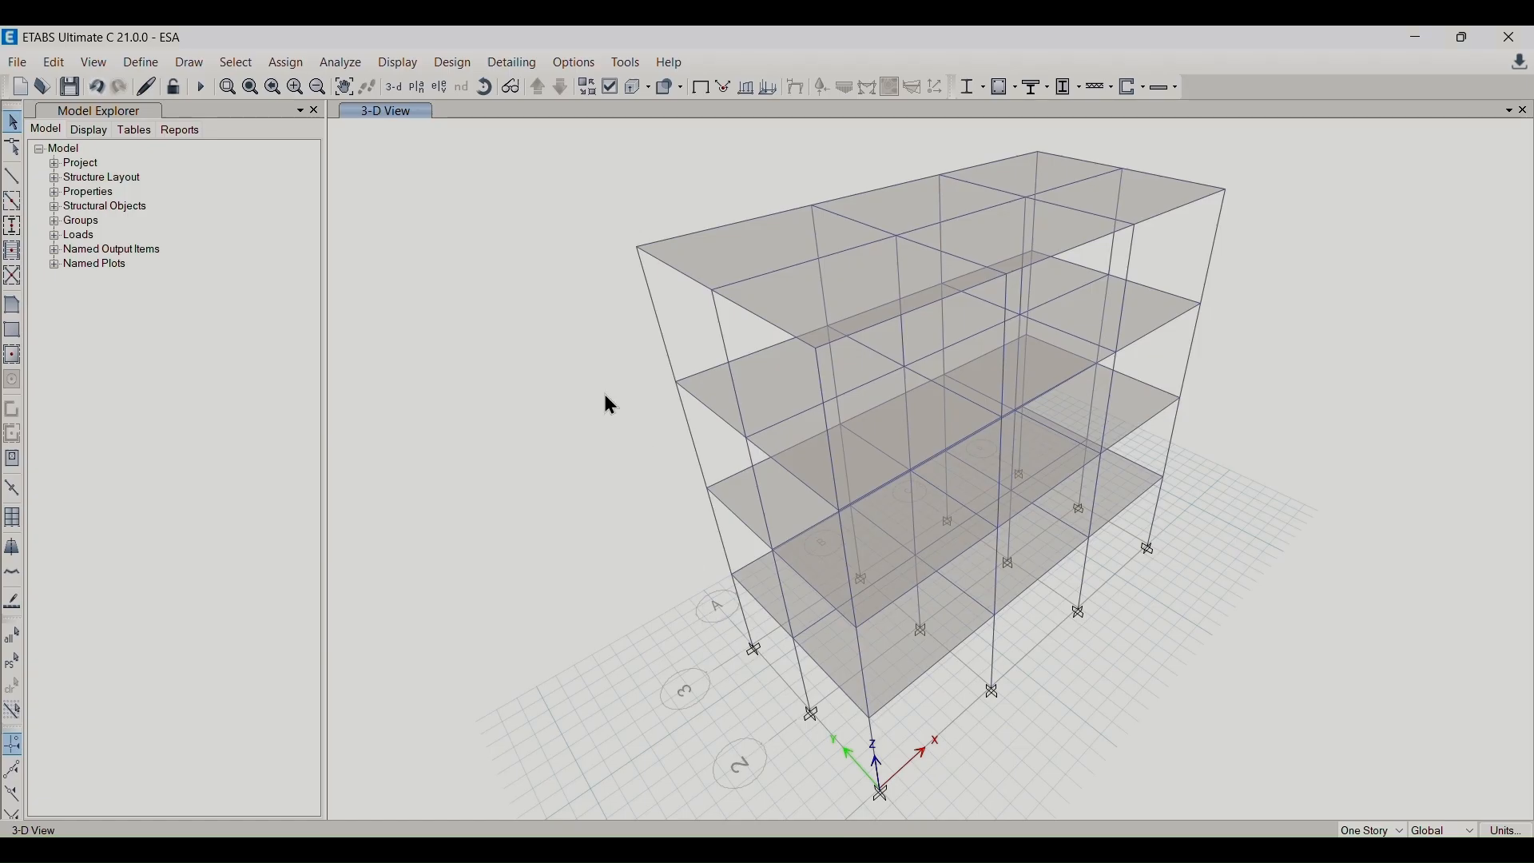
{"action": "key", "text": "alt+Tab"}
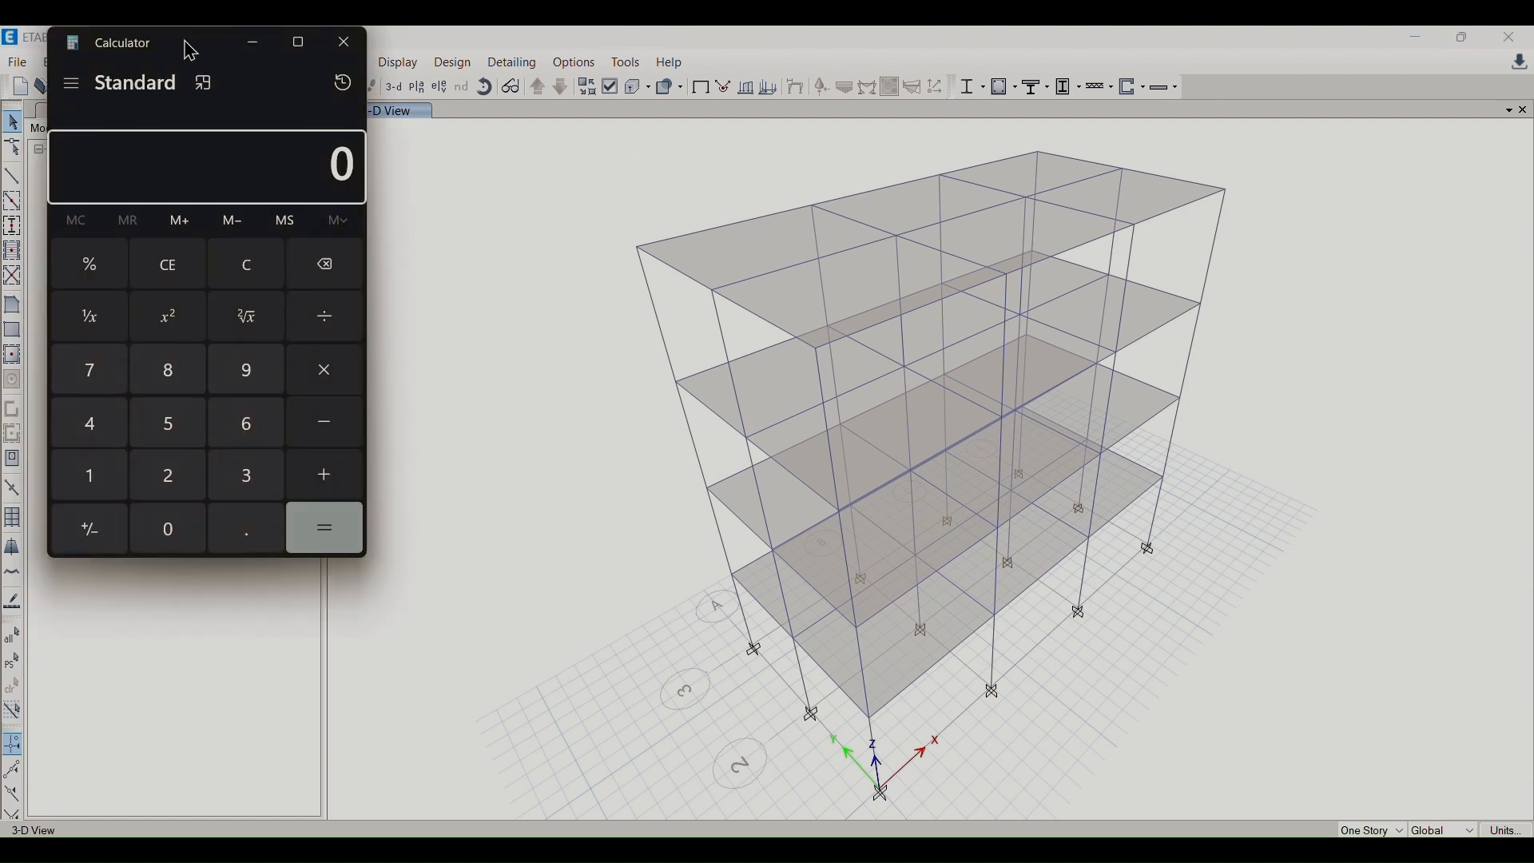
{"action": "left_click_drag", "start_coordinate": [190, 51], "coordinate": [174, 71]}
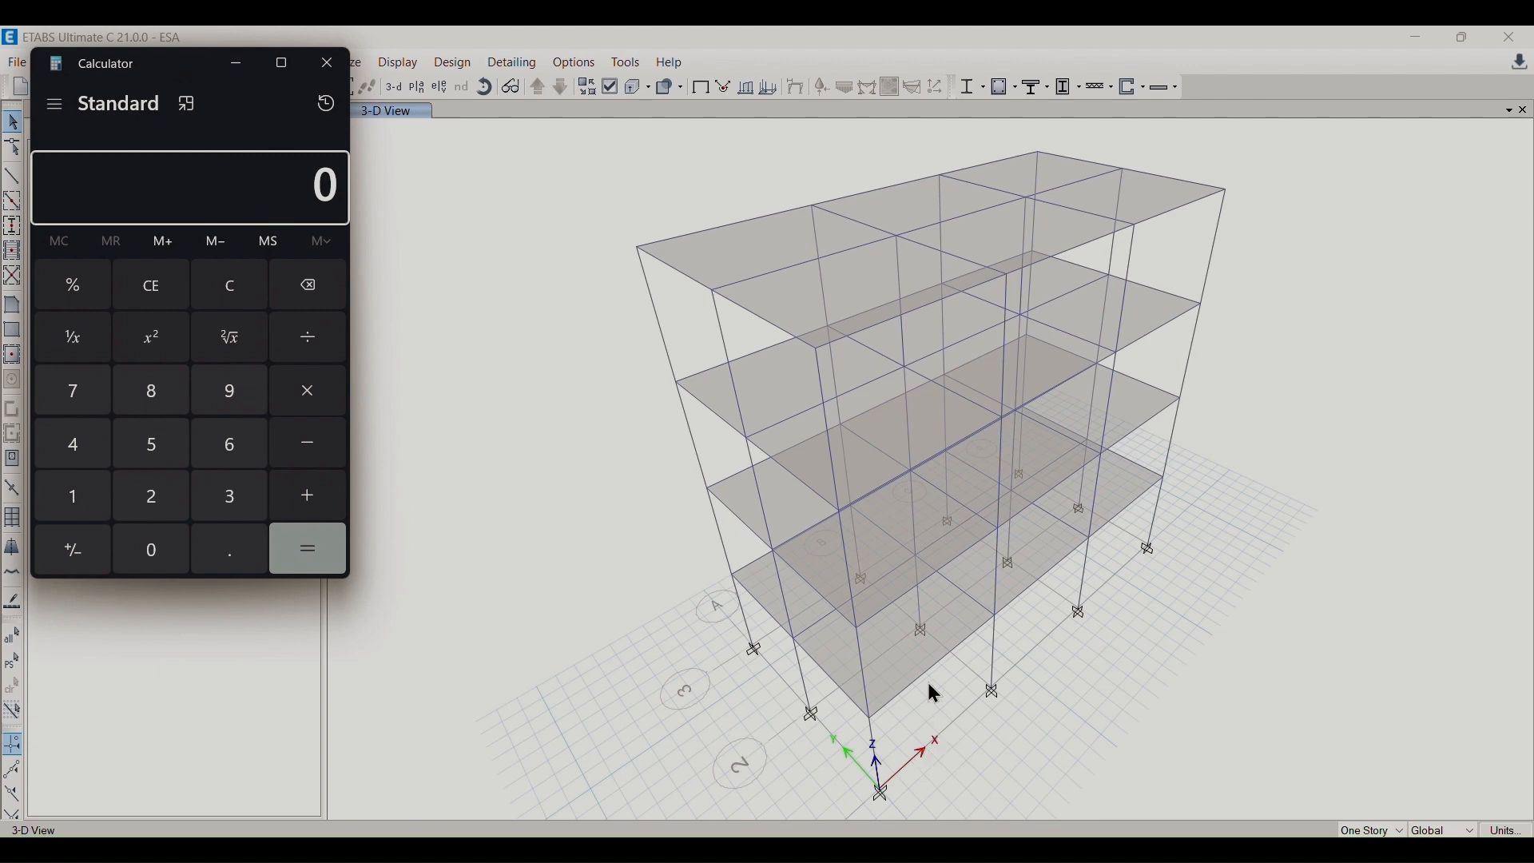
- Check the geometry of the front-edge Story4 beam along the X direction, and bring the Calculator back in front
{"action": "left_click", "coordinate": [878, 322]}
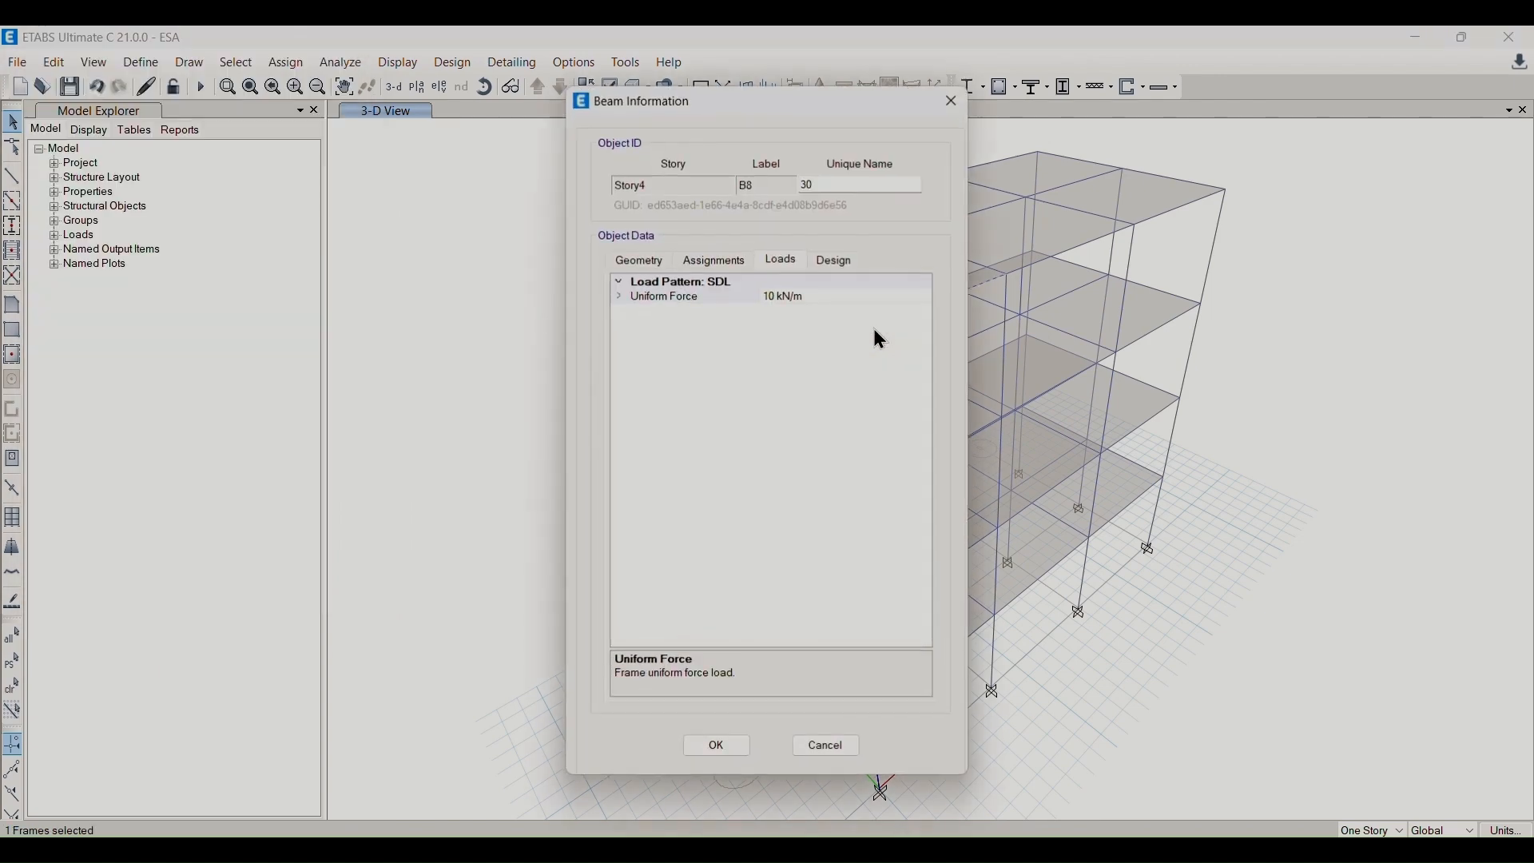
{"action": "right_click", "coordinate": [874, 328]}
{"action": "left_click", "coordinate": [715, 262]}
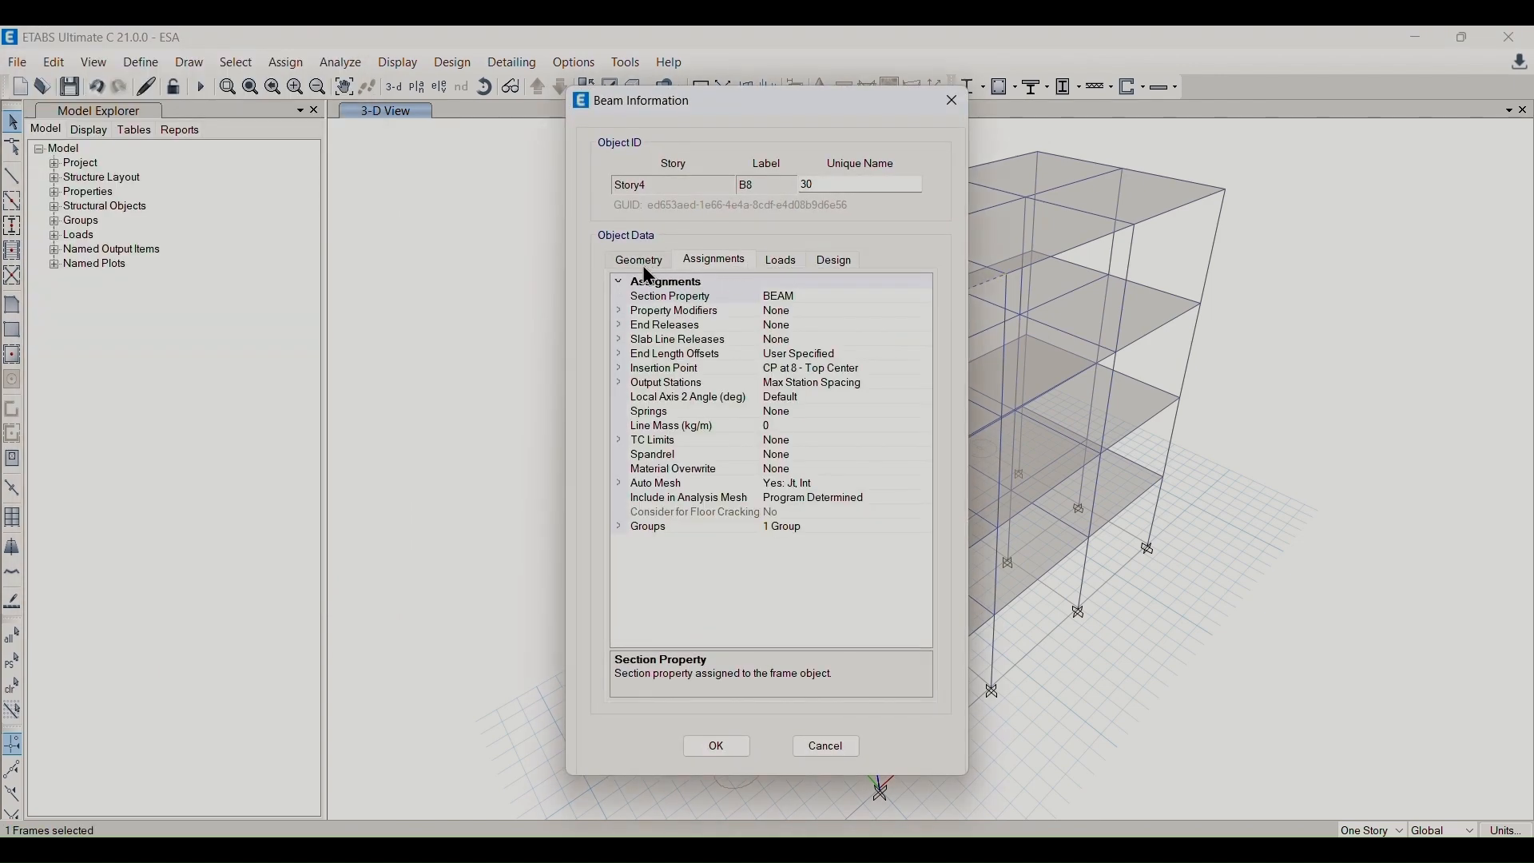
{"action": "left_click", "coordinate": [640, 261]}
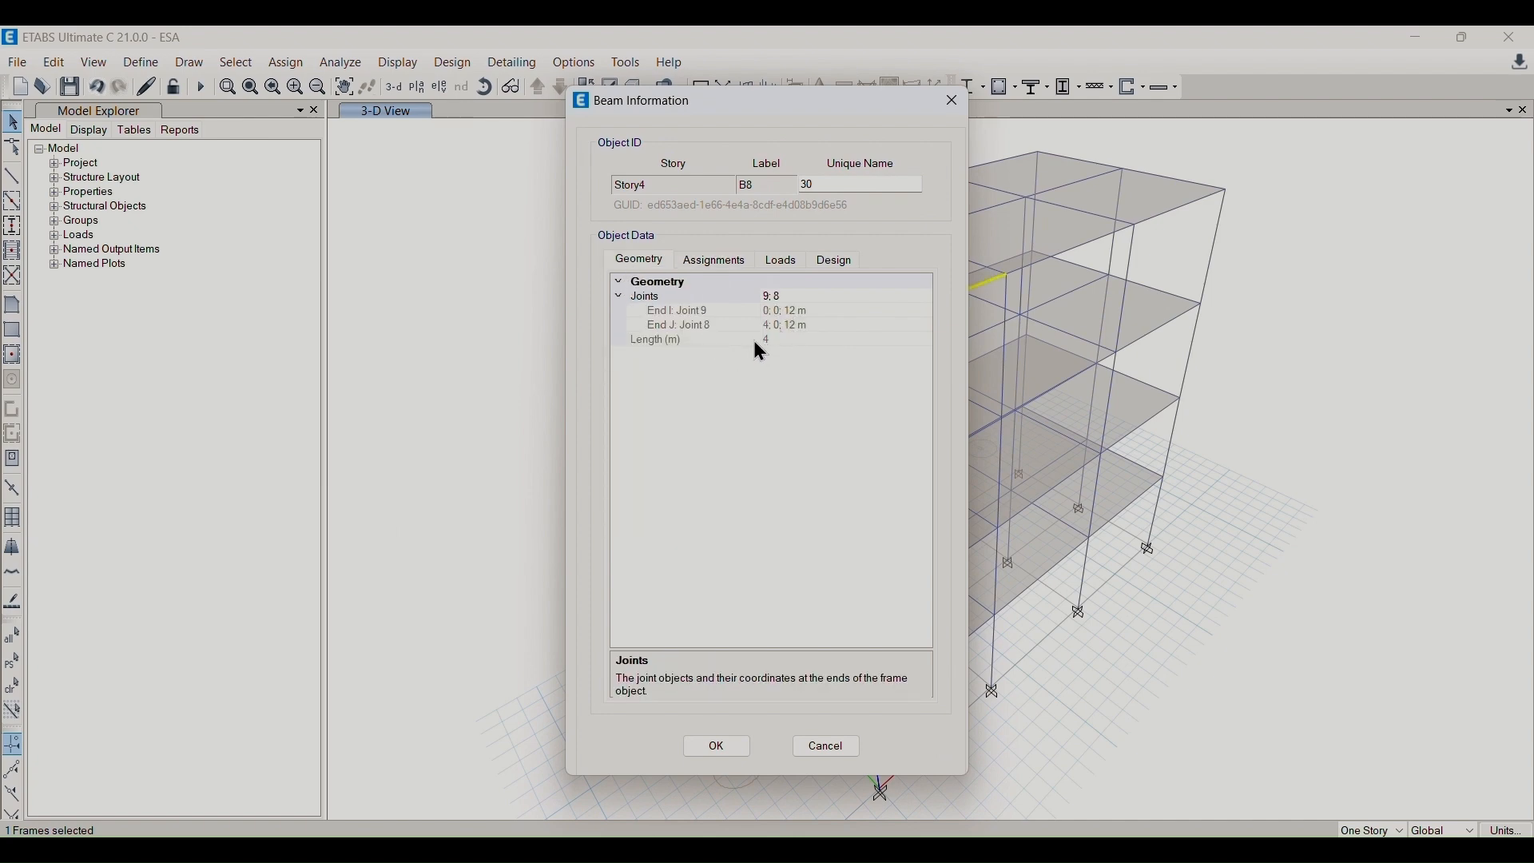
{"action": "left_click", "coordinate": [952, 100]}
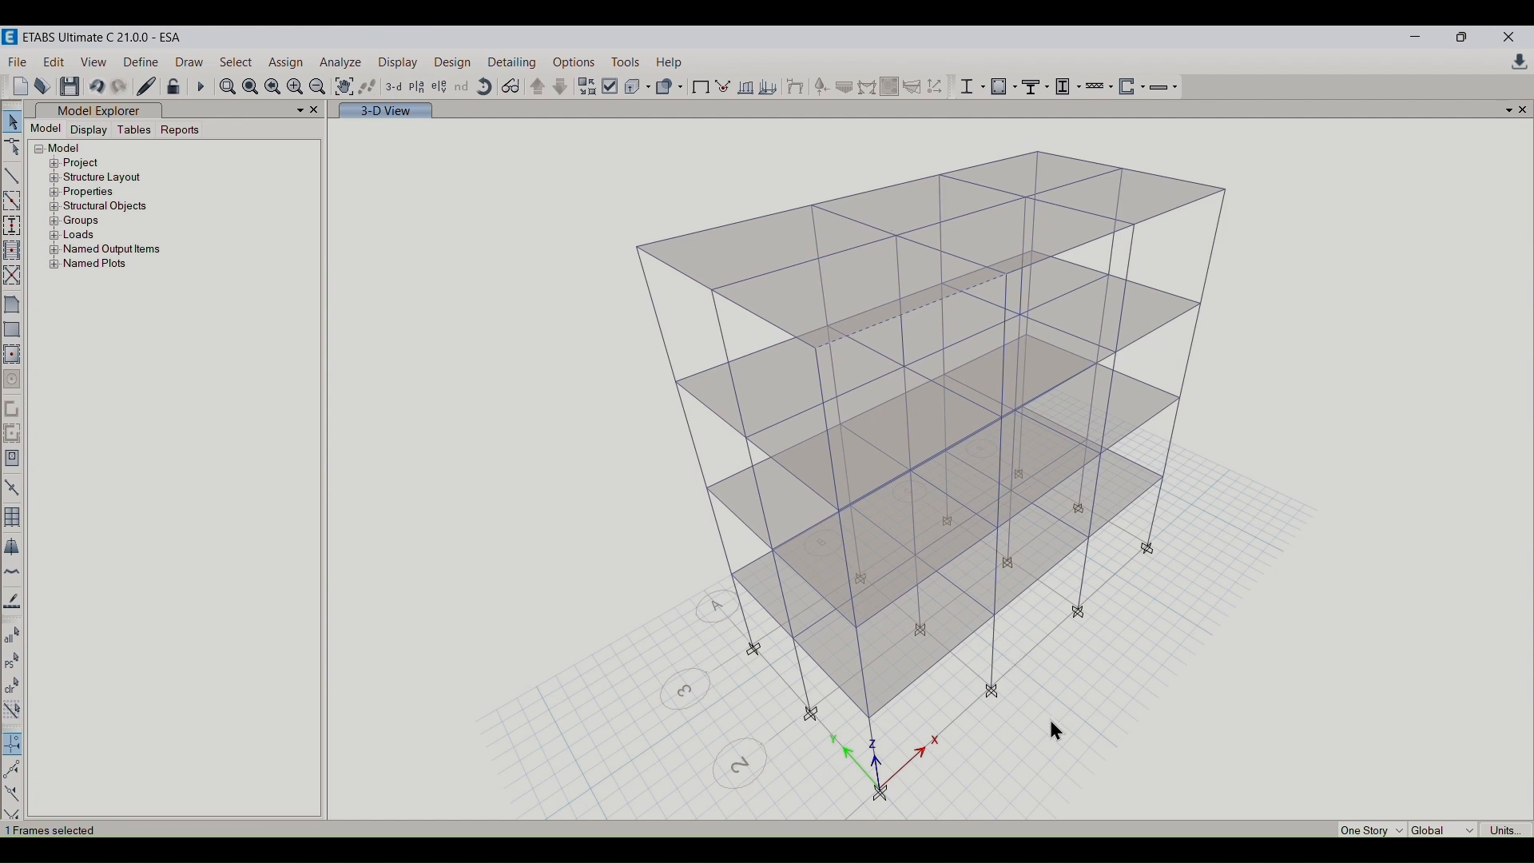
{"action": "left_click", "coordinate": [1060, 850]}
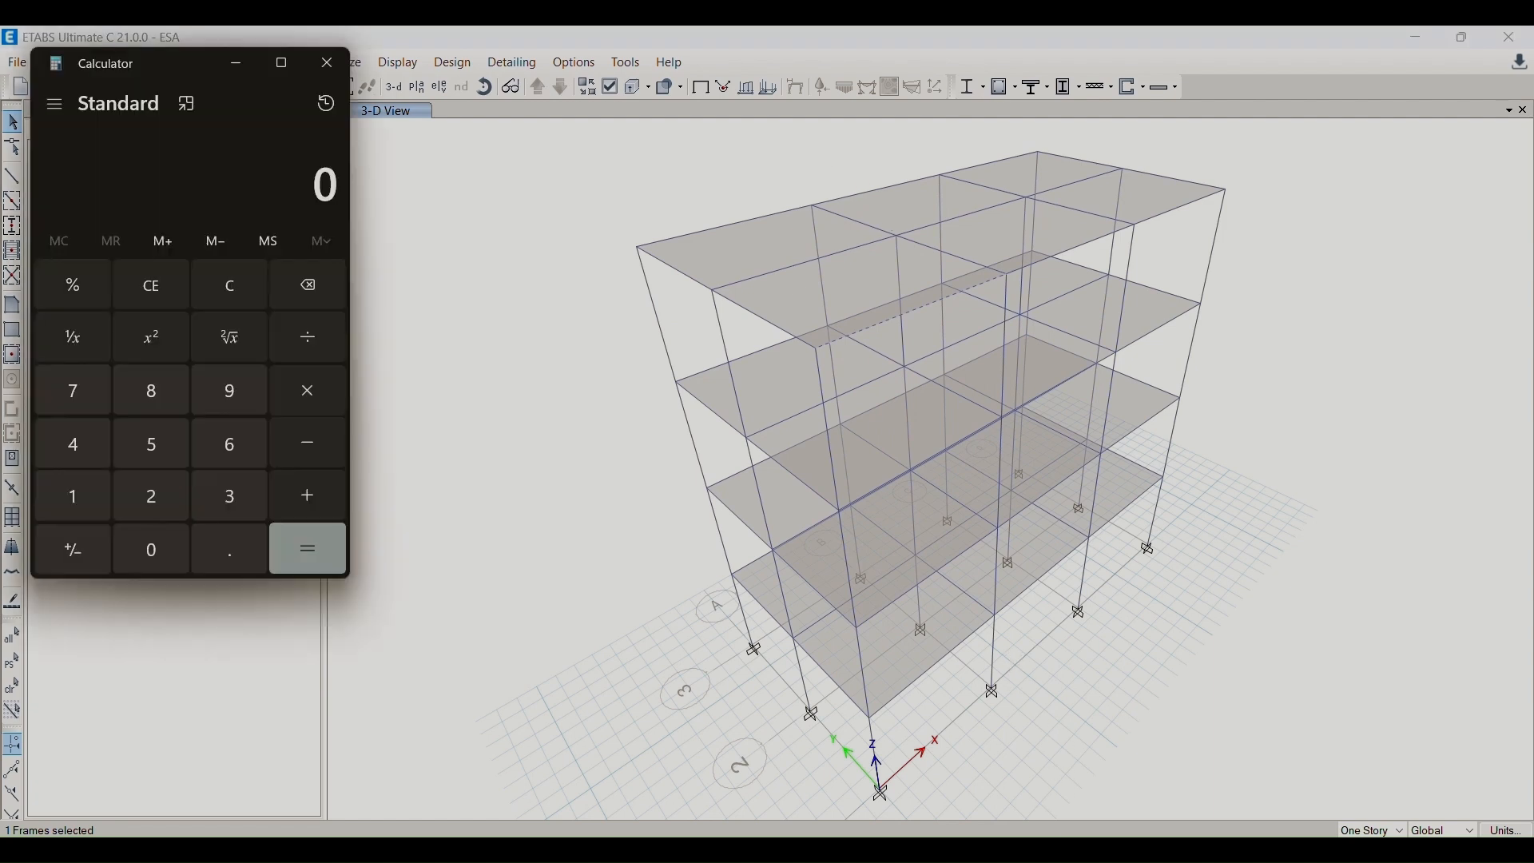
{"action": "left_click", "coordinate": [84, 510]}
{"action": "left_click", "coordinate": [156, 504]}
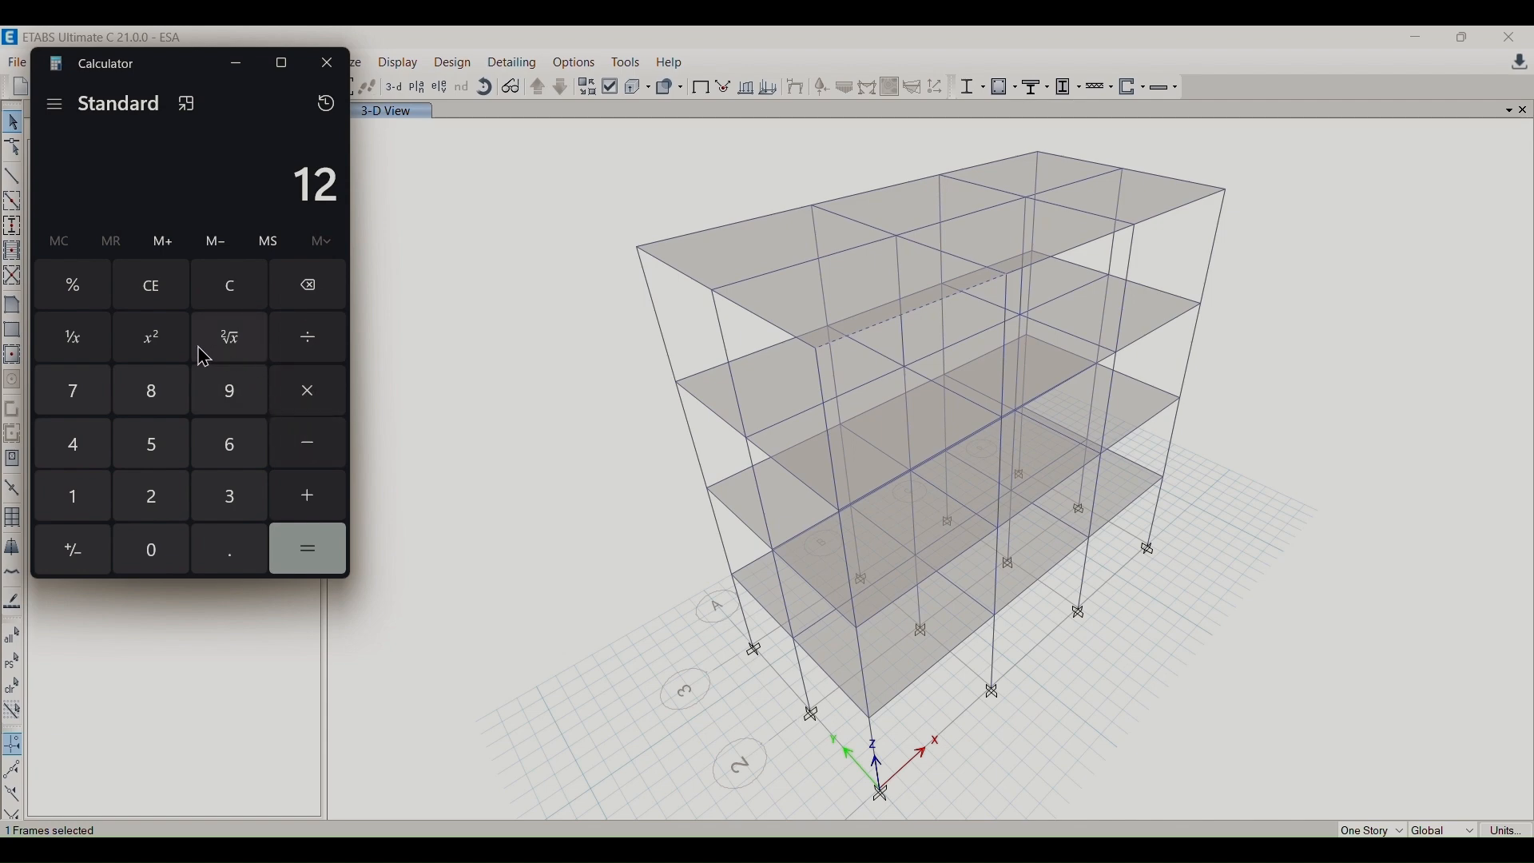
{"action": "left_click", "coordinate": [164, 350]}
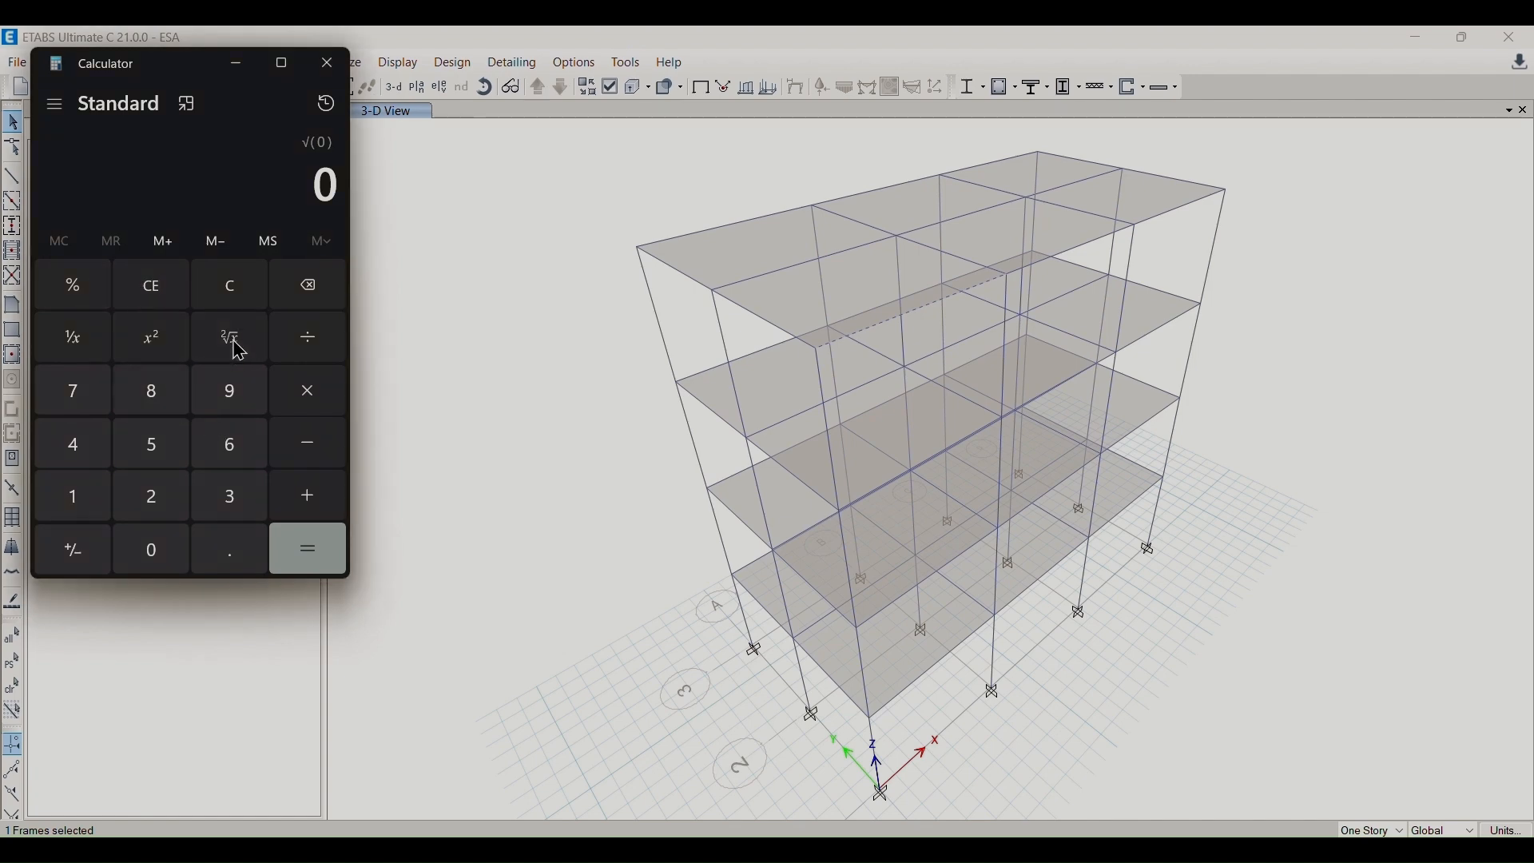
- Calculate the reciprocal of the square root of 12 in the Calculator
{"action": "left_click", "coordinate": [74, 492]}
{"action": "left_click", "coordinate": [154, 496]}
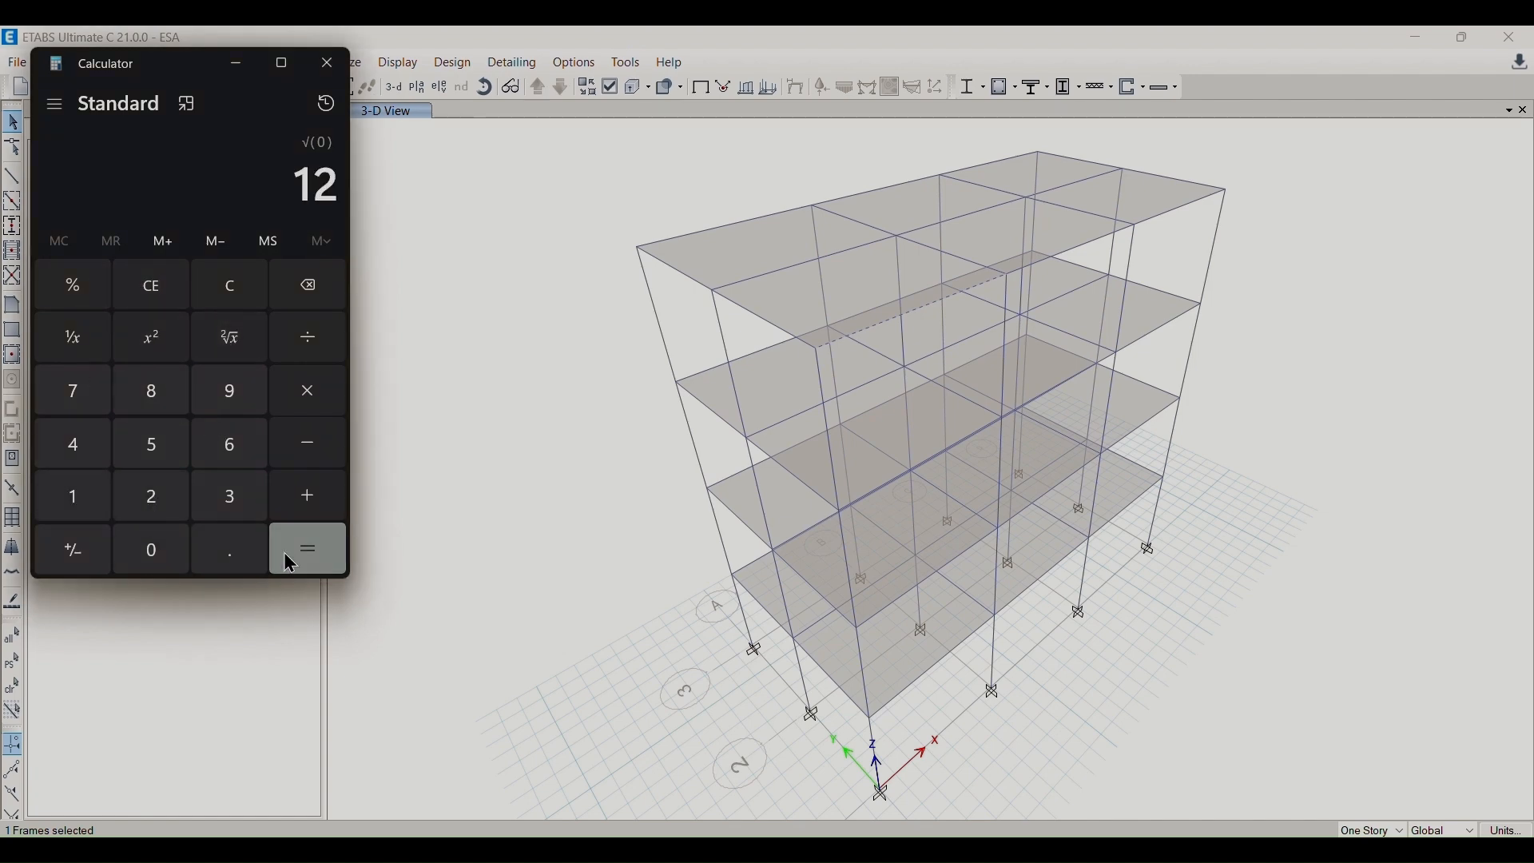
{"action": "left_click", "coordinate": [315, 566]}
{"action": "left_click", "coordinate": [229, 342]}
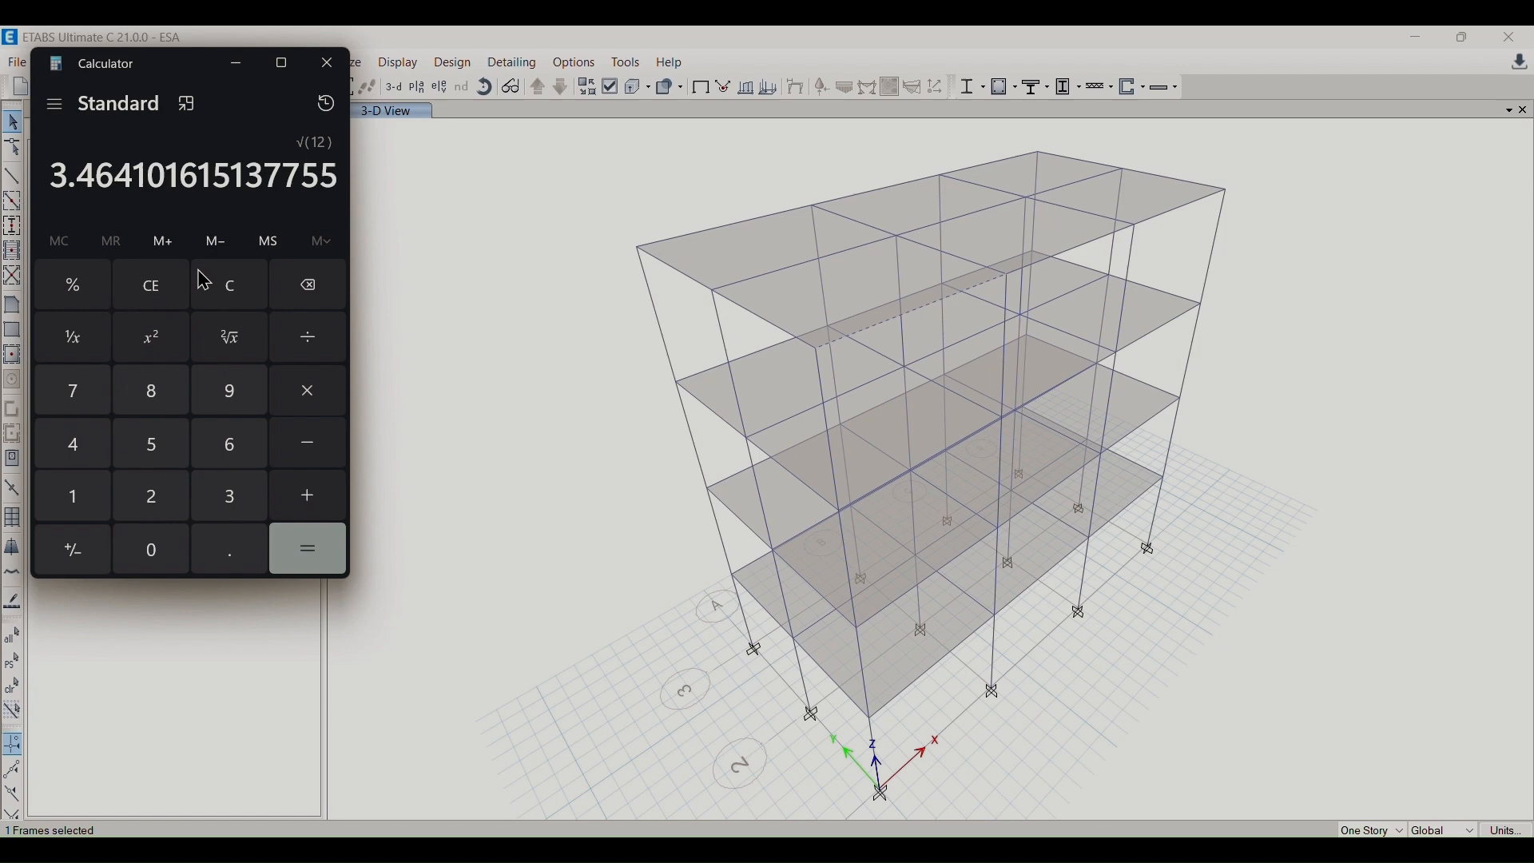
{"action": "left_click", "coordinate": [75, 340]}
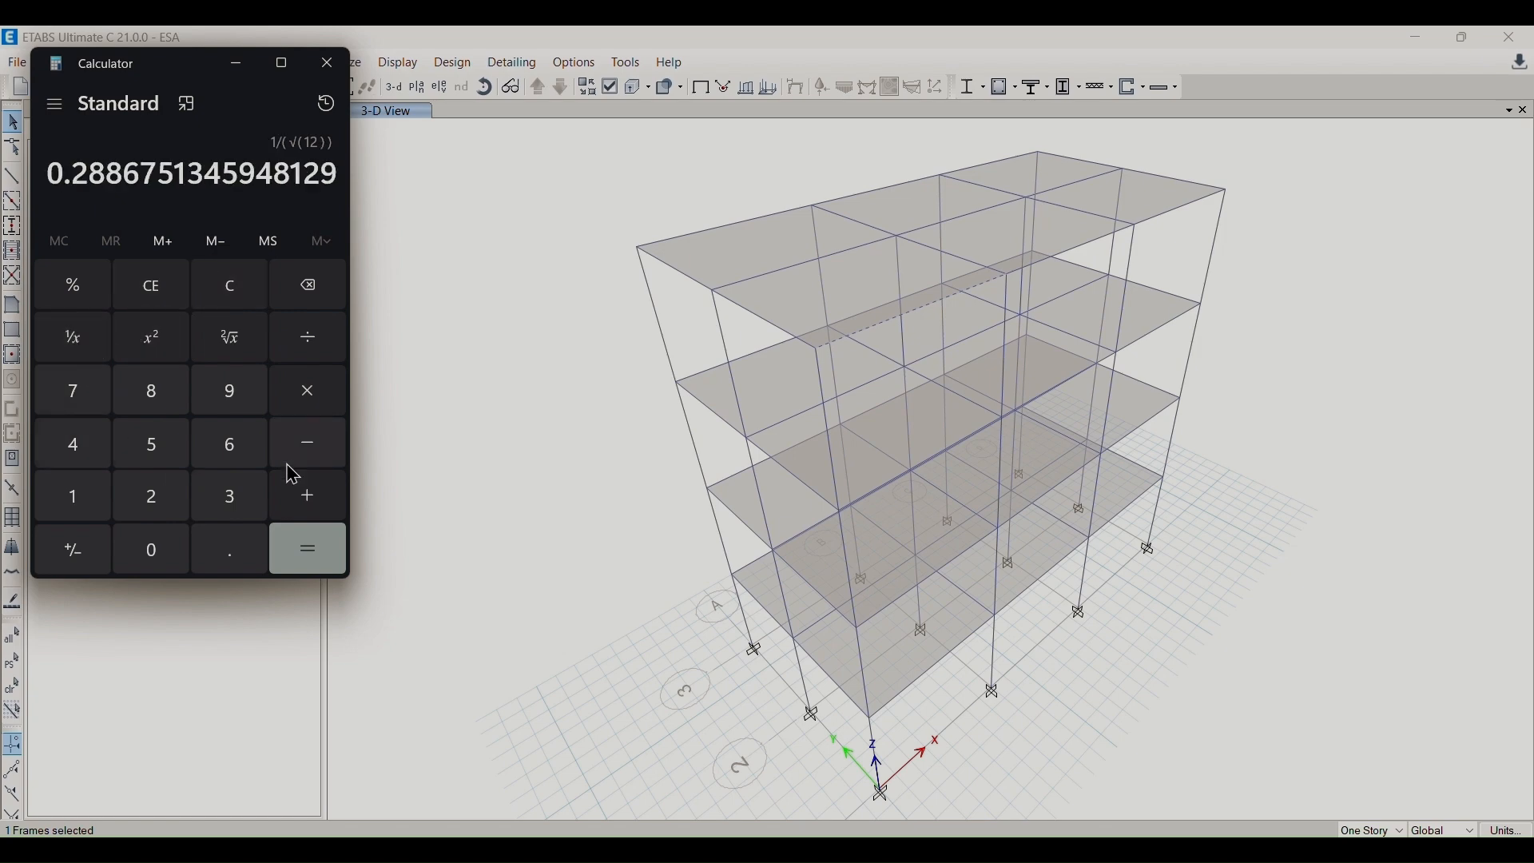
- Multiply the reciprocal by 0.09 and by the 12 m height to get the natural period, and close the Calculator
{"action": "left_click", "coordinate": [324, 410]}
{"action": "left_click", "coordinate": [228, 550]}
{"action": "left_click", "coordinate": [147, 555]}
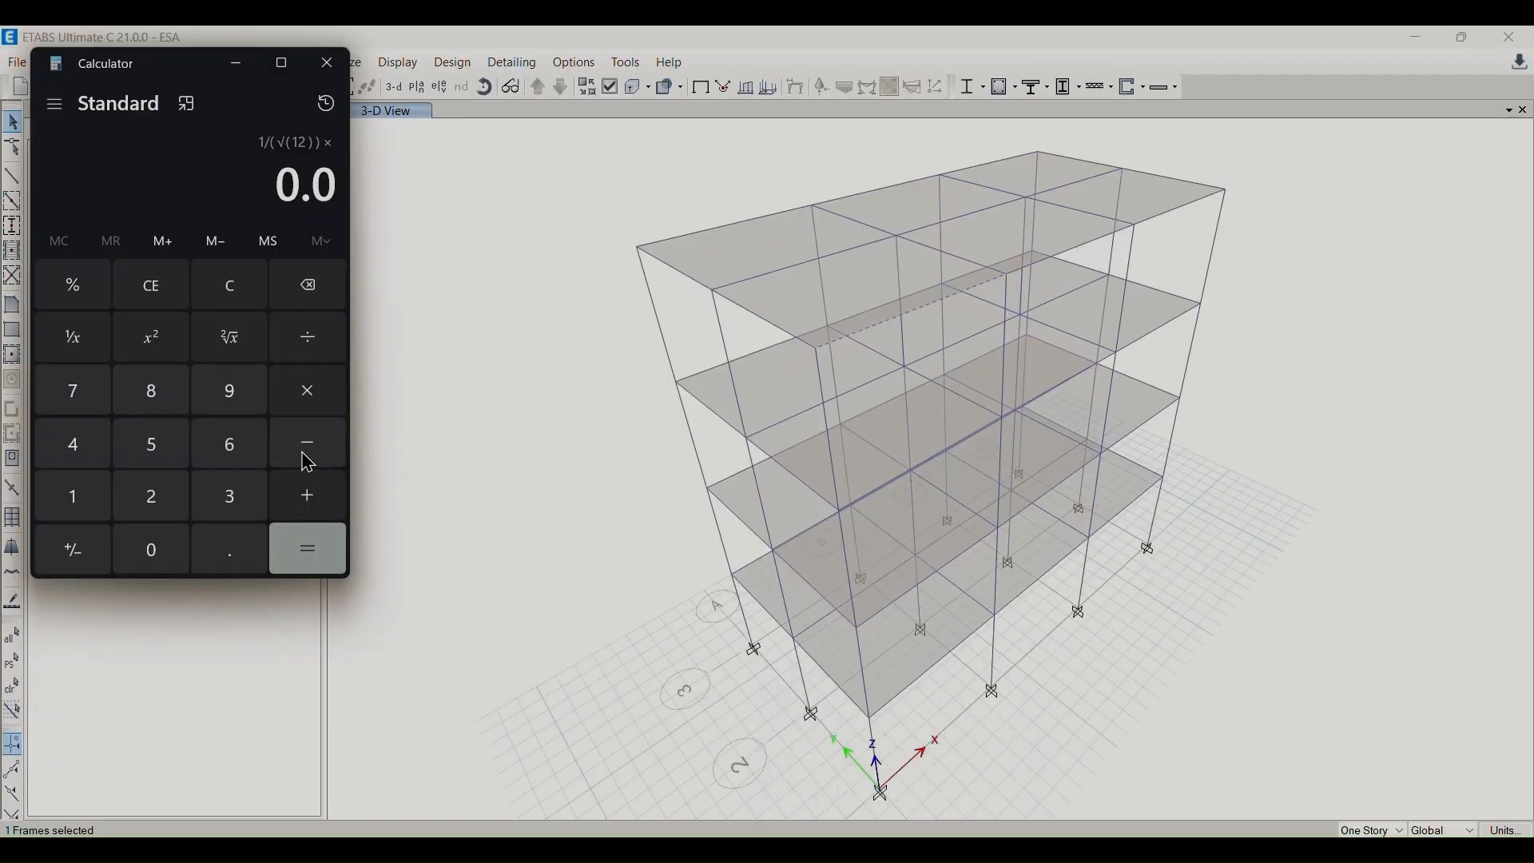
{"action": "left_click", "coordinate": [235, 399]}
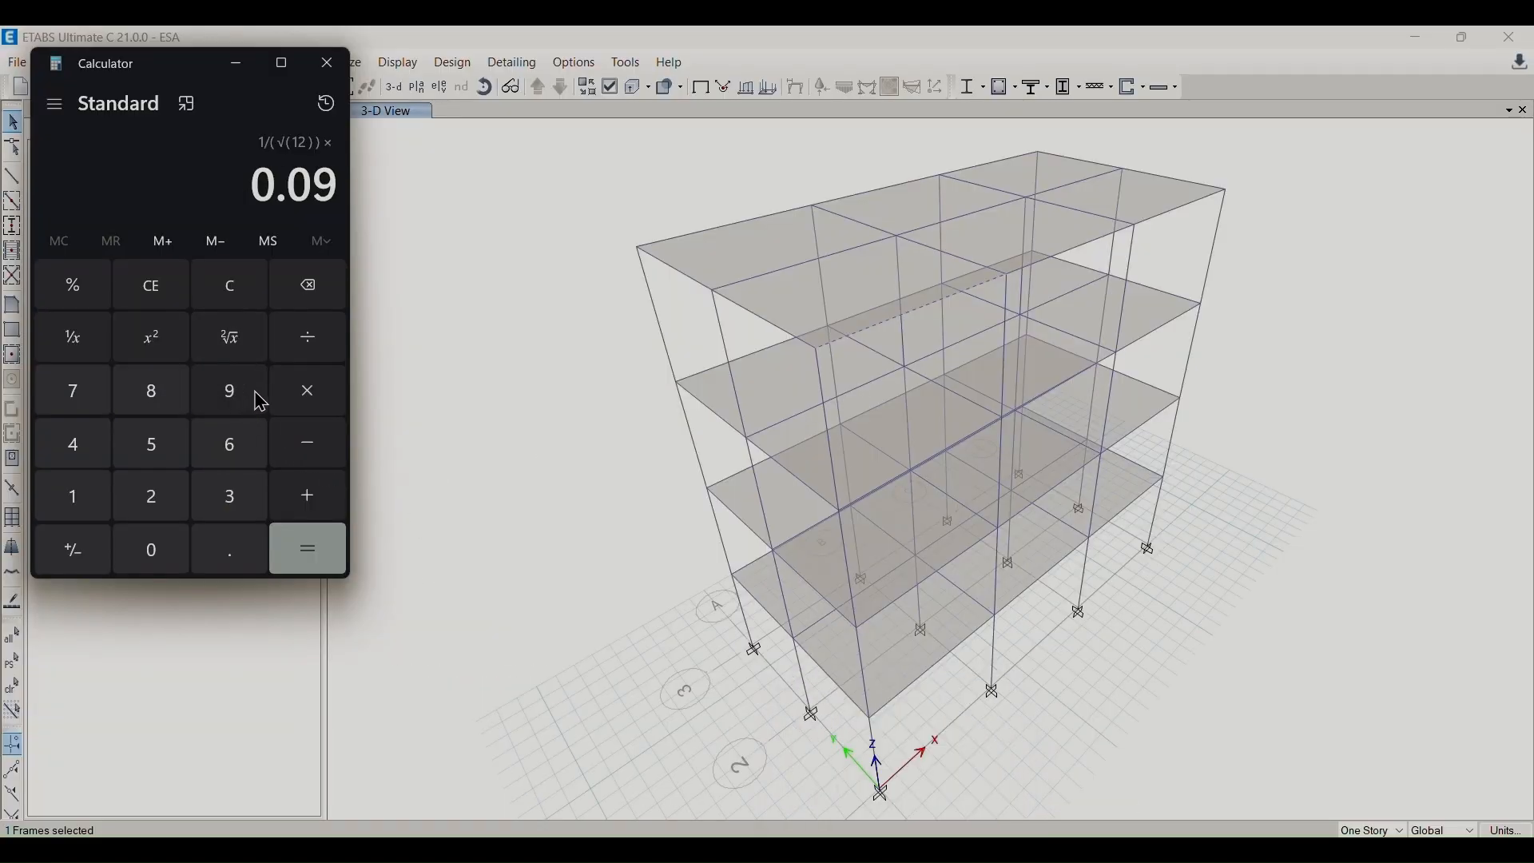
{"action": "left_click", "coordinate": [290, 398]}
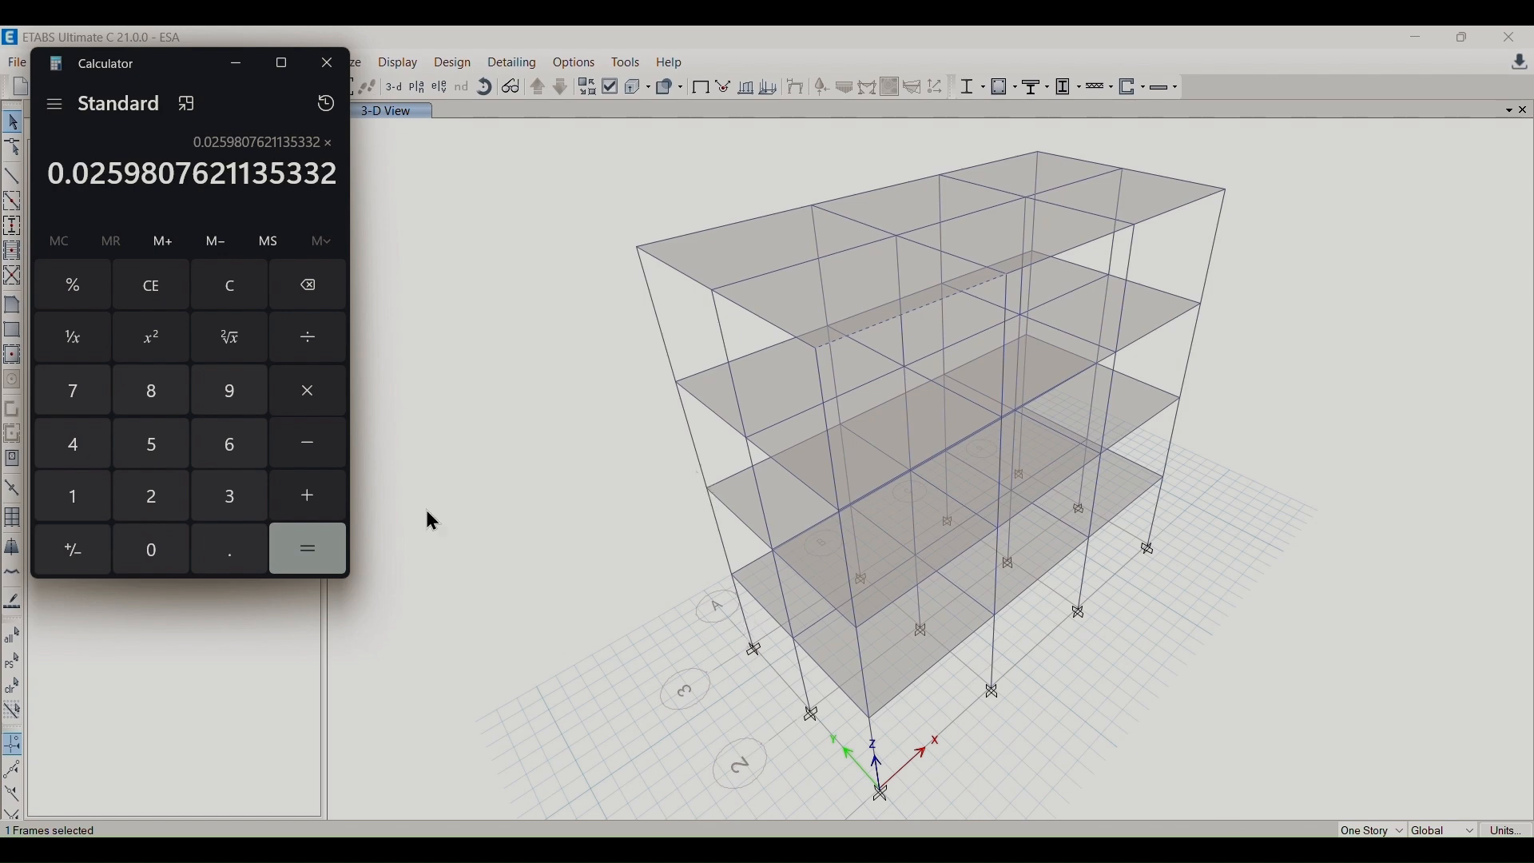
{"action": "left_click", "coordinate": [105, 502]}
{"action": "left_click", "coordinate": [156, 497]}
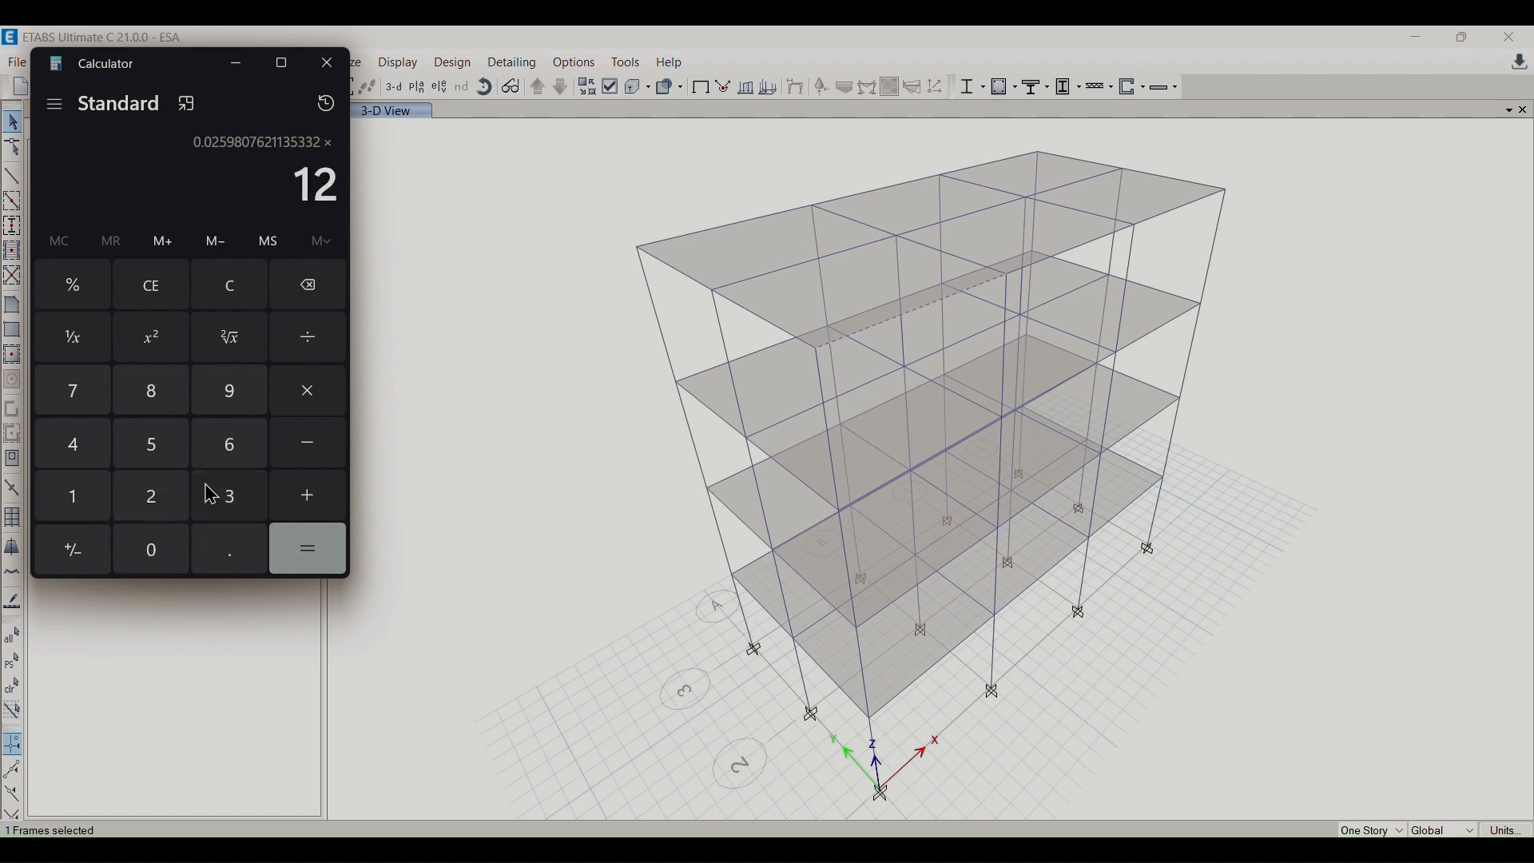
{"action": "left_click", "coordinate": [328, 546]}
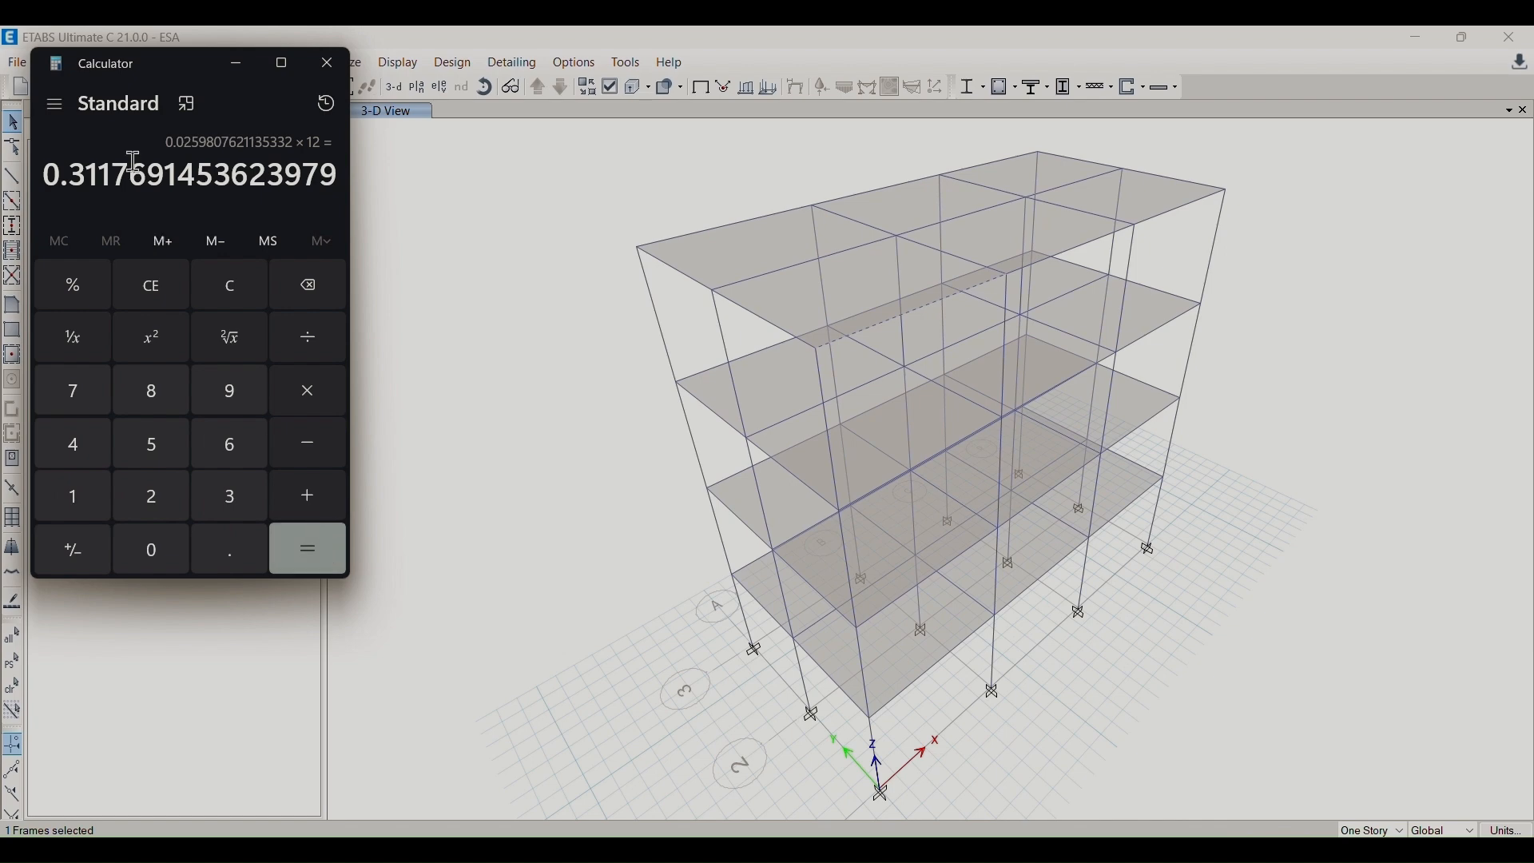
{"action": "left_click", "coordinate": [327, 63]}
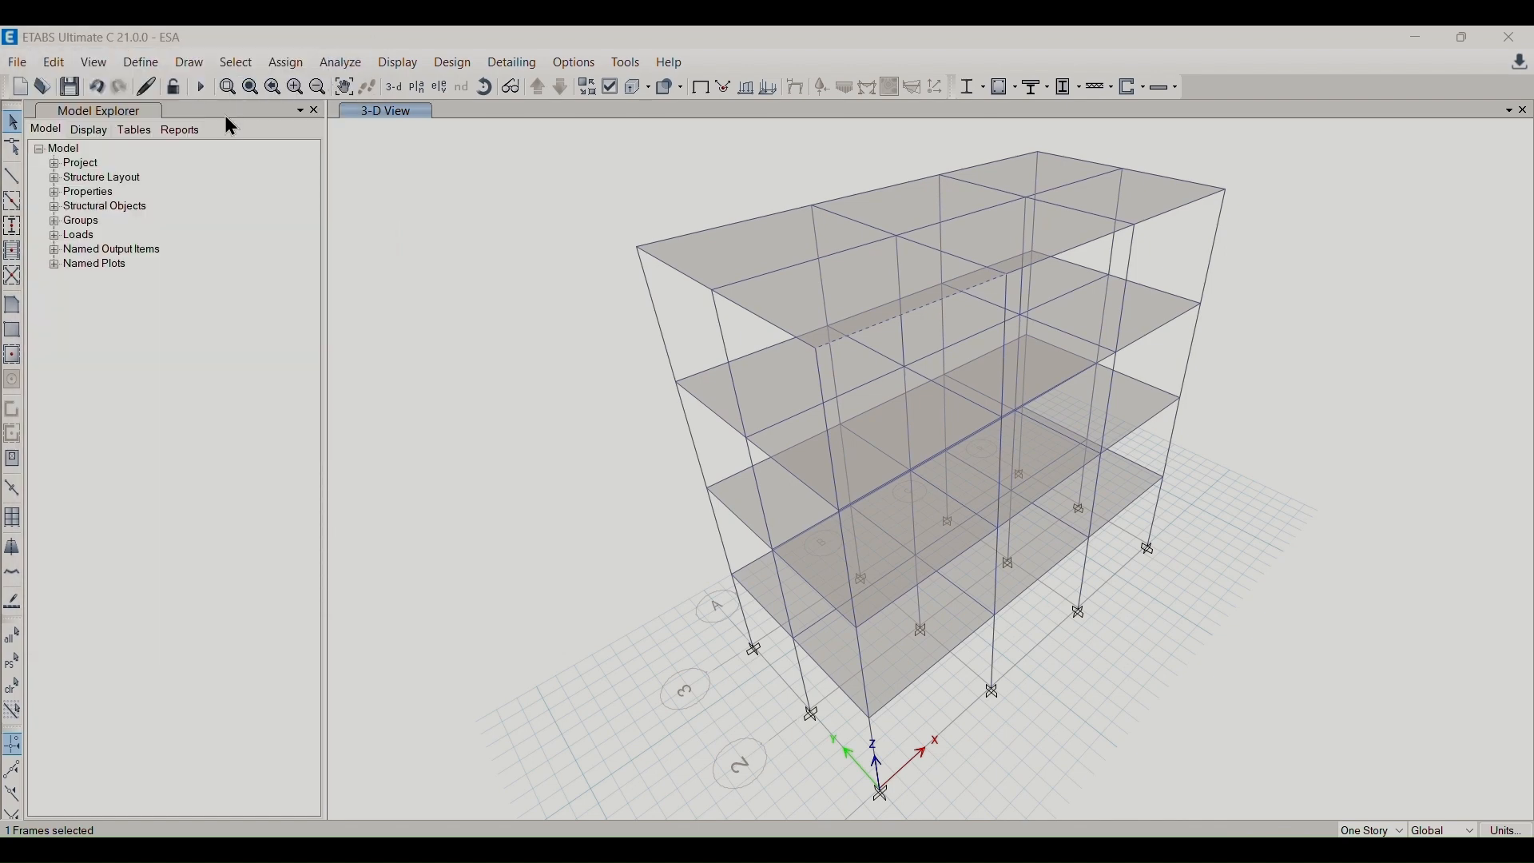
- Set the ESA-X seismic load pattern to a user-defined time period of 0.311 sec
{"action": "left_click", "coordinate": [165, 67]}
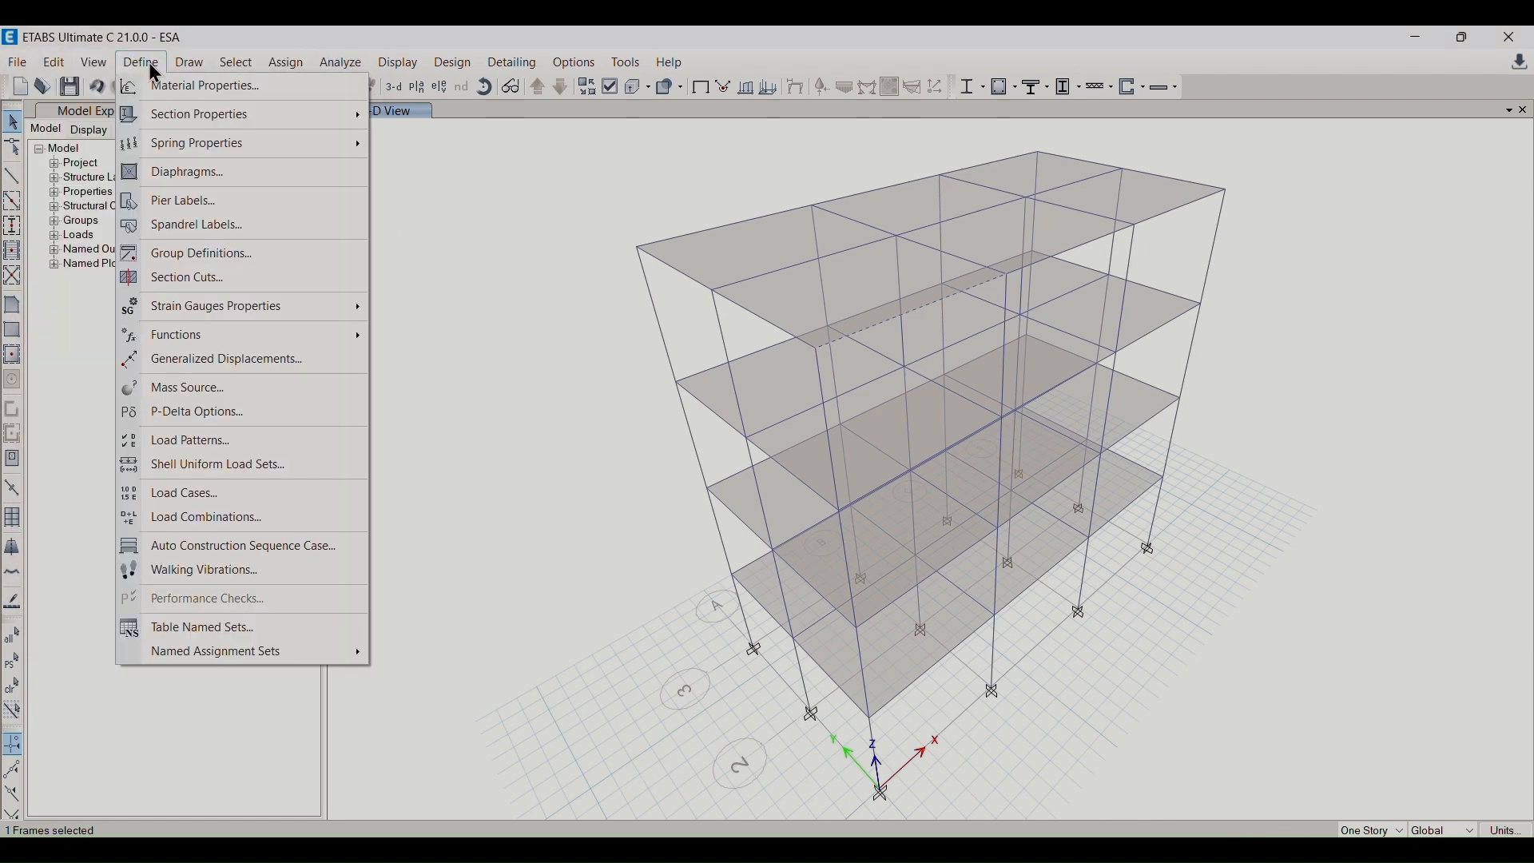
{"action": "left_click", "coordinate": [213, 438]}
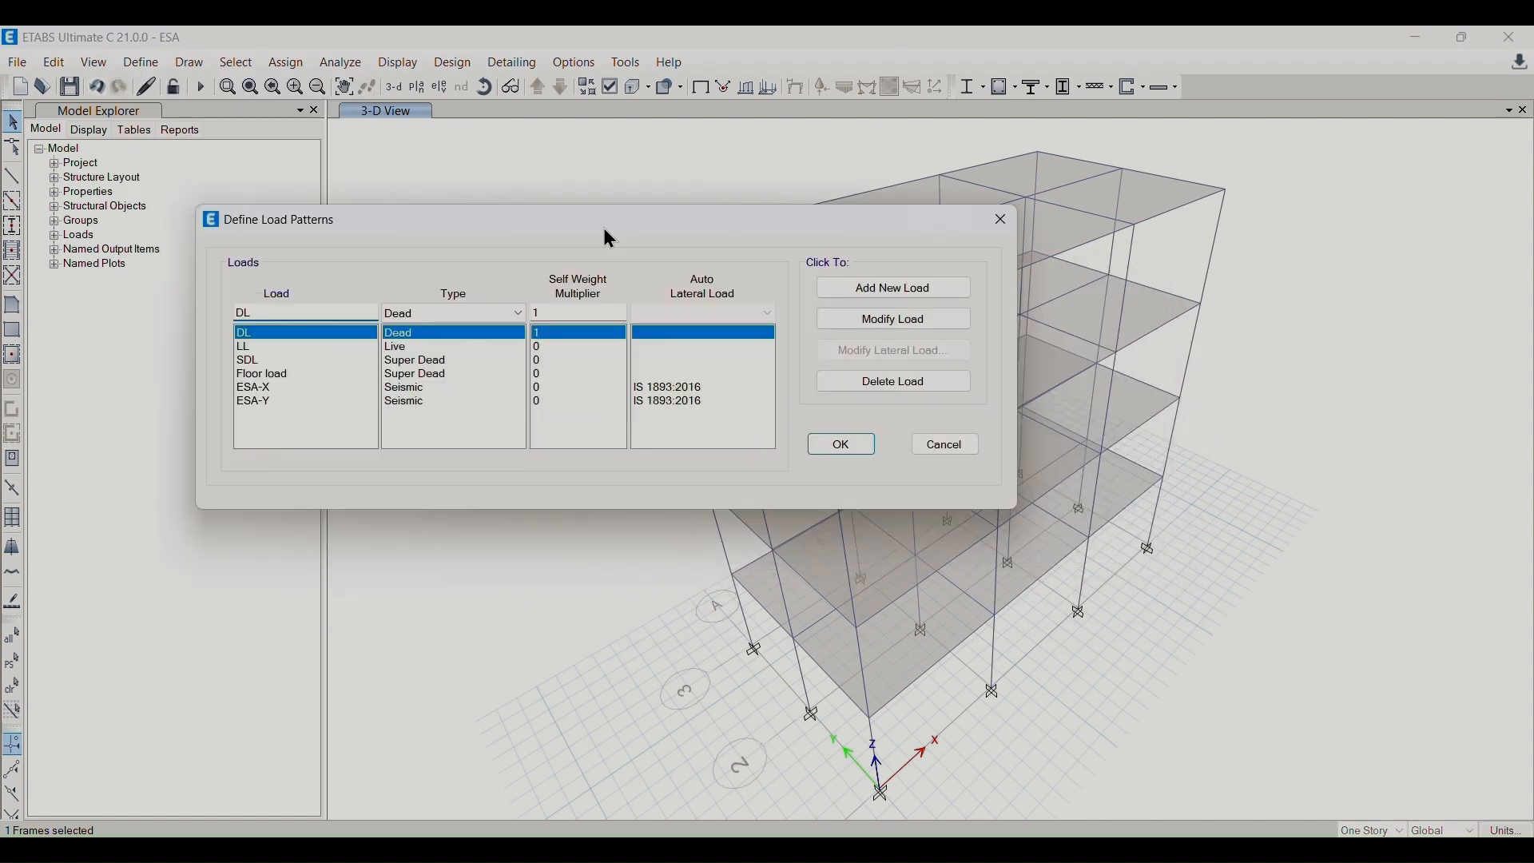
{"action": "left_click", "coordinate": [483, 241]}
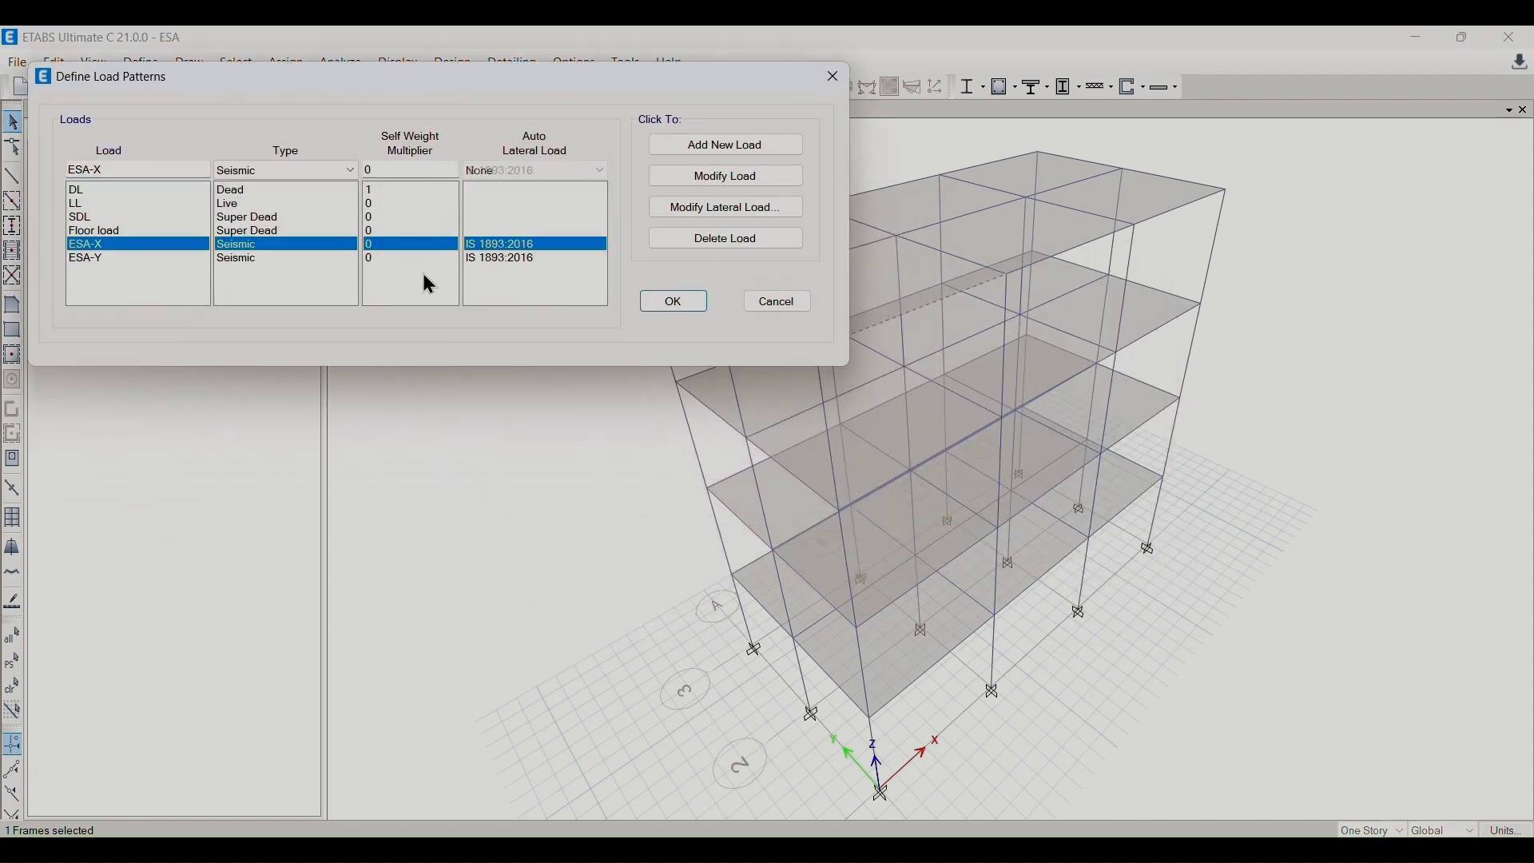
{"action": "left_click", "coordinate": [702, 219]}
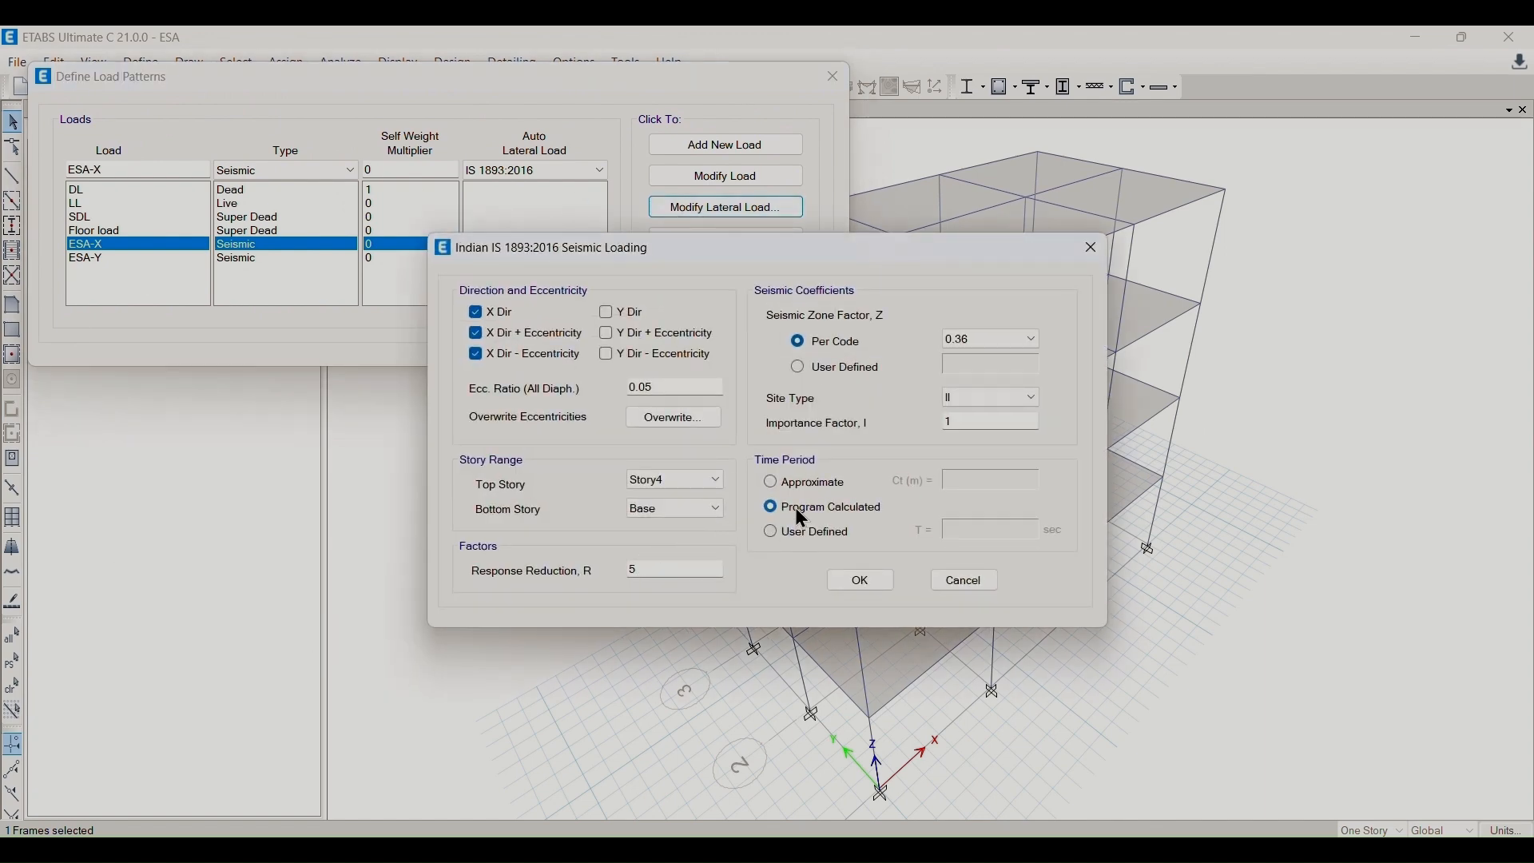
{"action": "left_click", "coordinate": [771, 532]}
{"action": "type", "text": "0.1"}
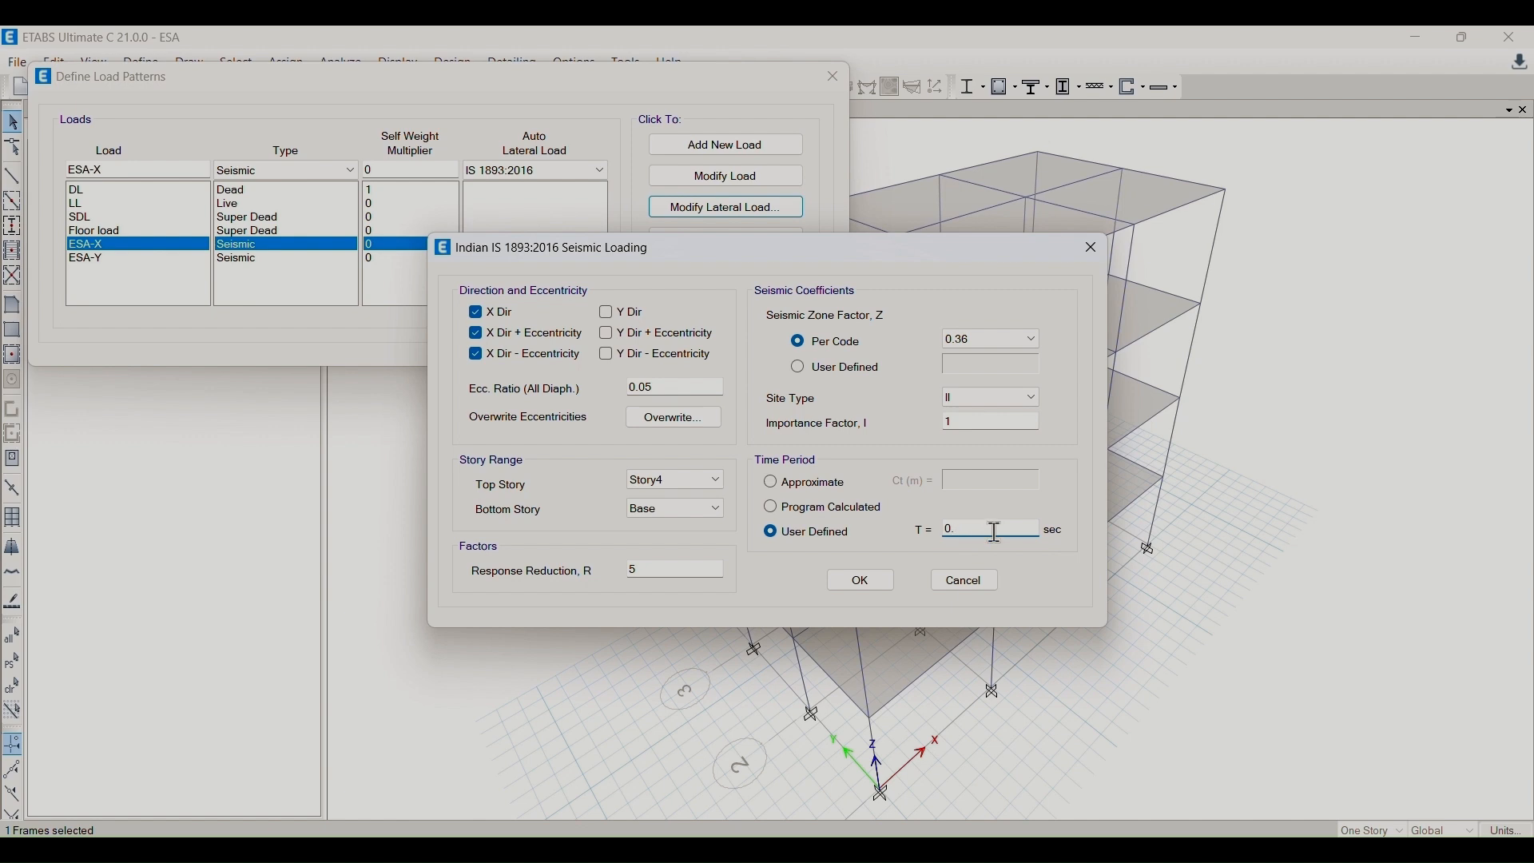
{"action": "left_click_drag", "start_coordinate": [917, 257], "coordinate": [854, 299]}
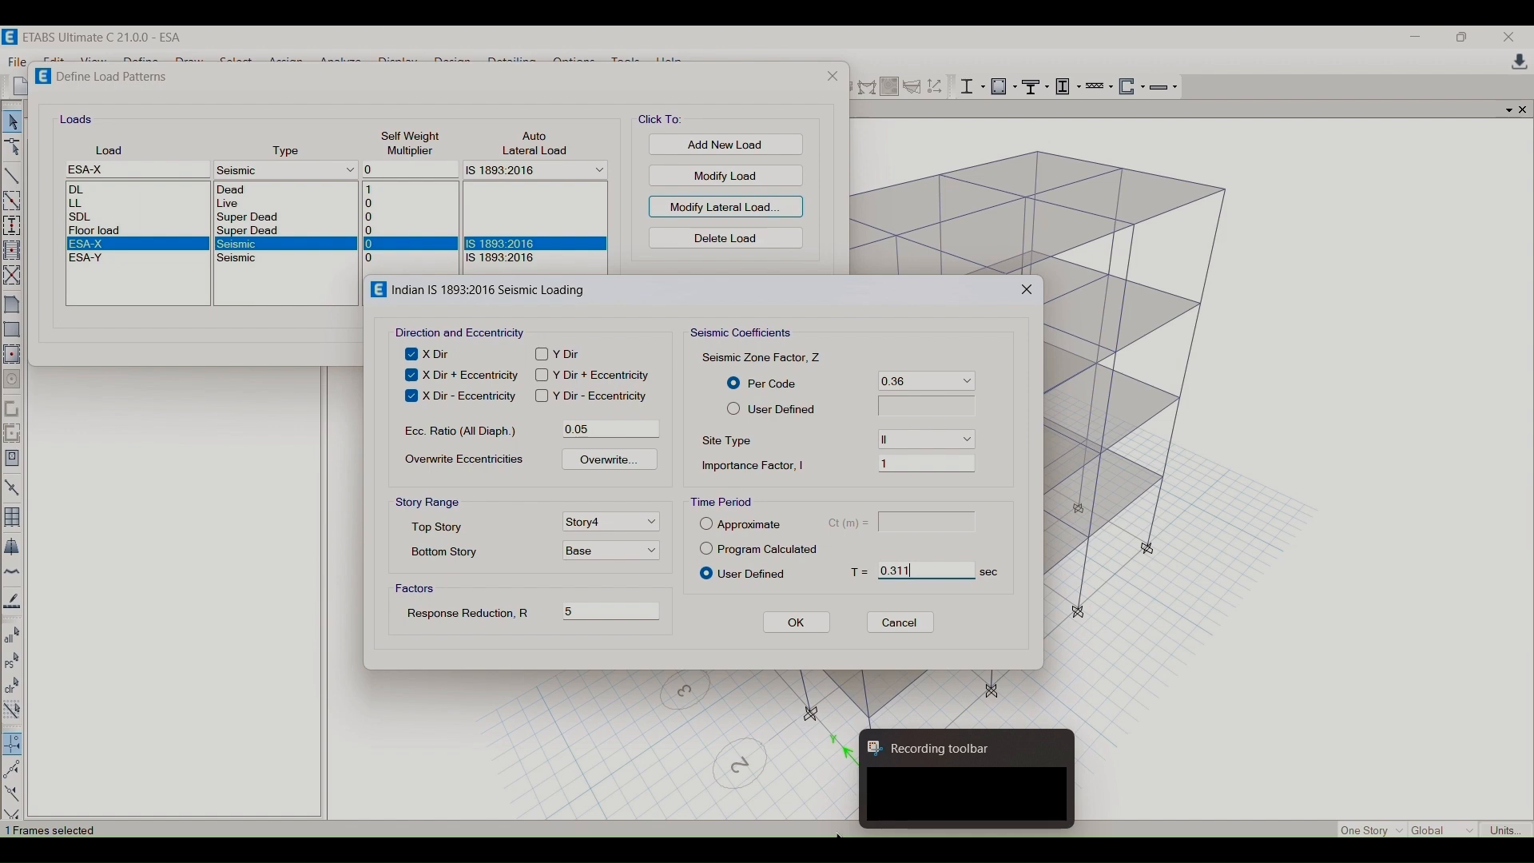
{"action": "left_click", "coordinate": [796, 625]}
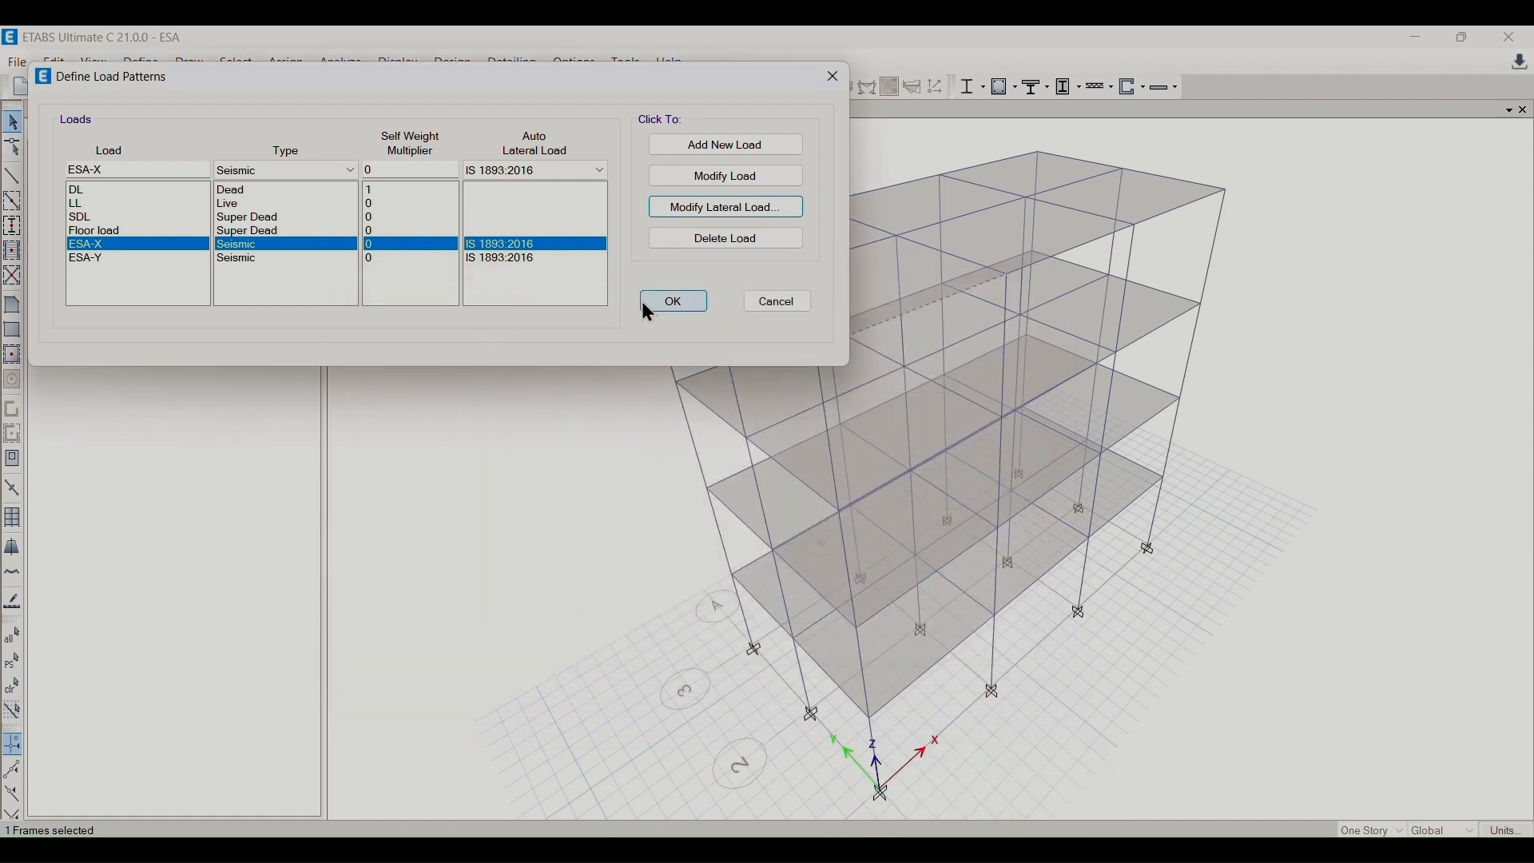
- Open the IS 1893:2016 lateral load settings of the ESA-Y pattern and bring up the Windows Calculator
{"action": "left_click", "coordinate": [492, 258]}
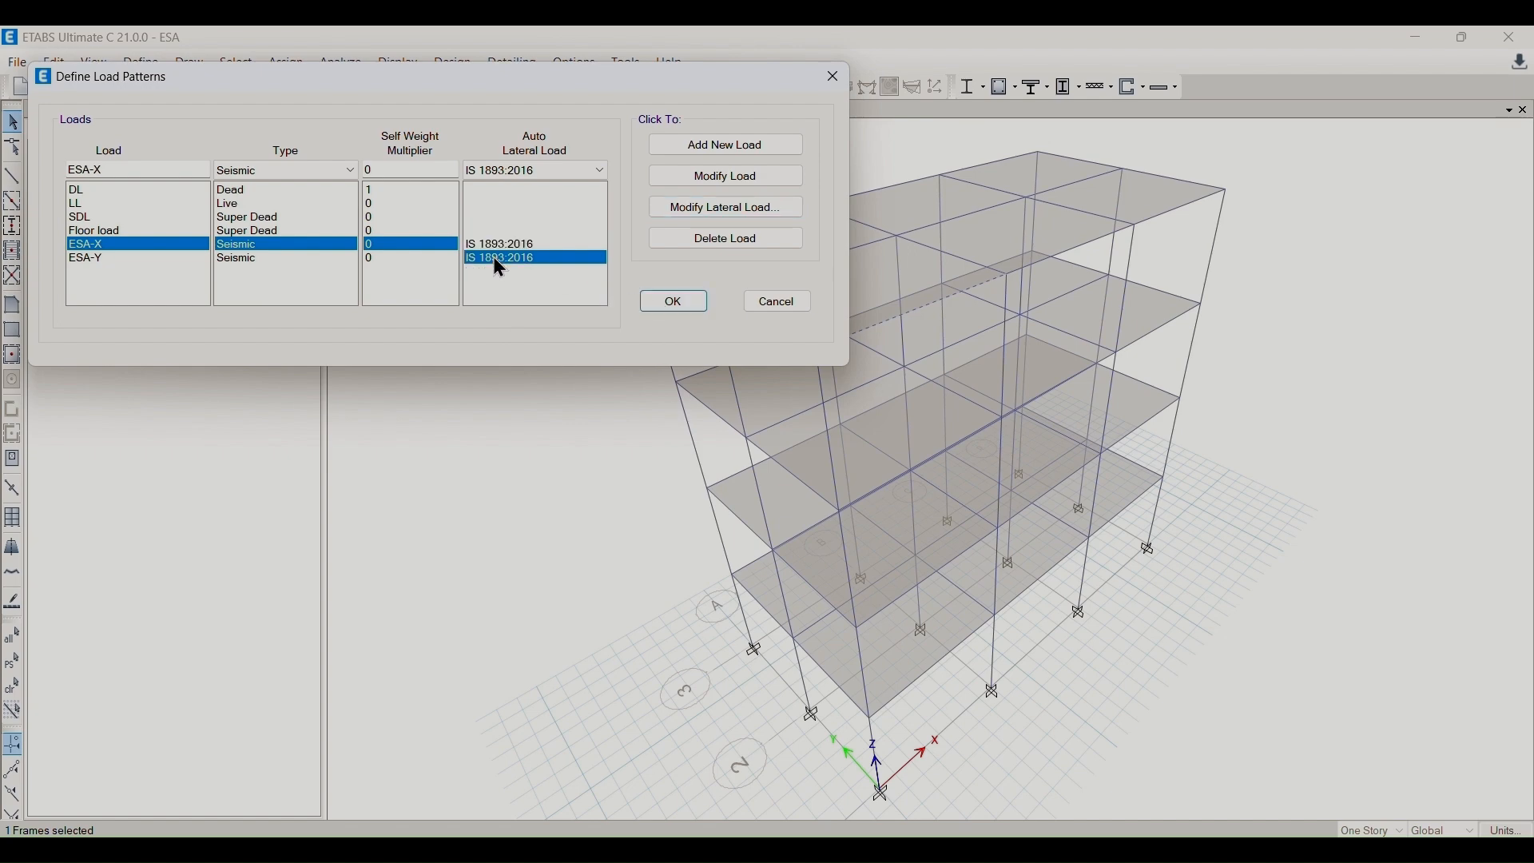
{"action": "left_click", "coordinate": [678, 218]}
{"action": "key", "text": "super"}
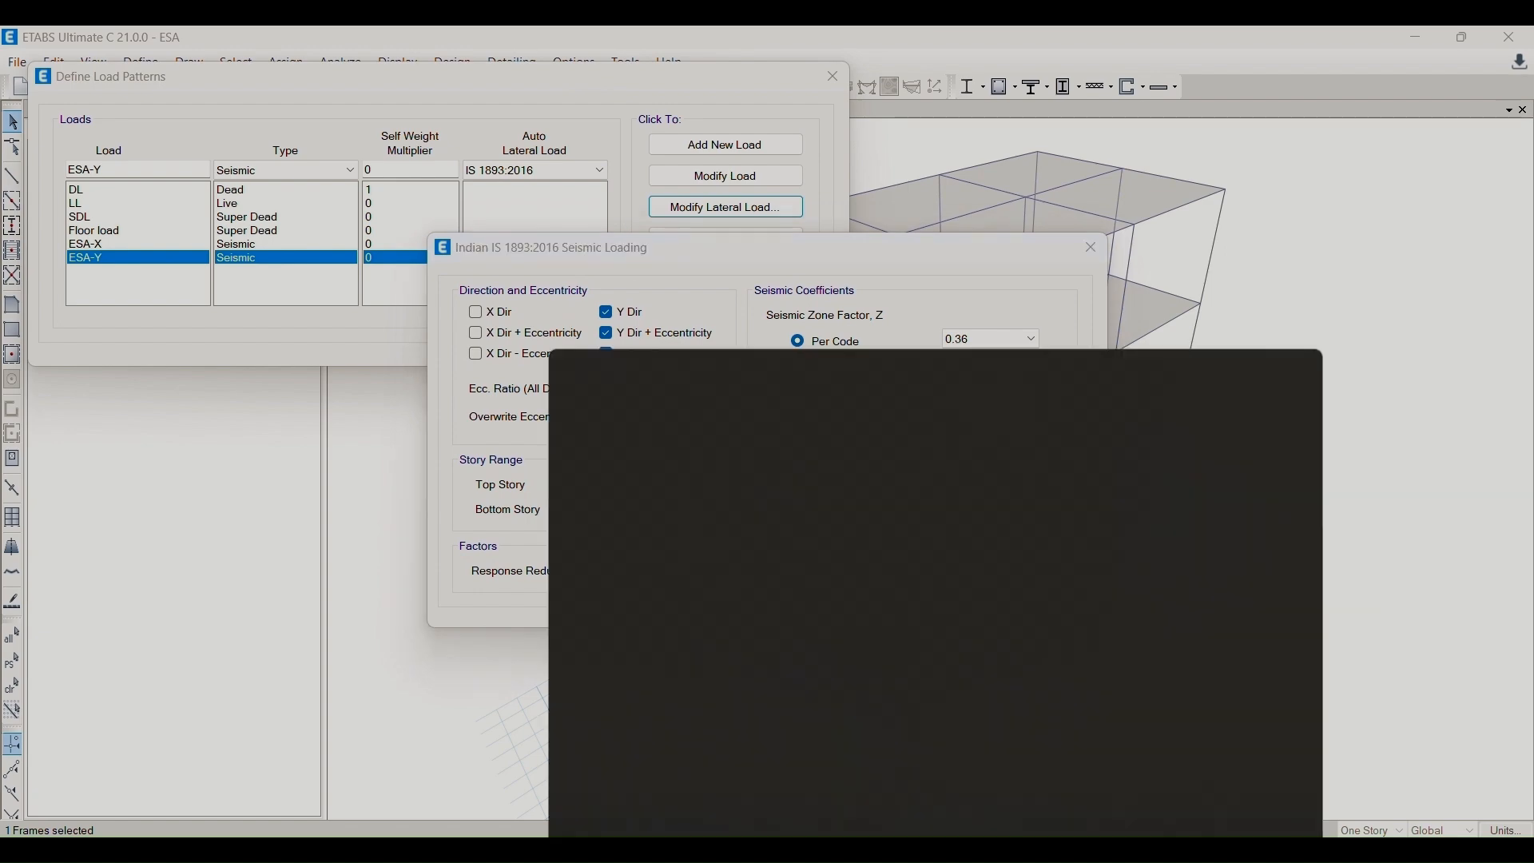
{"action": "type", "text": "x"}
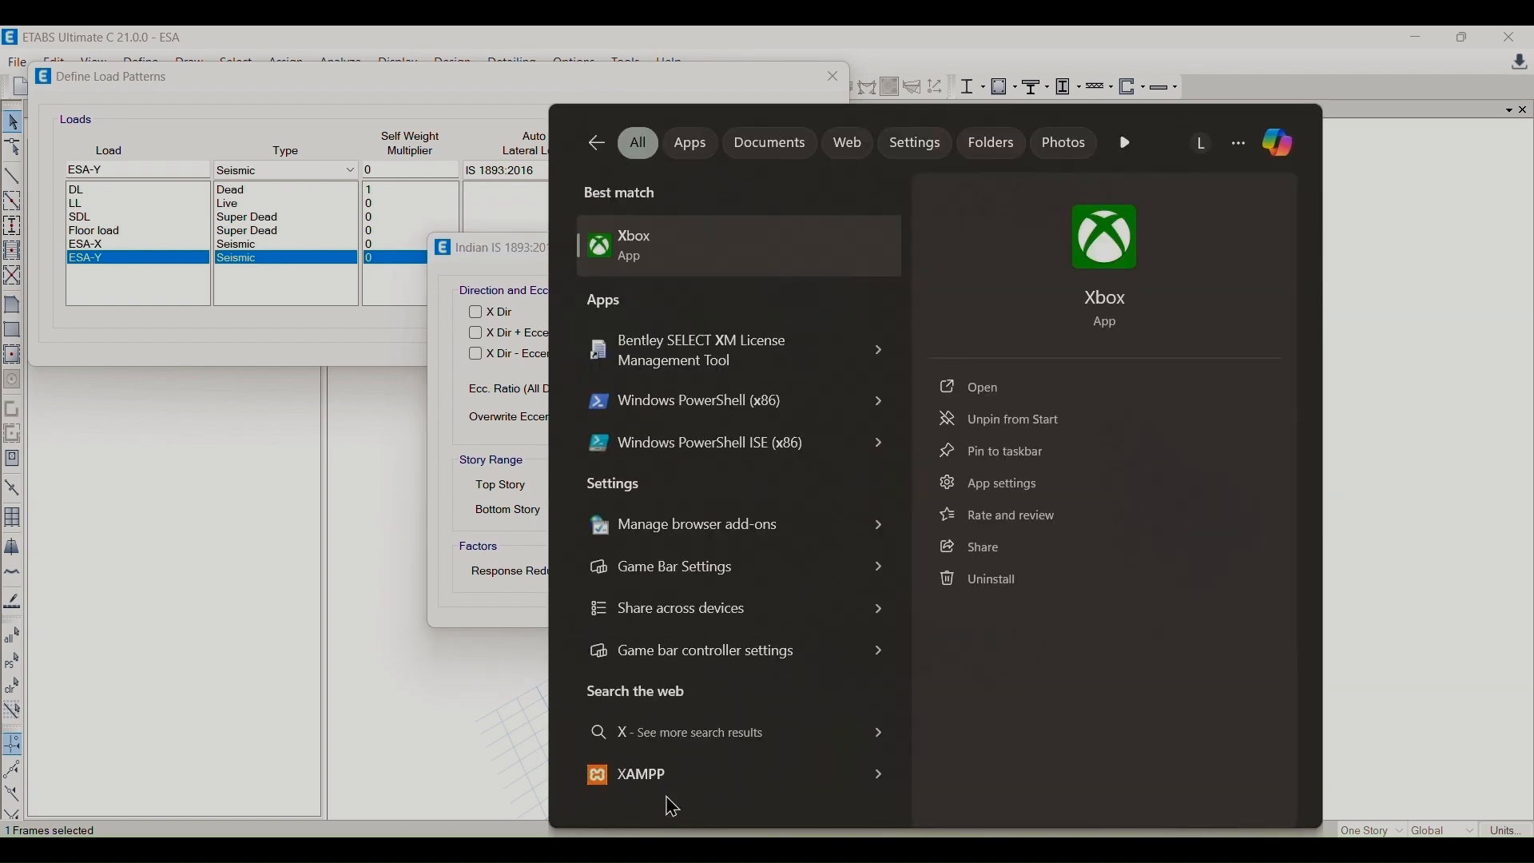
{"action": "key", "text": "BackSpace"}
{"action": "type", "text": "cal"}
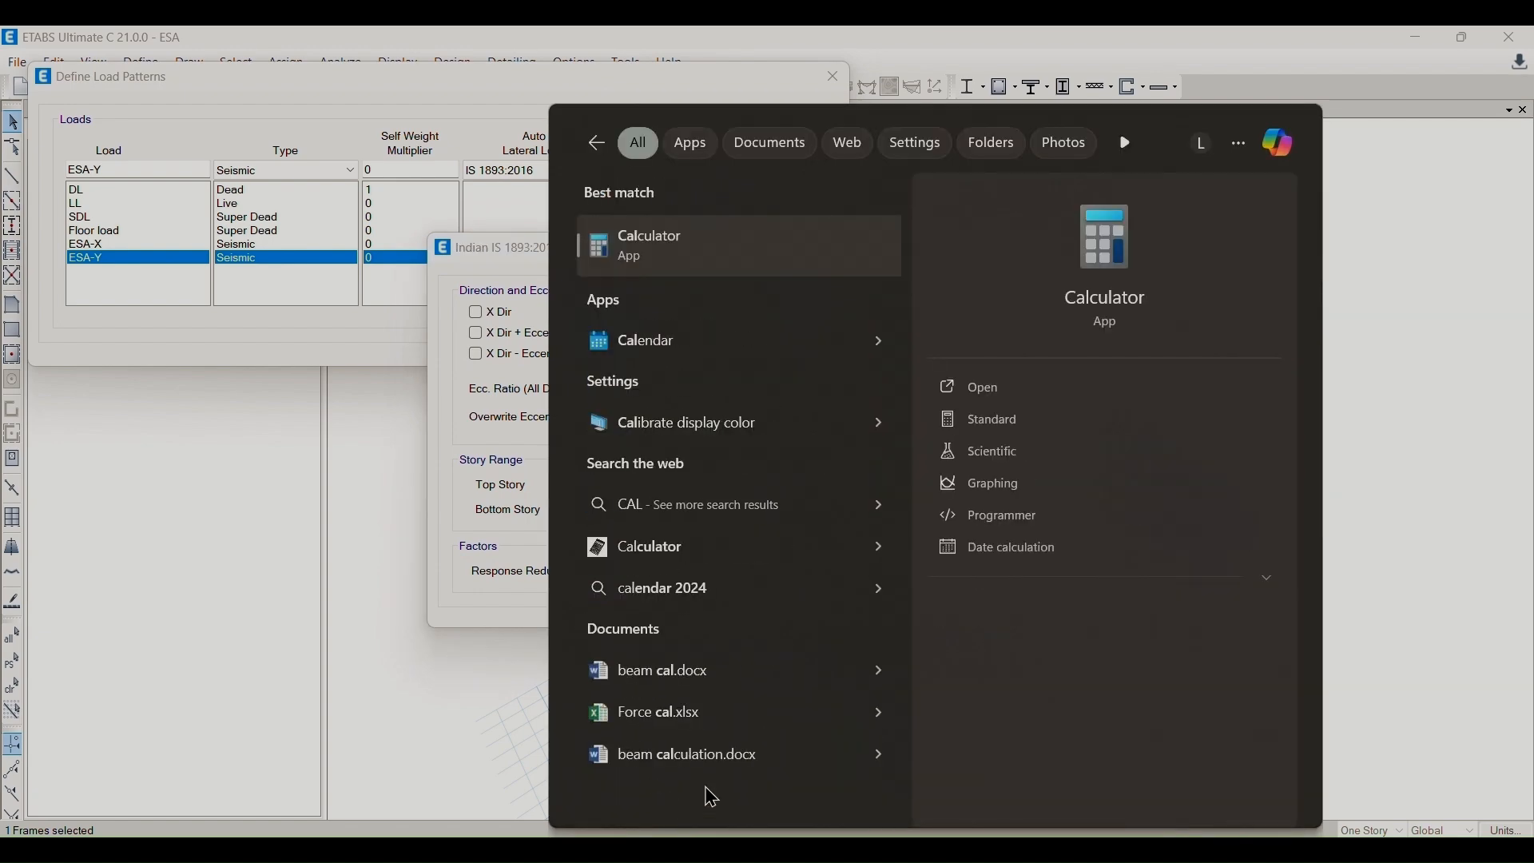
{"action": "left_click", "coordinate": [765, 262]}
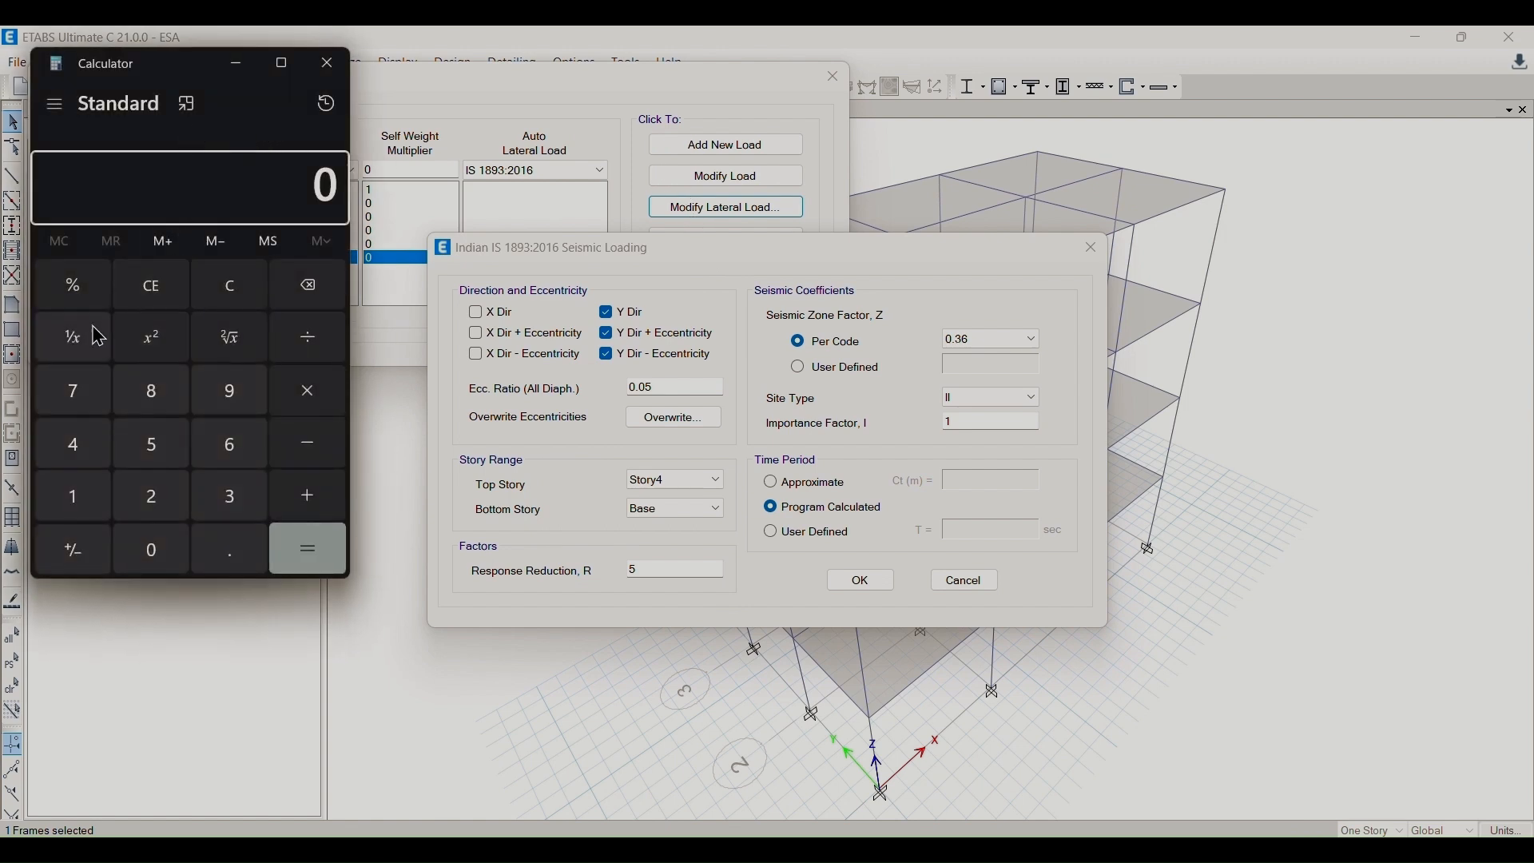
- Multiply 0.09 by the 12 m building height in the Calculator
{"action": "left_click", "coordinate": [211, 557]}
{"action": "left_click", "coordinate": [160, 559]}
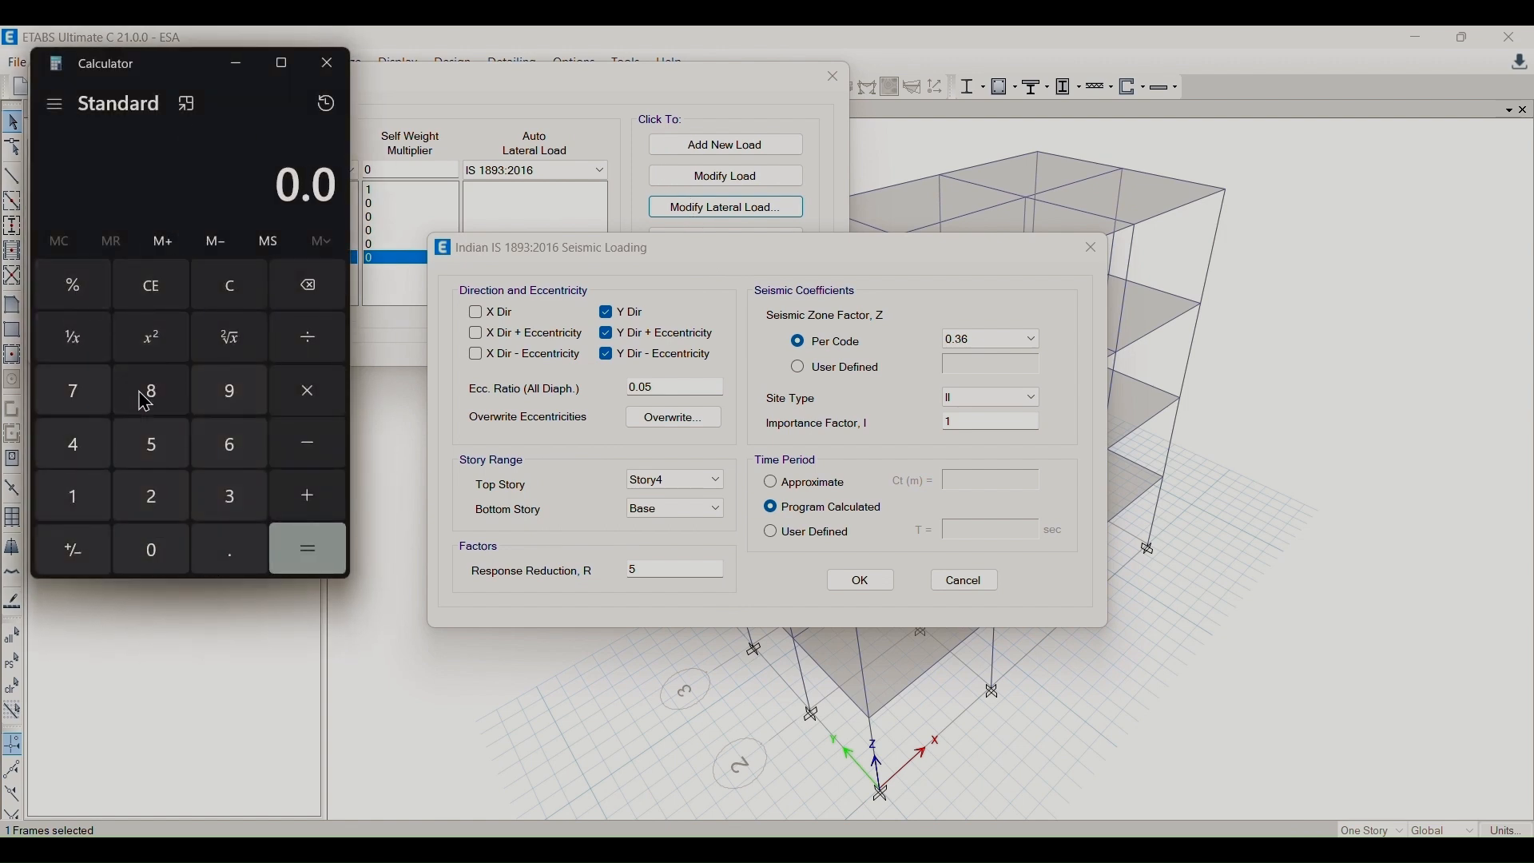
{"action": "left_click", "coordinate": [232, 393]}
{"action": "left_click", "coordinate": [308, 397]}
{"action": "left_click", "coordinate": [96, 508]}
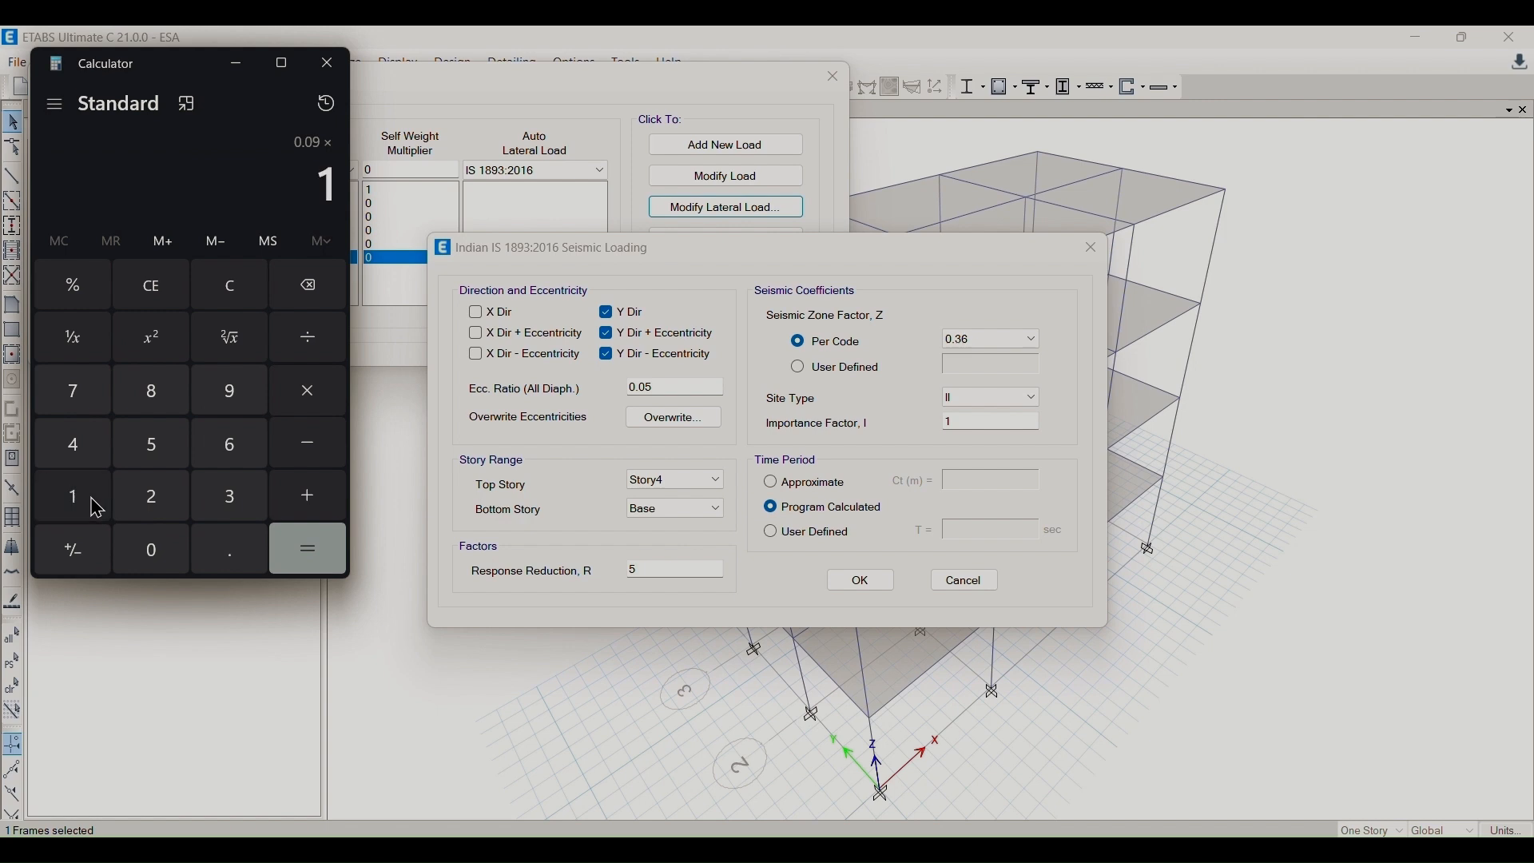
{"action": "left_click", "coordinate": [130, 508]}
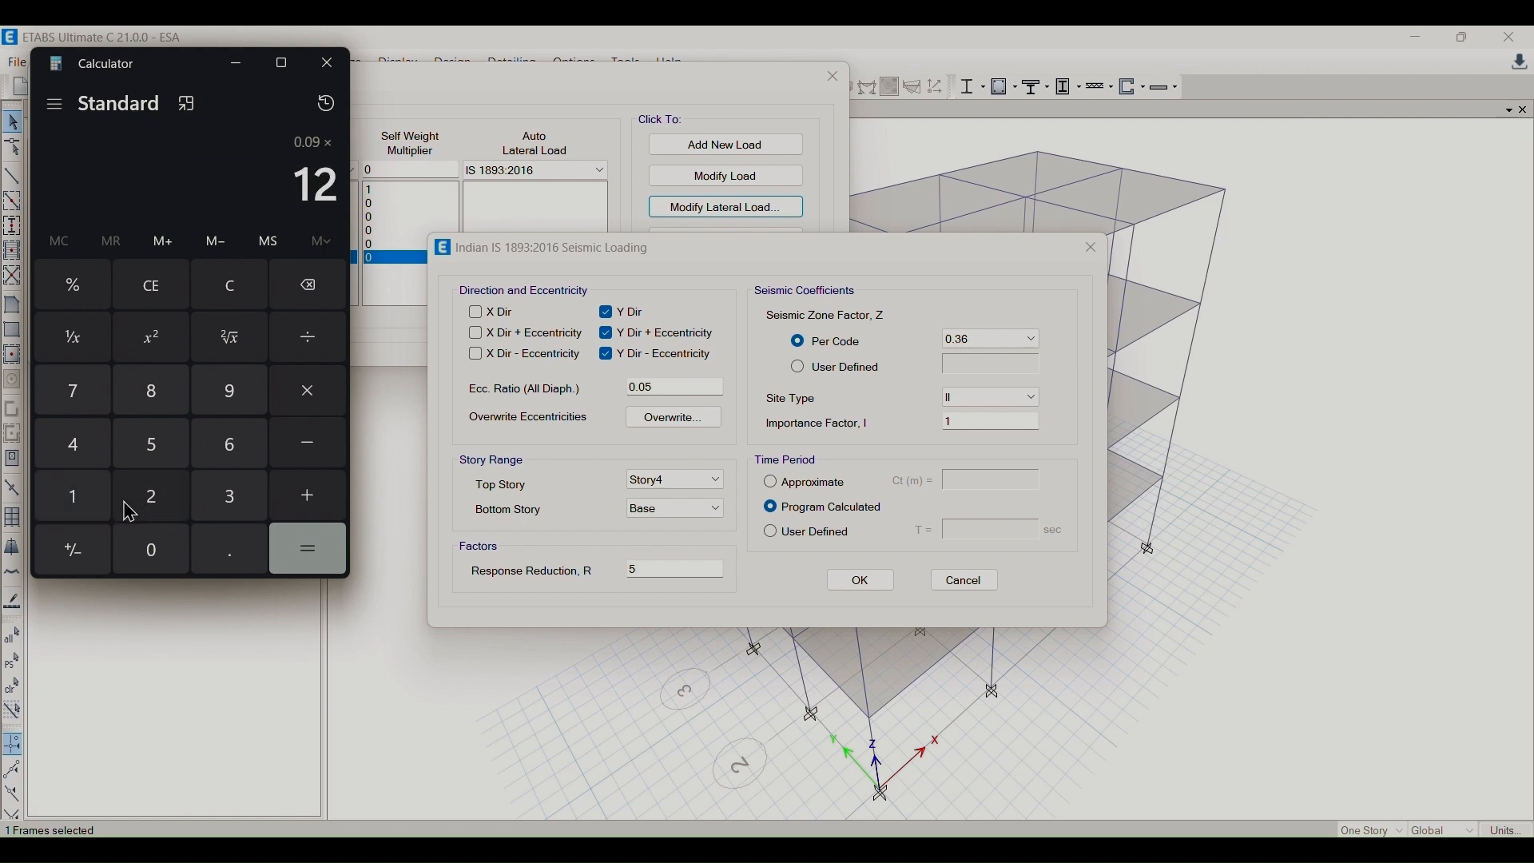
{"action": "left_click", "coordinate": [306, 560]}
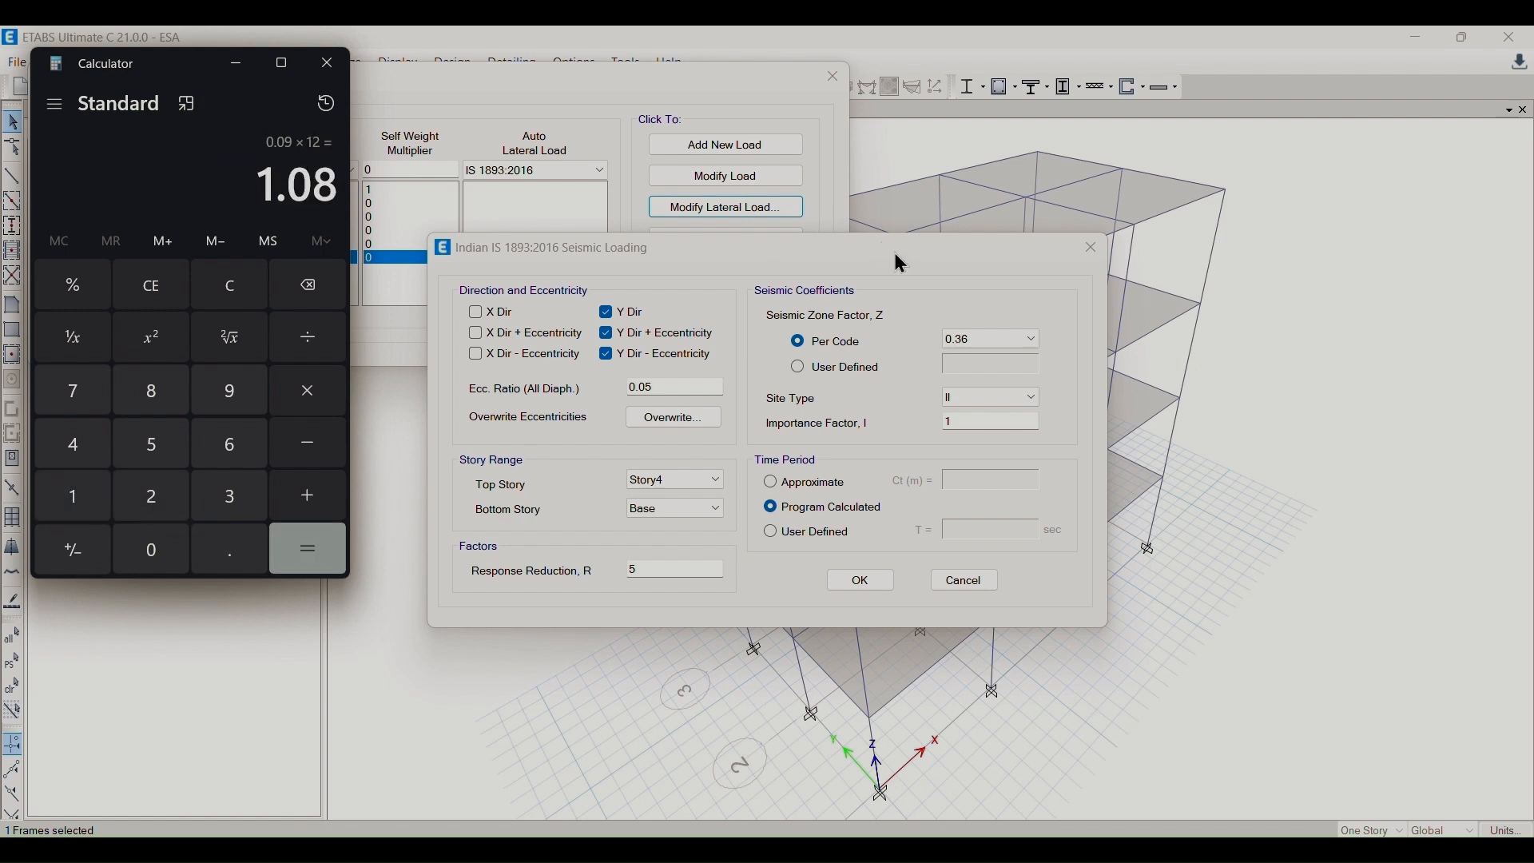
- Divide the product by the square root of 6 to get the Y-direction period, and close the Calculator
{"action": "left_click_drag", "start_coordinate": [922, 243], "coordinate": [779, 269]}
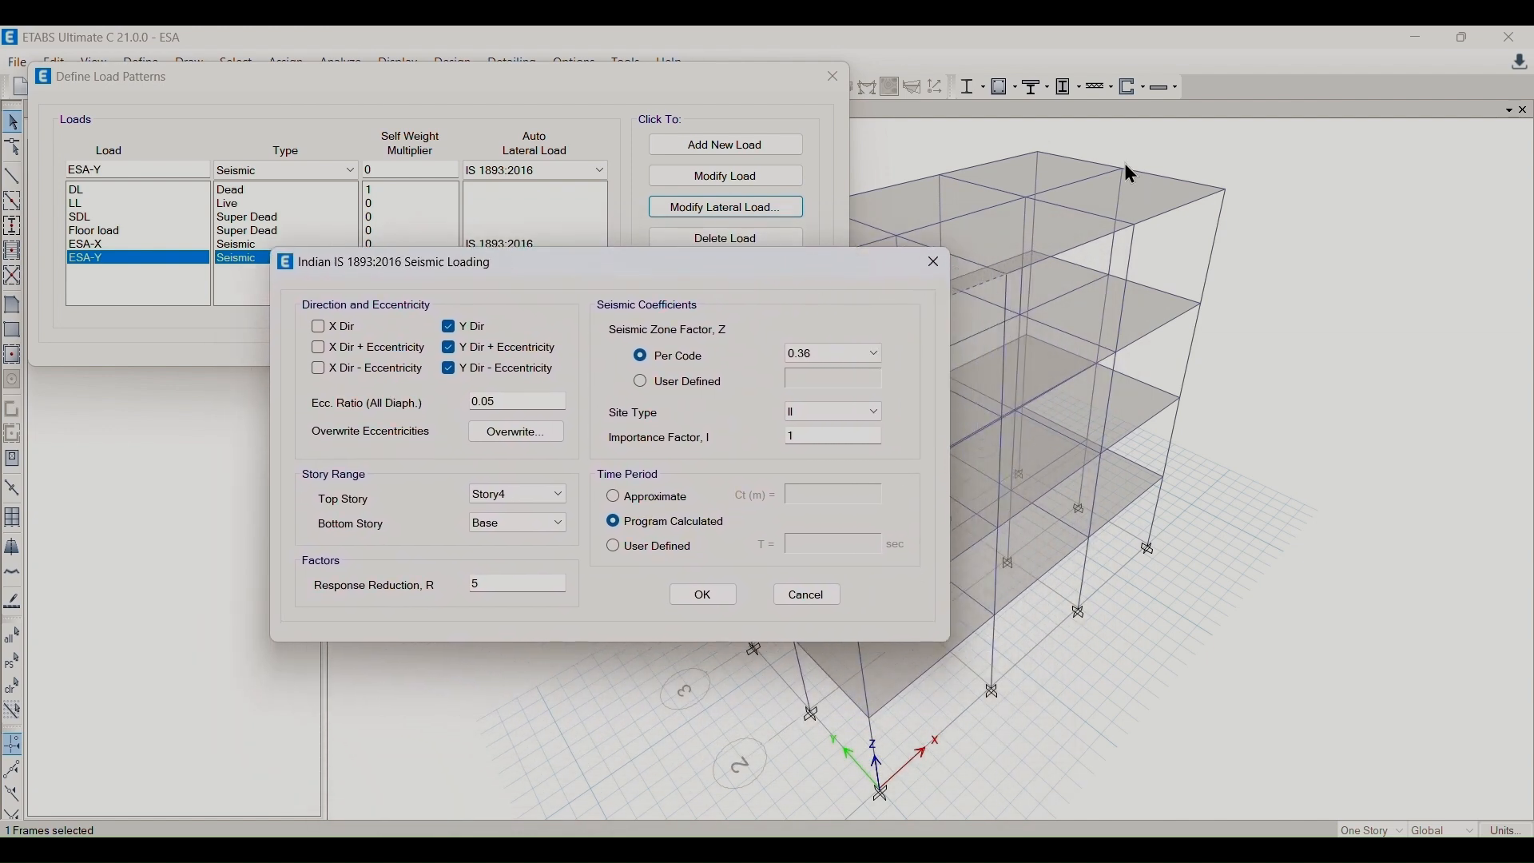
{"action": "left_click", "coordinate": [1032, 842]}
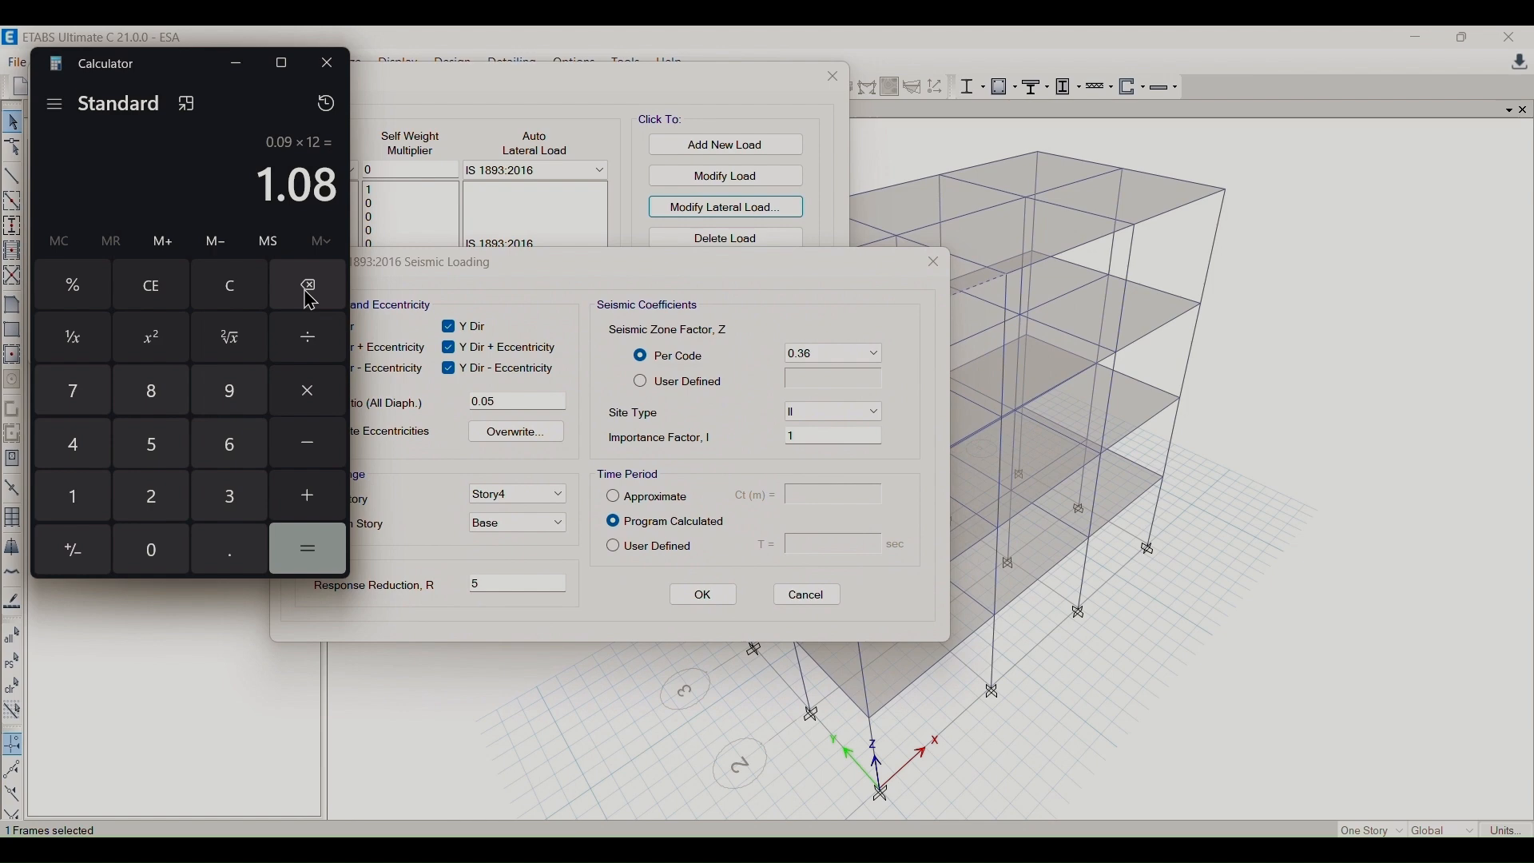
{"action": "left_click", "coordinate": [304, 344]}
{"action": "left_click", "coordinate": [230, 449]}
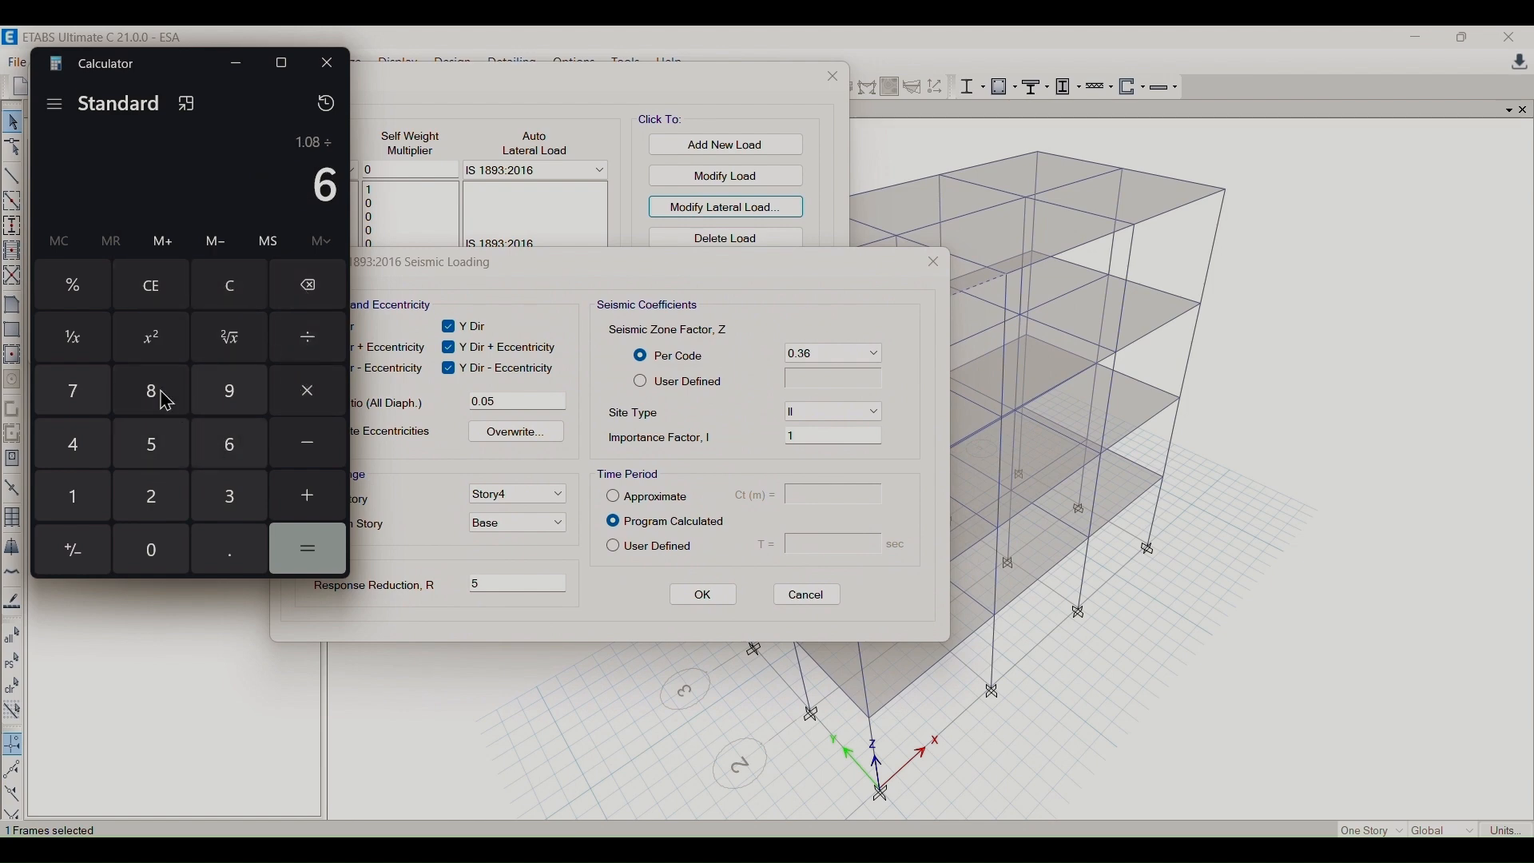
{"action": "left_click", "coordinate": [220, 346]}
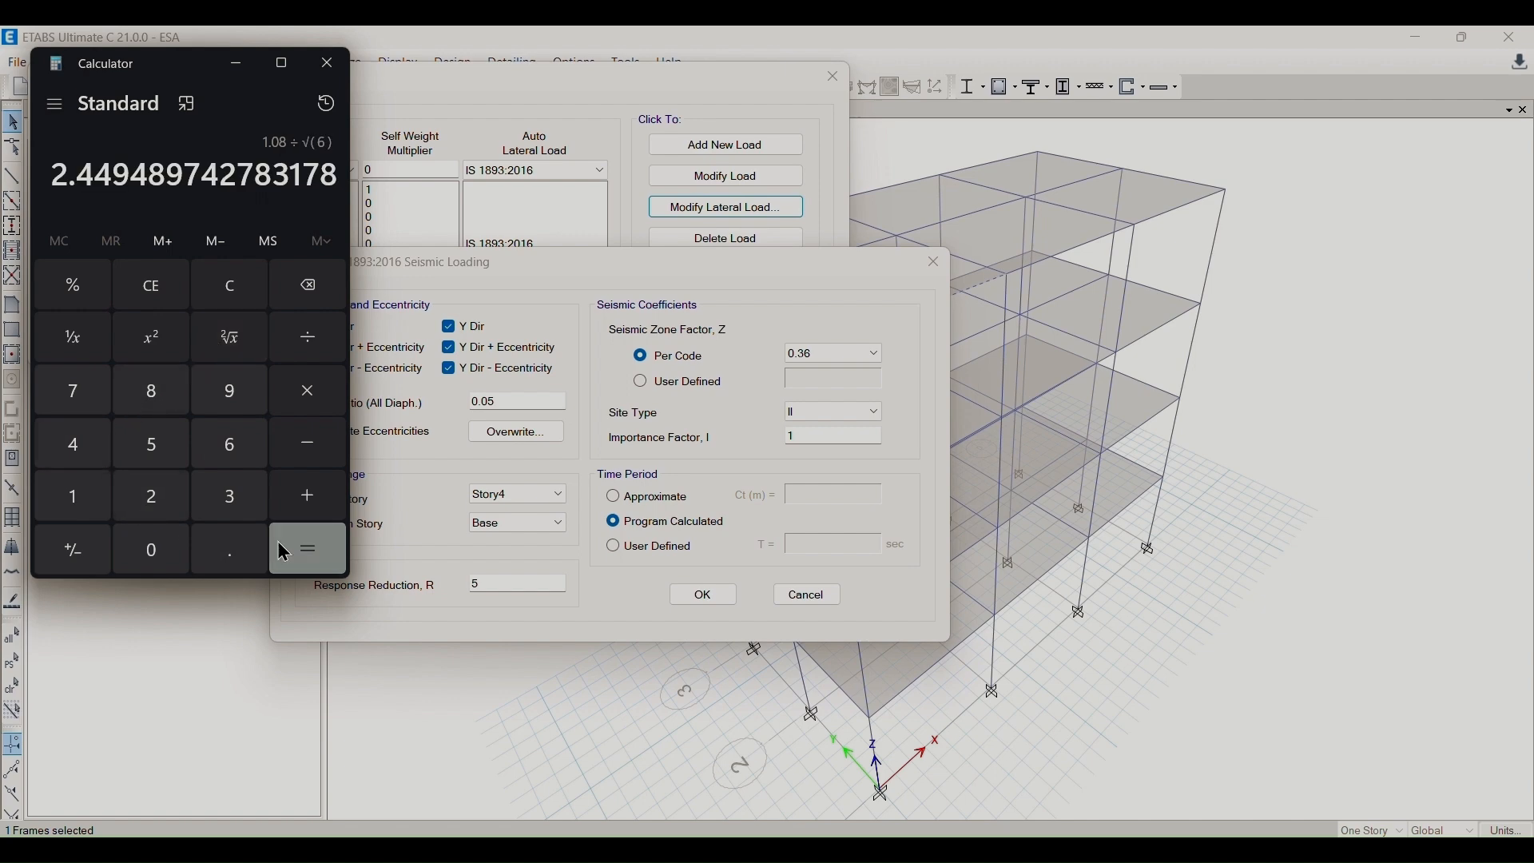
{"action": "left_click", "coordinate": [314, 546]}
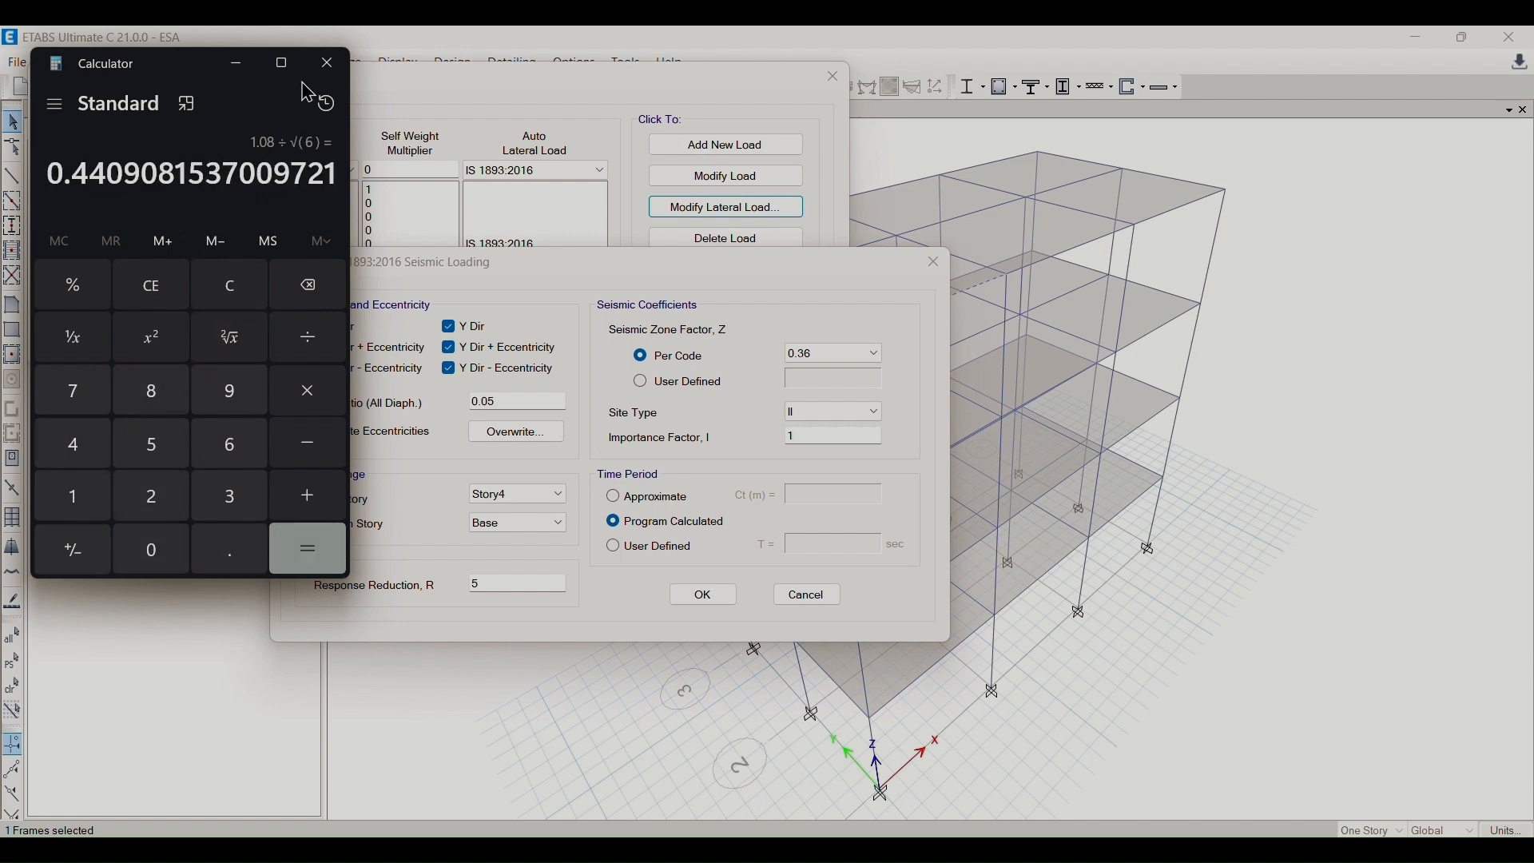
{"action": "left_click", "coordinate": [327, 63]}
- Switch ESA-Y to a user-defined time period using the calculated value, accept the load patterns and run the analysis
{"action": "left_click", "coordinate": [628, 547]}
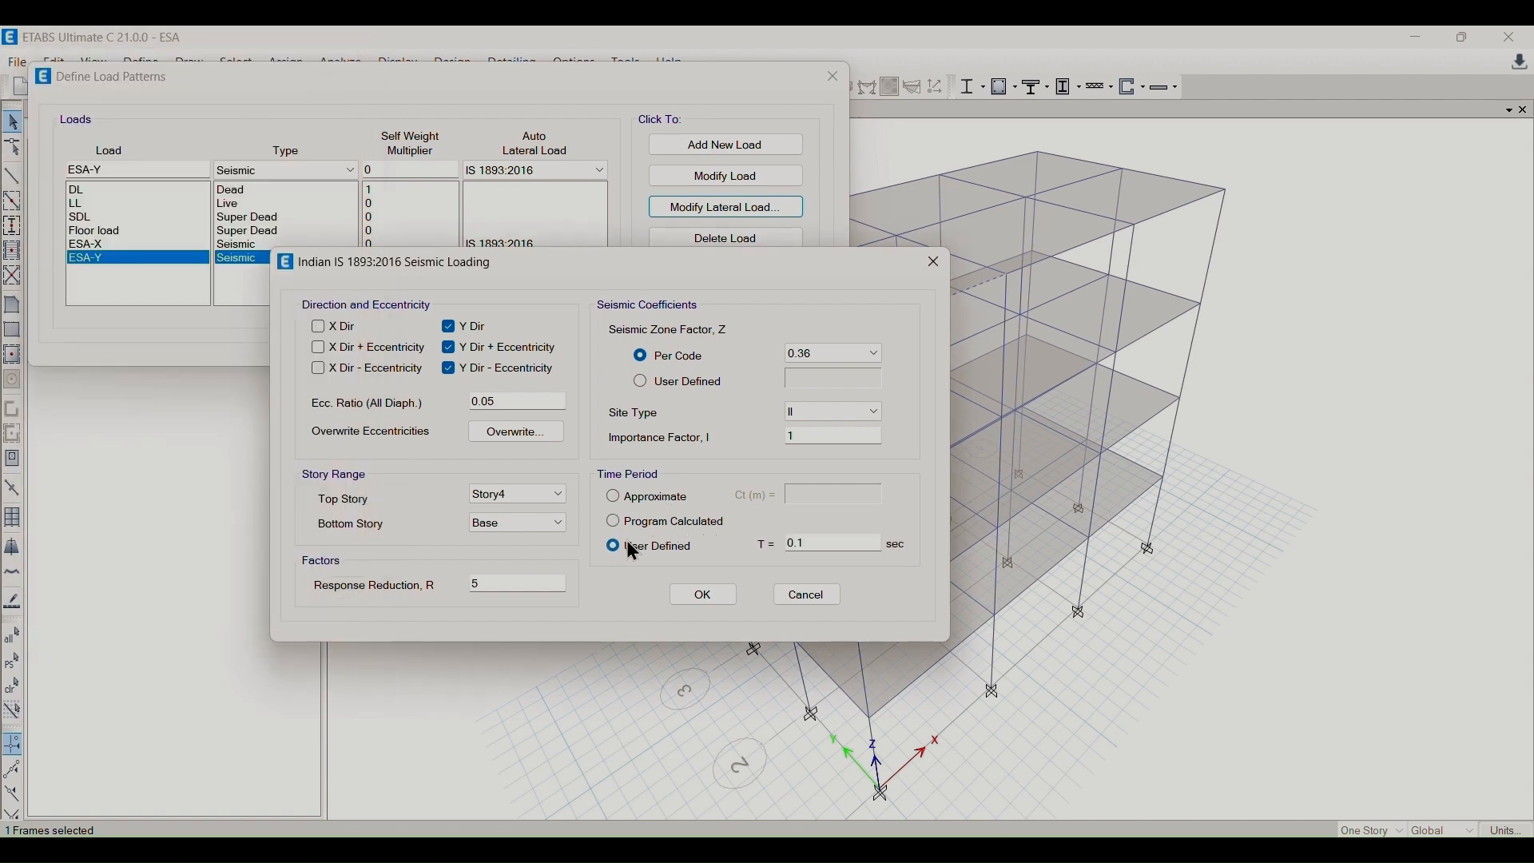
{"action": "left_click", "coordinate": [824, 546]}
{"action": "left_click", "coordinate": [702, 596]}
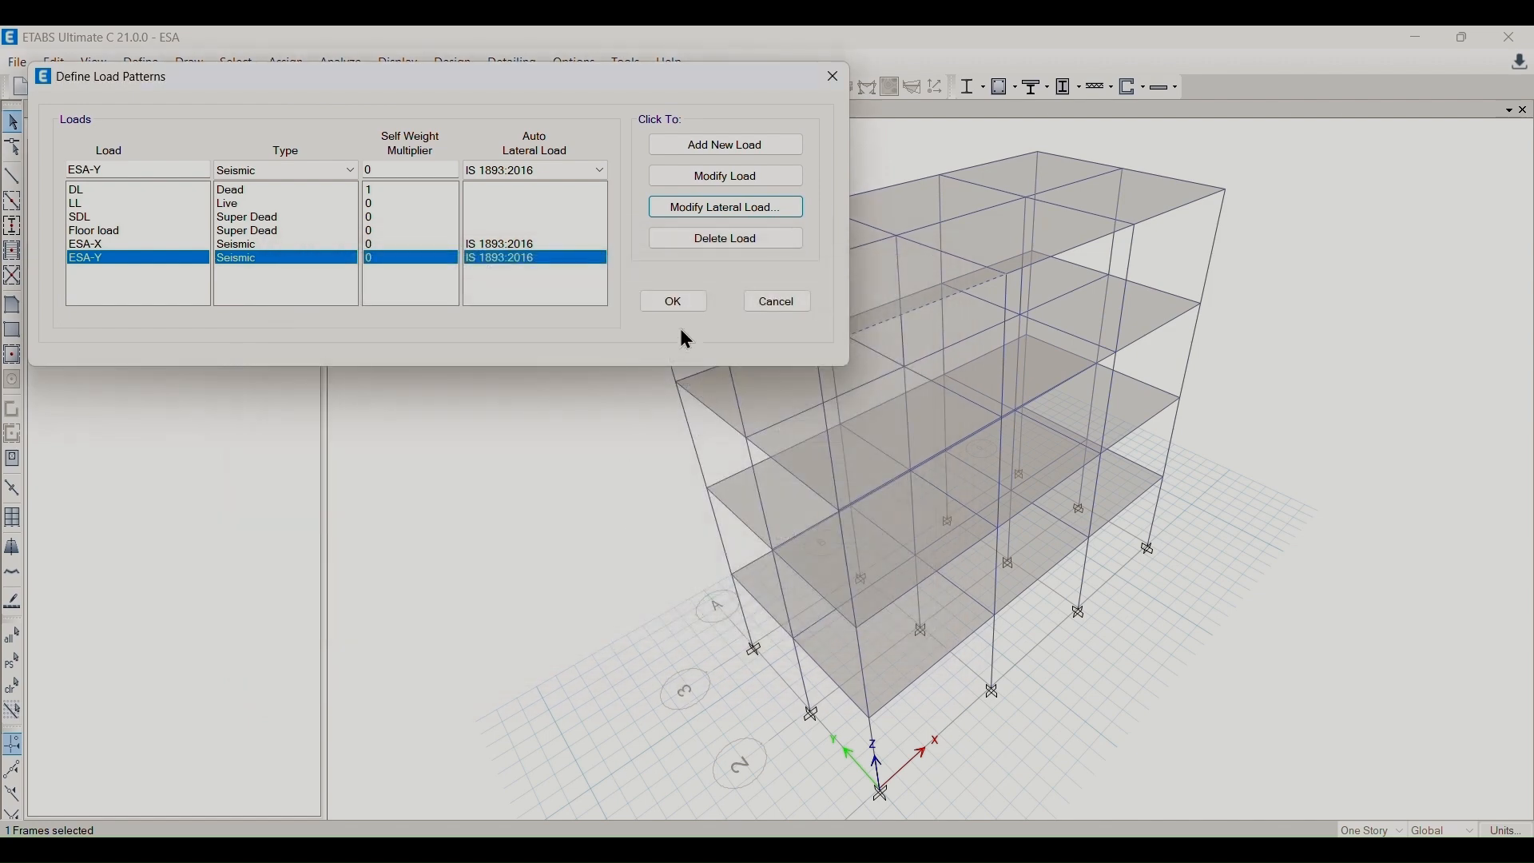
{"action": "left_click", "coordinate": [678, 306]}
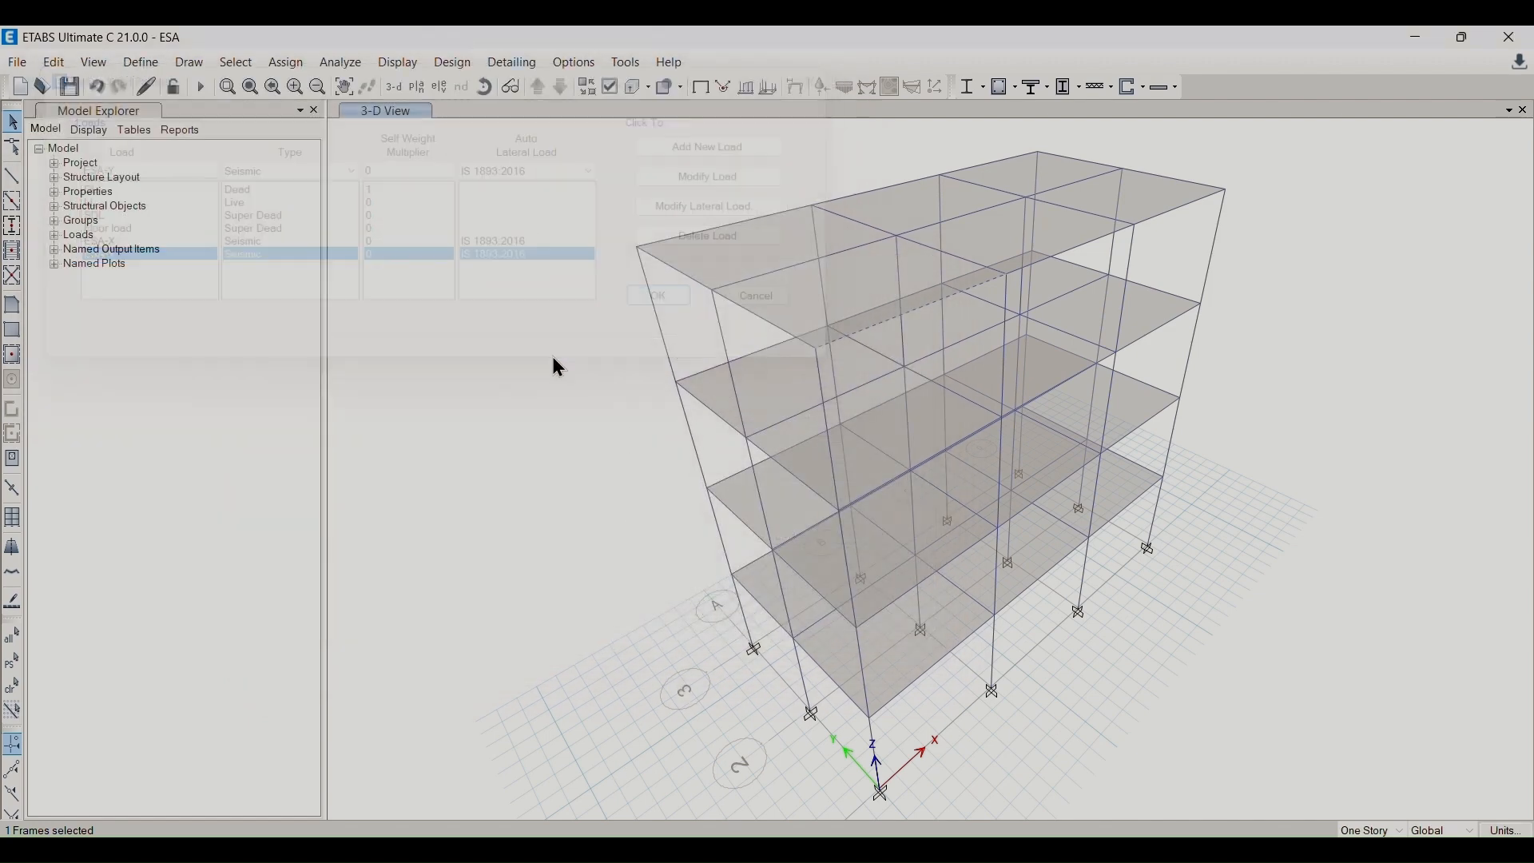
{"action": "left_click", "coordinate": [206, 84]}
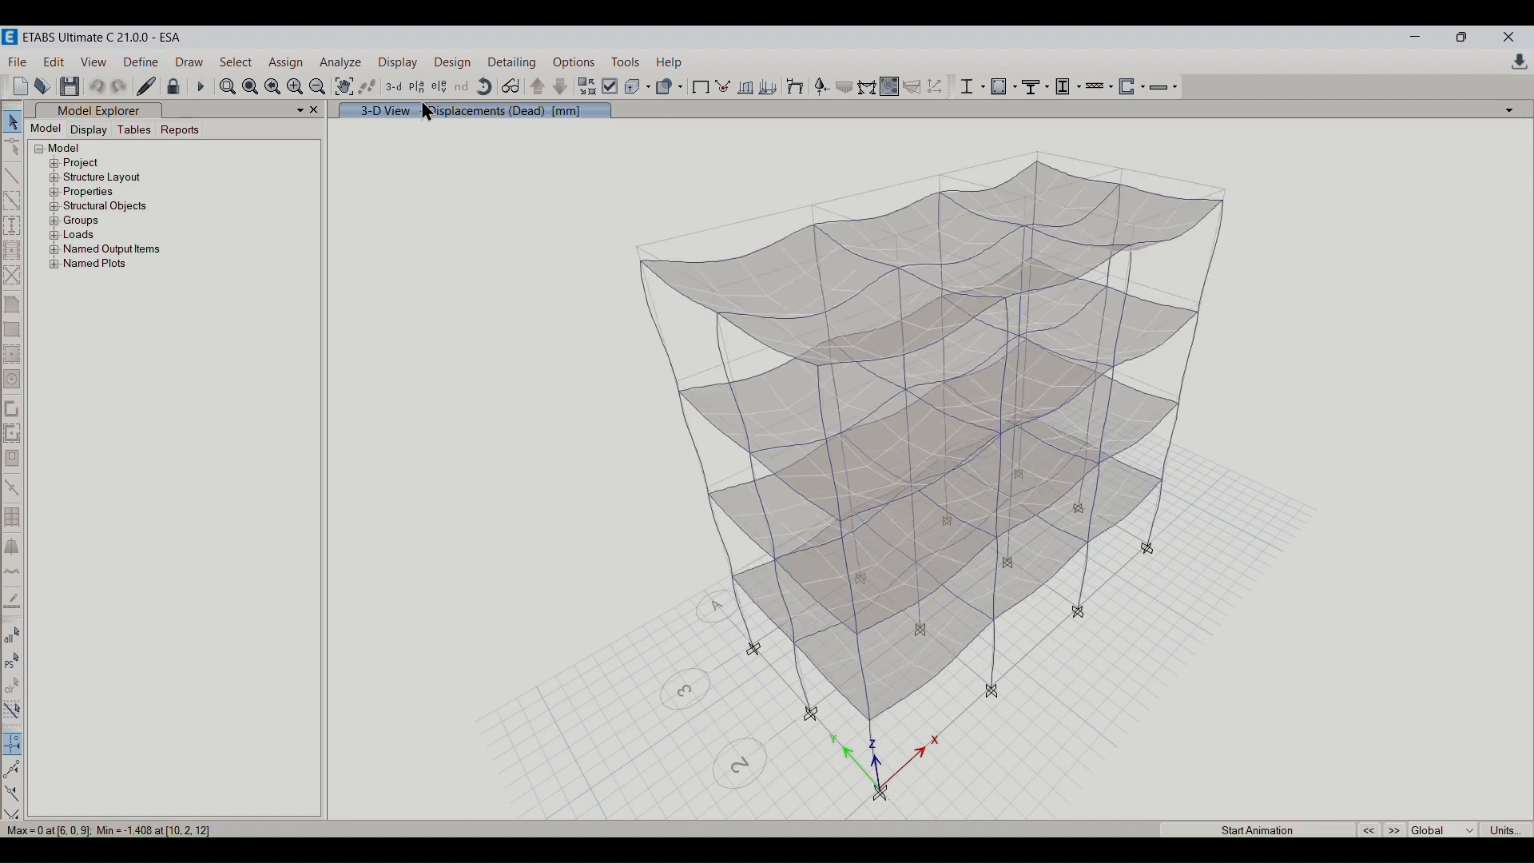
- Show the Structure Output result tables and check the base reactions for the ESA-X and ESA-Y cases
{"action": "left_click", "coordinate": [411, 65]}
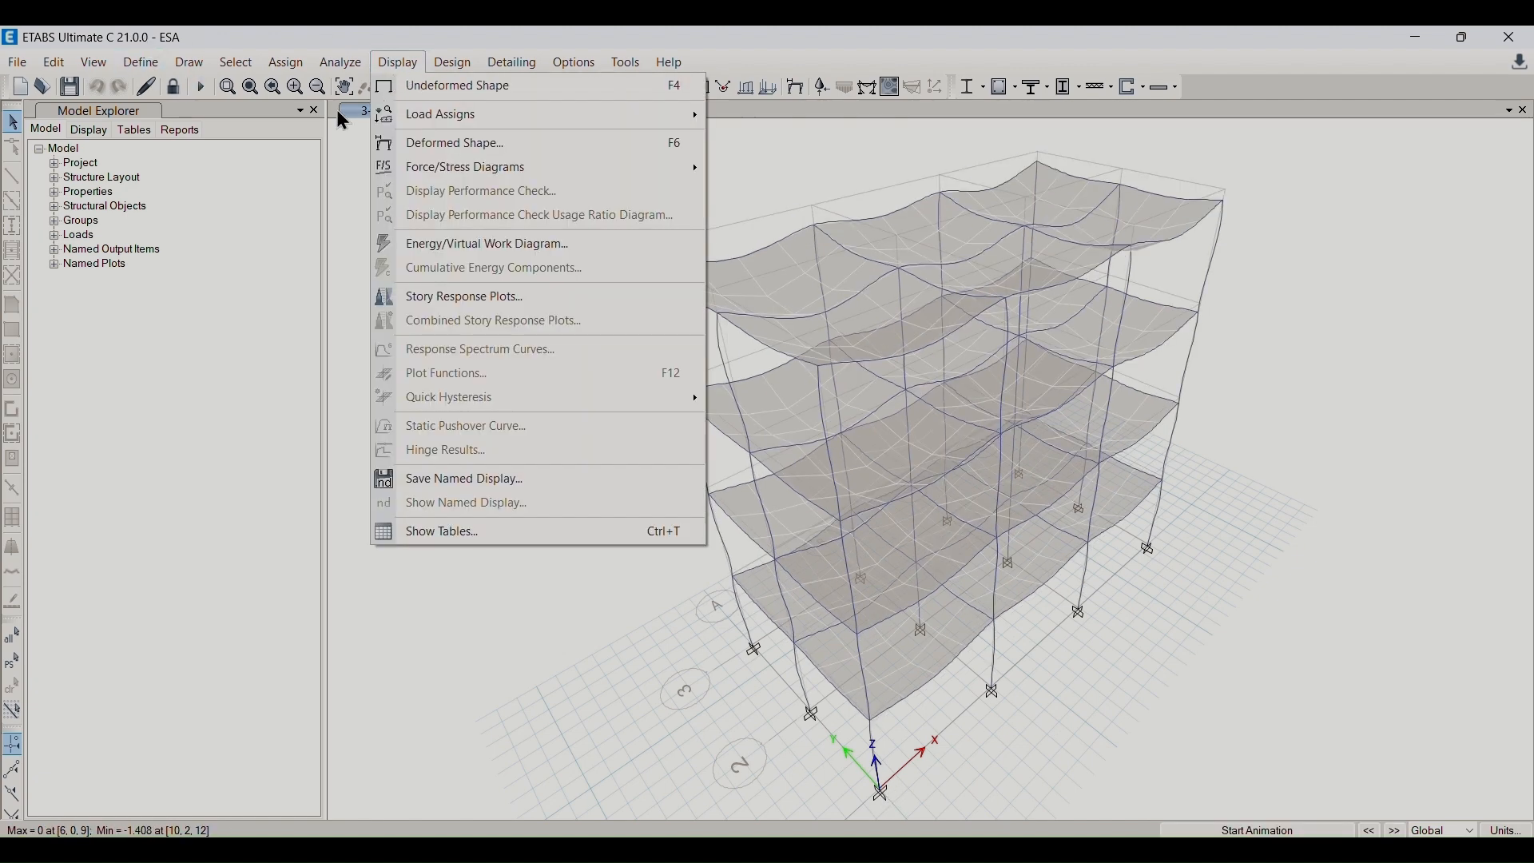
{"action": "left_click", "coordinate": [417, 534]}
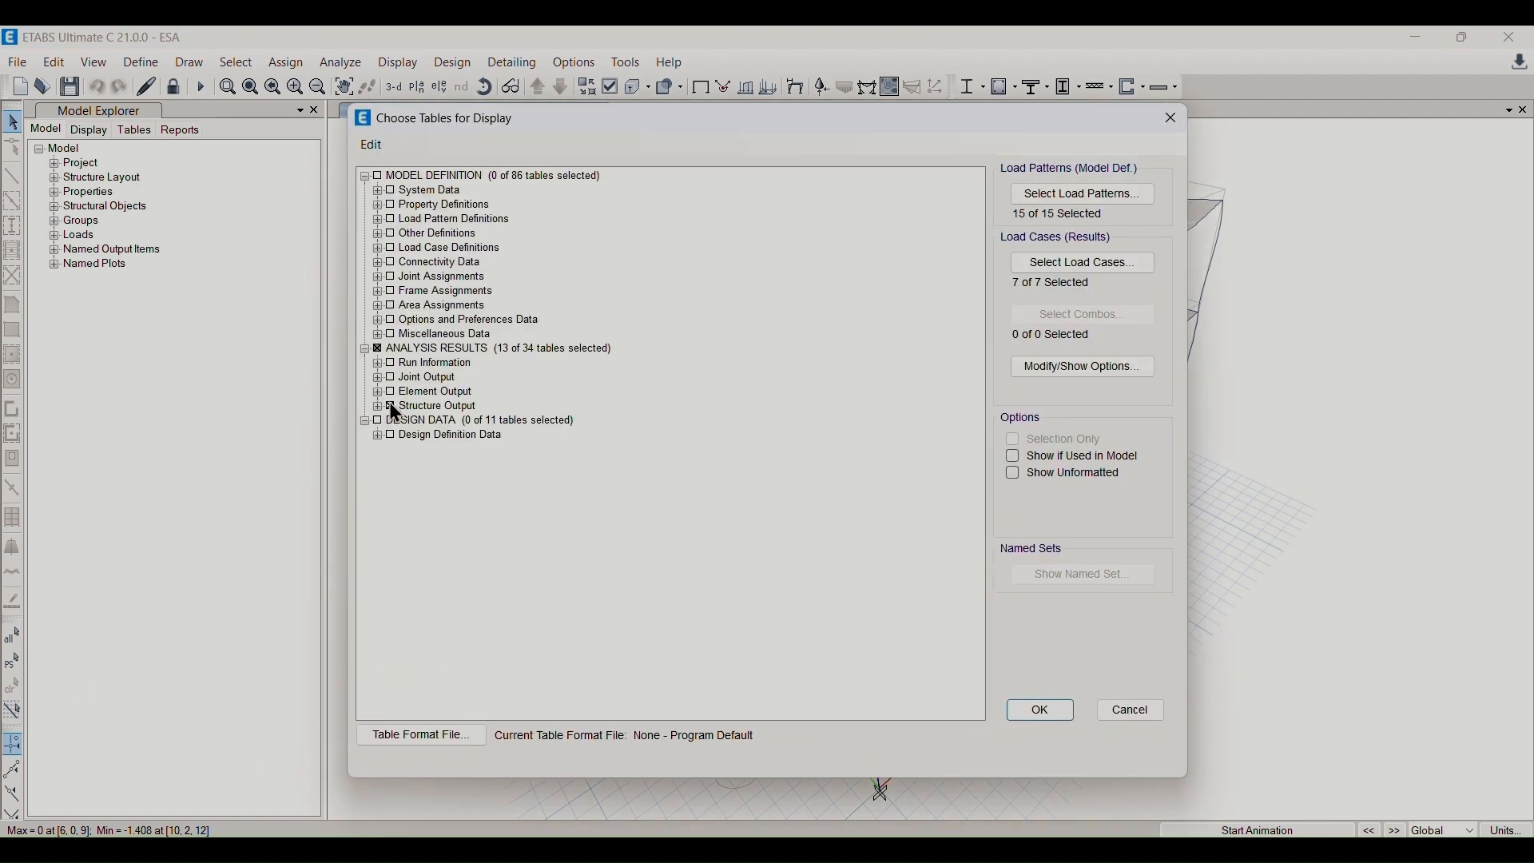
{"action": "left_click", "coordinate": [1041, 709]}
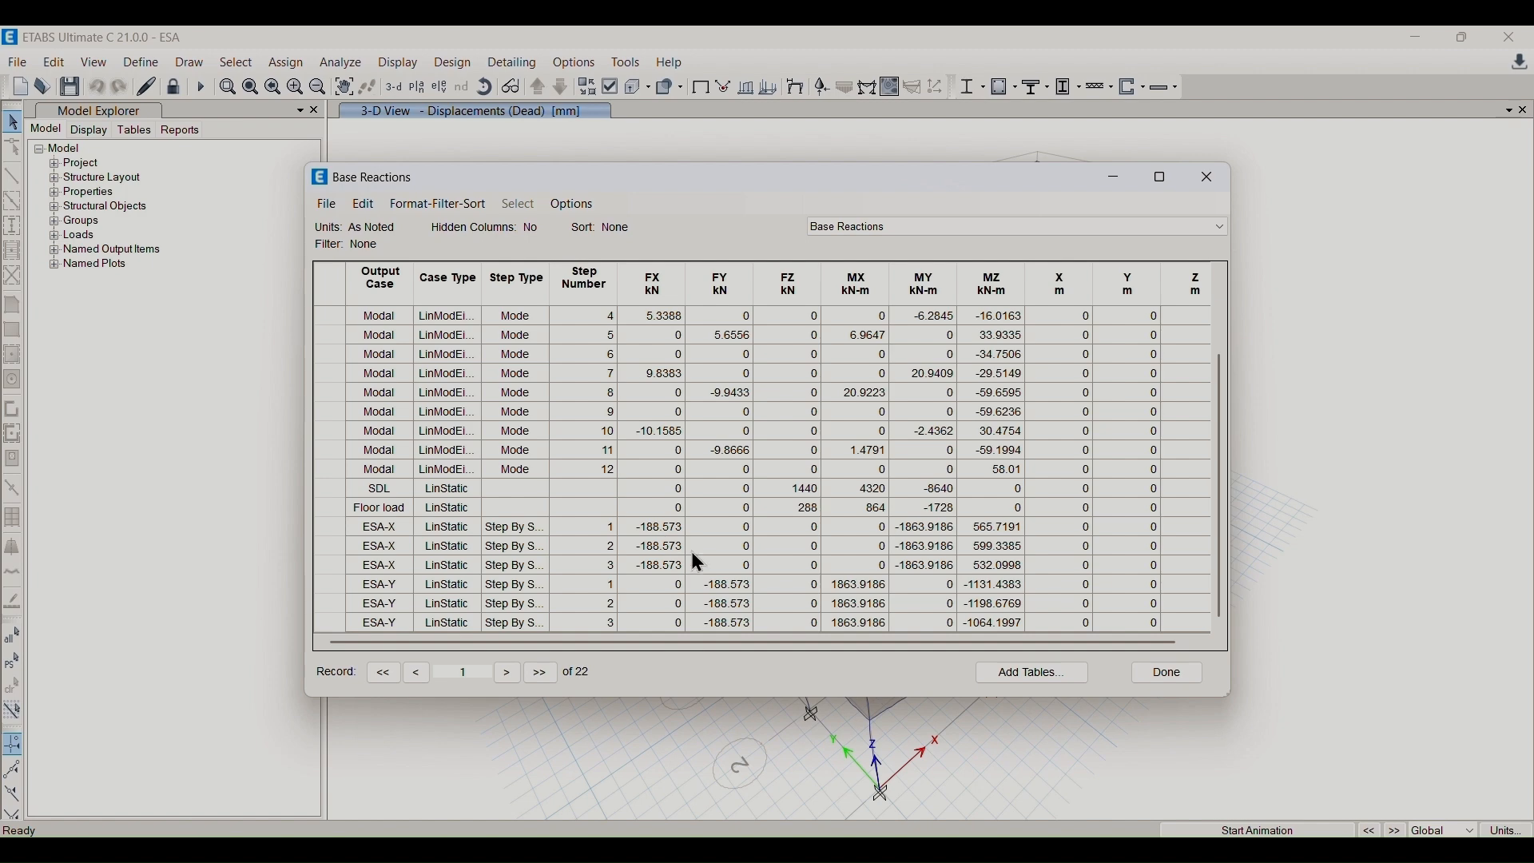
{"action": "left_click", "coordinate": [1157, 671]}
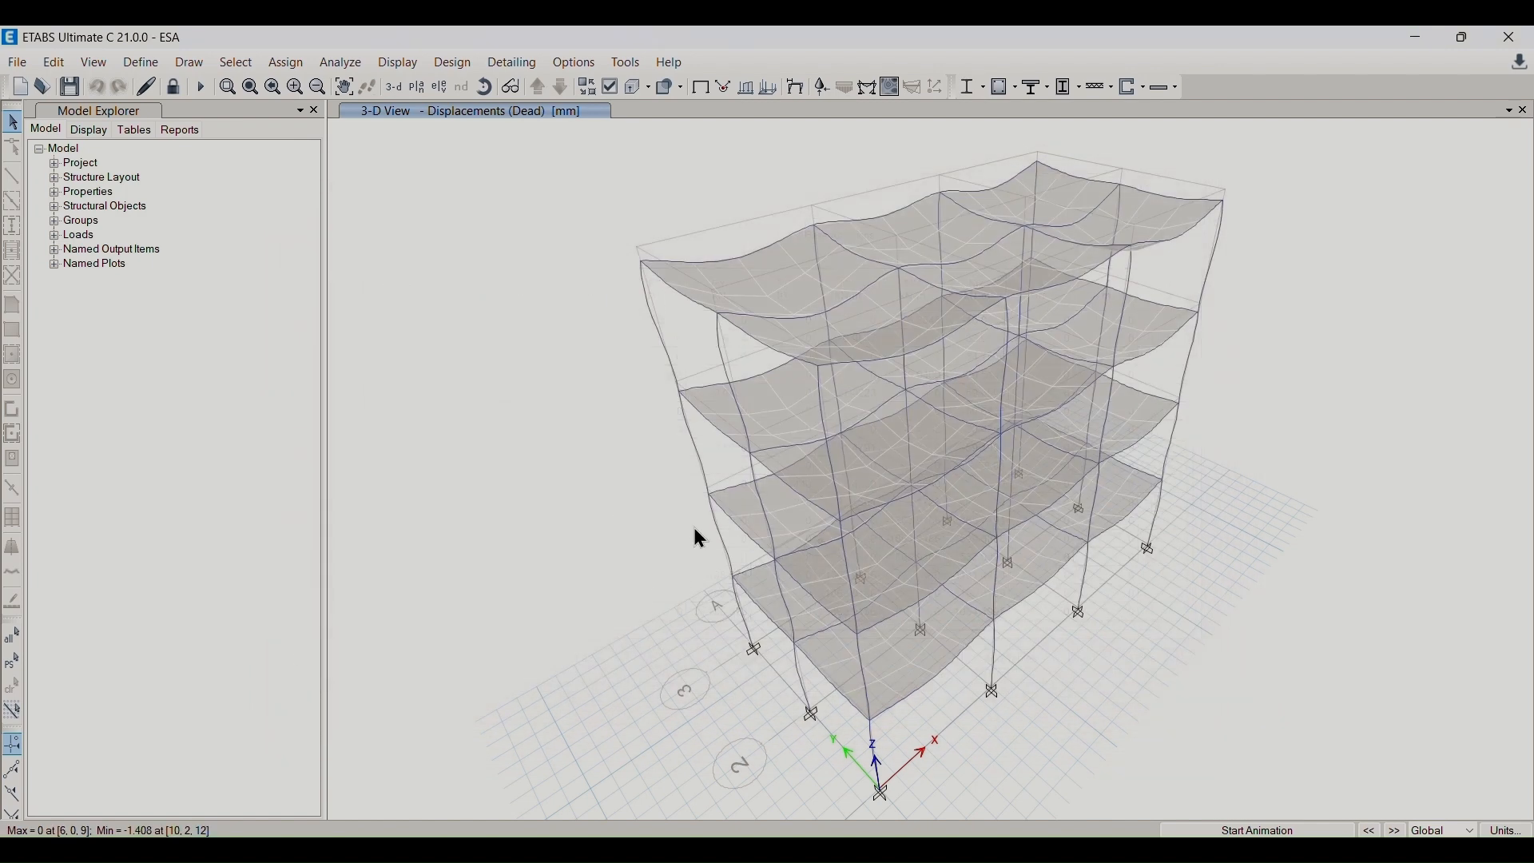
- Display the deformed shape for load case ESA-X at step number 1 and animate it
{"action": "left_click", "coordinate": [405, 69]}
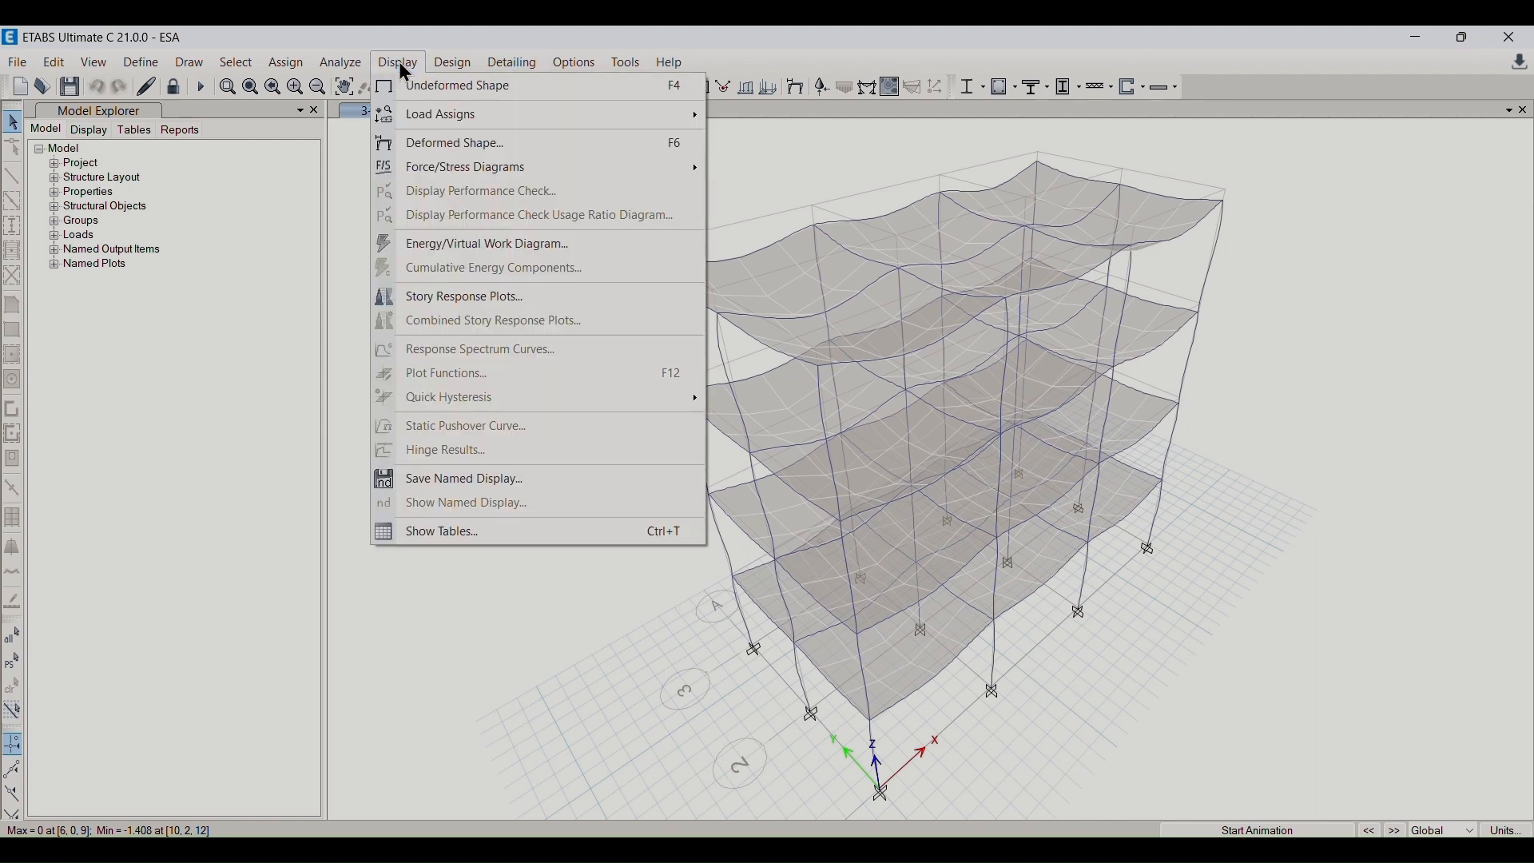
{"action": "left_click", "coordinate": [397, 148]}
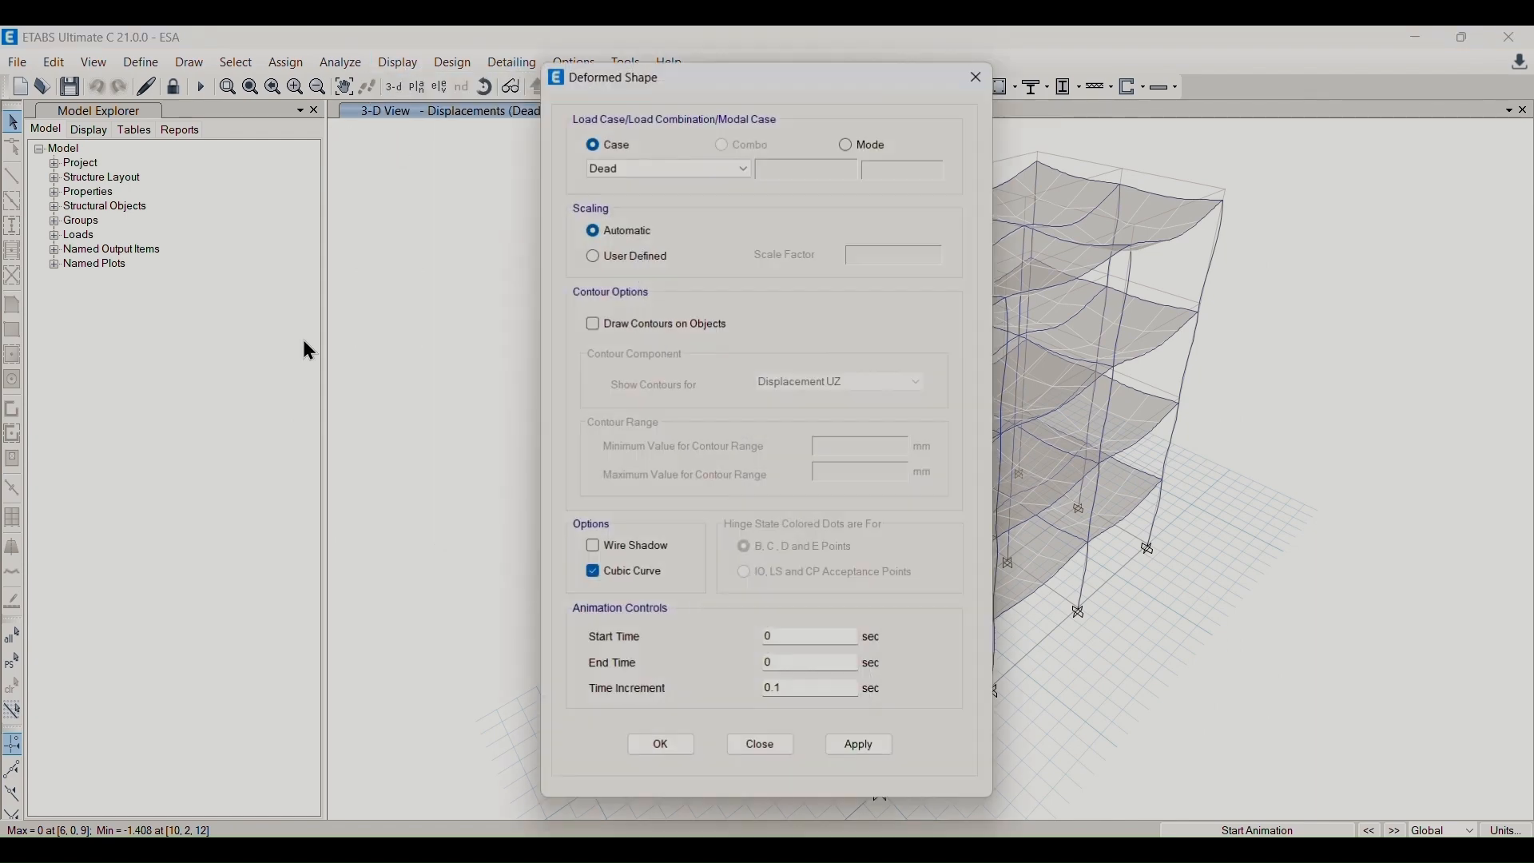
{"action": "left_click", "coordinate": [673, 168]}
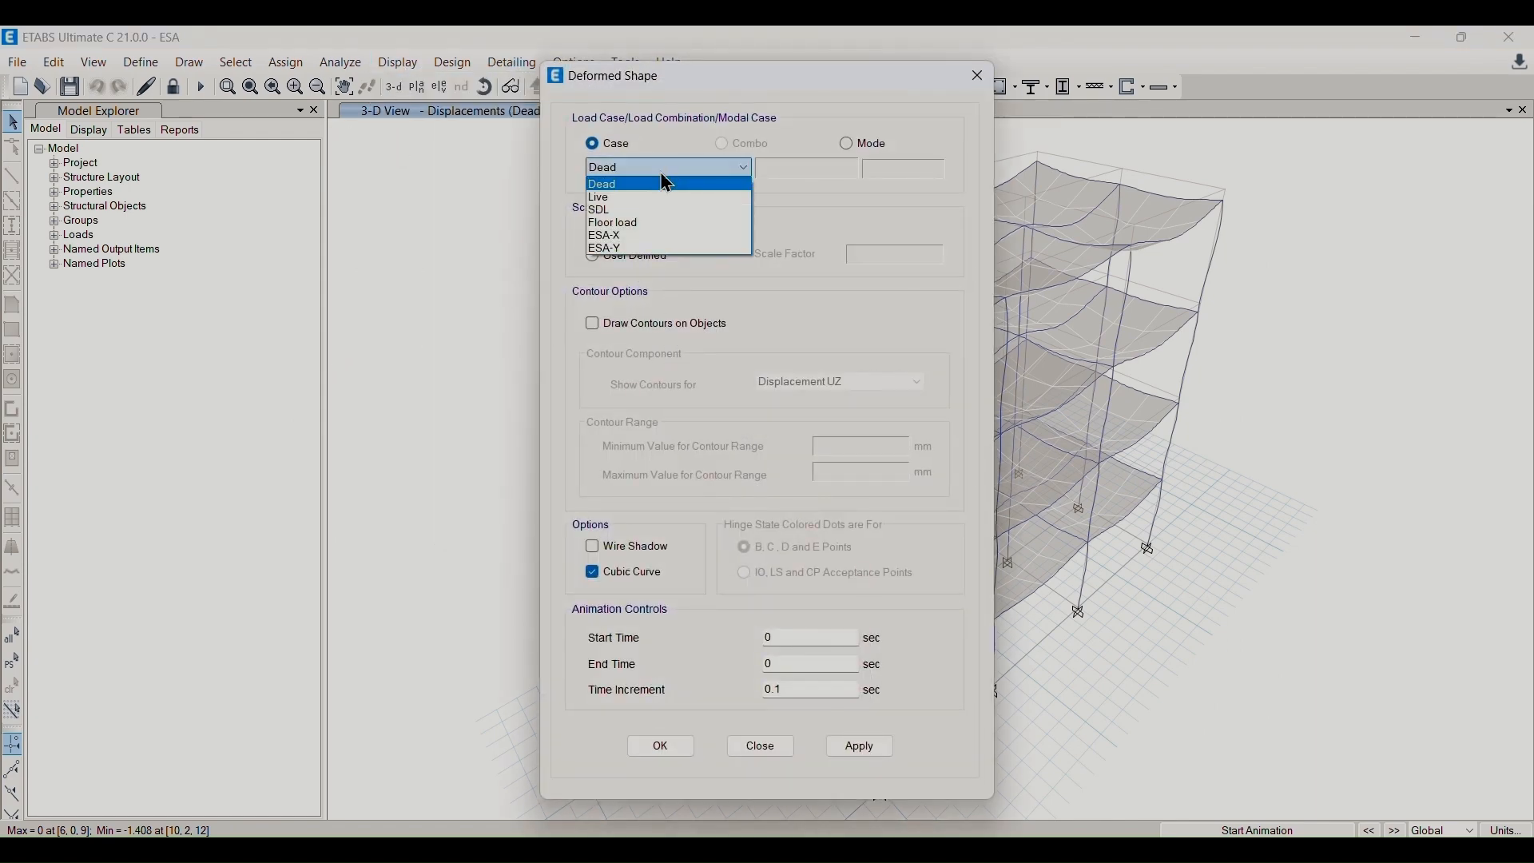
{"action": "left_click", "coordinate": [631, 230]}
{"action": "left_click", "coordinate": [872, 748]}
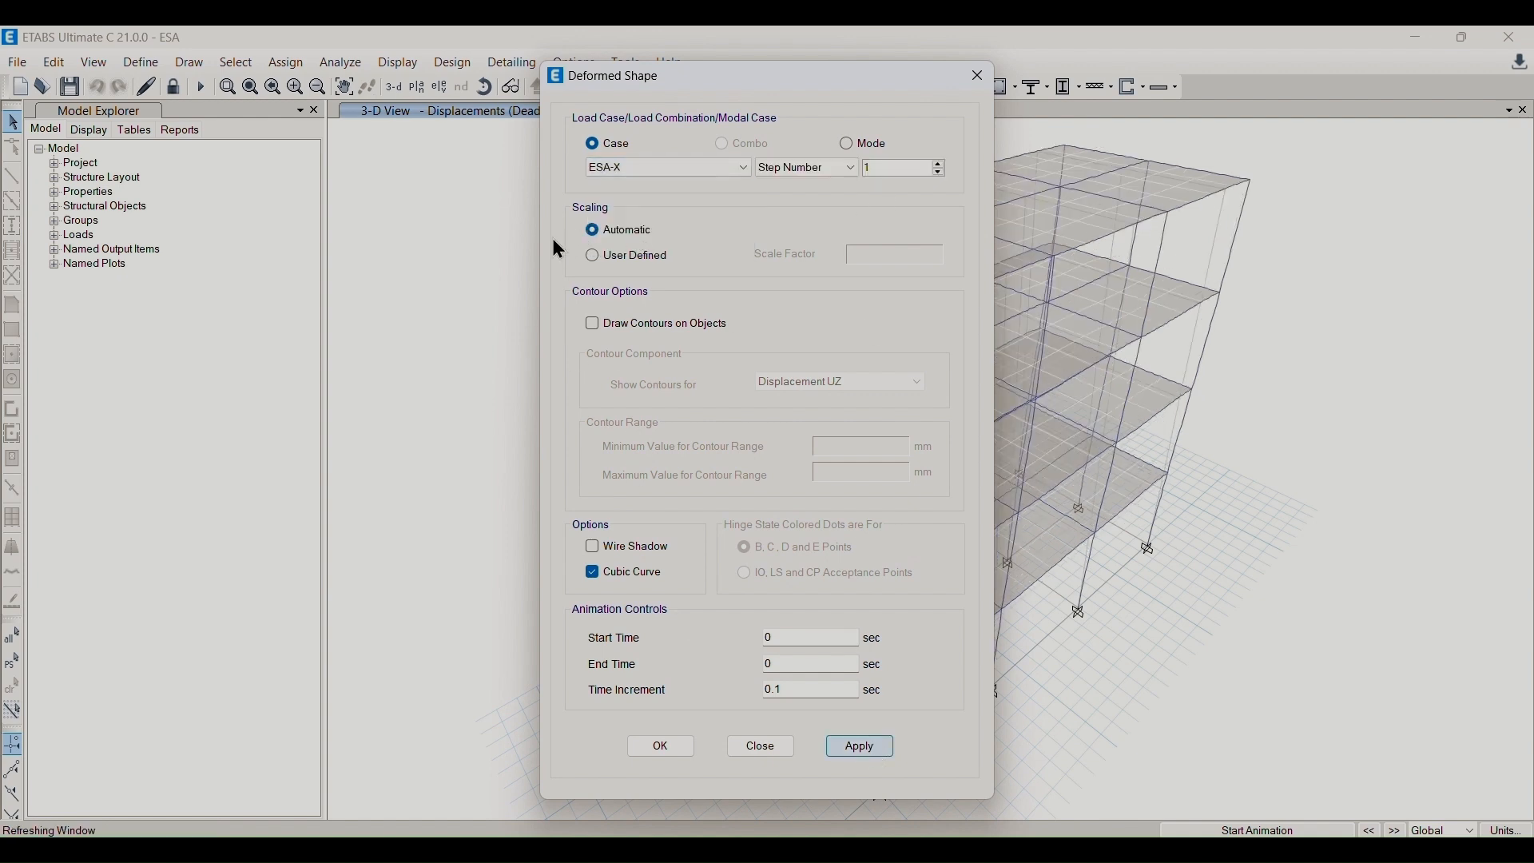
{"action": "left_click_drag", "start_coordinate": [596, 74], "coordinate": [264, 52]}
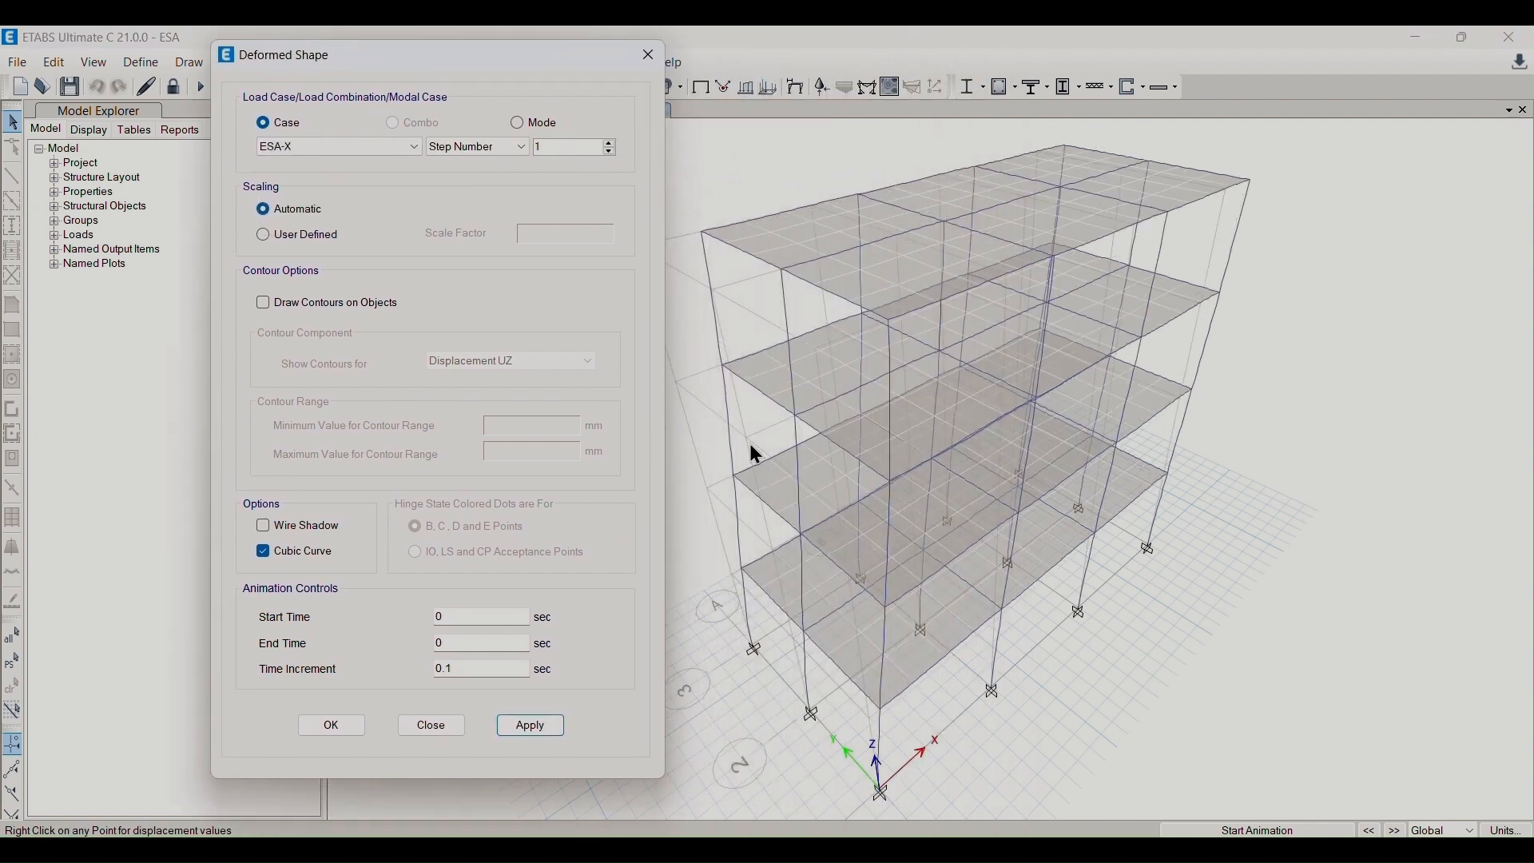
{"action": "left_click", "coordinate": [1241, 830]}
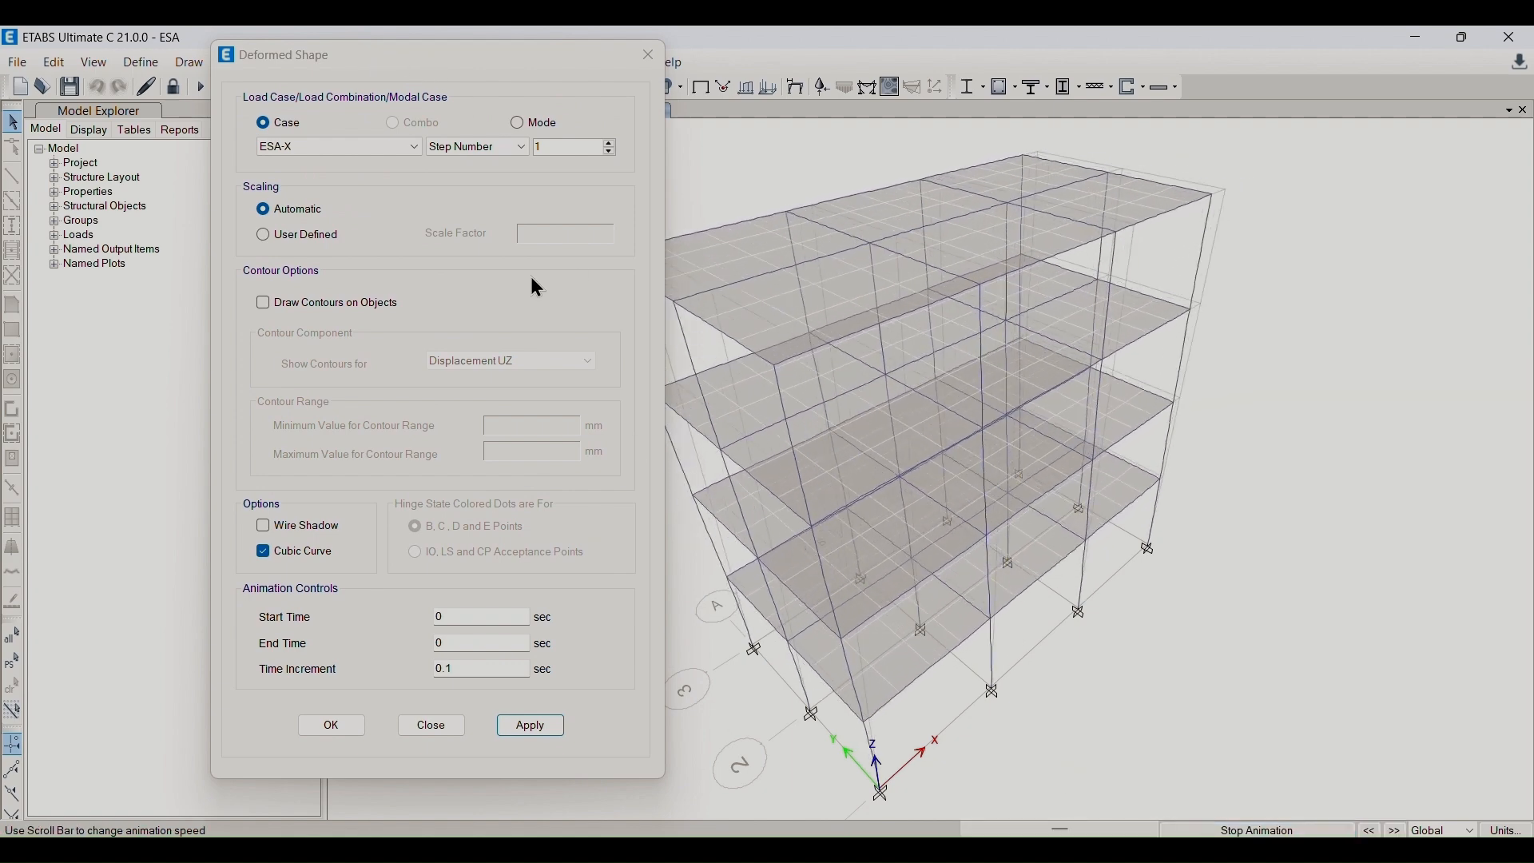
- Stop the ESA-X animation, display the deformed shape for load case ESA-Y at step number 1, and animate it
{"action": "left_click_drag", "start_coordinate": [491, 60], "coordinate": [347, 56]}
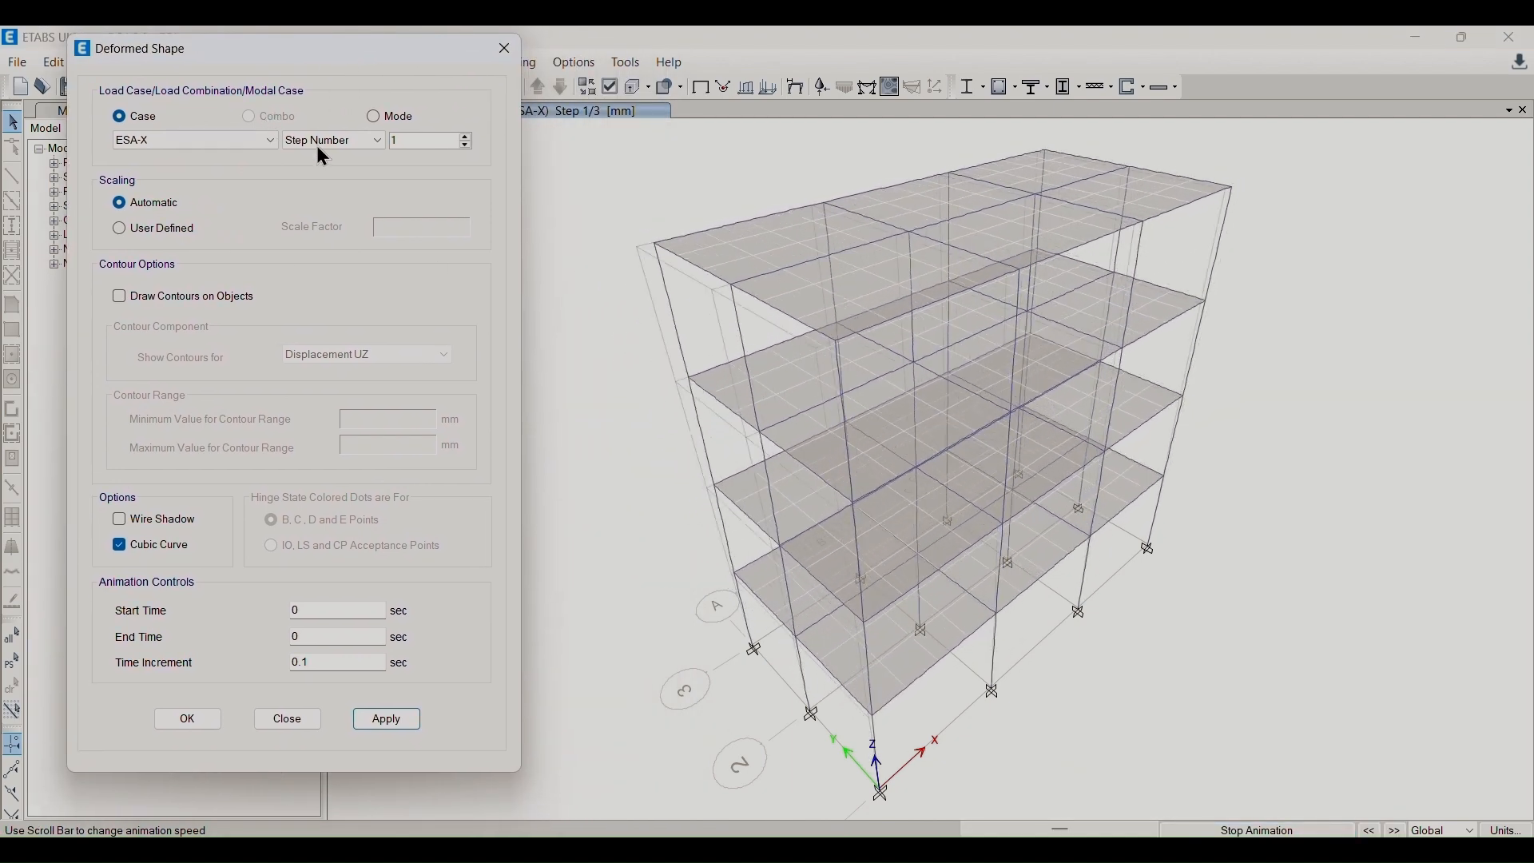
{"action": "left_click", "coordinate": [1291, 832]}
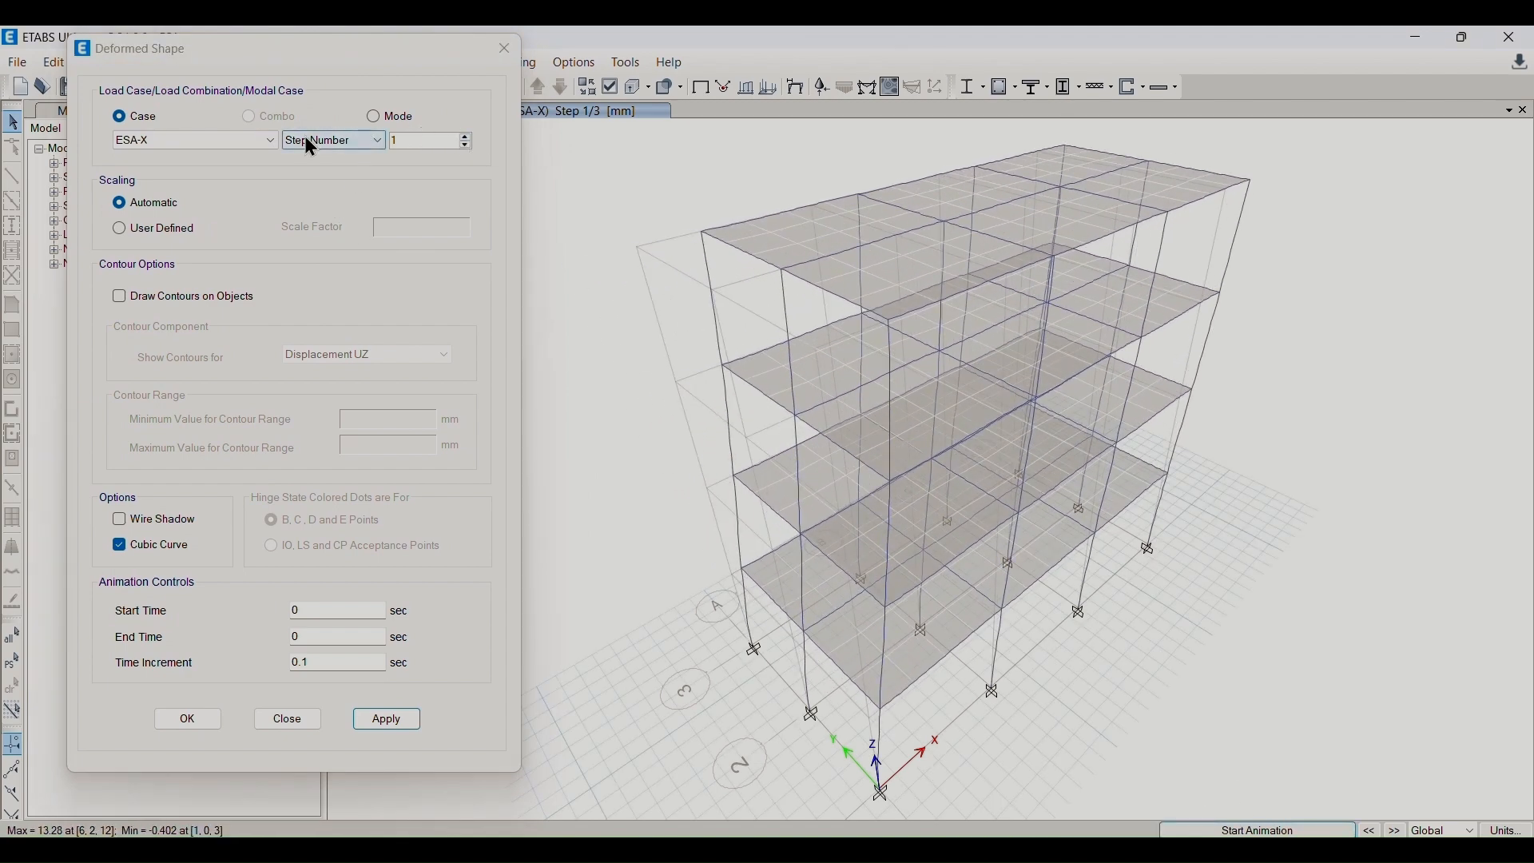
{"action": "left_click", "coordinate": [256, 141]}
{"action": "left_click", "coordinate": [165, 218]}
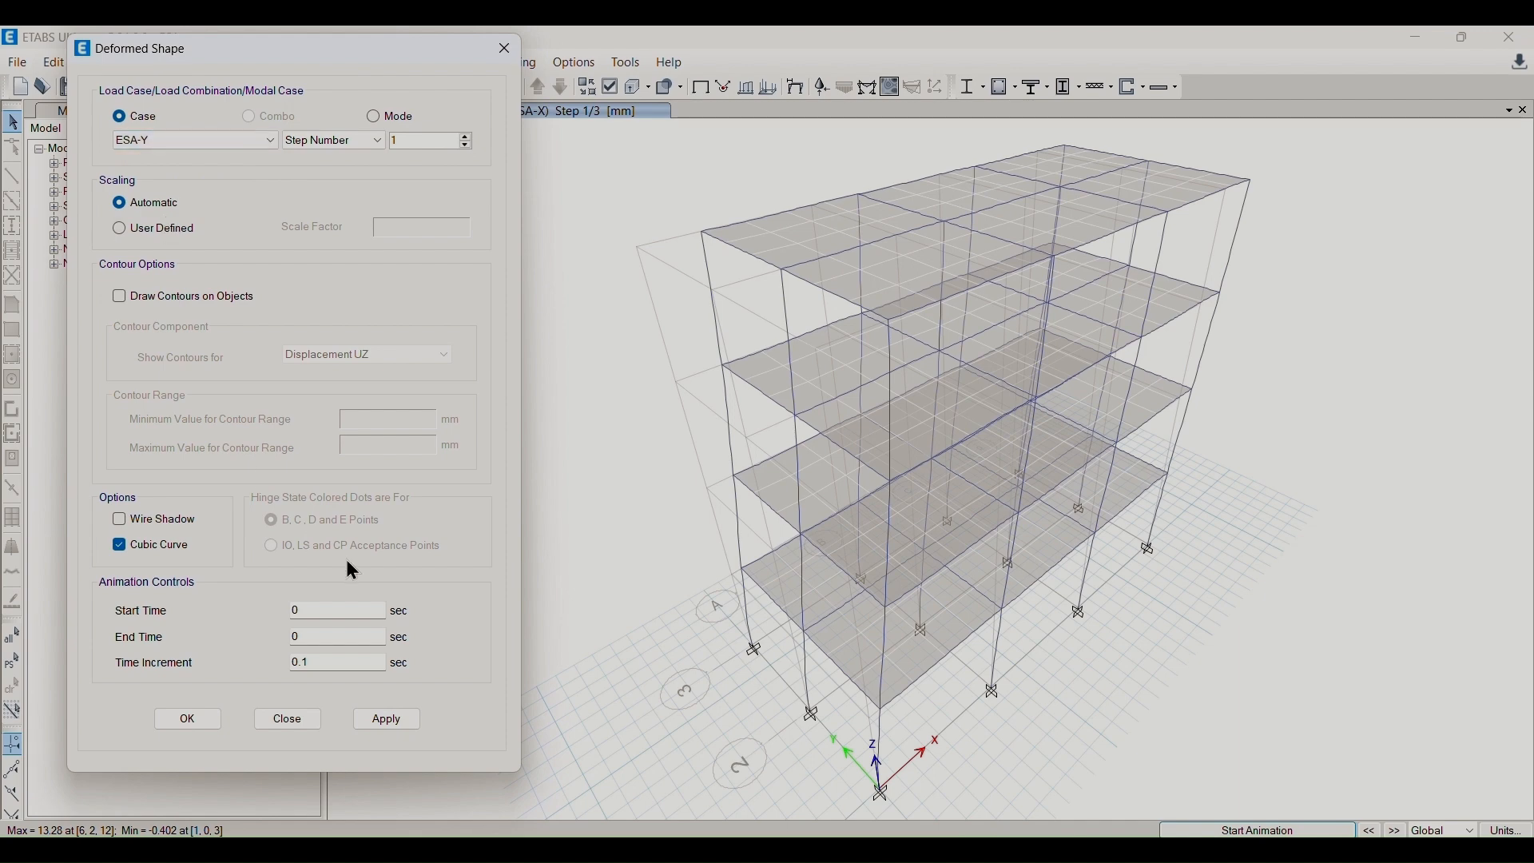
{"action": "left_click", "coordinate": [387, 720]}
{"action": "left_click", "coordinate": [1191, 832]}
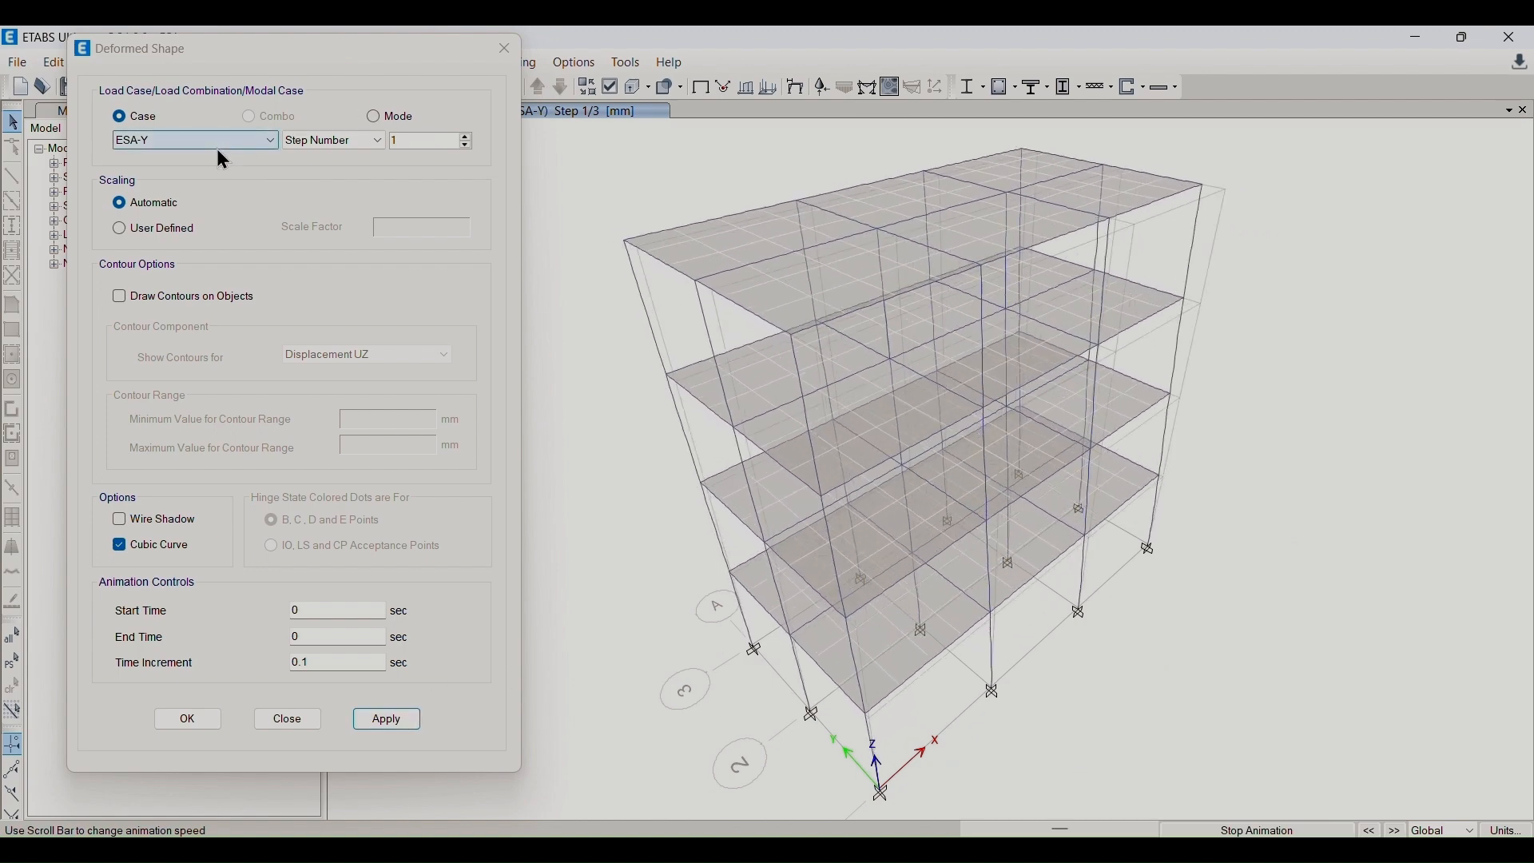
- Show the ESA-Y deformed shape at step number 2, stop its animation and accept the deformed shape settings
{"action": "left_click", "coordinate": [464, 136]}
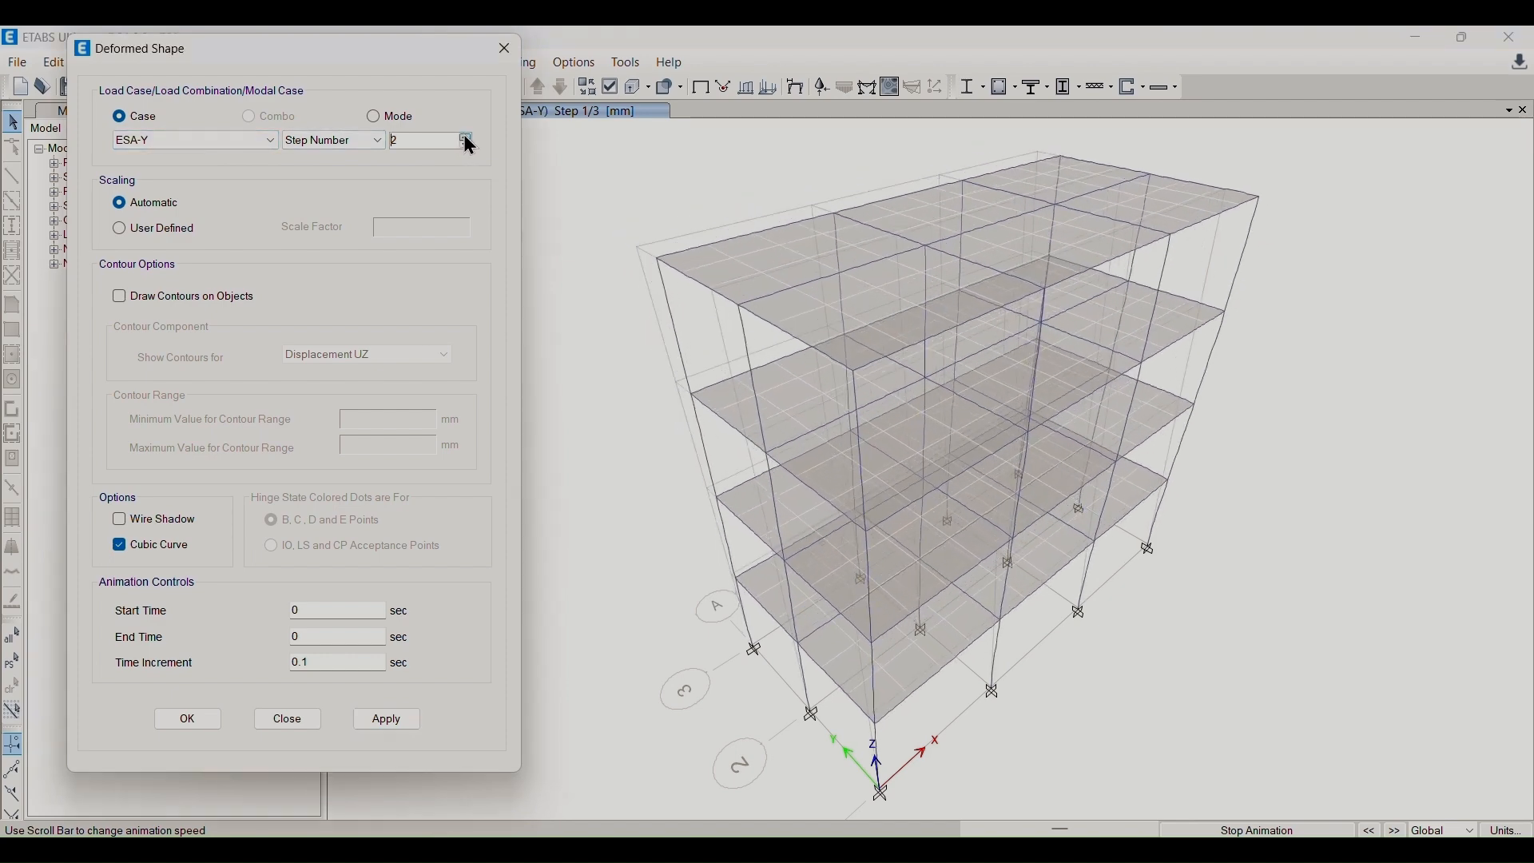
{"action": "left_click", "coordinate": [402, 724]}
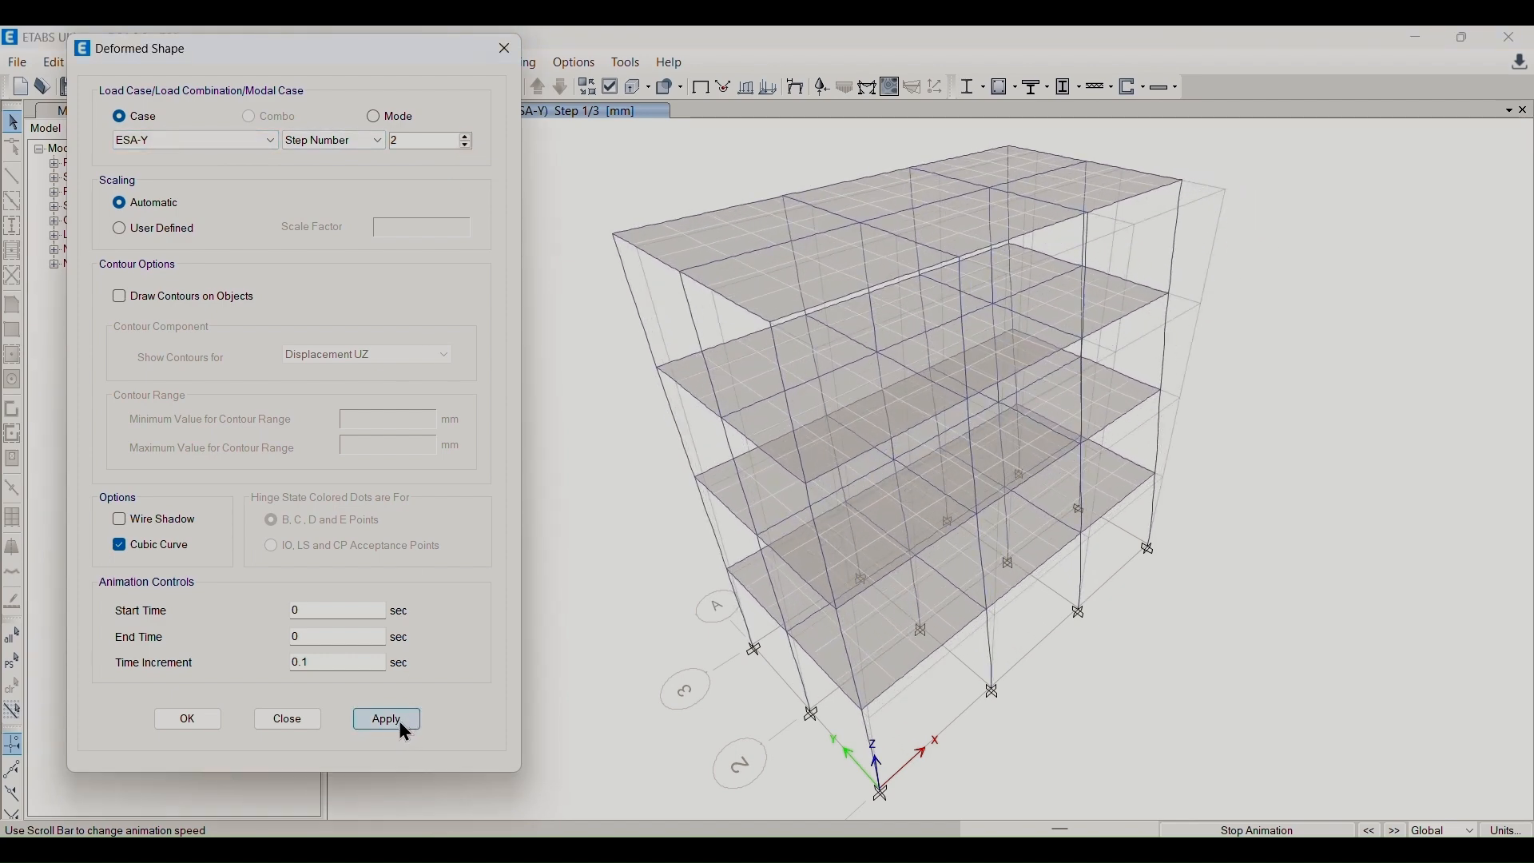
{"action": "left_click", "coordinate": [1258, 831]}
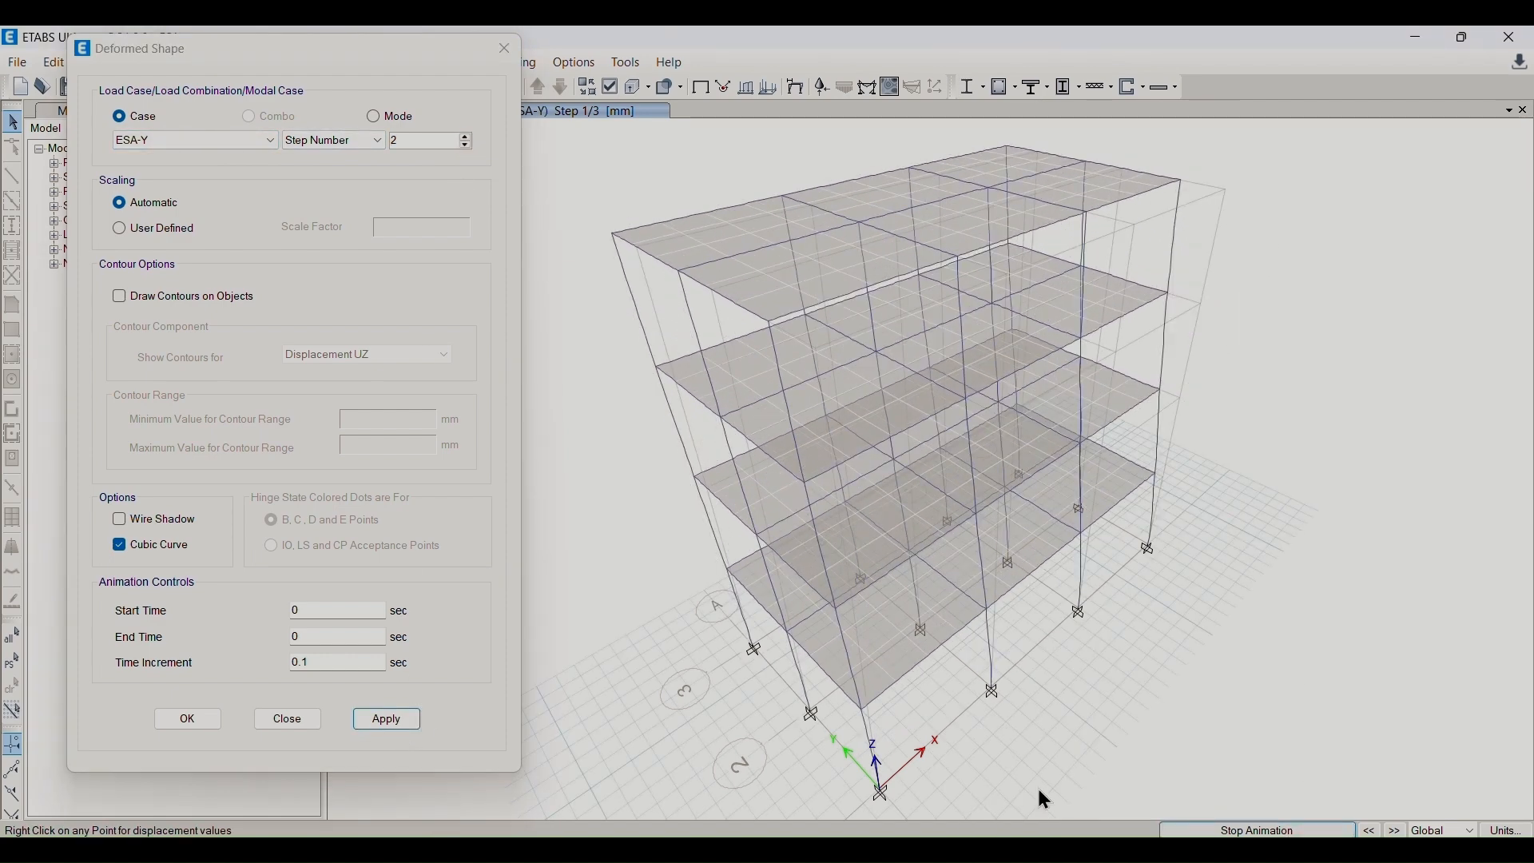
{"action": "left_click", "coordinate": [186, 141]}
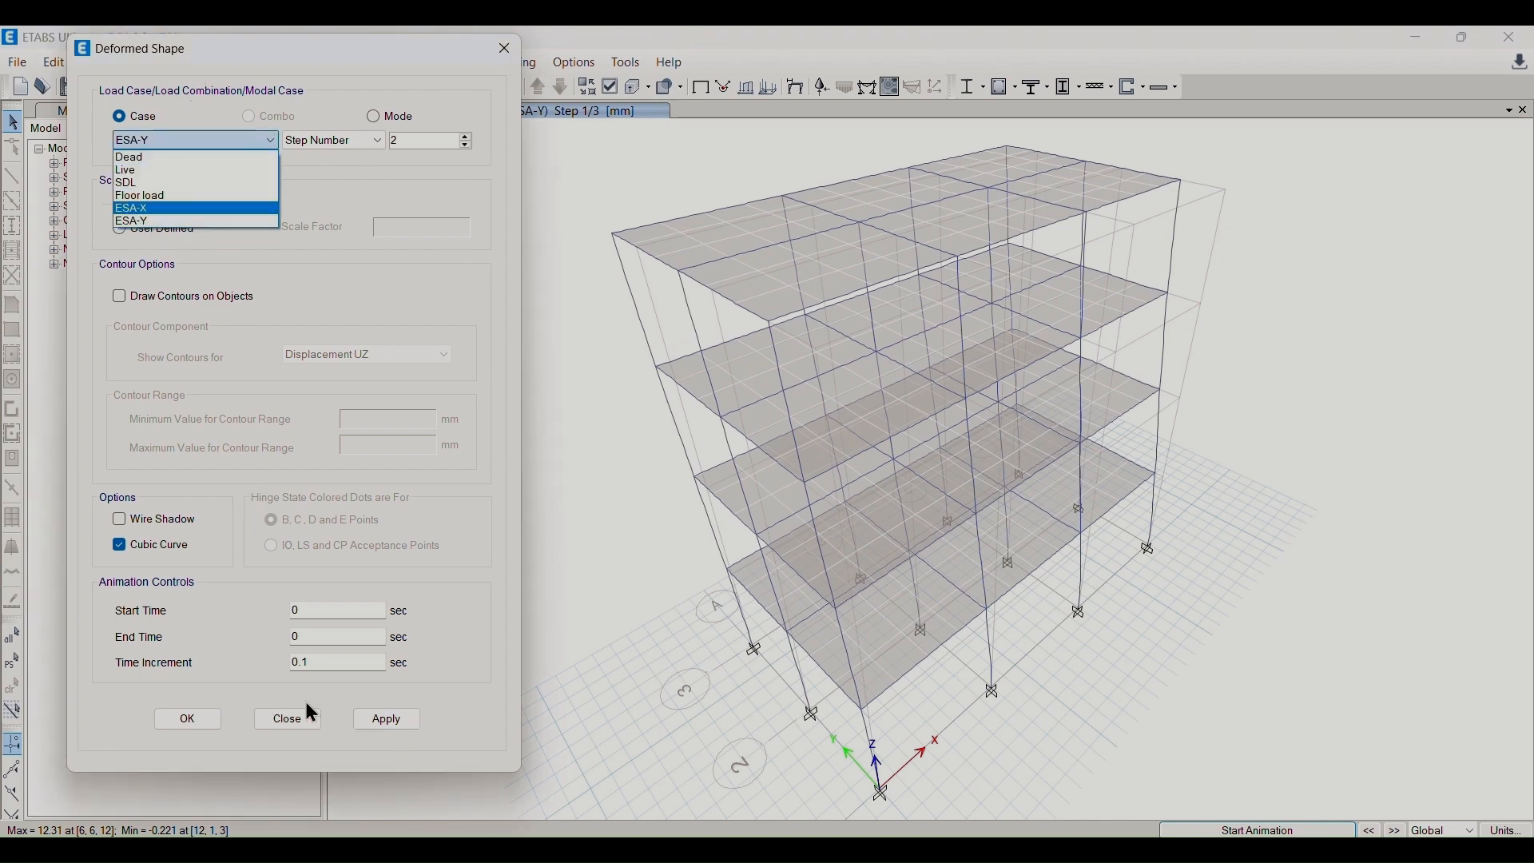
{"action": "left_click", "coordinate": [215, 140]}
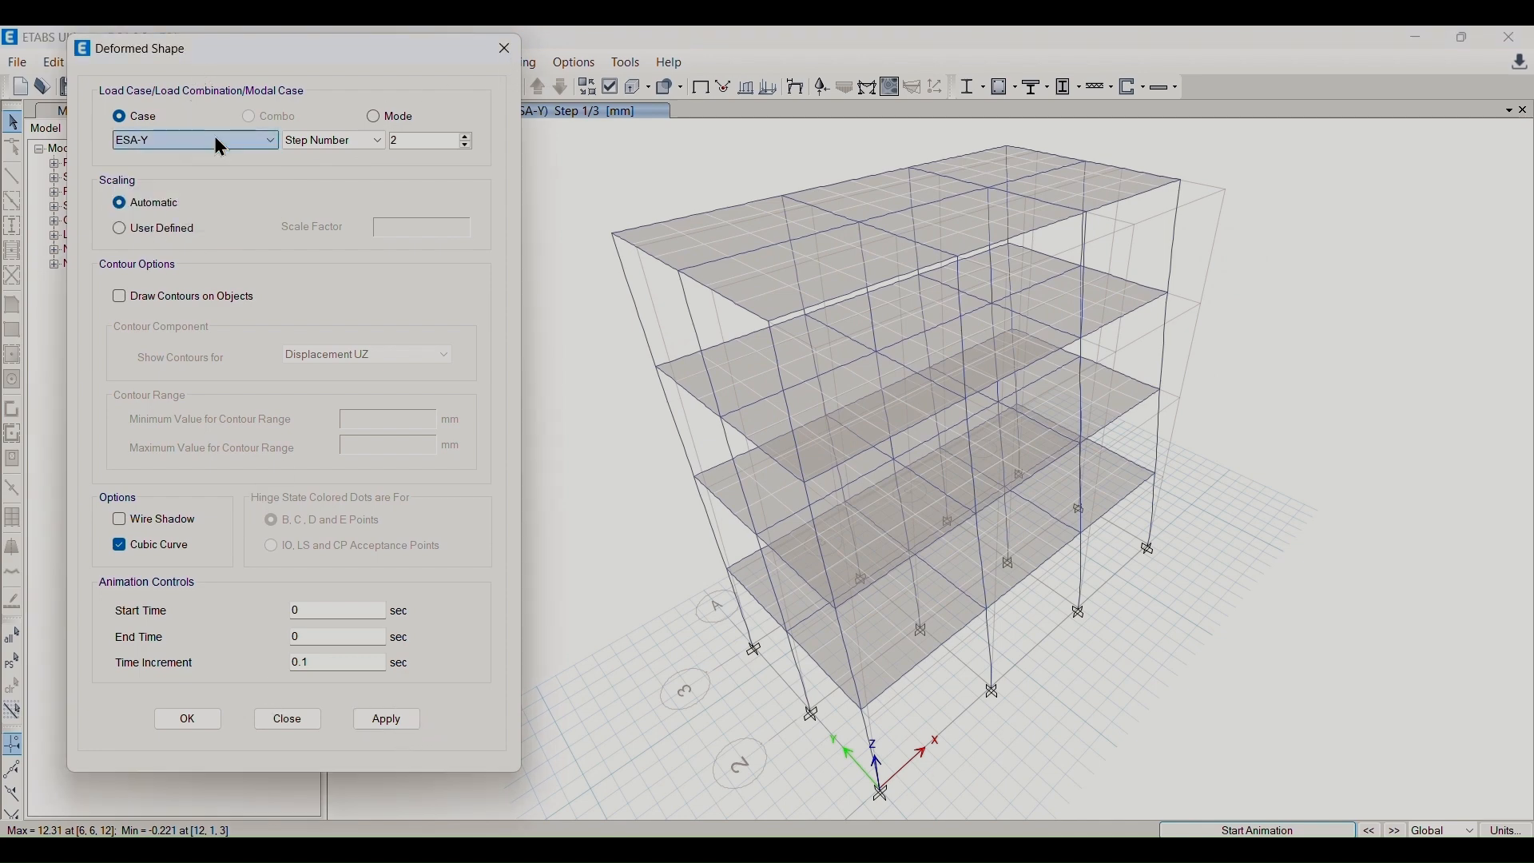
{"action": "left_click", "coordinate": [192, 718]}
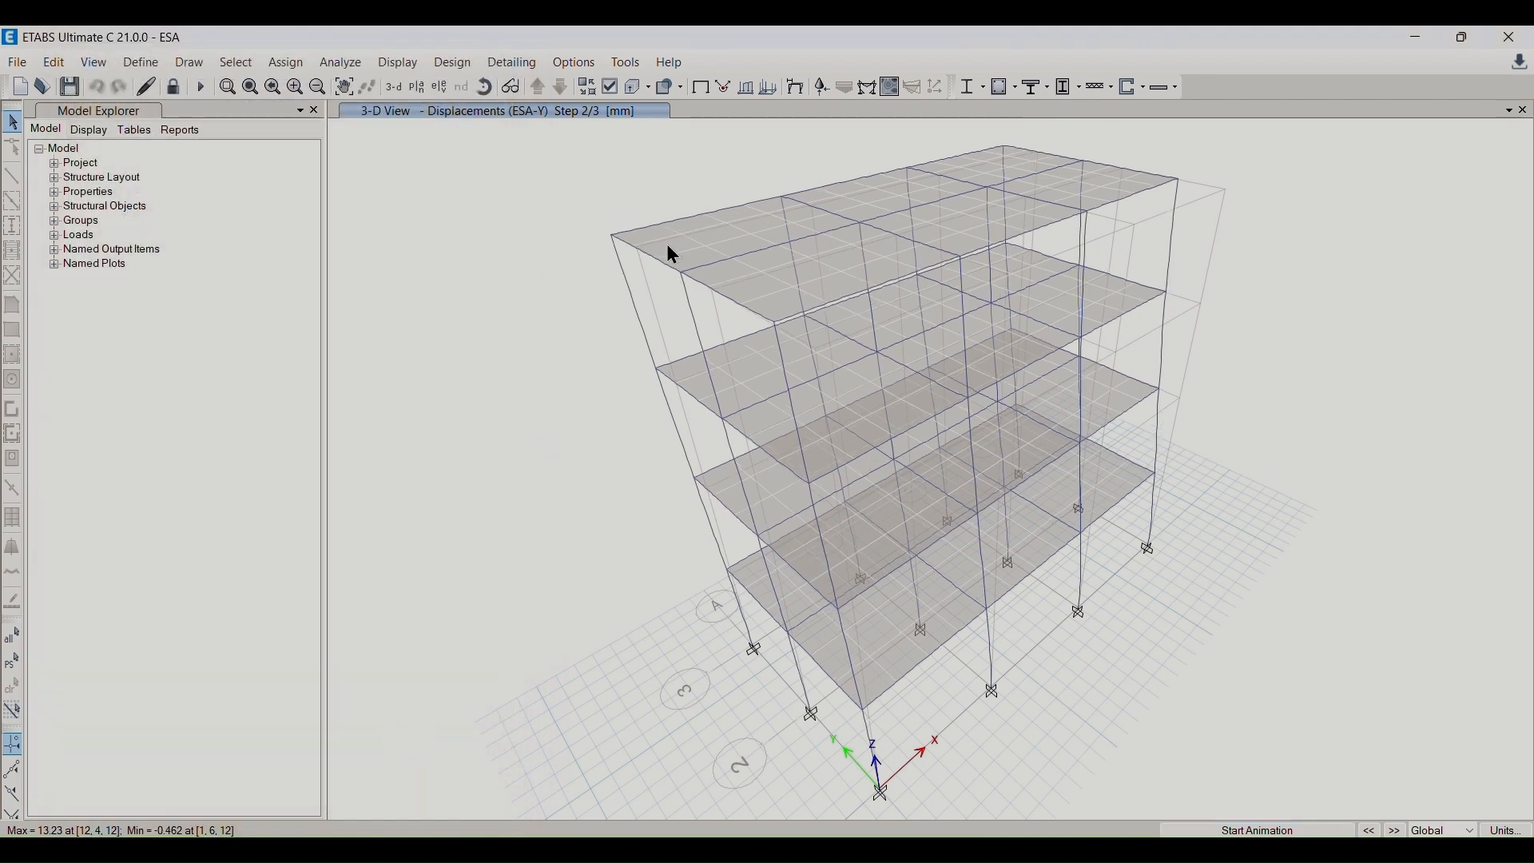